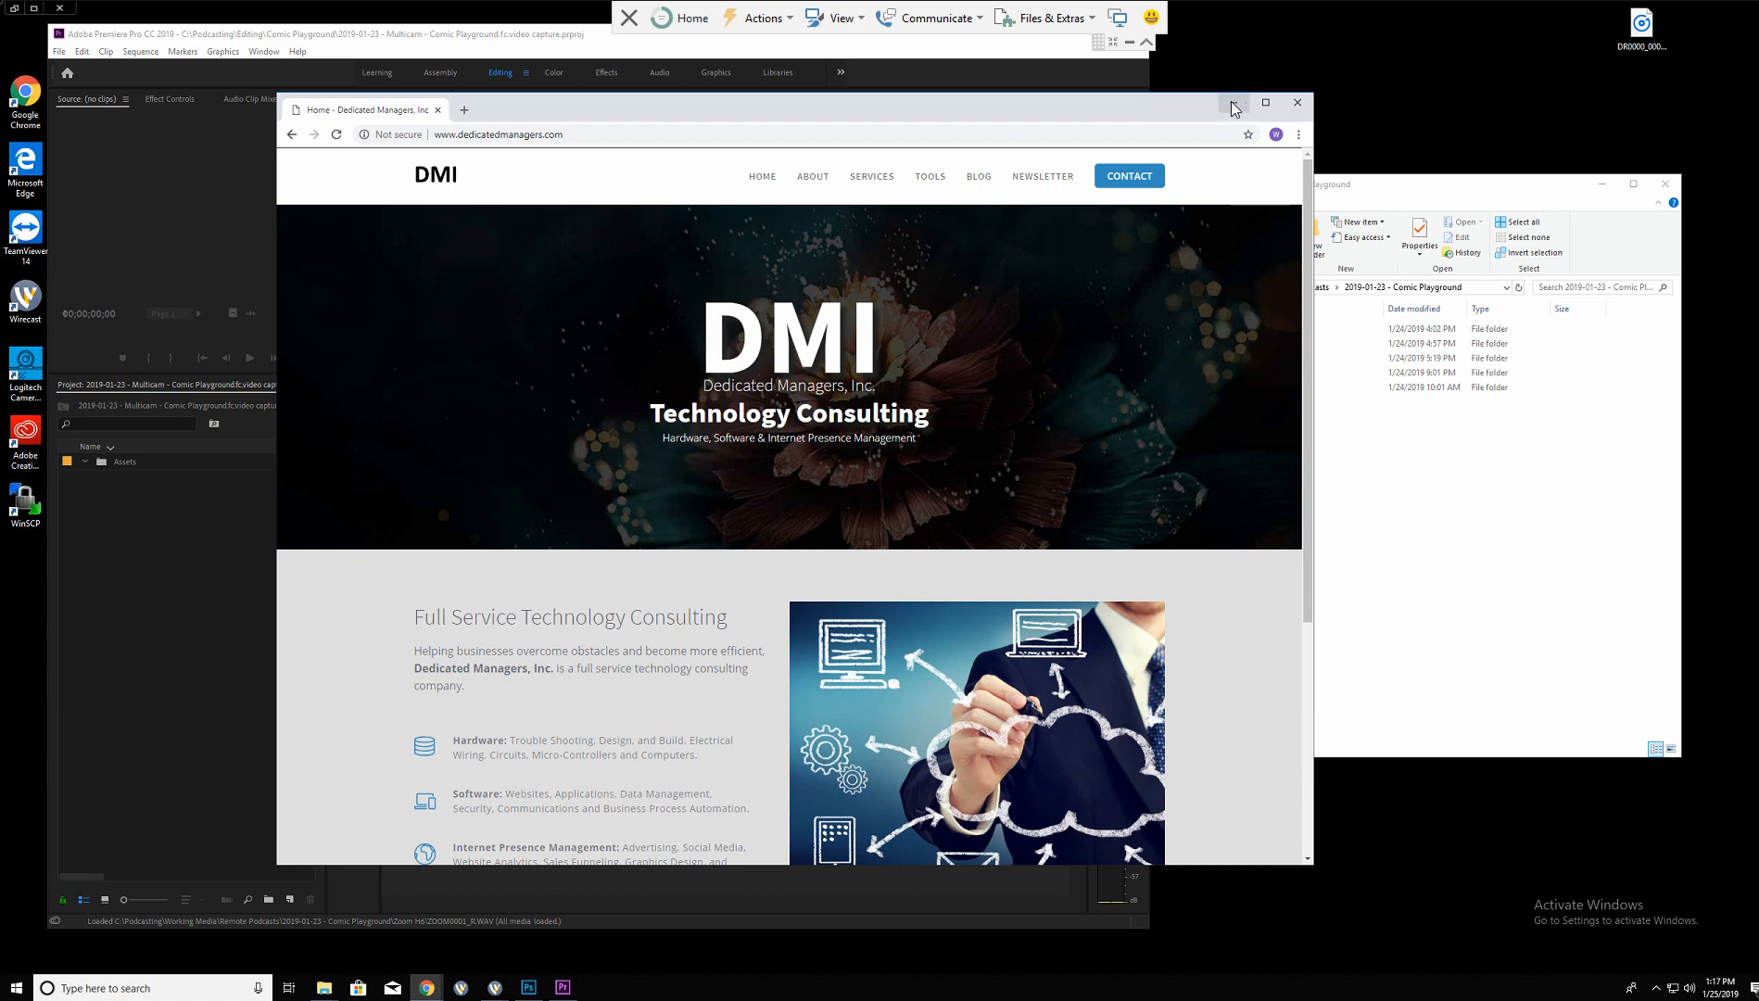
Minimize the browser and inspect the WAV recordings in the Zoom H6 folder, returning to the 2019-01-23 - Comic Playground folder.
click(1231, 104)
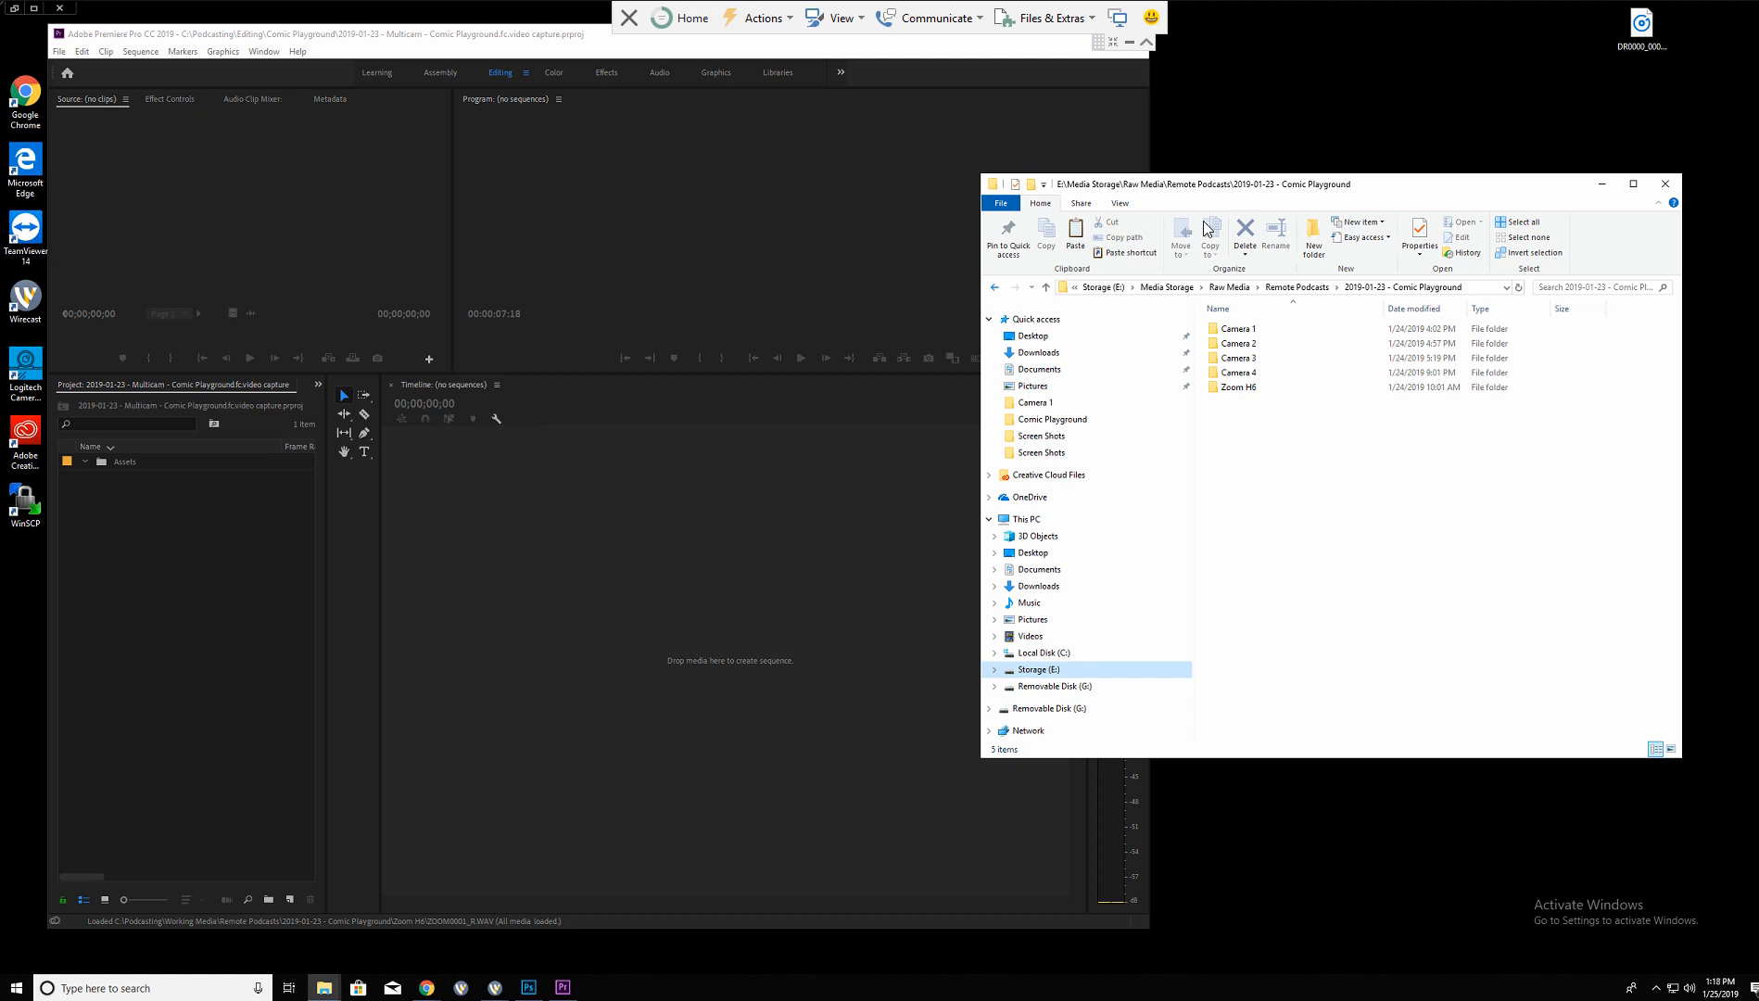
drag(1214, 191, 1188, 185)
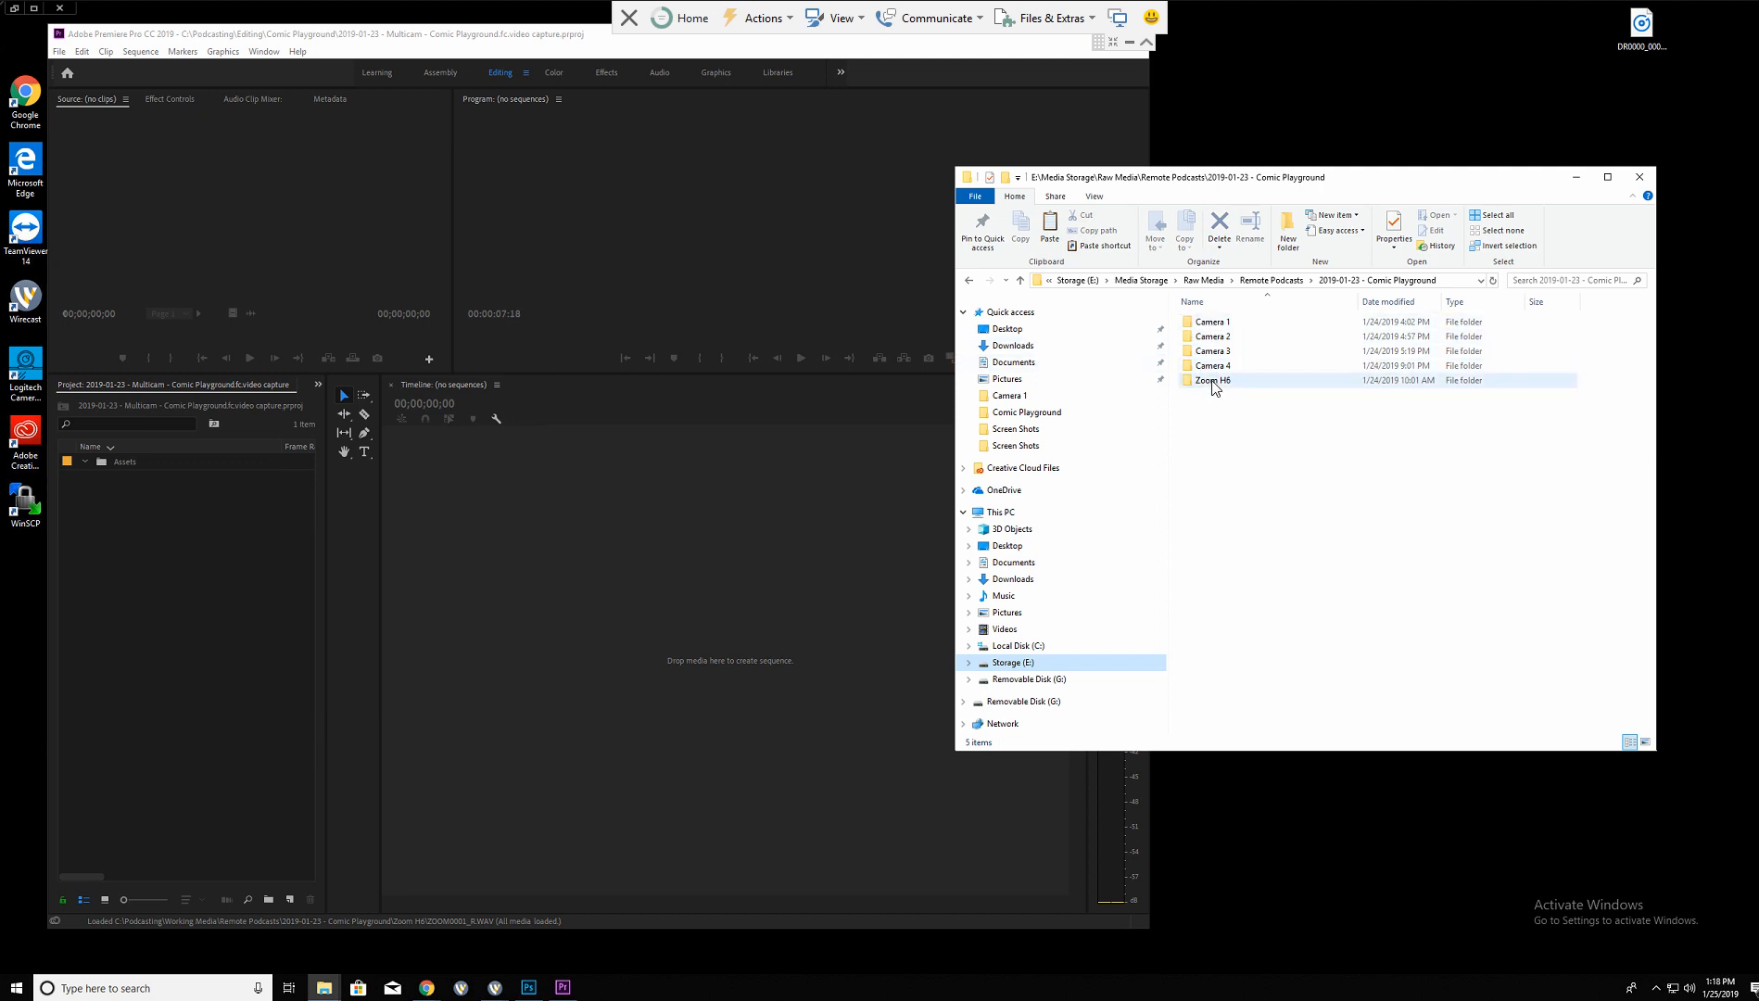
mouse_move(1213, 388)
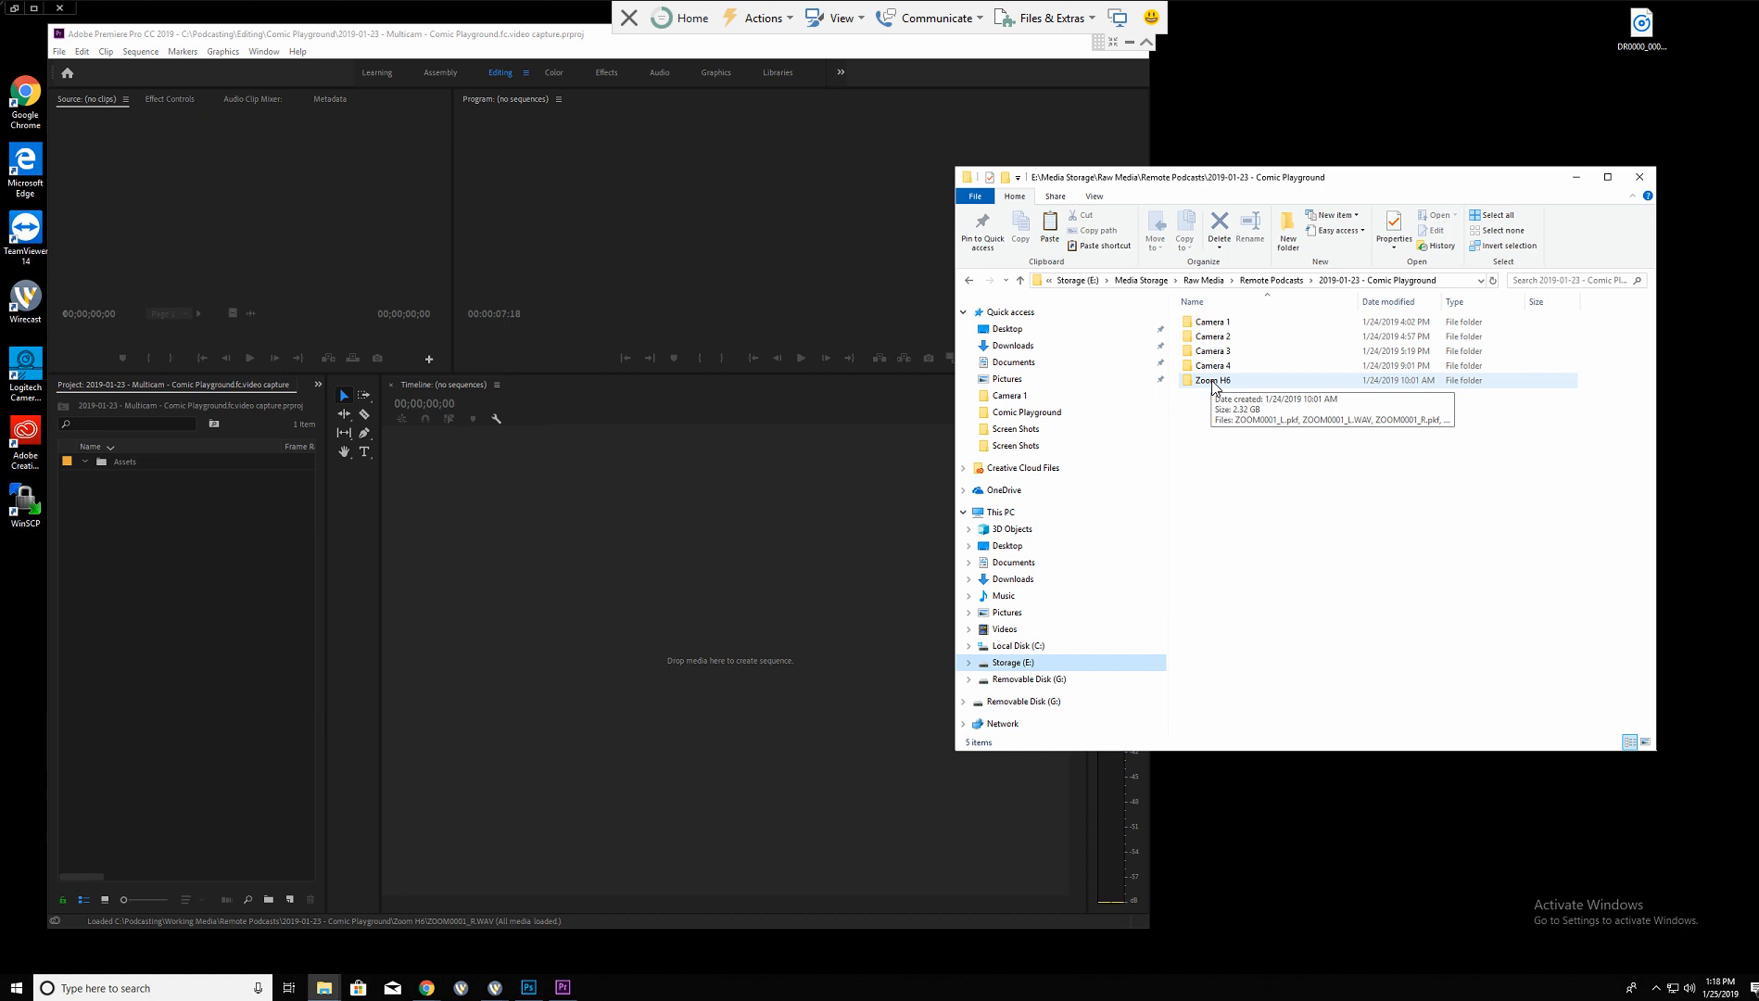
double_click(1213, 382)
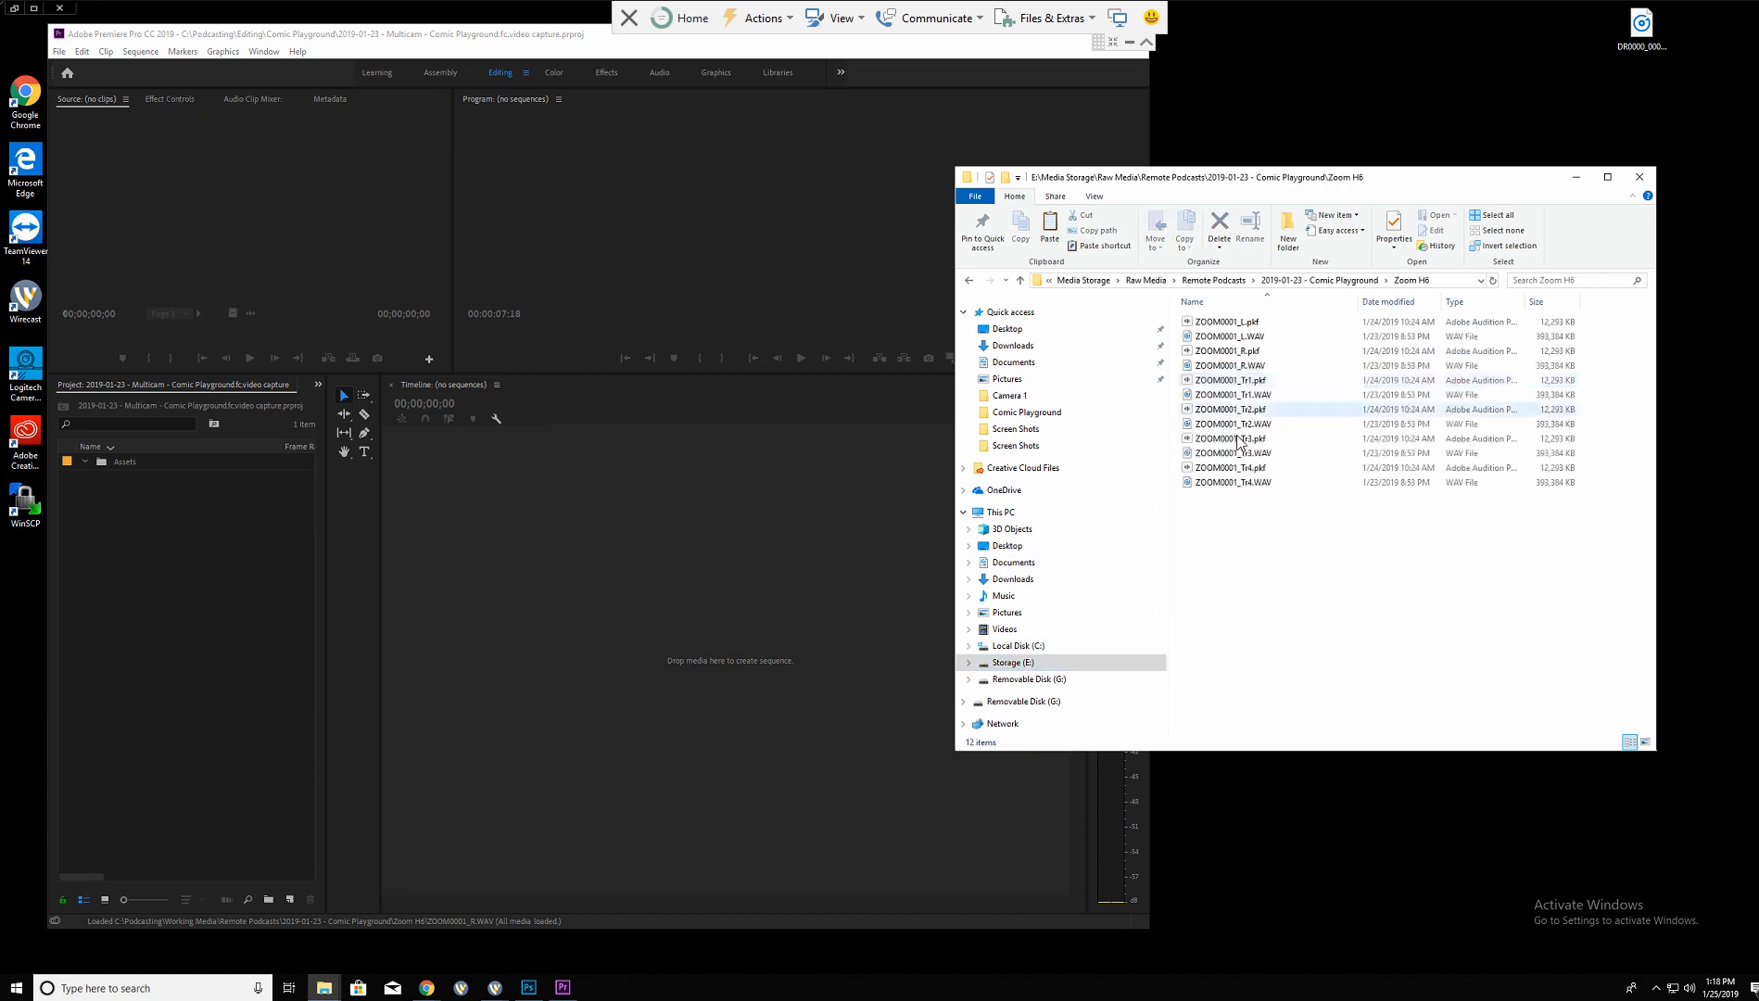
click(1230, 339)
click(1229, 366)
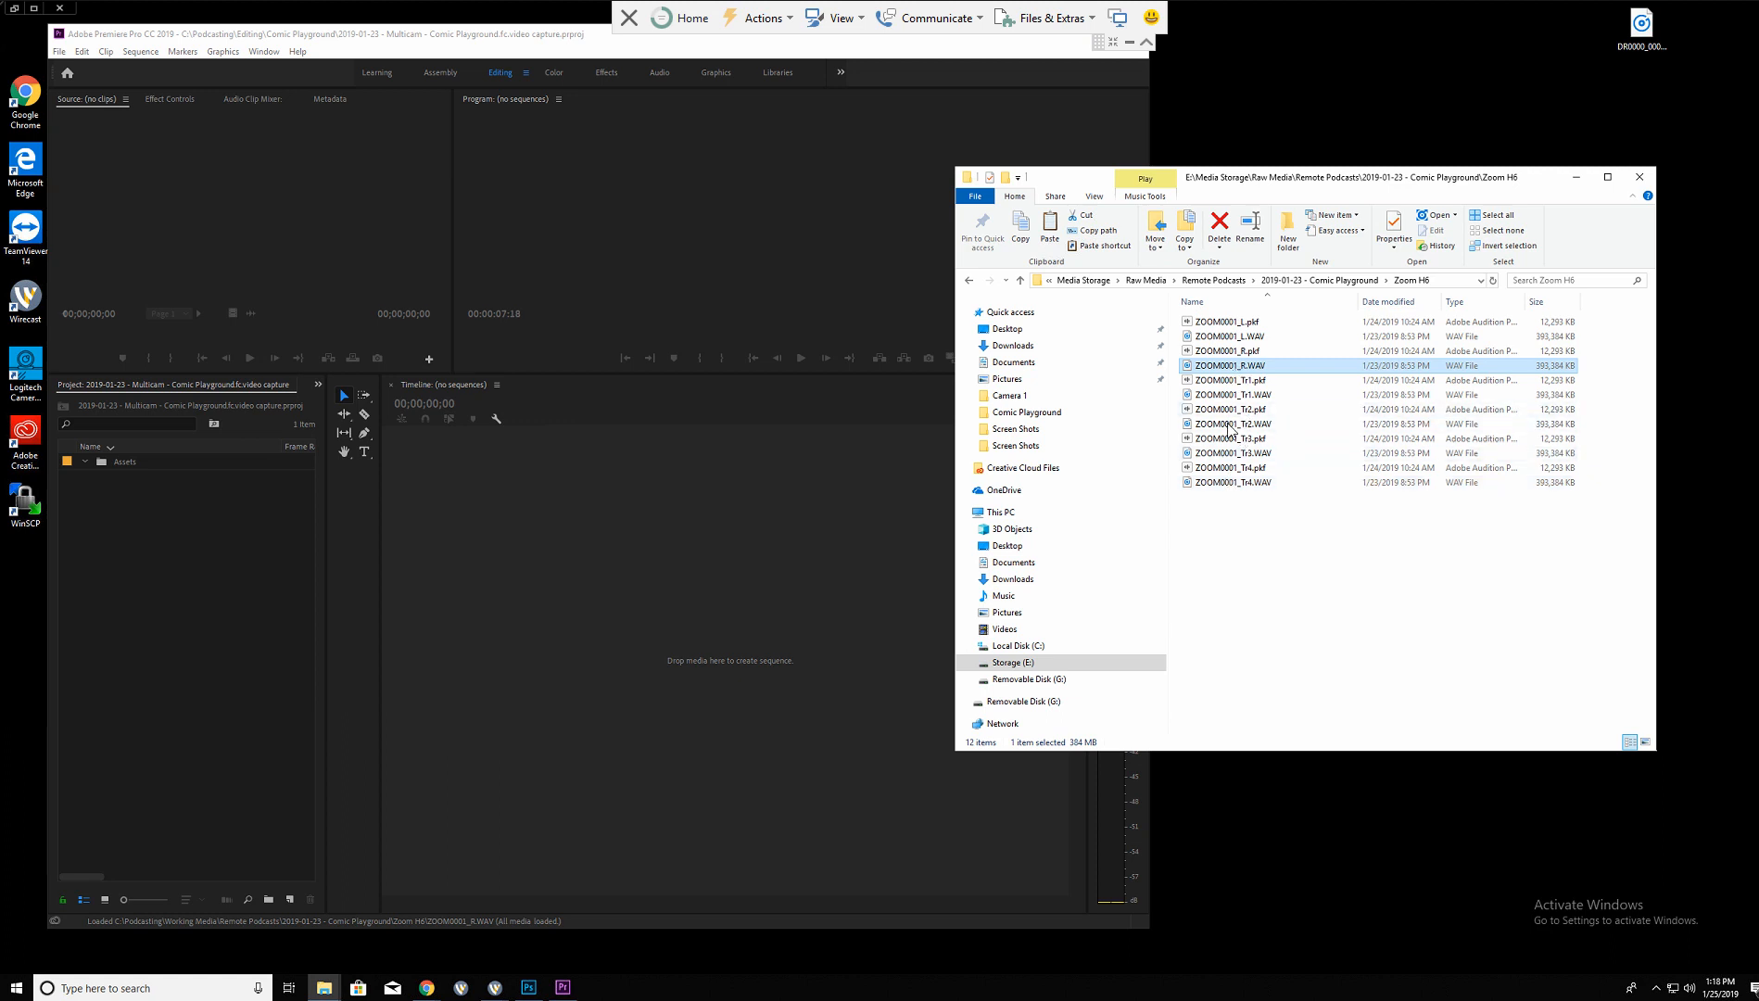
click(1019, 280)
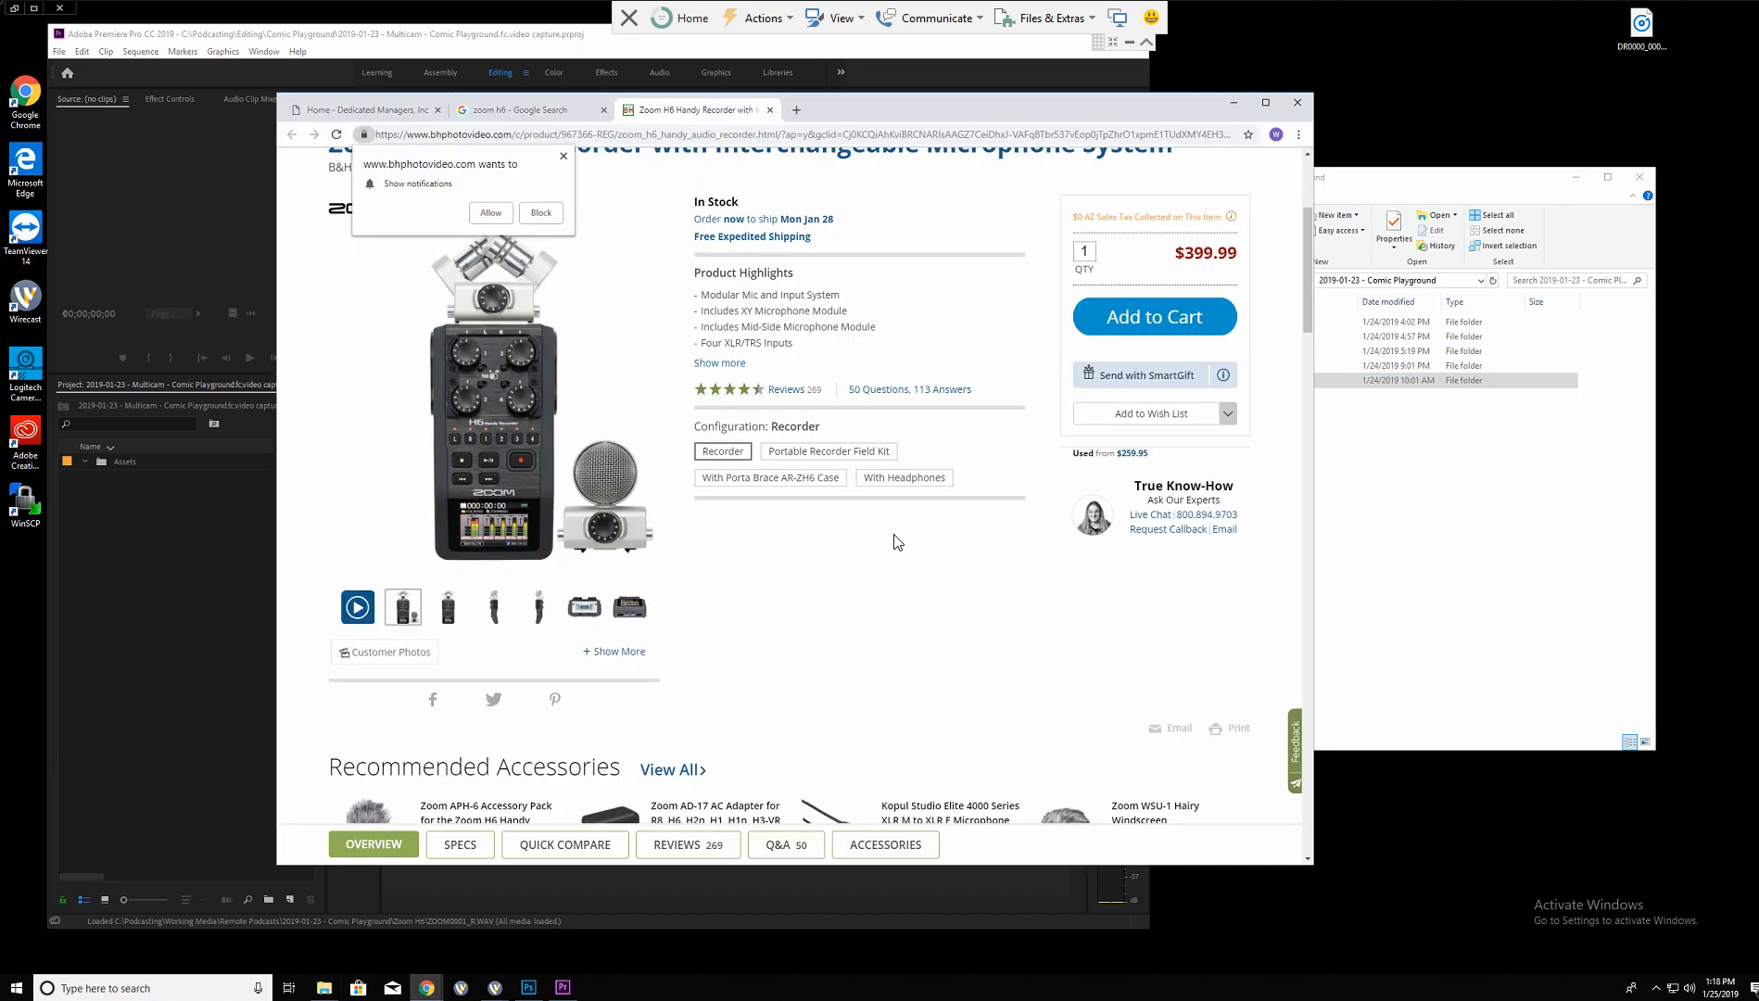
Dismiss the notification request on the Zoom H6 product page, look at the recorder, and minimize the browser.
click(564, 157)
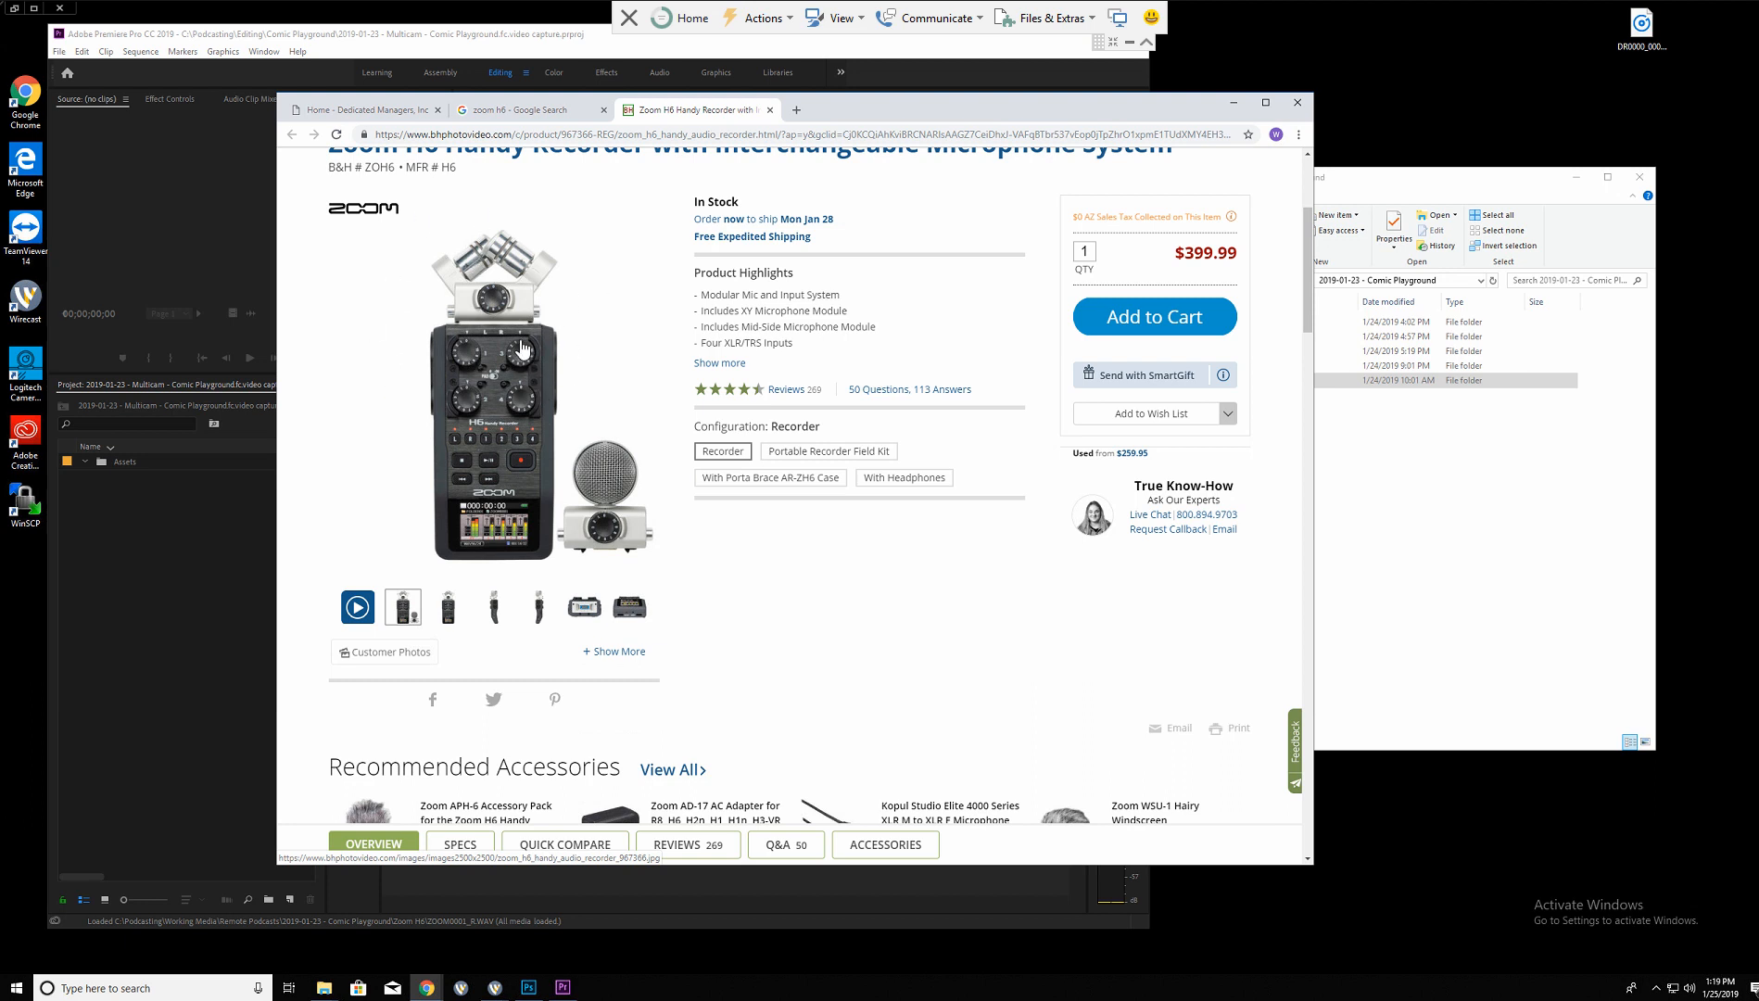
click(1253, 385)
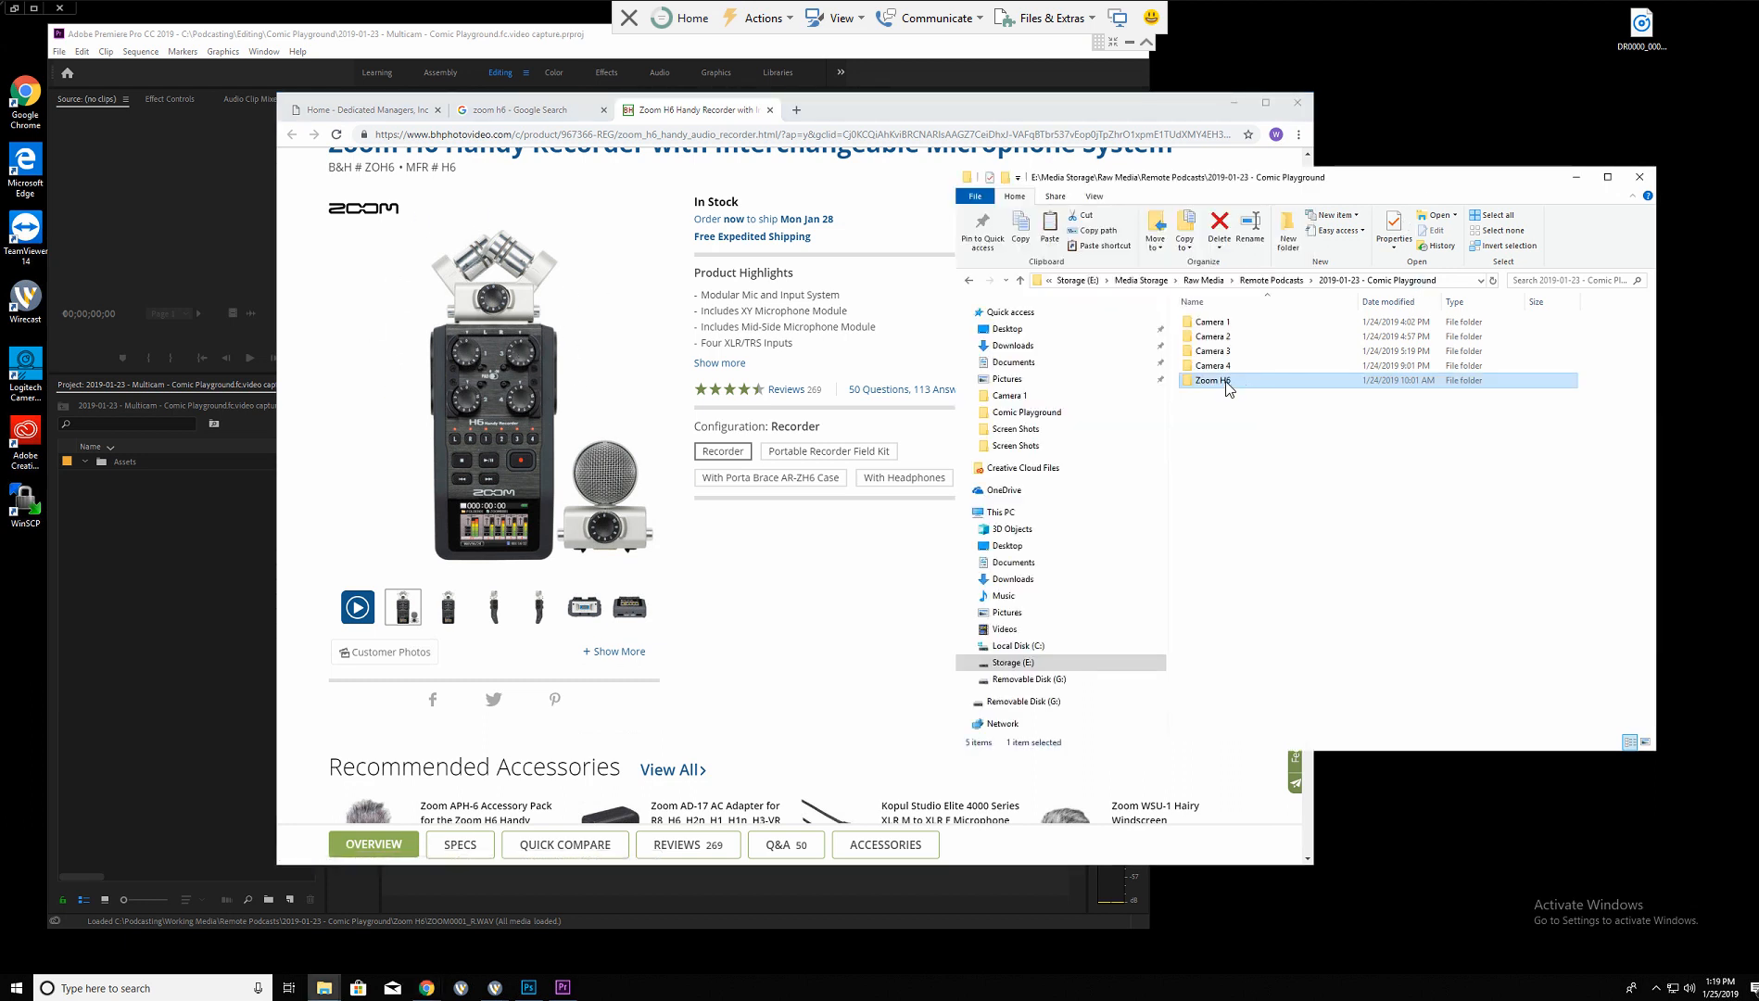
double_click(1212, 379)
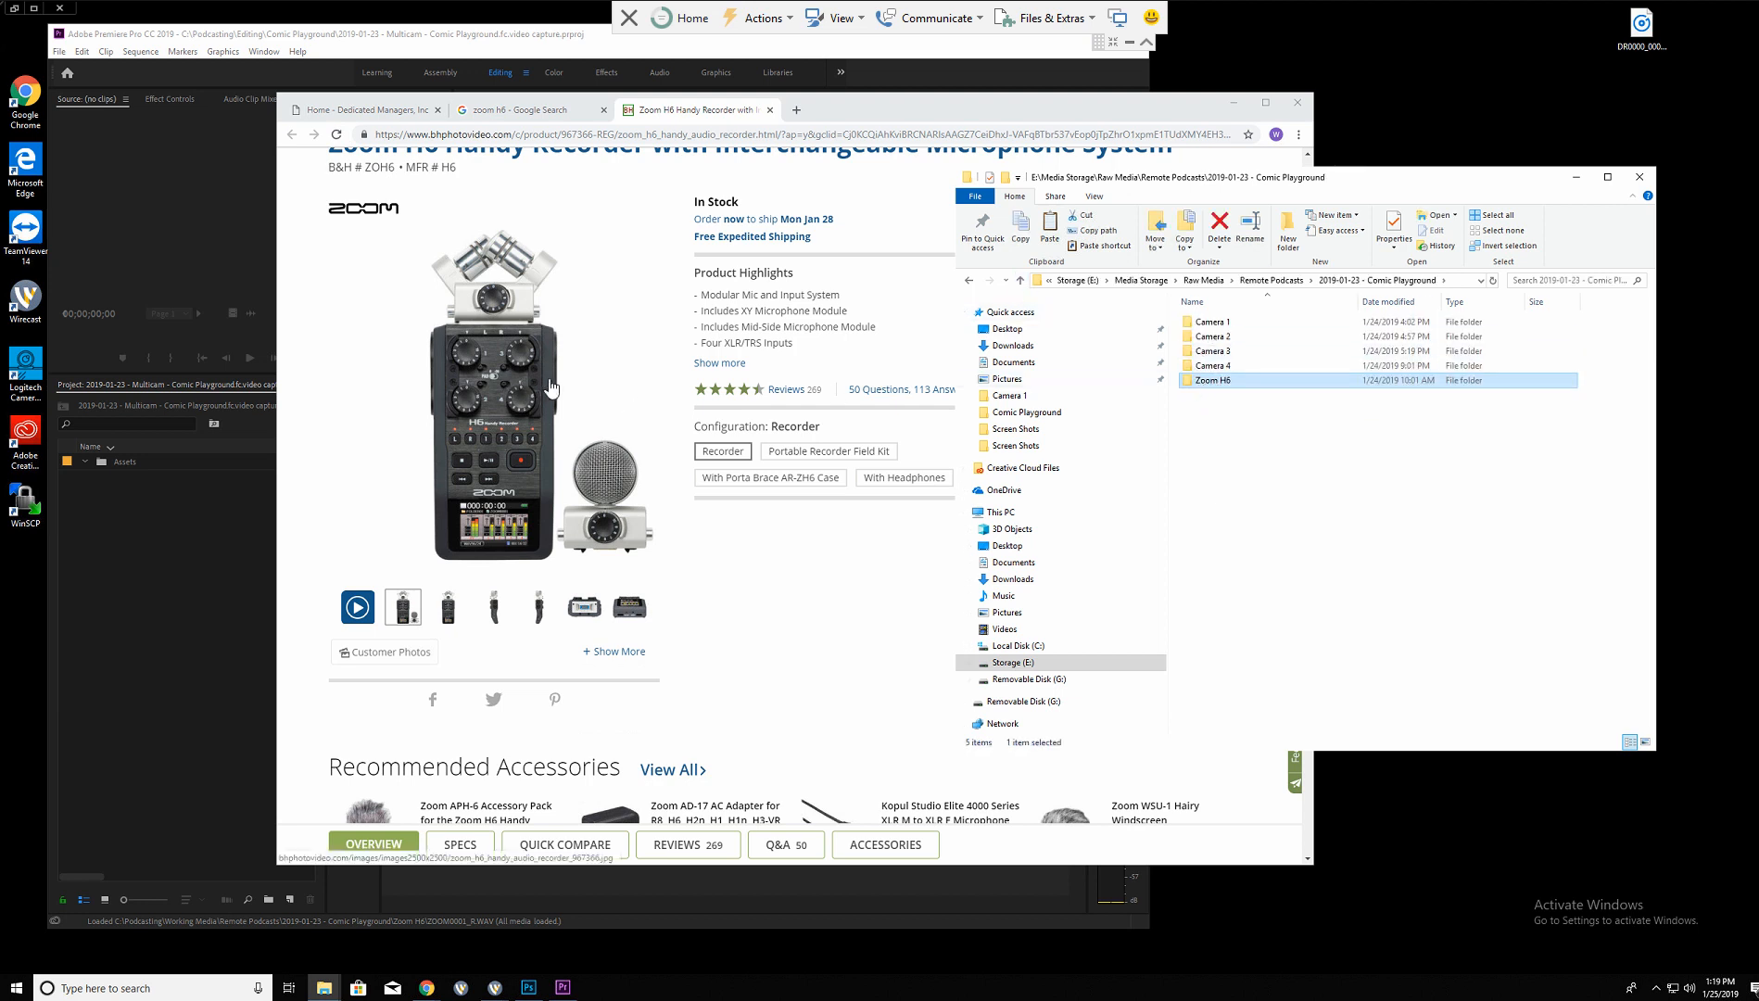
click(1231, 104)
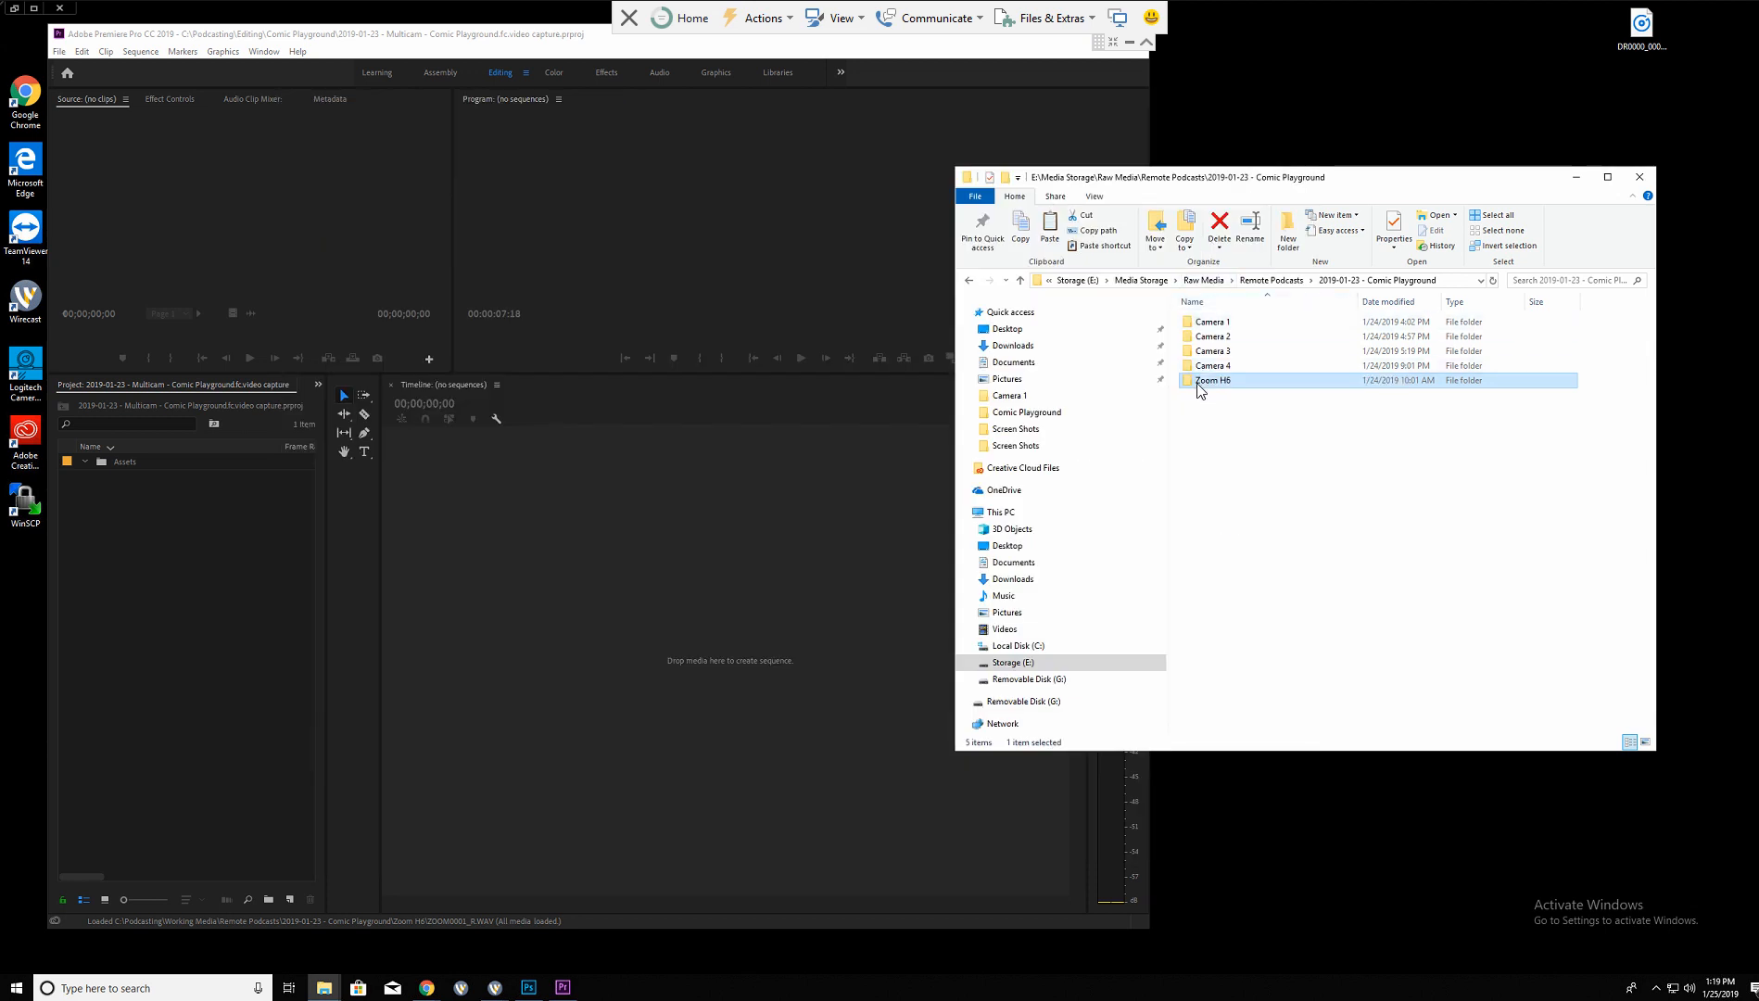
Open the Camera 1 folder and examine its MP4 clips, including the details of MVI_0028.MP4.
double_click(1214, 323)
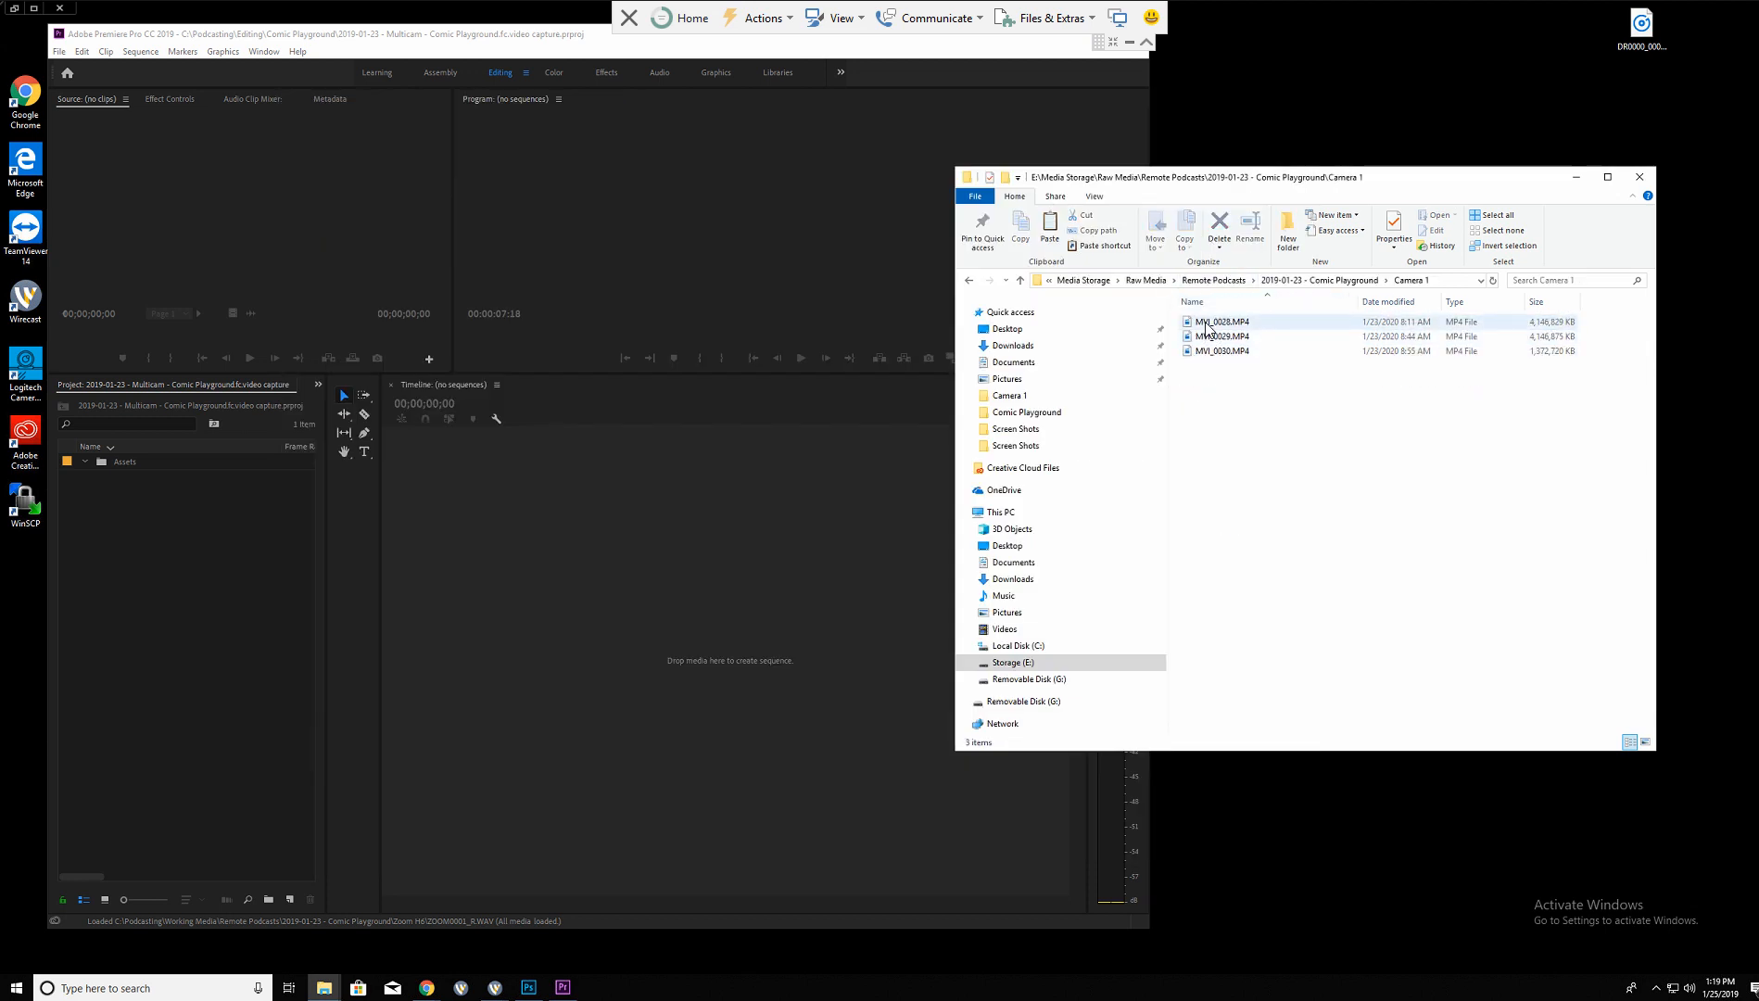
key(alt+Left)
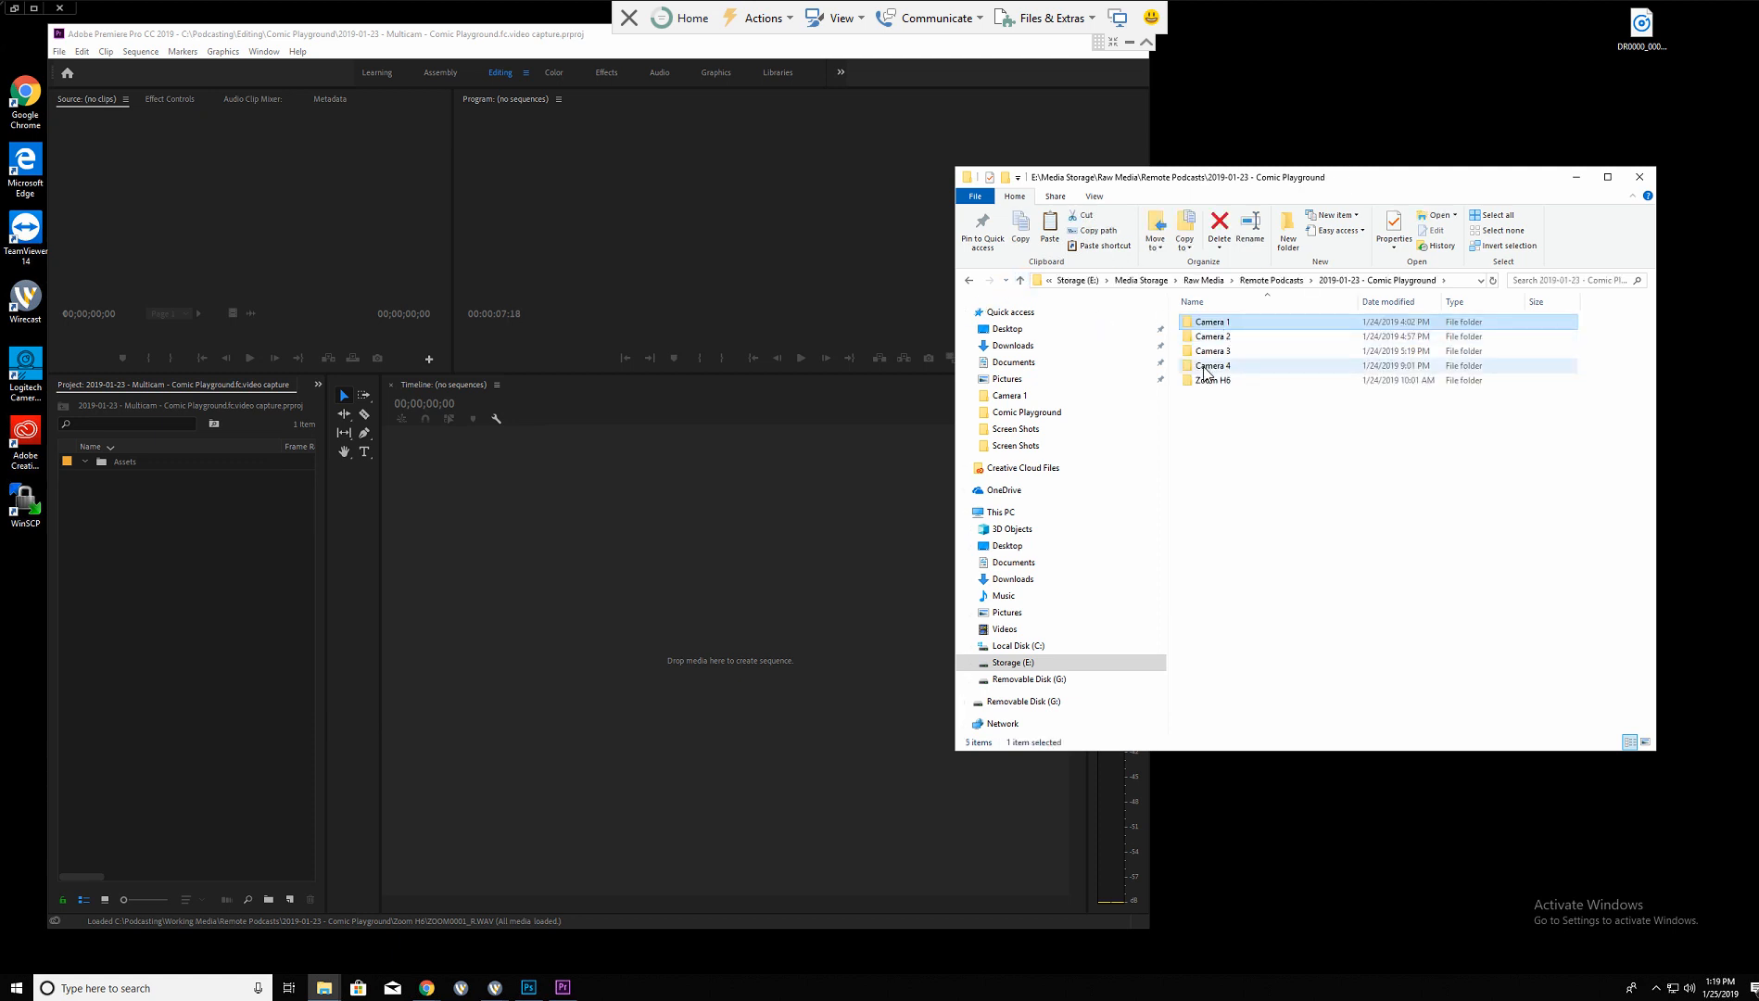
key(alt+Right)
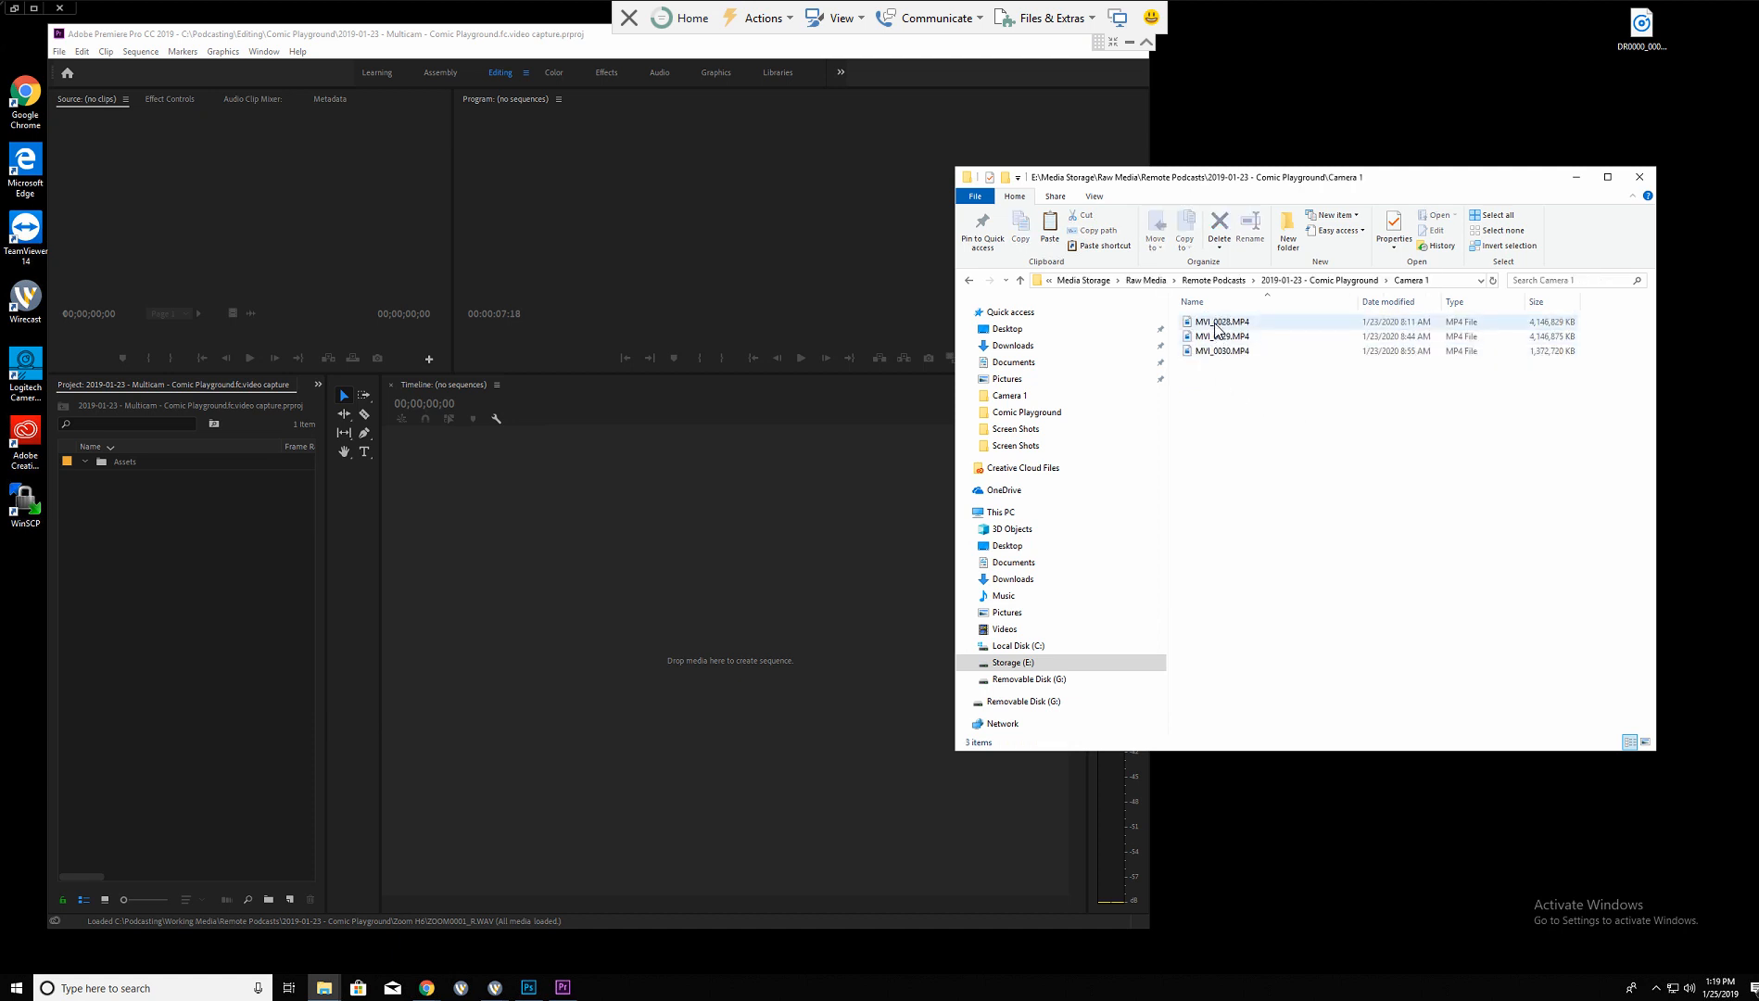
mouse_move(1217, 330)
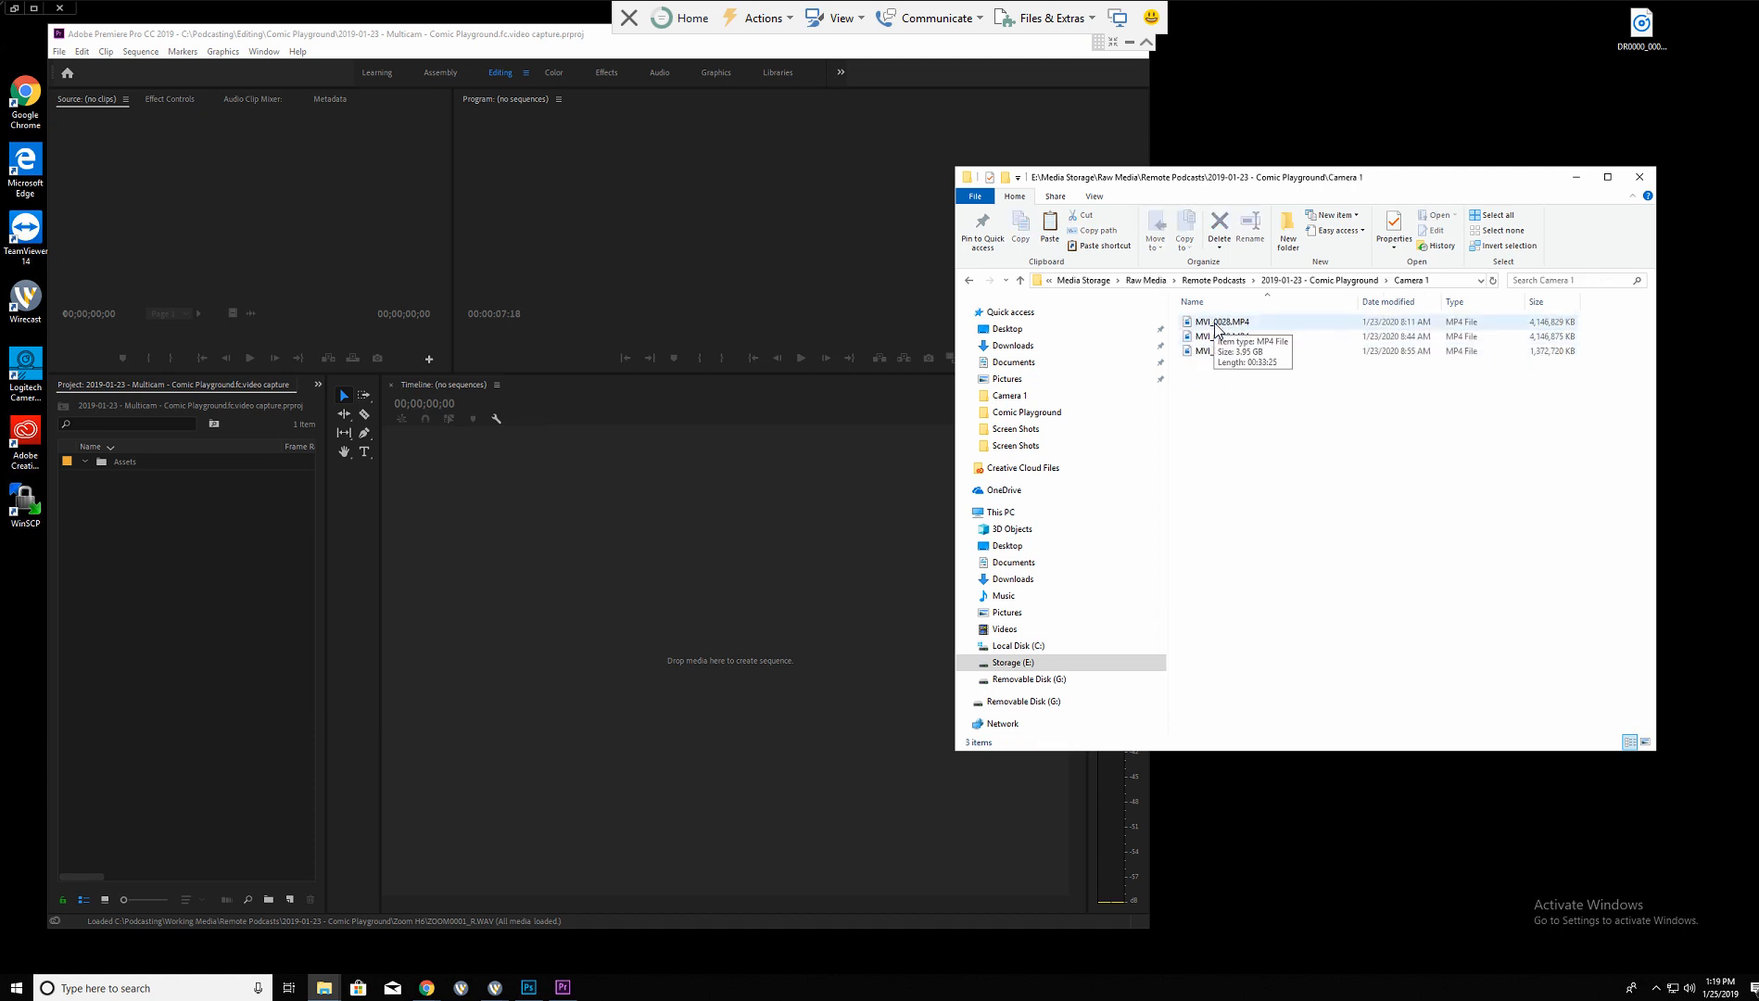
click(1019, 280)
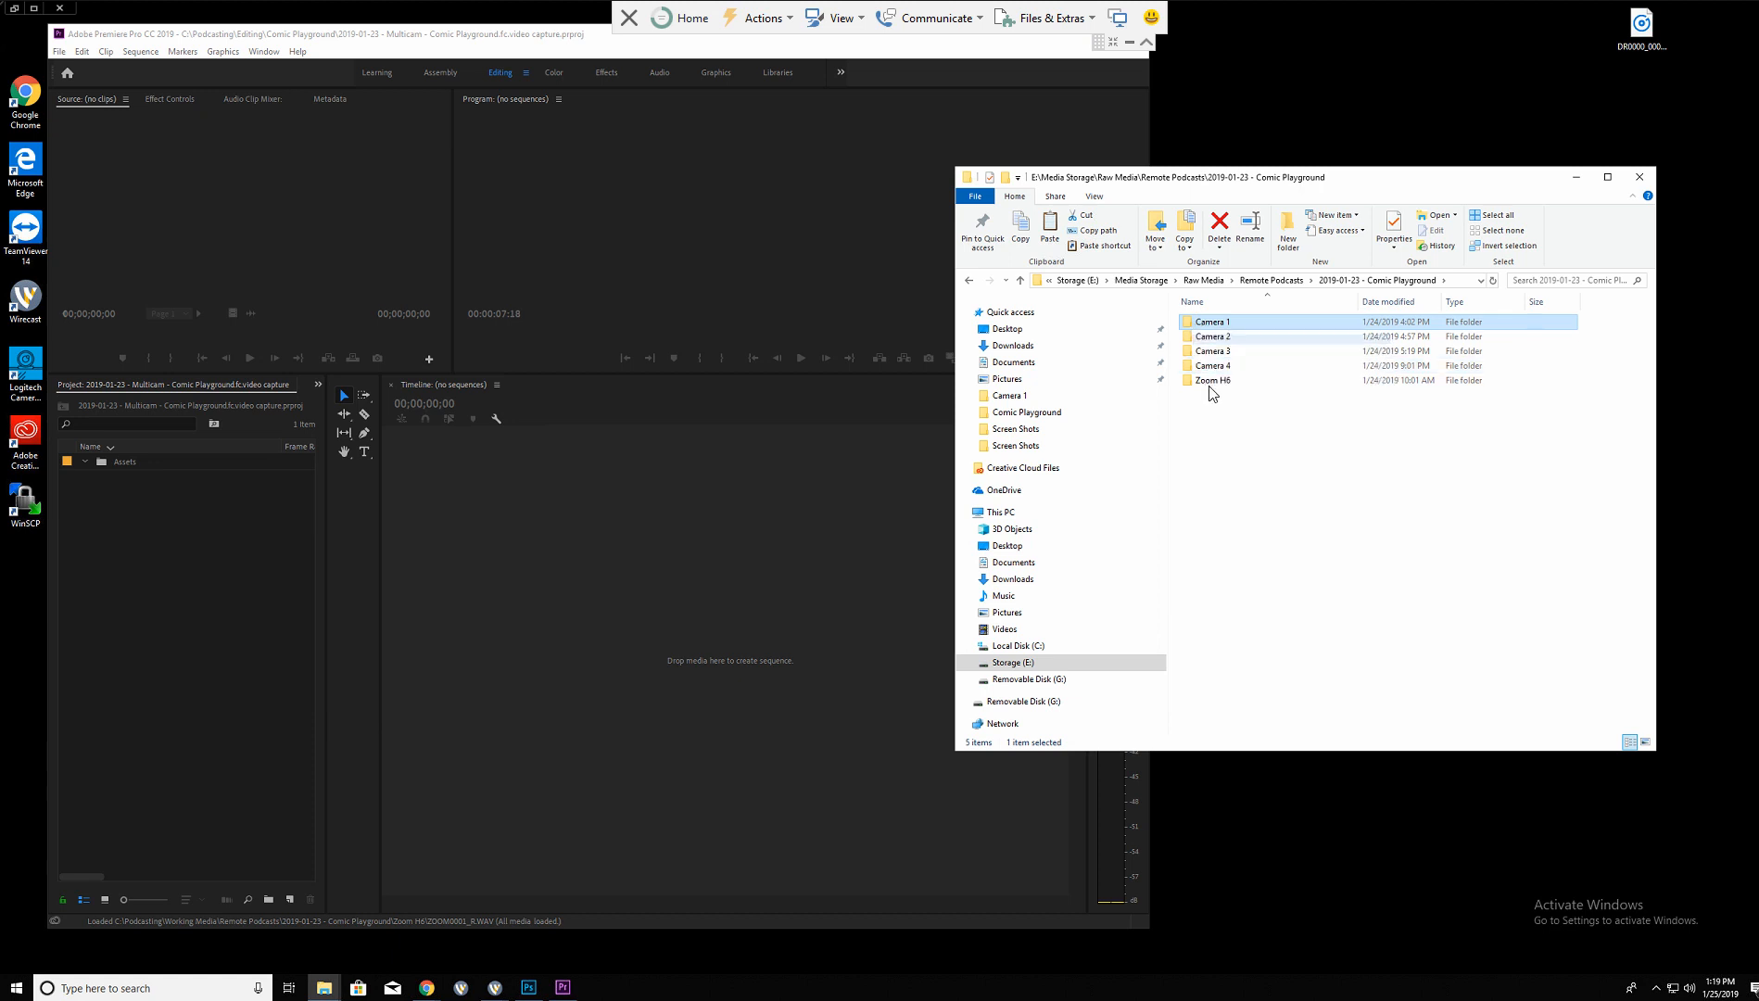
double_click(1195, 326)
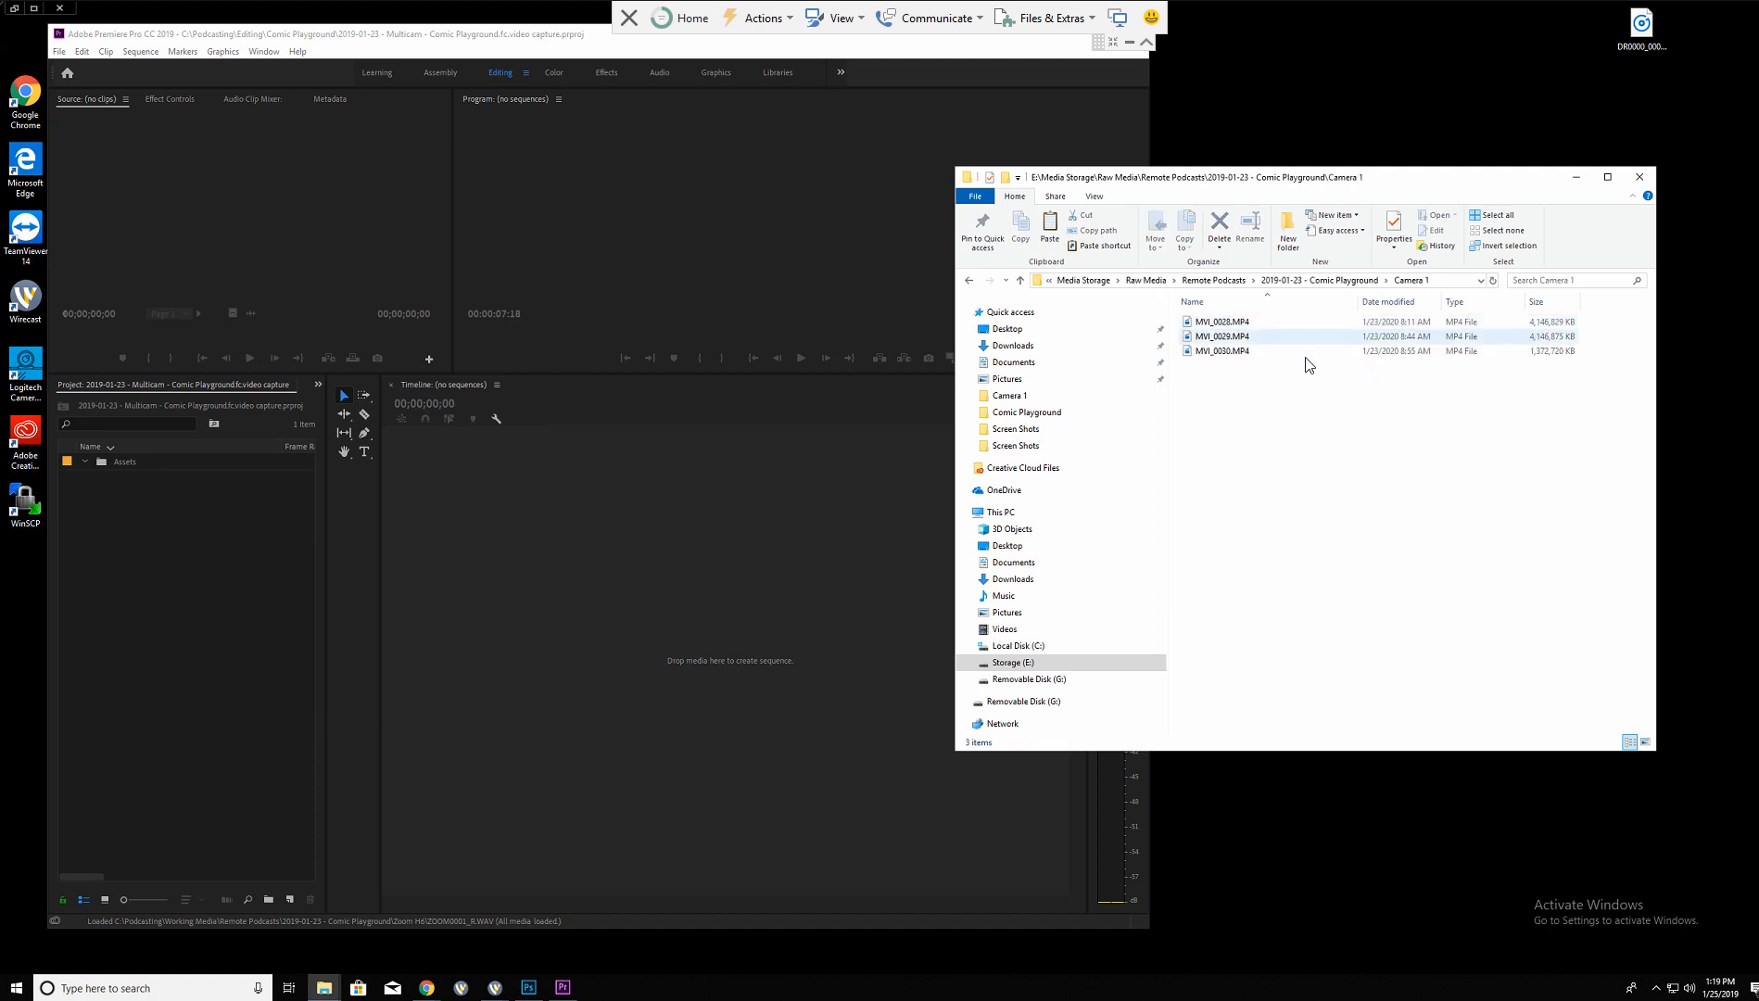
Play MVI_0028.MP4 from the Camera 1 folder, skip to around its midpoint, and close the player.
drag(1225, 187, 1192, 182)
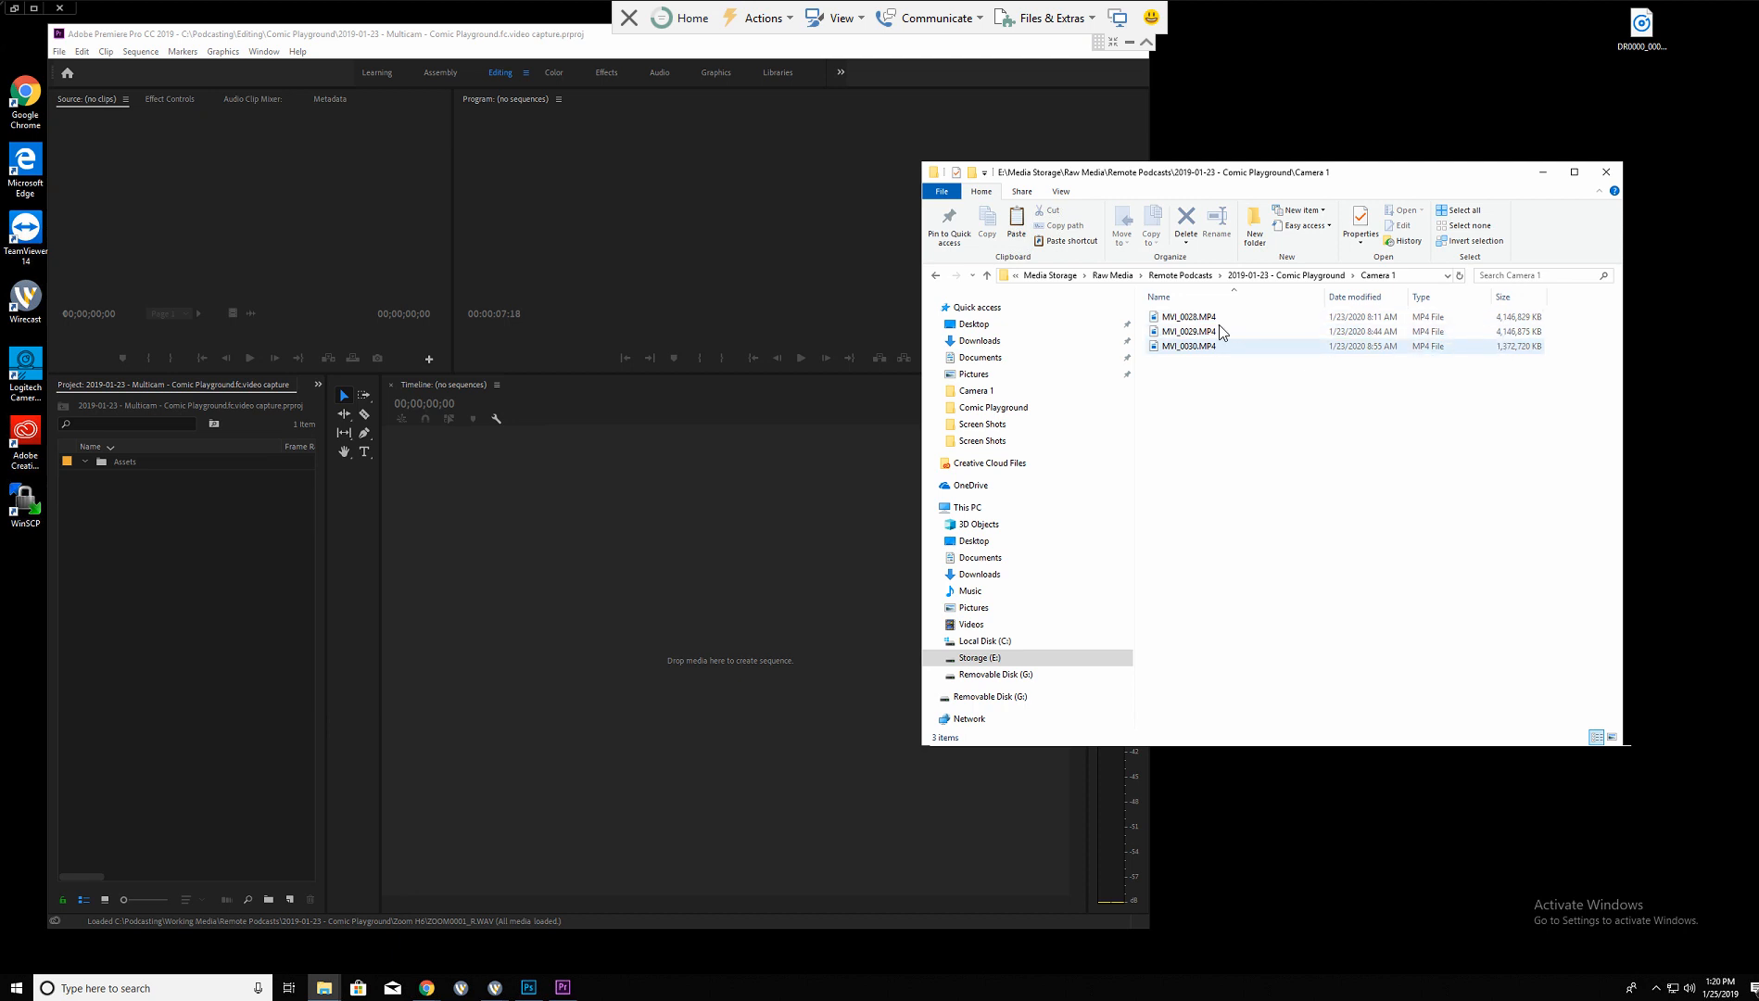
double_click(1187, 319)
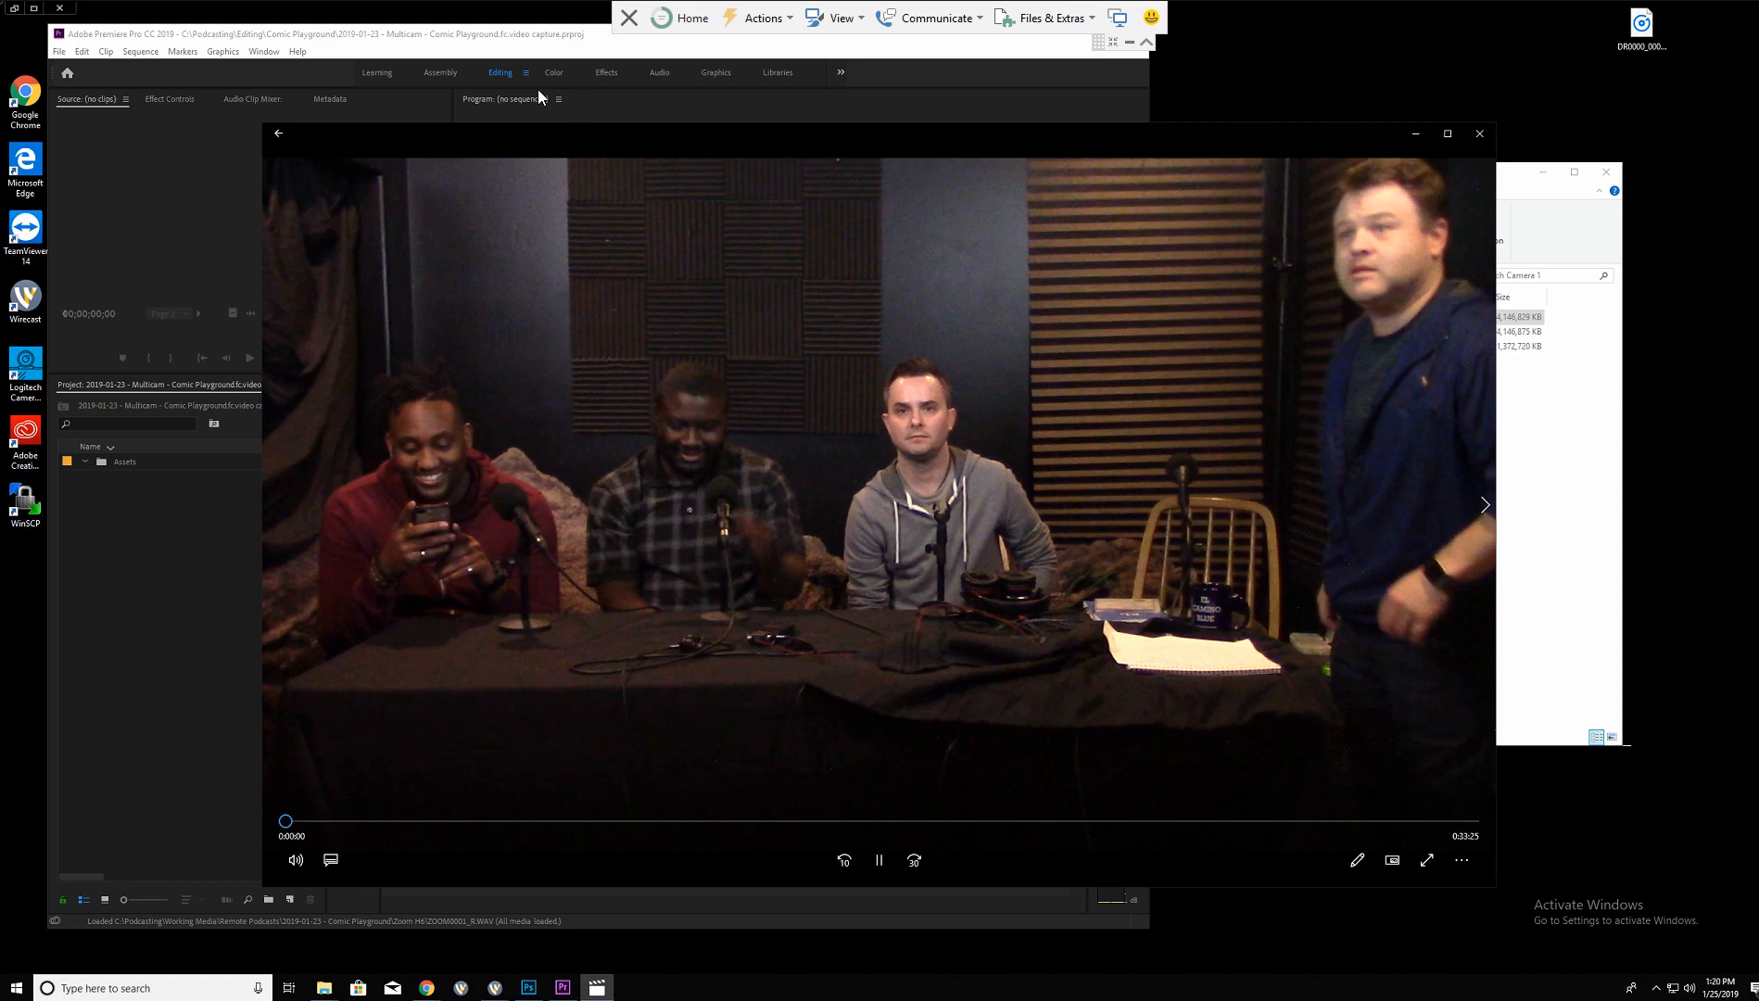
drag(780, 141, 537, 89)
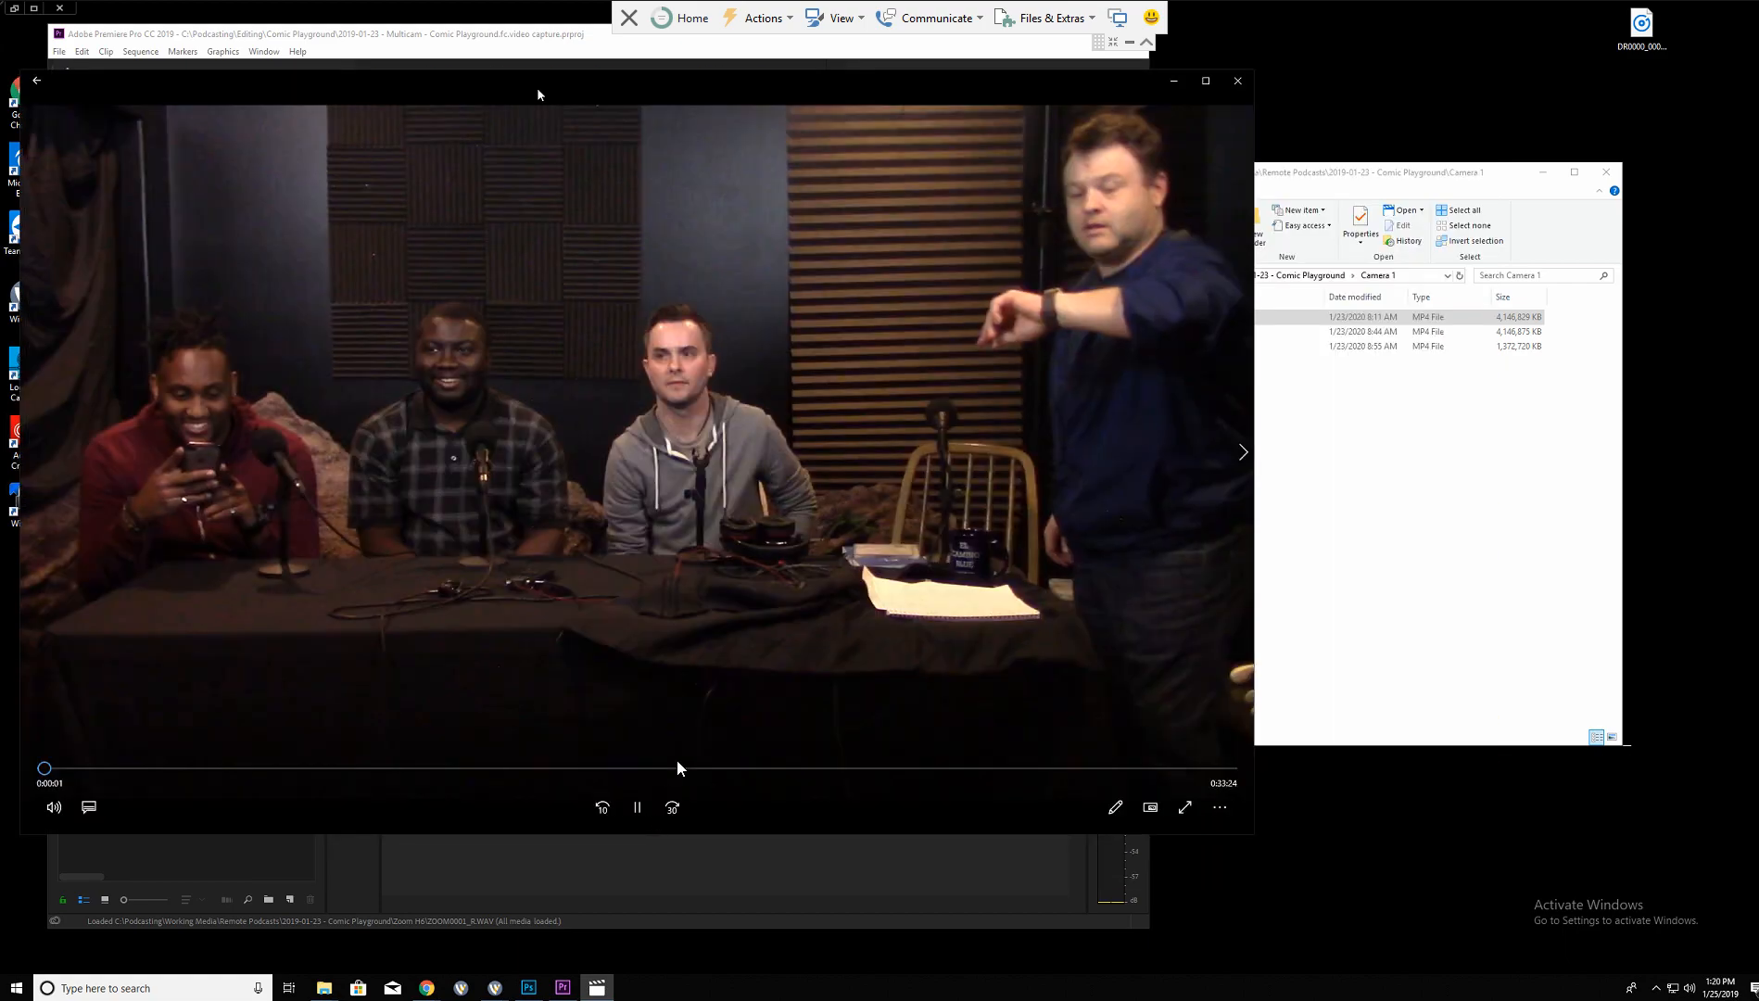
click(675, 768)
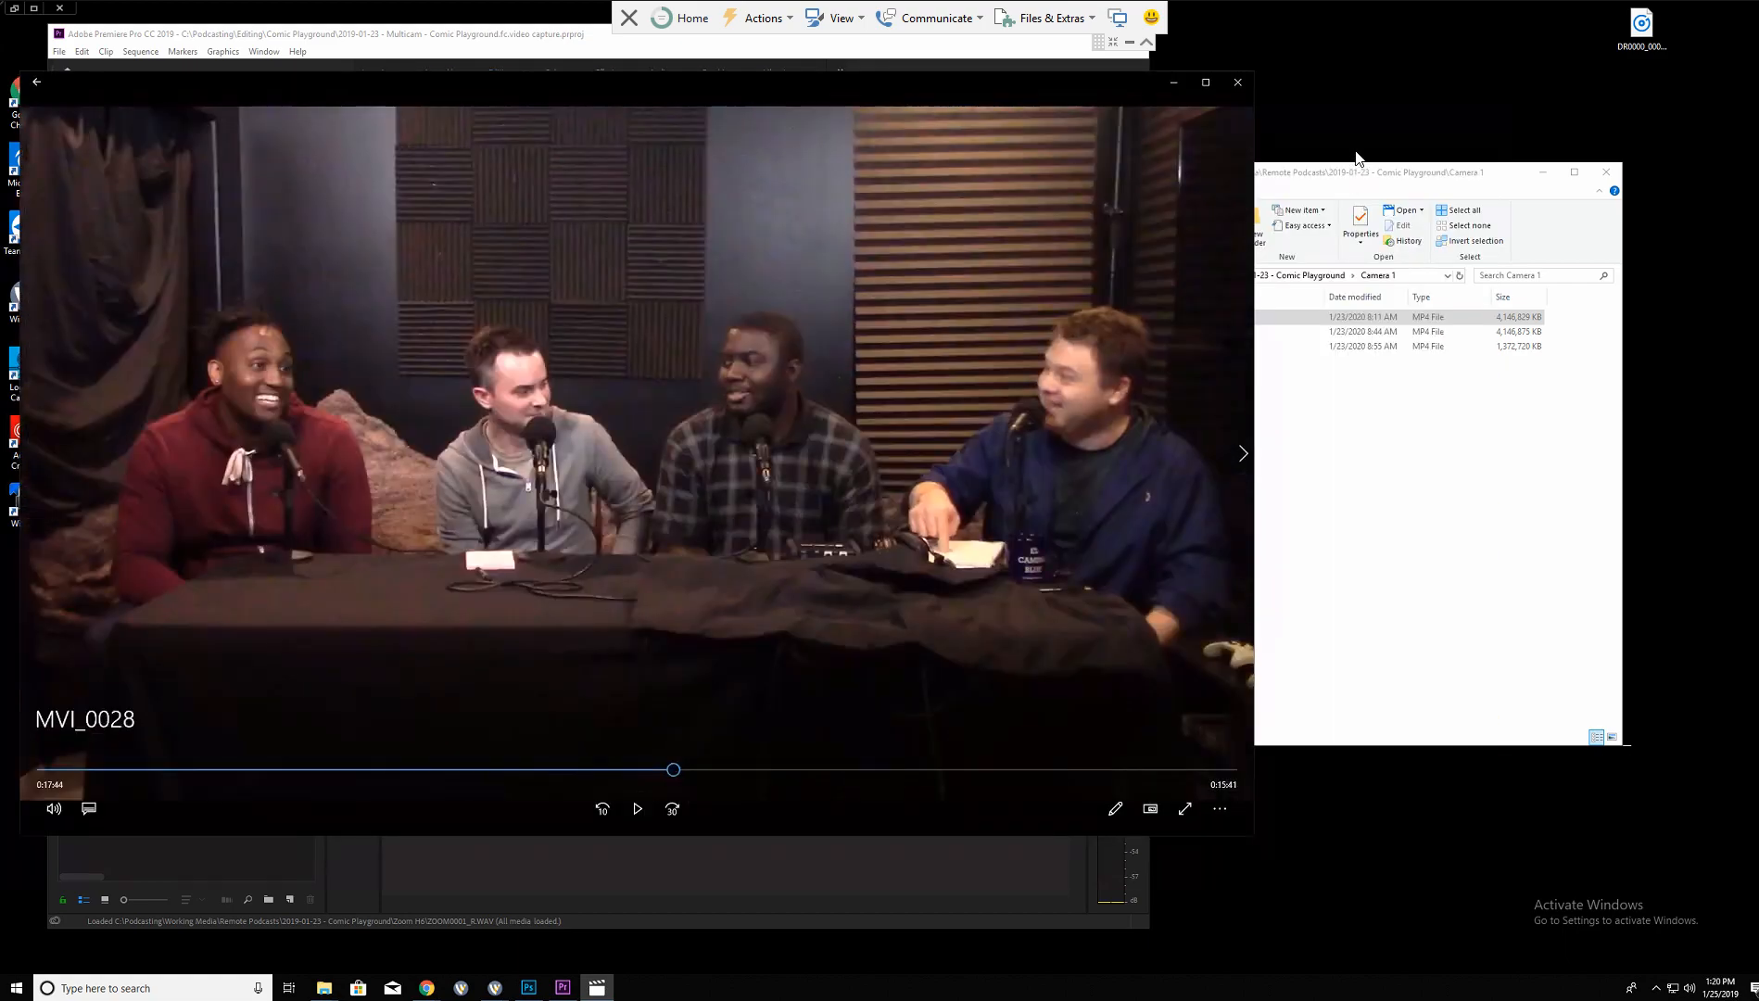
click(1237, 80)
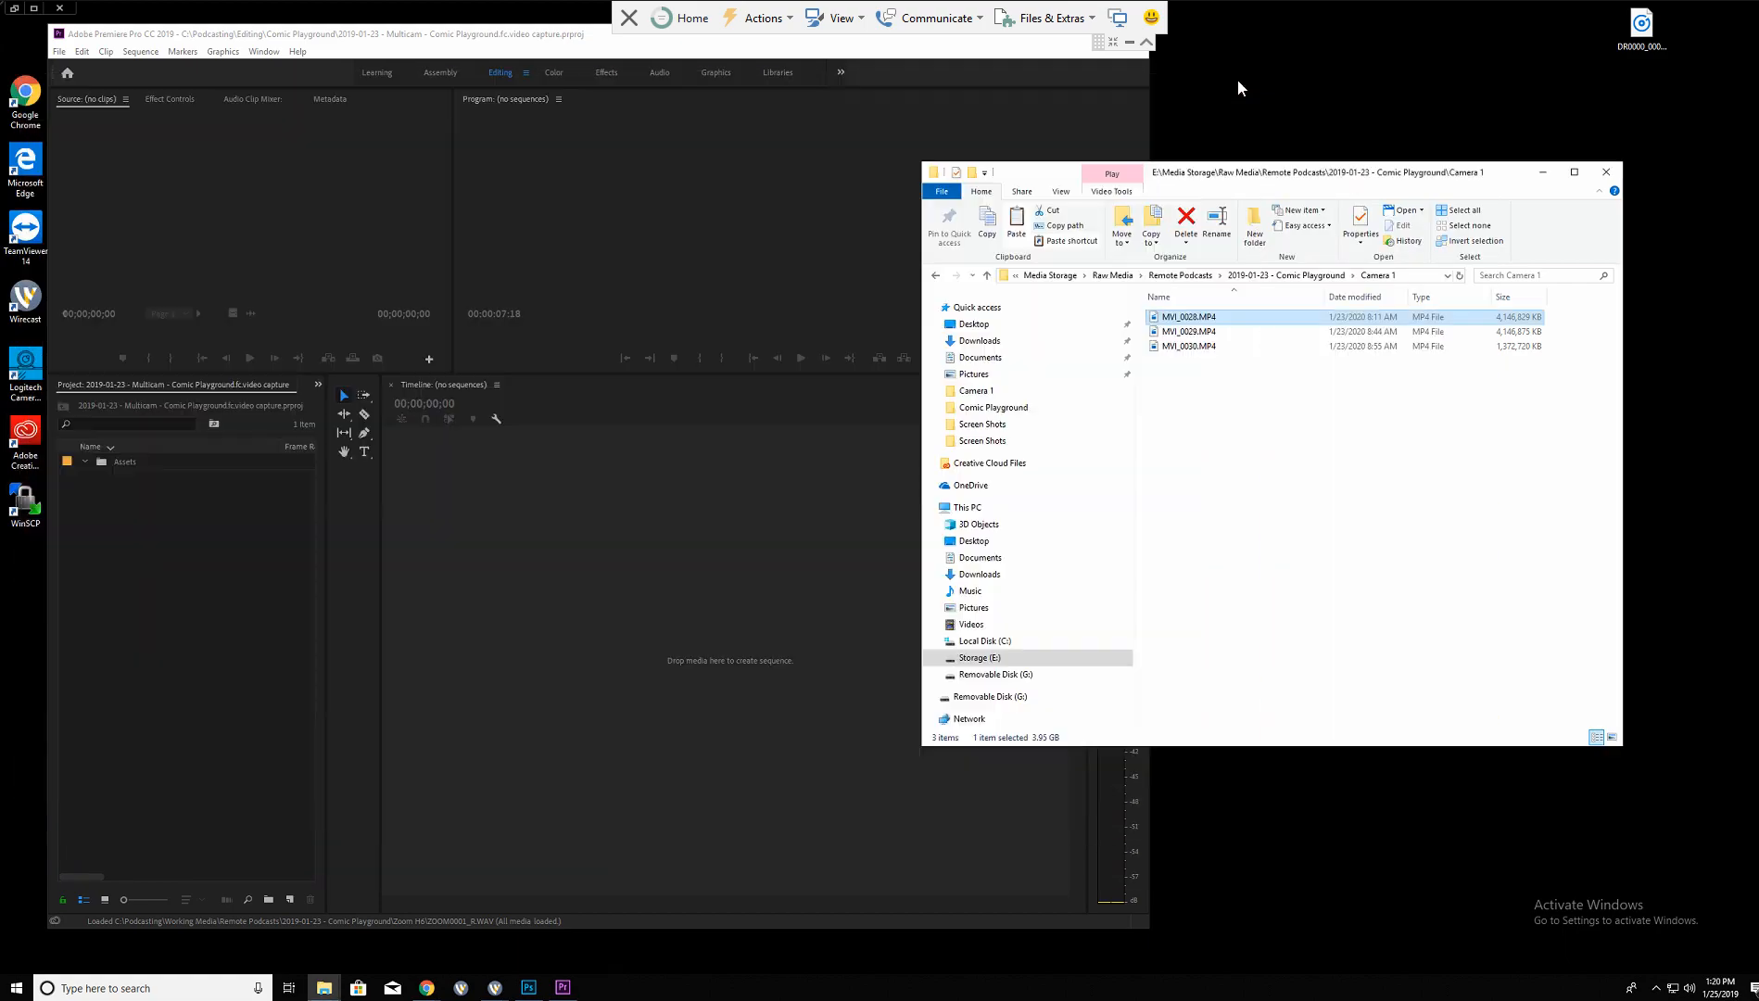
Play MVI_0029.MP4, skip to near its end, and close the player.
double_click(1177, 331)
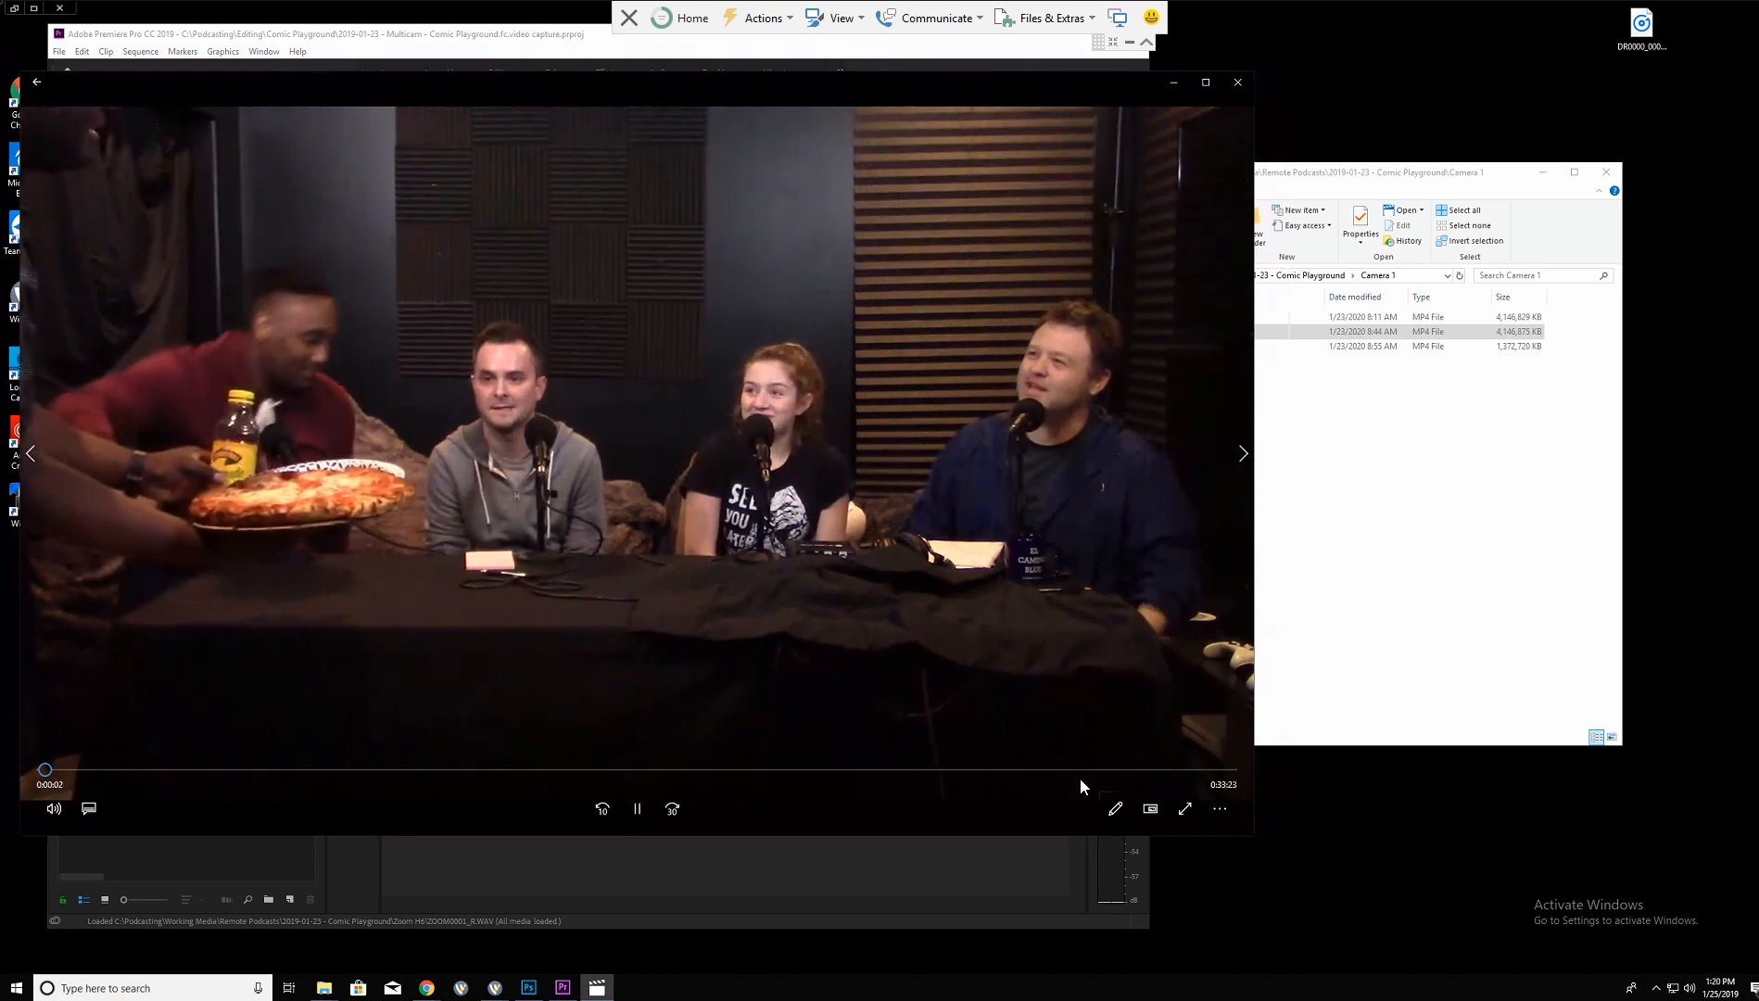
click(1079, 773)
click(1236, 84)
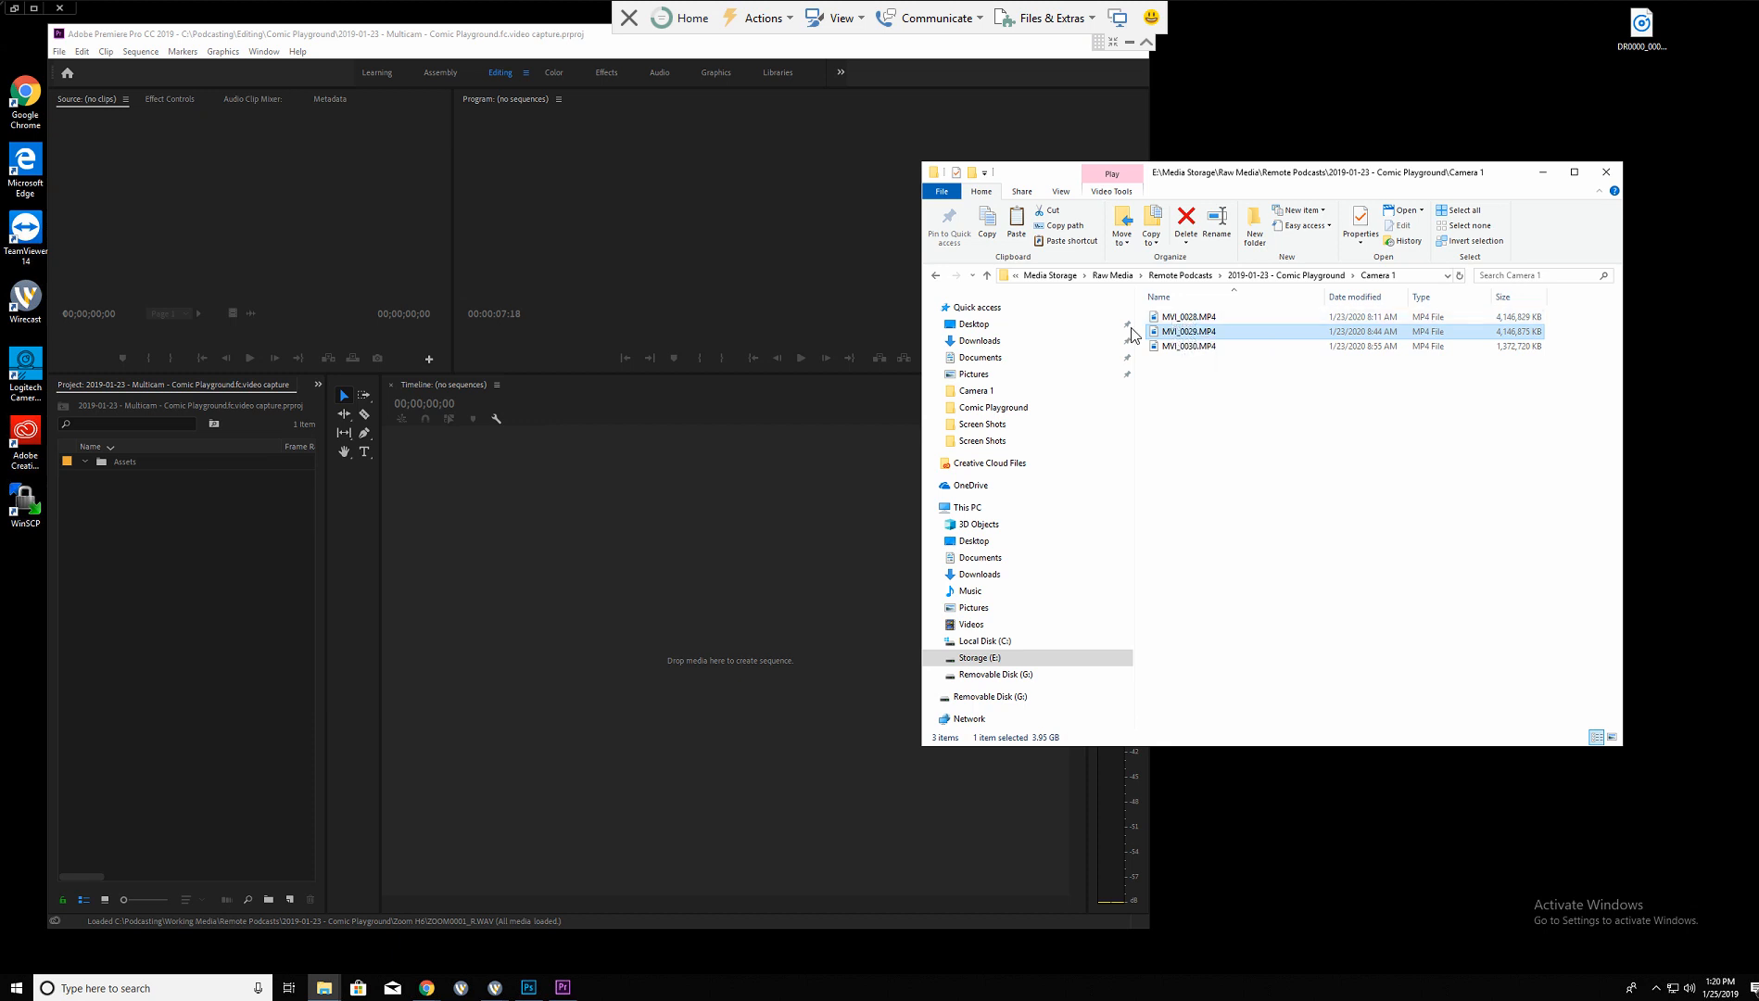
Examine the clips in the Camera 2 folder and return to the Comic Playground folder.
click(987, 275)
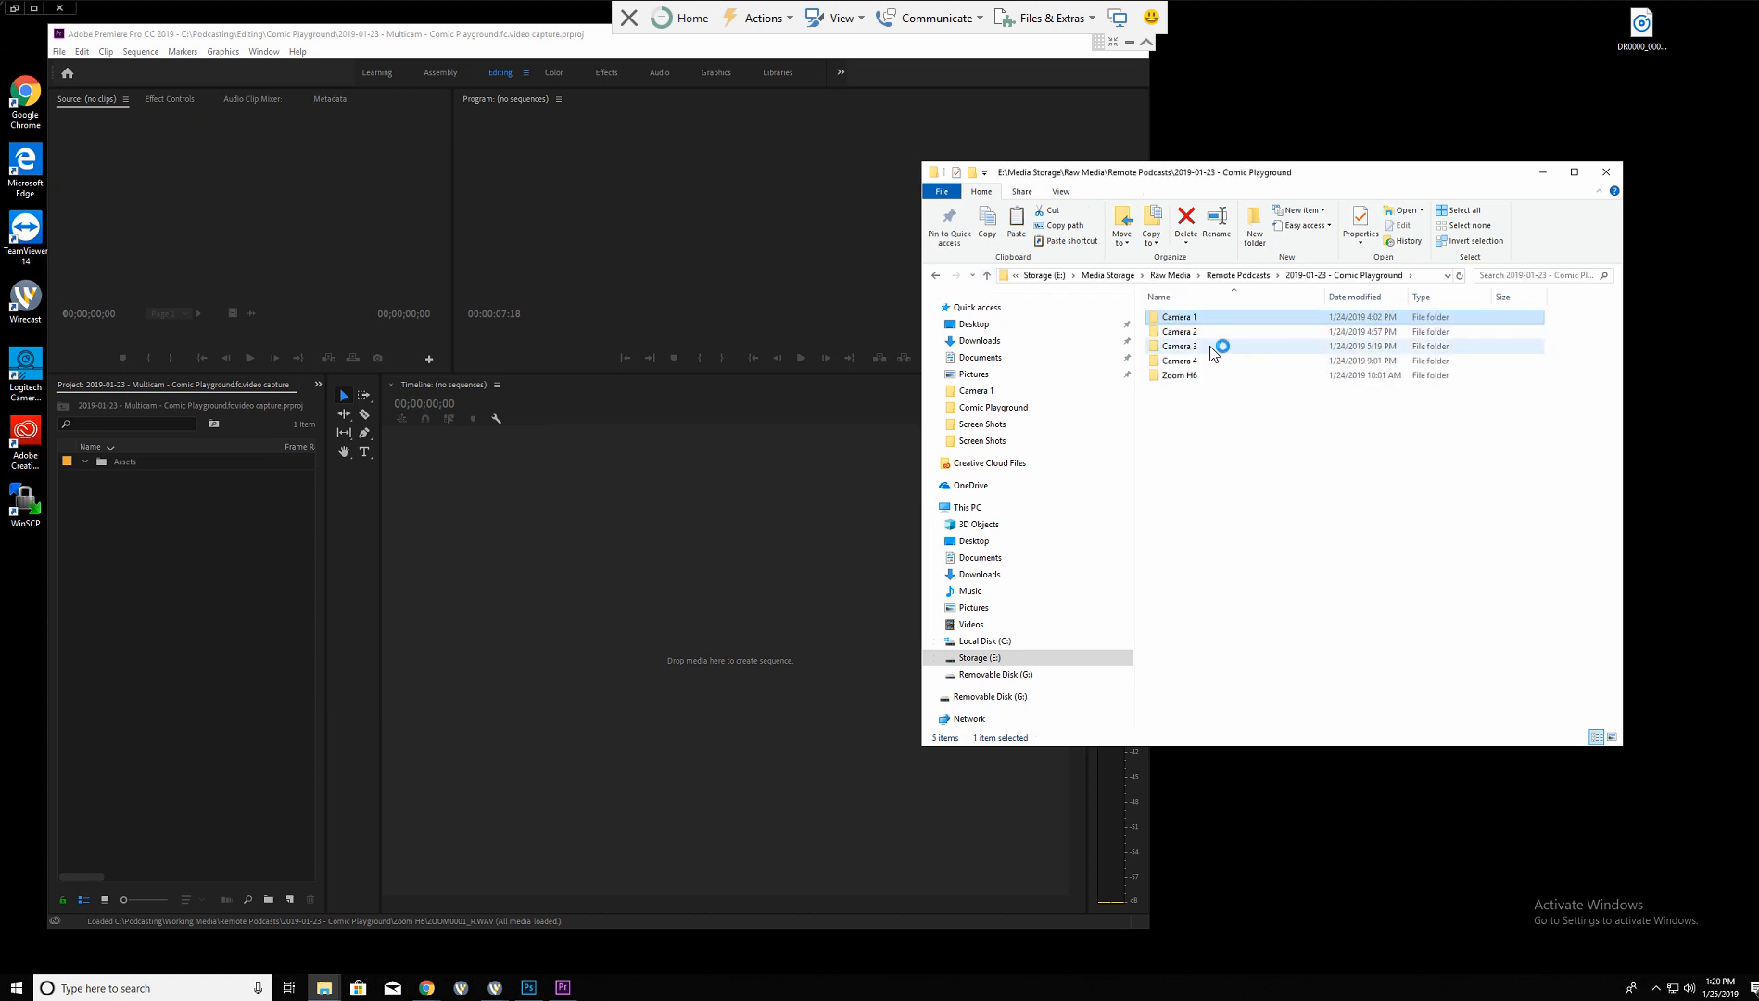
double_click(1195, 332)
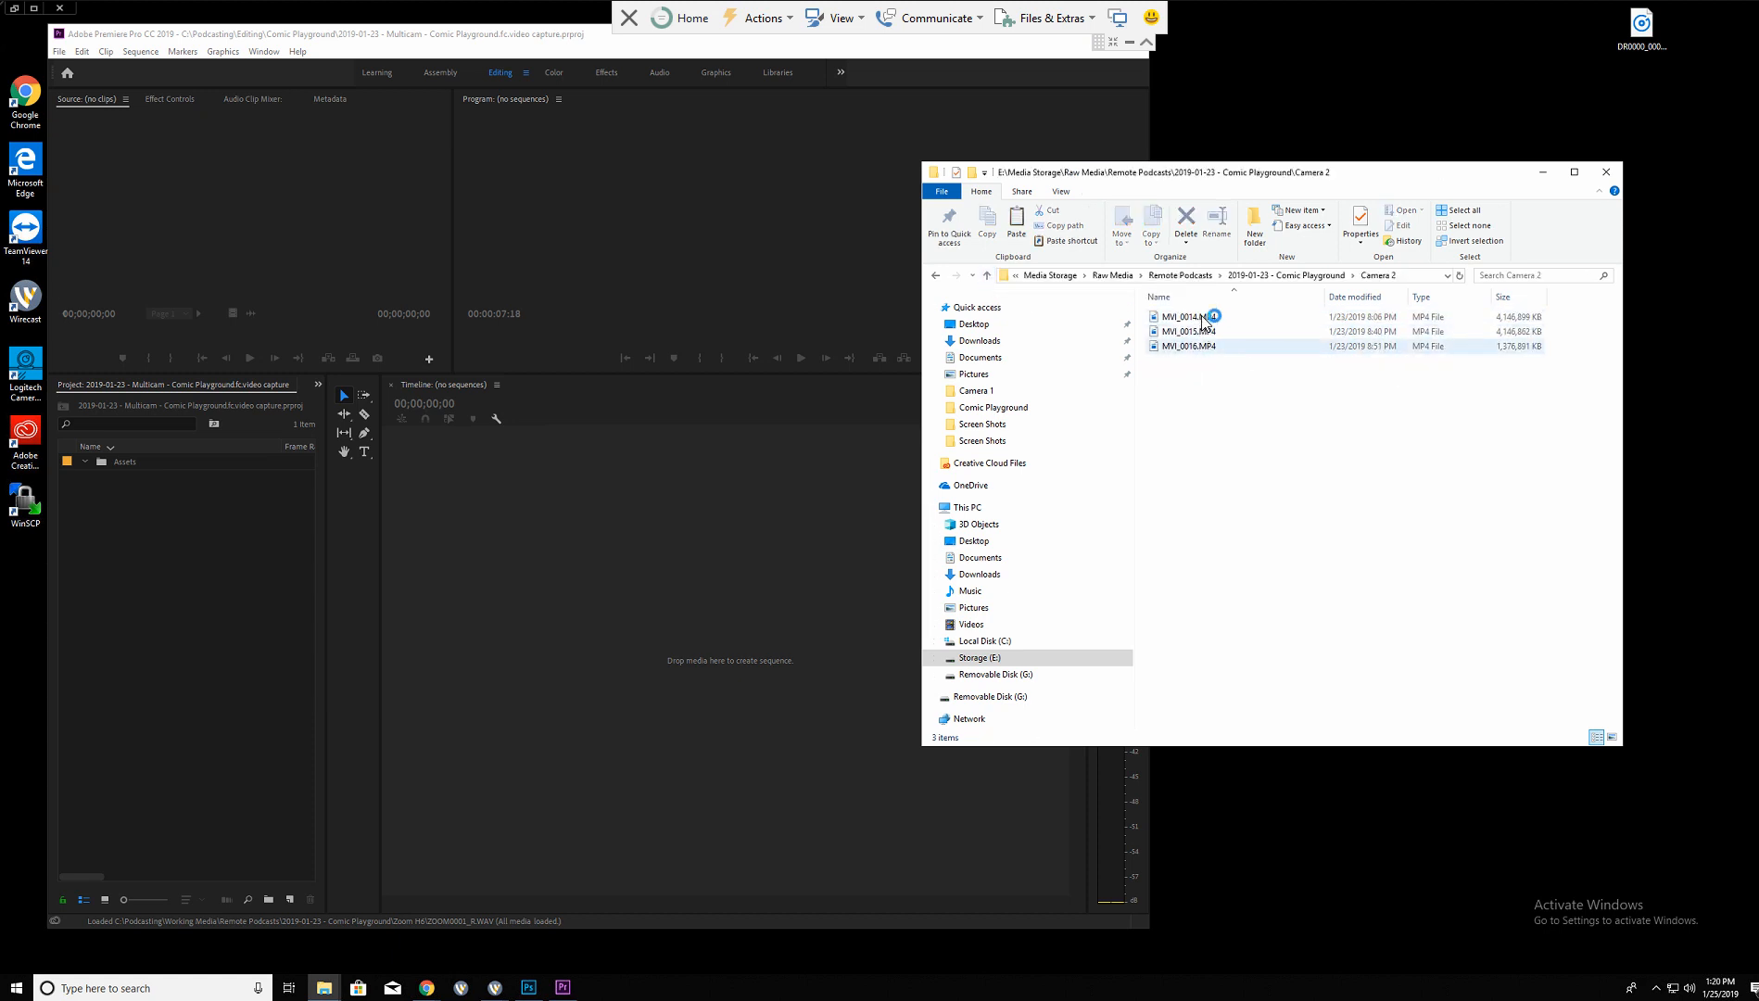
click(986, 276)
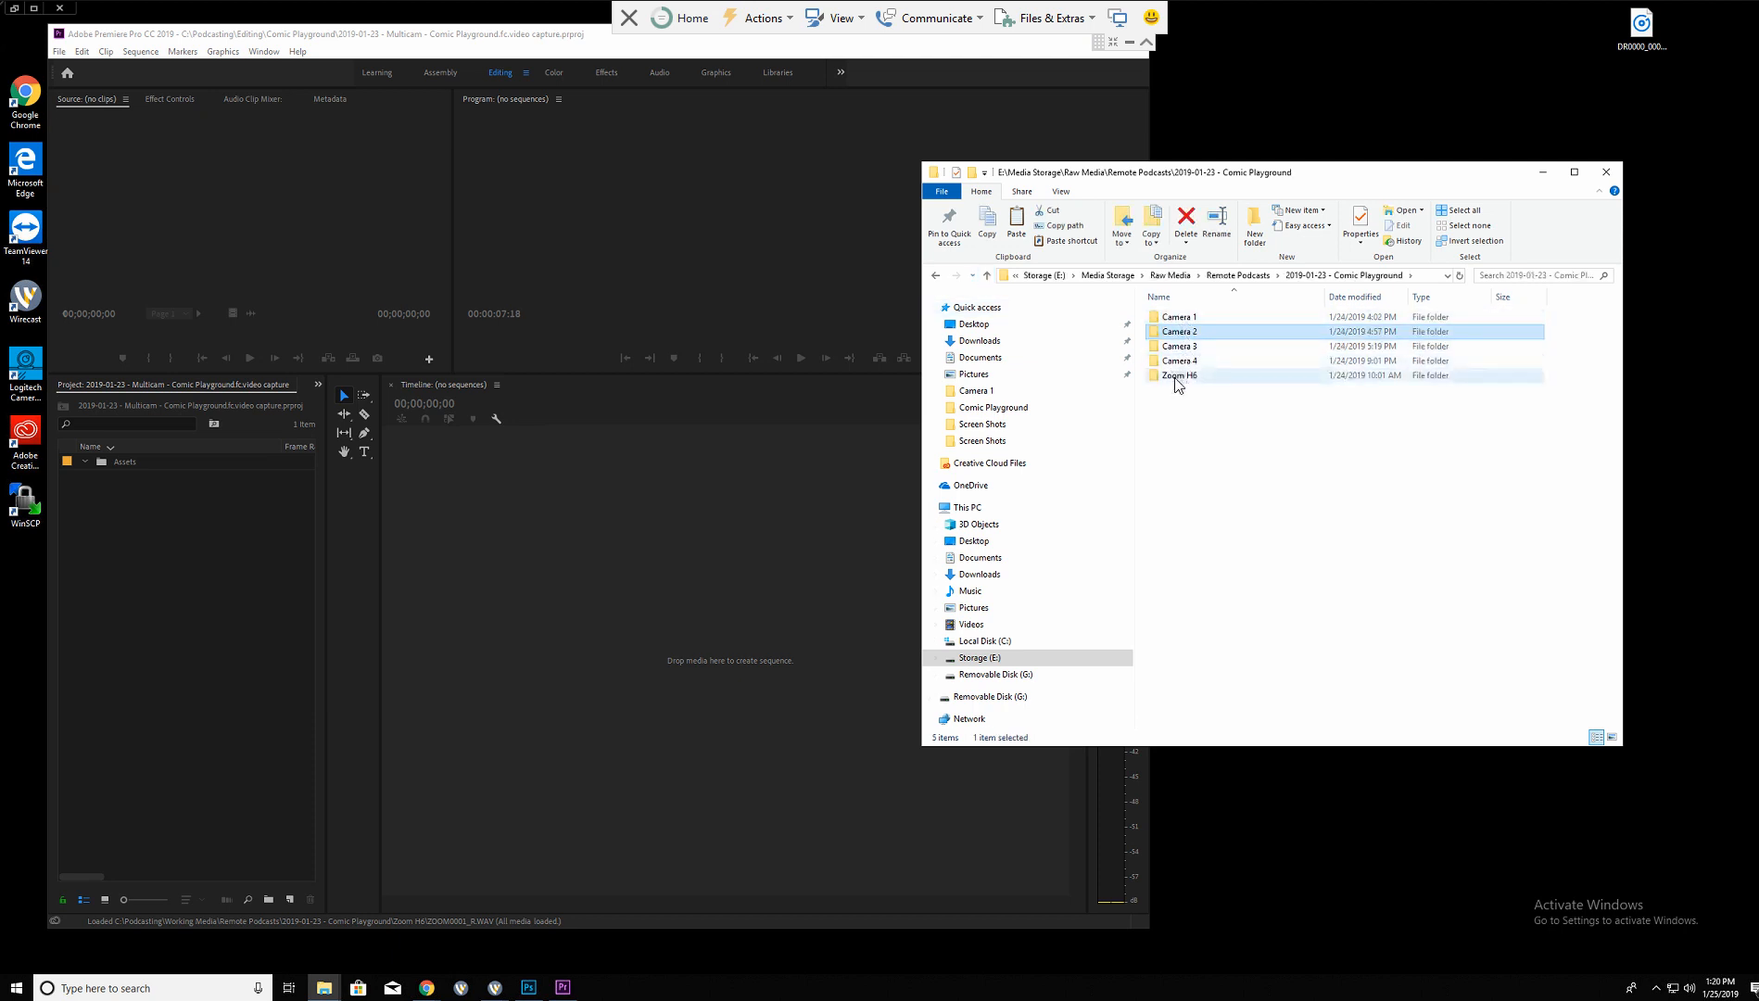
Reopen the Camera 1 folder to review MVI_0028.MP4 and MVI_0029.MP4, and return to the parent folder.
double_click(1189, 319)
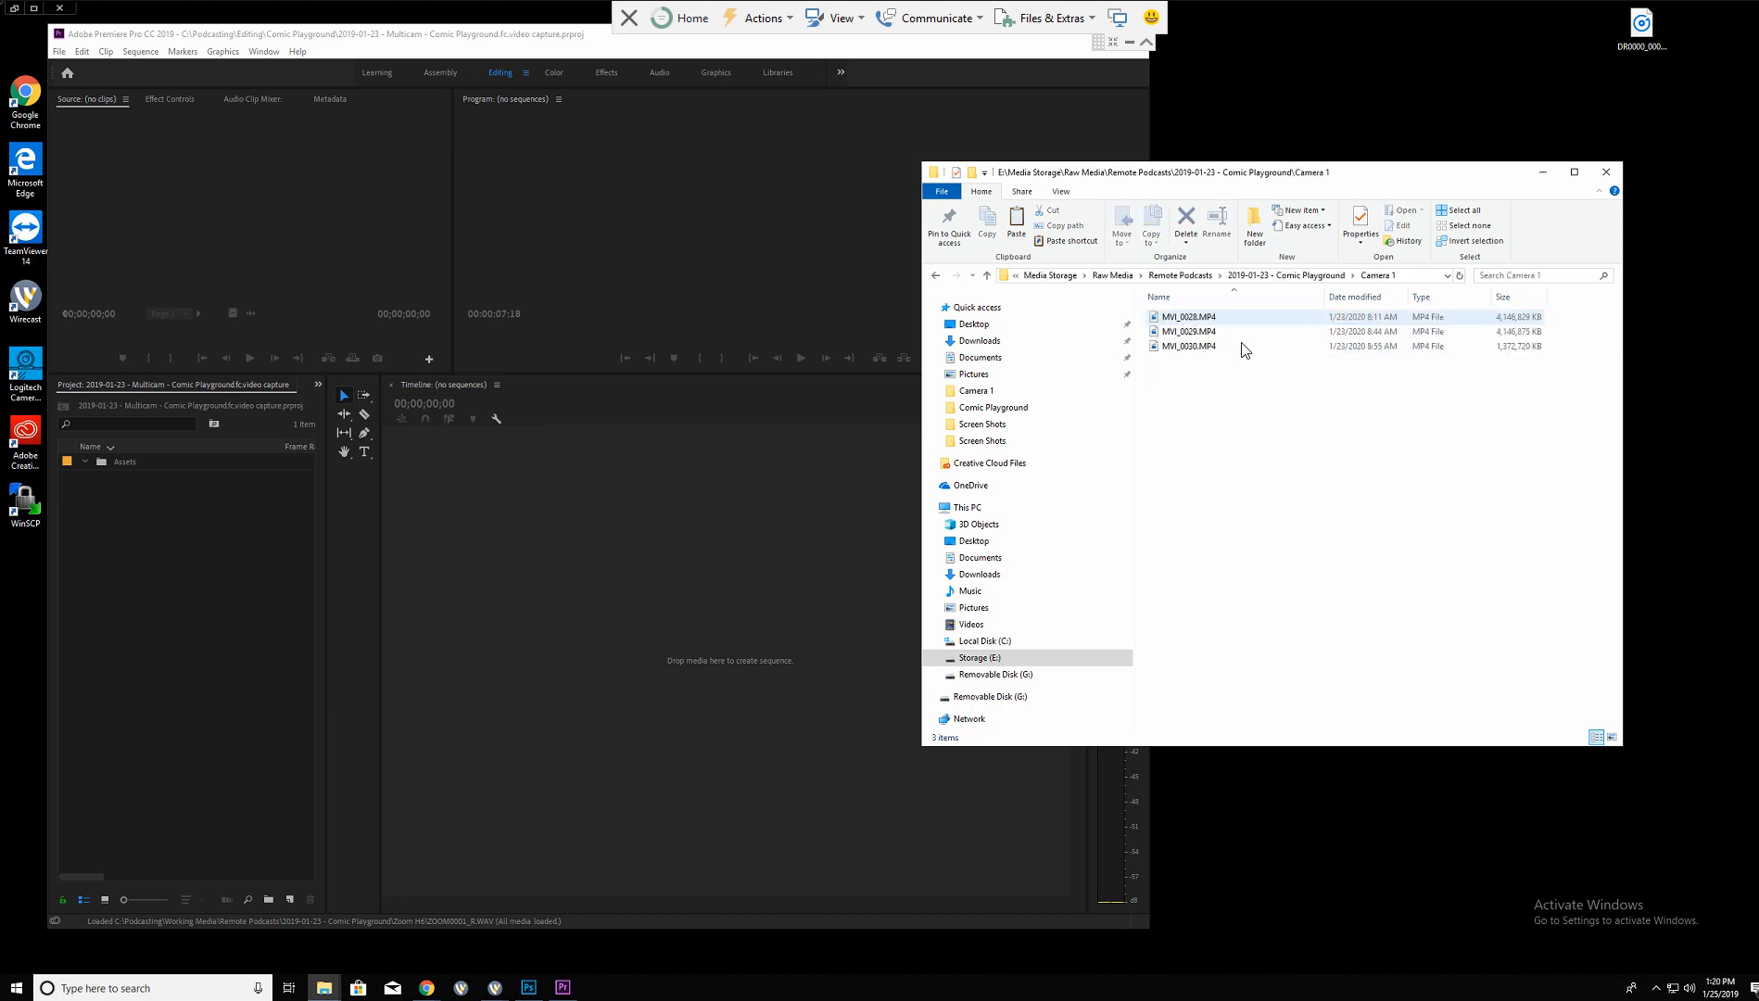
click(1185, 319)
click(1183, 332)
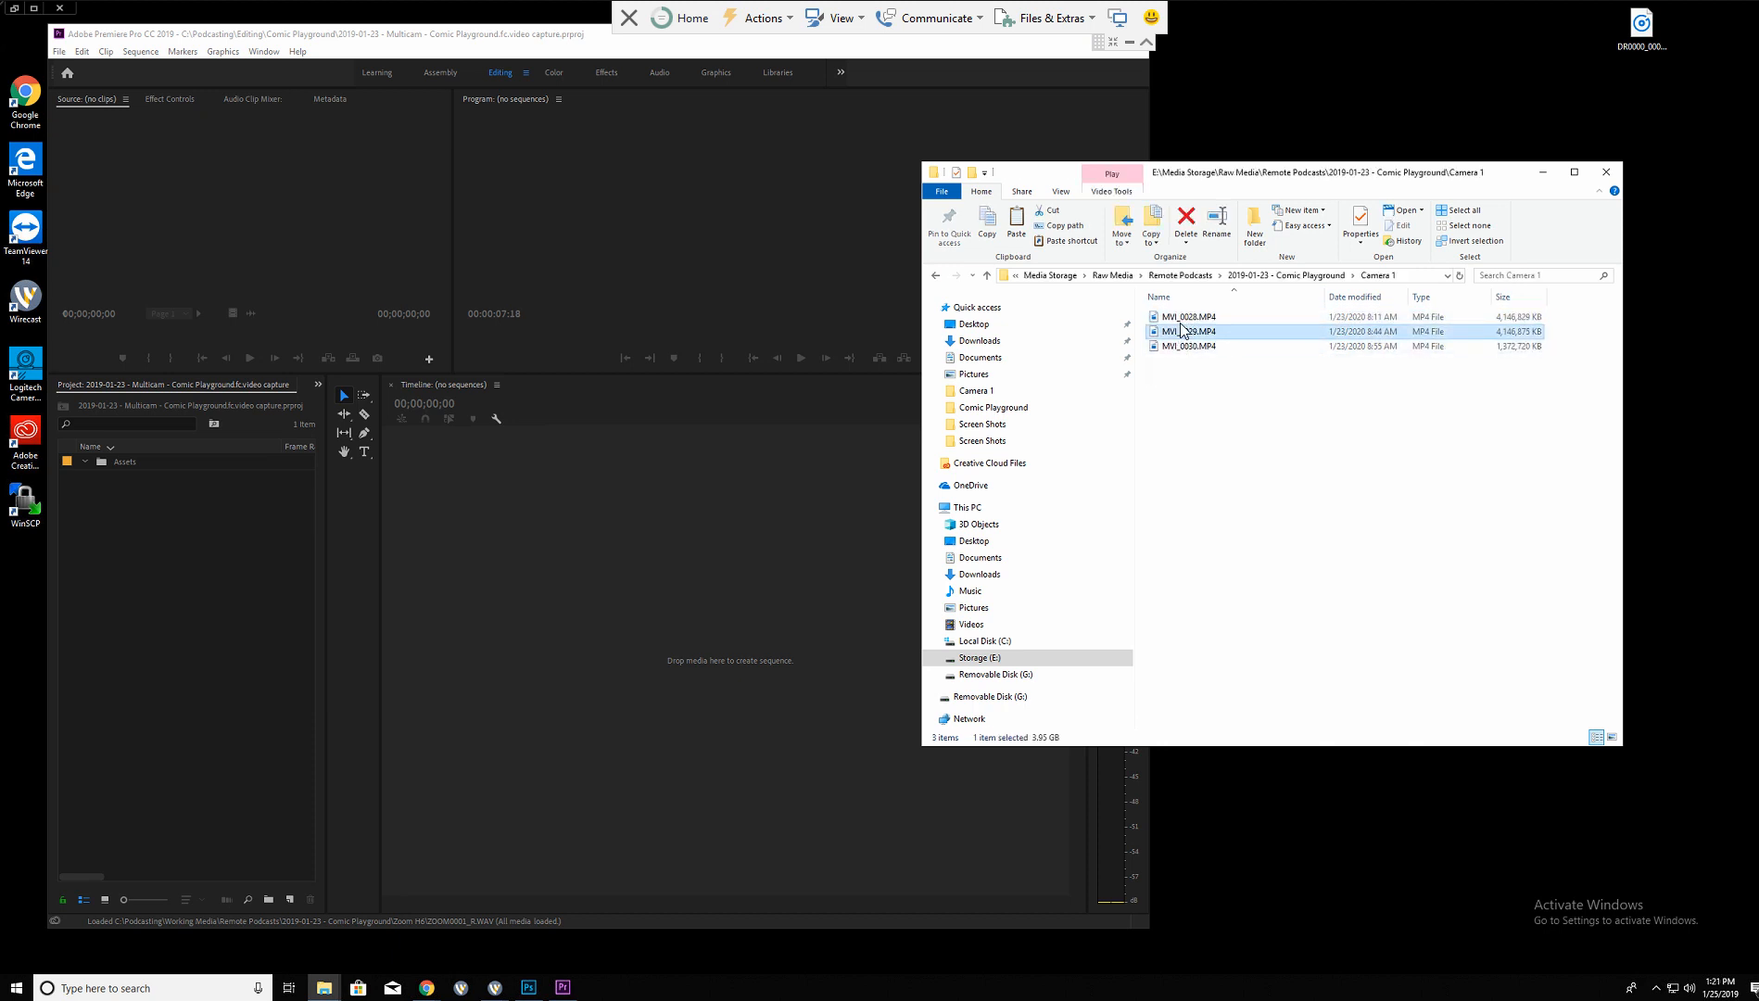
click(1181, 318)
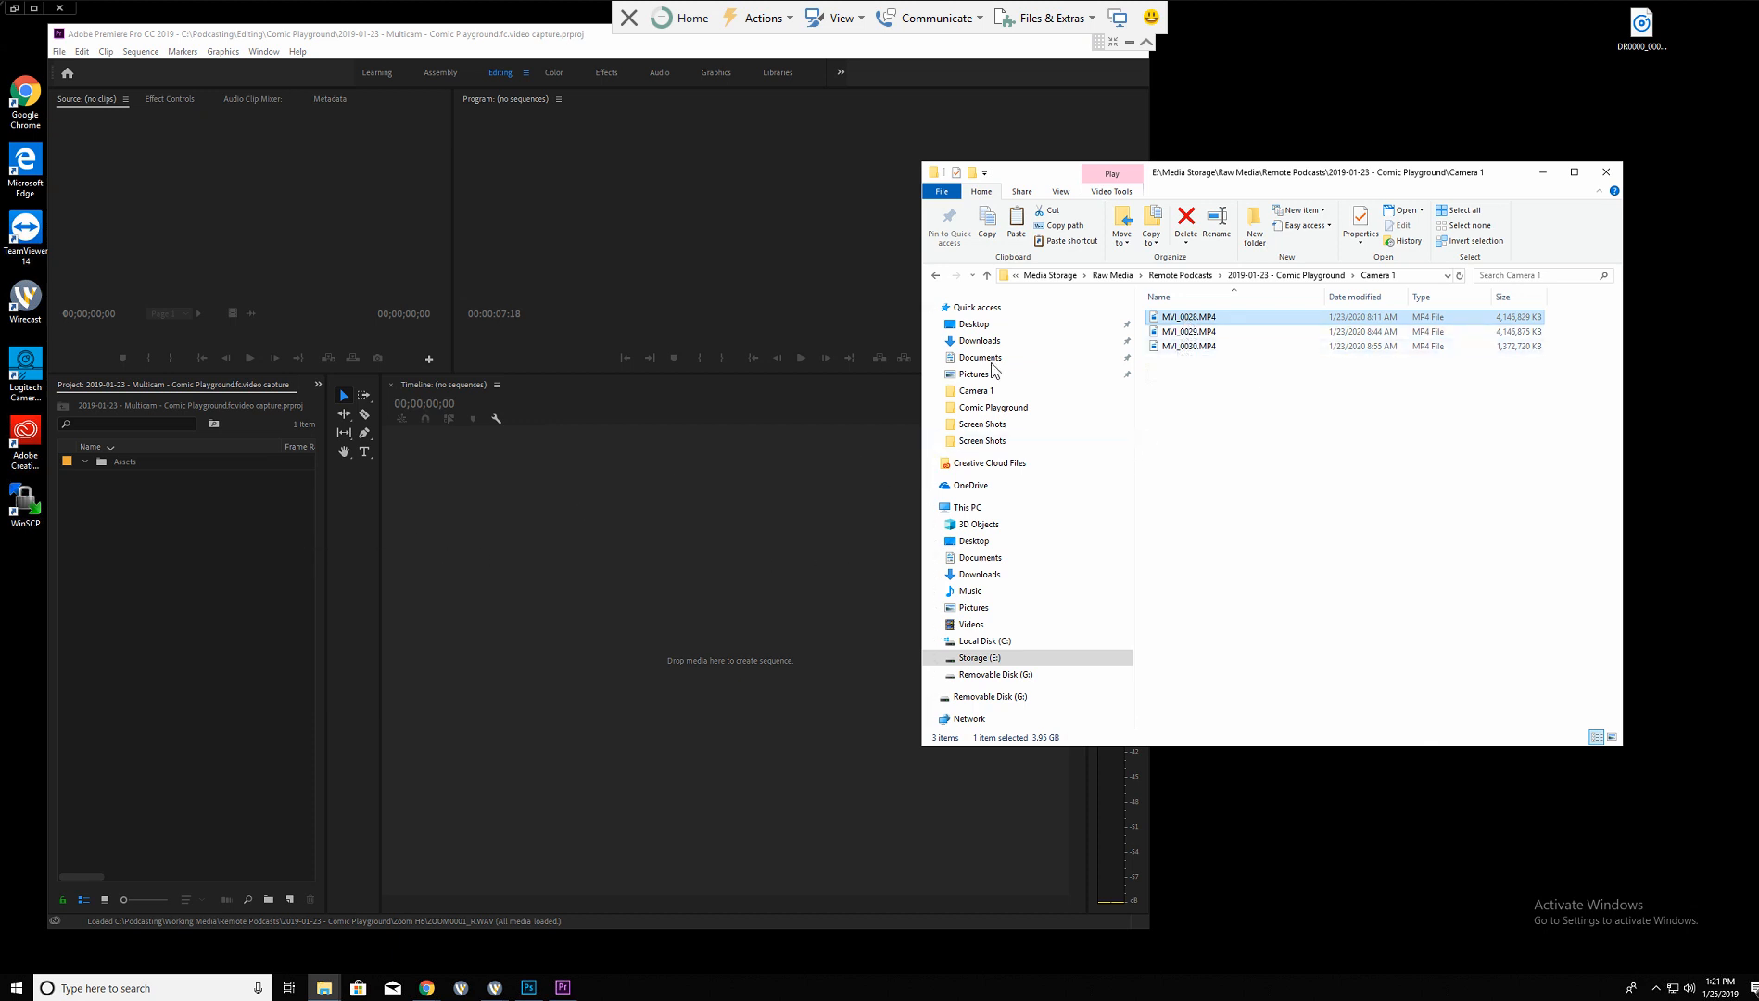
click(986, 277)
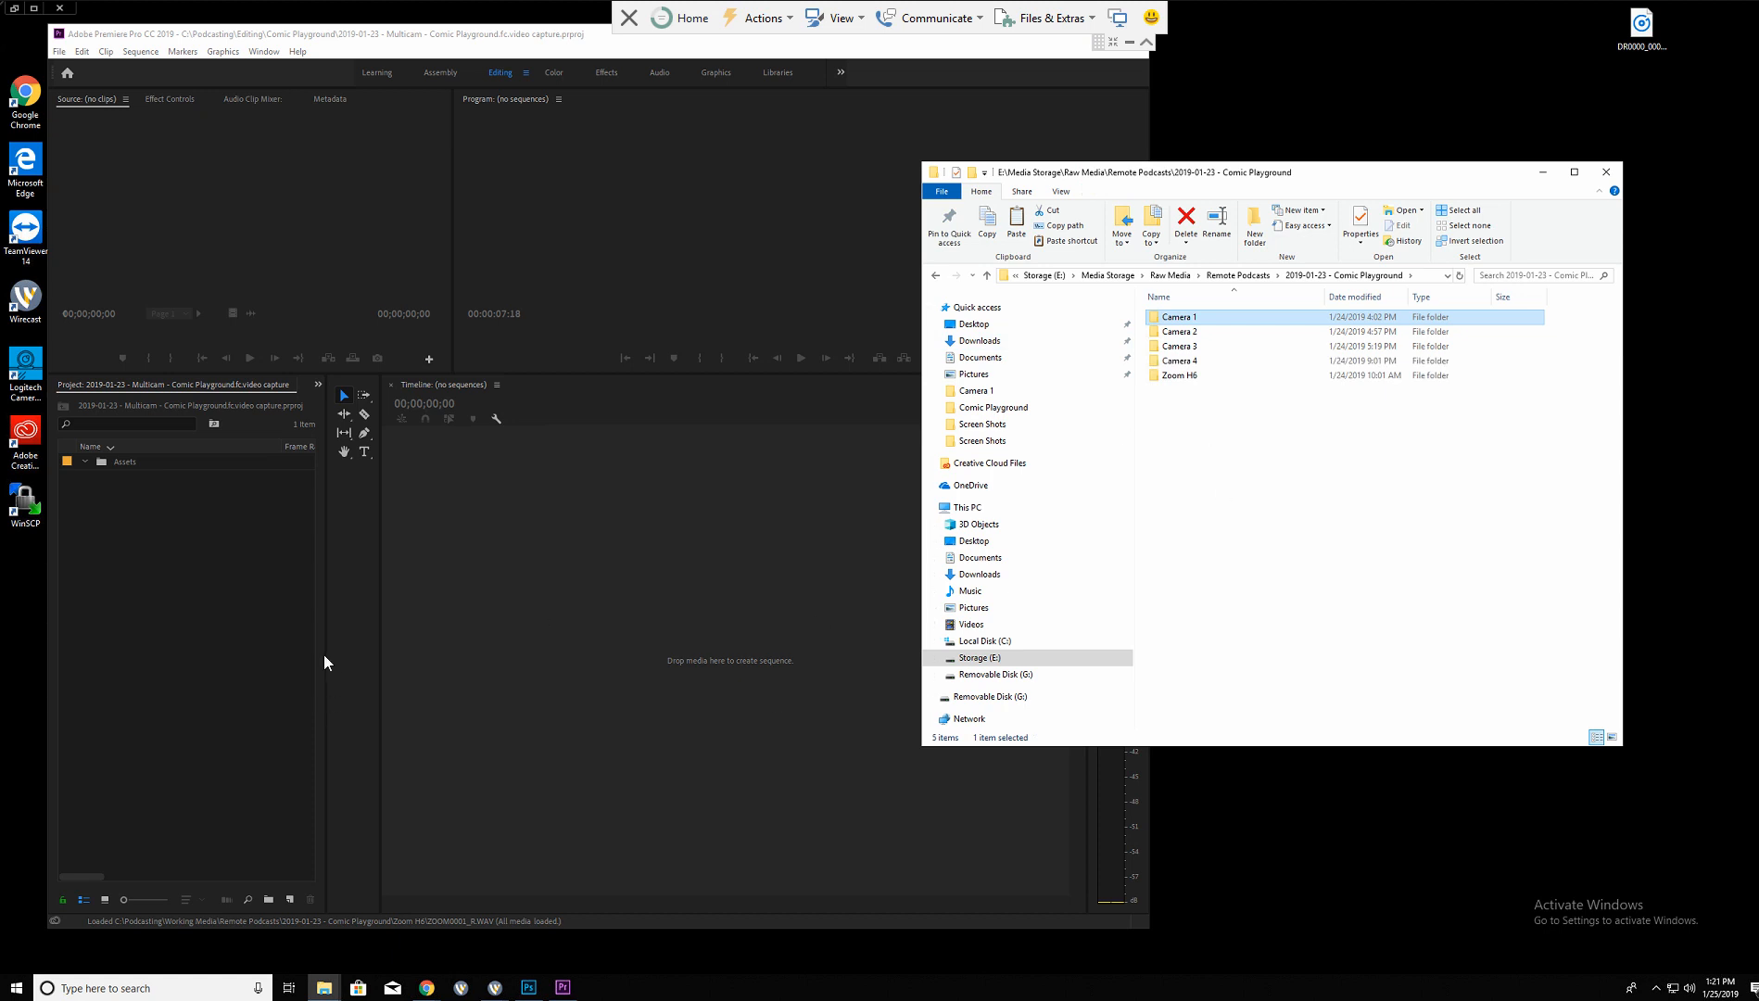
Delete the Assets bin from the Premiere Pro project and create a new bin named Raw.
click(105, 463)
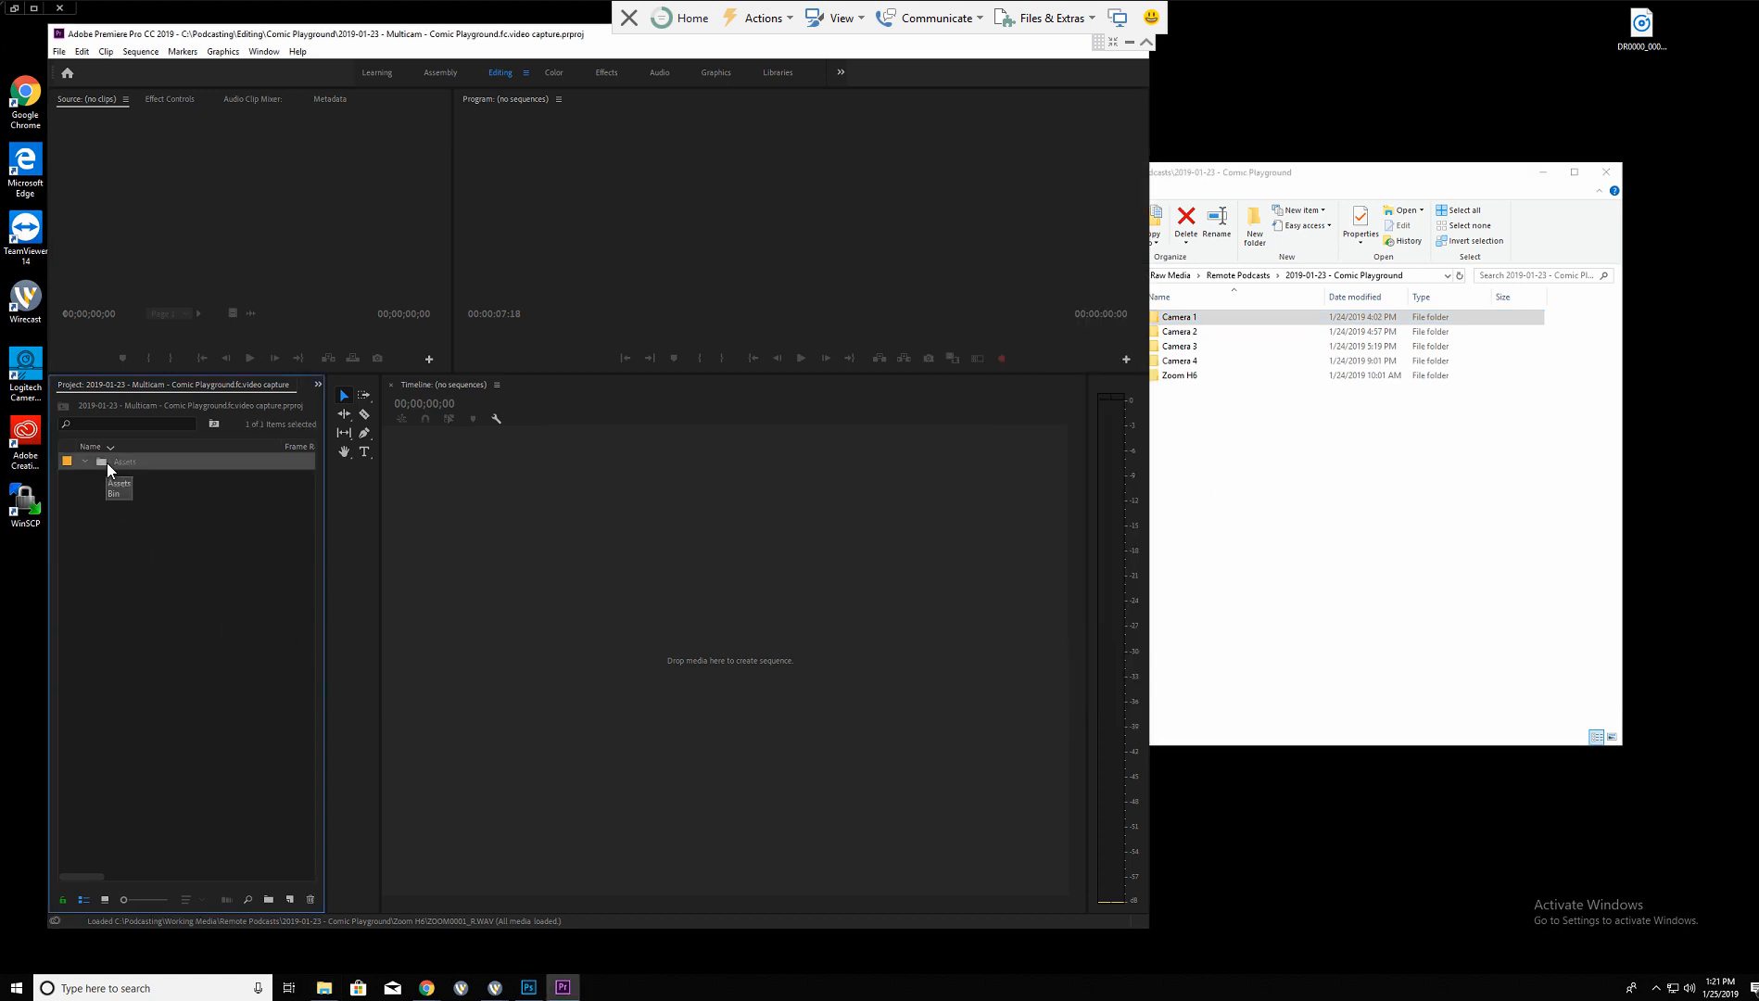
key(Delete)
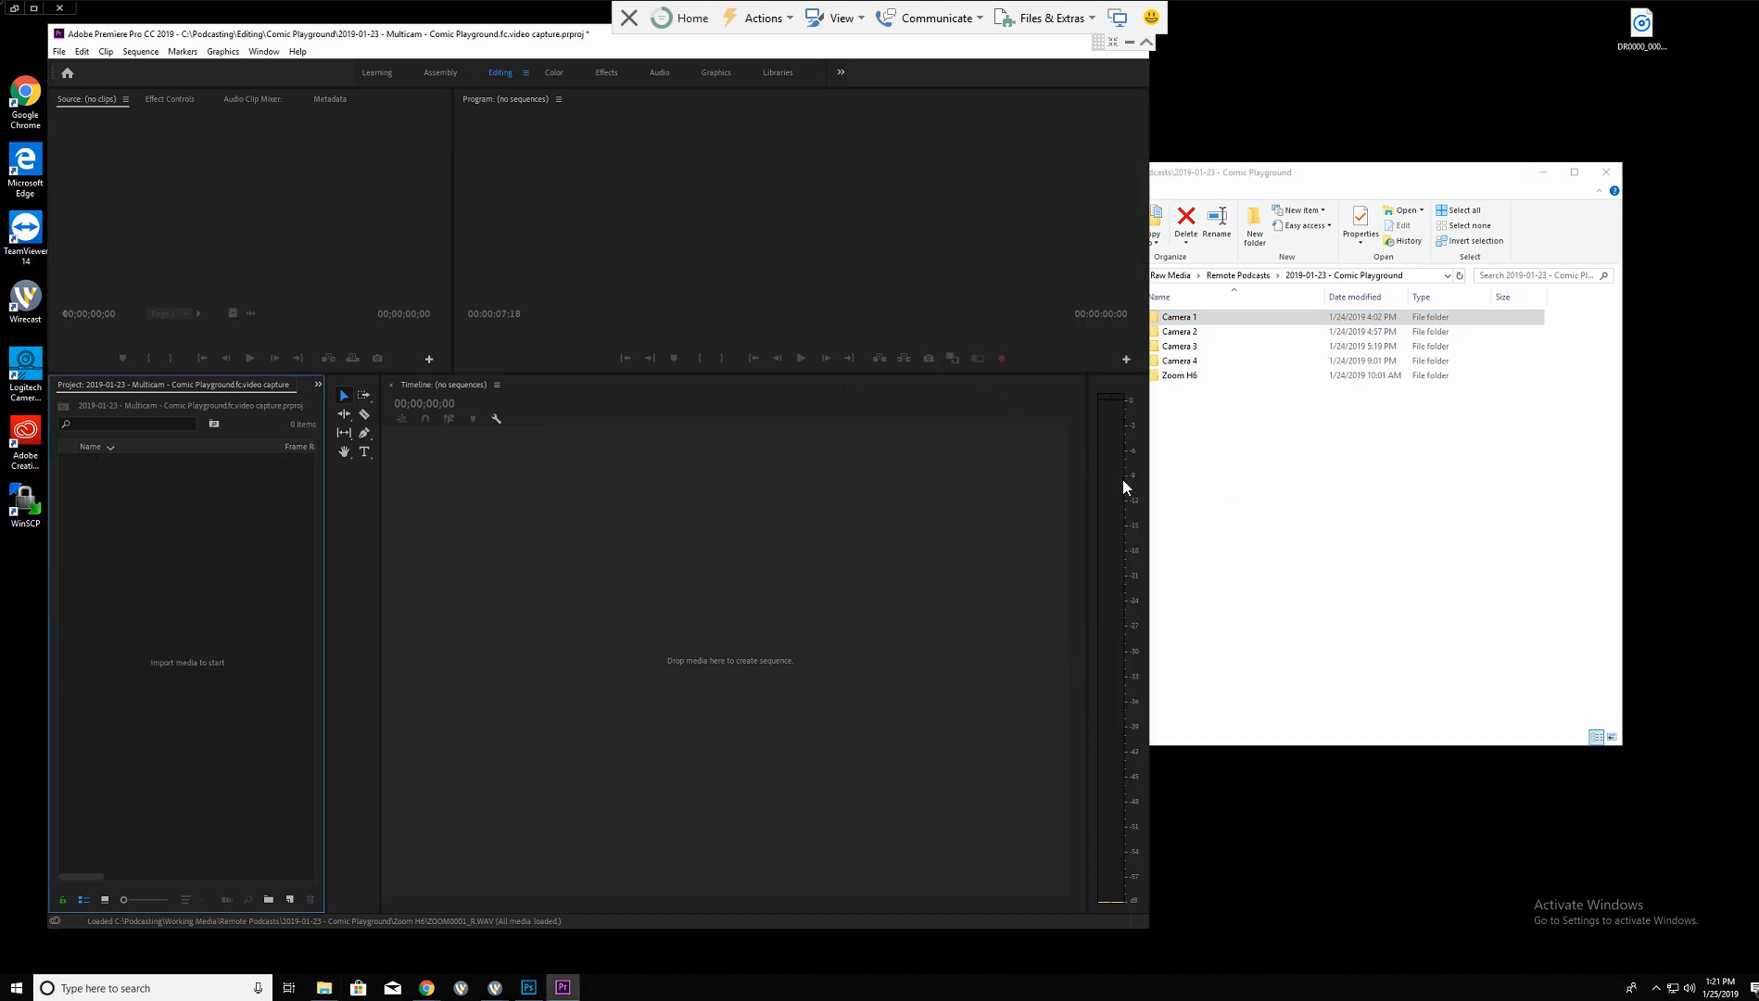
click(1200, 495)
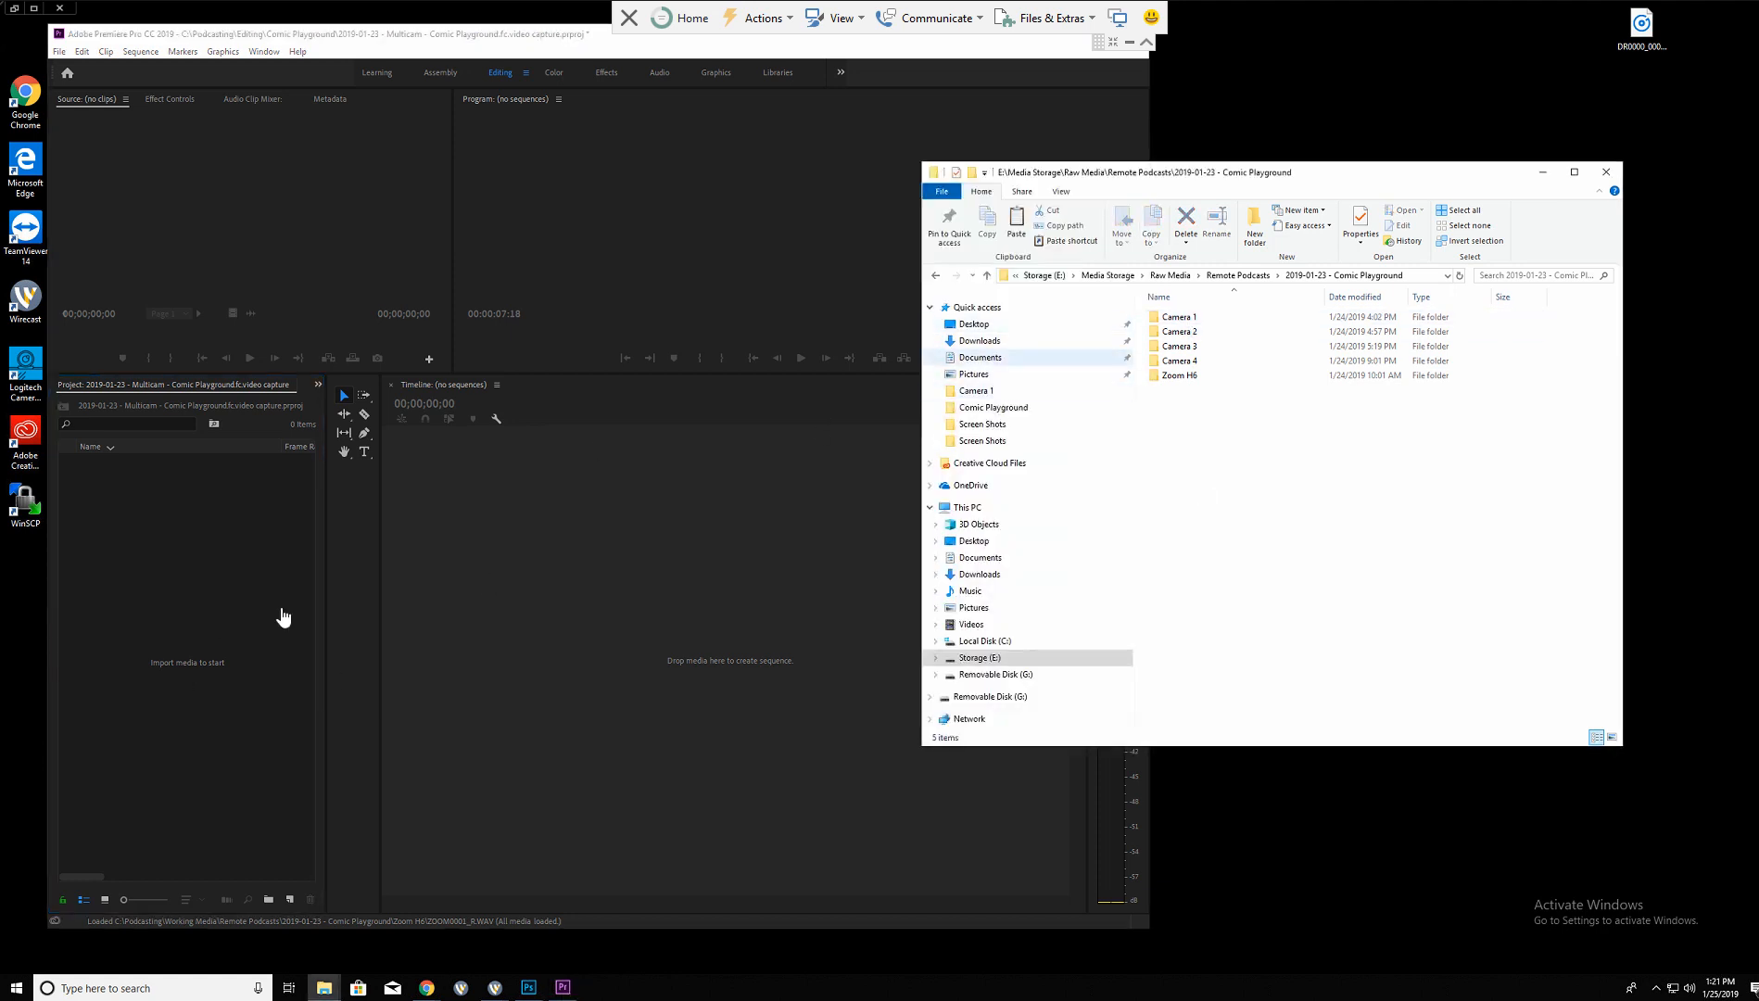
right_click(78, 509)
click(117, 537)
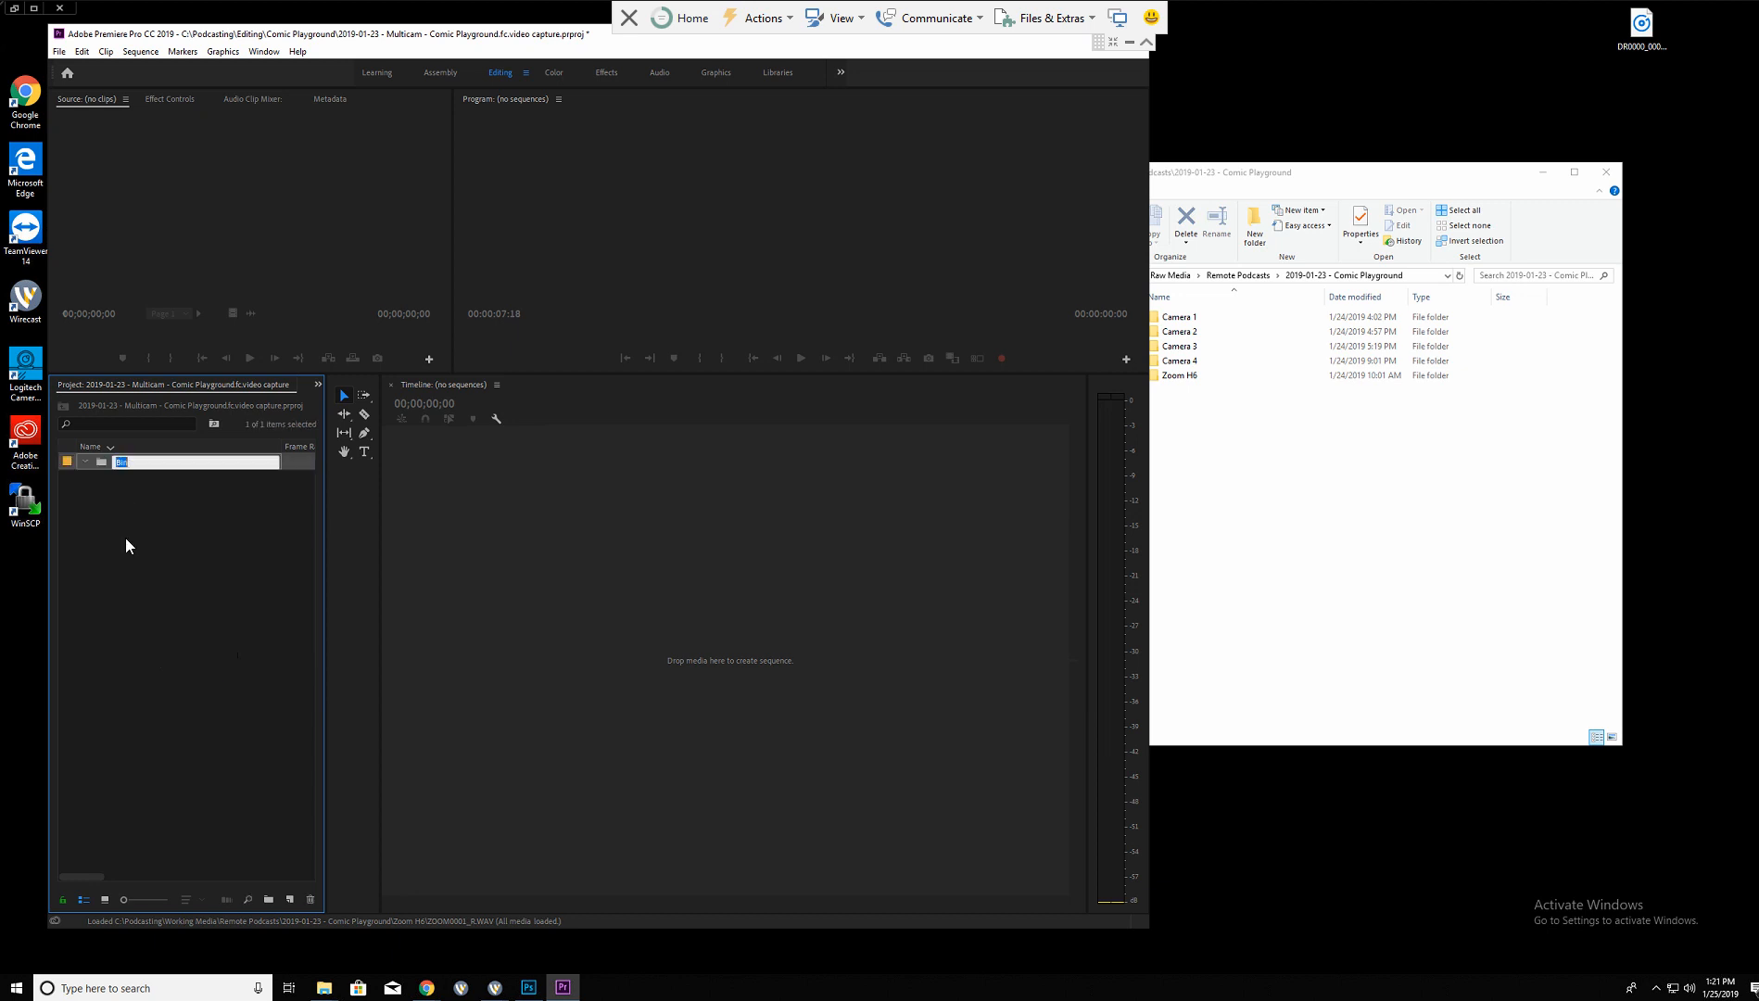
text(Raw)
key(Return)
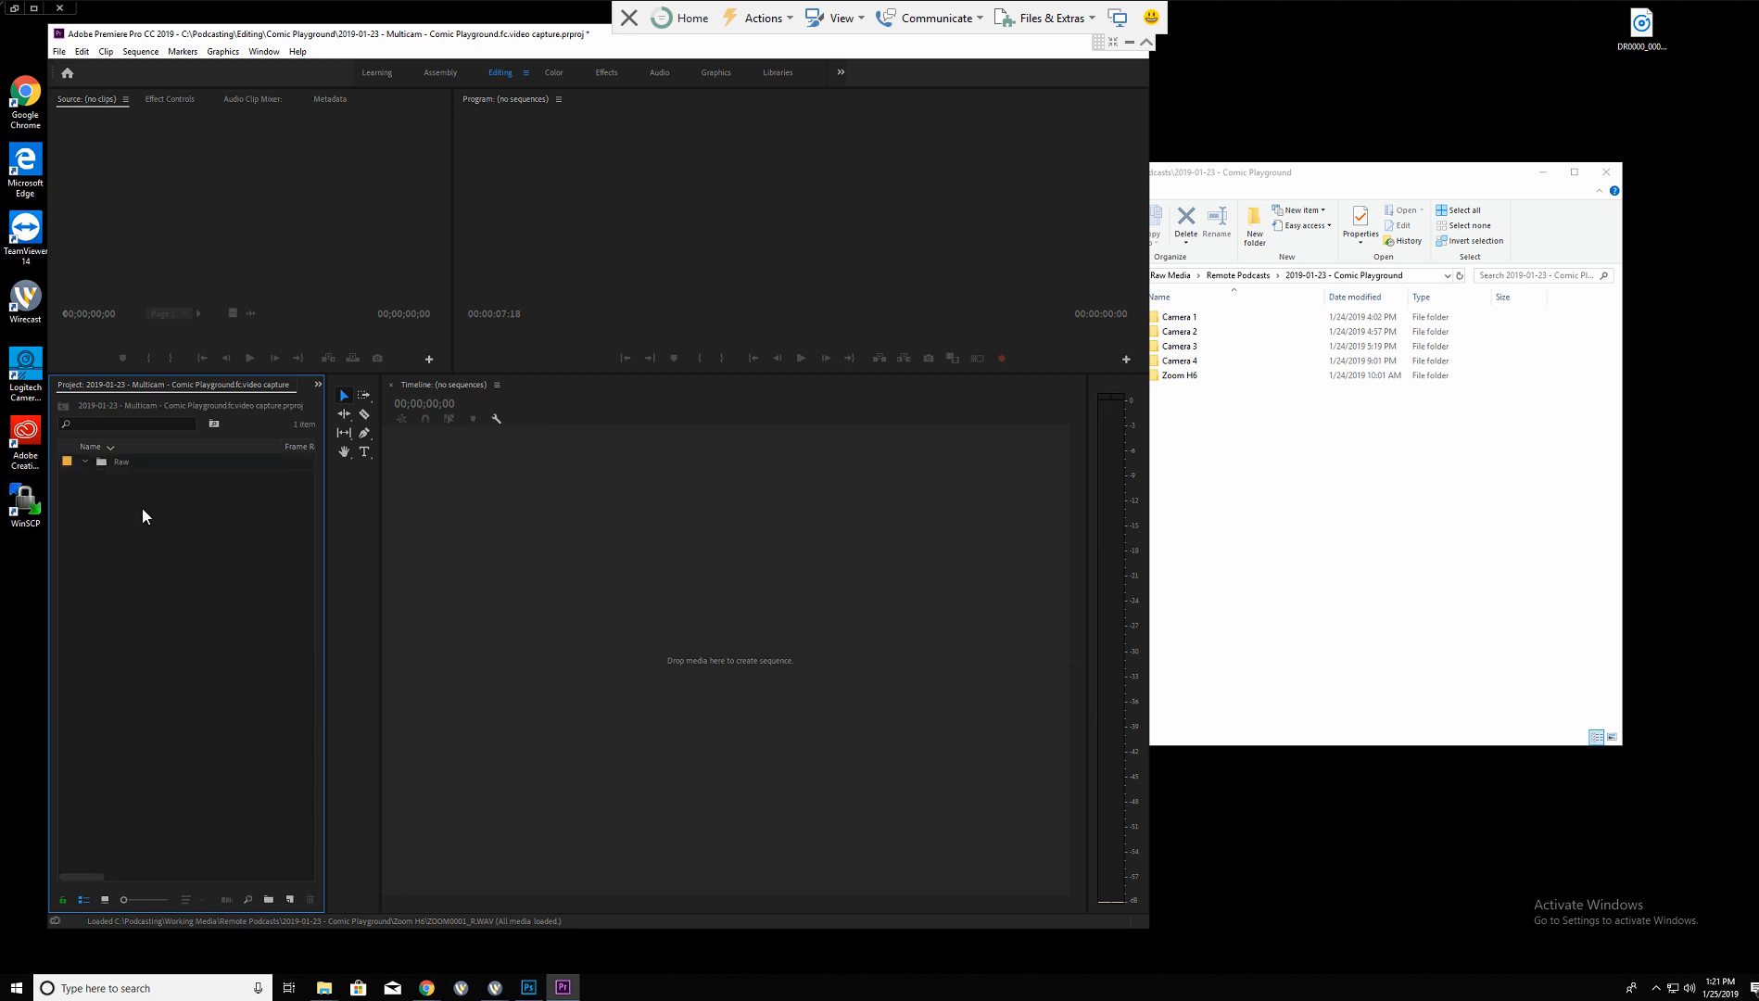
Create a bin named Camera 1 inside the Raw bin.
right_click(108, 460)
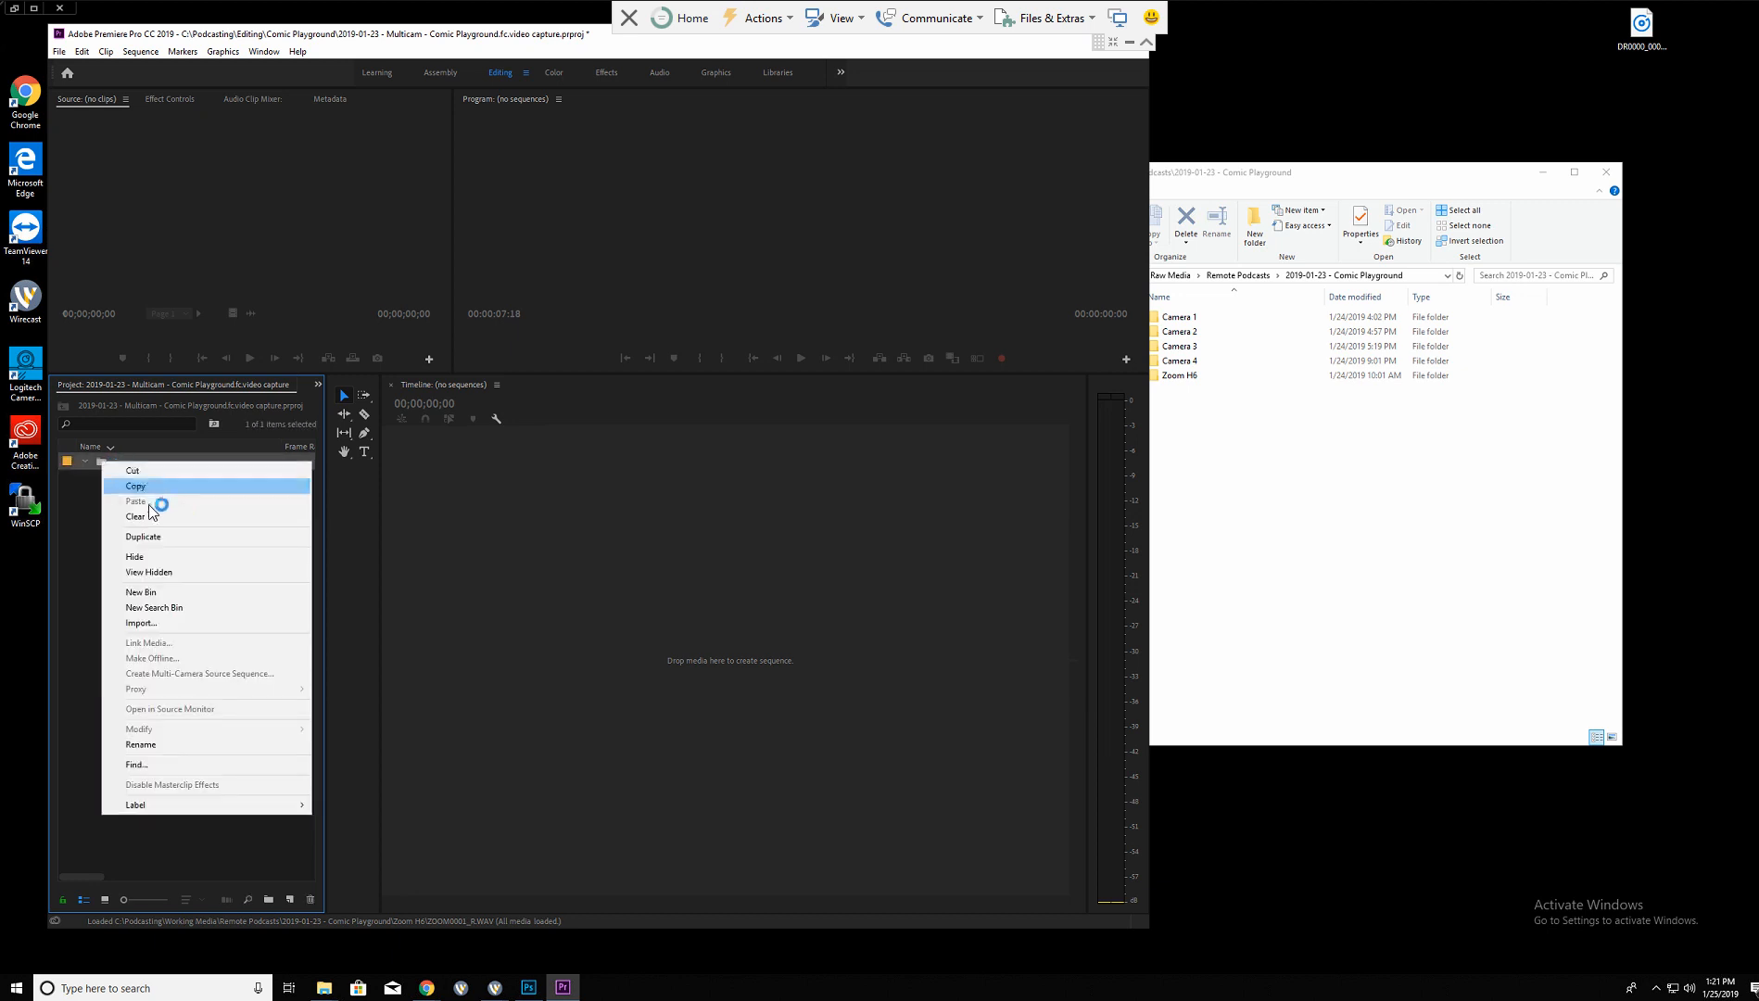
click(151, 597)
text(Cam)
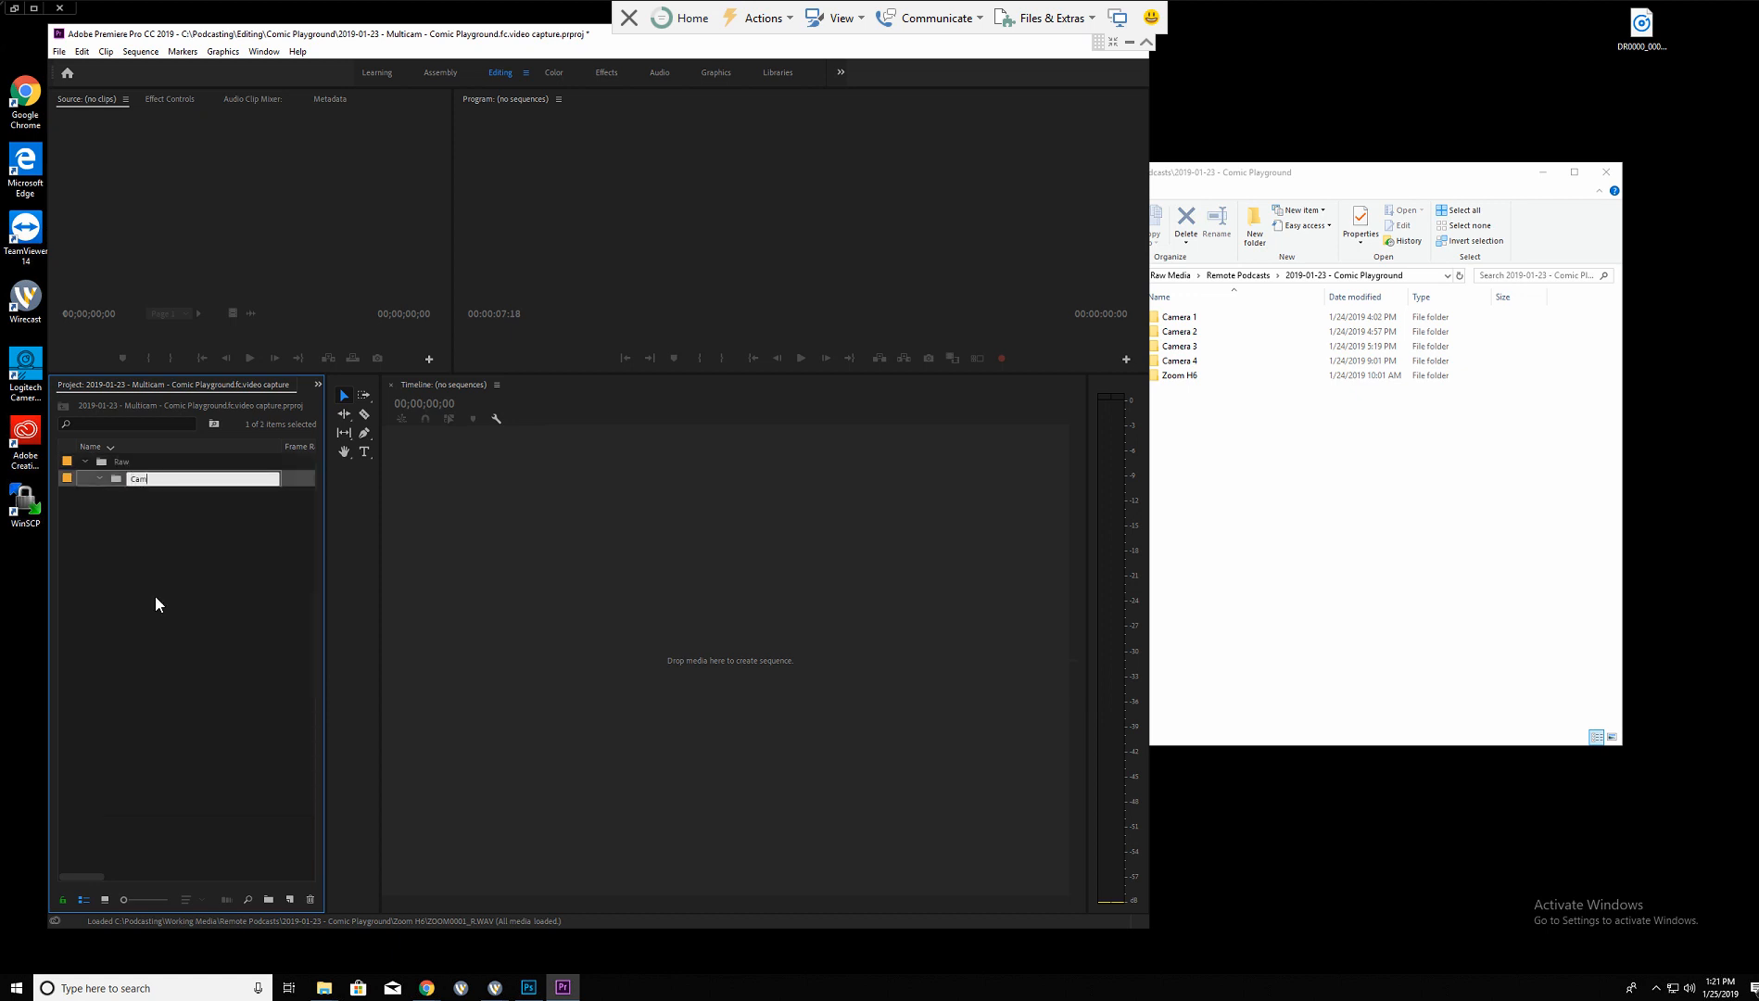
text(era 1)
click(156, 597)
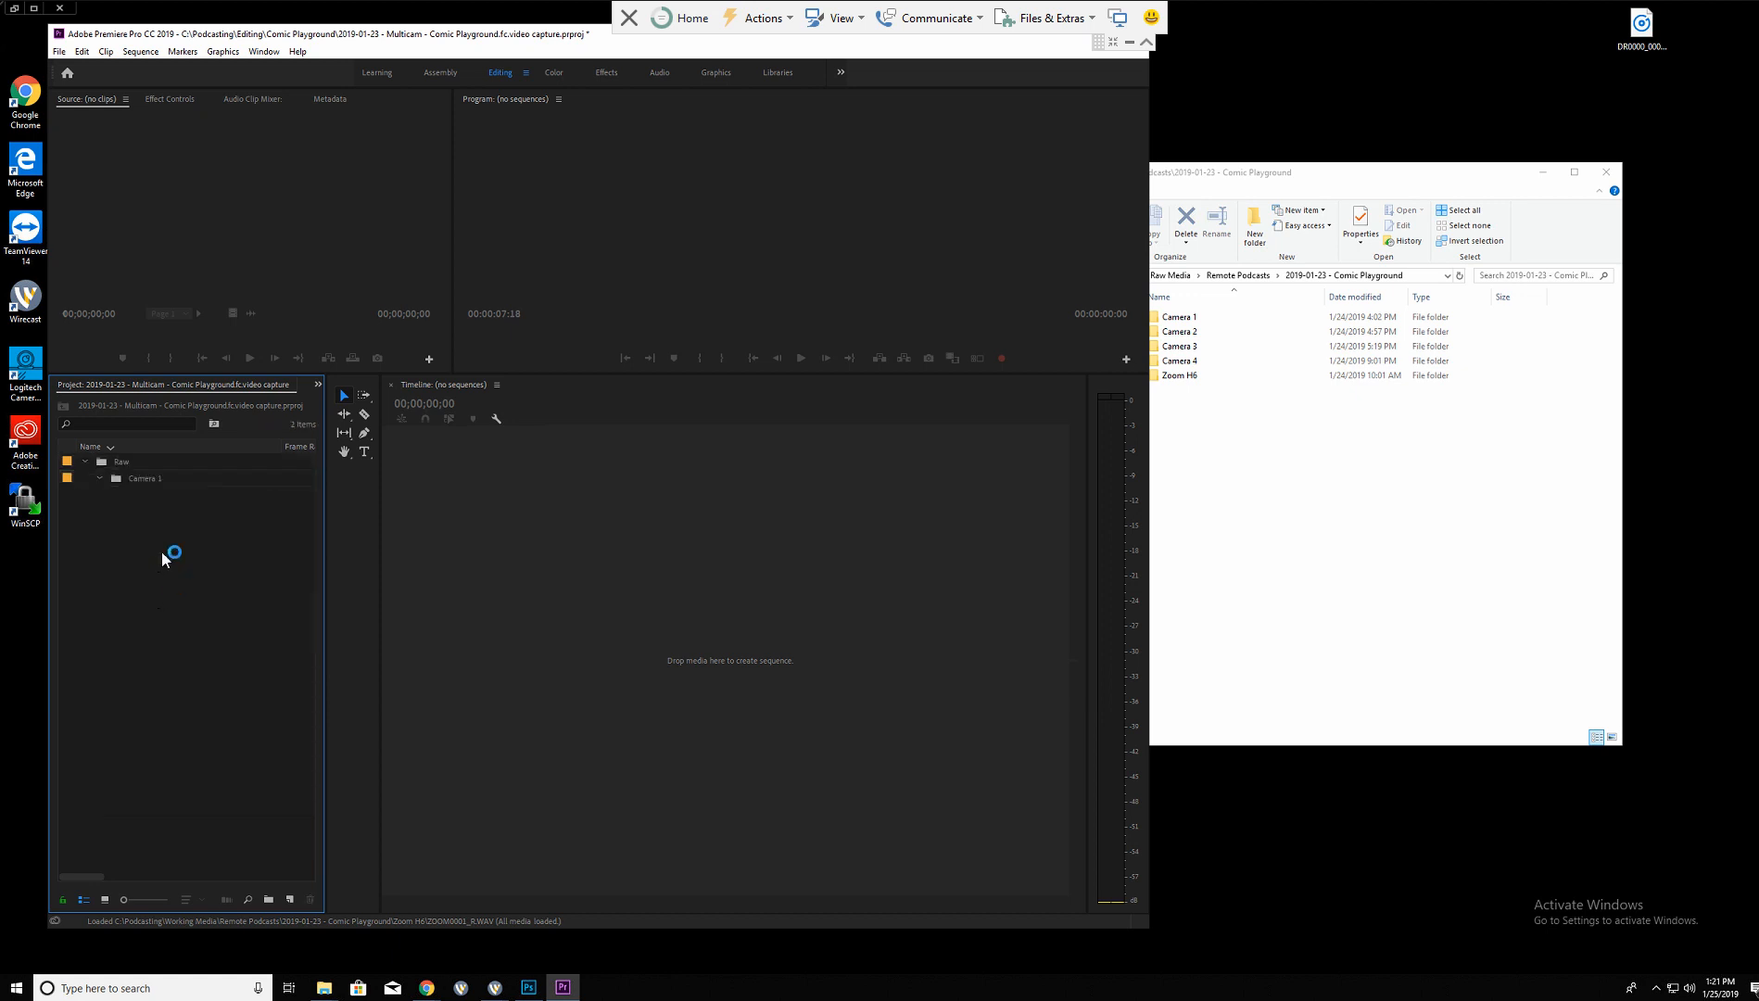
Import MVI_0028.MP4, MVI_0029.MP4 and MVI_0030.MP4 from the Camera 1 folder into the Camera 1 bin, and return to the Comic Playground folder.
click(1327, 533)
double_click(1185, 320)
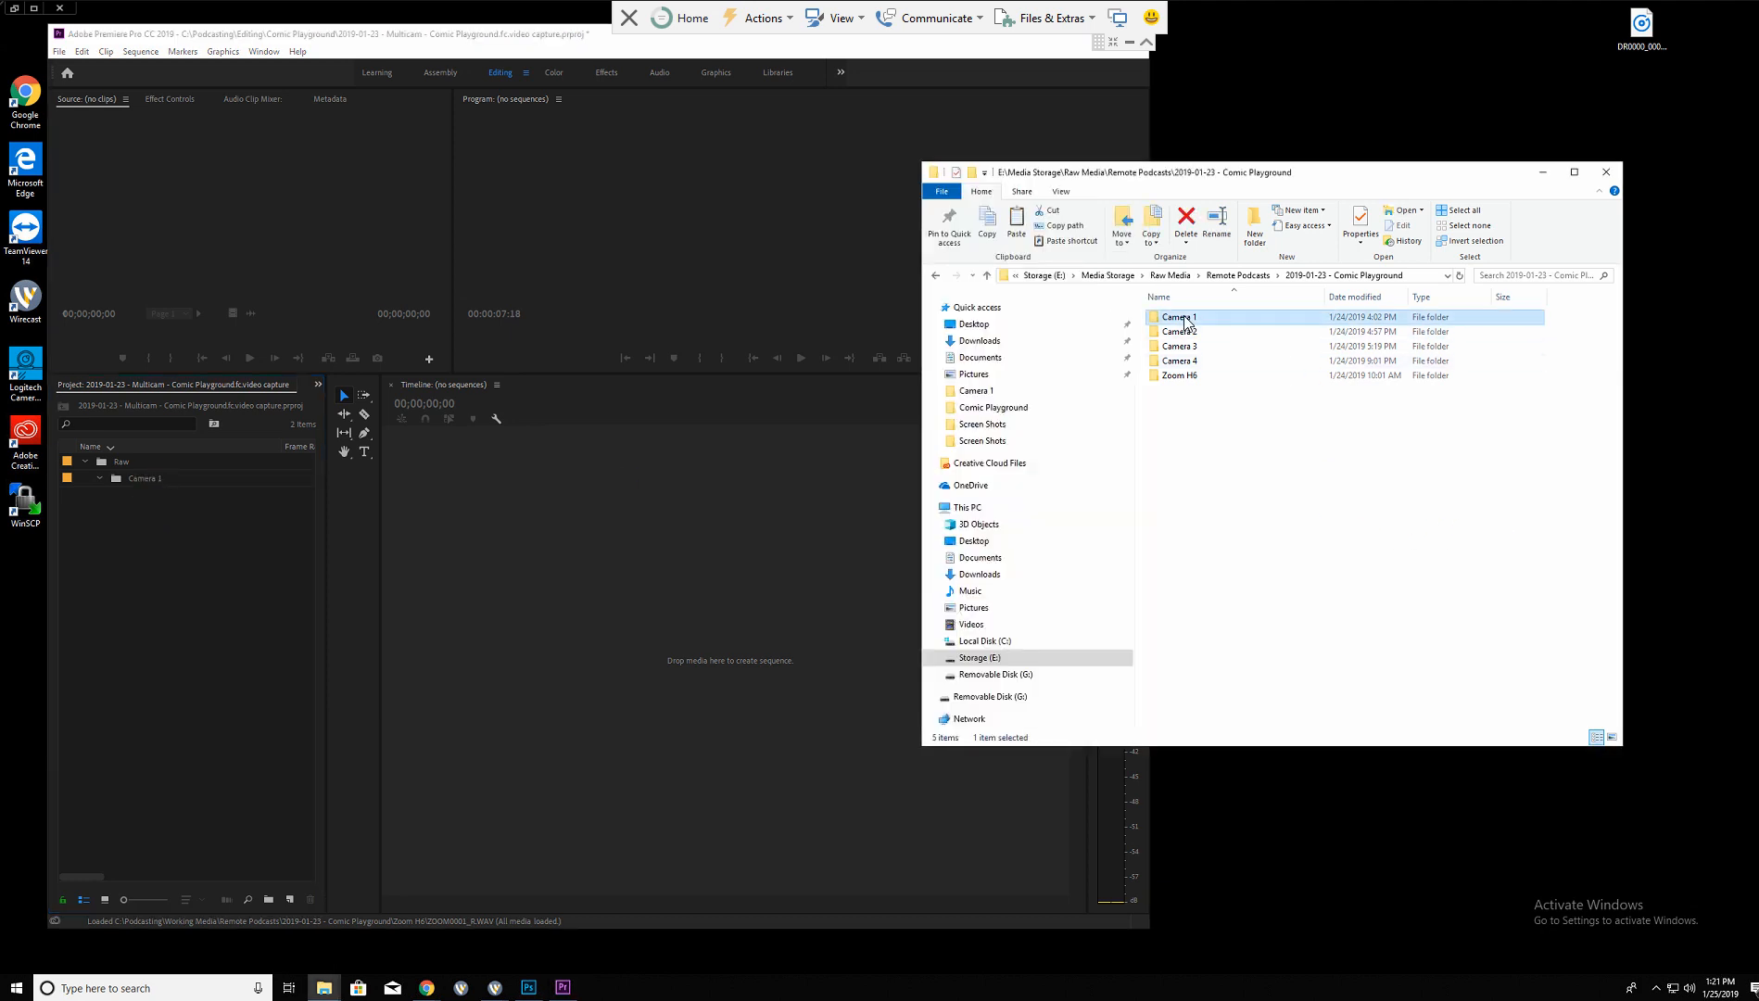
click(1185, 319)
shift+click(1176, 347)
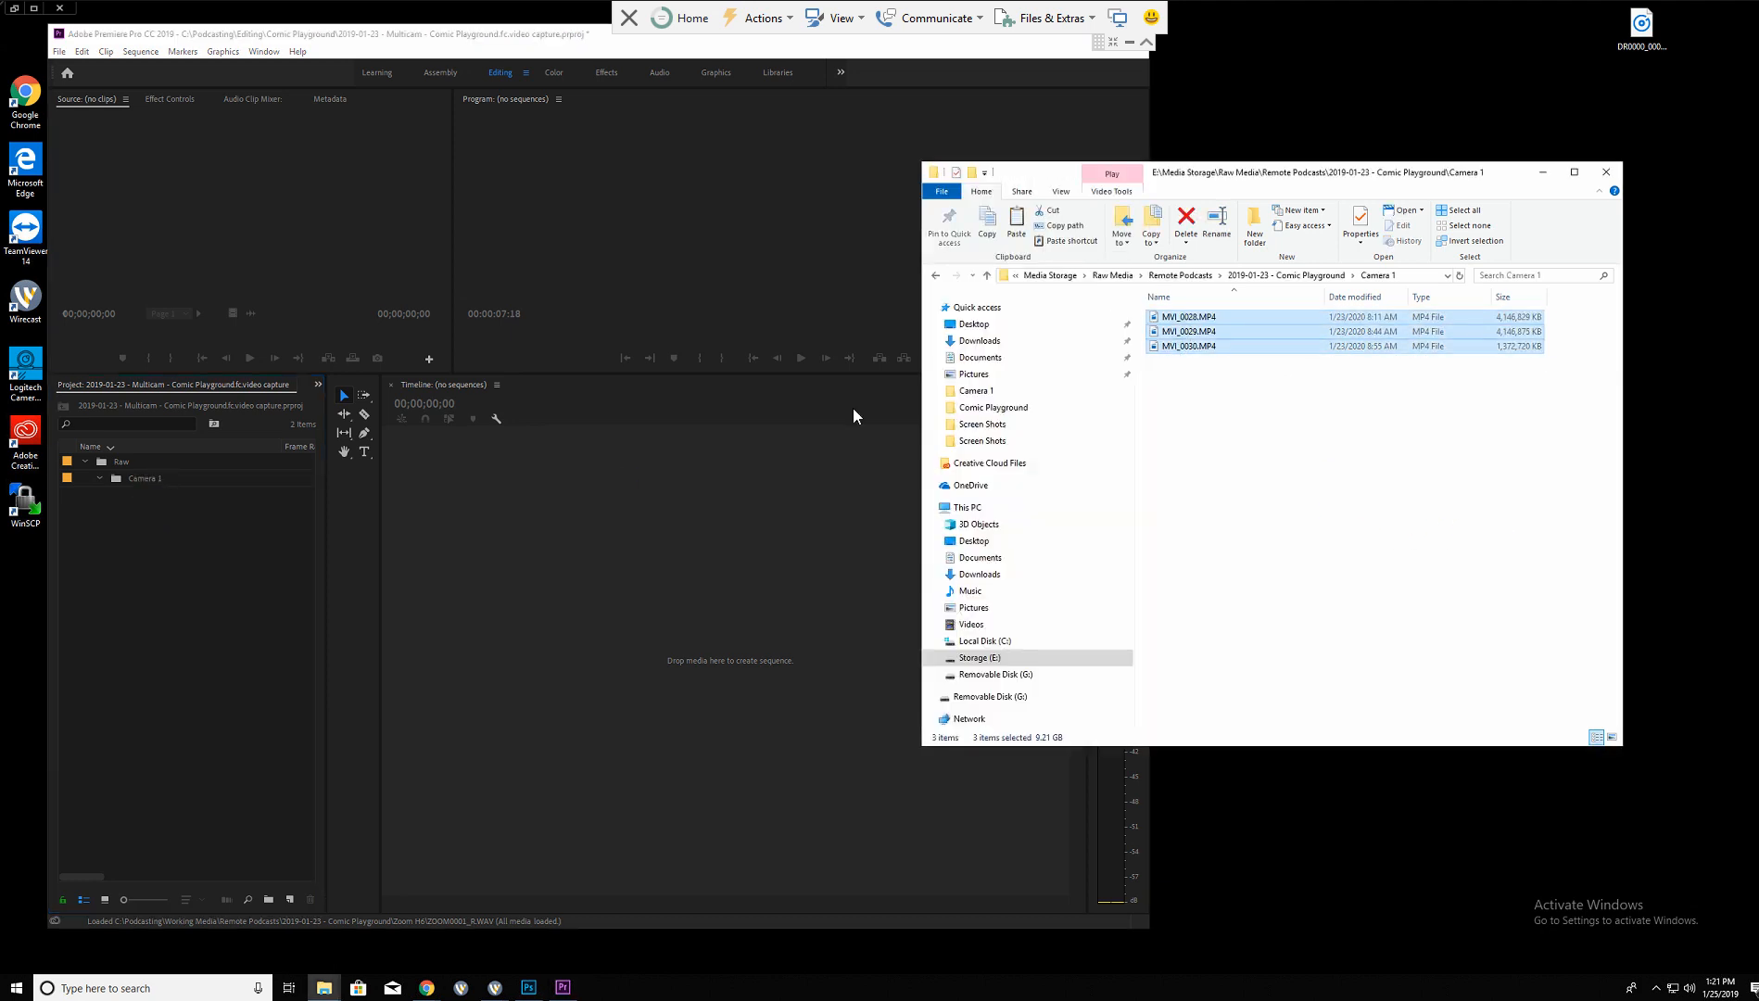
drag(851, 416, 168, 477)
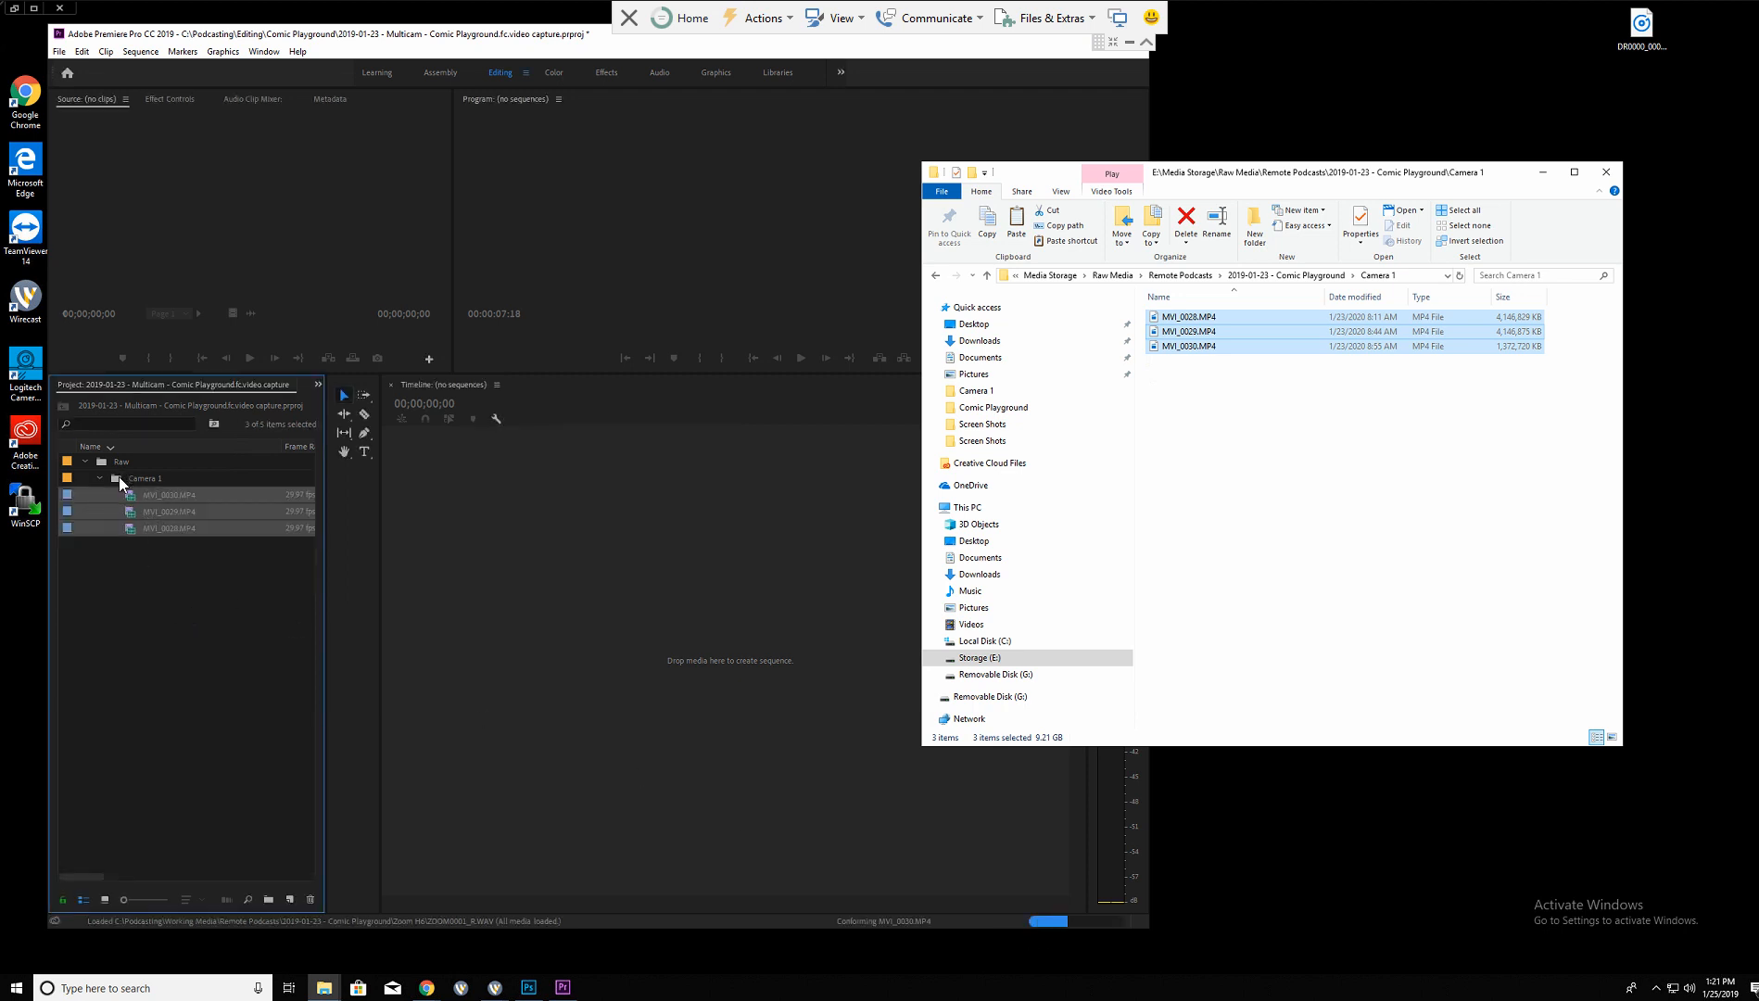
click(986, 275)
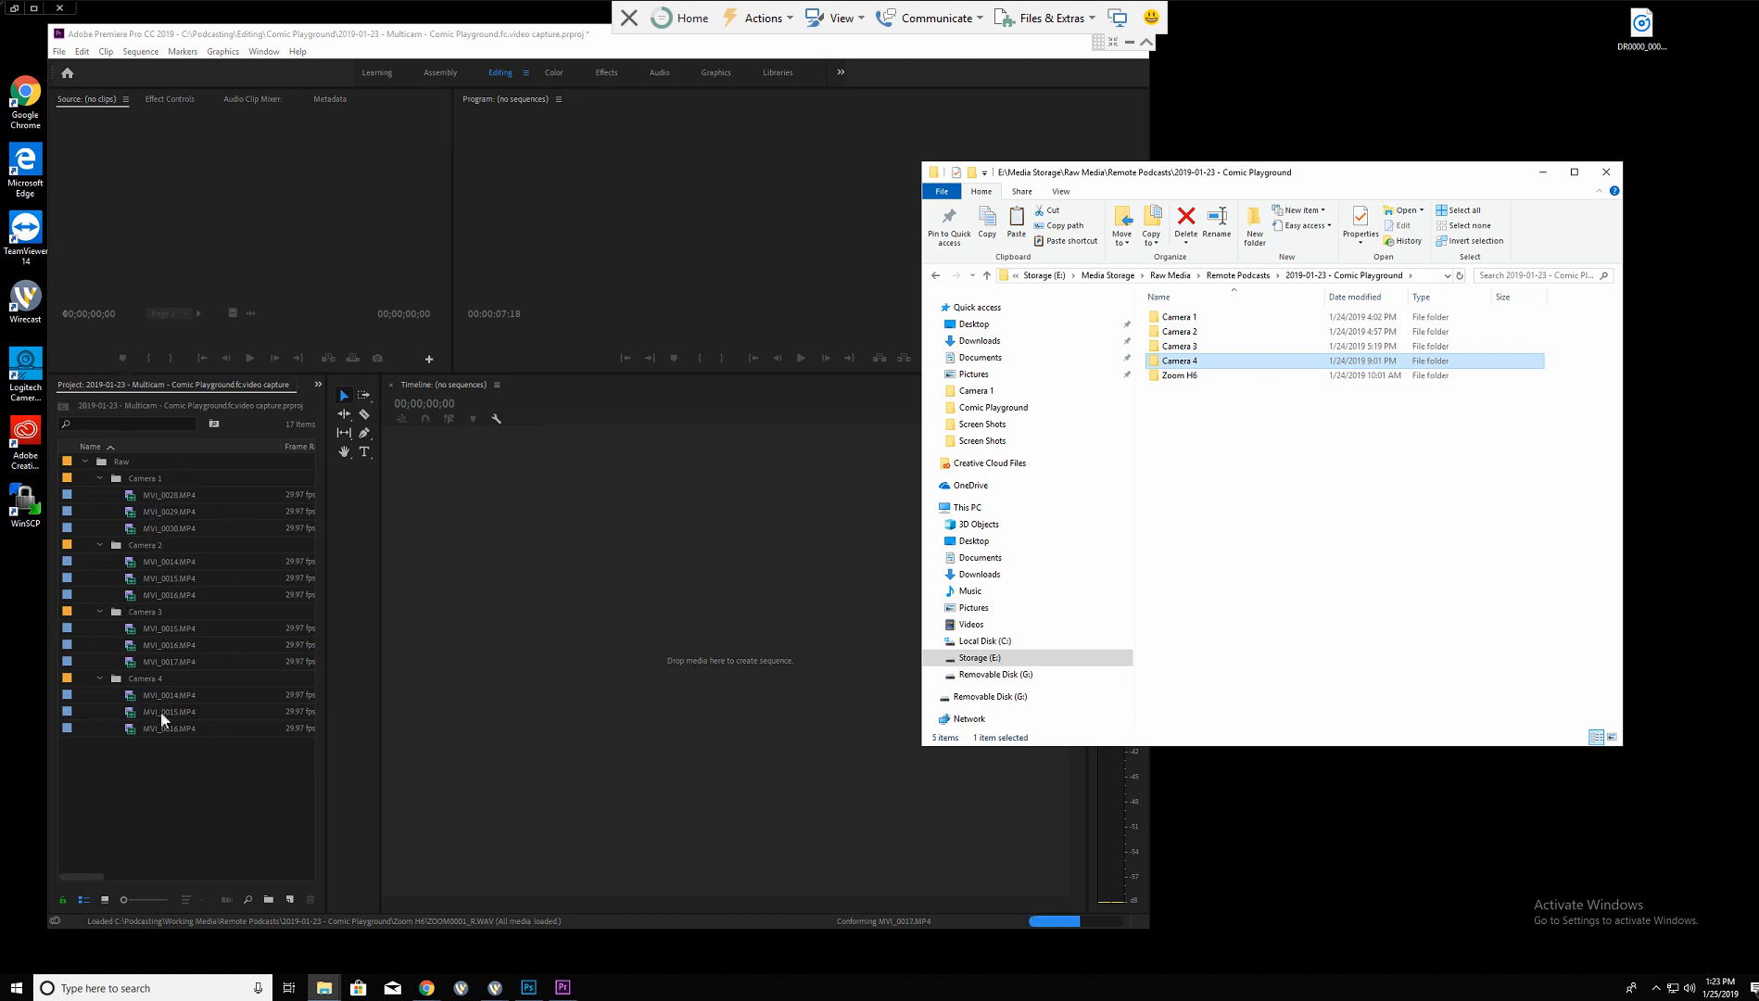
Create a bin named Zoom H6 inside the Raw bin.
right_click(116, 460)
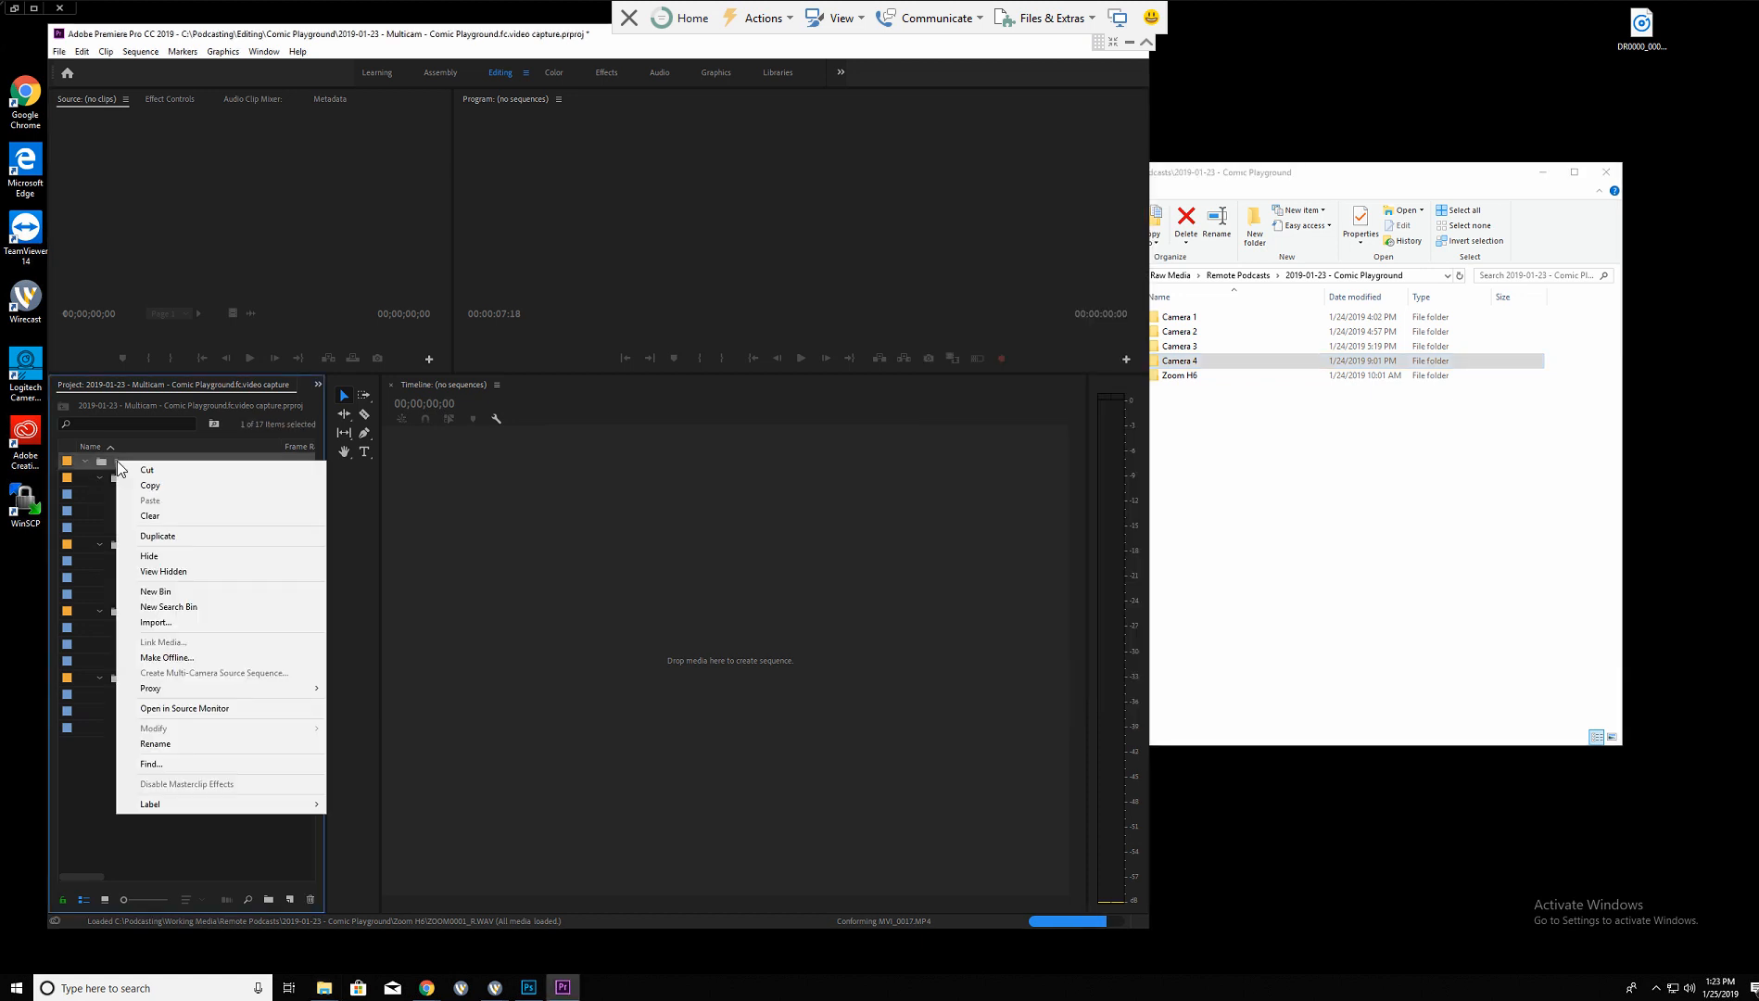
click(163, 593)
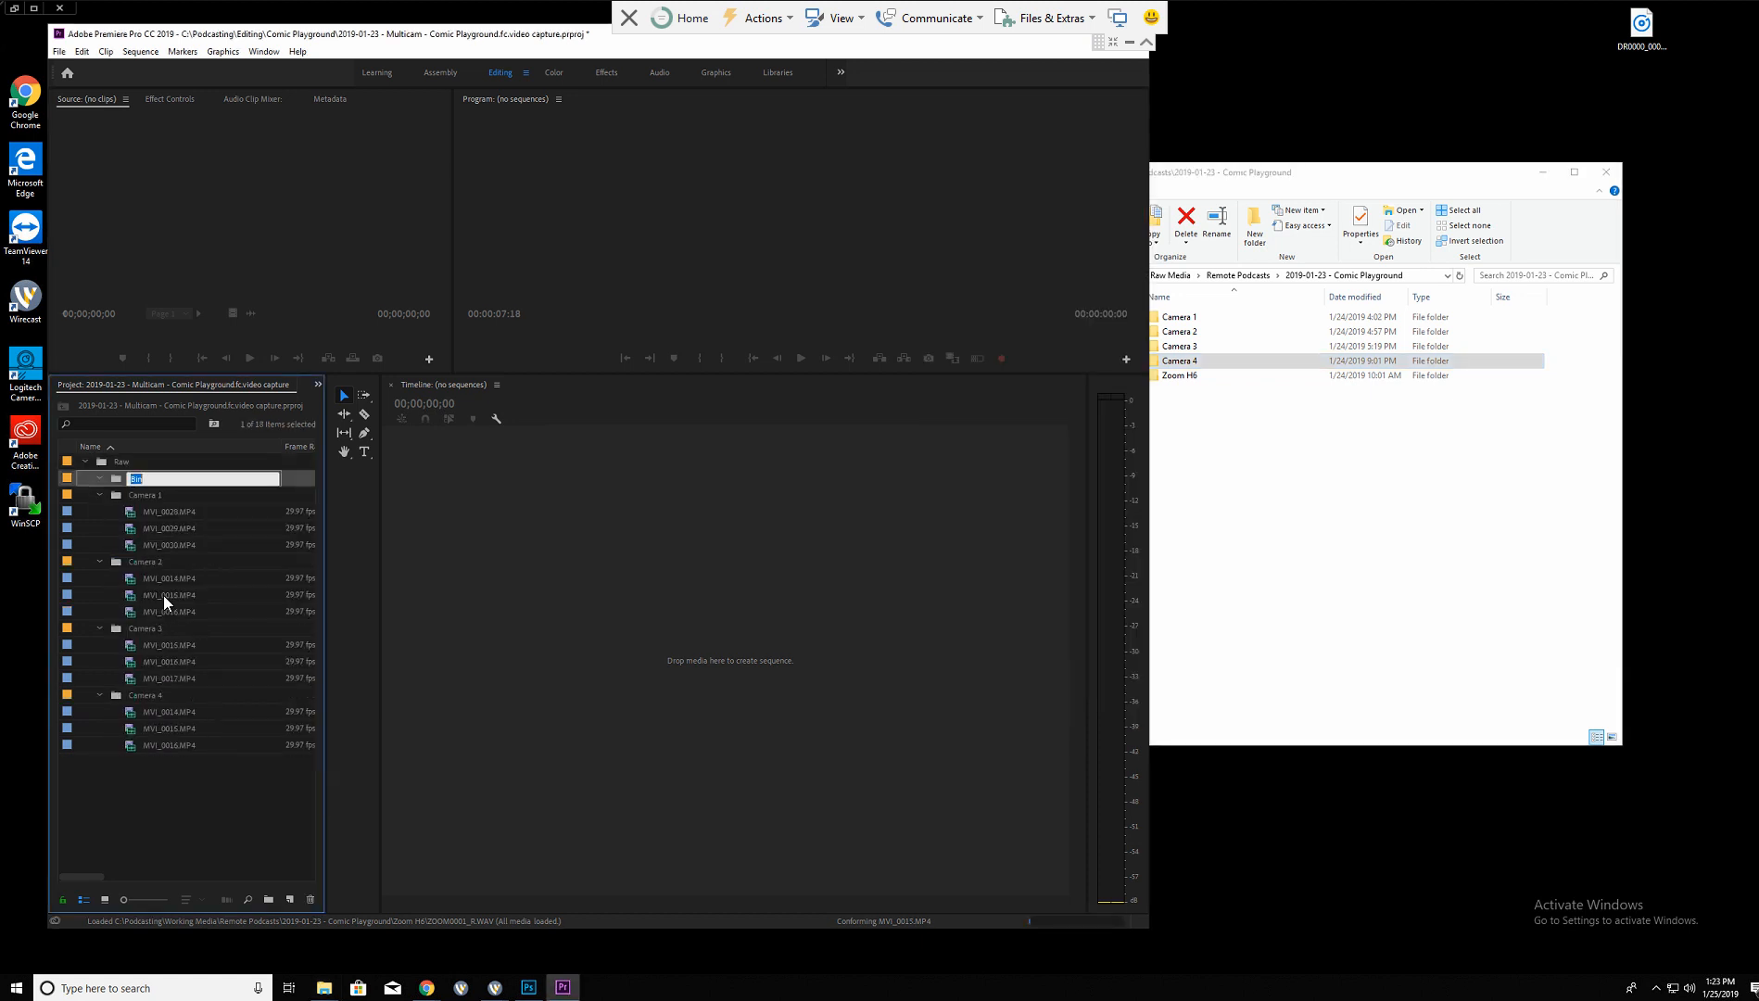
text(Zoo)
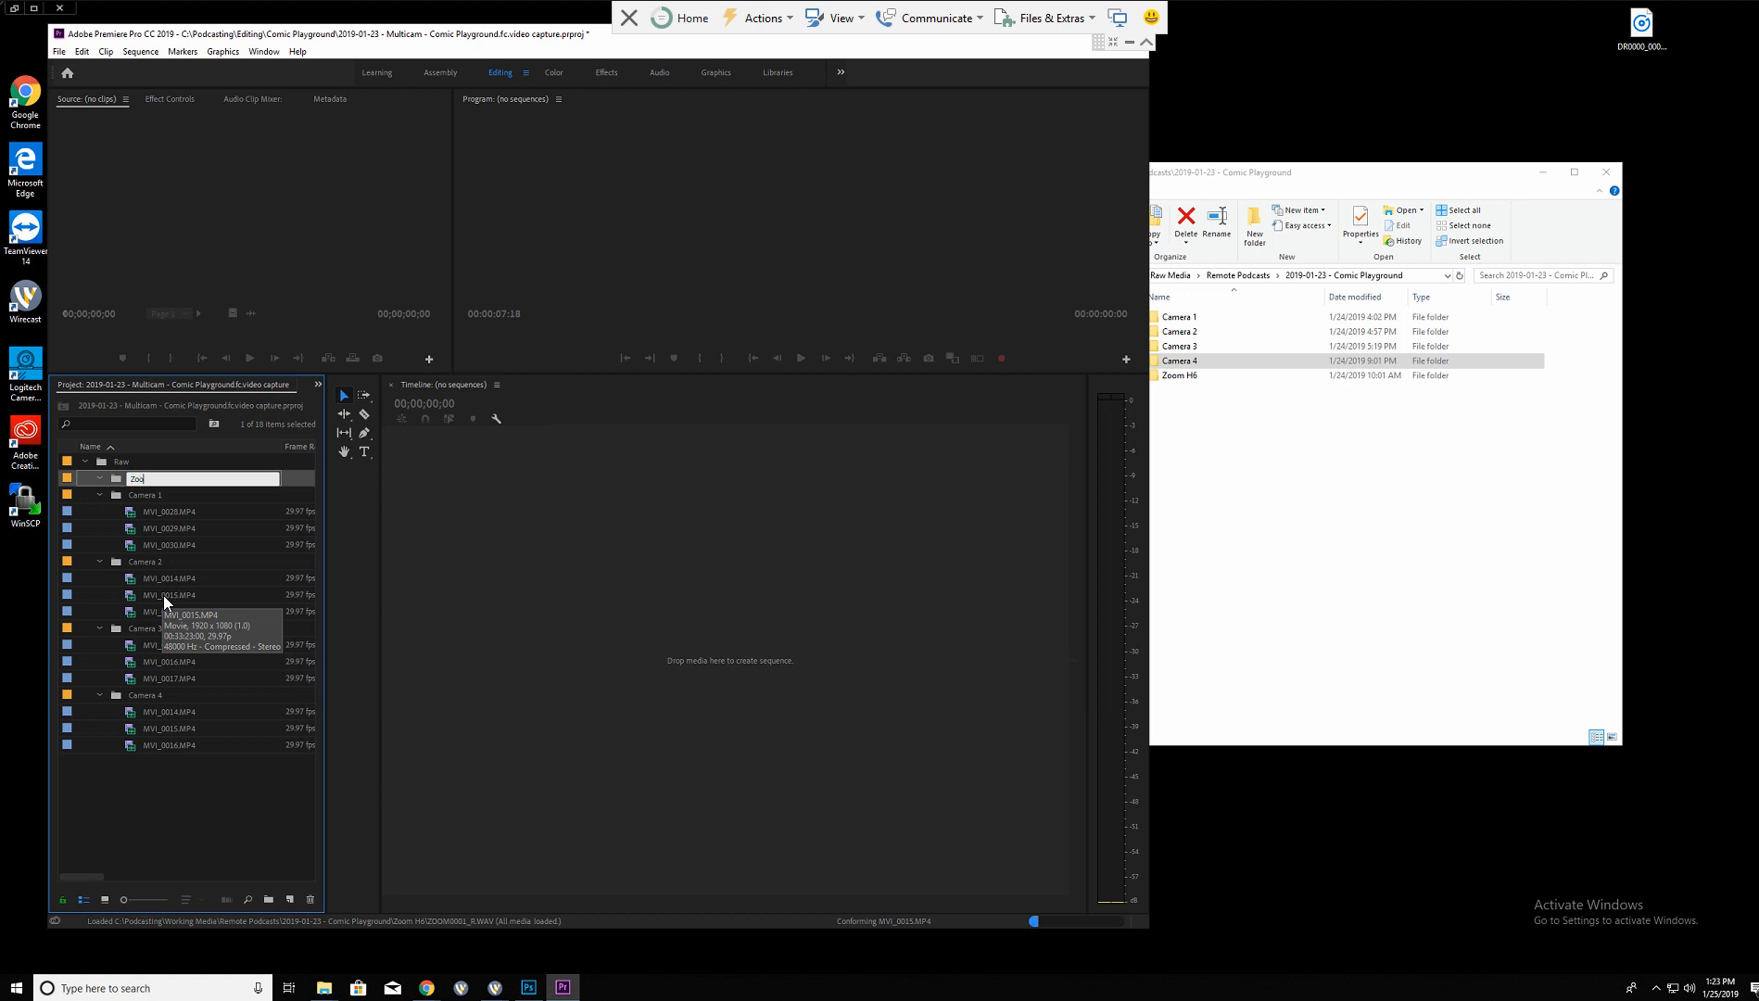
text(m H6)
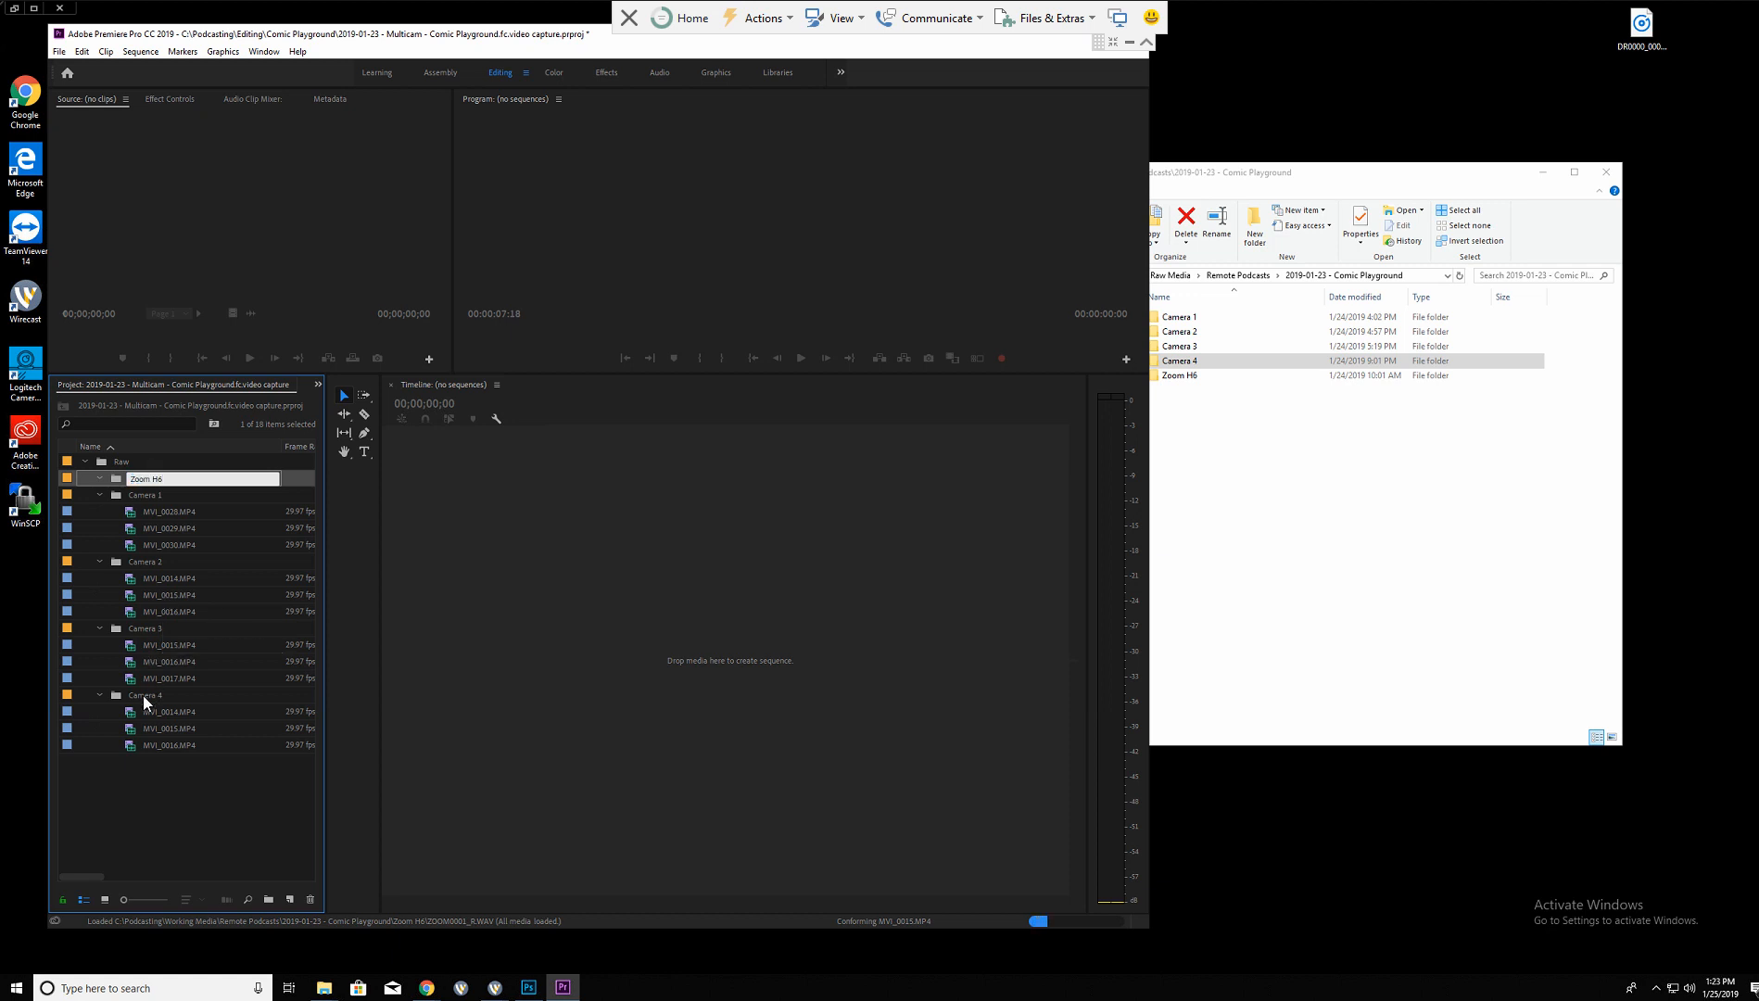
click(127, 797)
Import only the WAV files (L, R and Tr1 to Tr4) from the Zoom H6 folder into the Zoom H6 bin.
click(1263, 530)
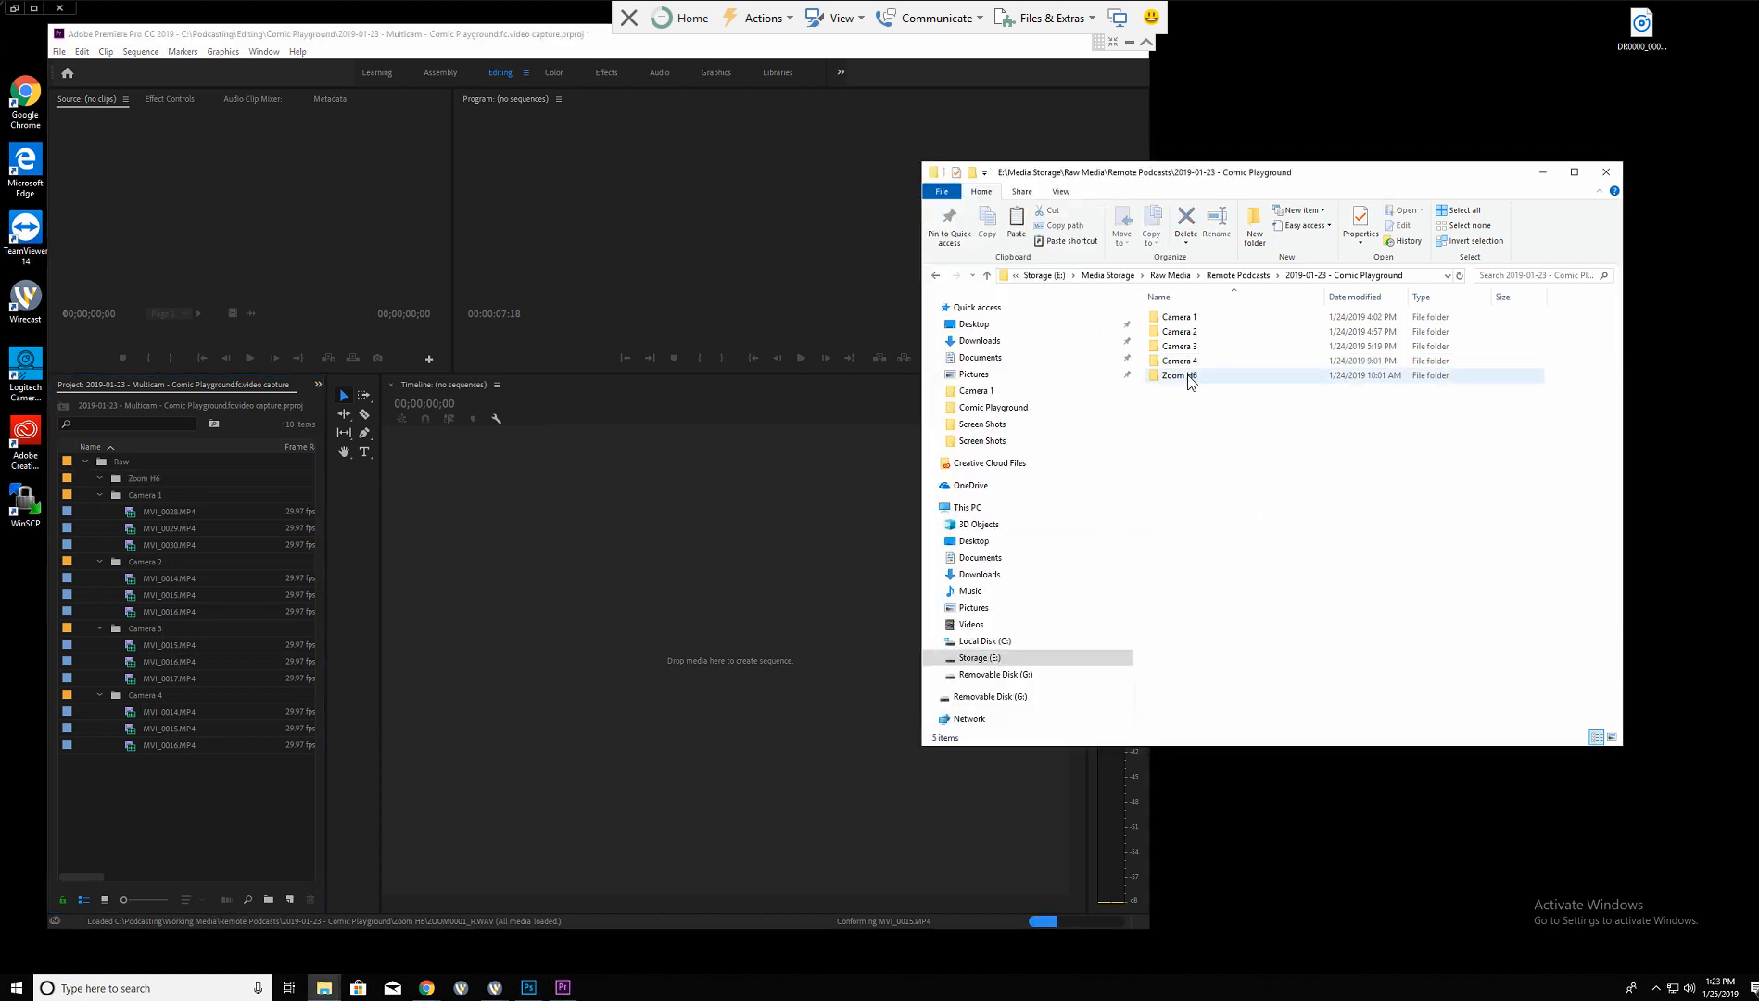
double_click(1186, 375)
click(1182, 332)
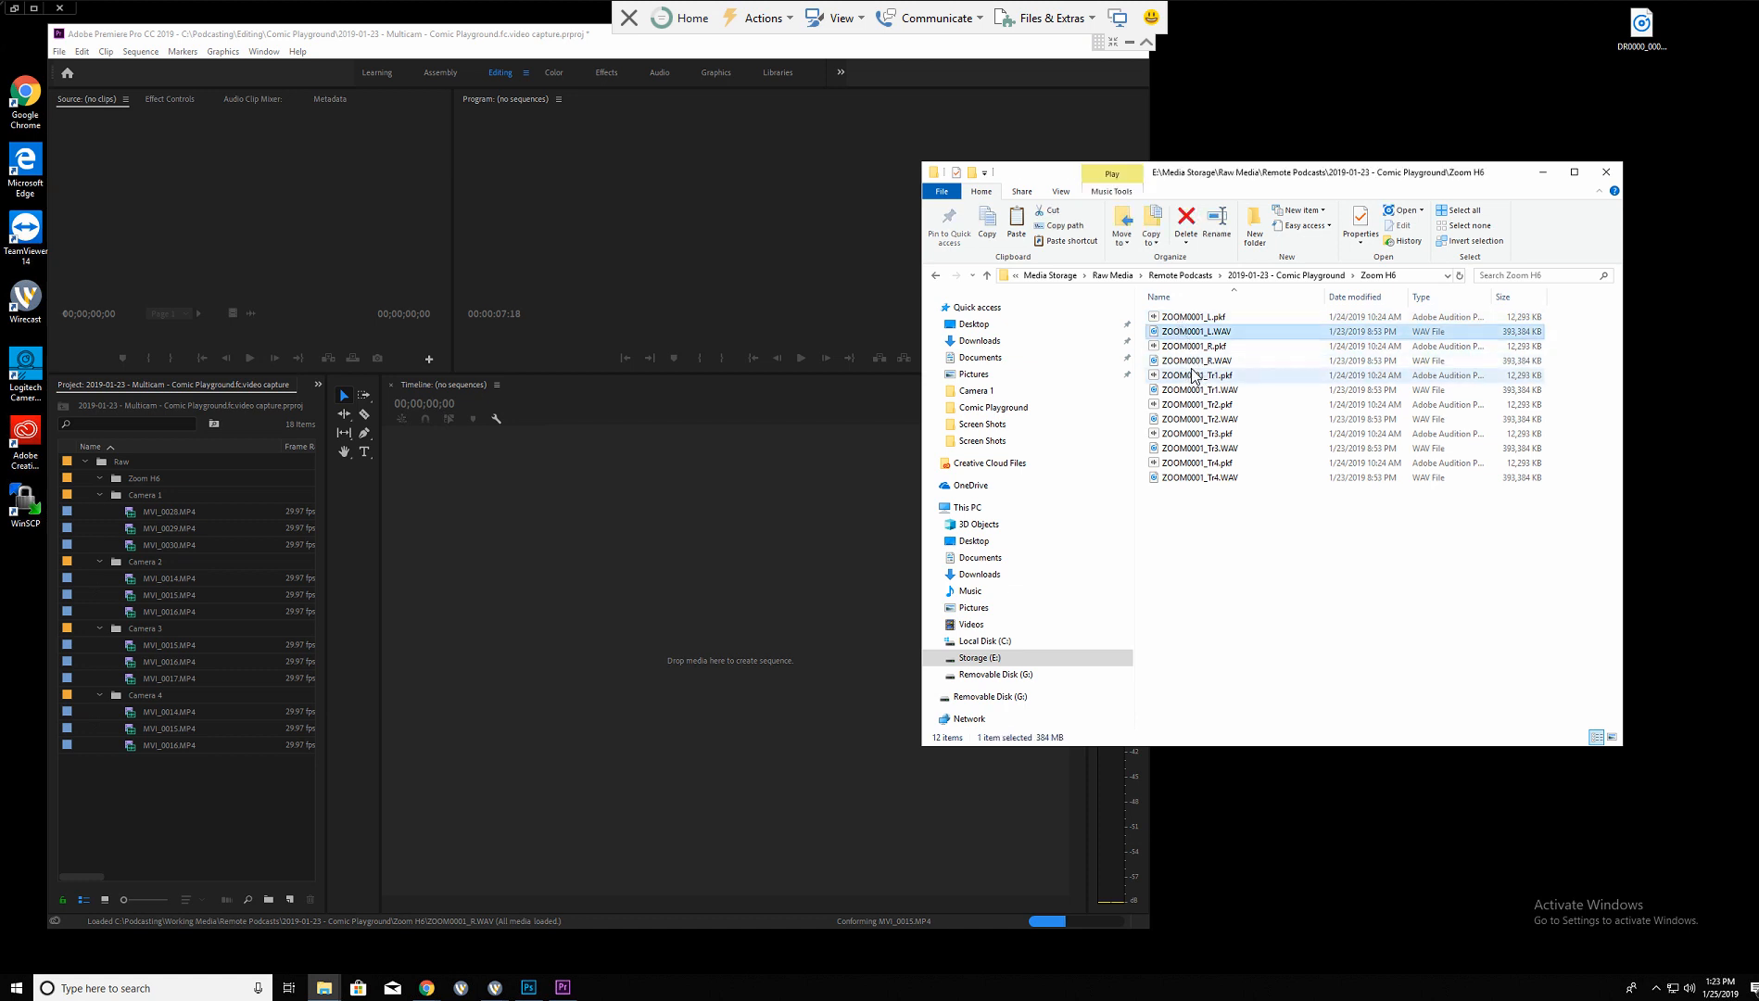
ctrl+click(1192, 361)
ctrl+click(1190, 390)
ctrl+click(1187, 419)
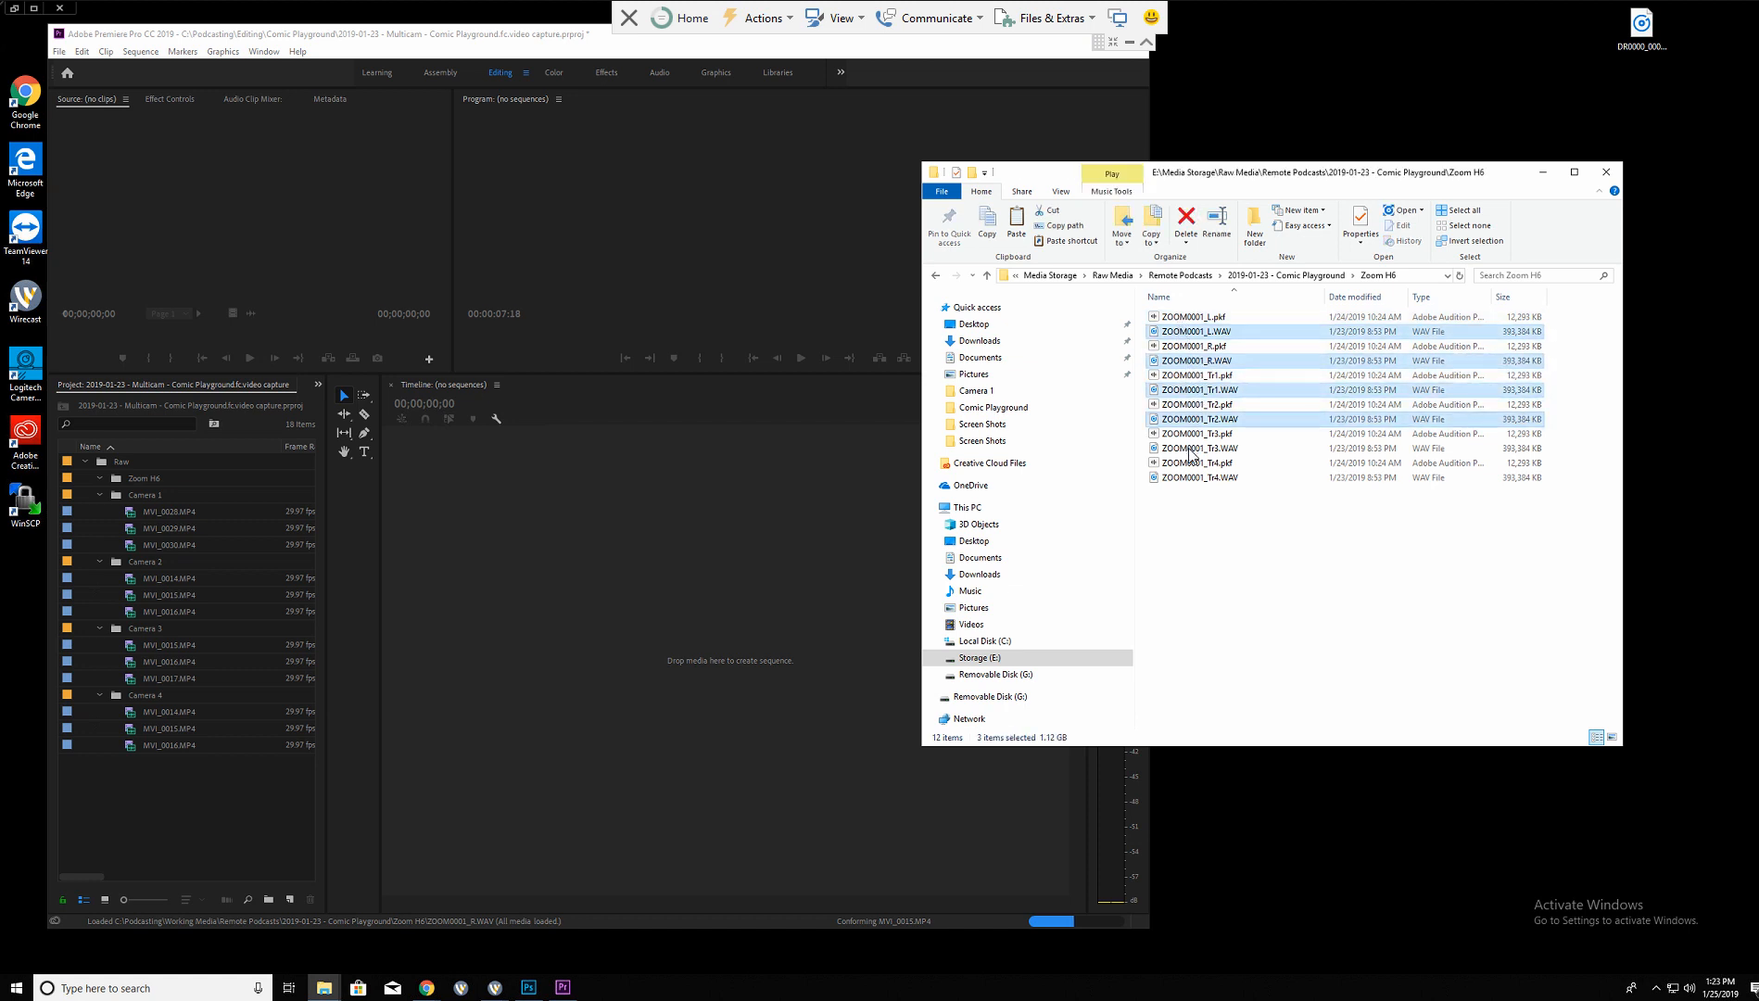
ctrl+click(1186, 448)
ctrl+click(1186, 478)
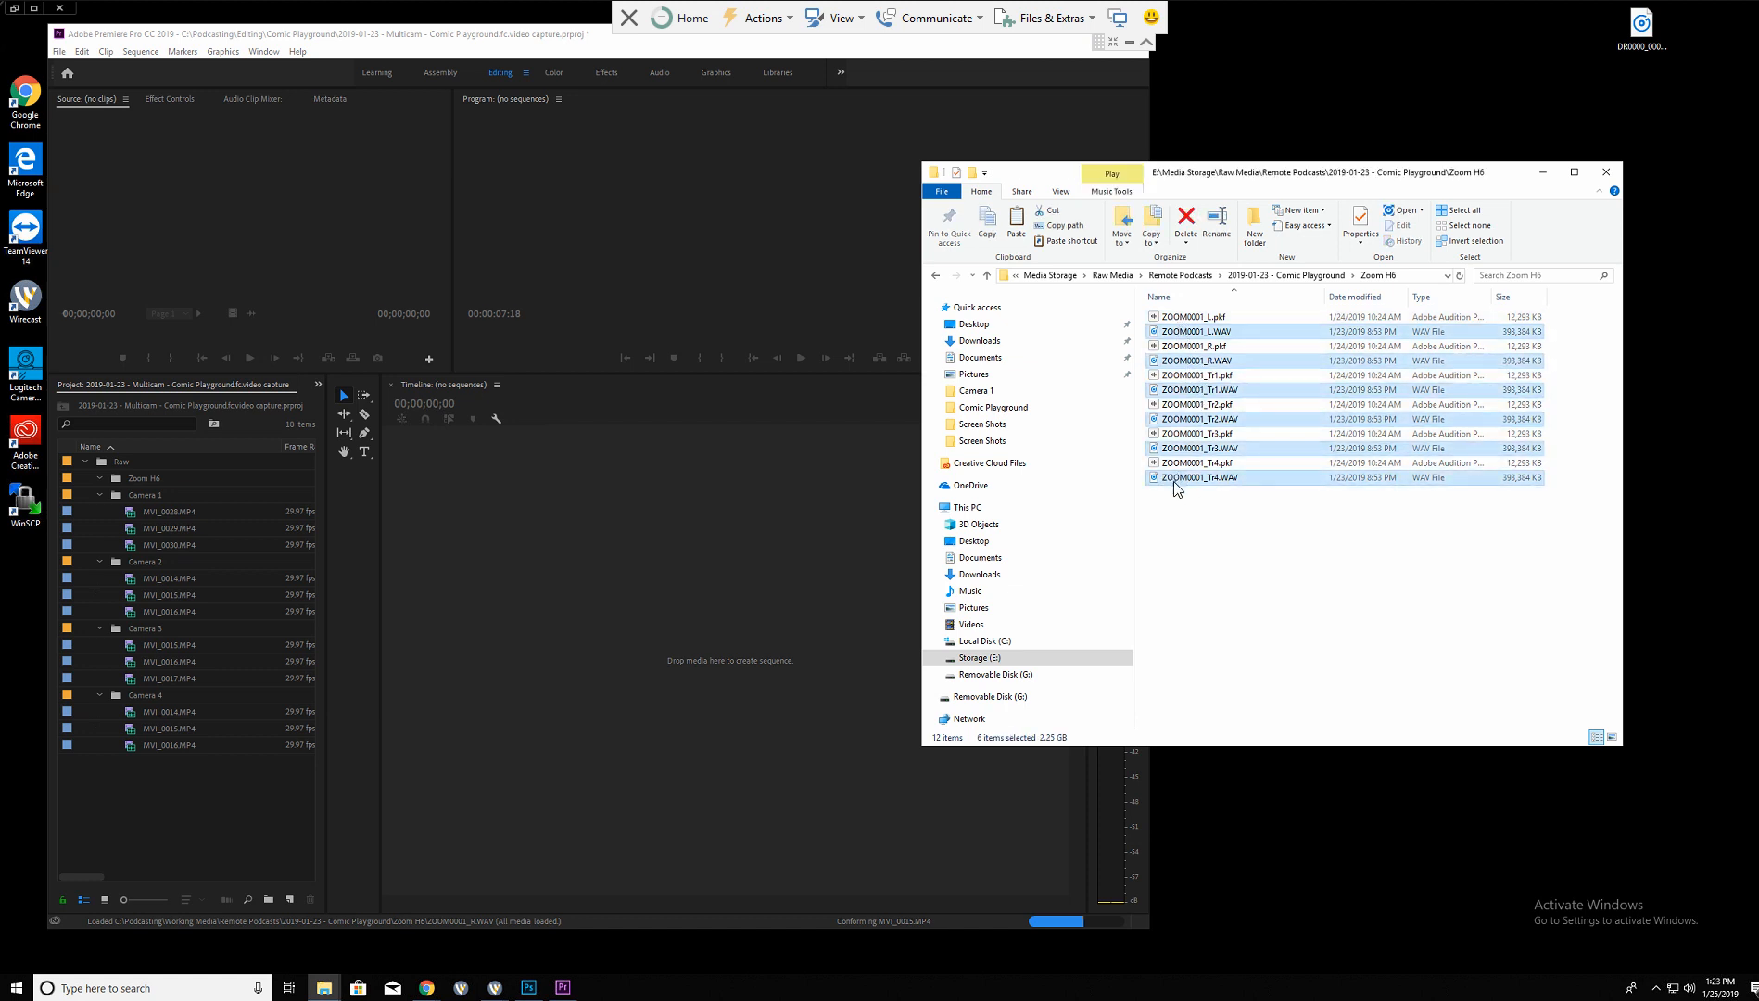
drag(333, 485, 145, 480)
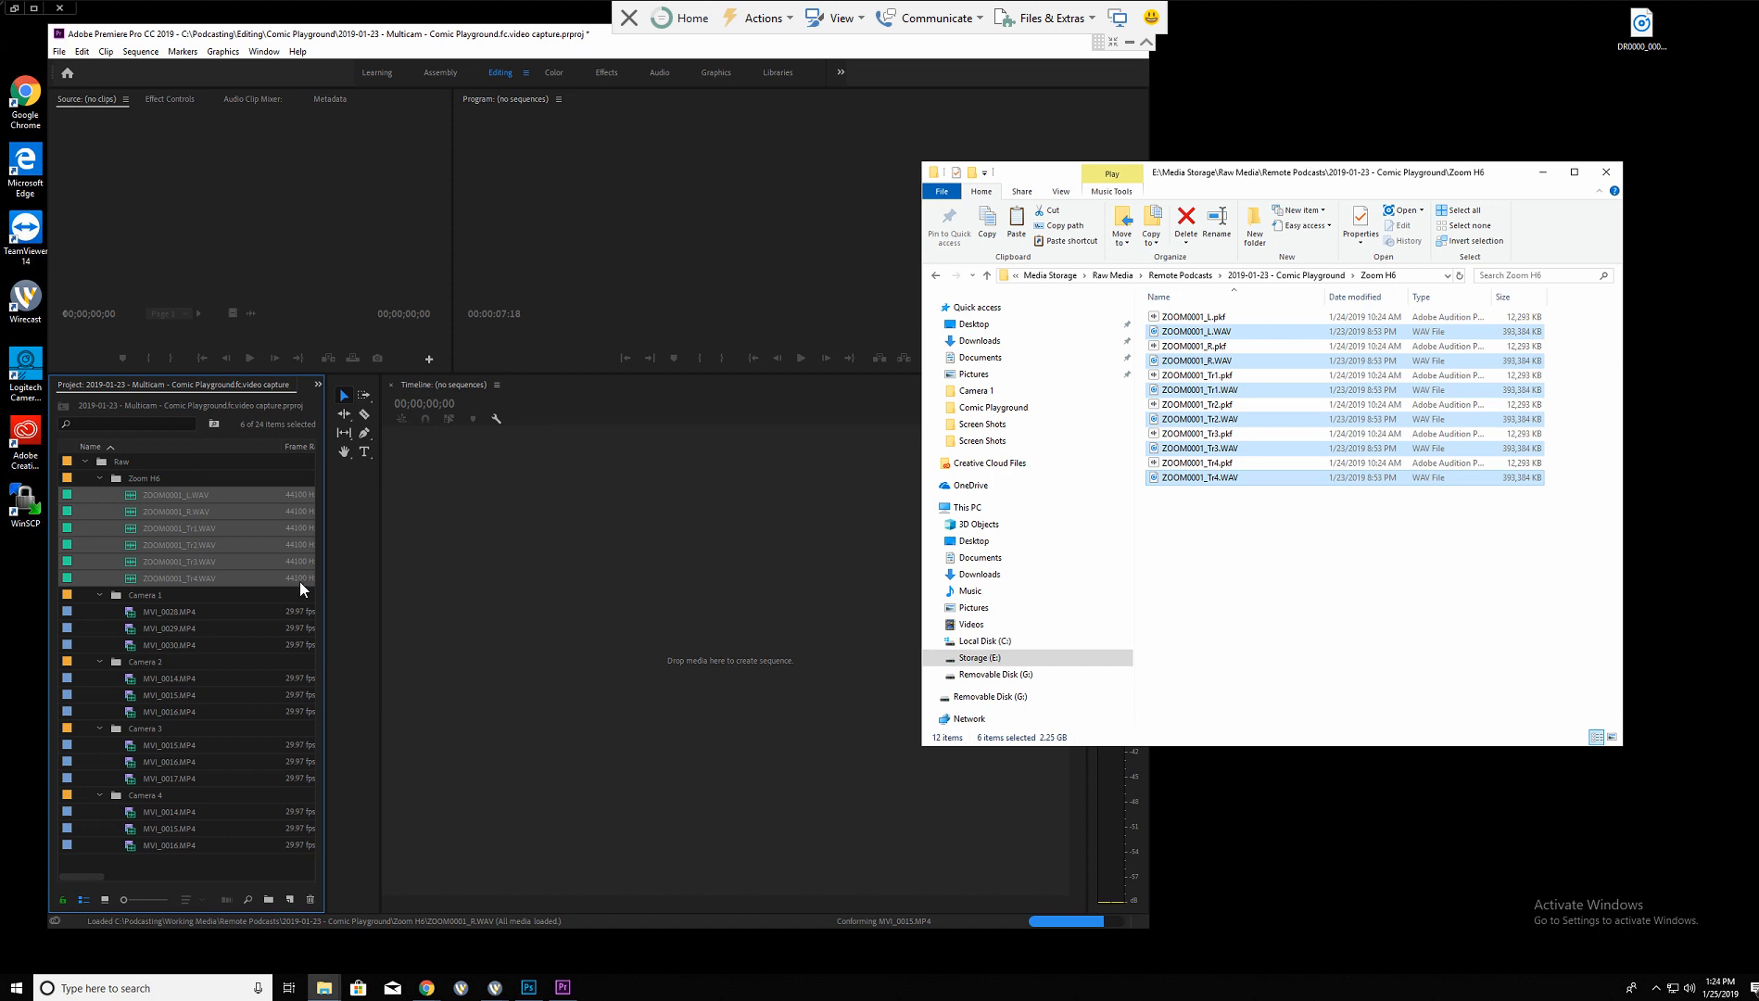
click(99, 477)
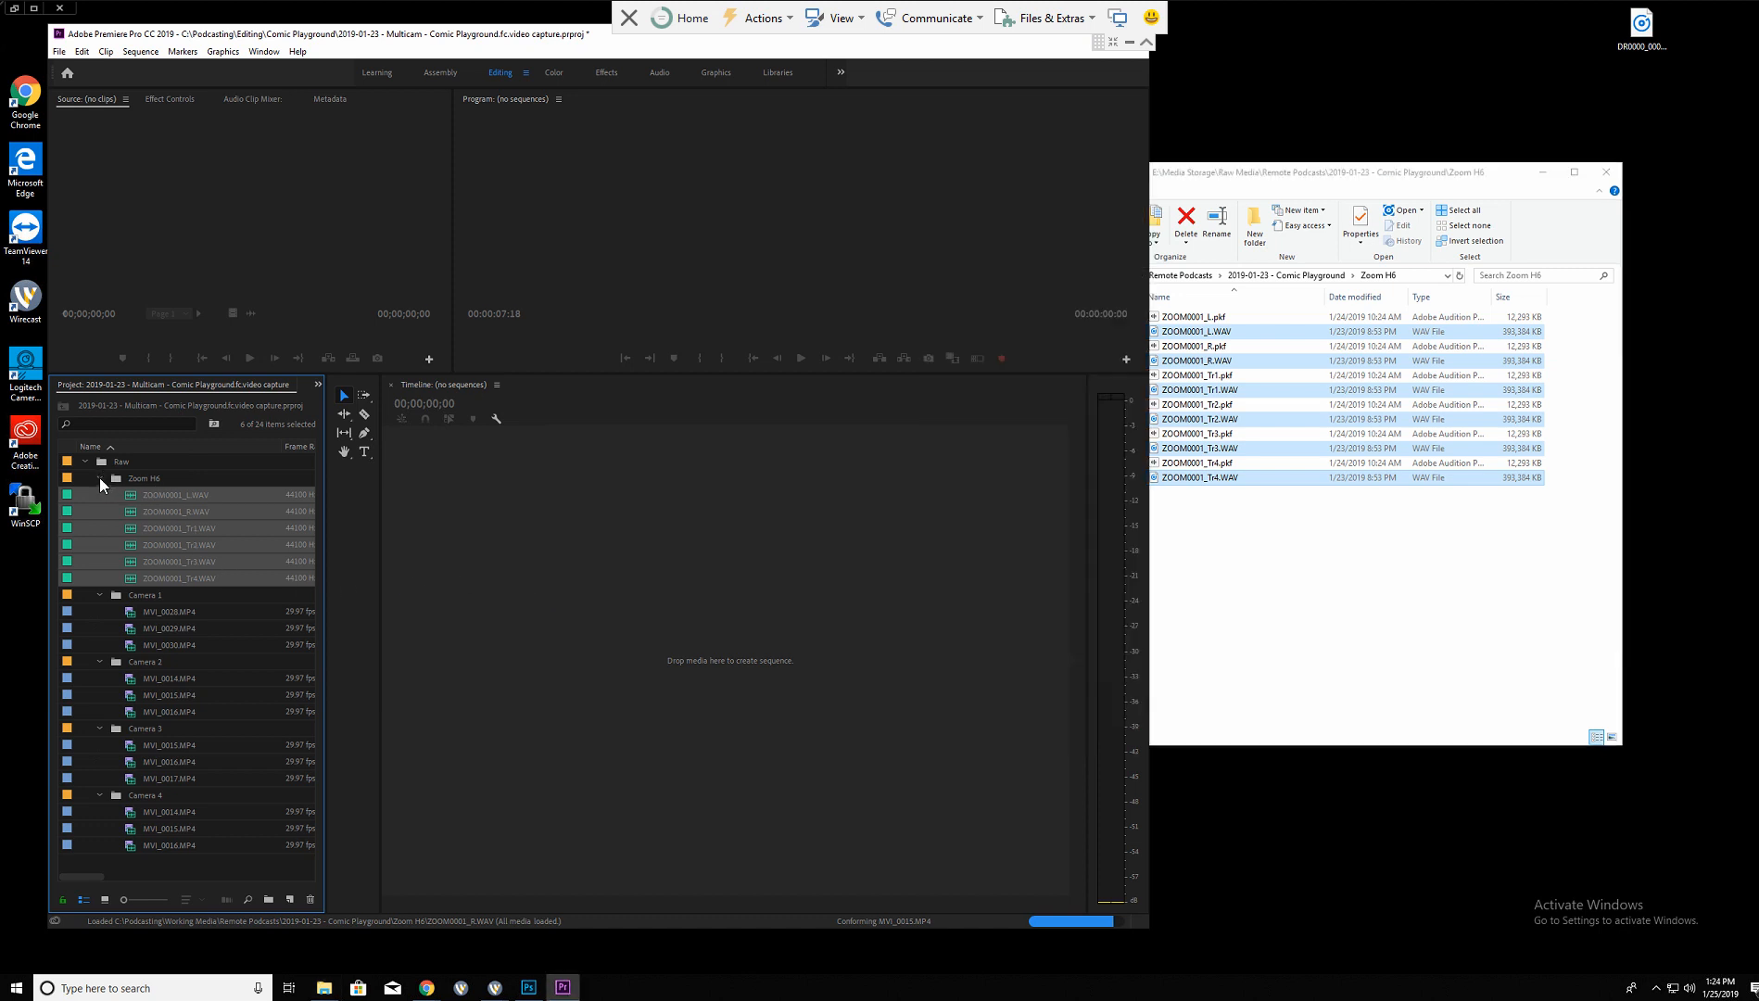
click(99, 478)
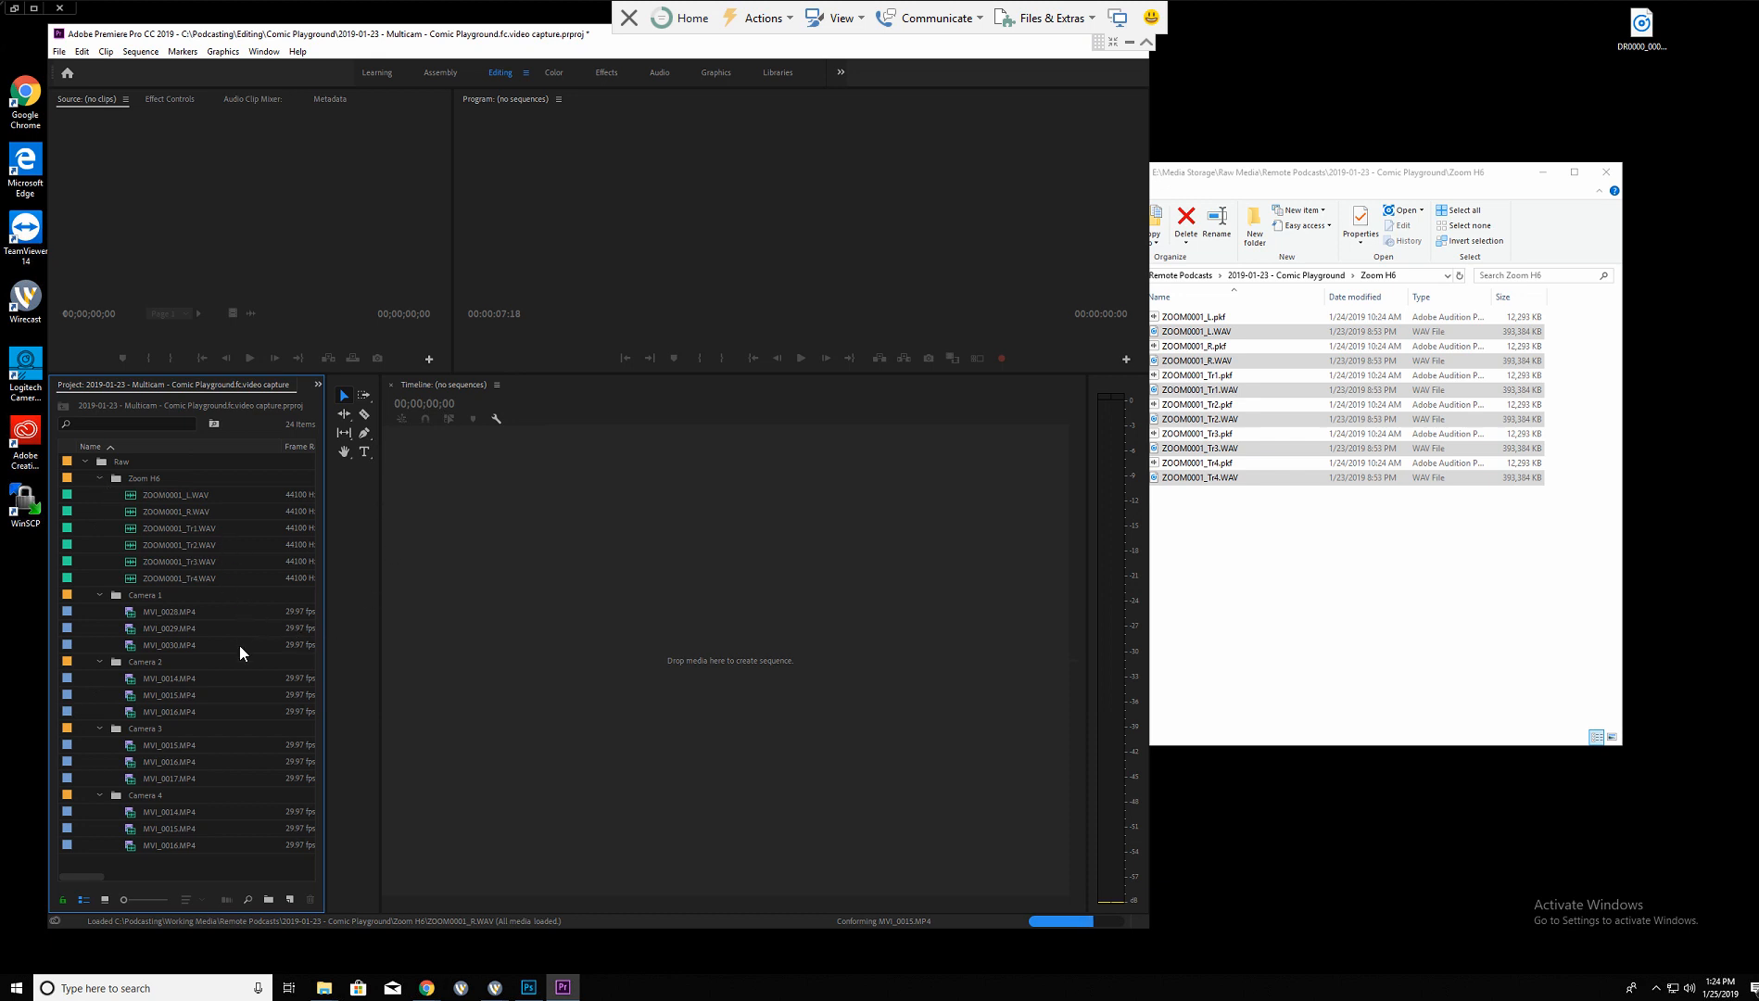
click(174, 612)
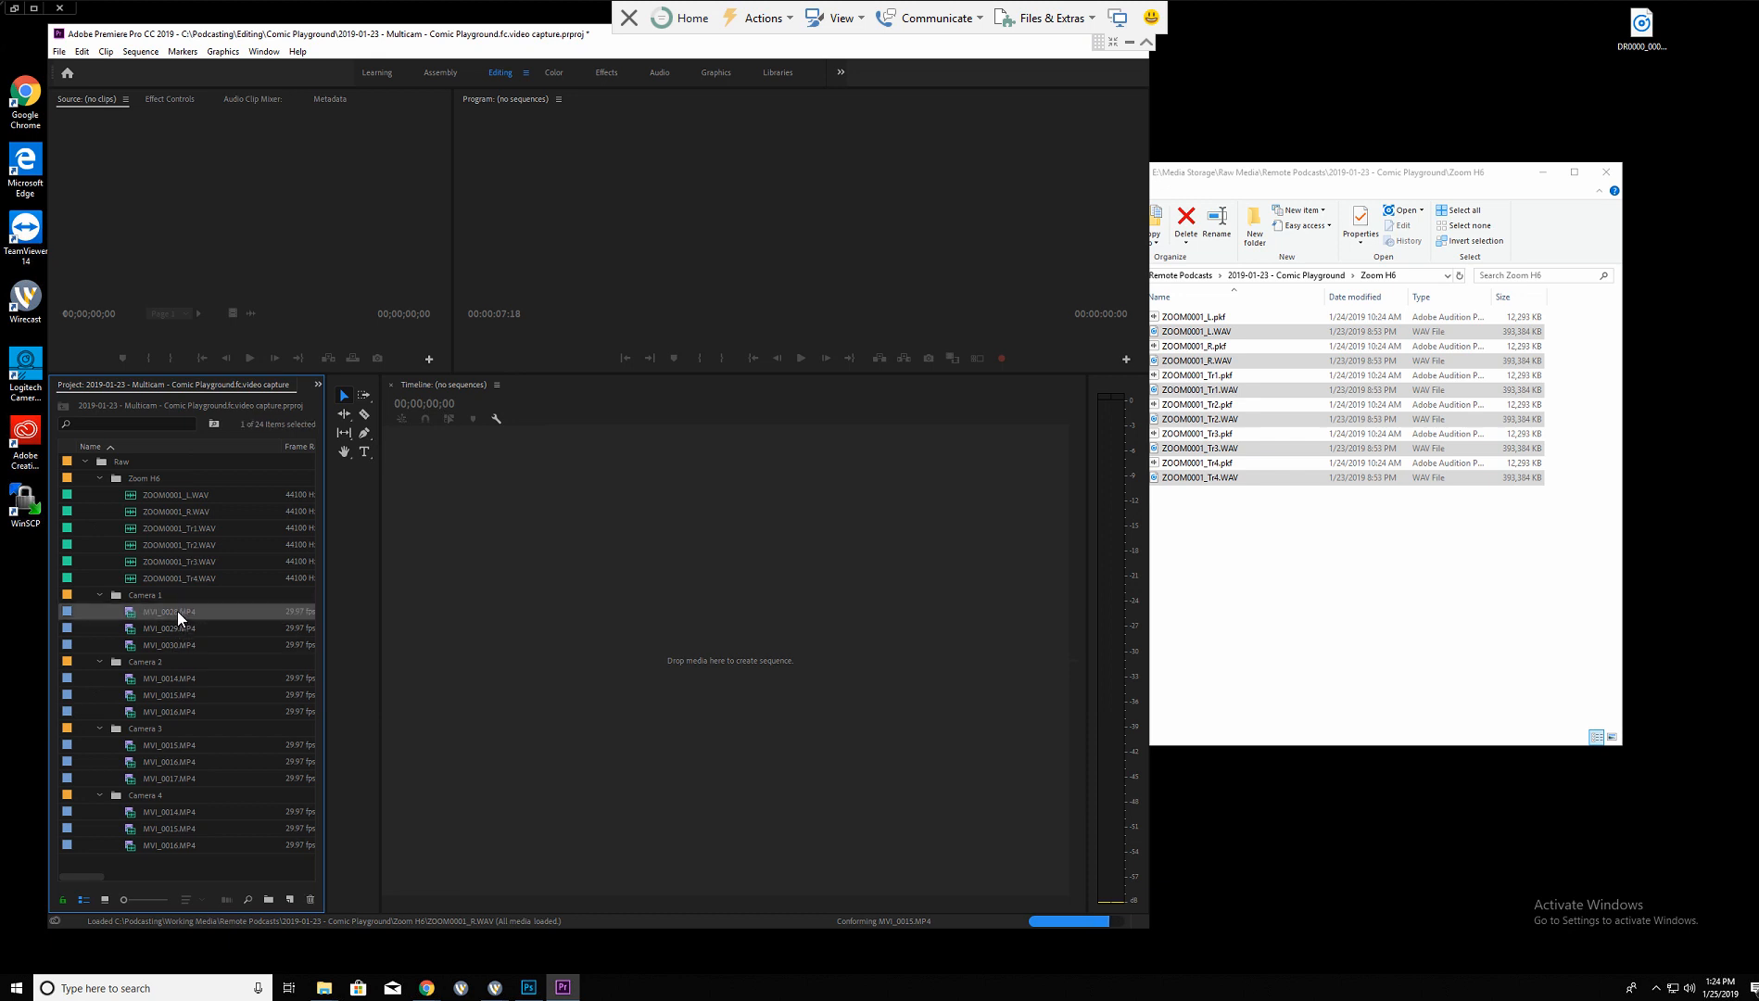
right_click(176, 676)
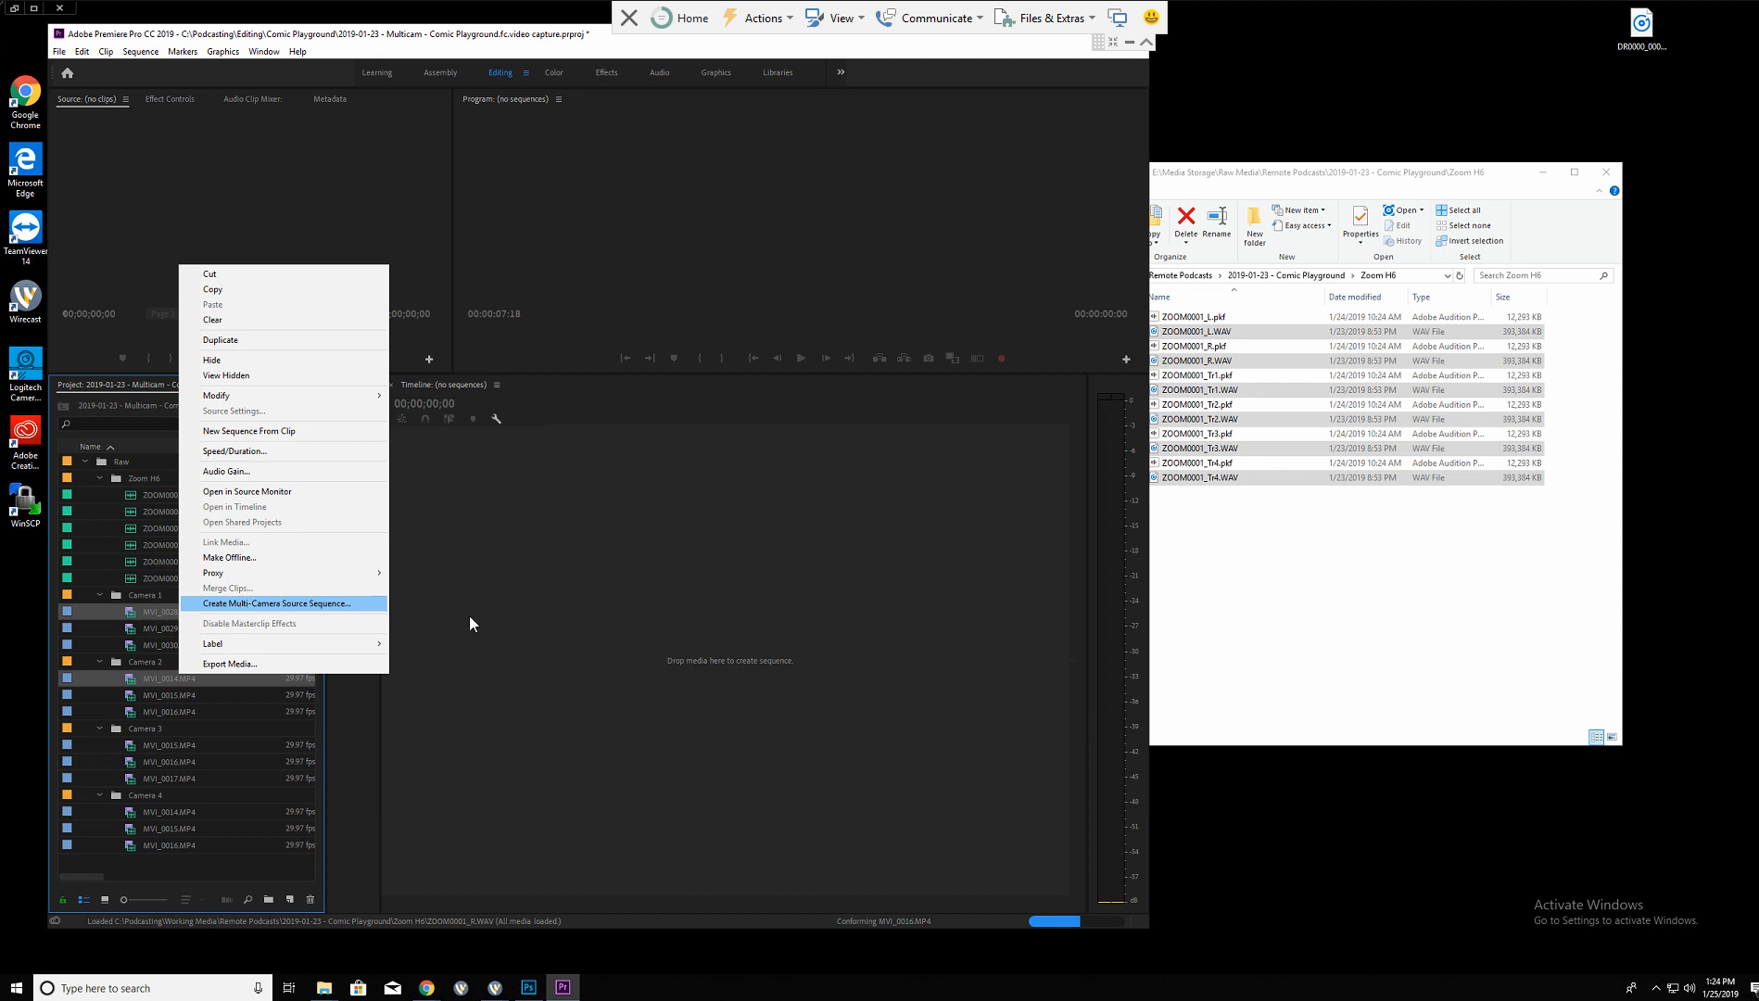
click(508, 608)
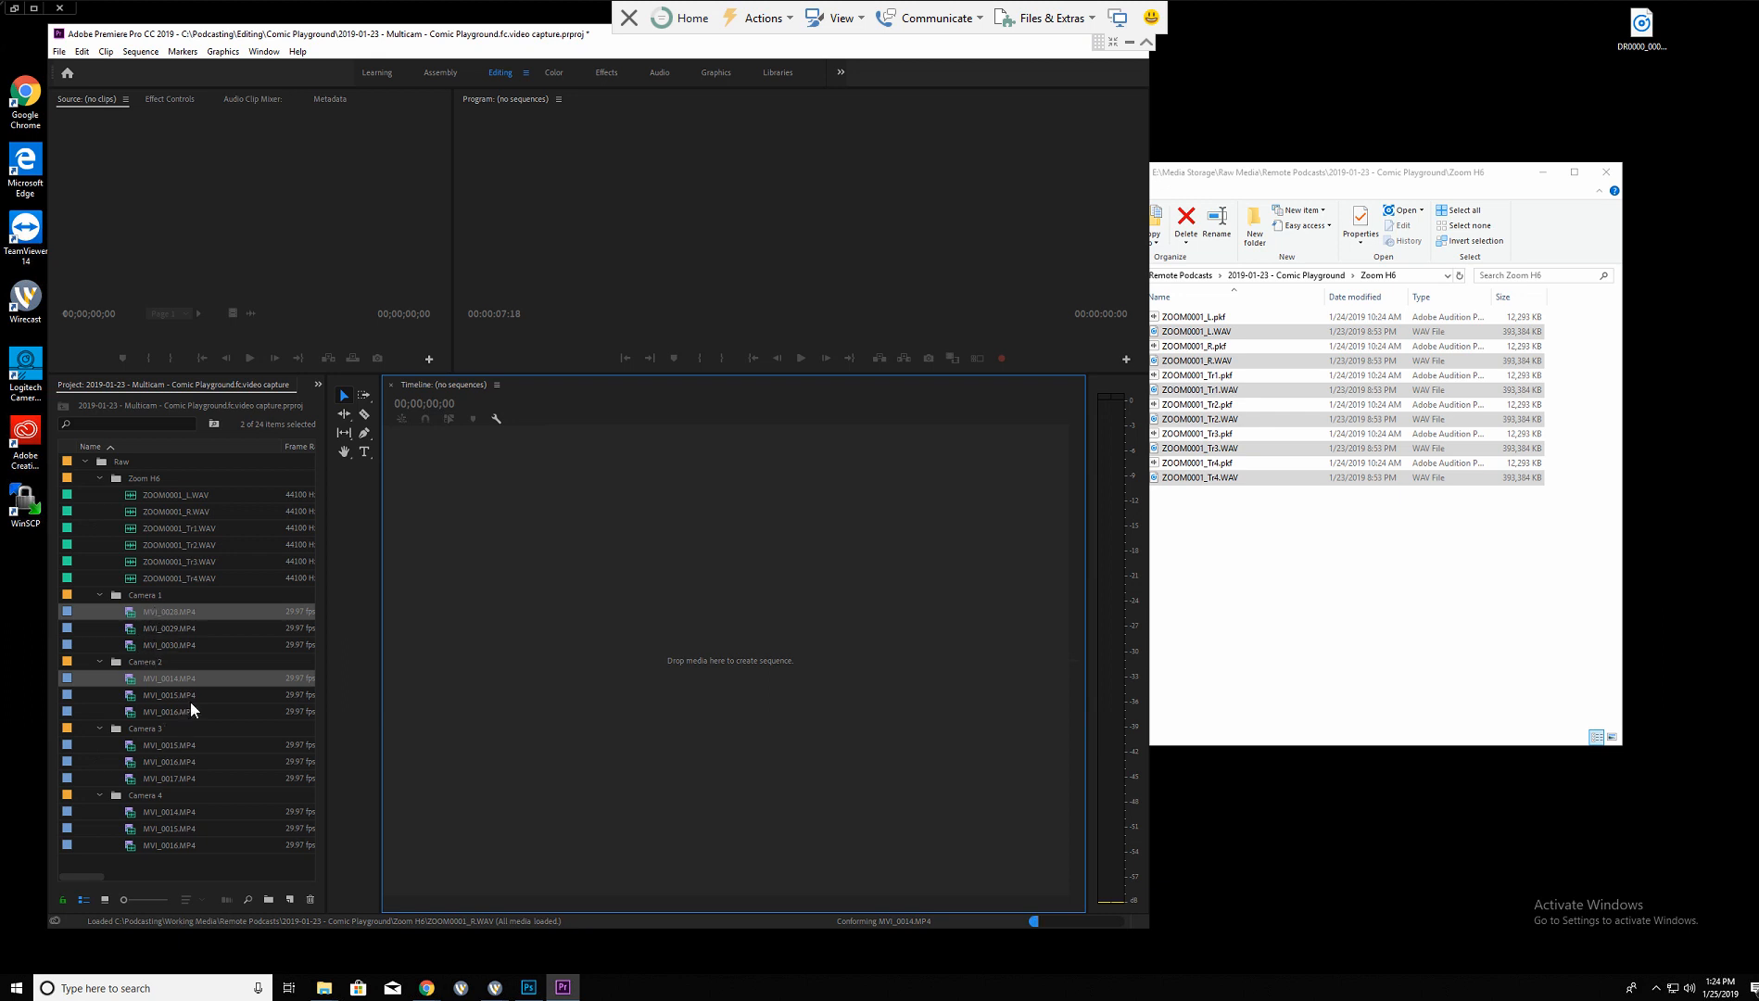
Collapse the Raw bin and create a bin named Timelines at the project's root level.
click(85, 461)
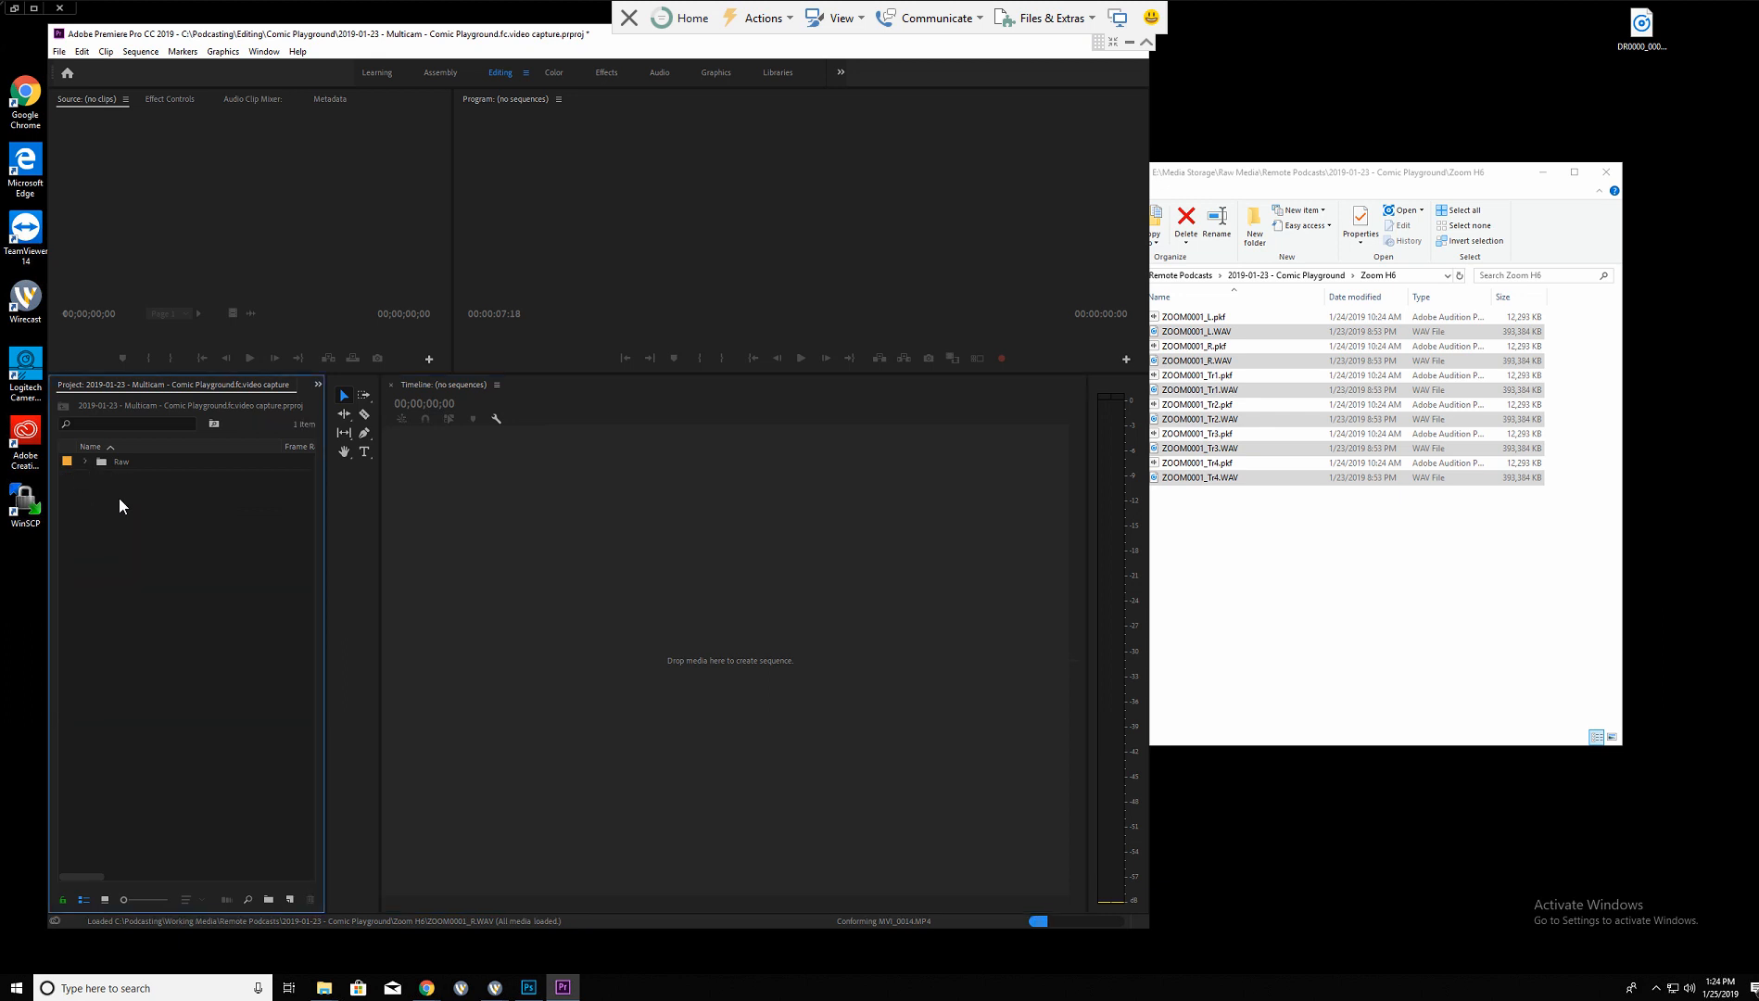
right_click(119, 498)
click(159, 524)
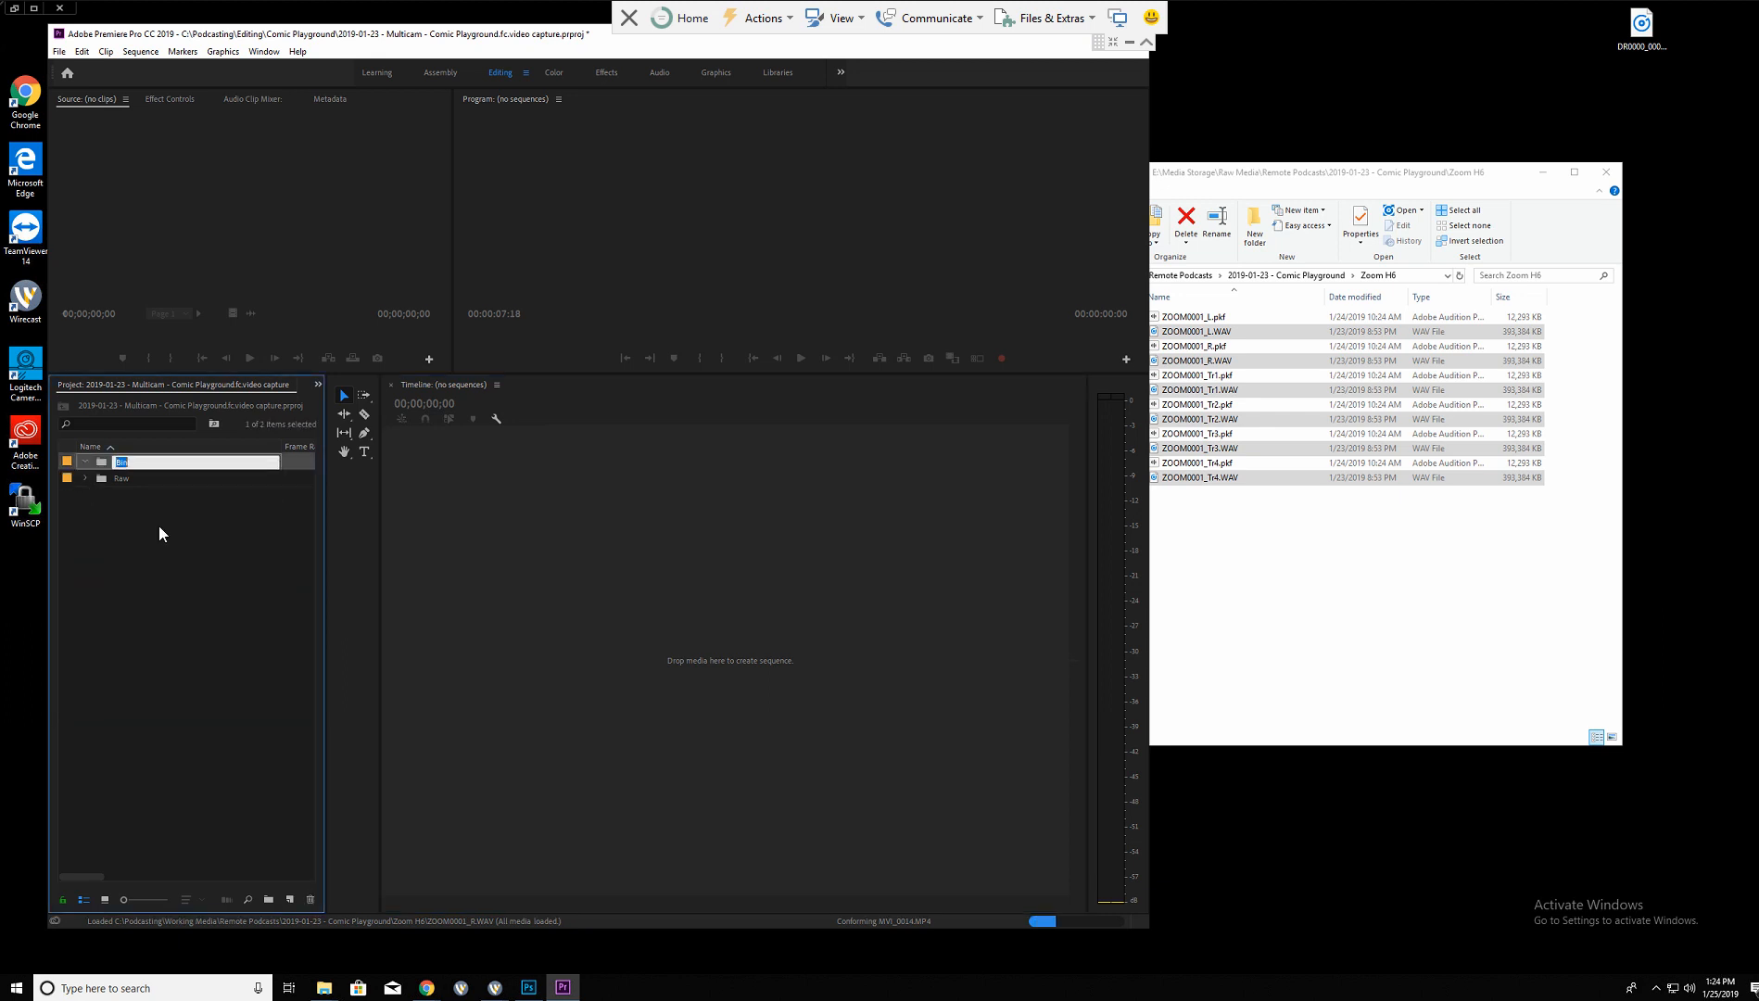
text(Ctrack)
key(BackSpace)
key(BackSpace)
key(BackSpace)
key(BackSpace)
text(Timelines)
click(159, 526)
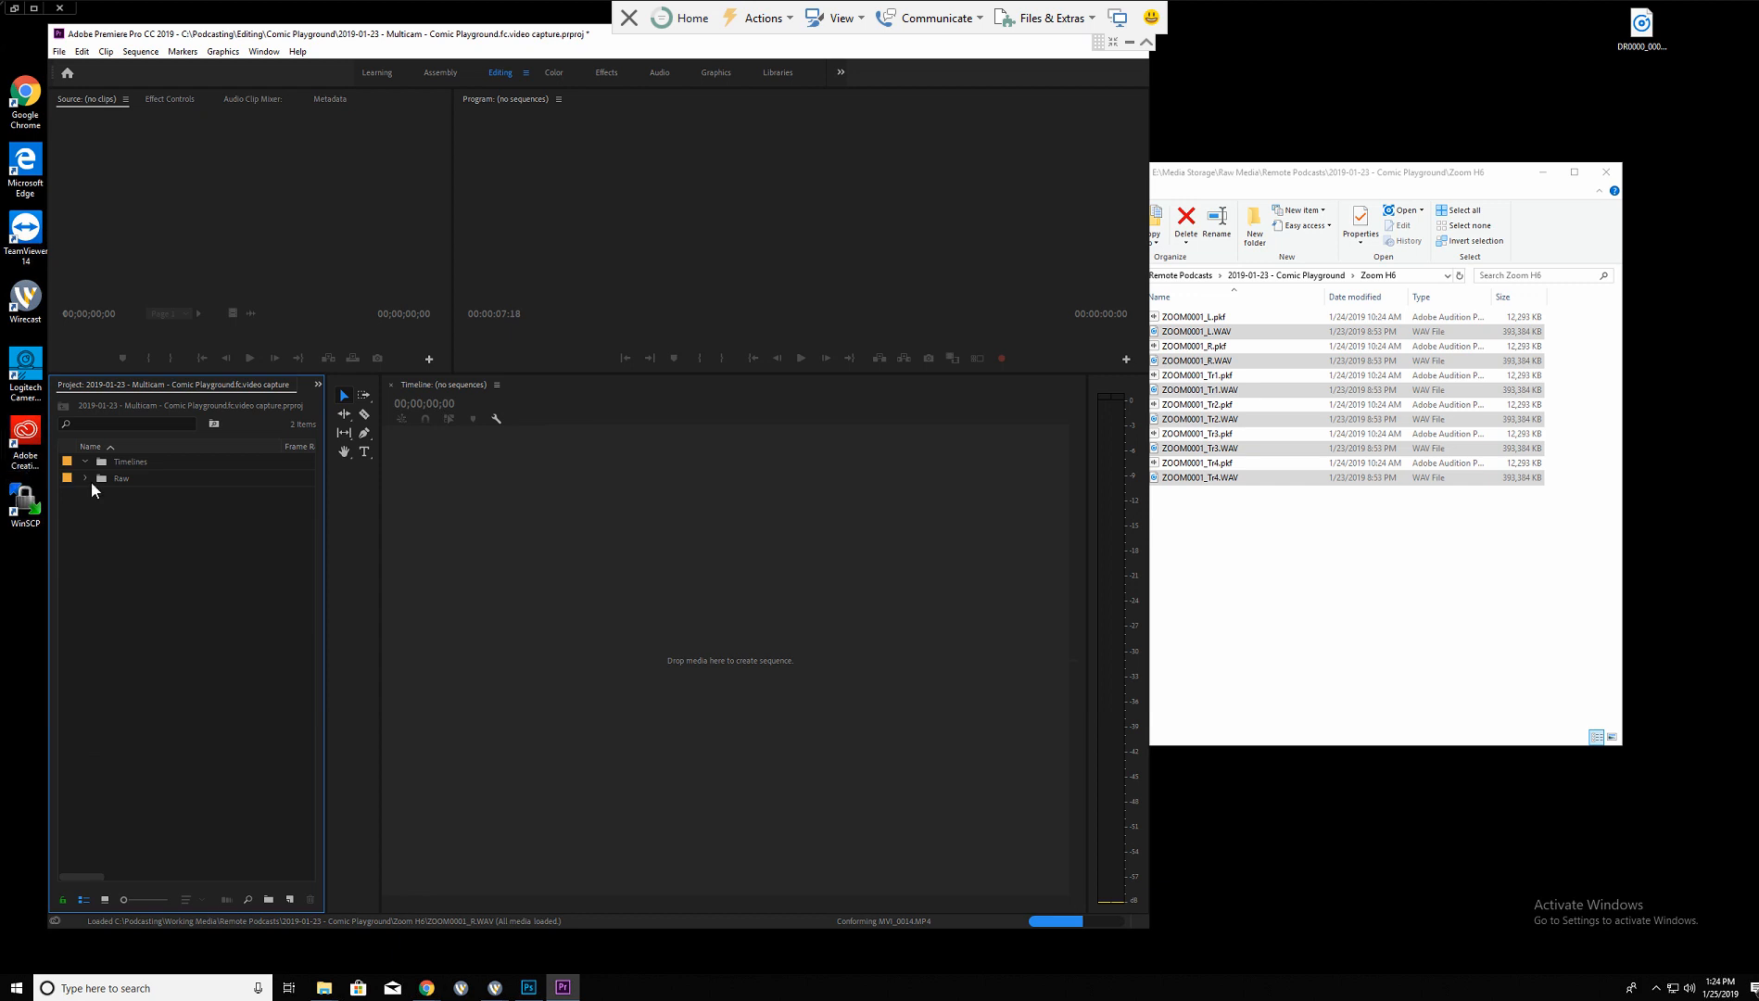
Expand the Raw bin and create a sequence from MVI_0028.MP4 in the Camera 1 bin.
click(84, 478)
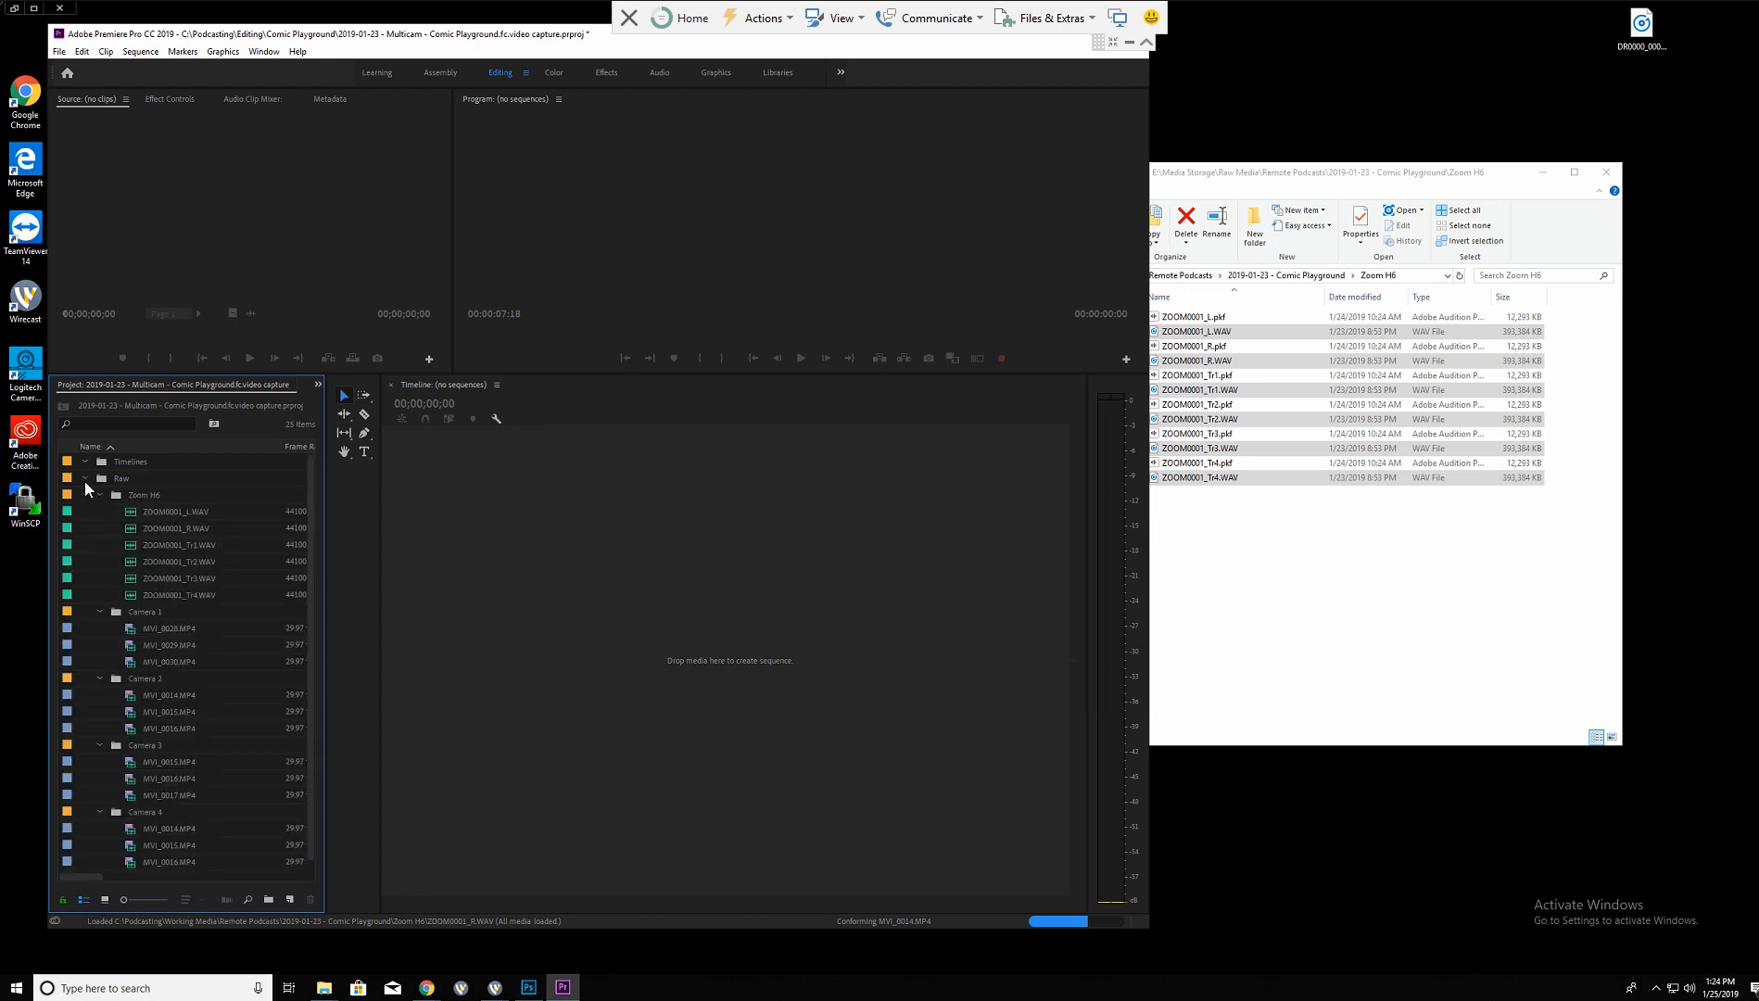
click(145, 629)
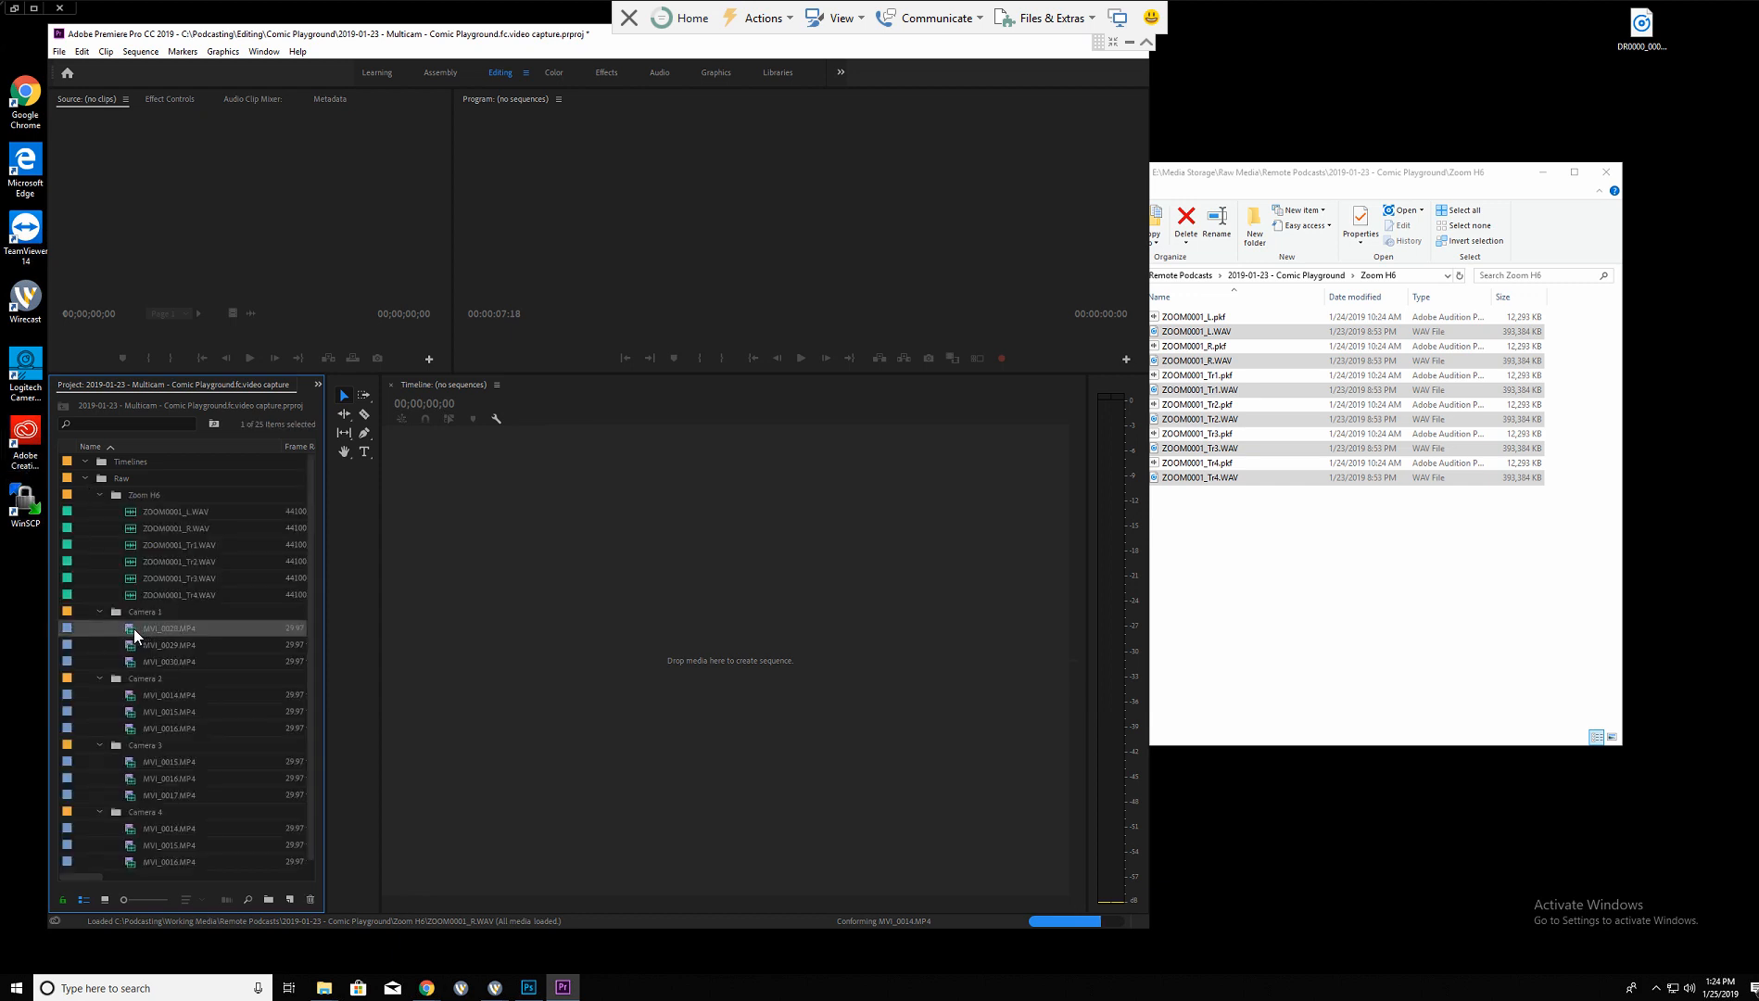
drag(134, 628, 597, 581)
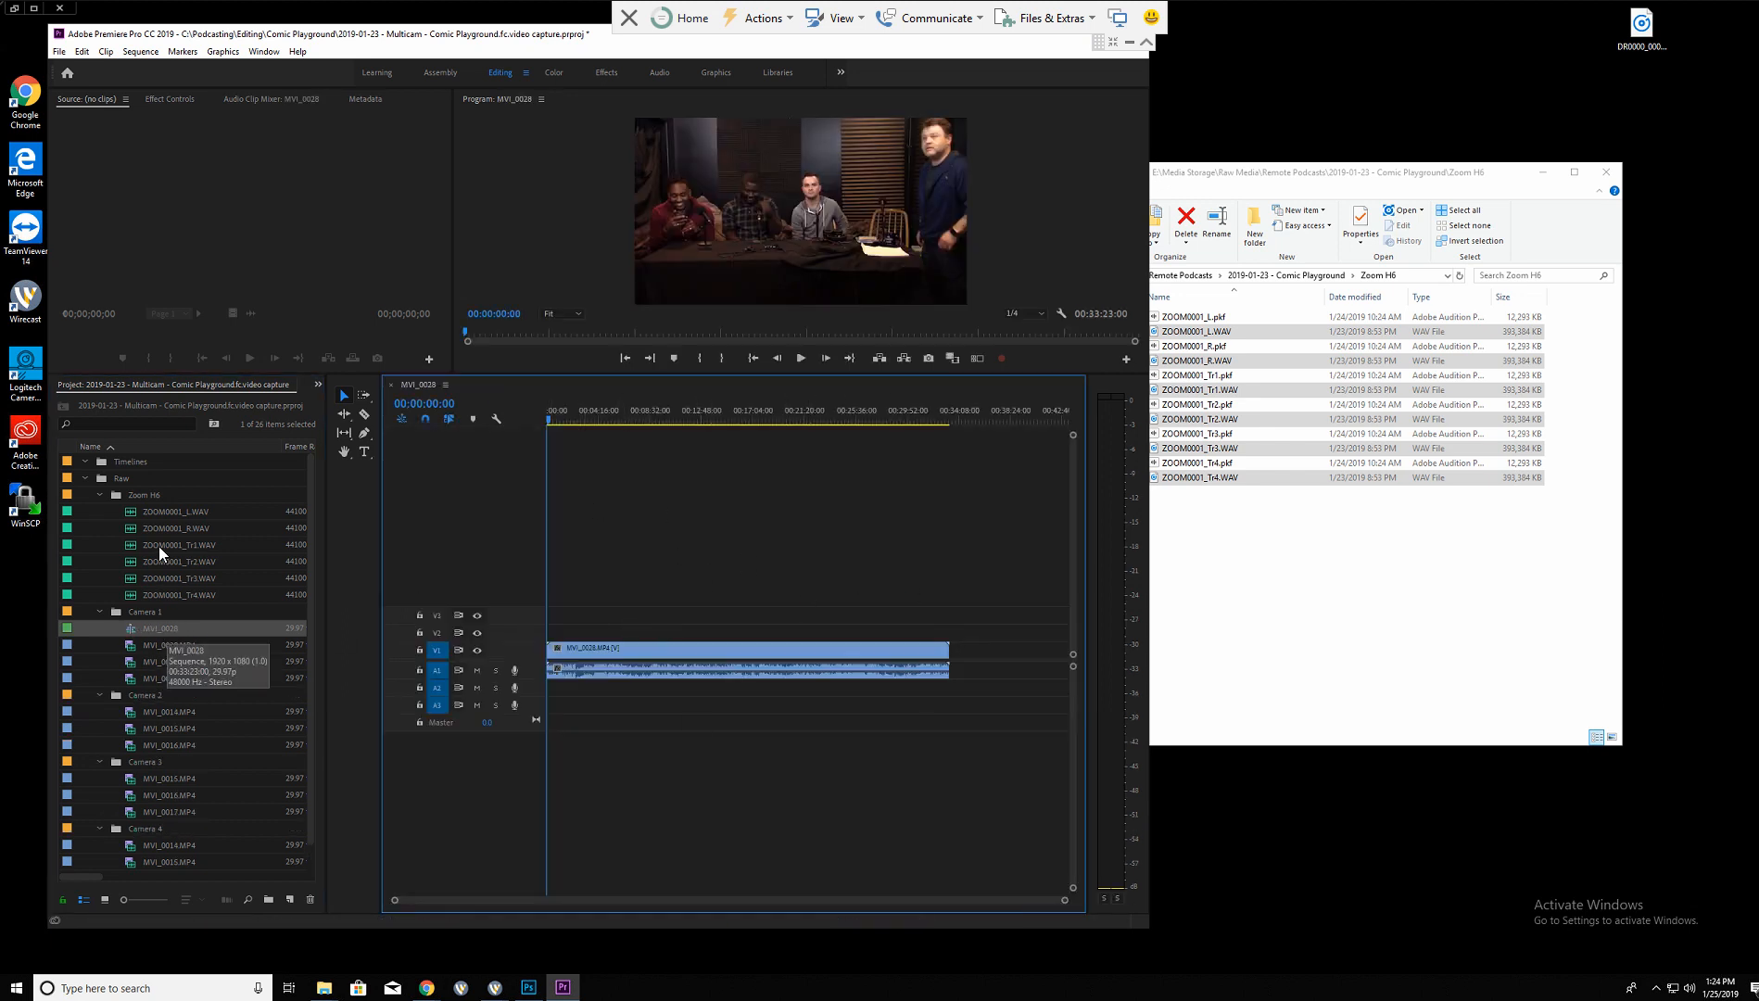
Rename the MVI_0028 sequence as Camera 1 and move it into the Timelines bin.
click(156, 629)
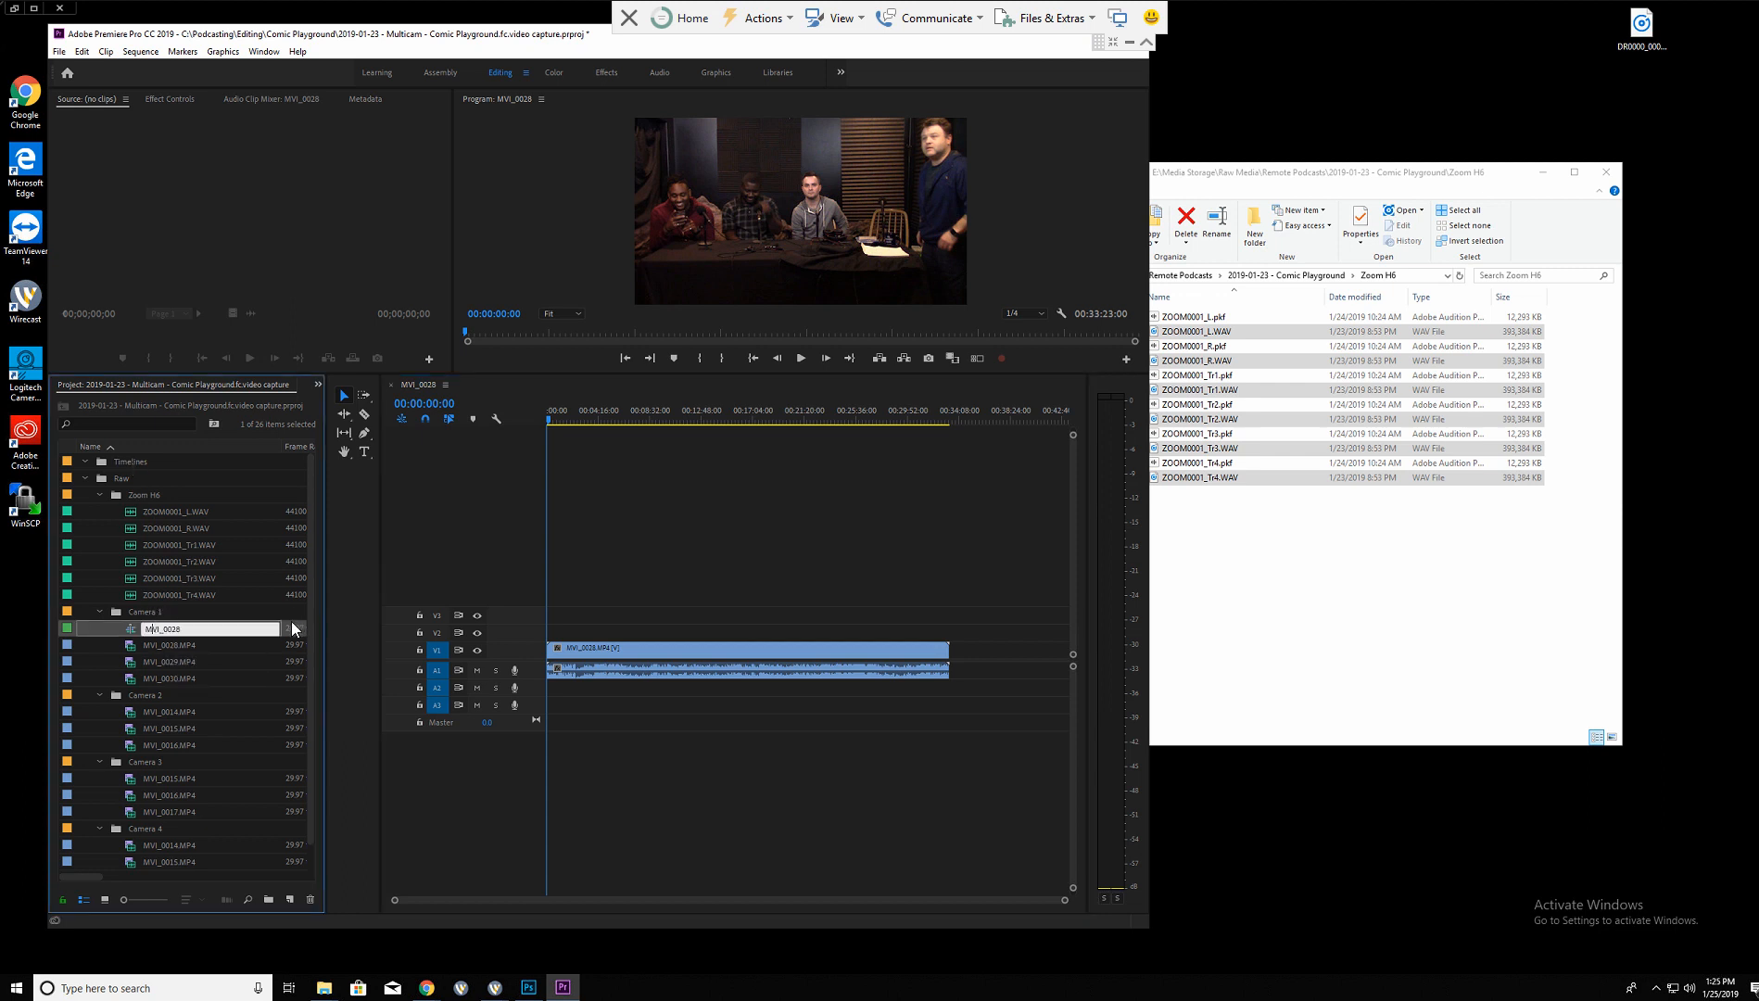
click(142, 628)
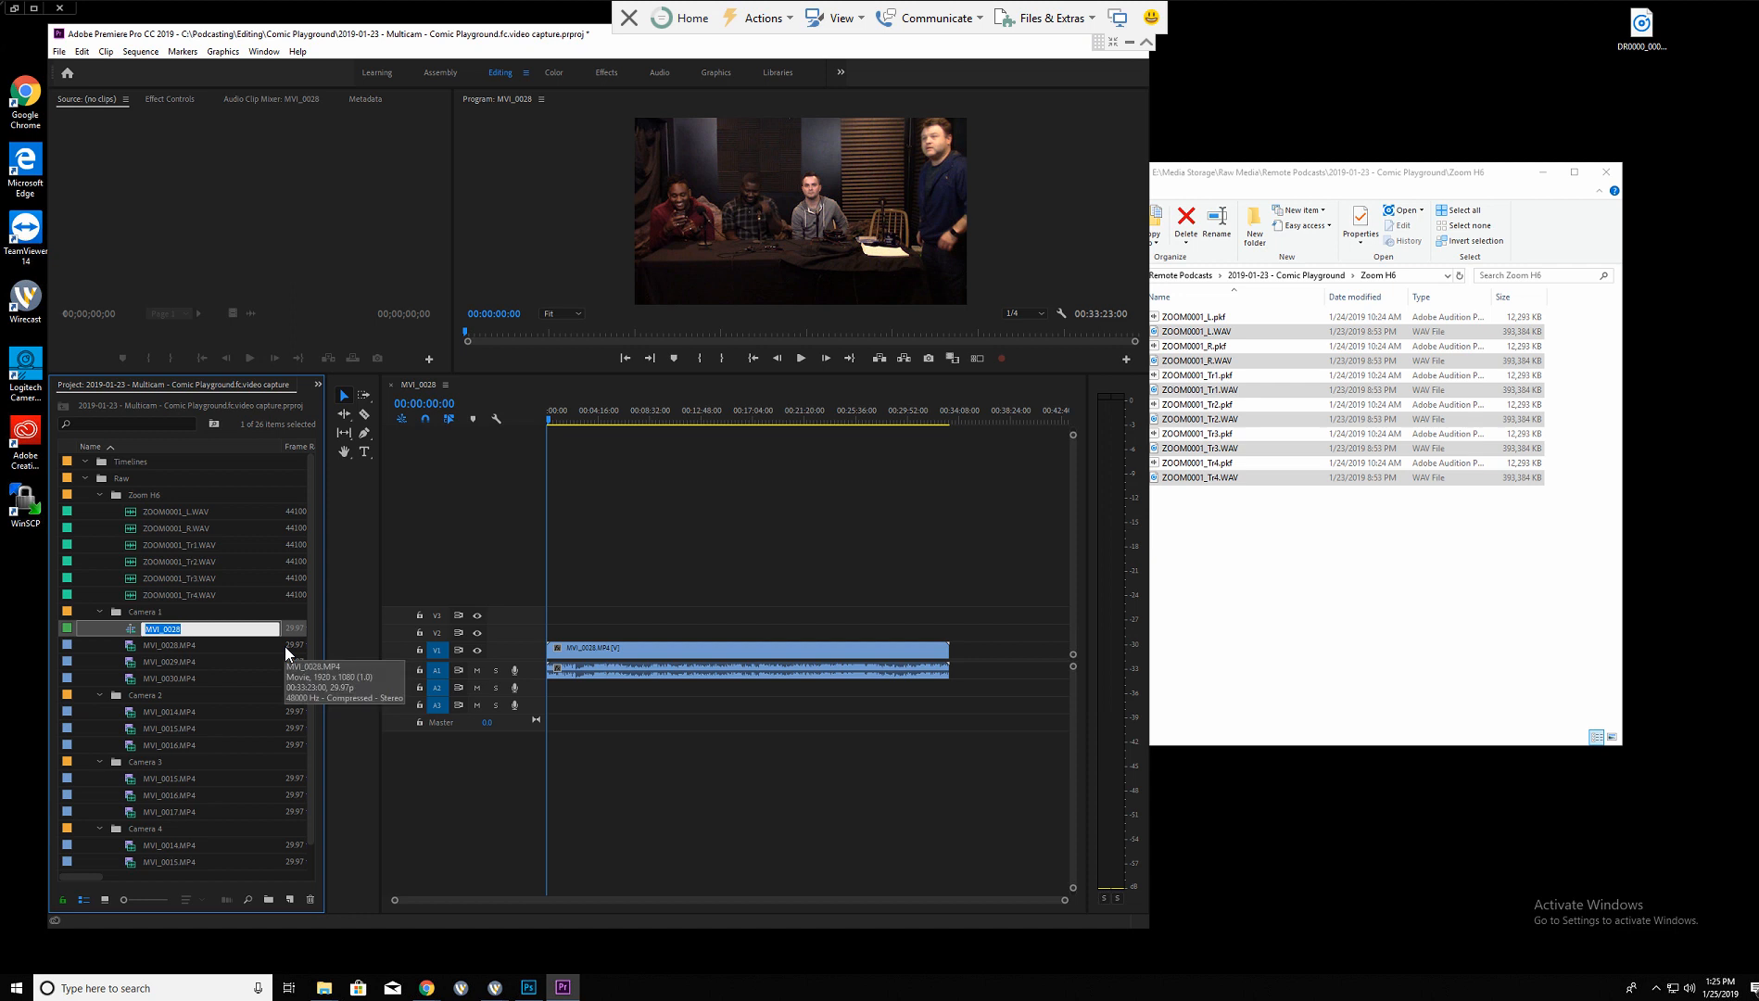
text(Camera 1)
key(Return)
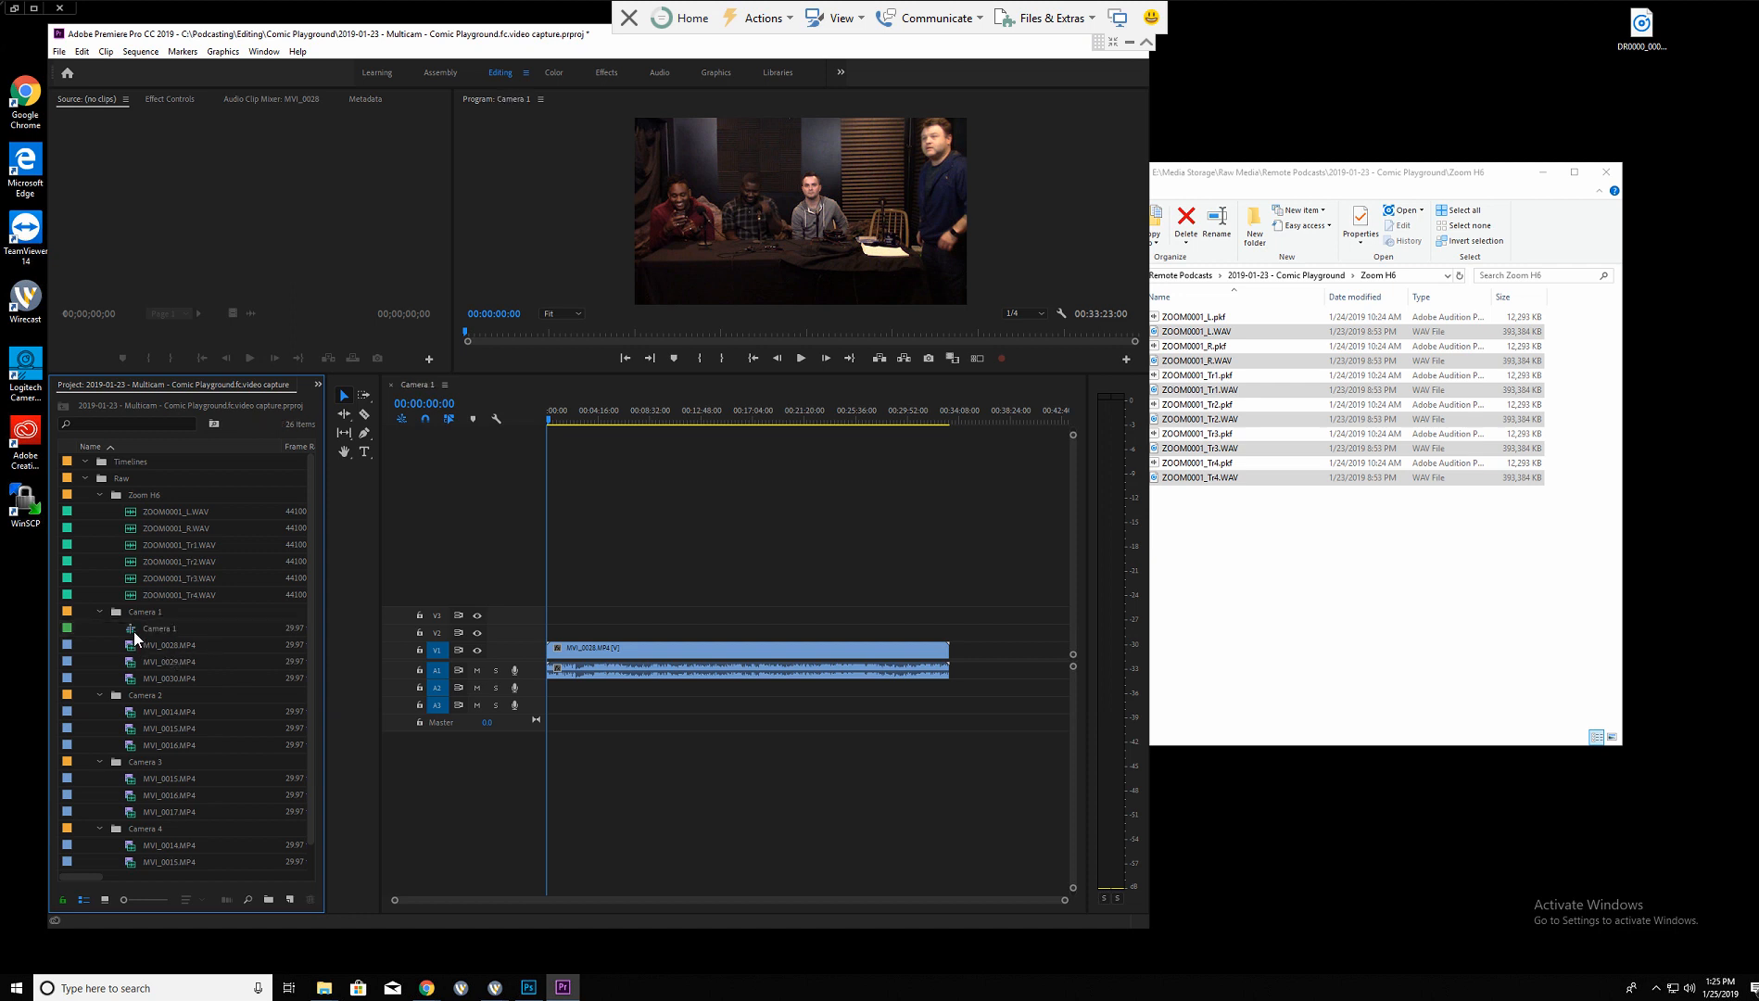
drag(134, 631, 129, 466)
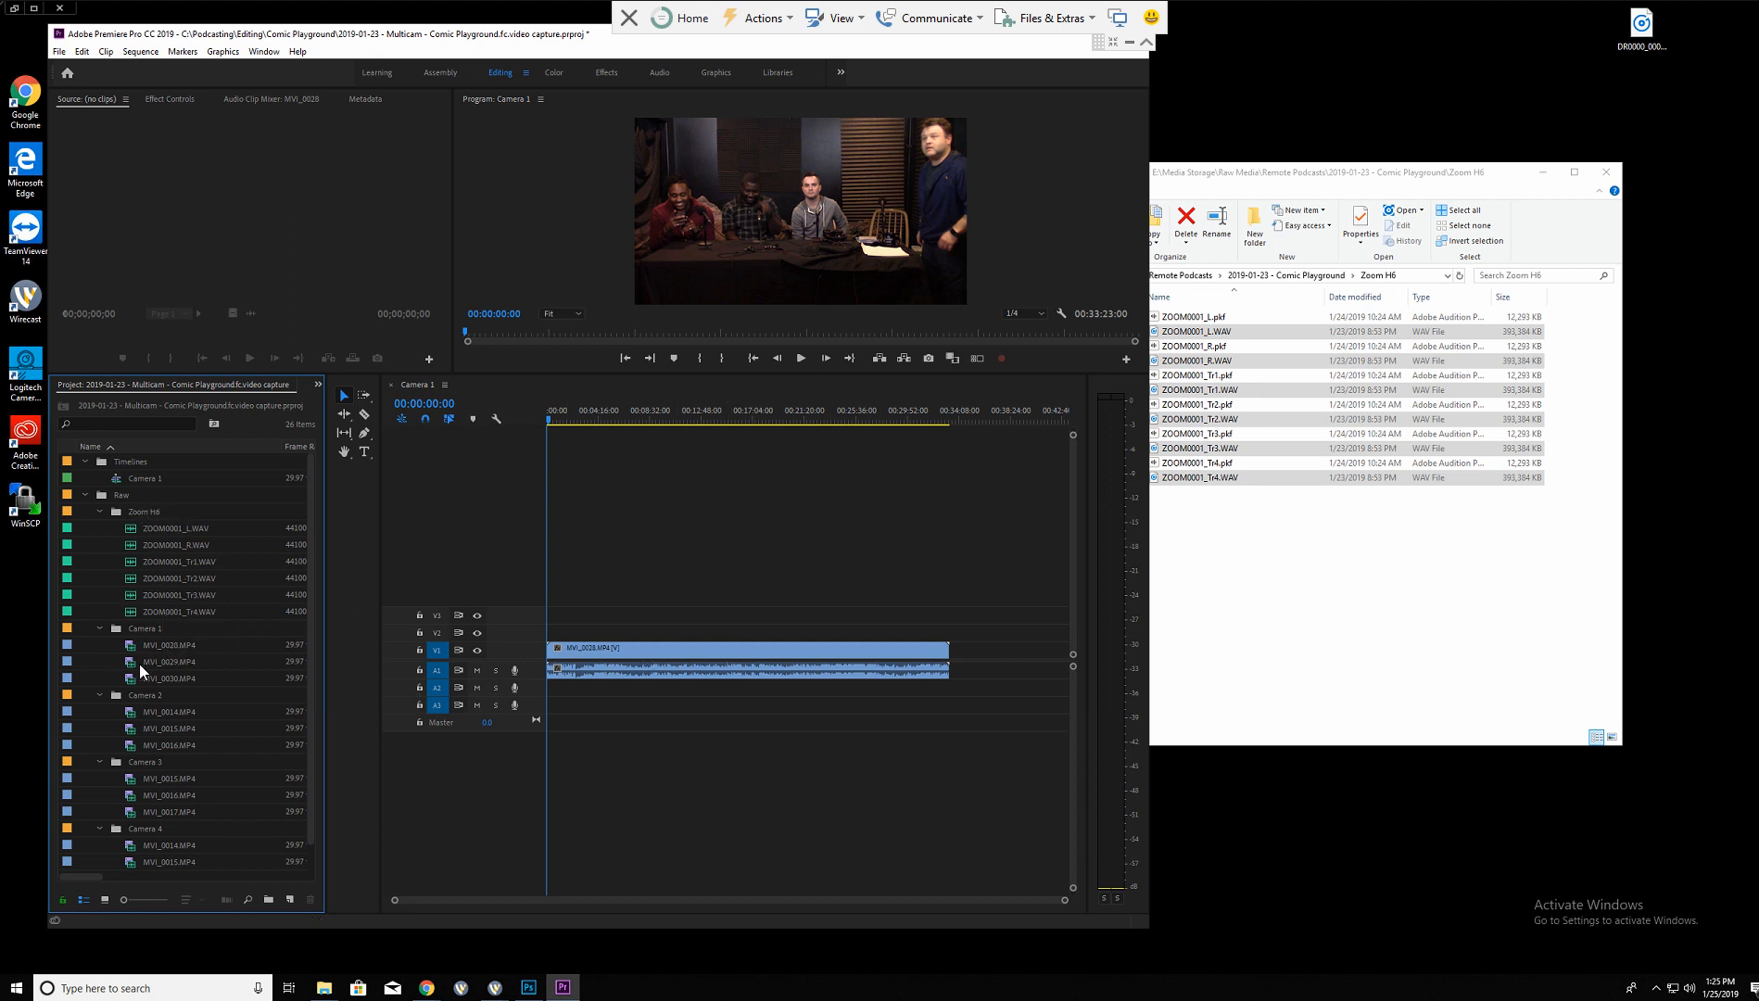
Append MVI_0029.MP4 directly after MVI_0028.MP4 in the Camera 1 sequence and move the playhead to the cut between them.
drag(139, 664, 956, 660)
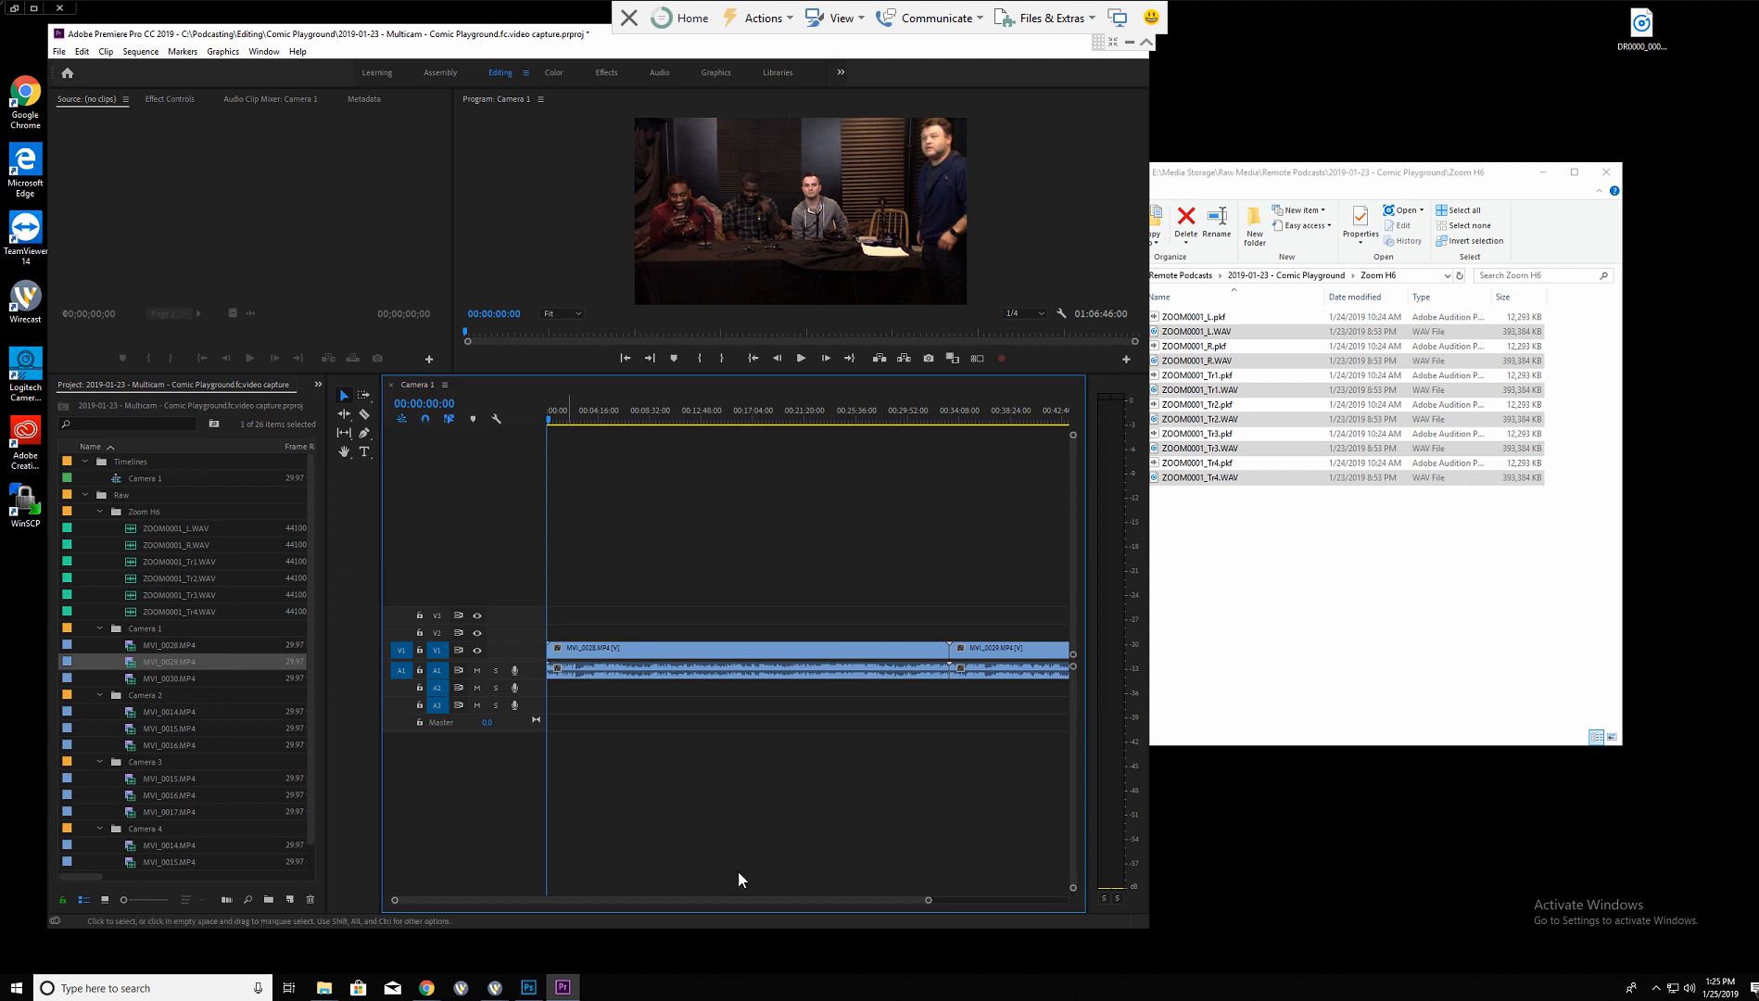
drag(928, 898, 1065, 898)
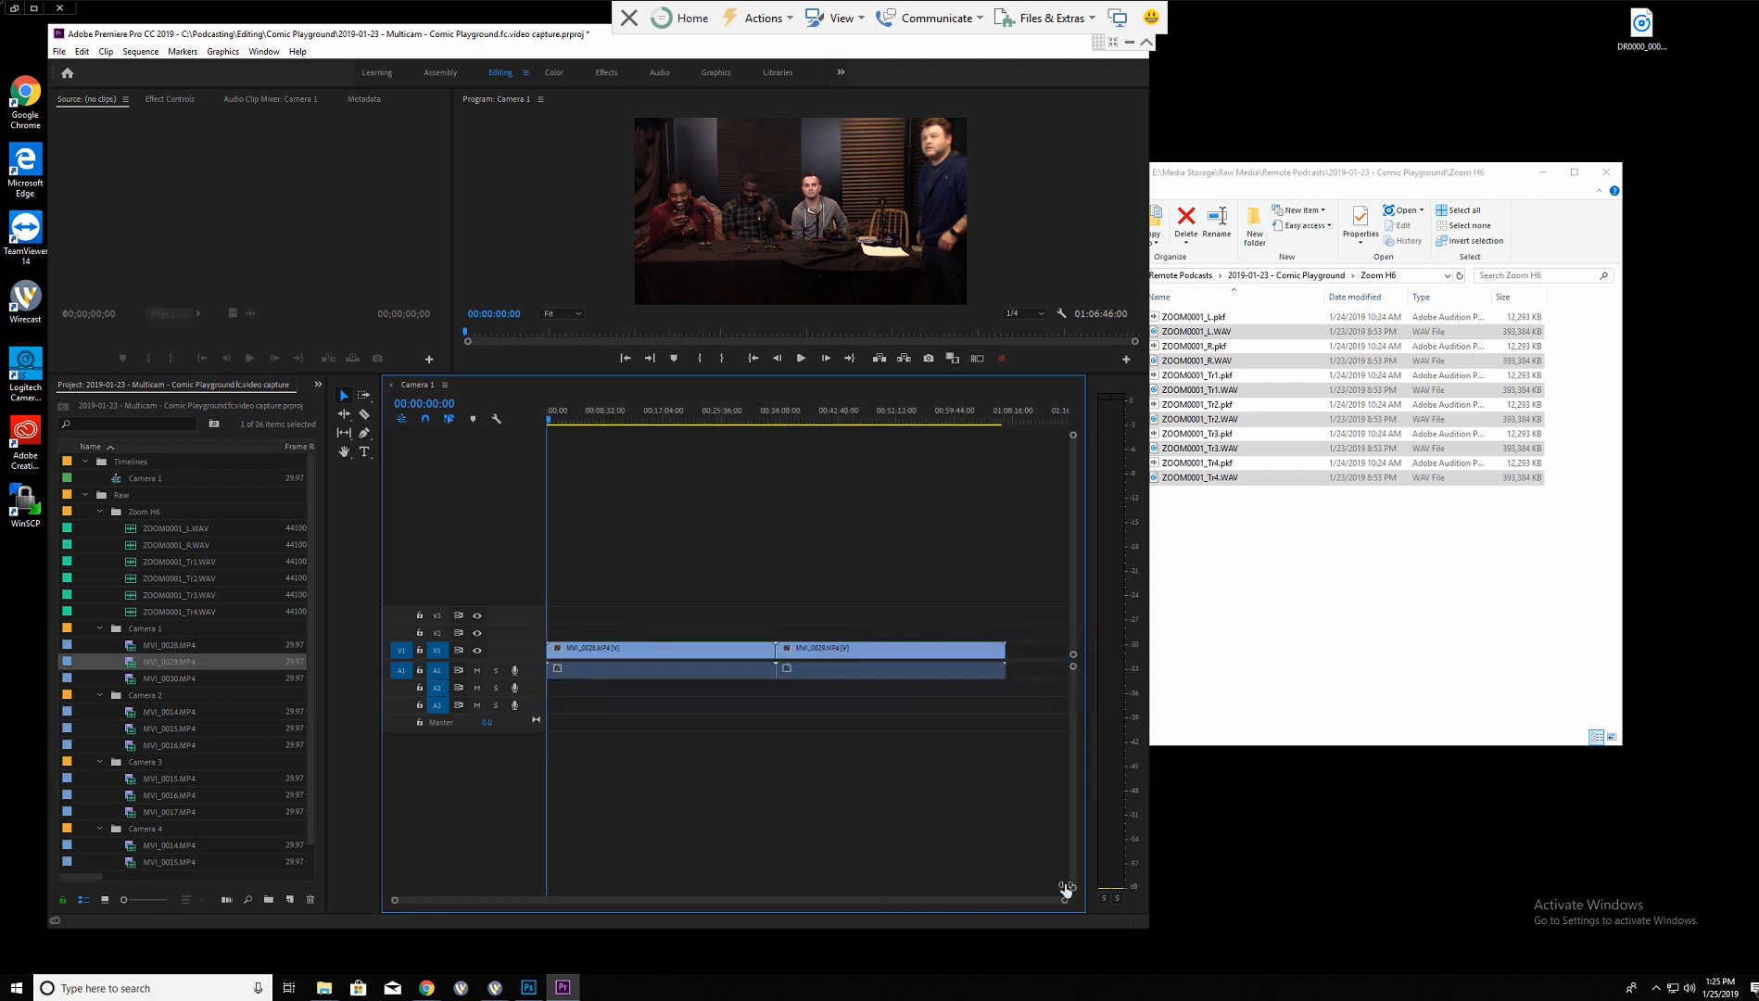
click(771, 413)
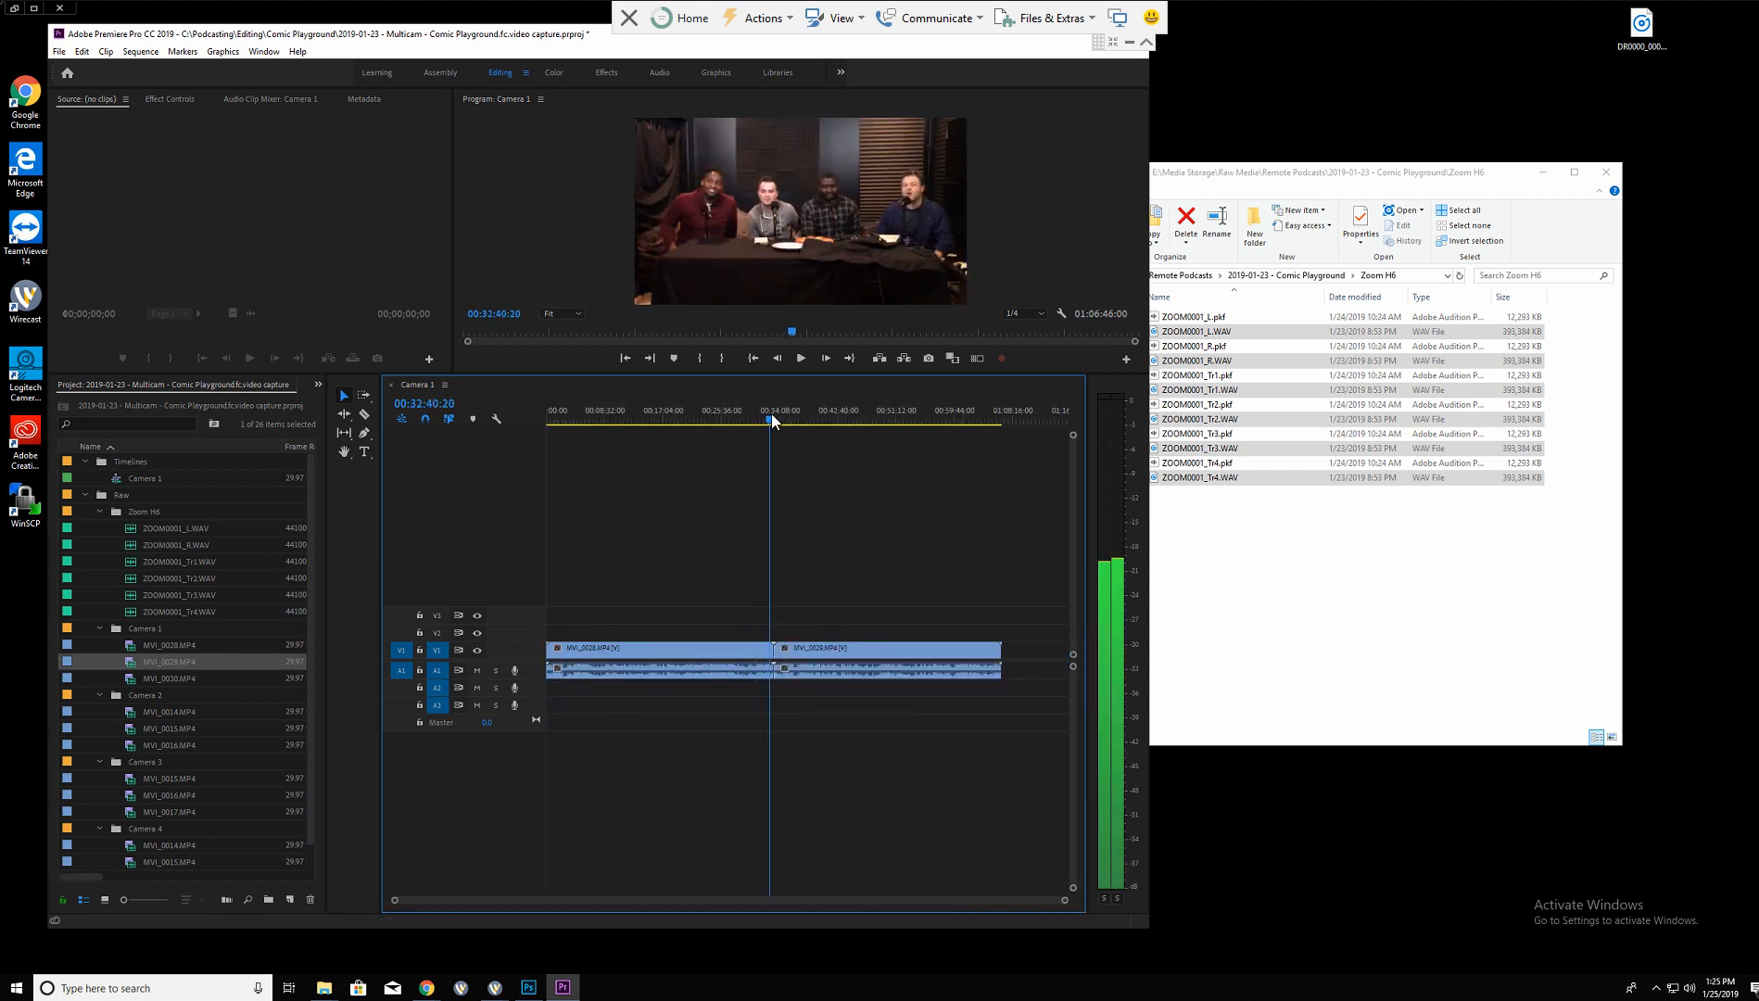
drag(772, 413, 773, 427)
drag(394, 900, 659, 921)
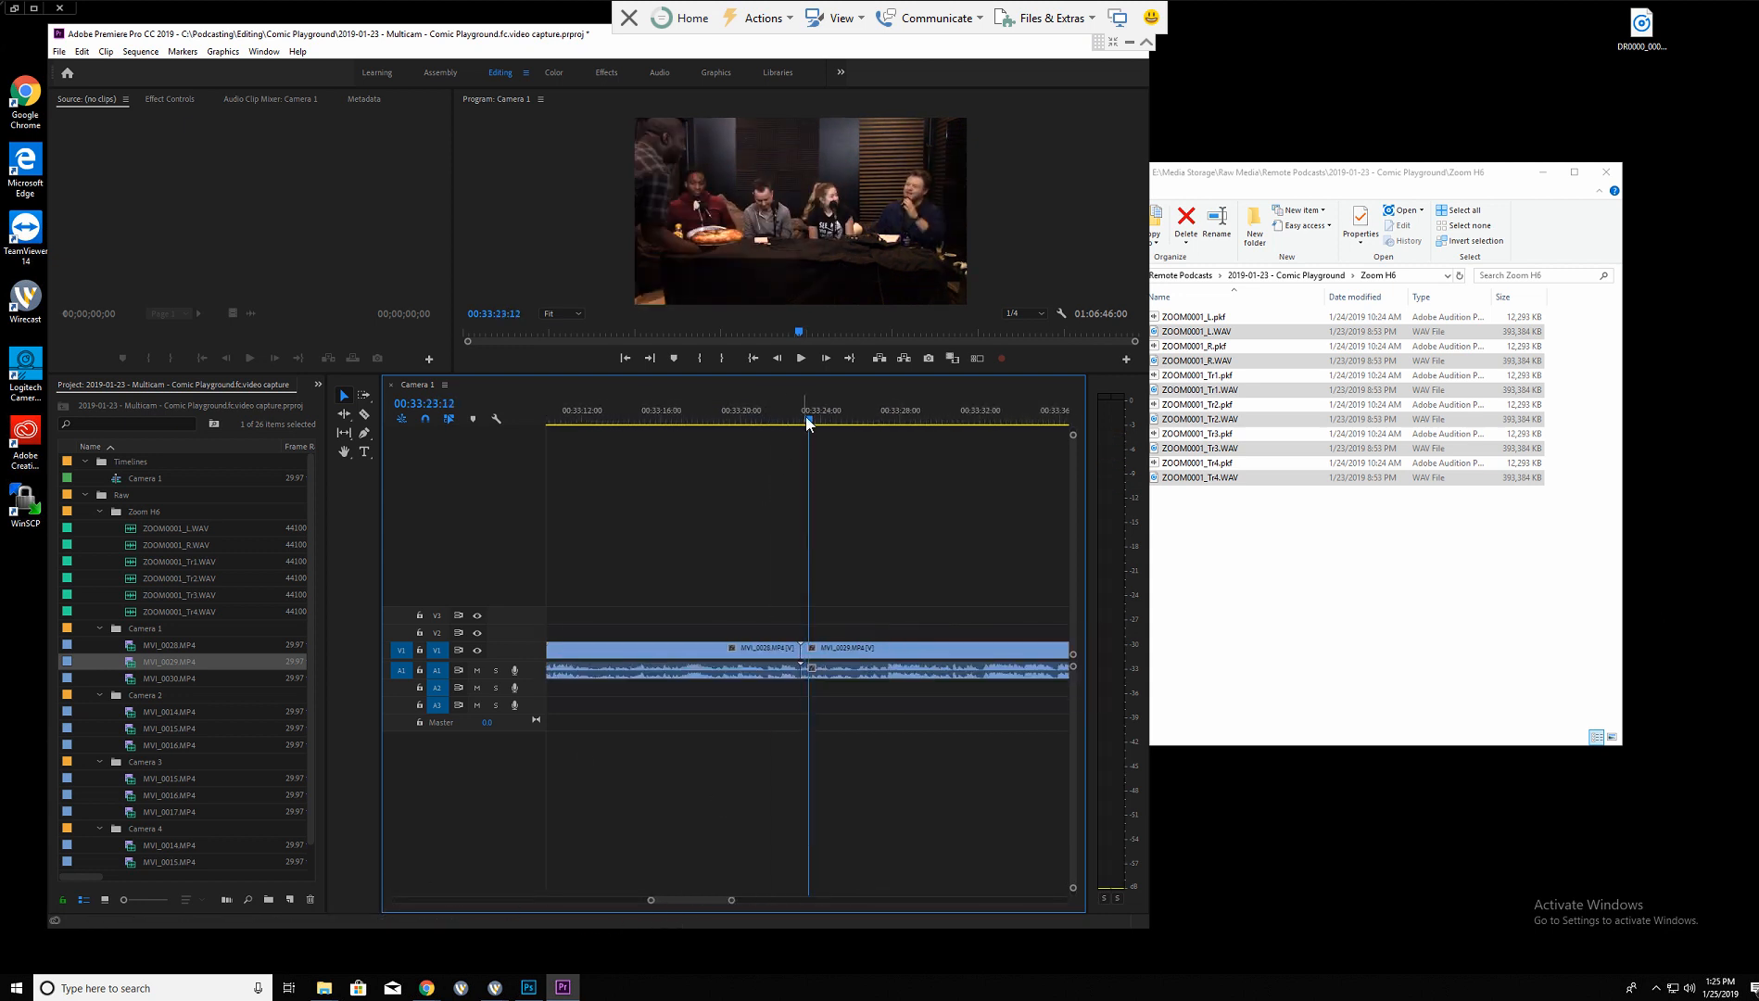
Check the cut between MVI_0028.MP4 and MVI_0029.MP4, and append MVI_0030.MP4 to the end of the Camera 1 sequence.
drag(806, 416, 790, 416)
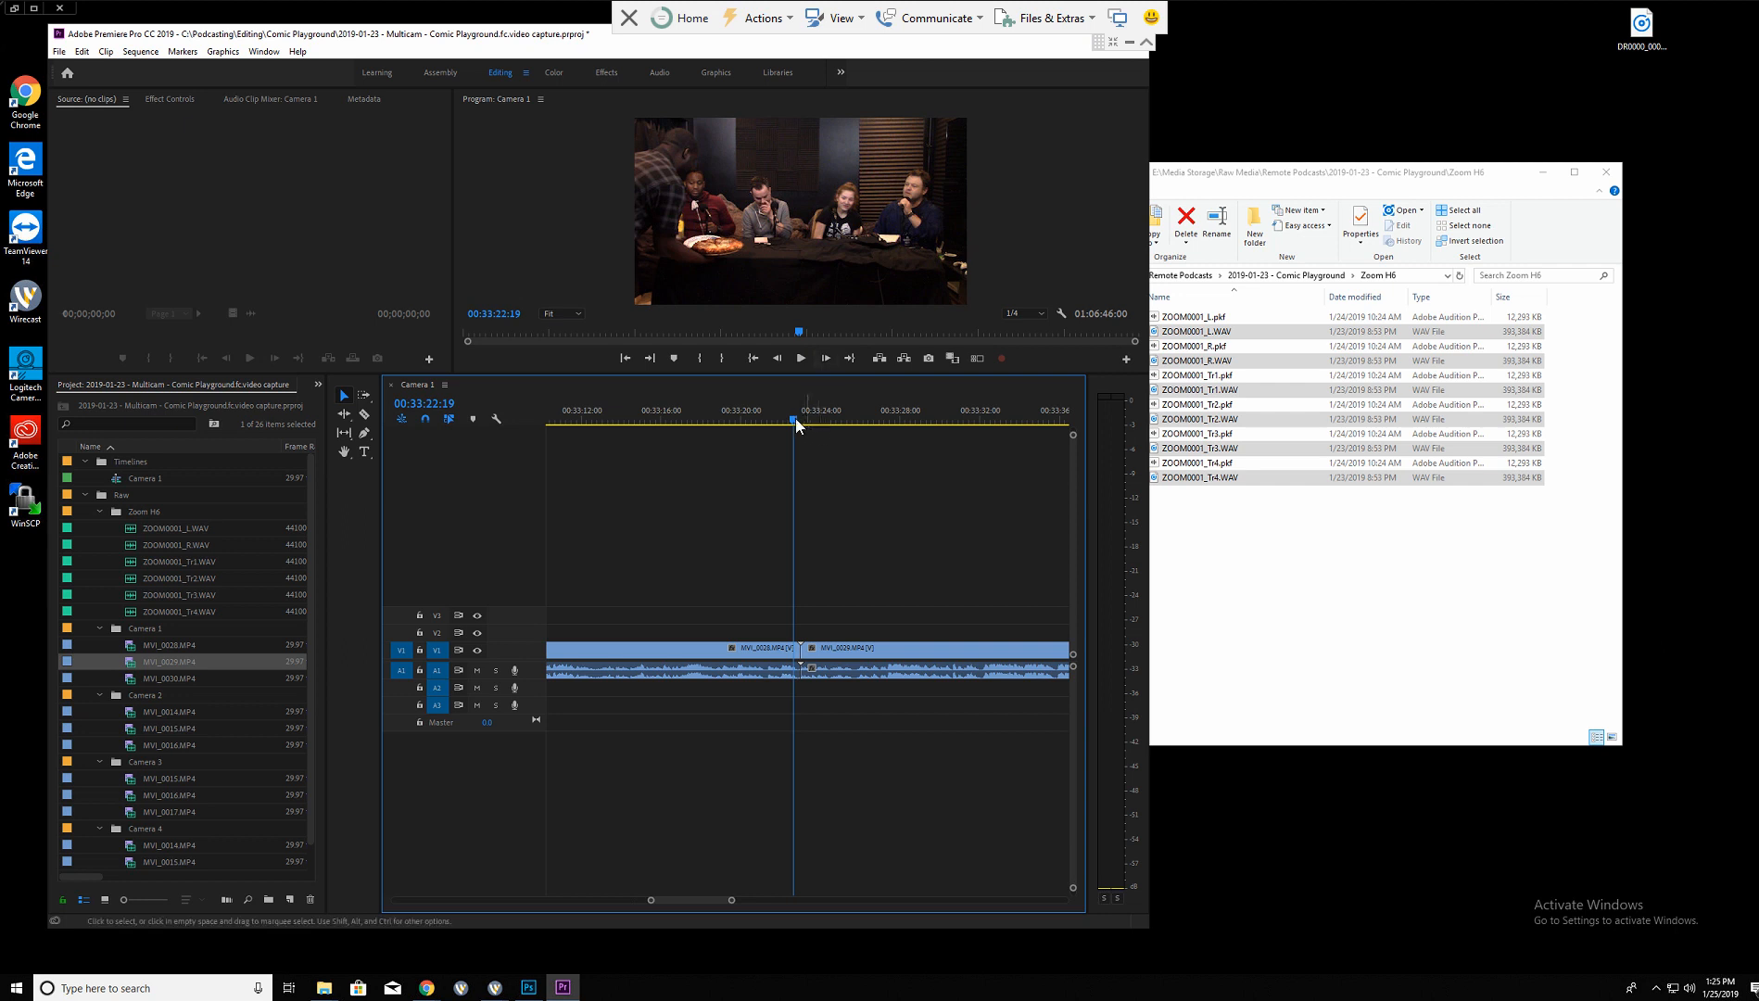
drag(796, 417, 811, 420)
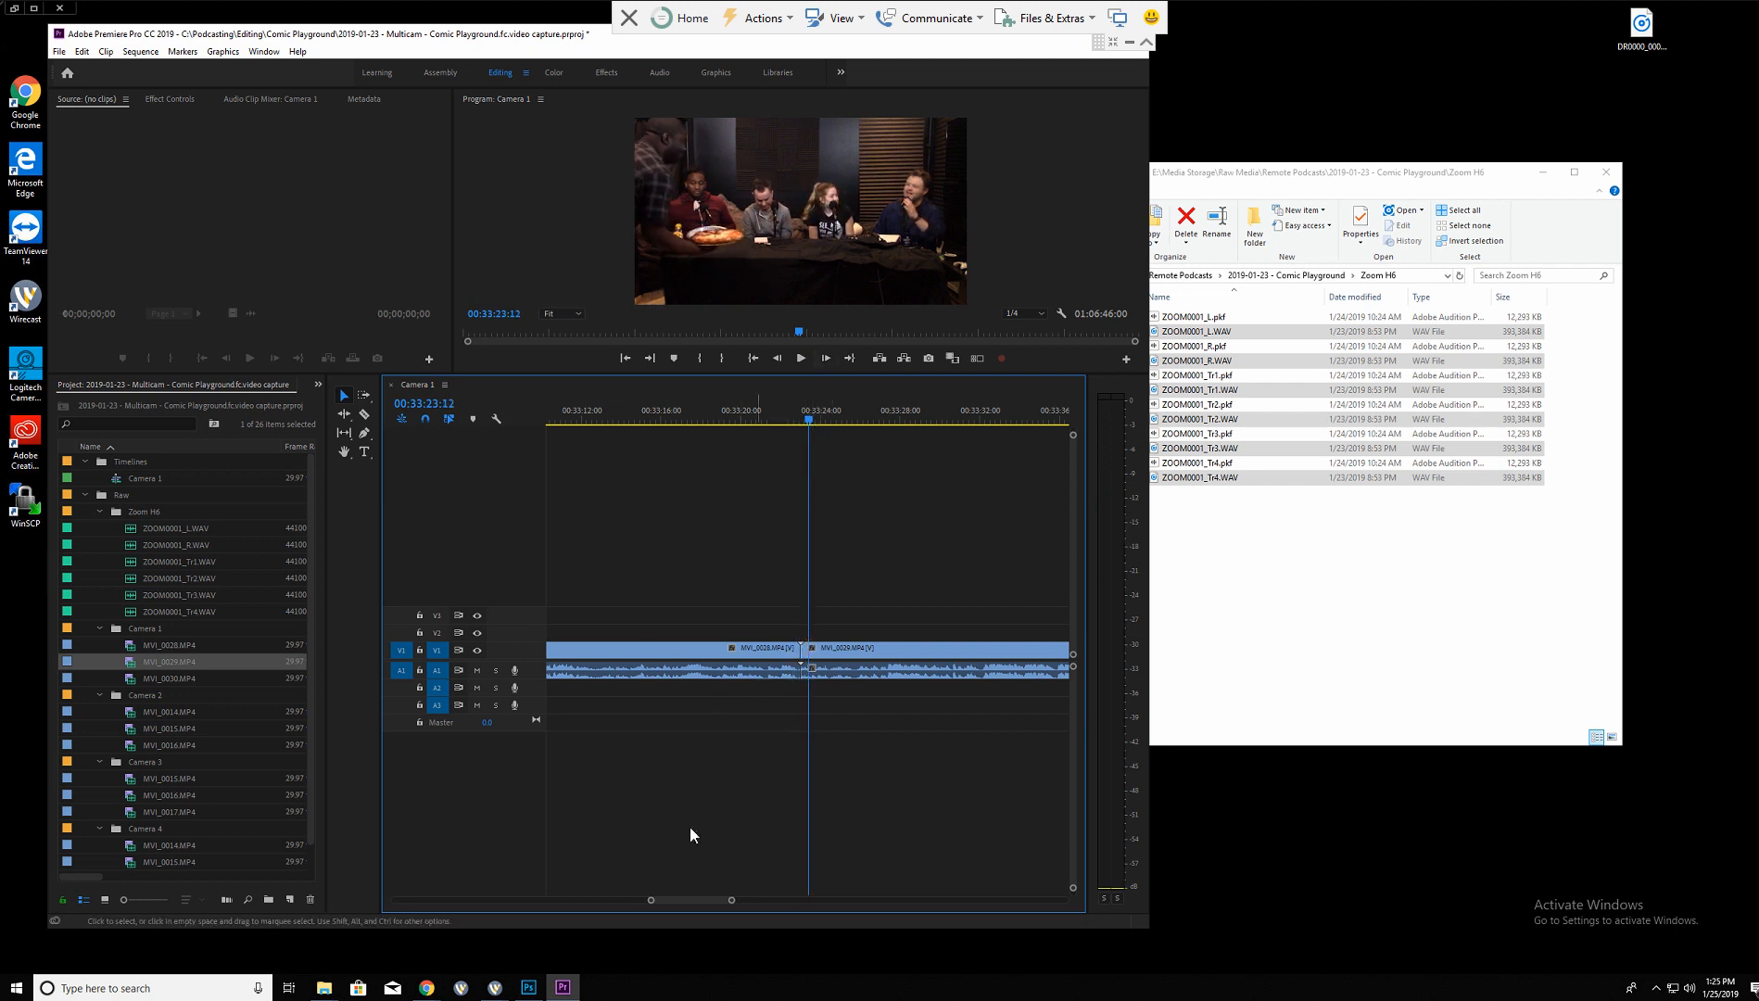
key(backslash)
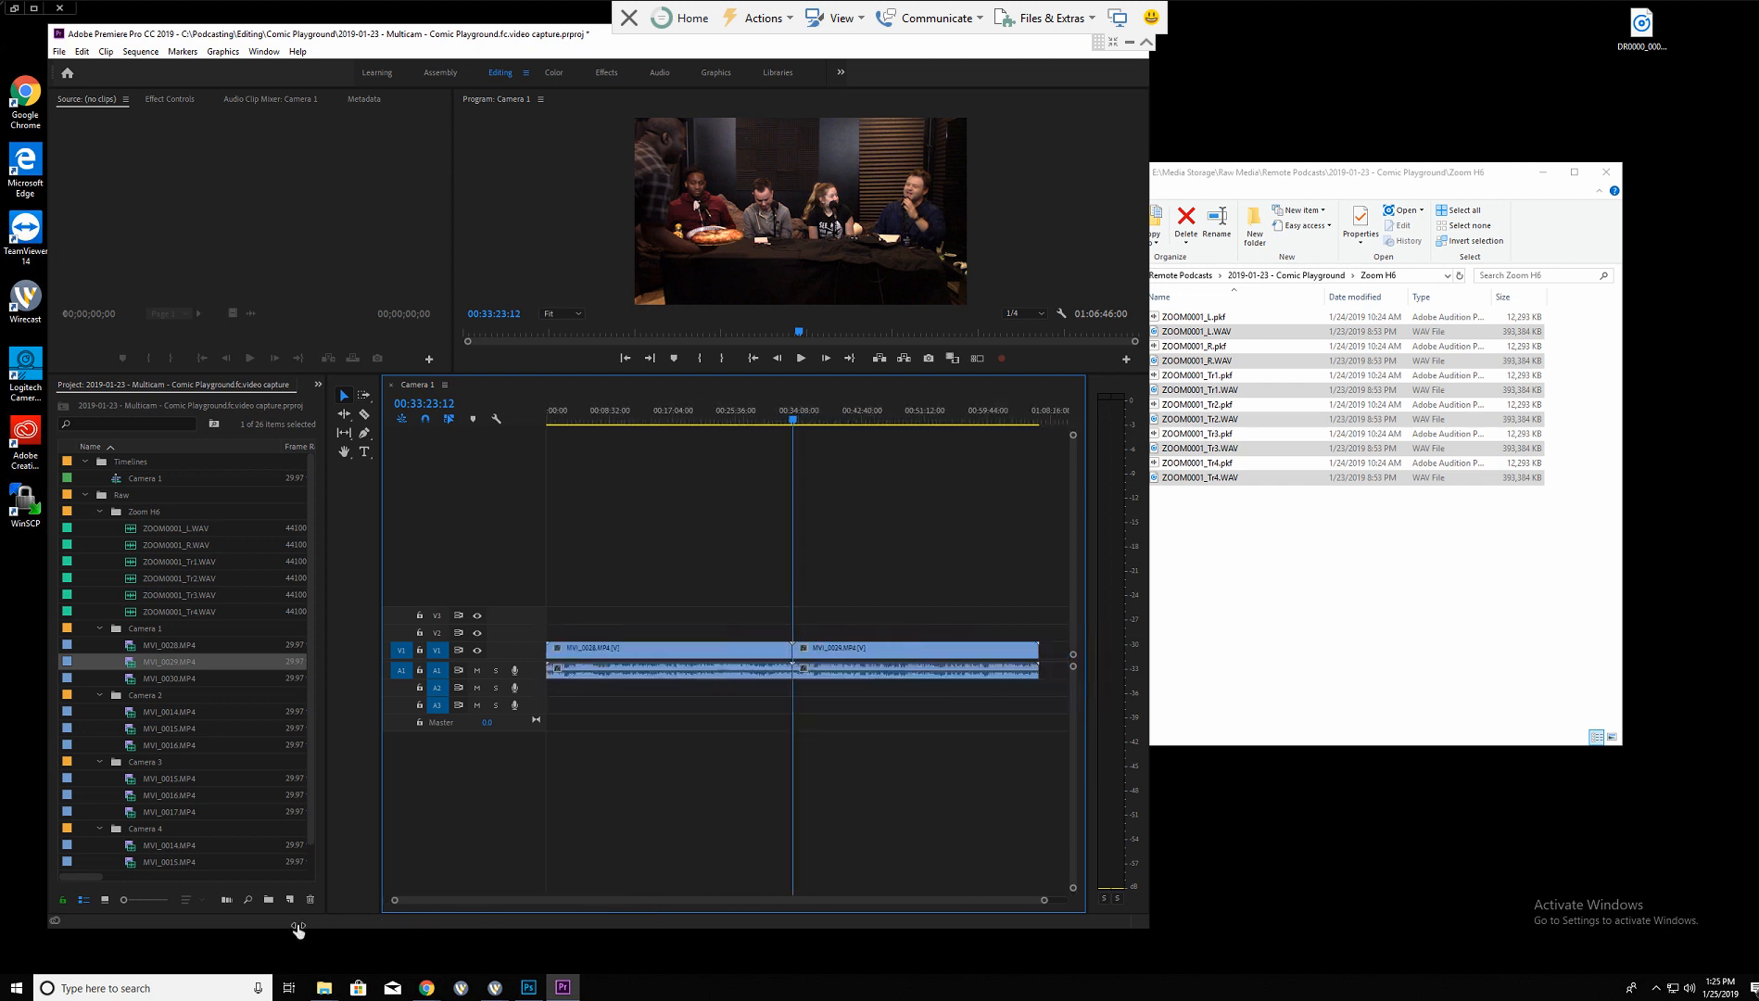
drag(167, 680, 1000, 677)
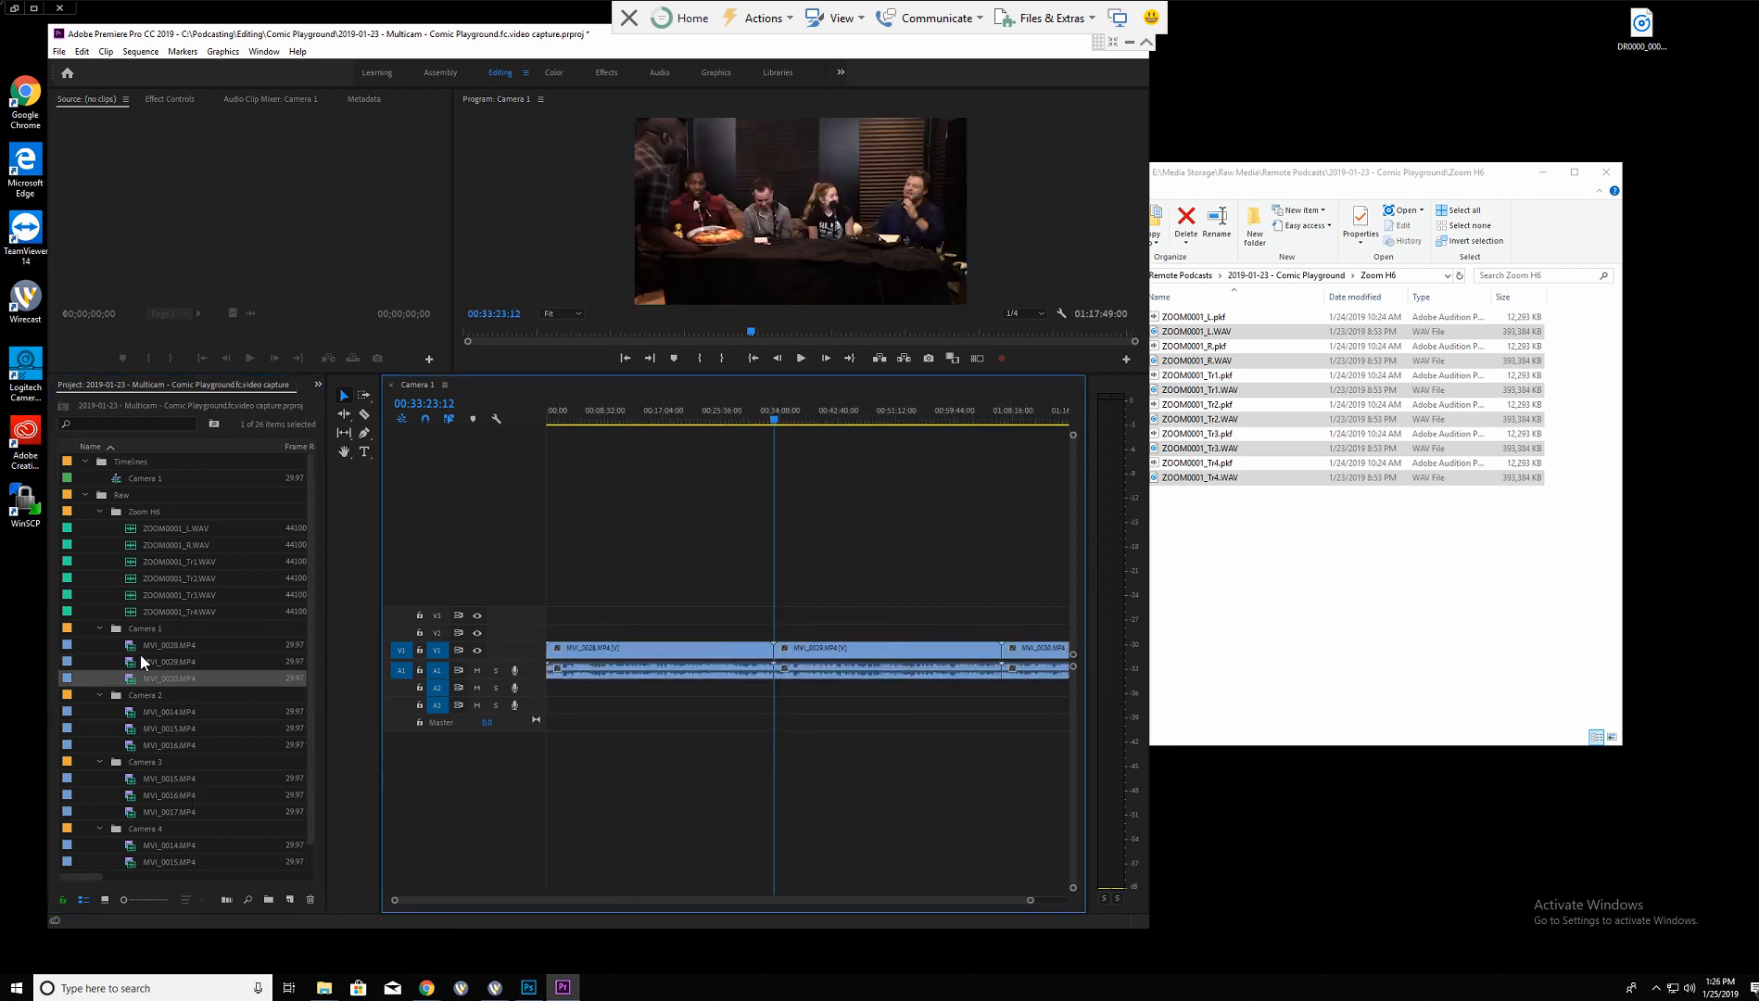
click(121, 480)
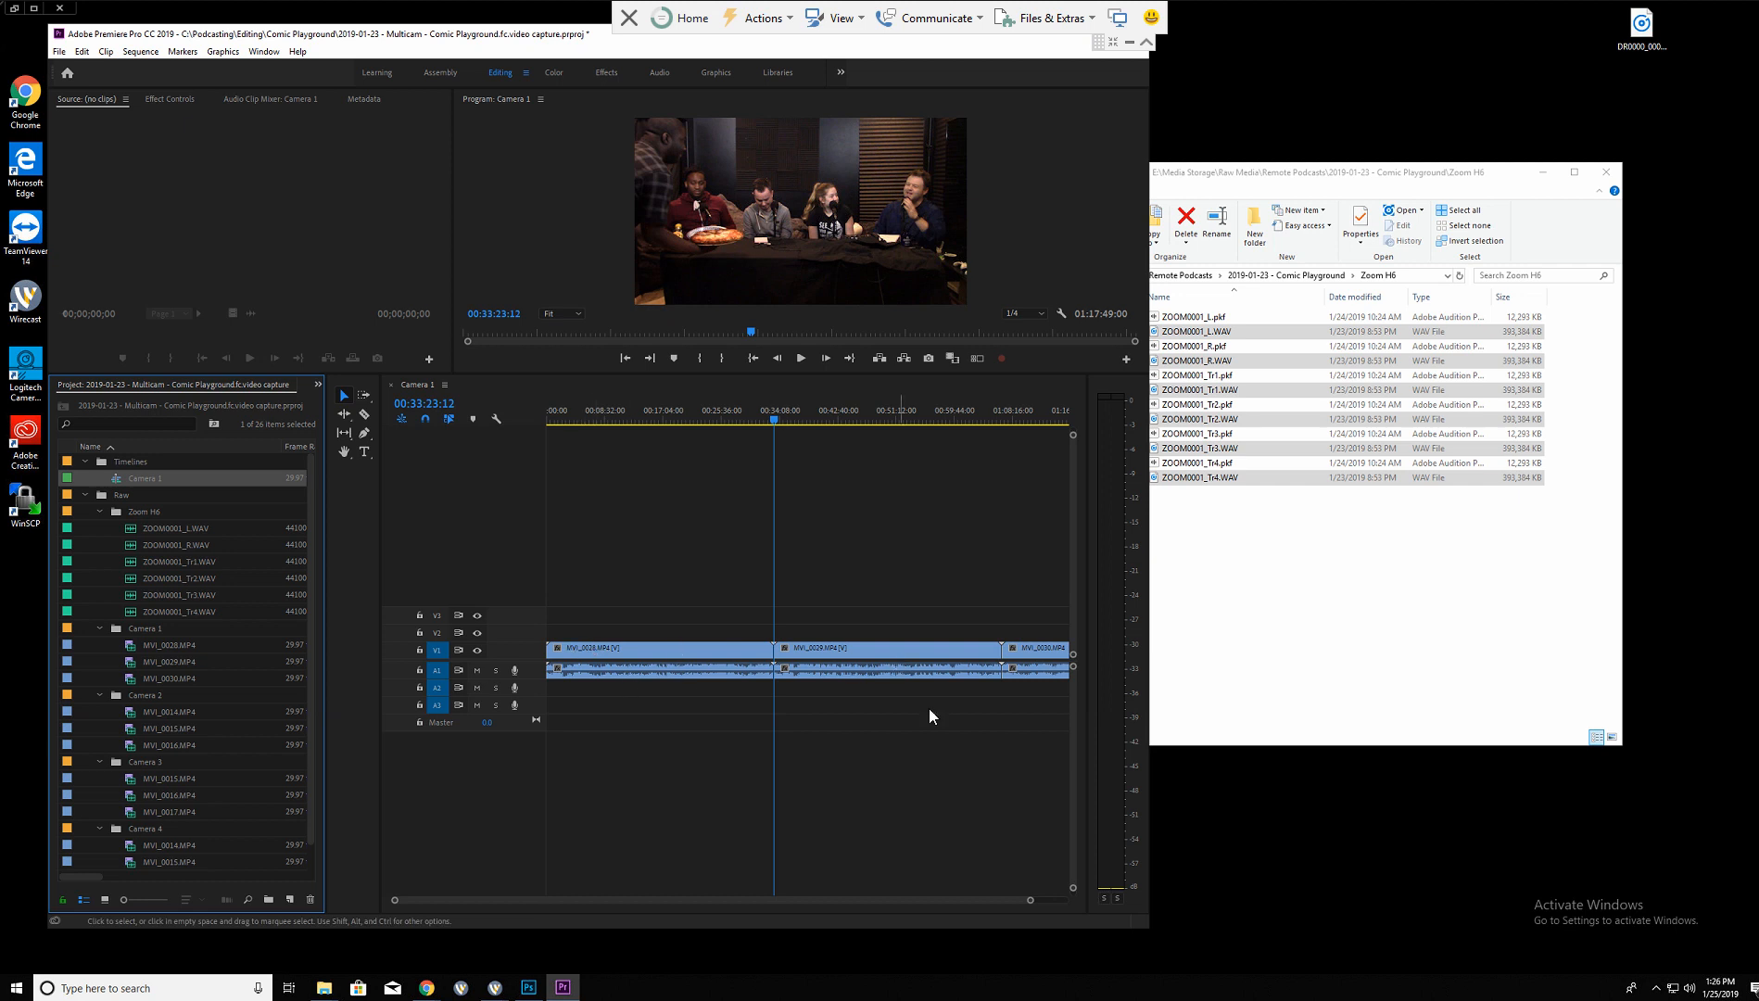
drag(392, 894, 331, 906)
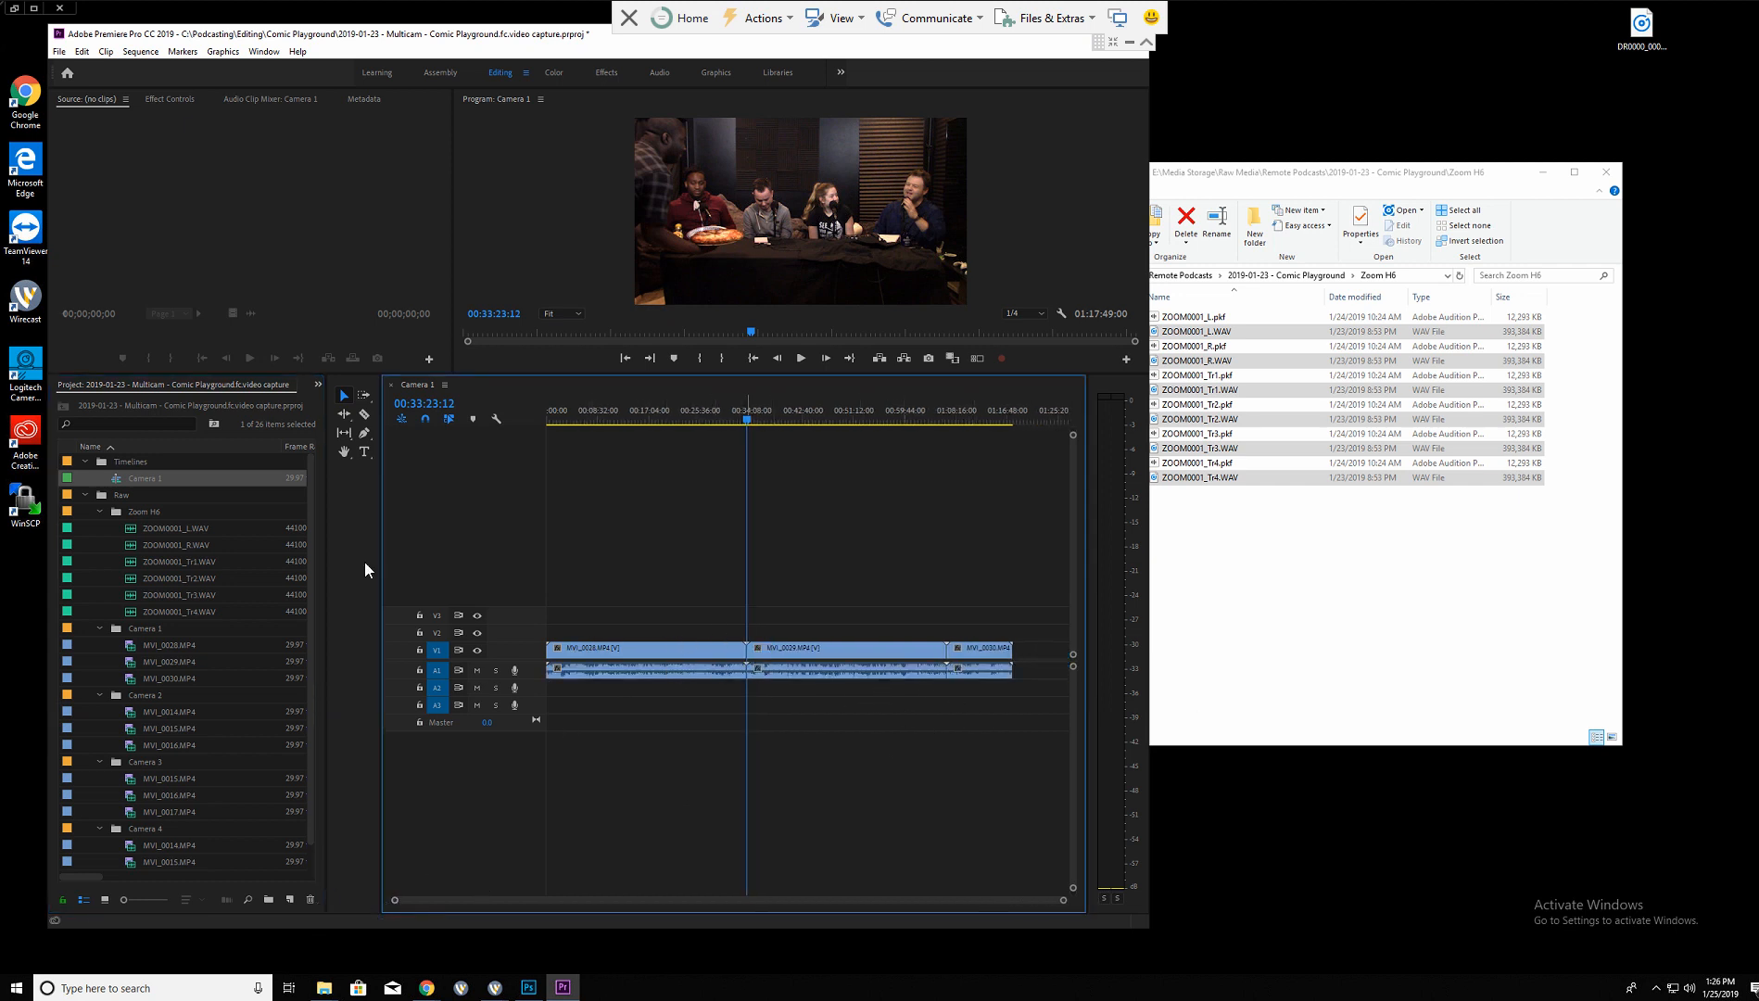
Close the Camera 1 sequence and collapse the Camera 1 bin in the project.
click(141, 480)
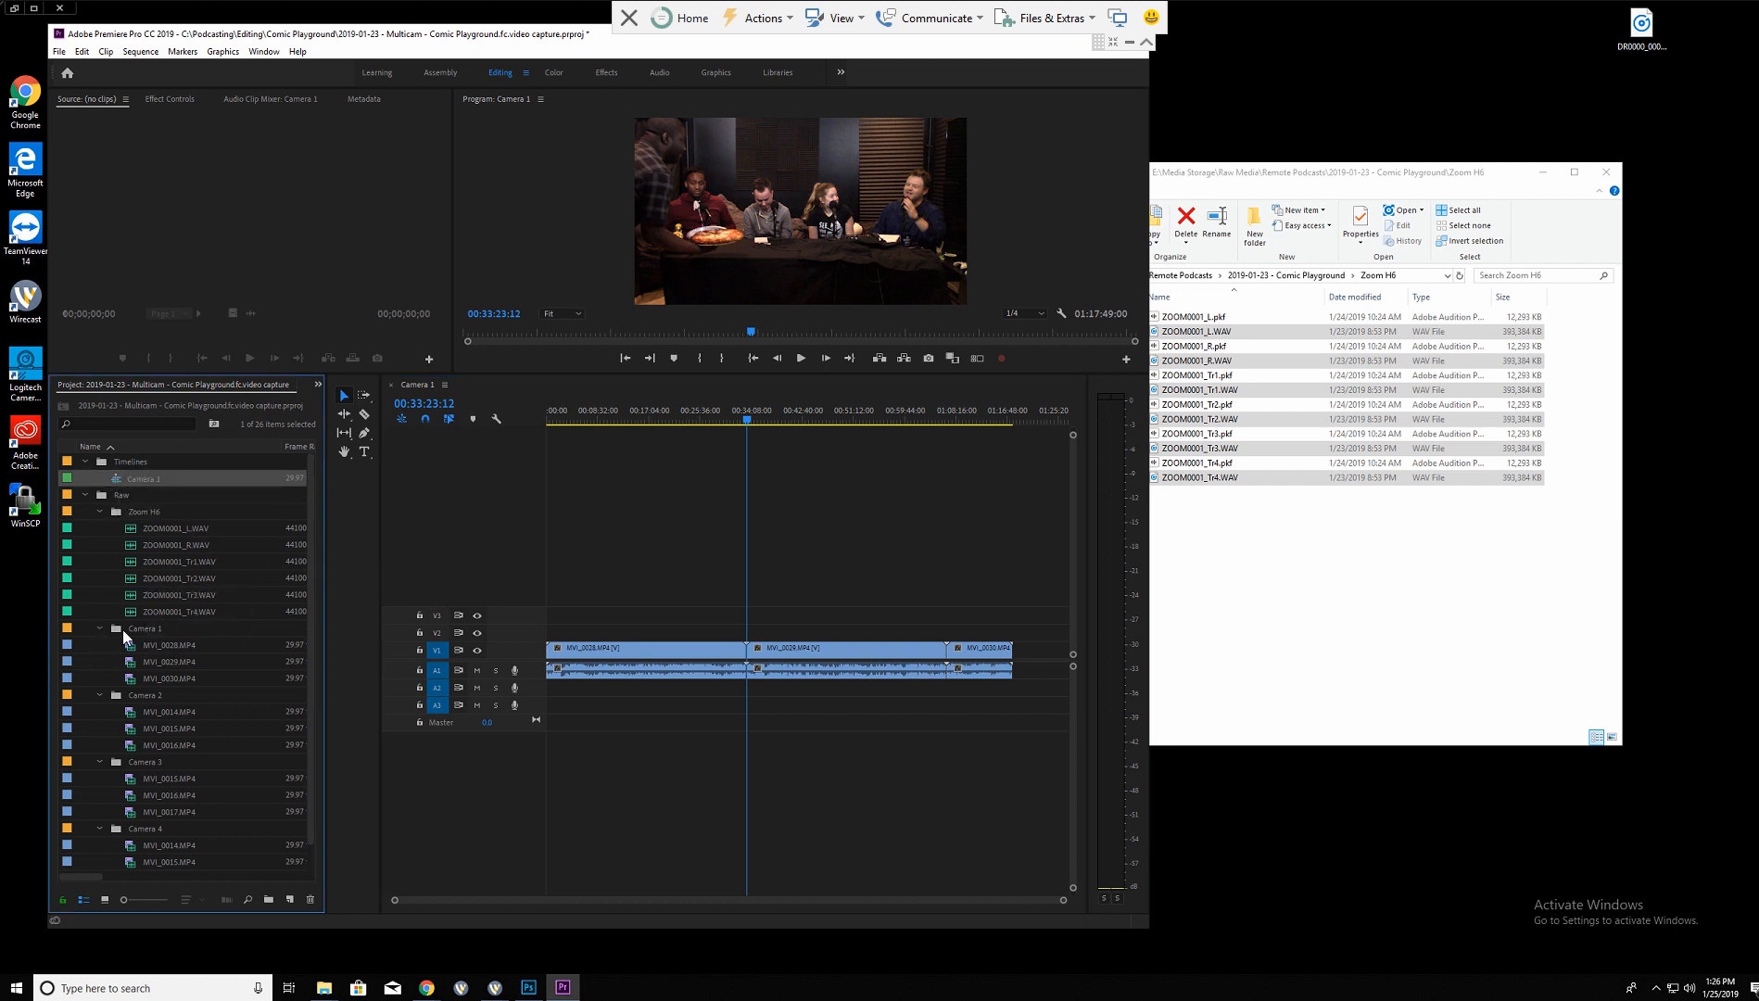
click(390, 385)
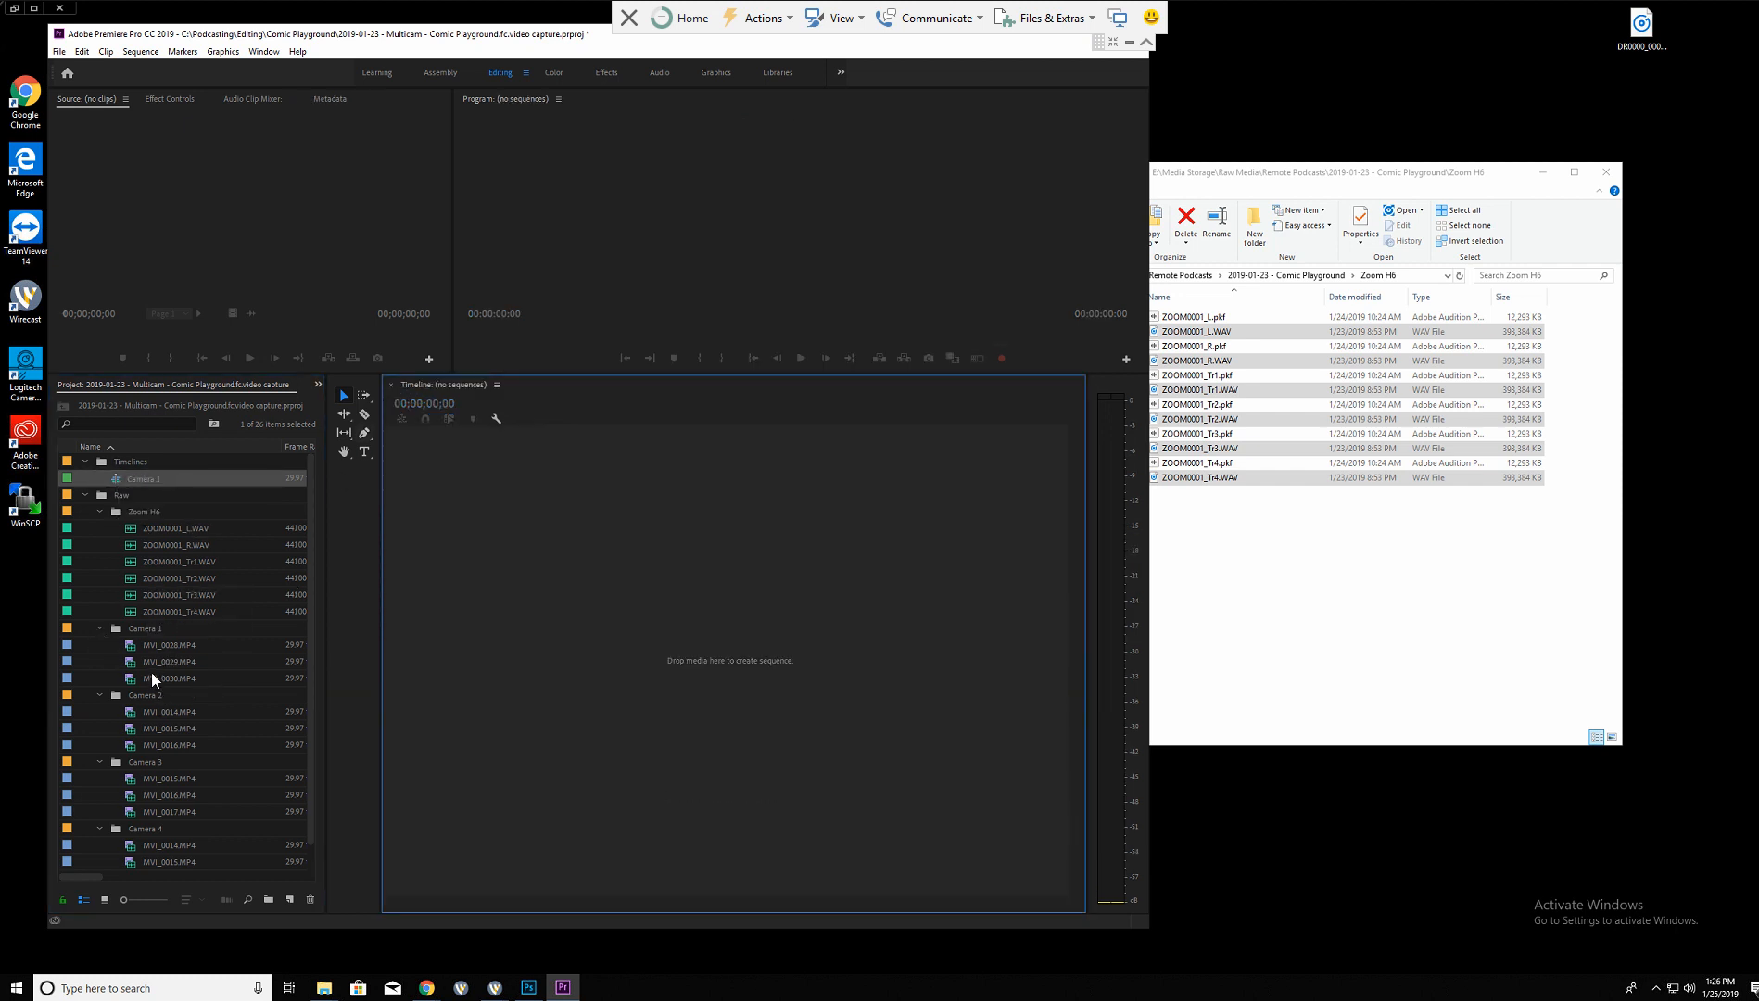
click(100, 627)
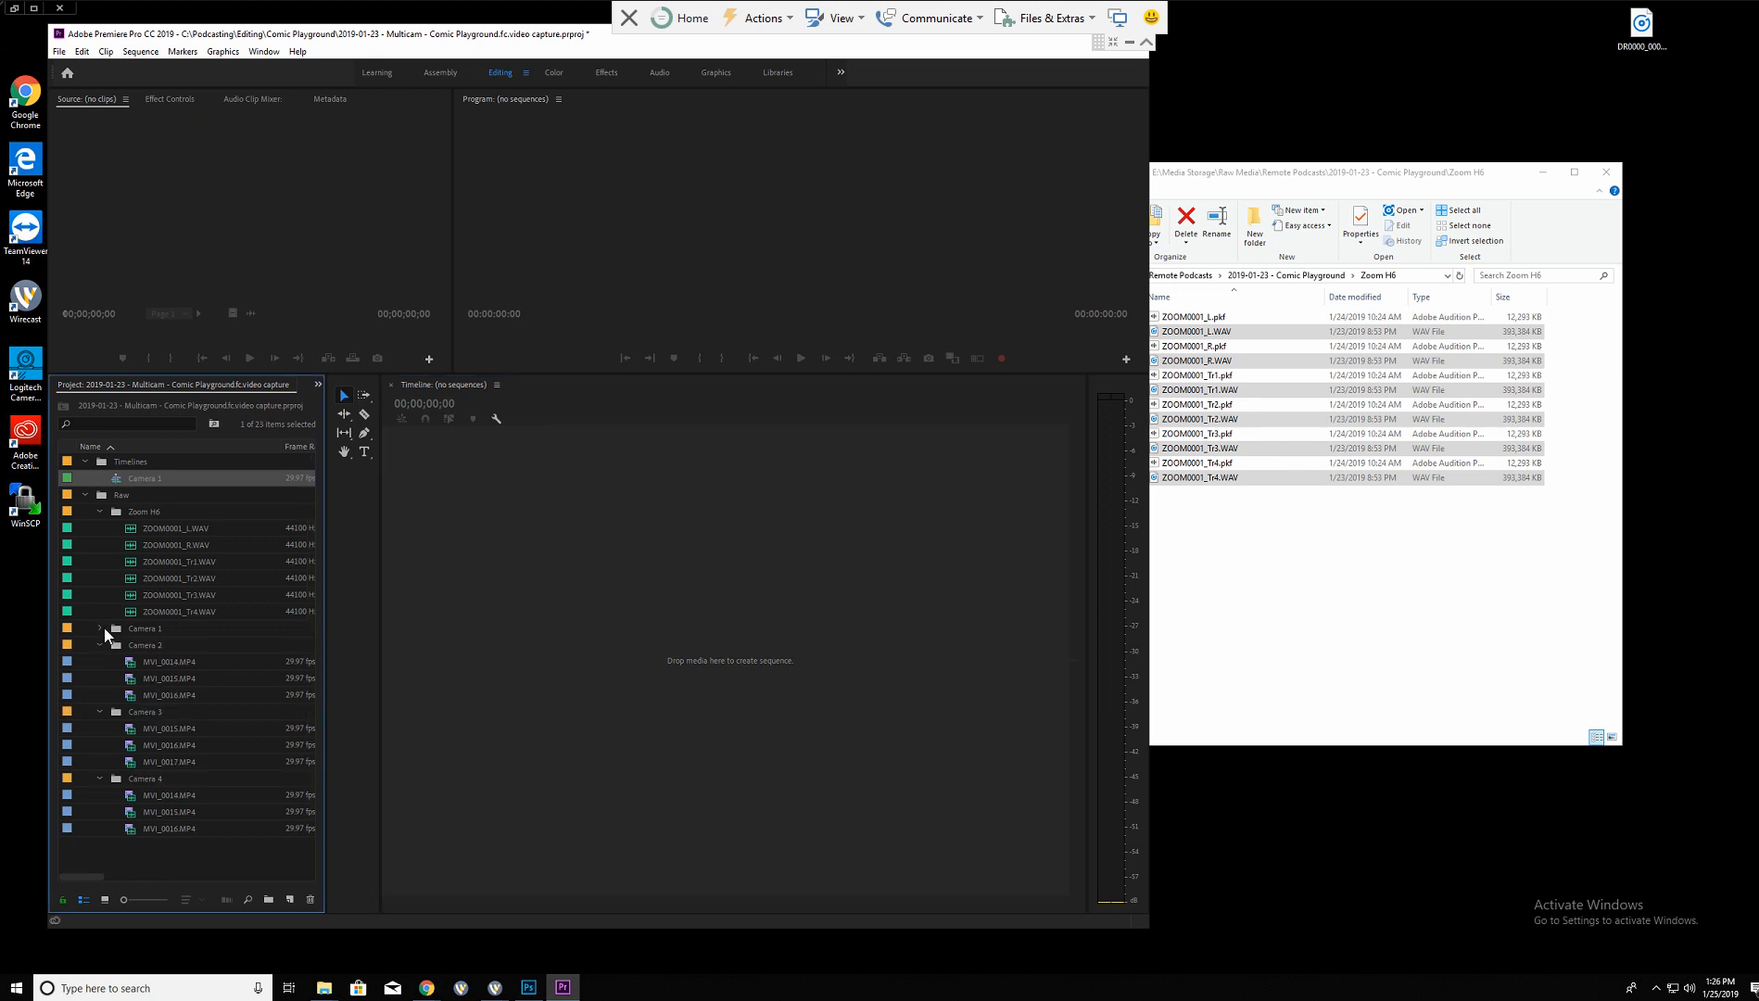
Create a sequence from MVI_0014.MP4 in the Camera 2 bin and append MVI_0015.MP4 and MVI_0016.MP4 end to end.
drag(154, 657, 634, 631)
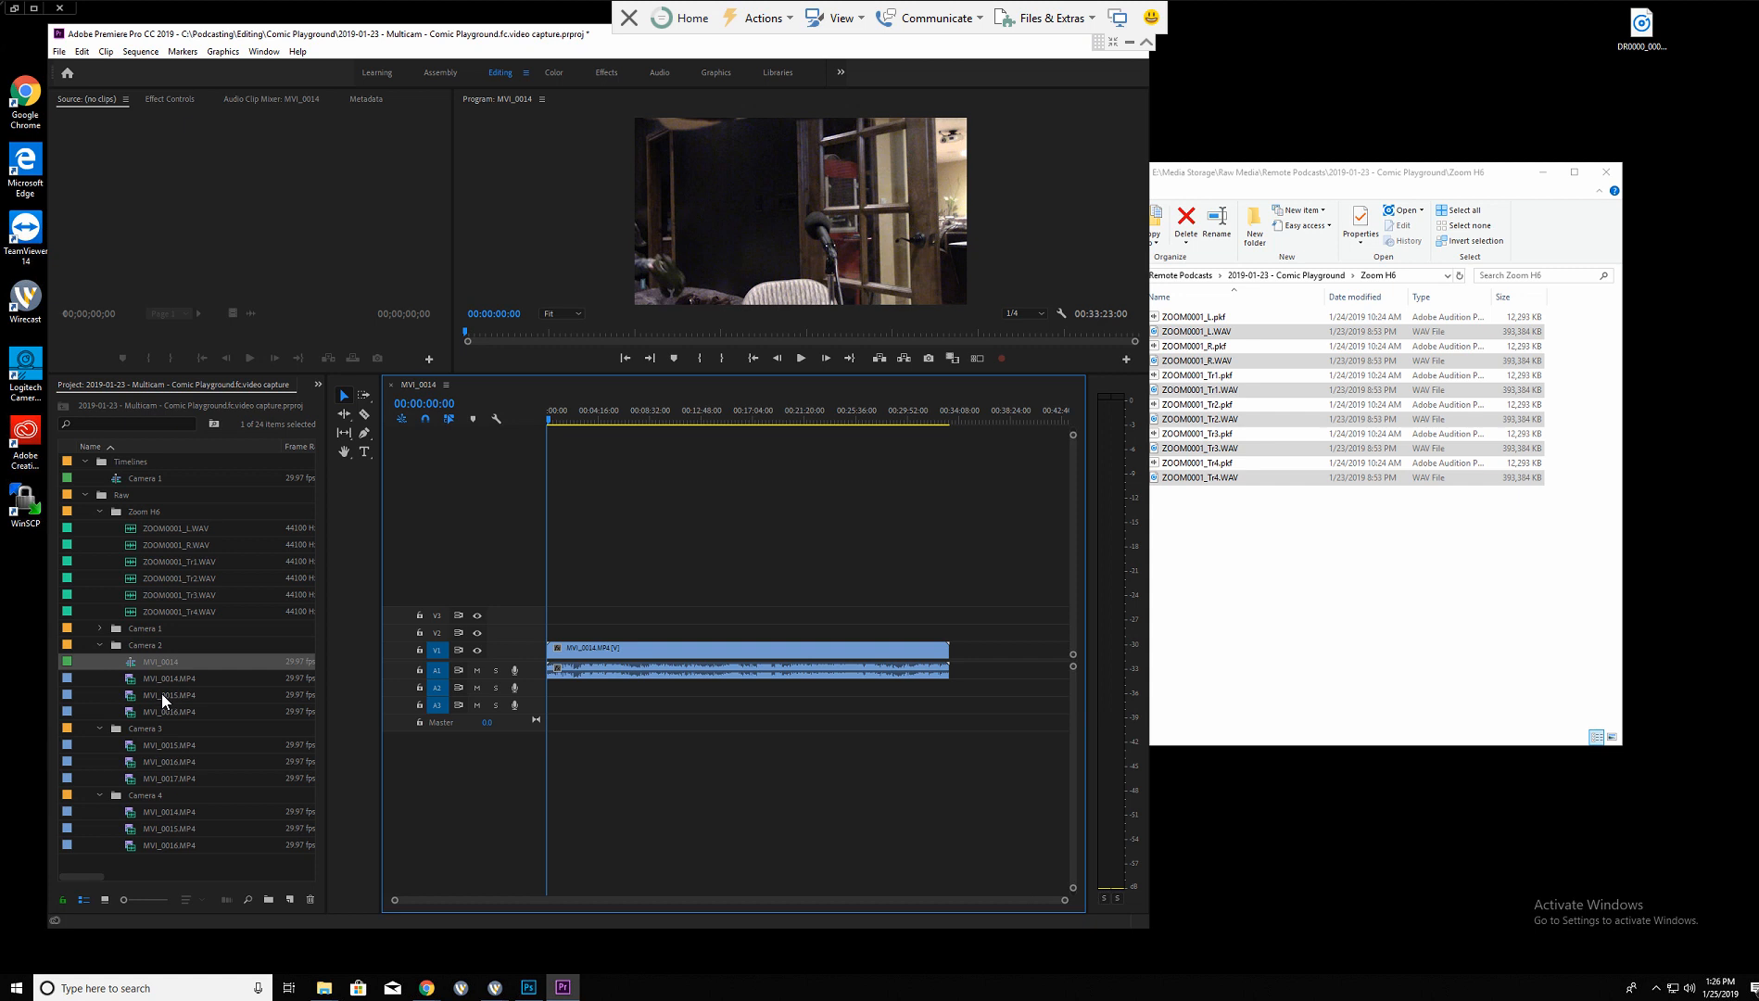
drag(160, 692, 964, 674)
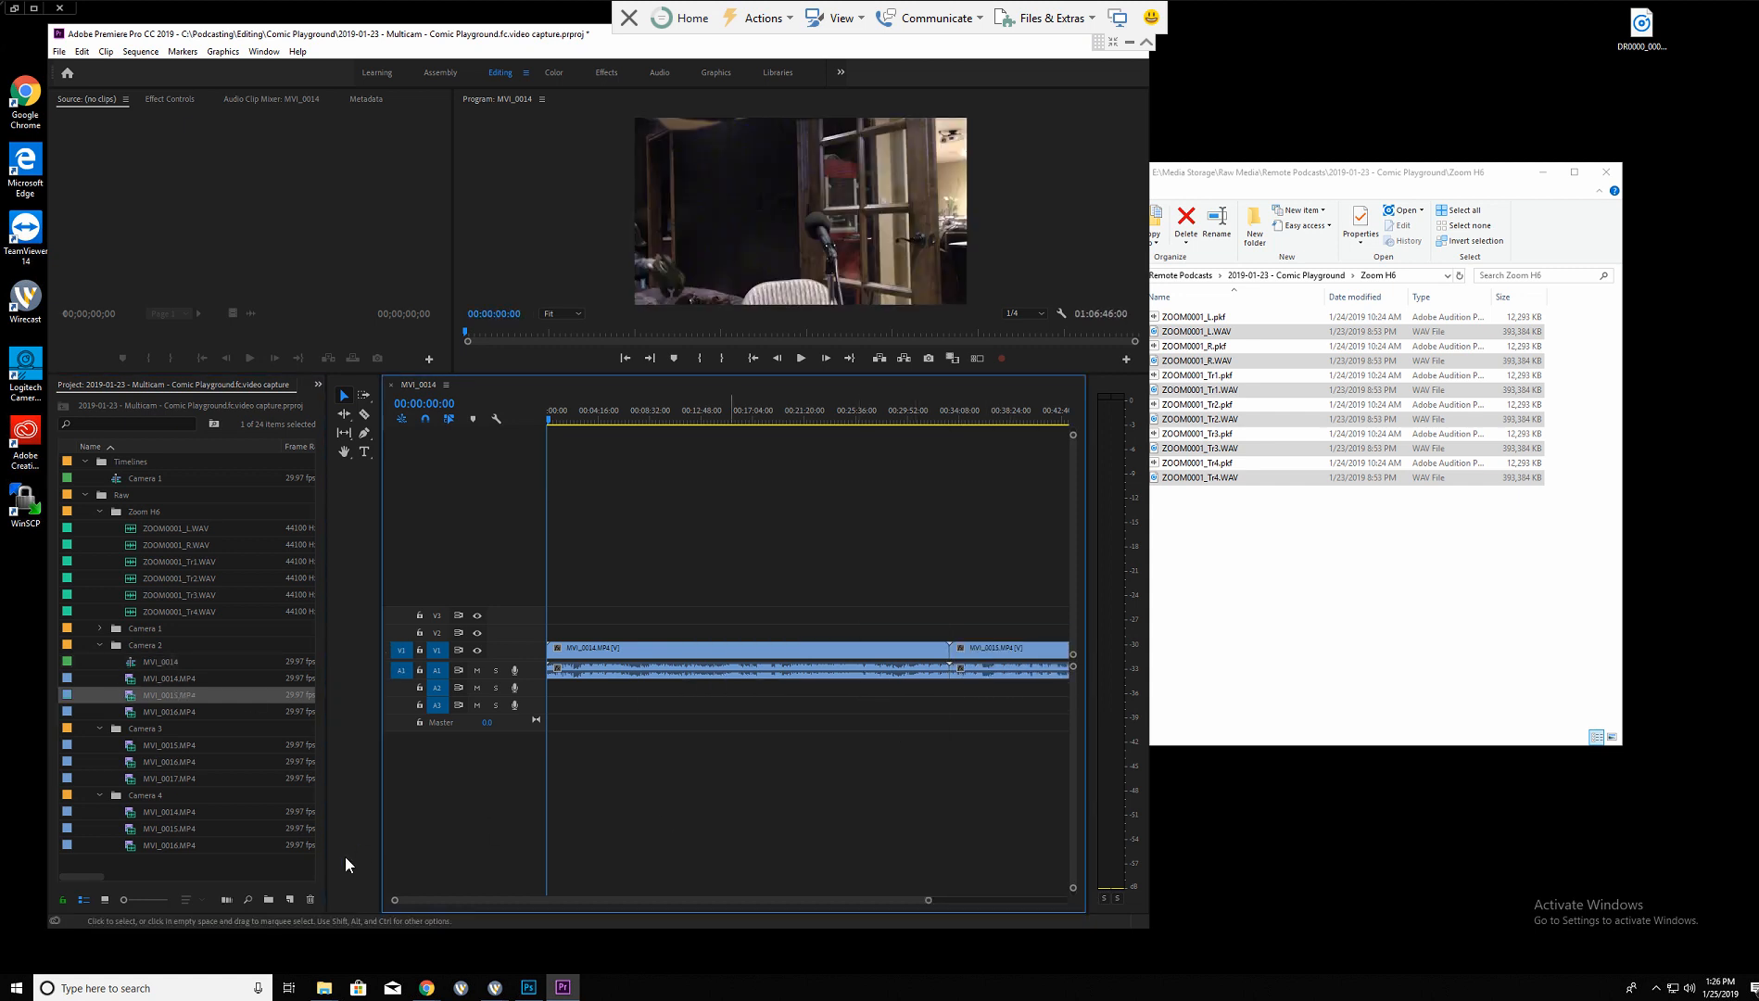
drag(927, 903, 1065, 900)
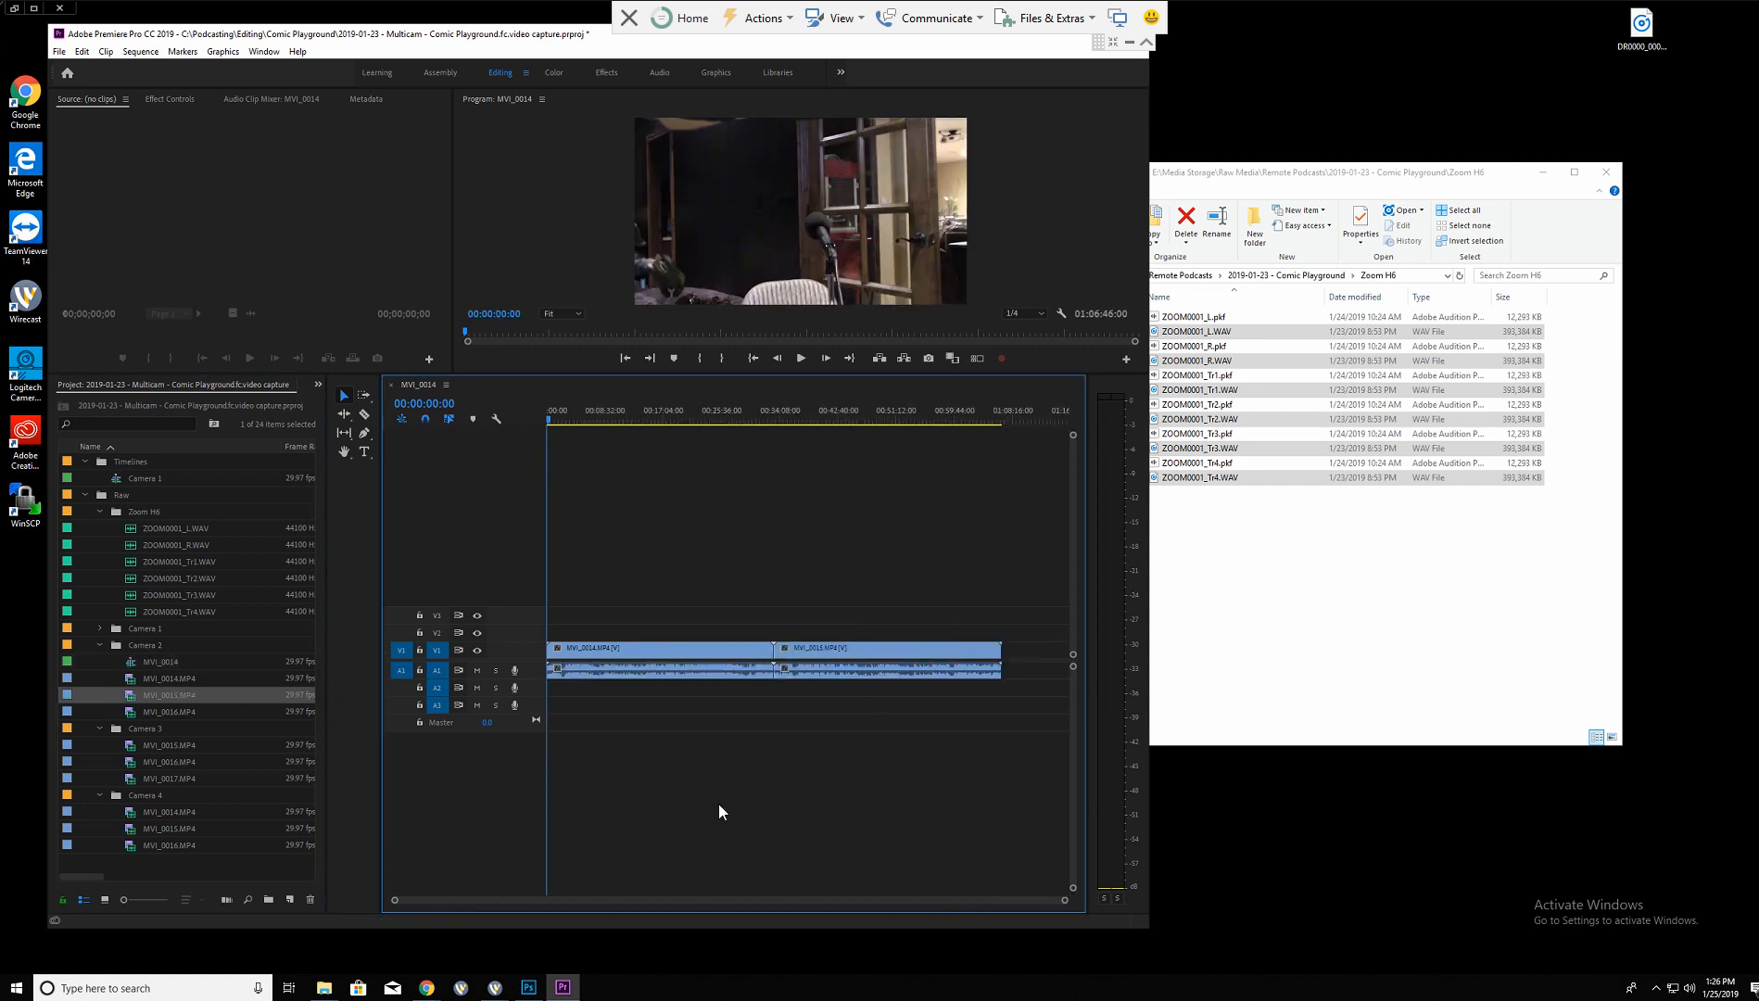
drag(163, 711, 1010, 666)
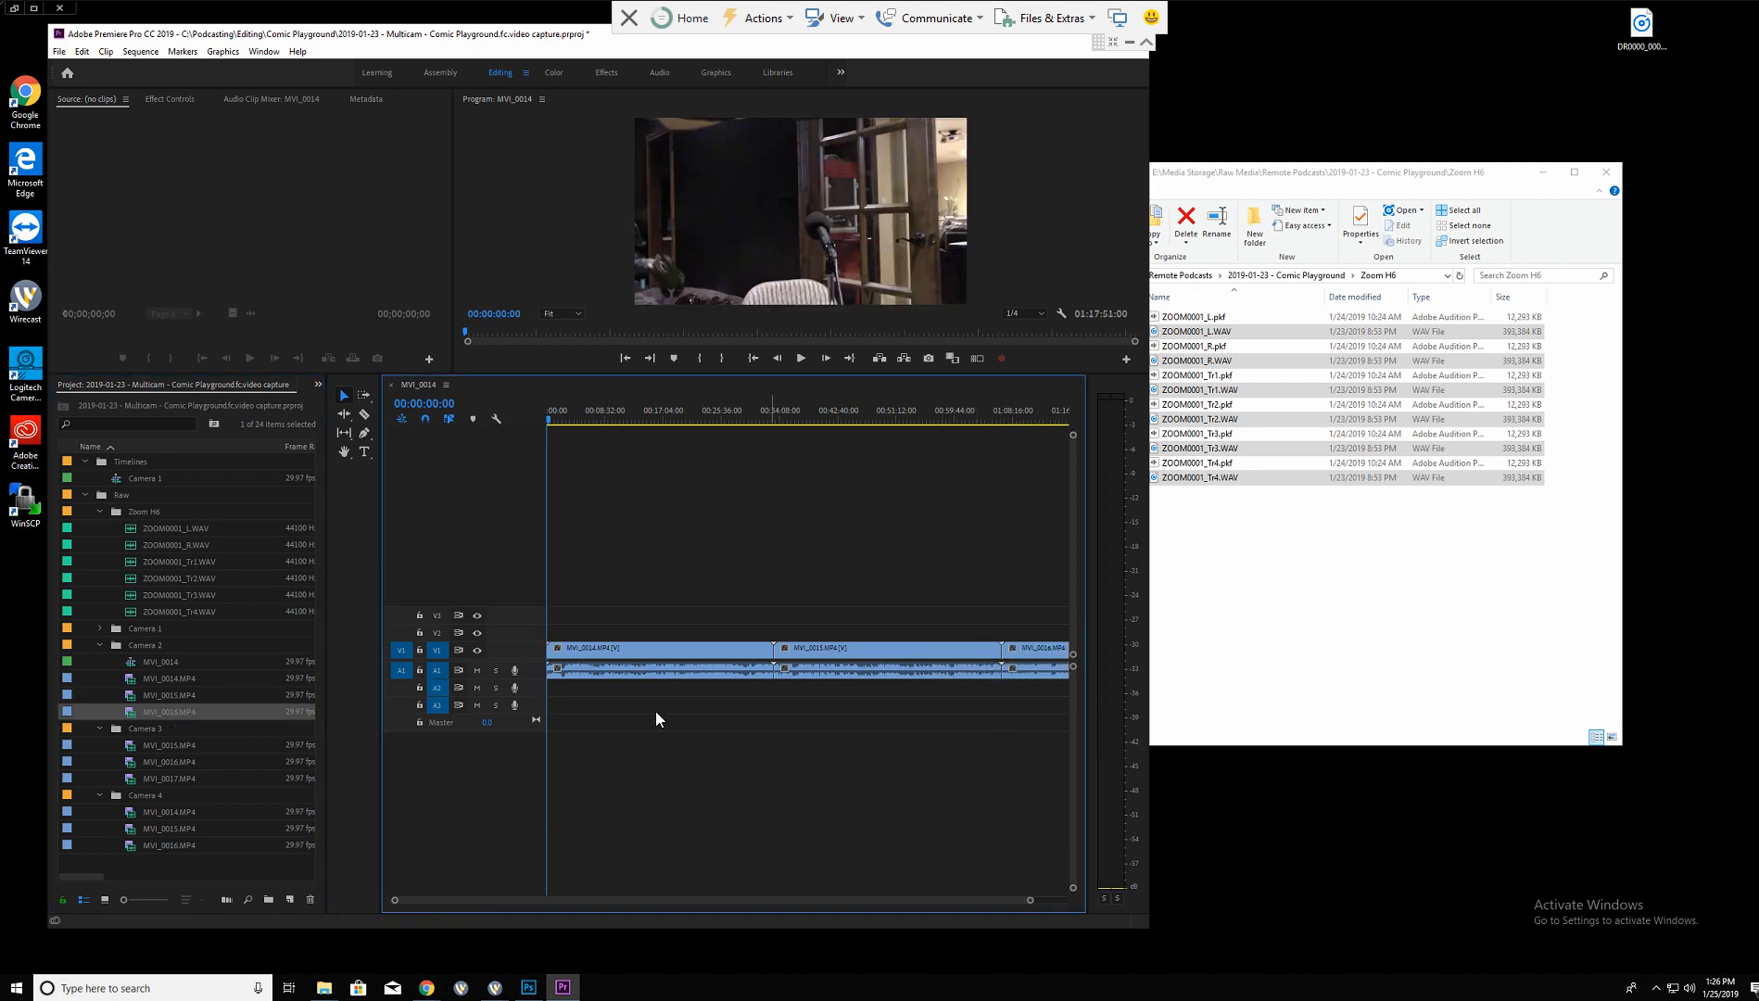
Rename the MVI_0014 sequence as Camera 2 and move it into the Timelines bin.
click(137, 658)
click(161, 659)
text(Ca)
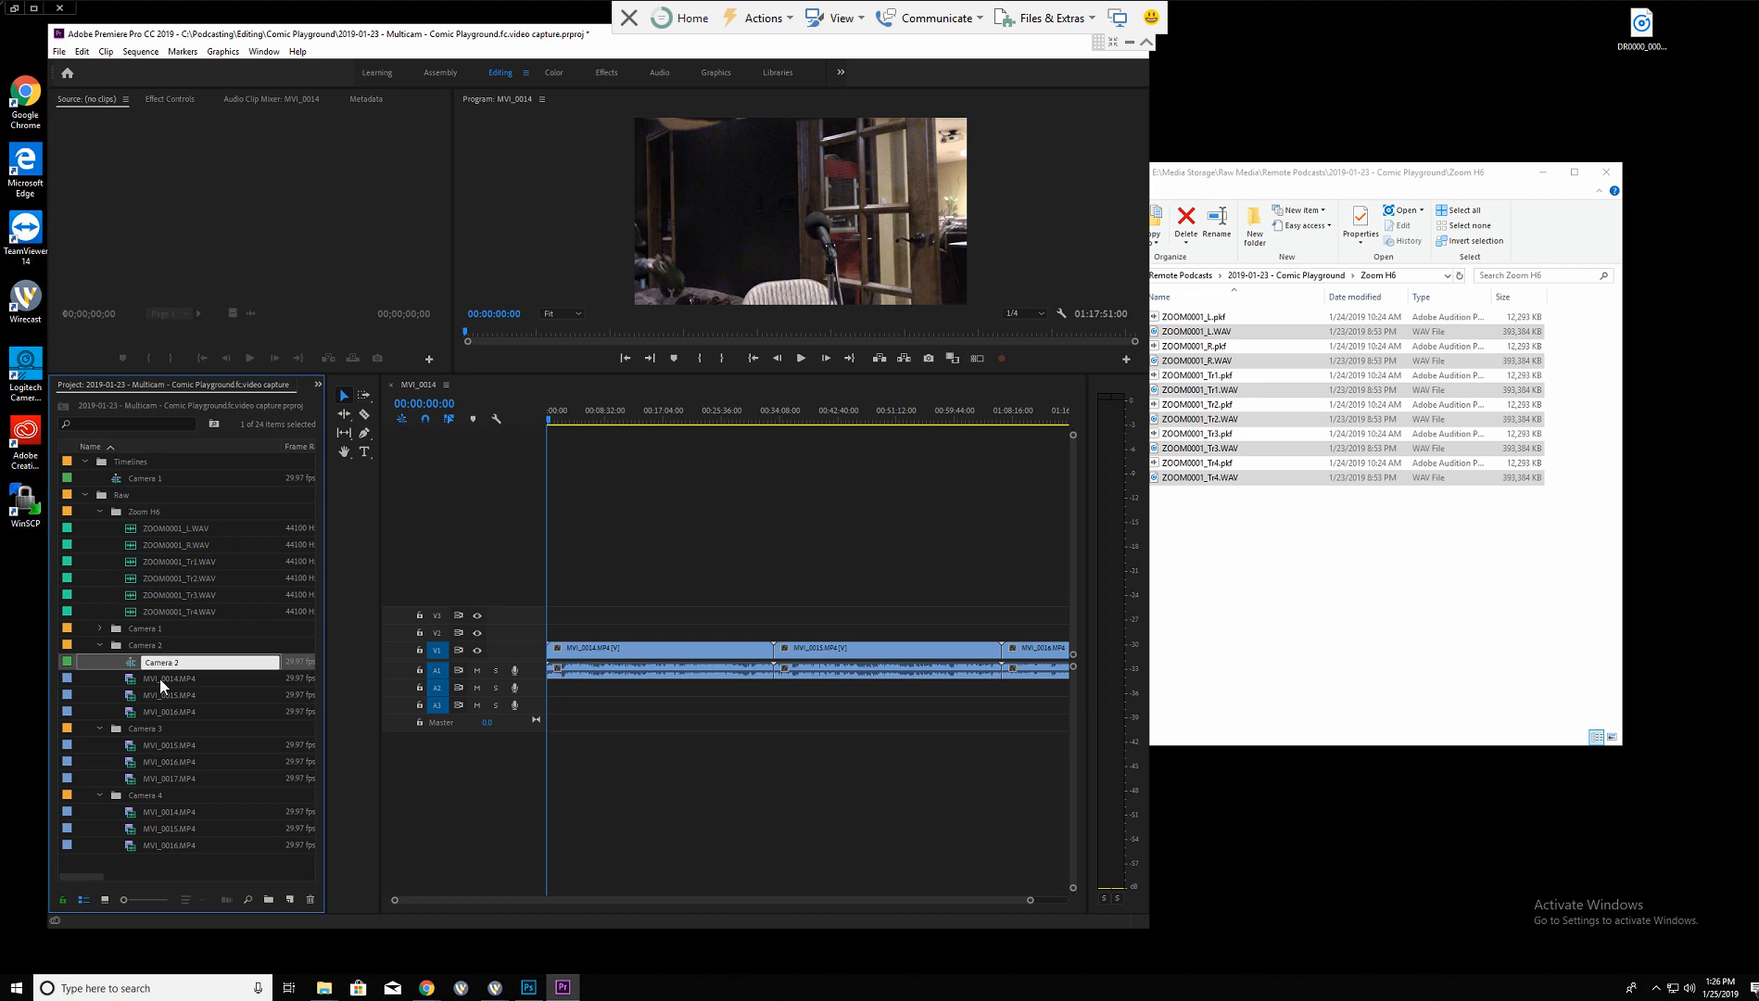
text(mera 2)
key(Return)
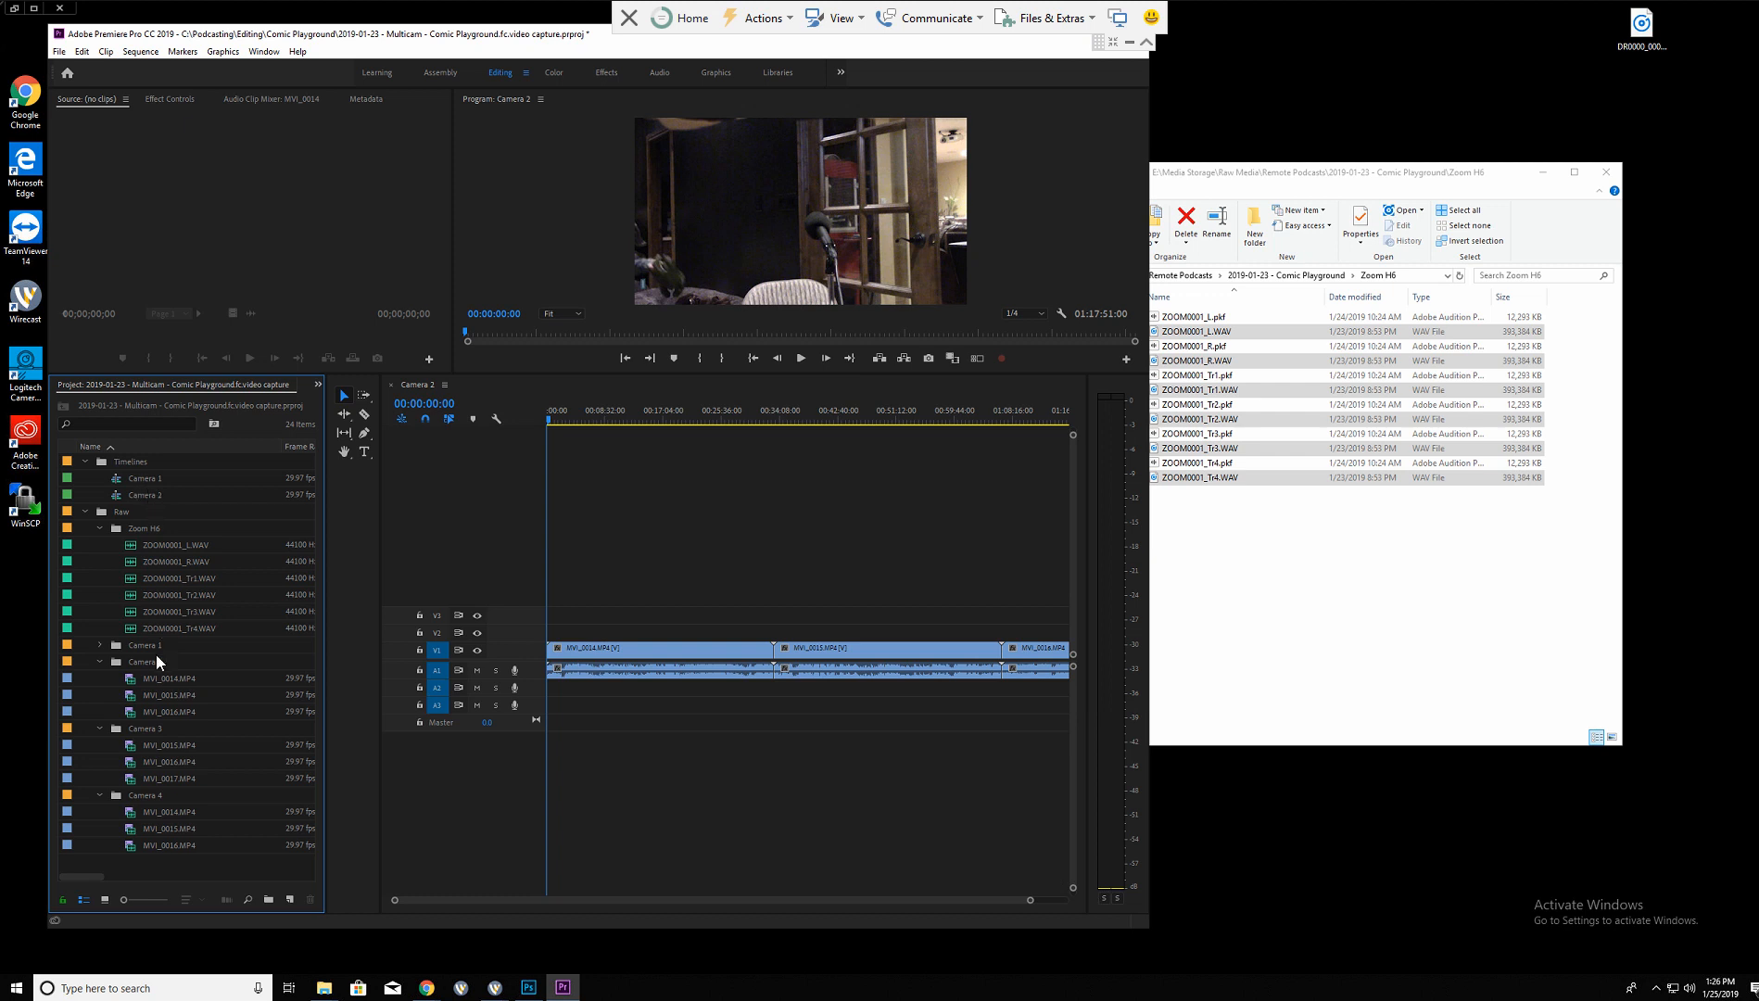
click(99, 662)
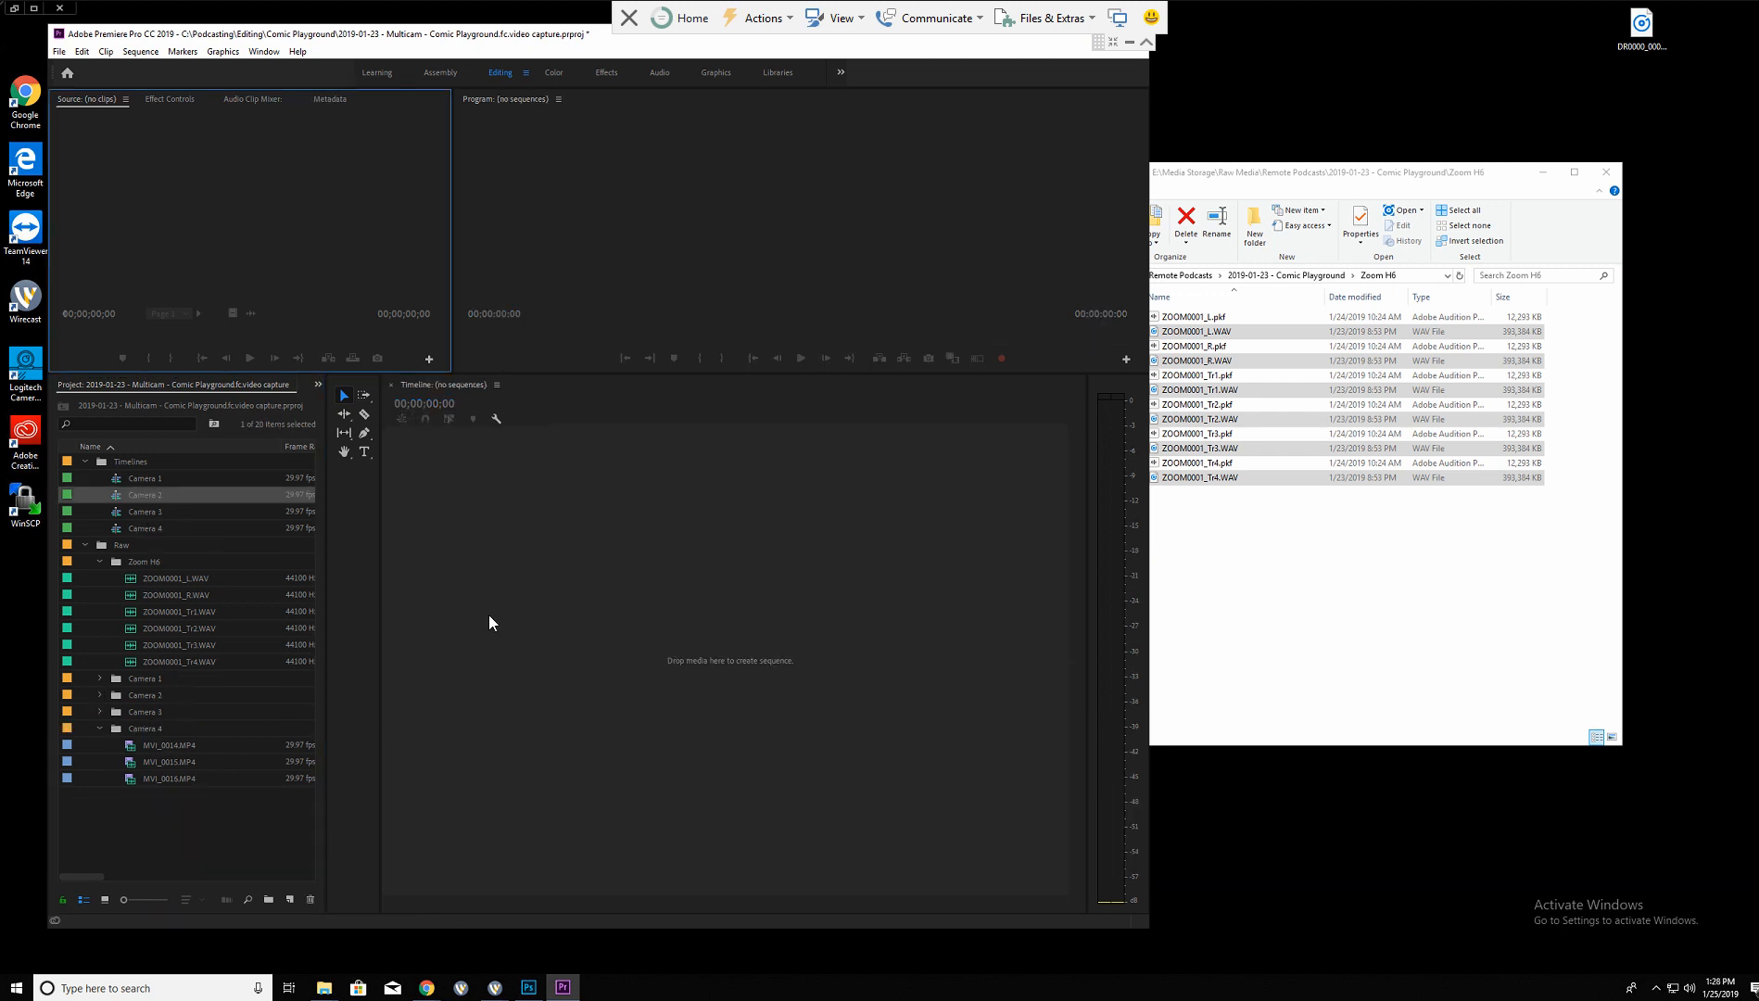
Collapse the Camera 4 bin and leave the Zoom H6 and Camera 1 bins expanded.
click(146, 476)
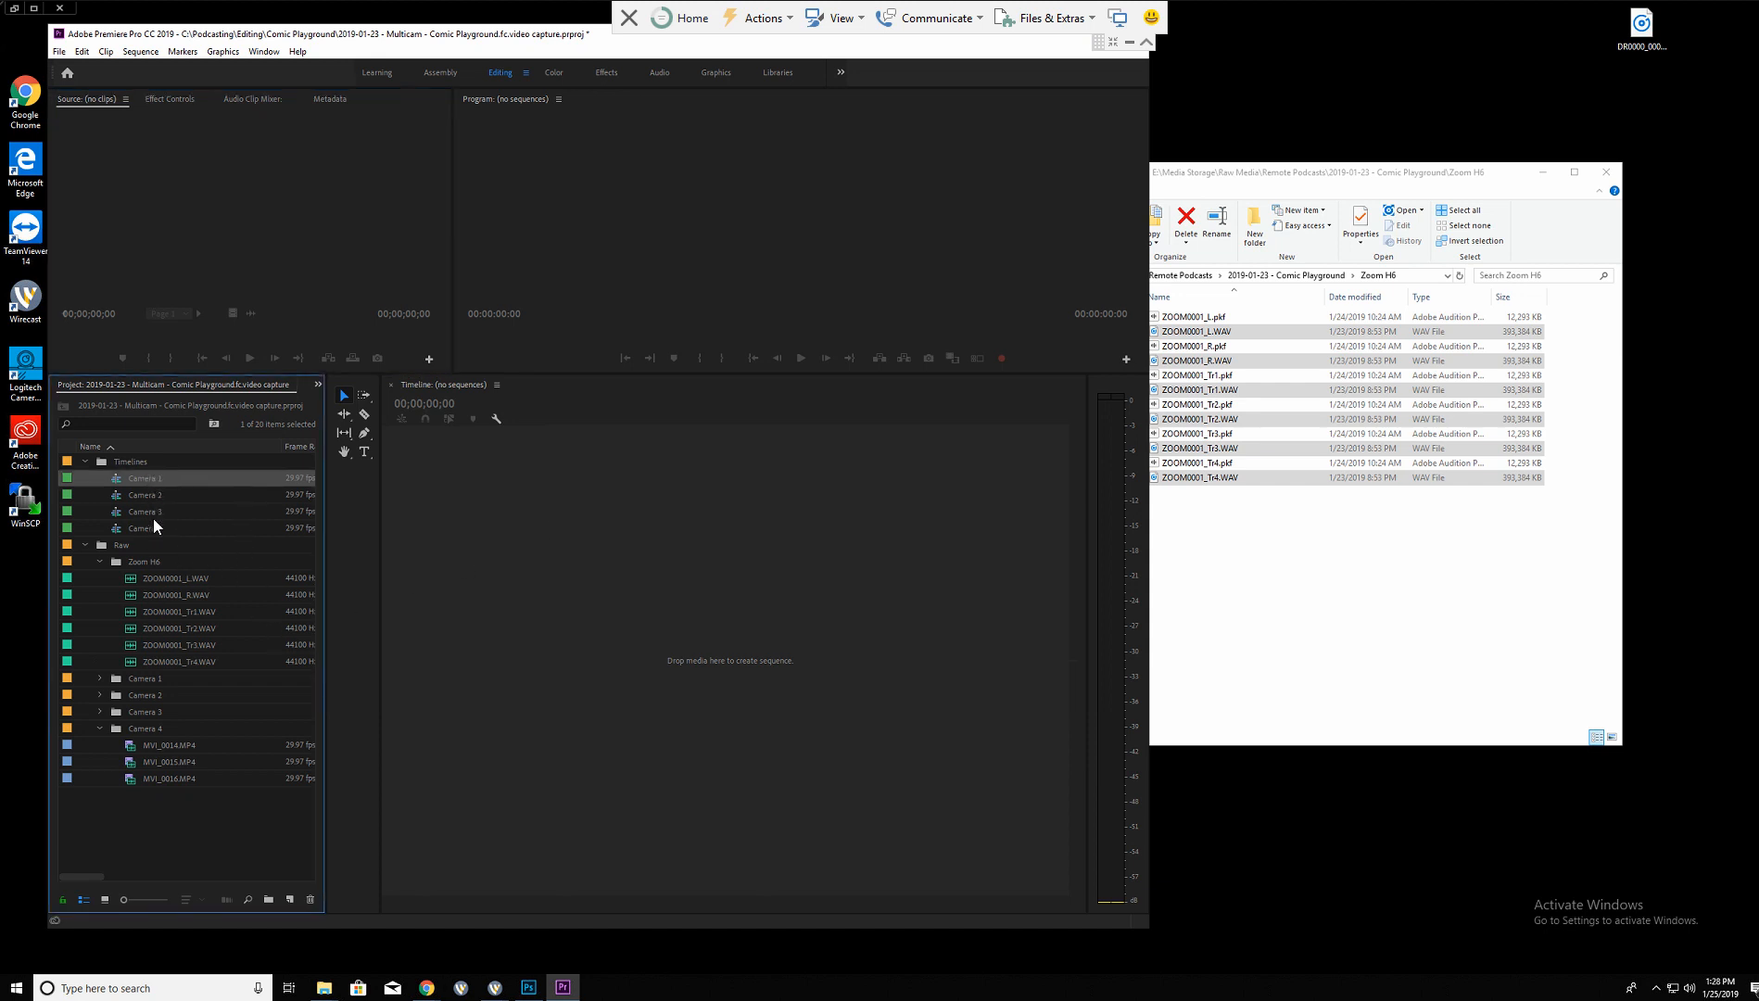
click(100, 561)
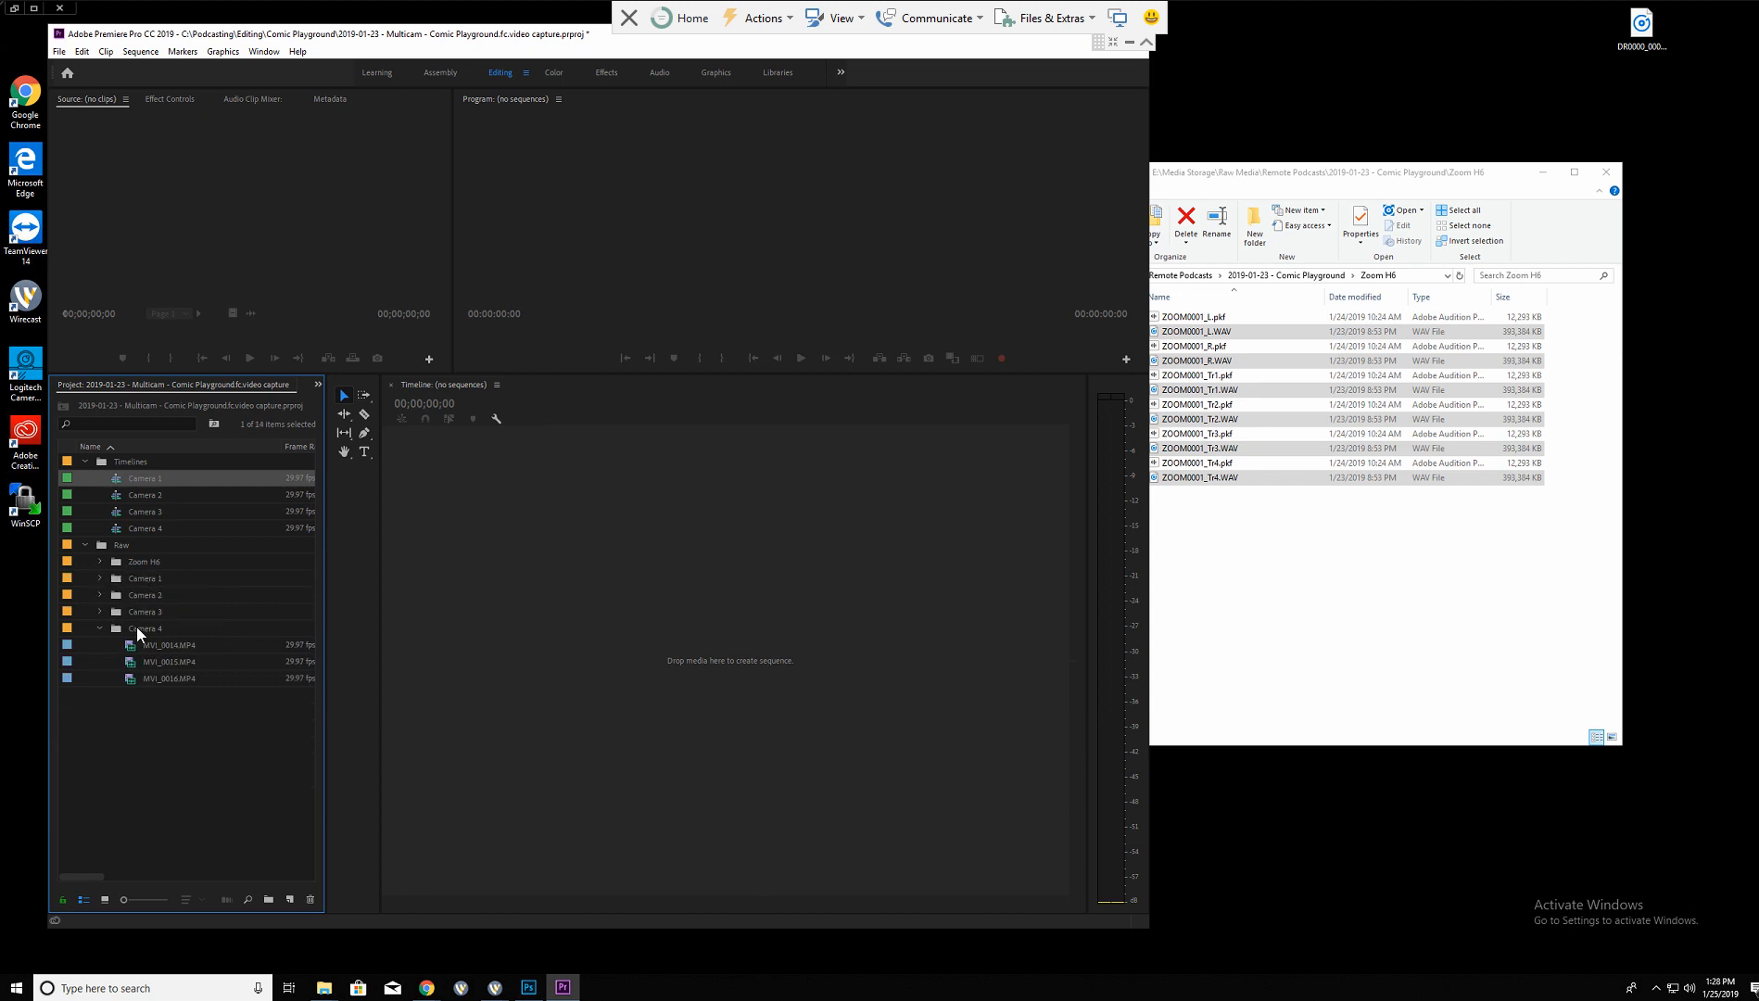
click(100, 628)
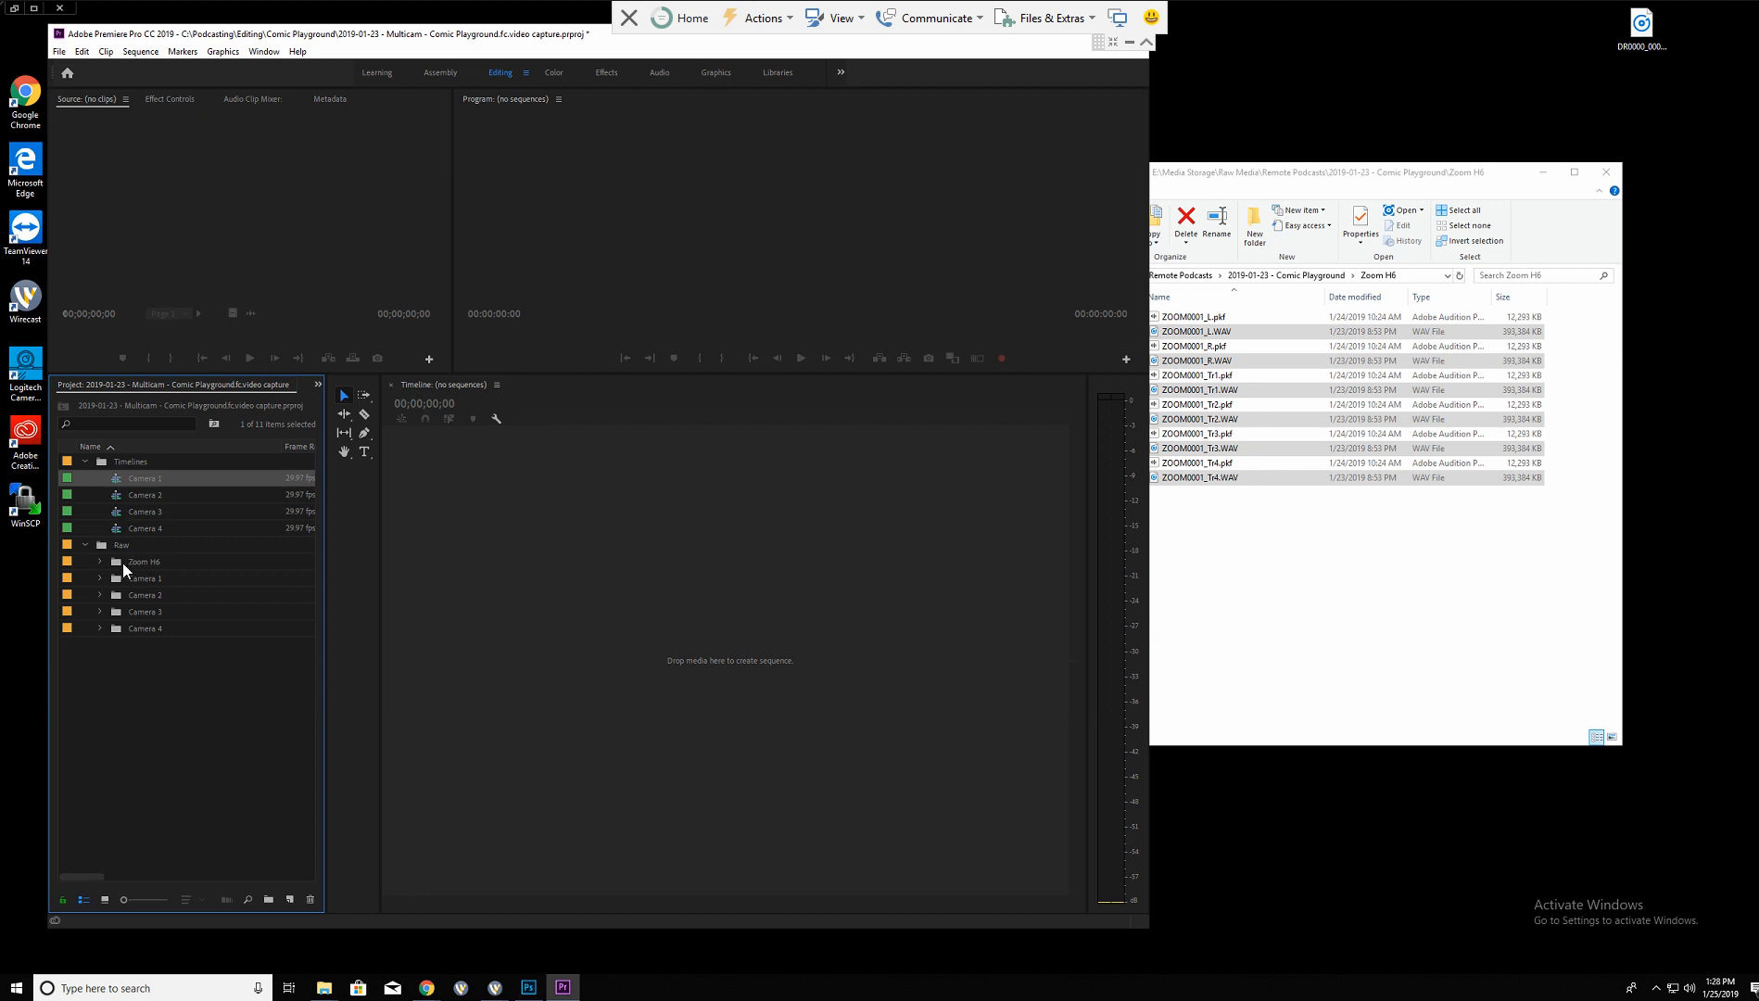
click(122, 561)
click(100, 561)
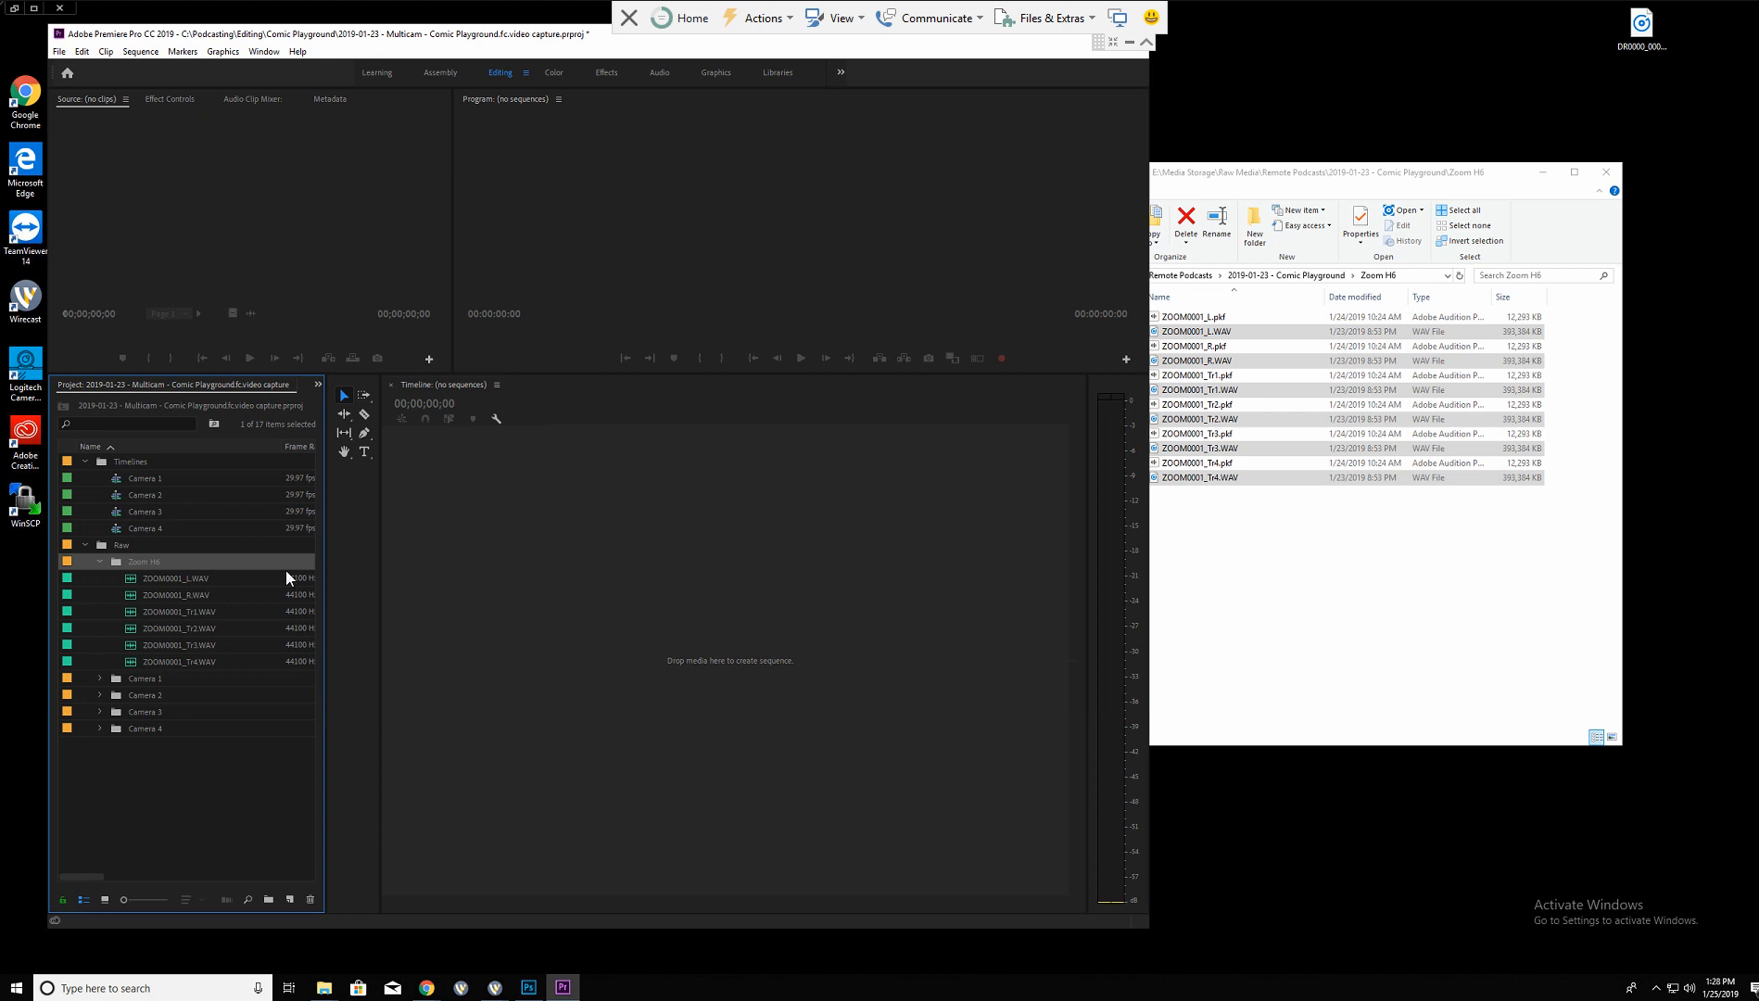
click(100, 679)
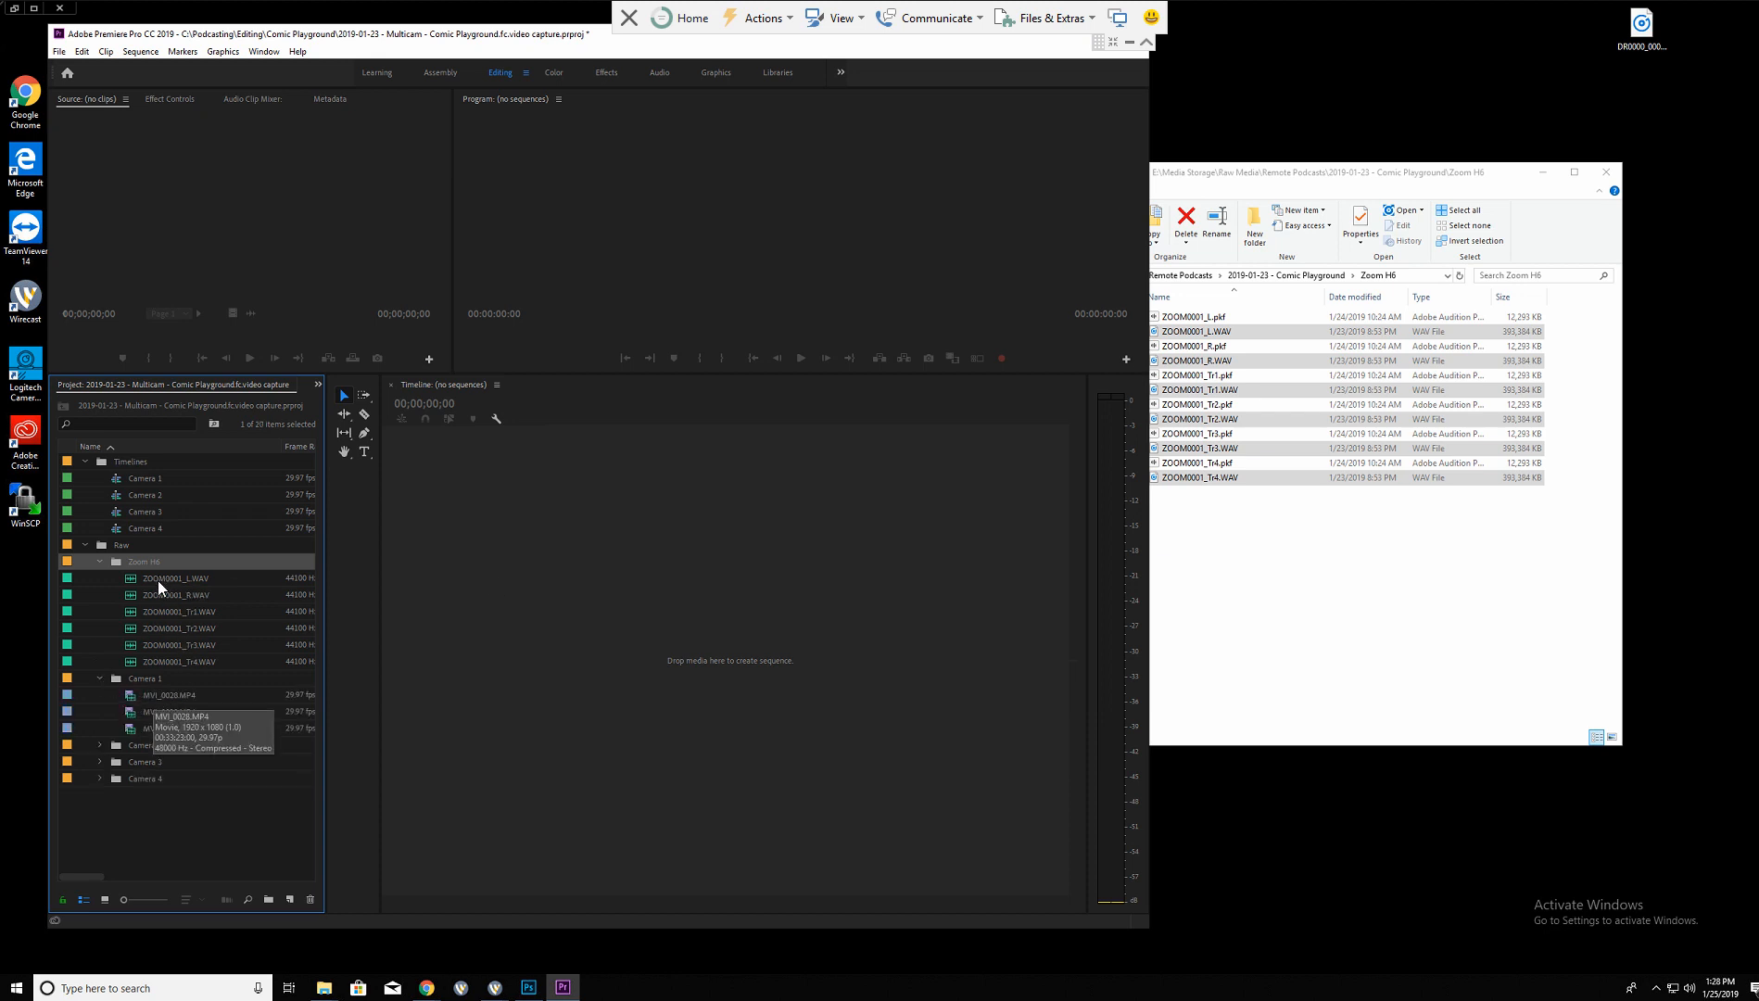
drag(159, 578, 495, 640)
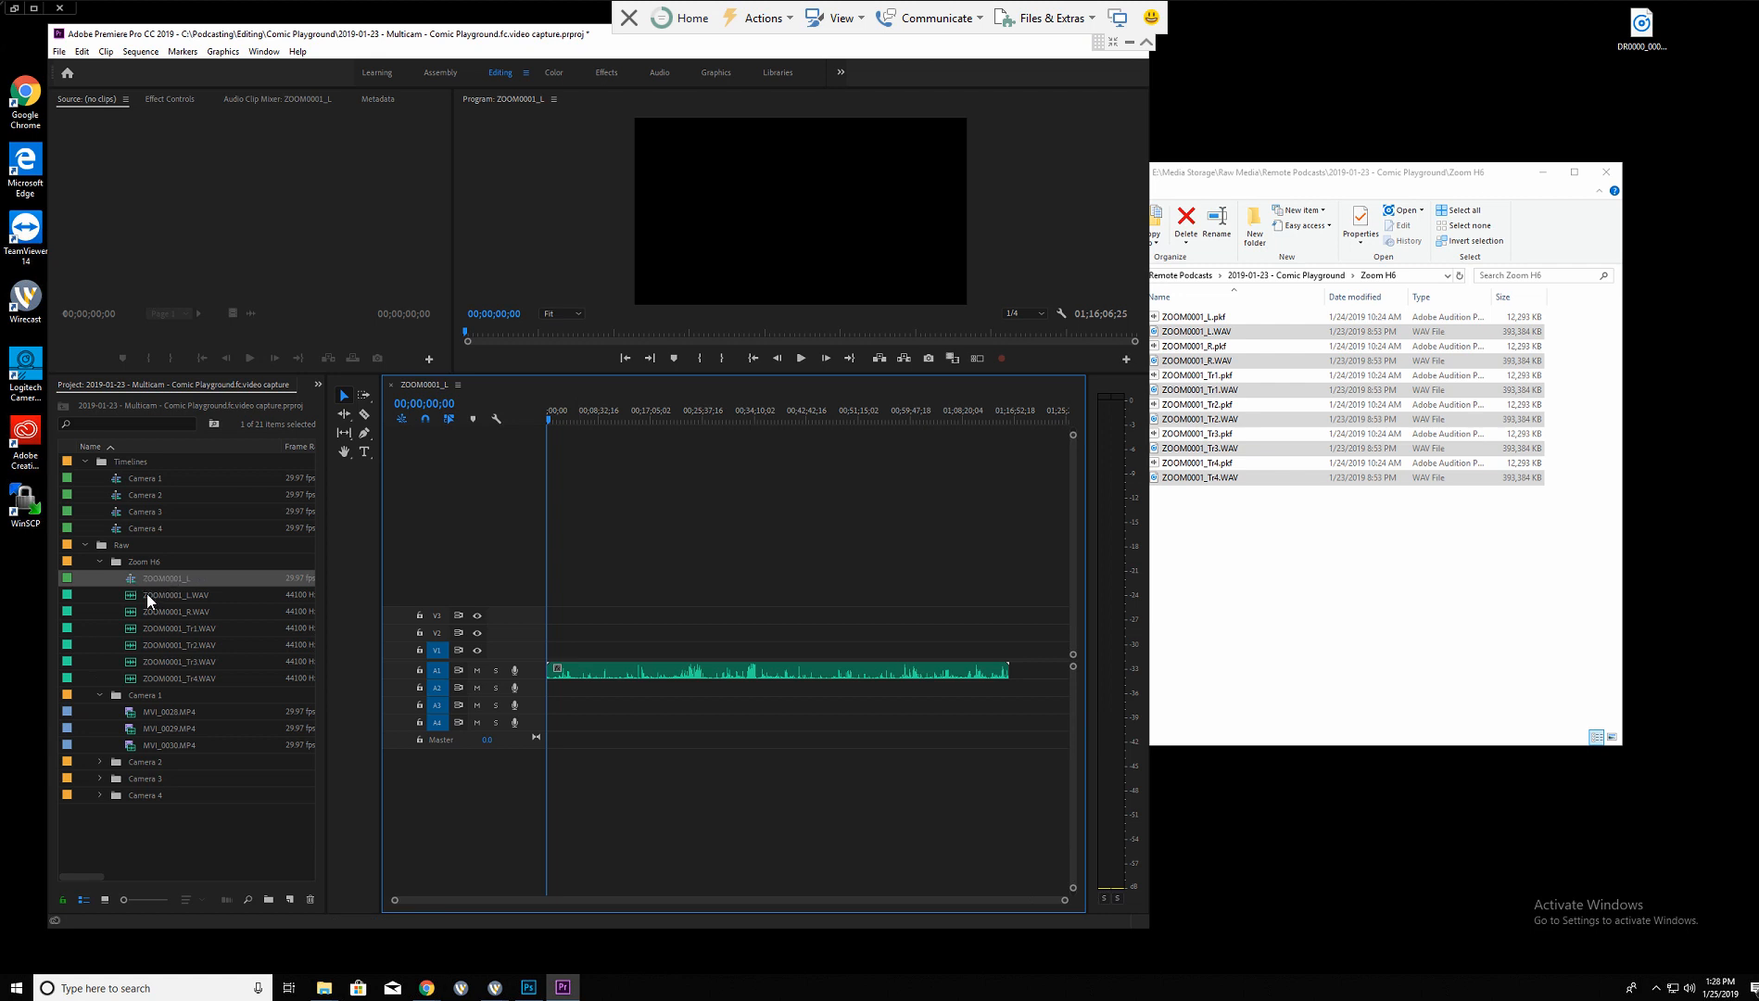
click(392, 387)
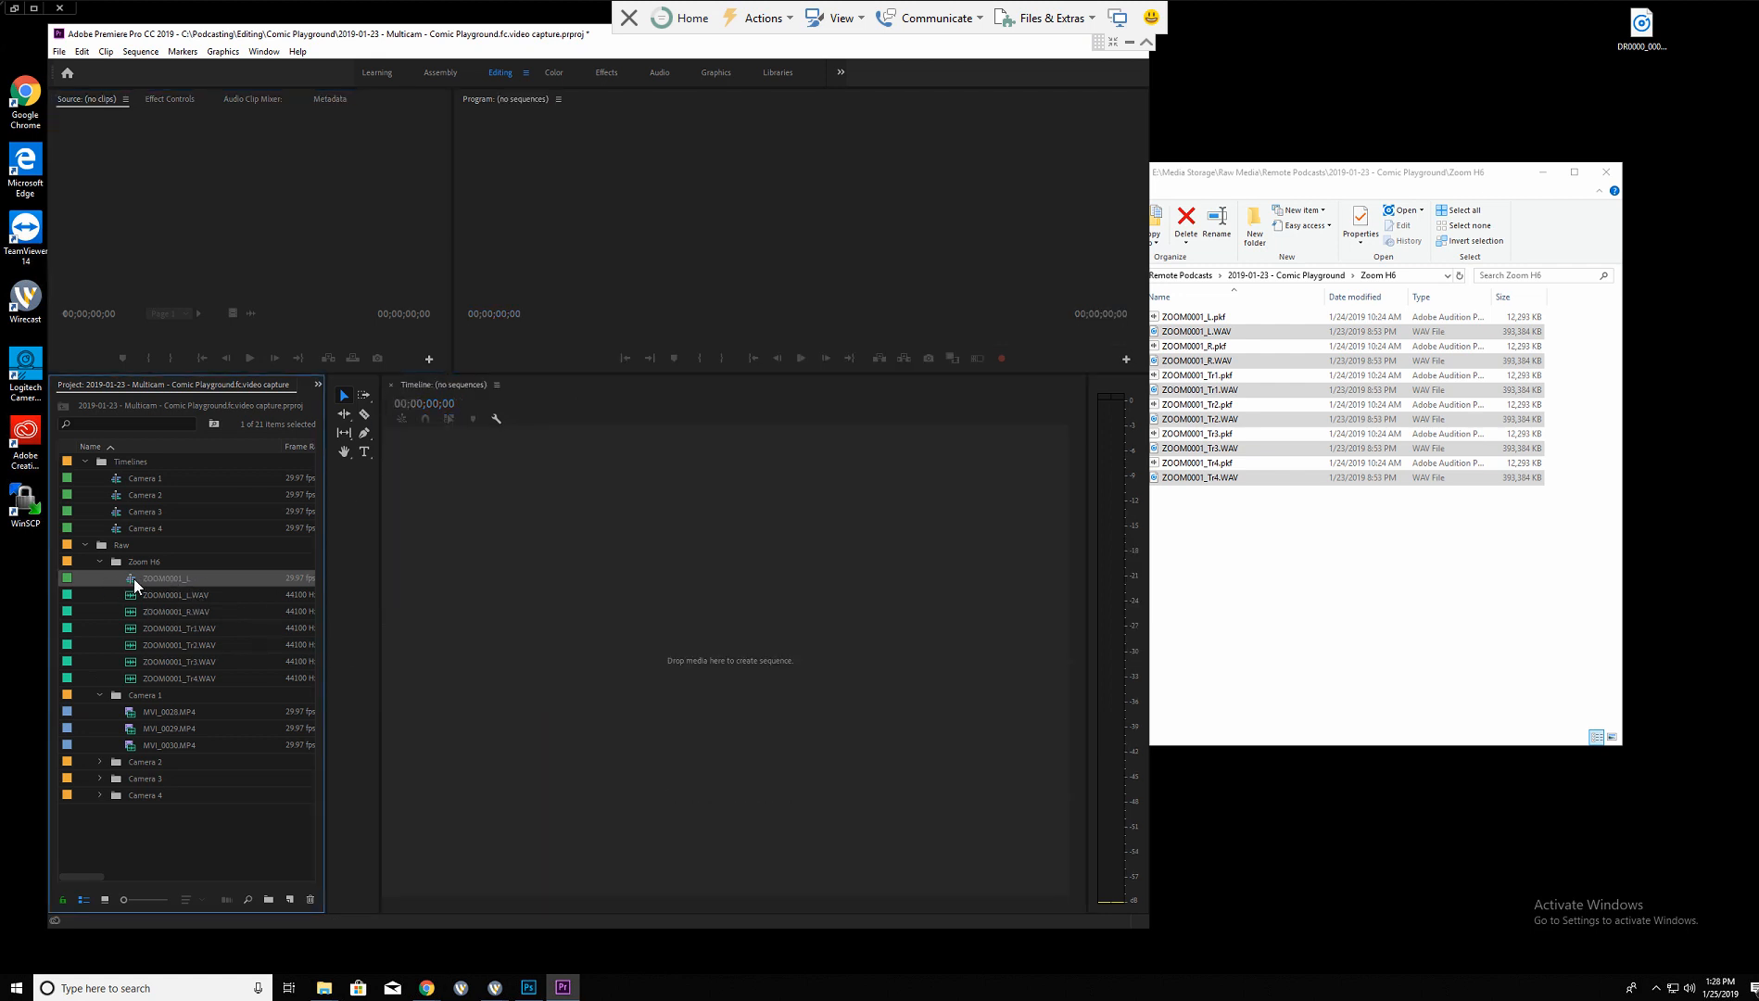
key(Delete)
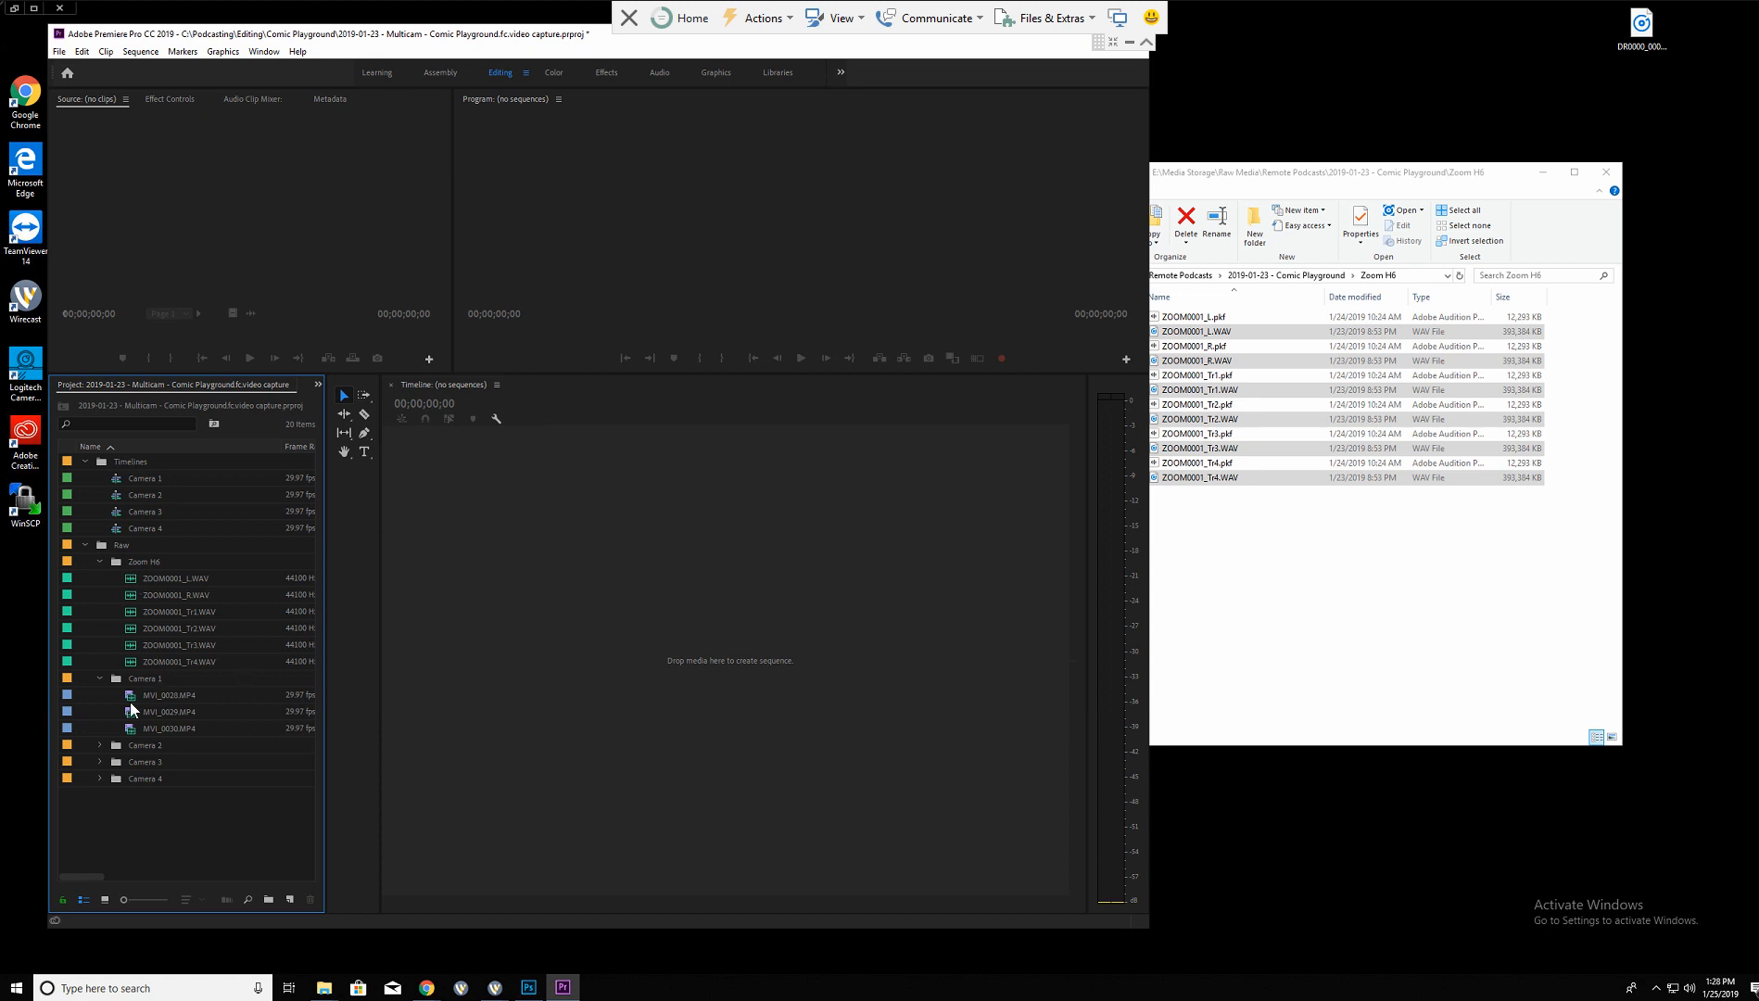
Create a sequence from MVI_0028.MP4 in the Camera 1 bin and delete the clip from its timeline.
drag(128, 692, 469, 619)
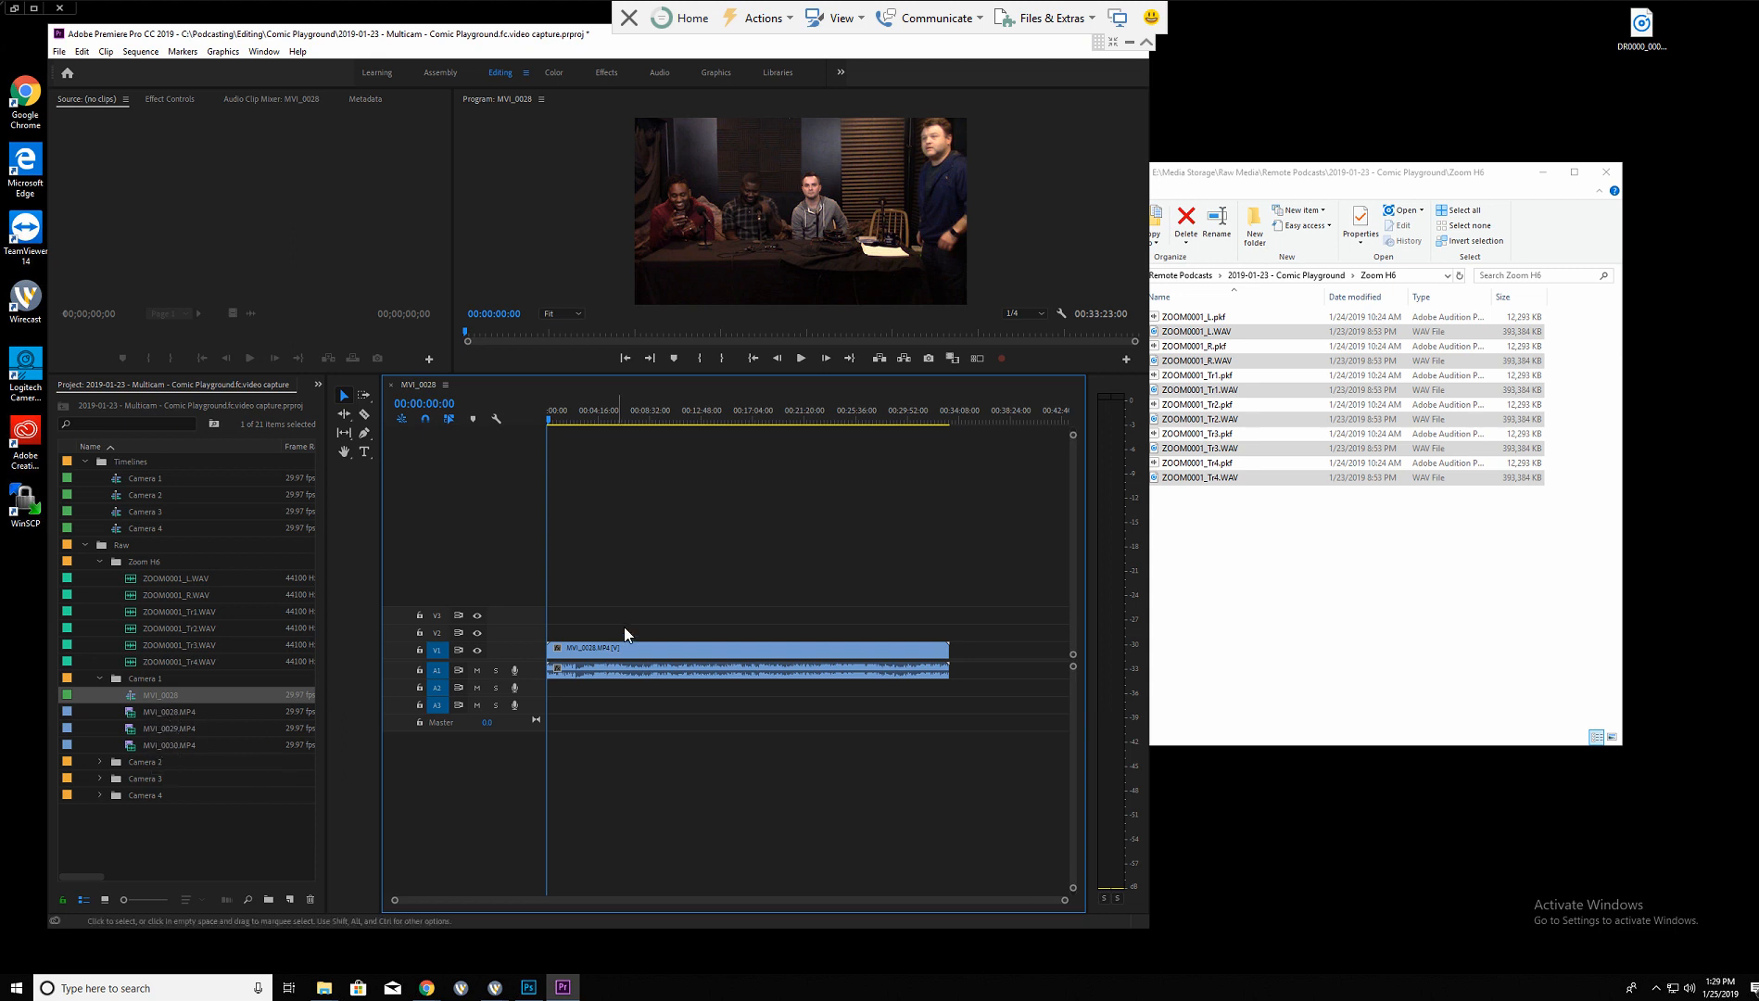
click(643, 650)
key(Delete)
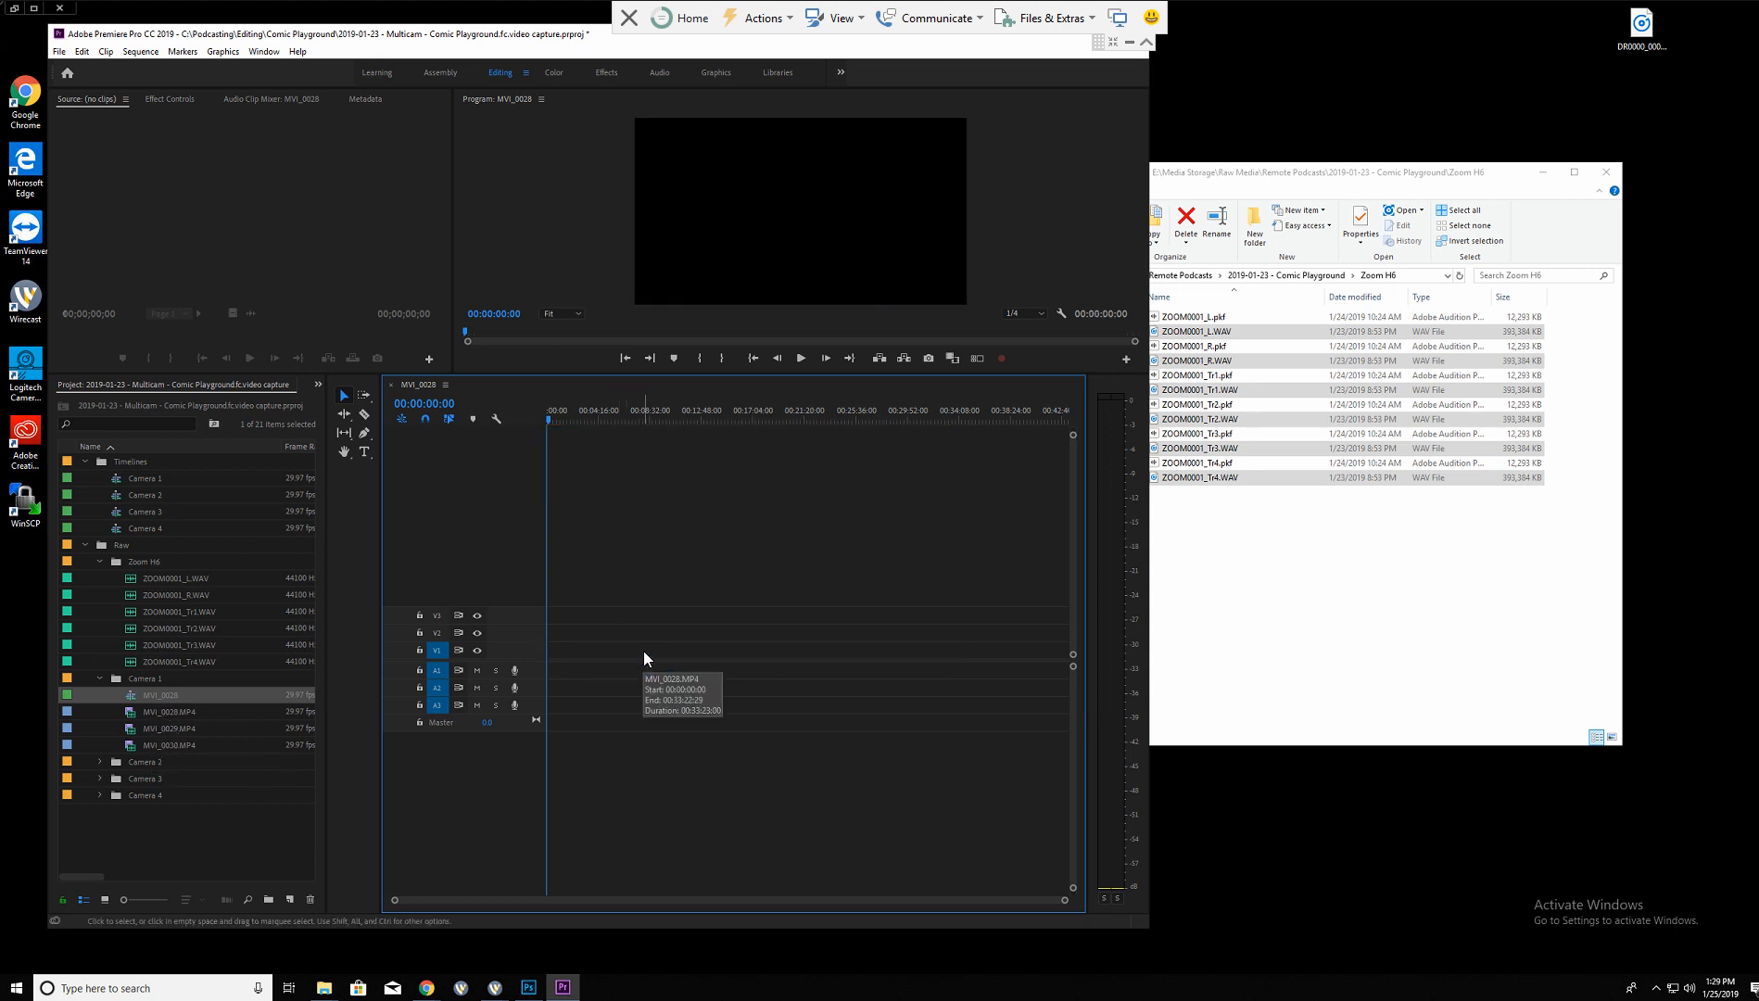
Stack ZOOM0001_L, ZOOM0001_R and ZOOM0001_Tr1 through Tr4 on six separate audio tracks, all starting at the beginning of the empty MVI_0028 sequence.
click(145, 575)
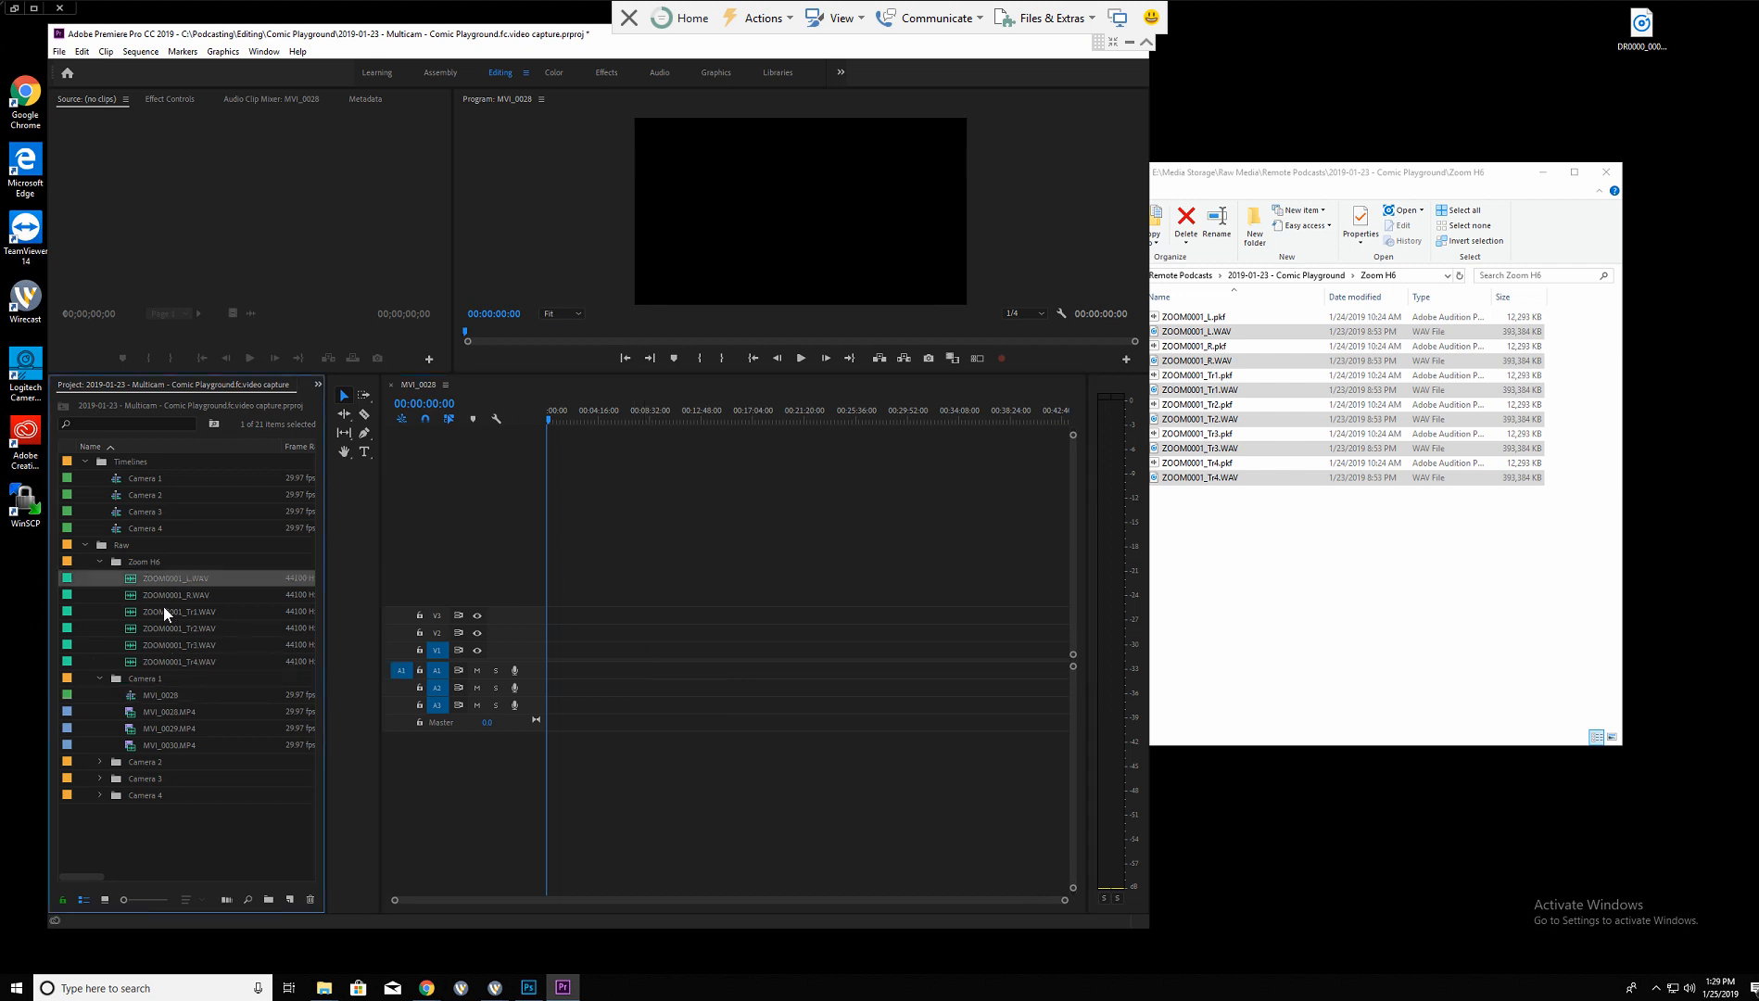
drag(132, 575, 561, 670)
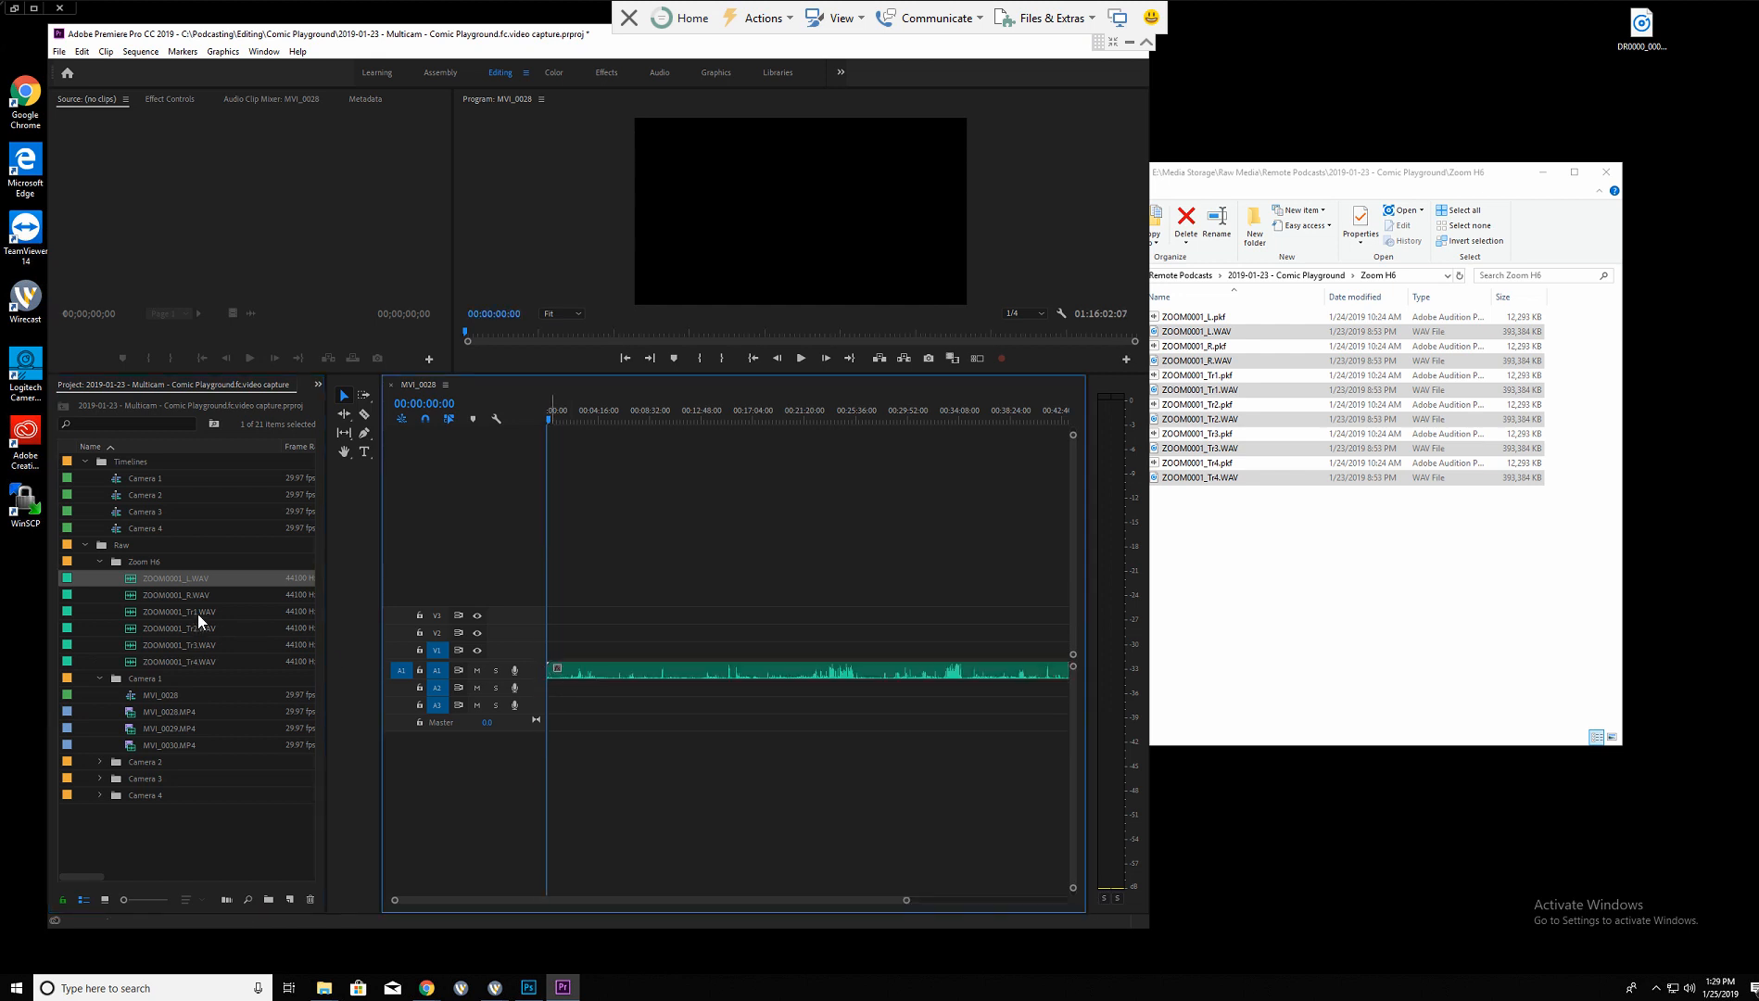
drag(147, 594, 553, 701)
drag(142, 612, 546, 701)
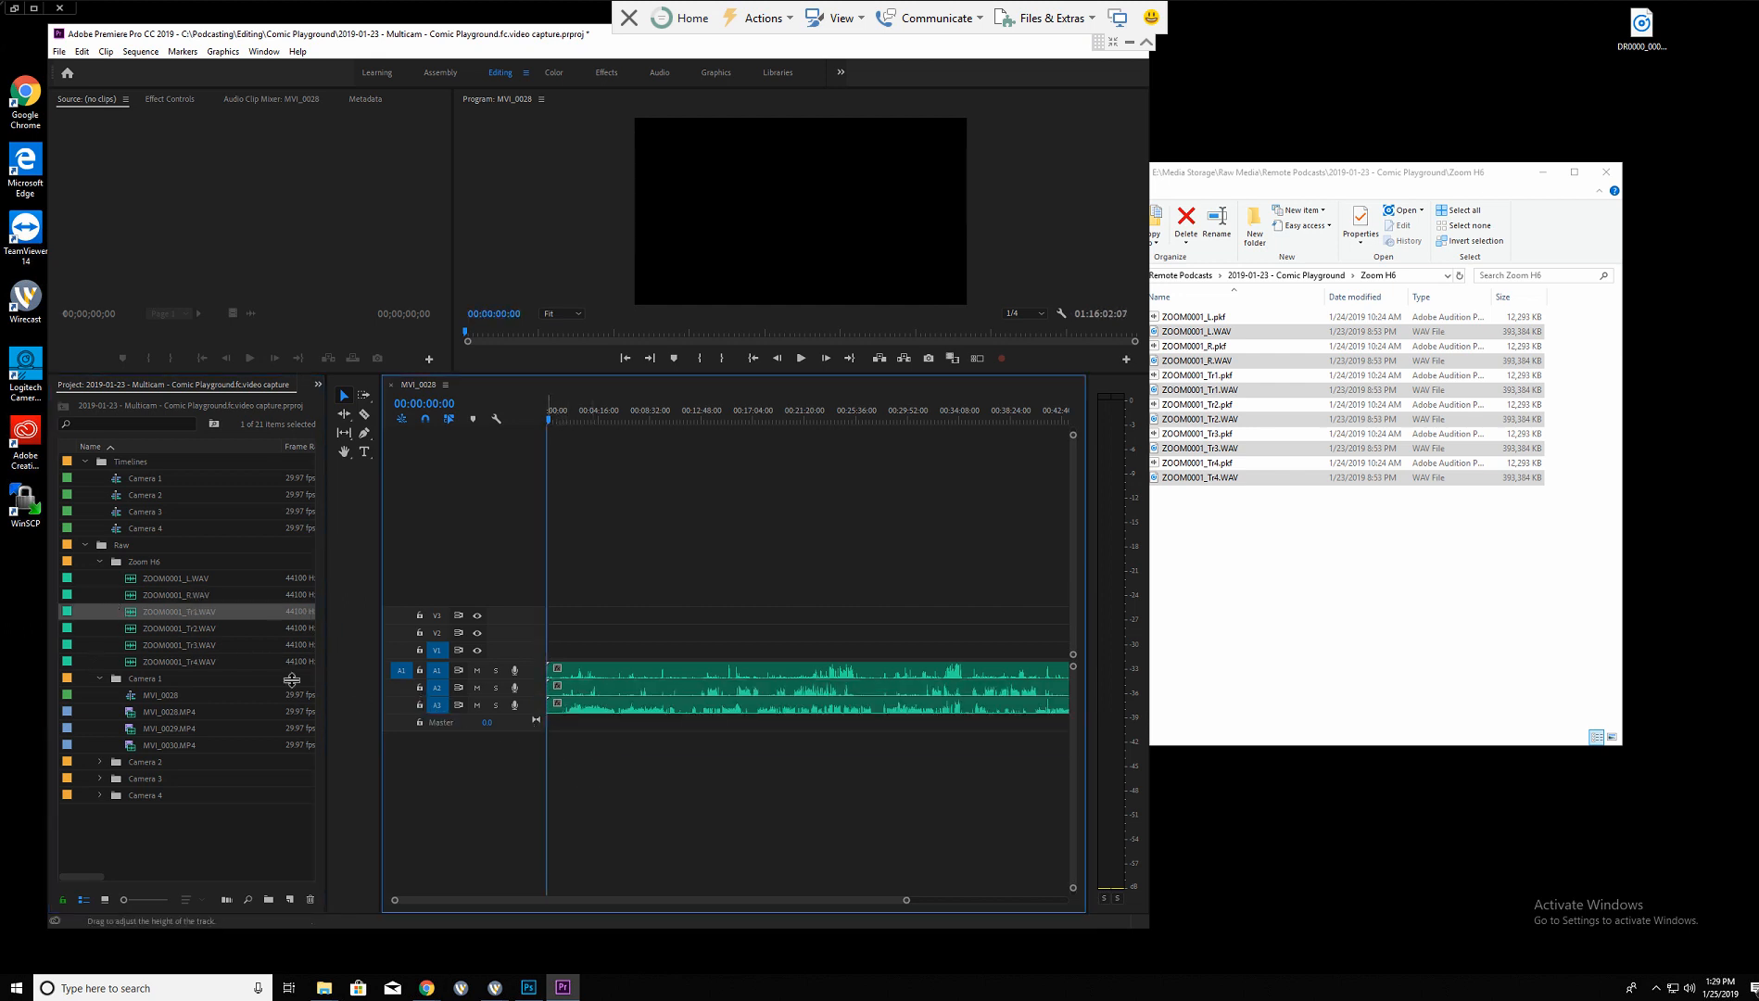
click(165, 631)
drag(166, 631, 546, 771)
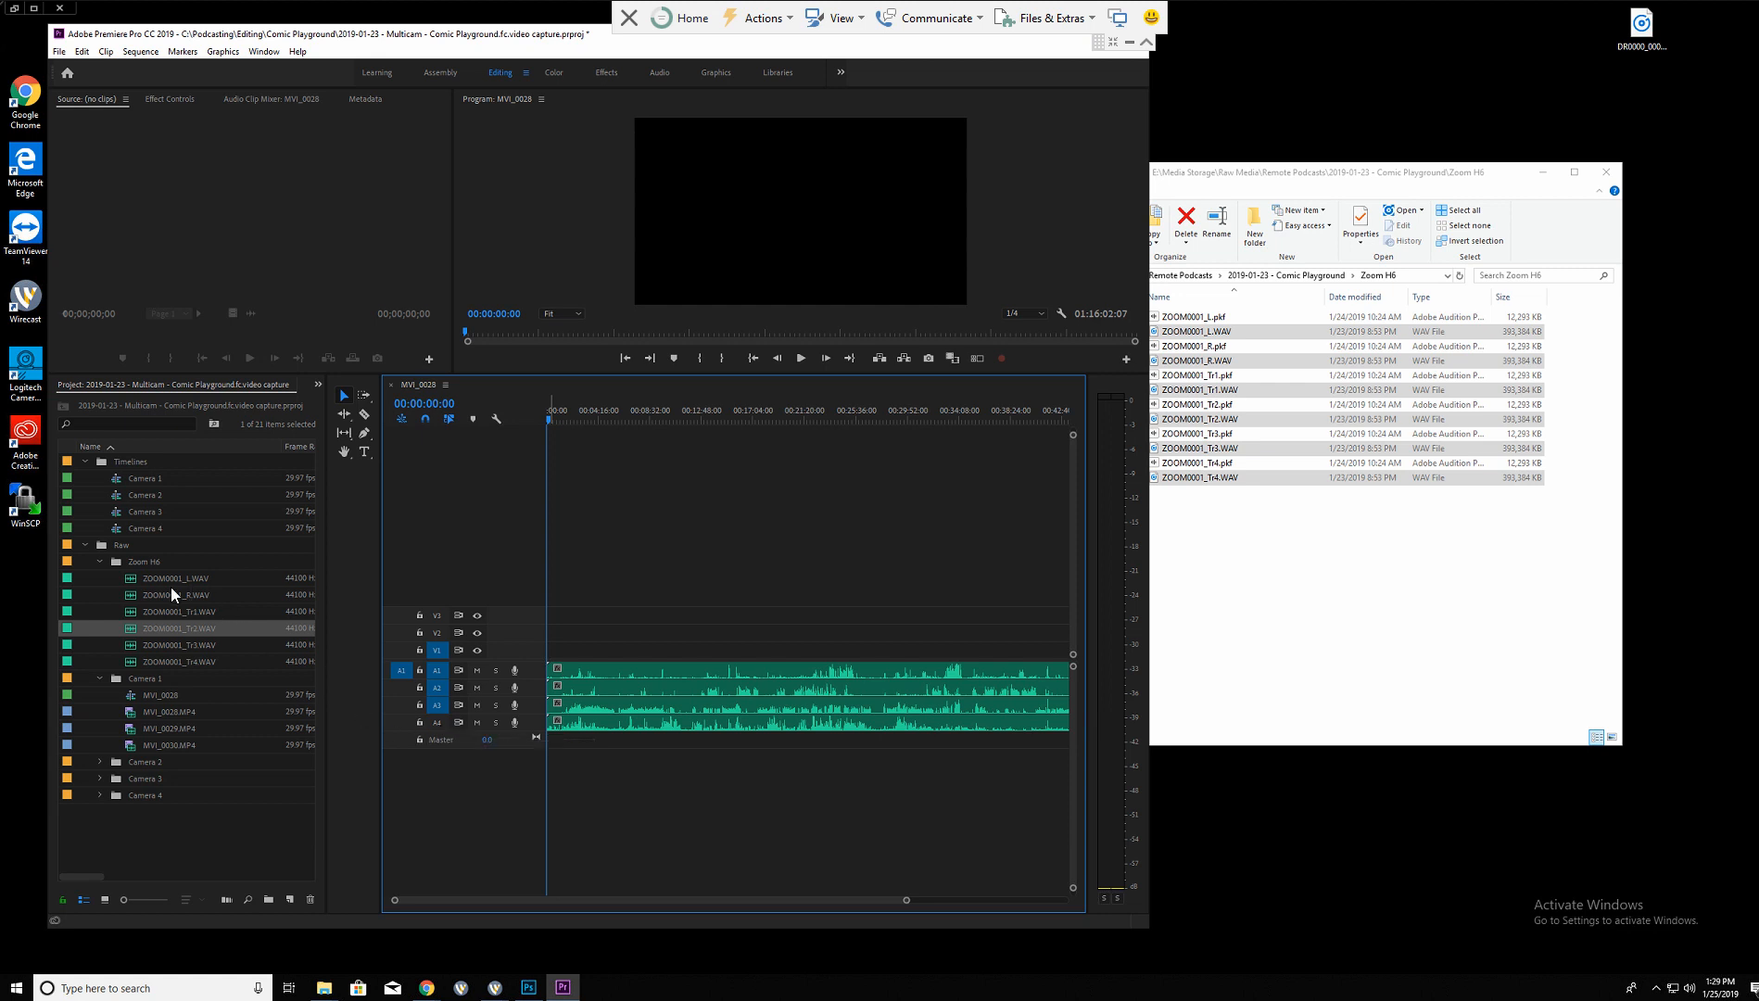
drag(160, 647, 546, 776)
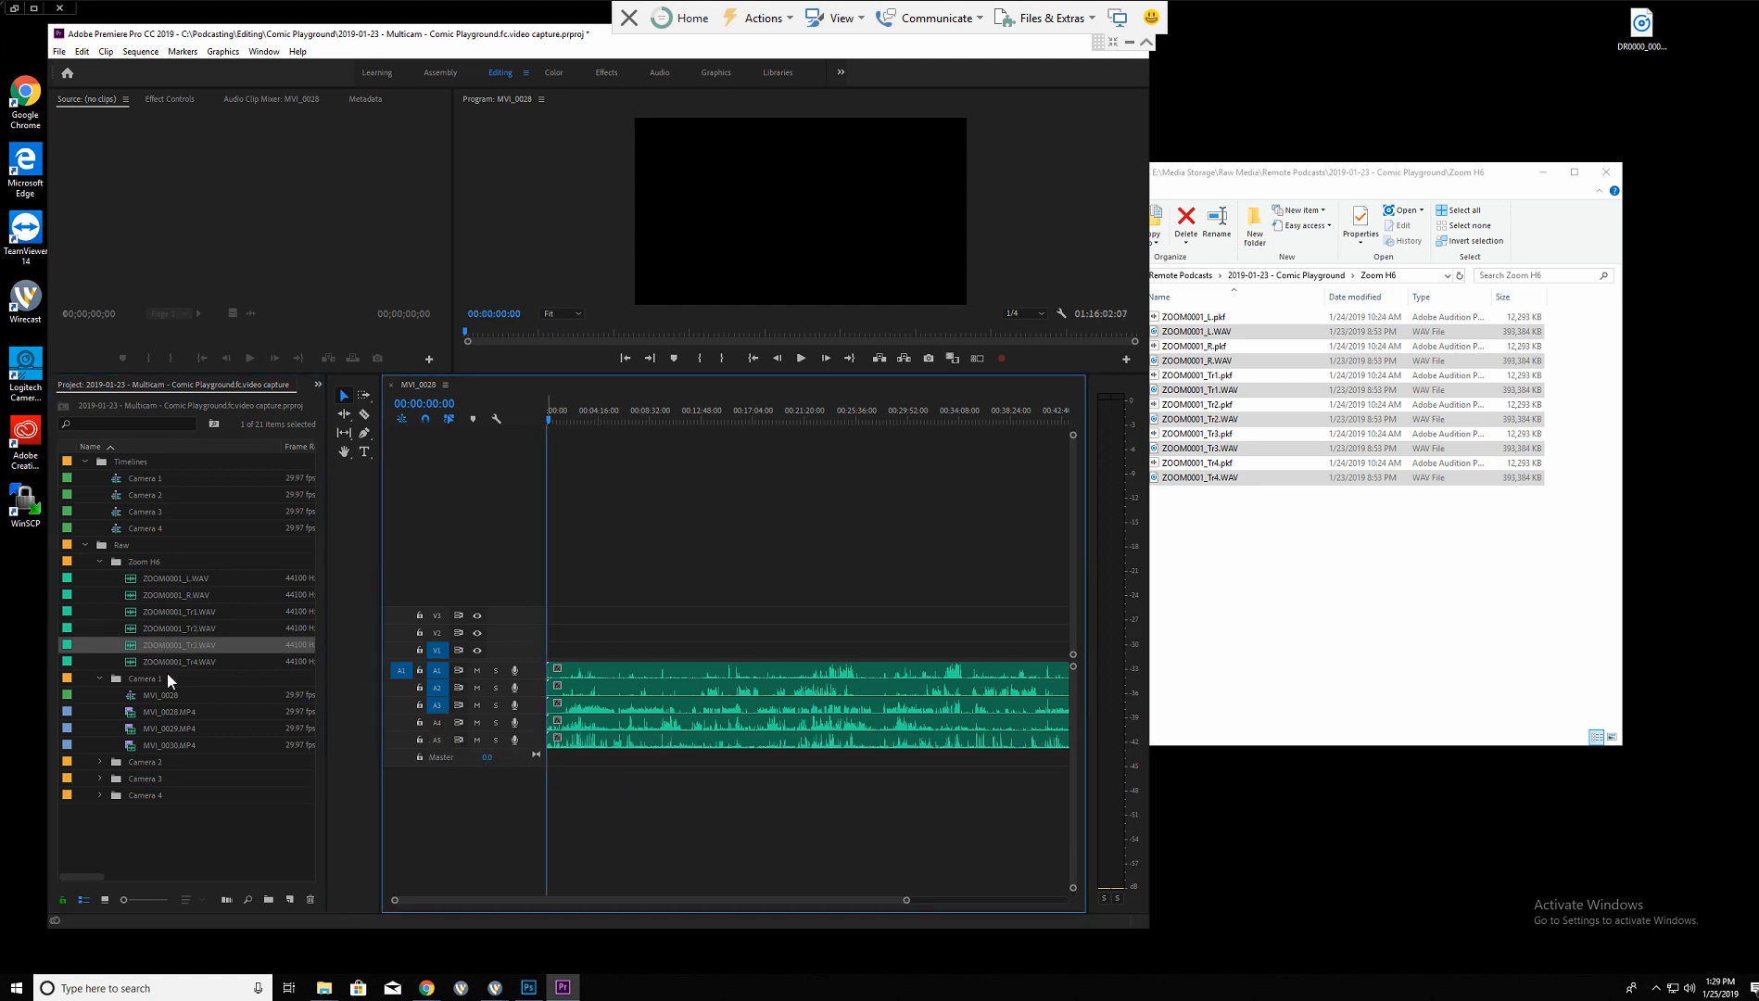
drag(153, 664, 549, 808)
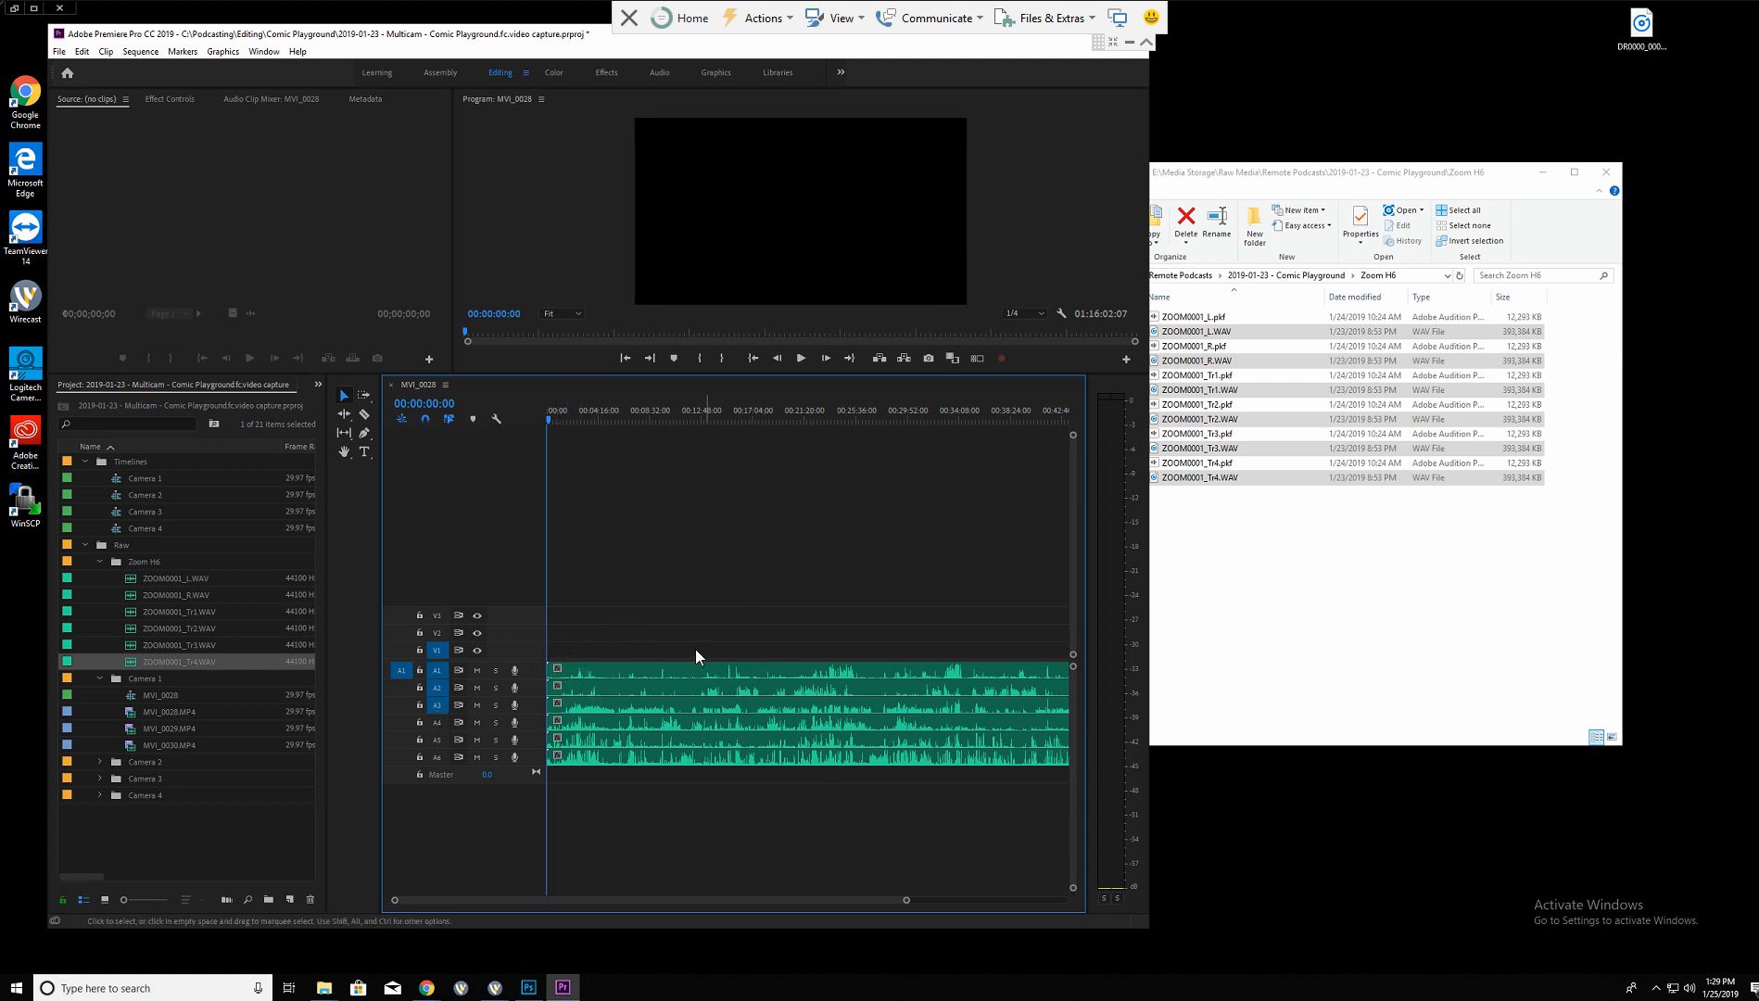
drag(695, 649, 772, 780)
right_click(739, 719)
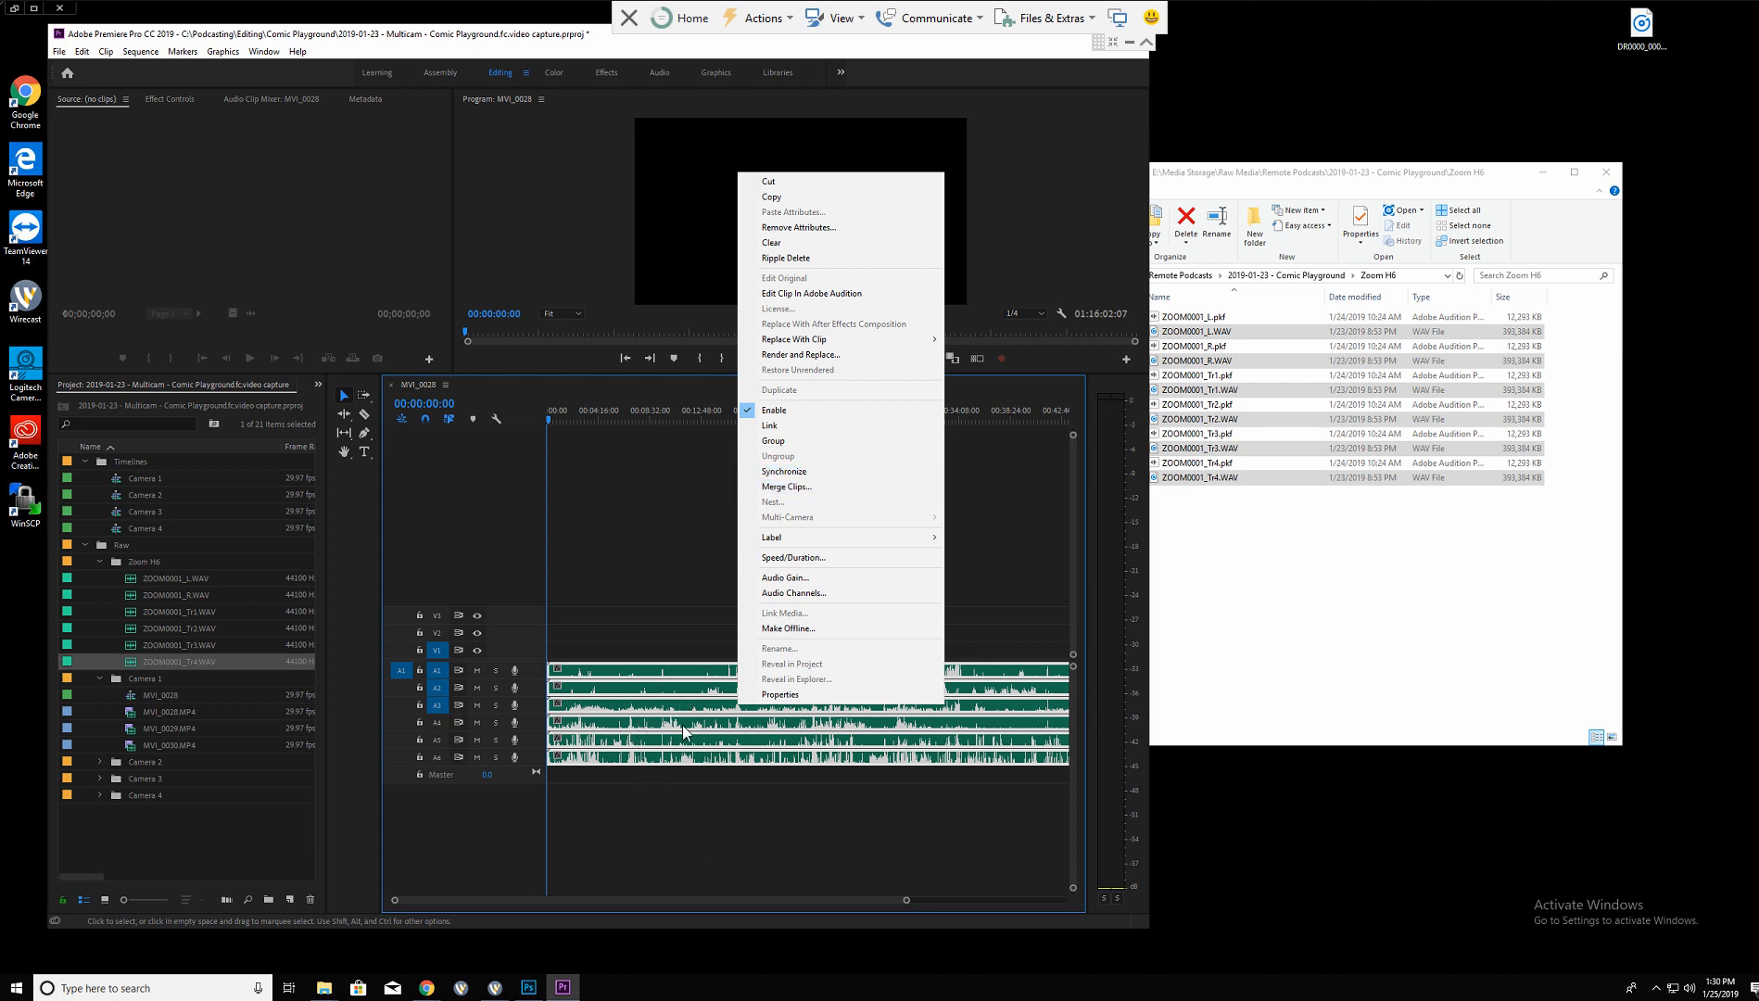
click(680, 828)
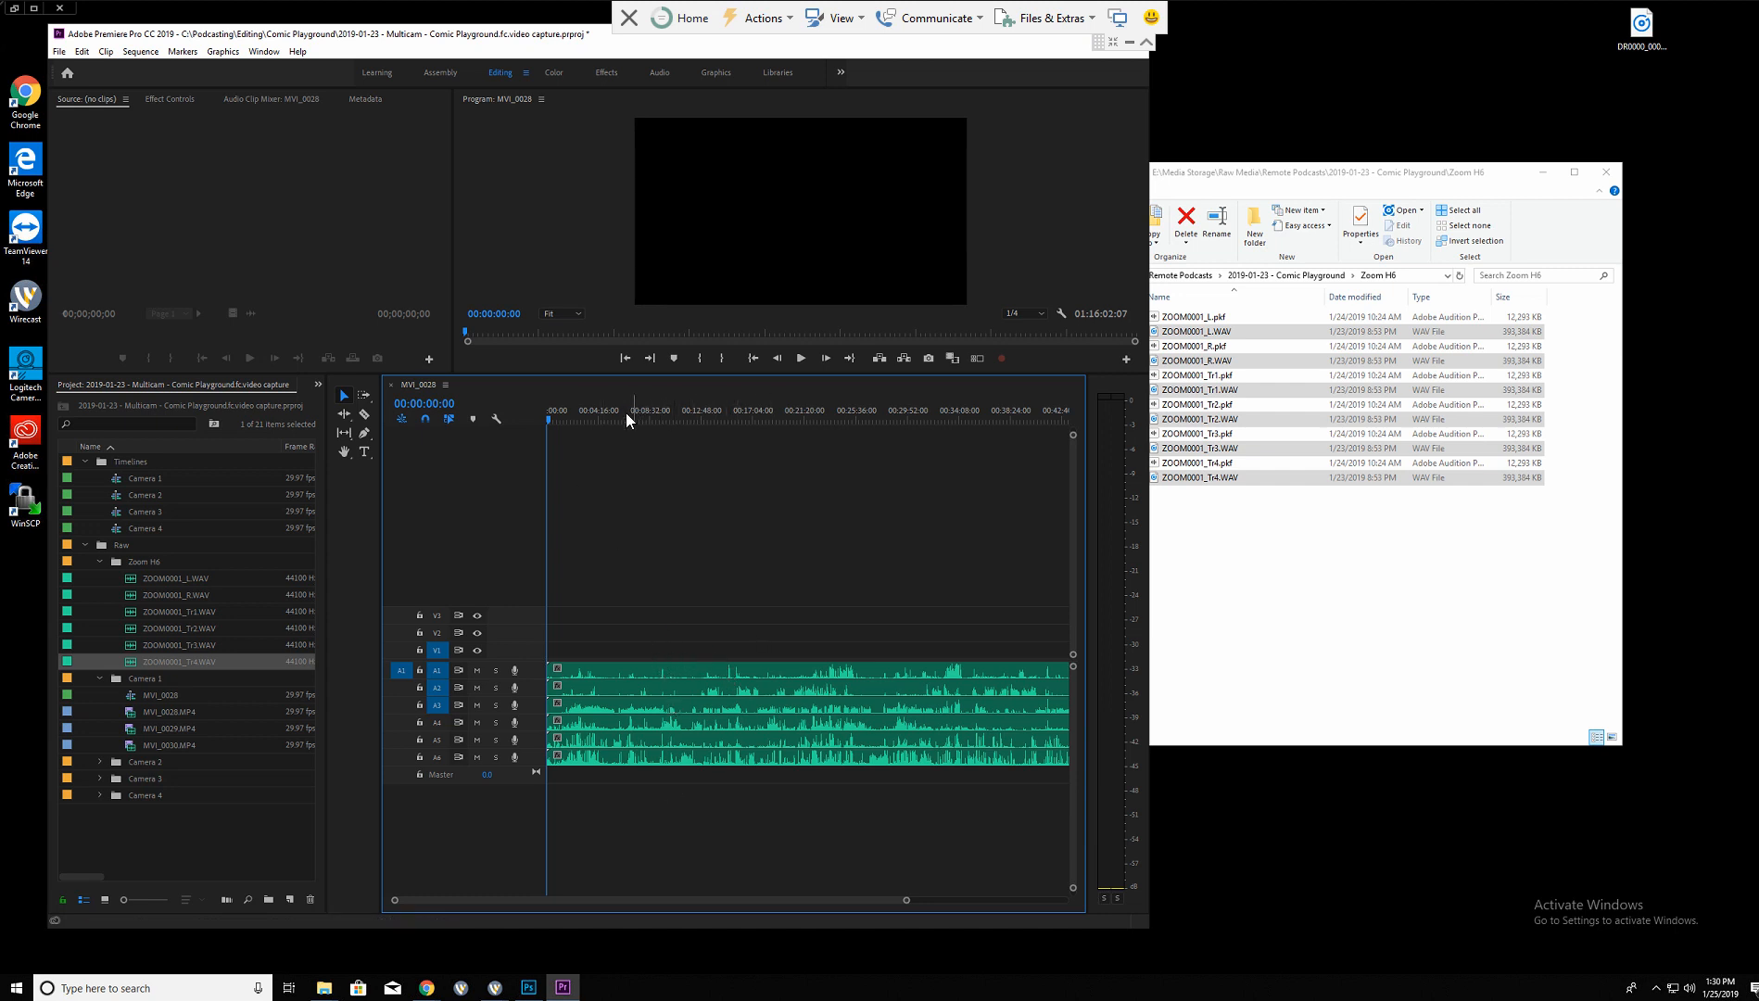
Play the stacked Zoom H6 audio from about 00:11:53 in the sequence.
click(689, 416)
click(800, 357)
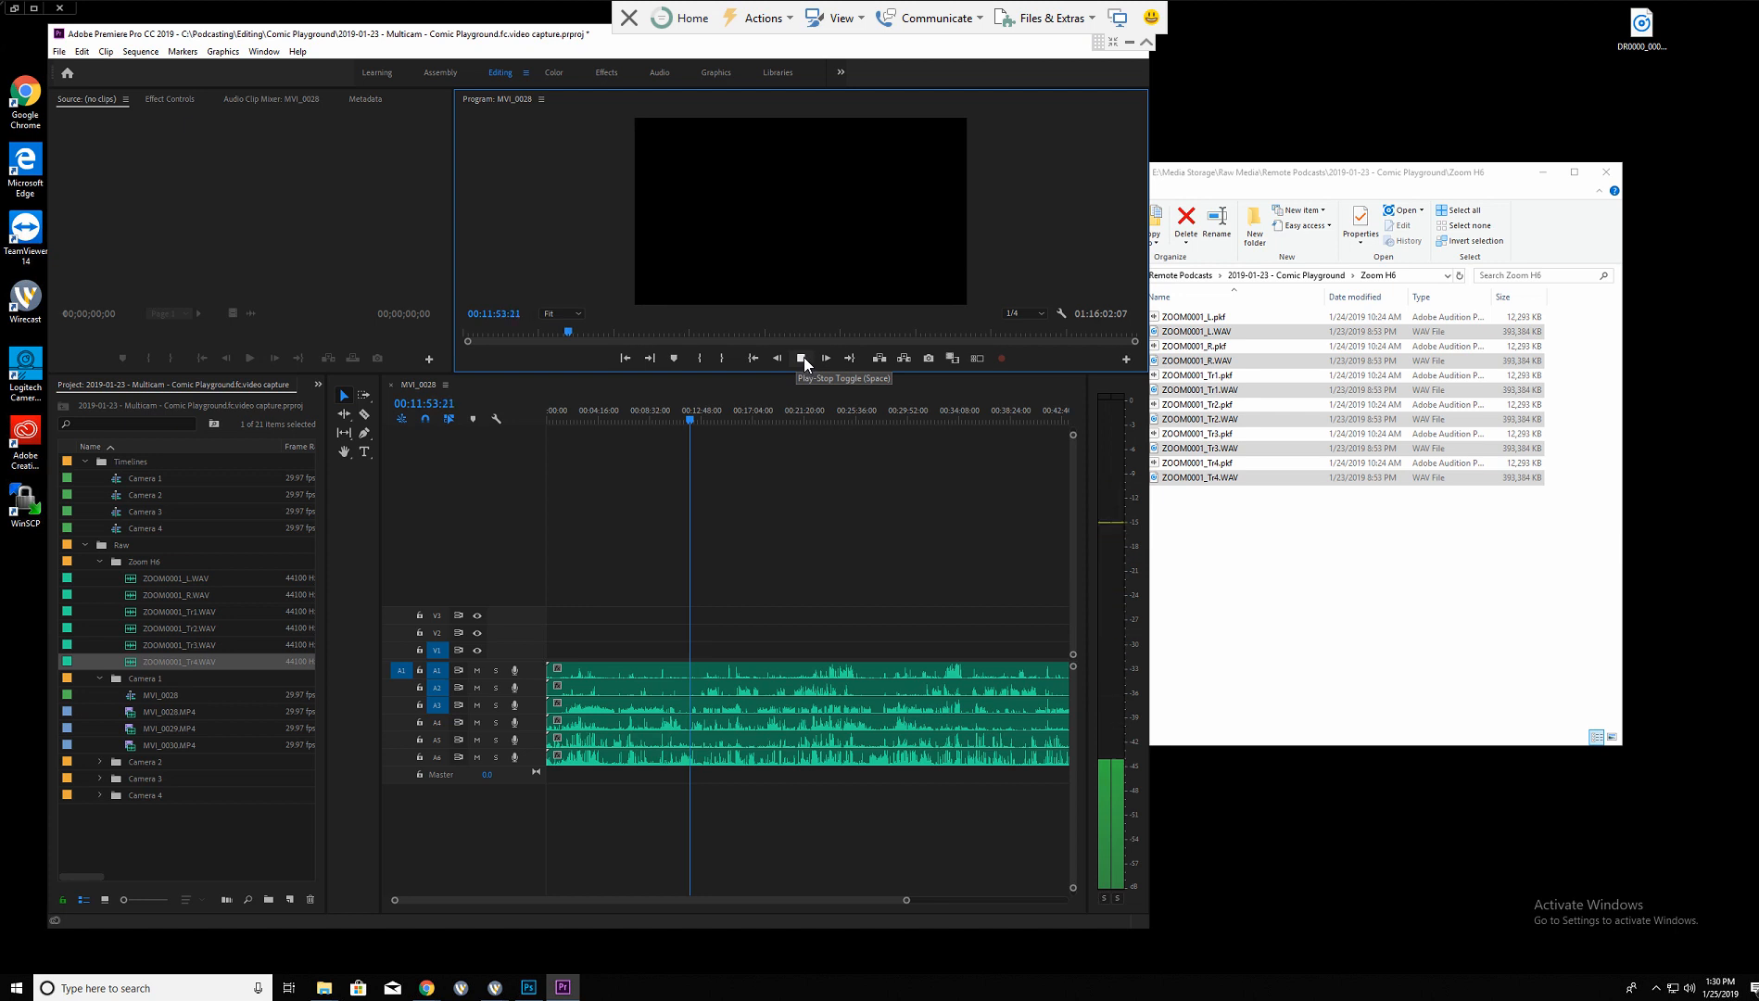
Stop the playback and rename the MVI_0028 sequence in the Camera 1 bin to Zoom H6.
click(802, 358)
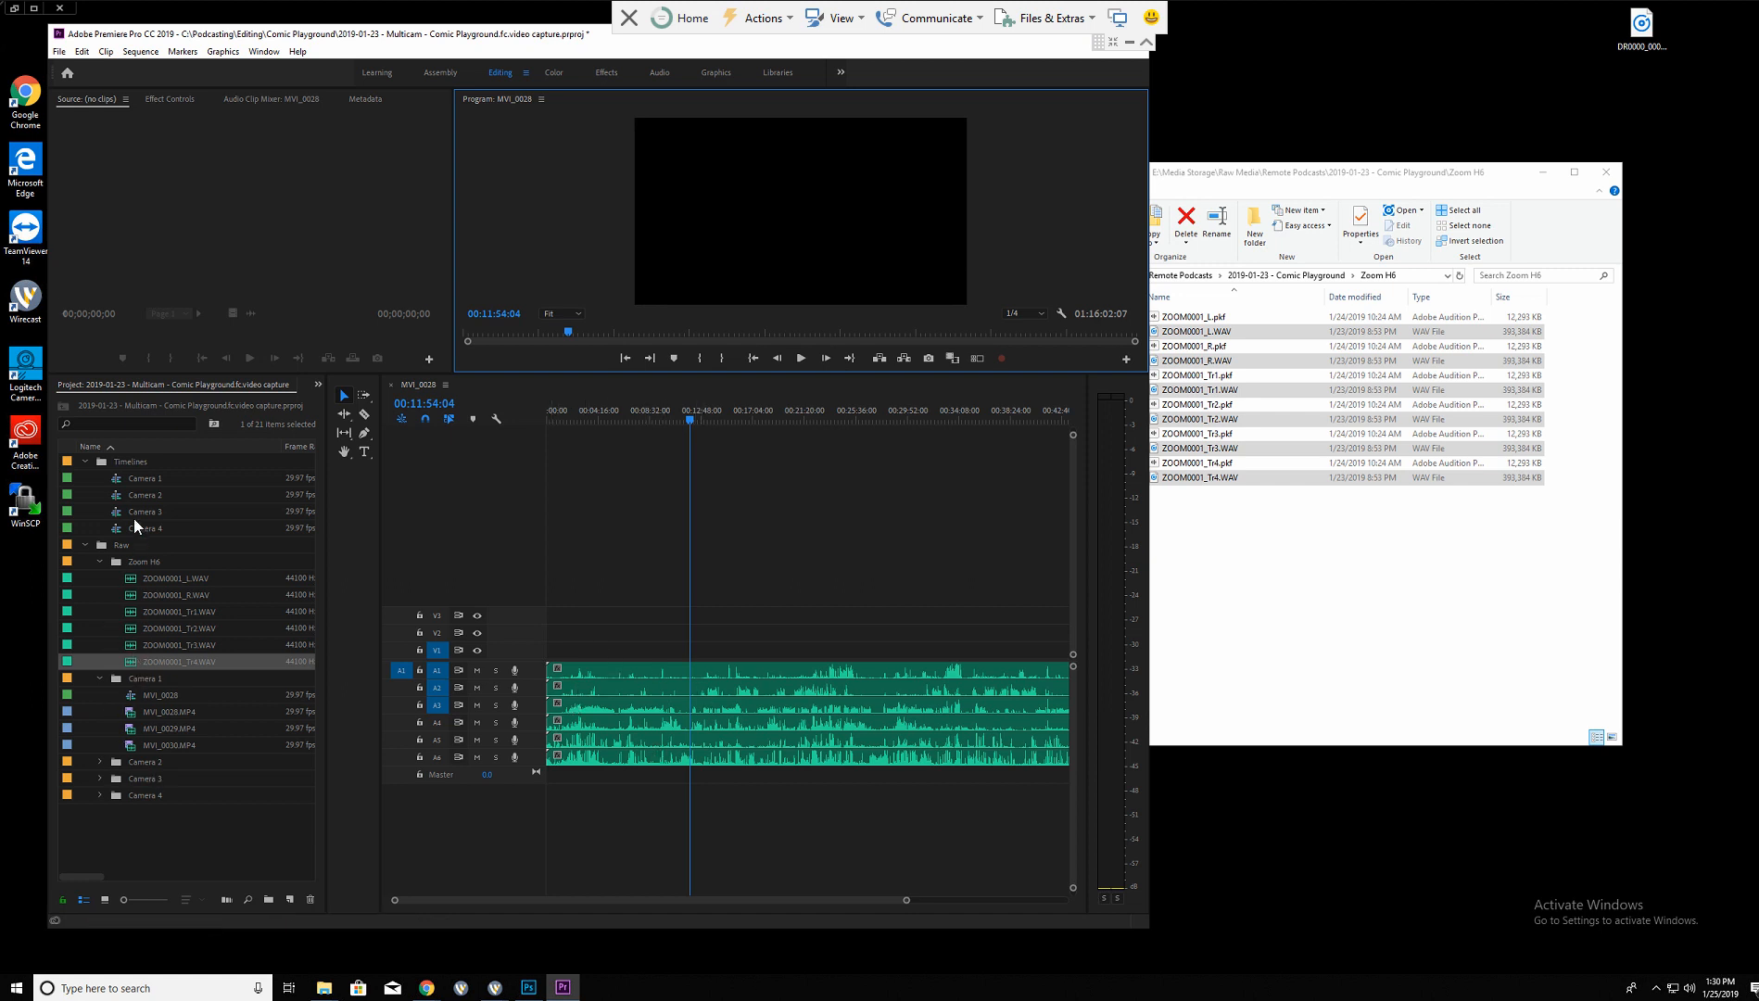
click(99, 559)
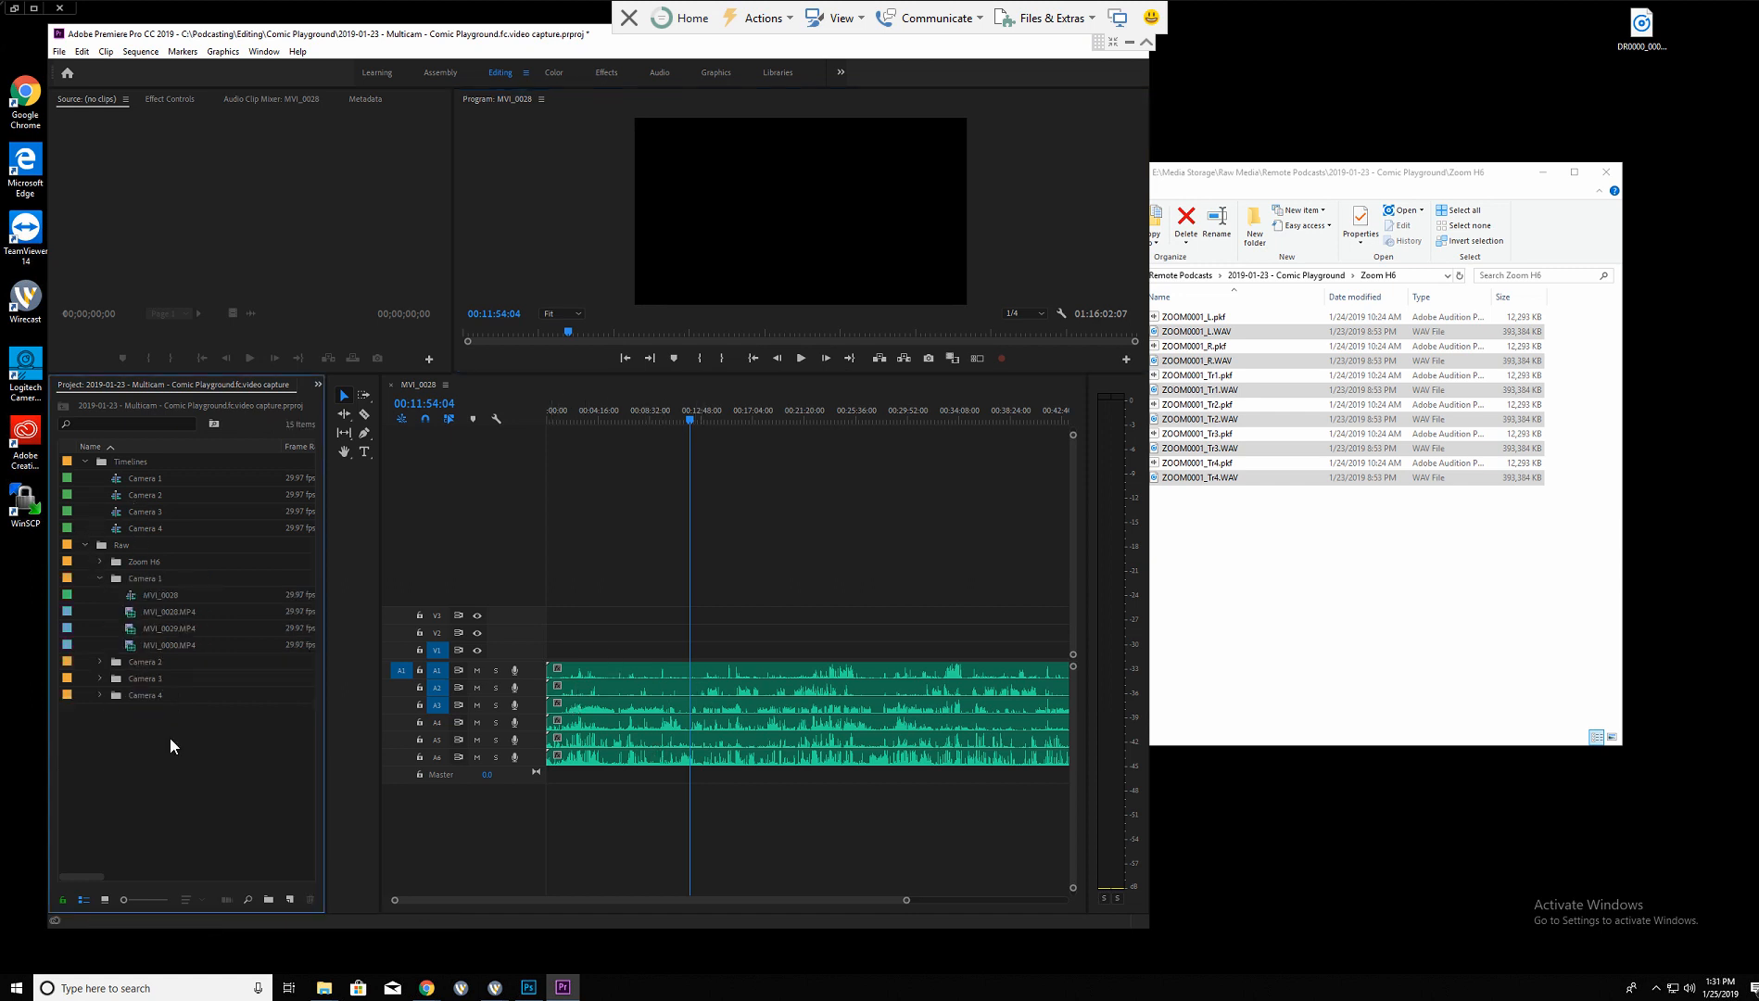
click(163, 596)
click(171, 595)
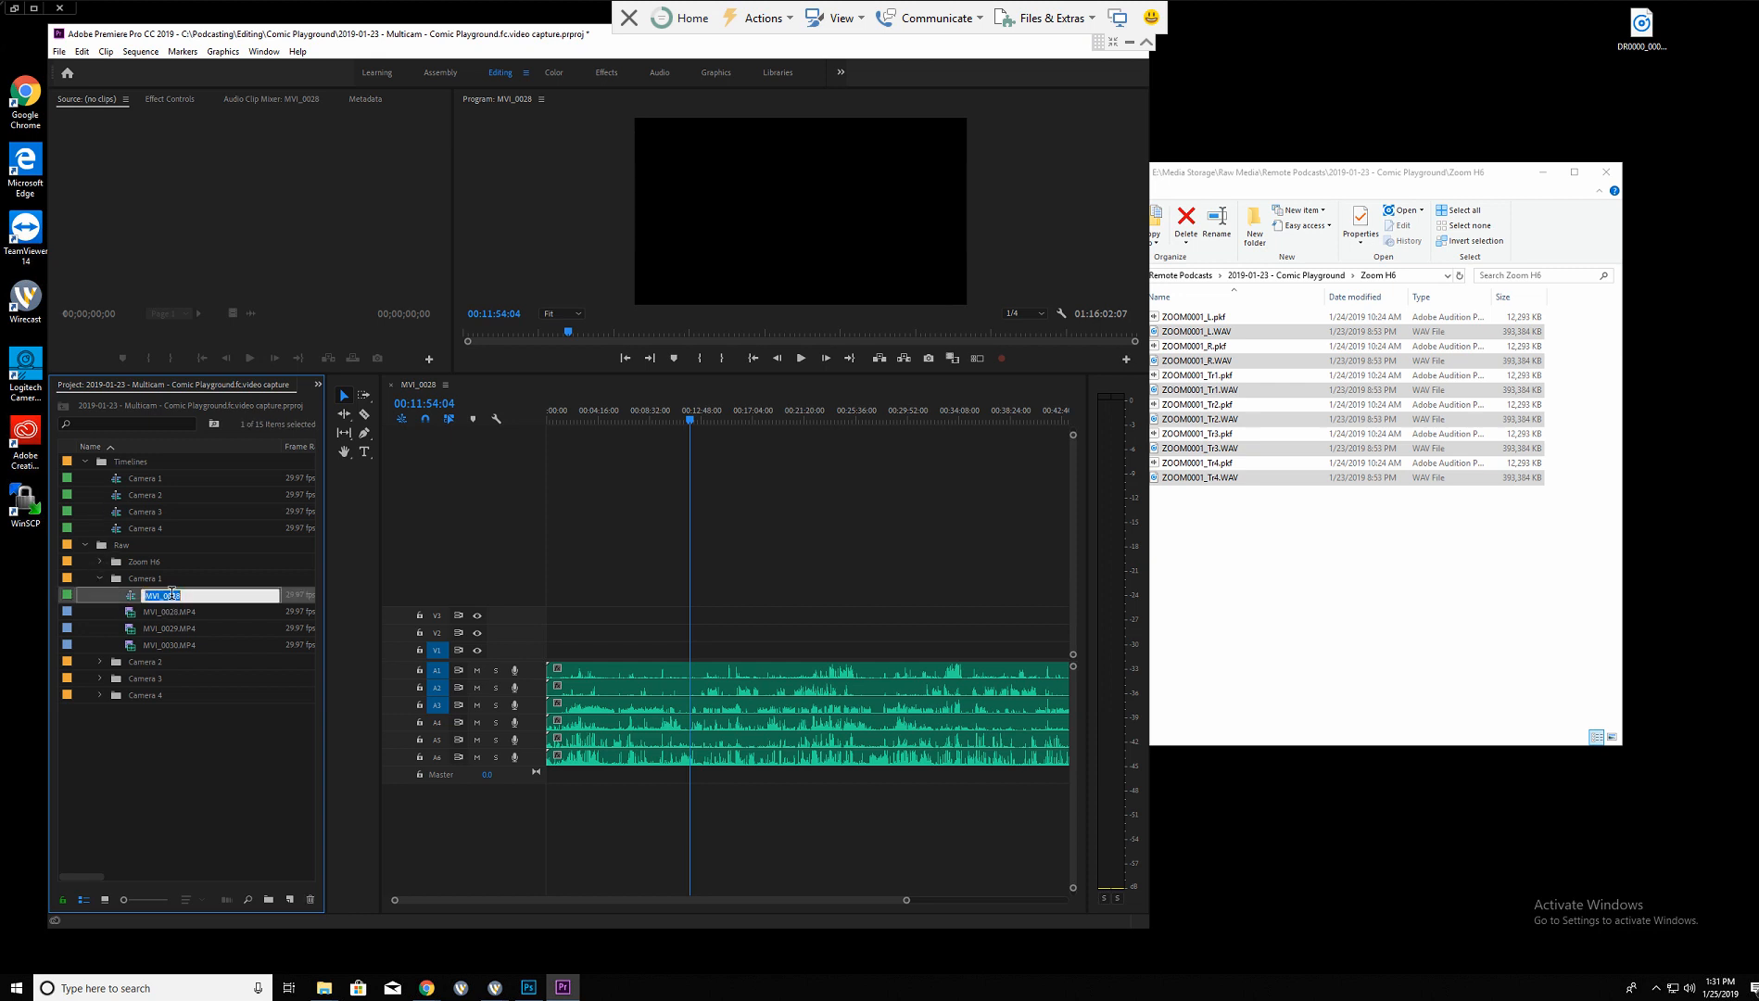
text(Zoom H6)
key(Return)
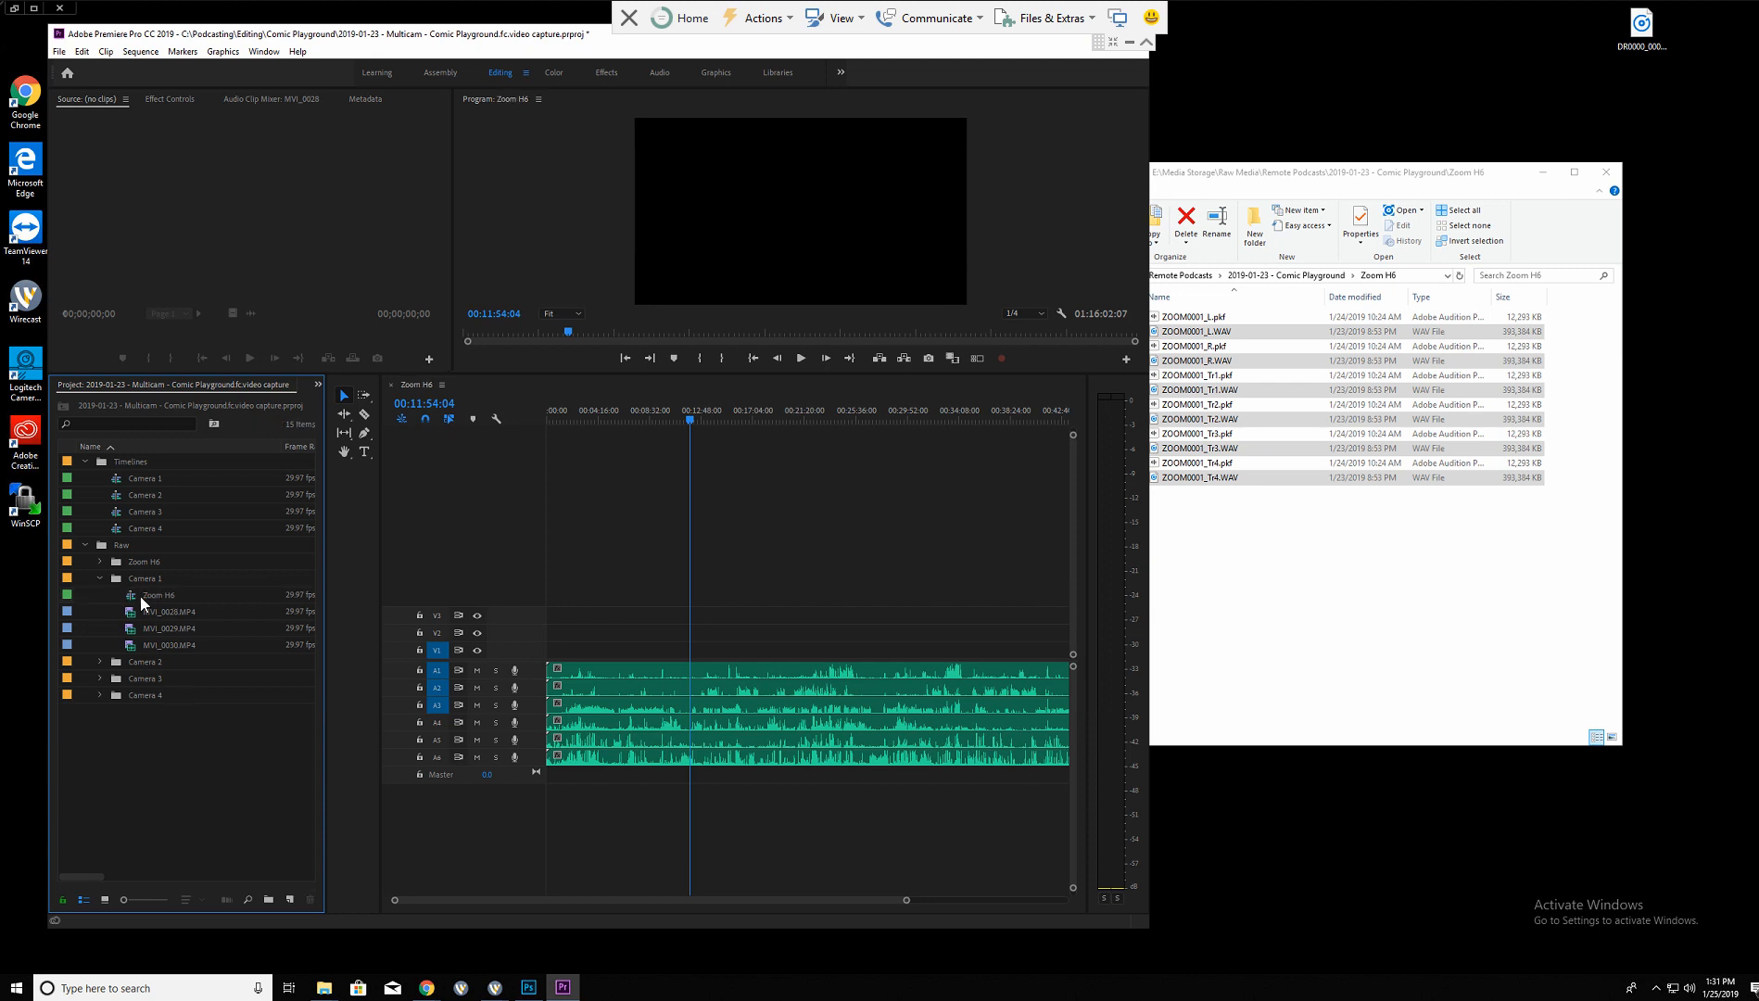
Move the Zoom H6 sequence into the Timelines bin and collapse the Camera 1 and Raw bins.
drag(141, 600, 133, 475)
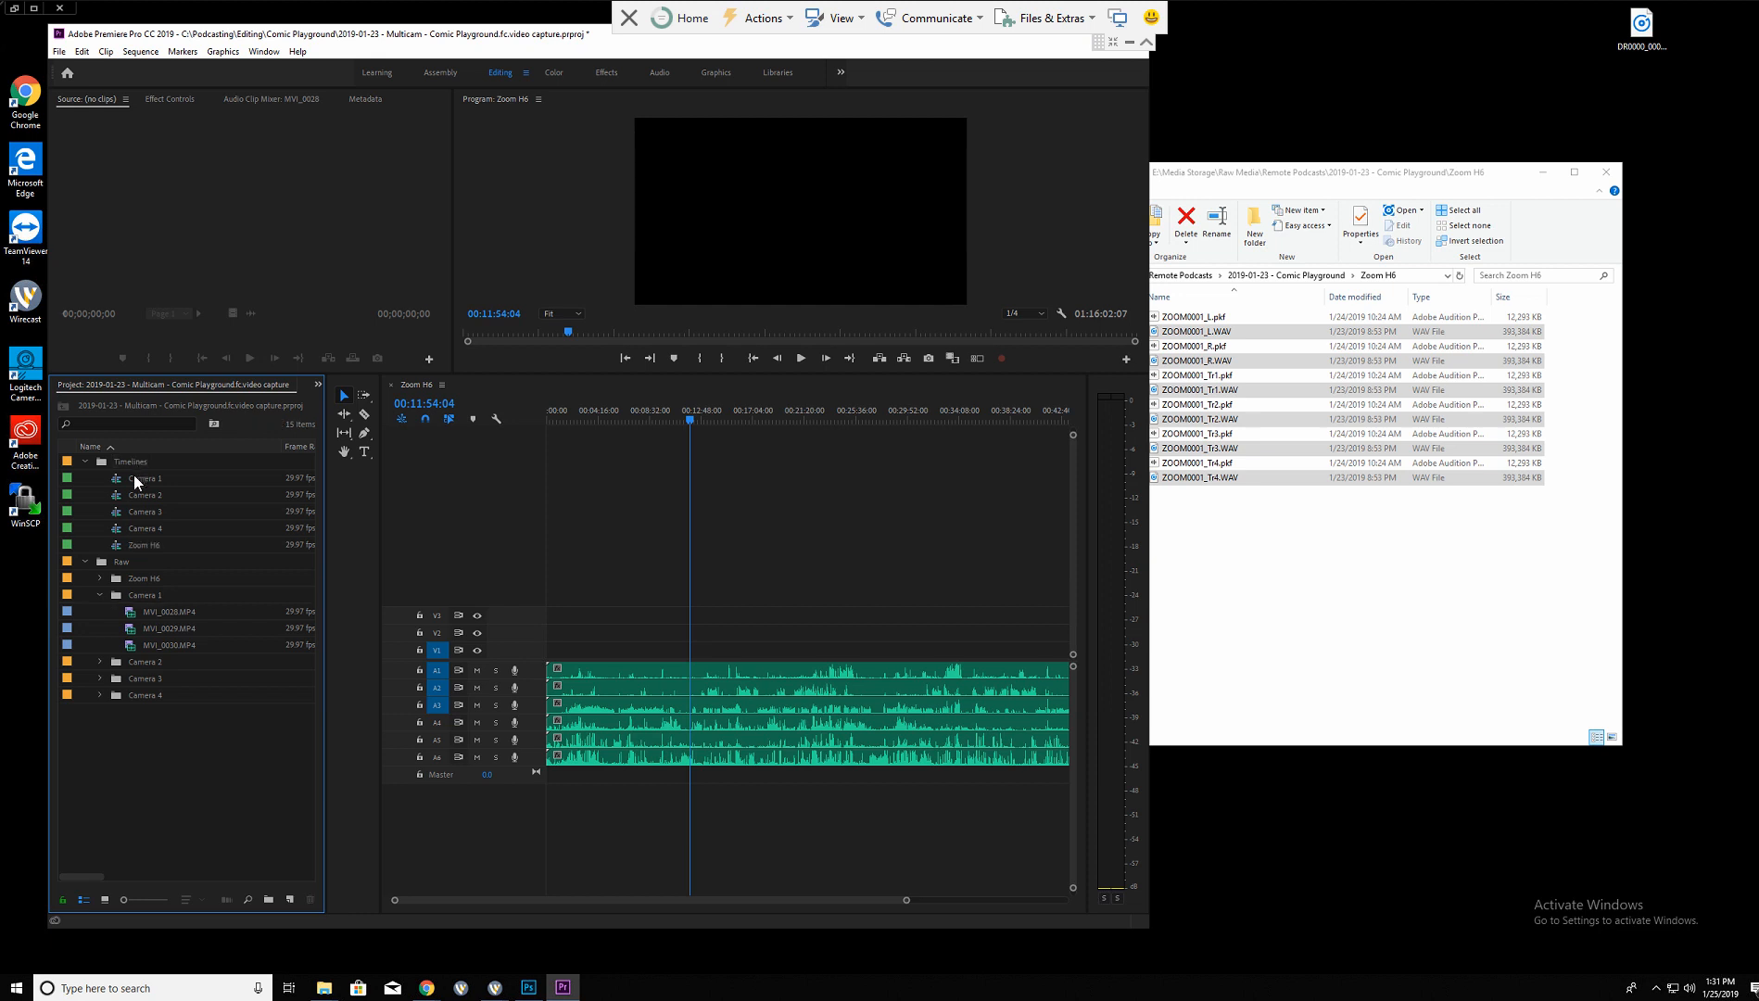
click(99, 593)
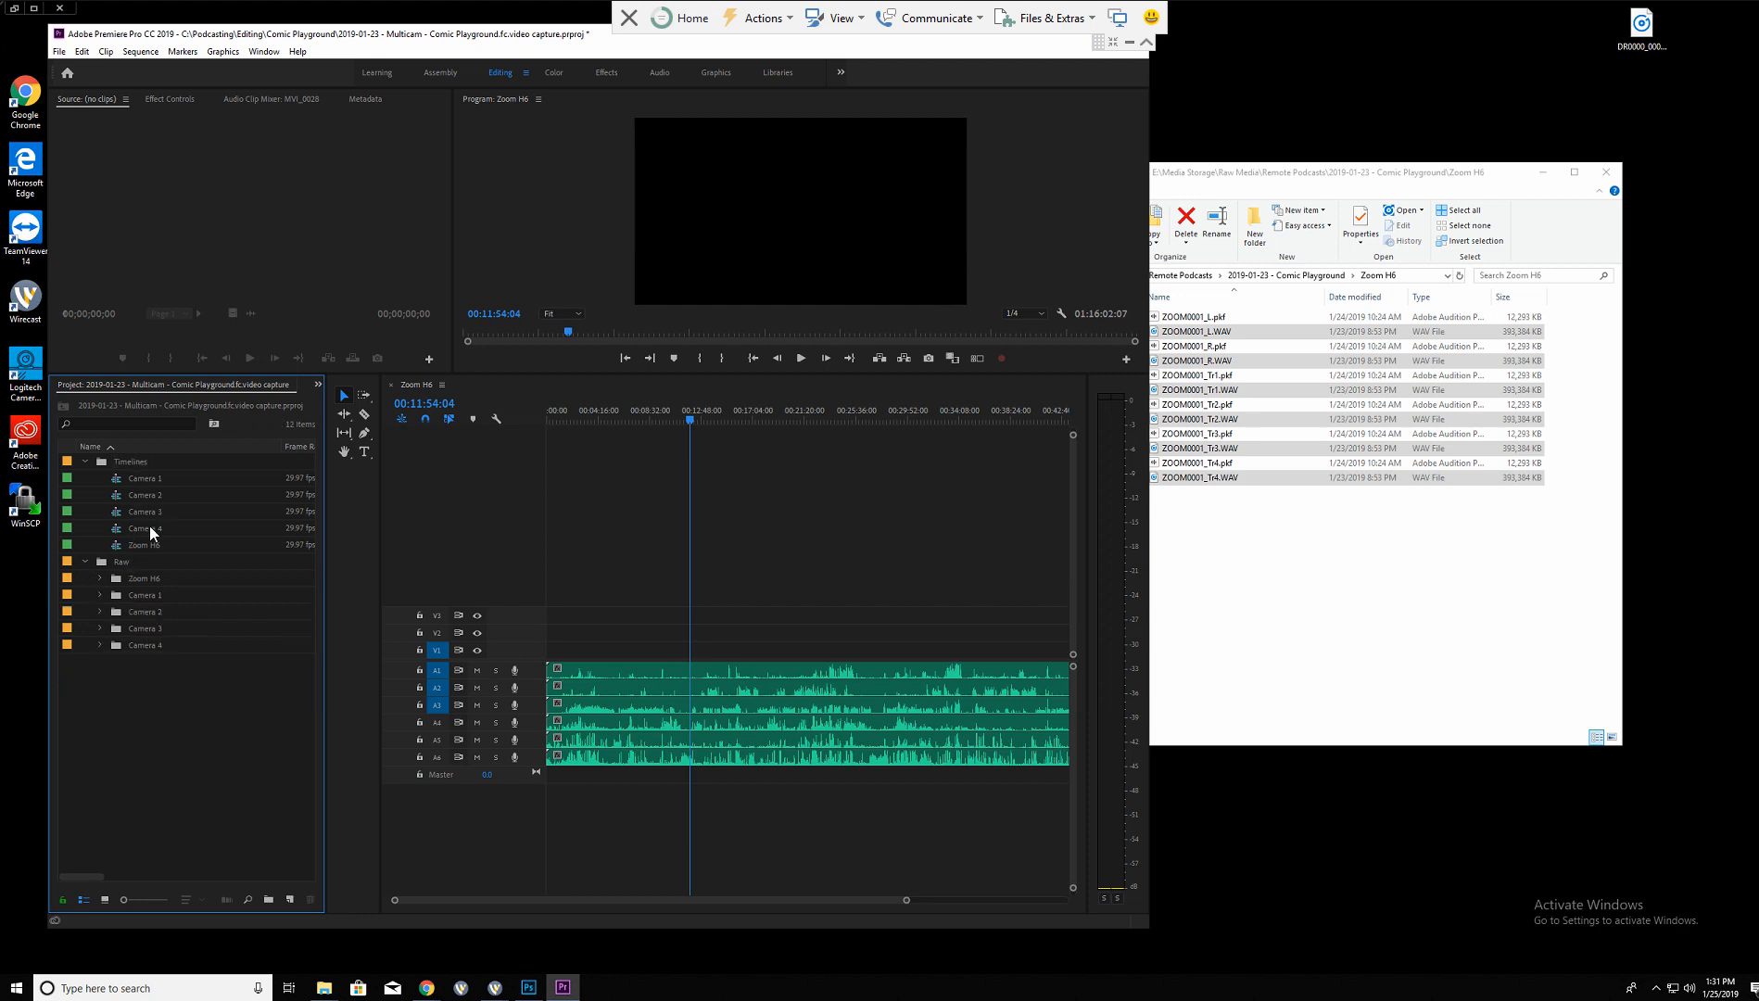
click(86, 562)
Close the open Zoom H6 sequence so that no sequence is loaded in the timeline.
click(162, 476)
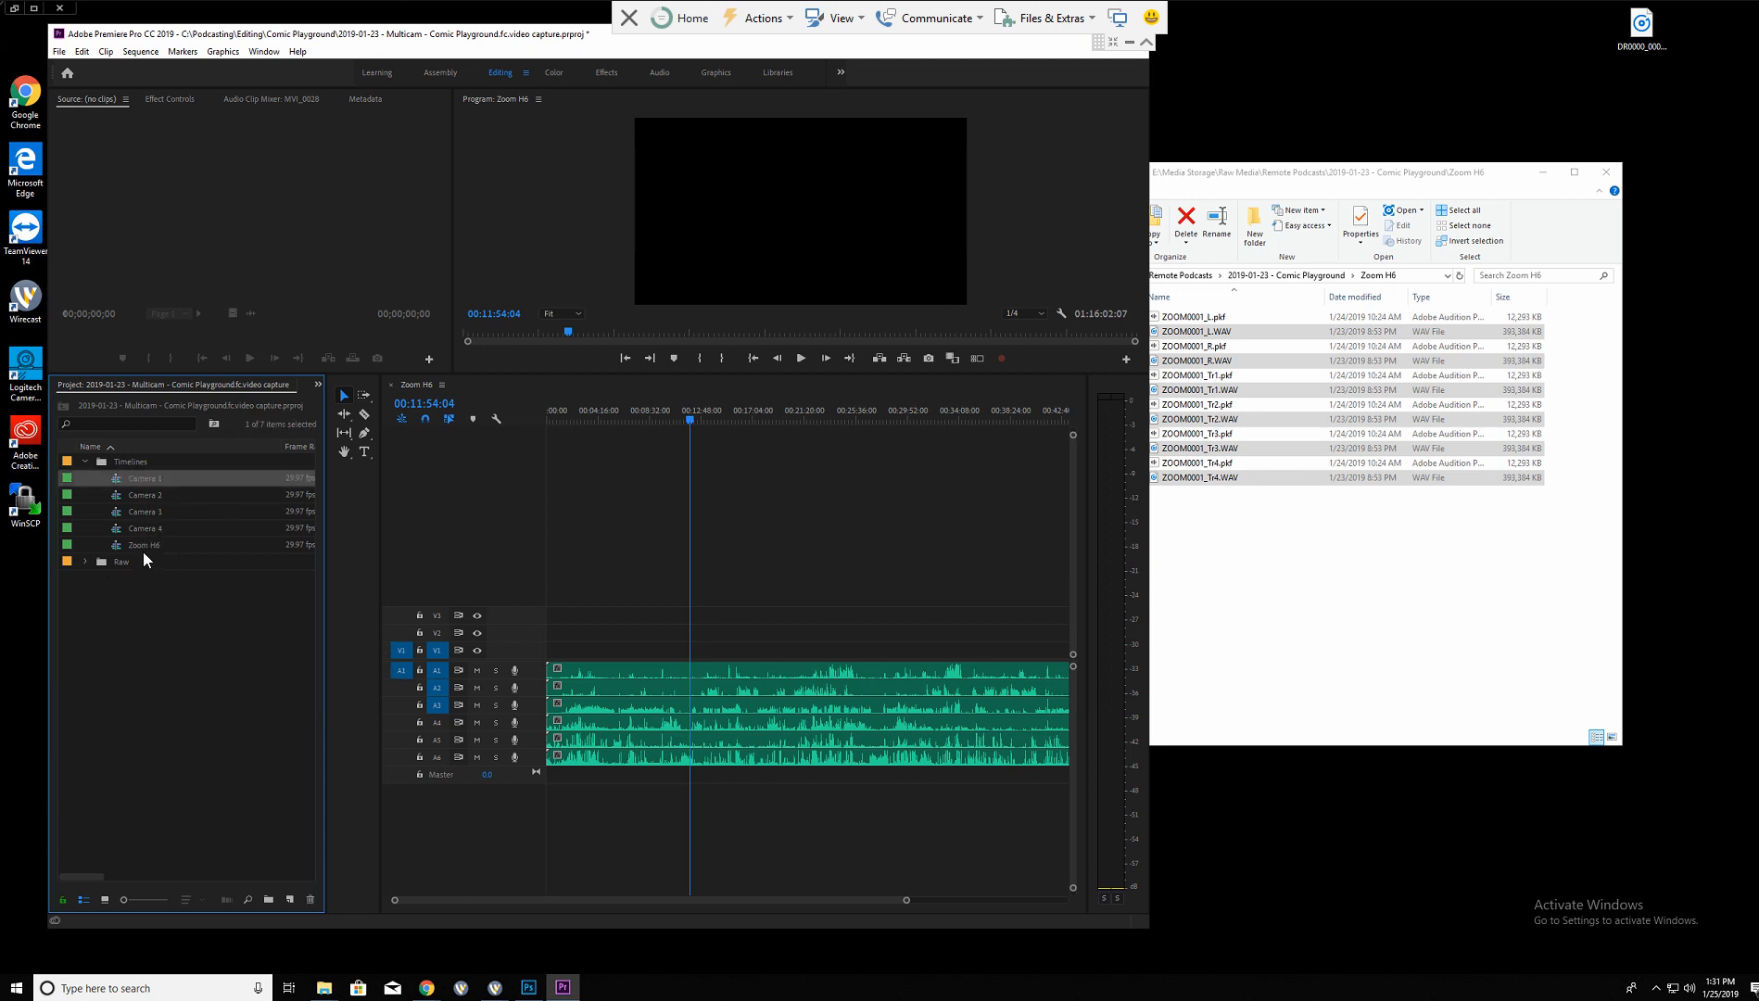
shift+click(137, 546)
right_click(151, 520)
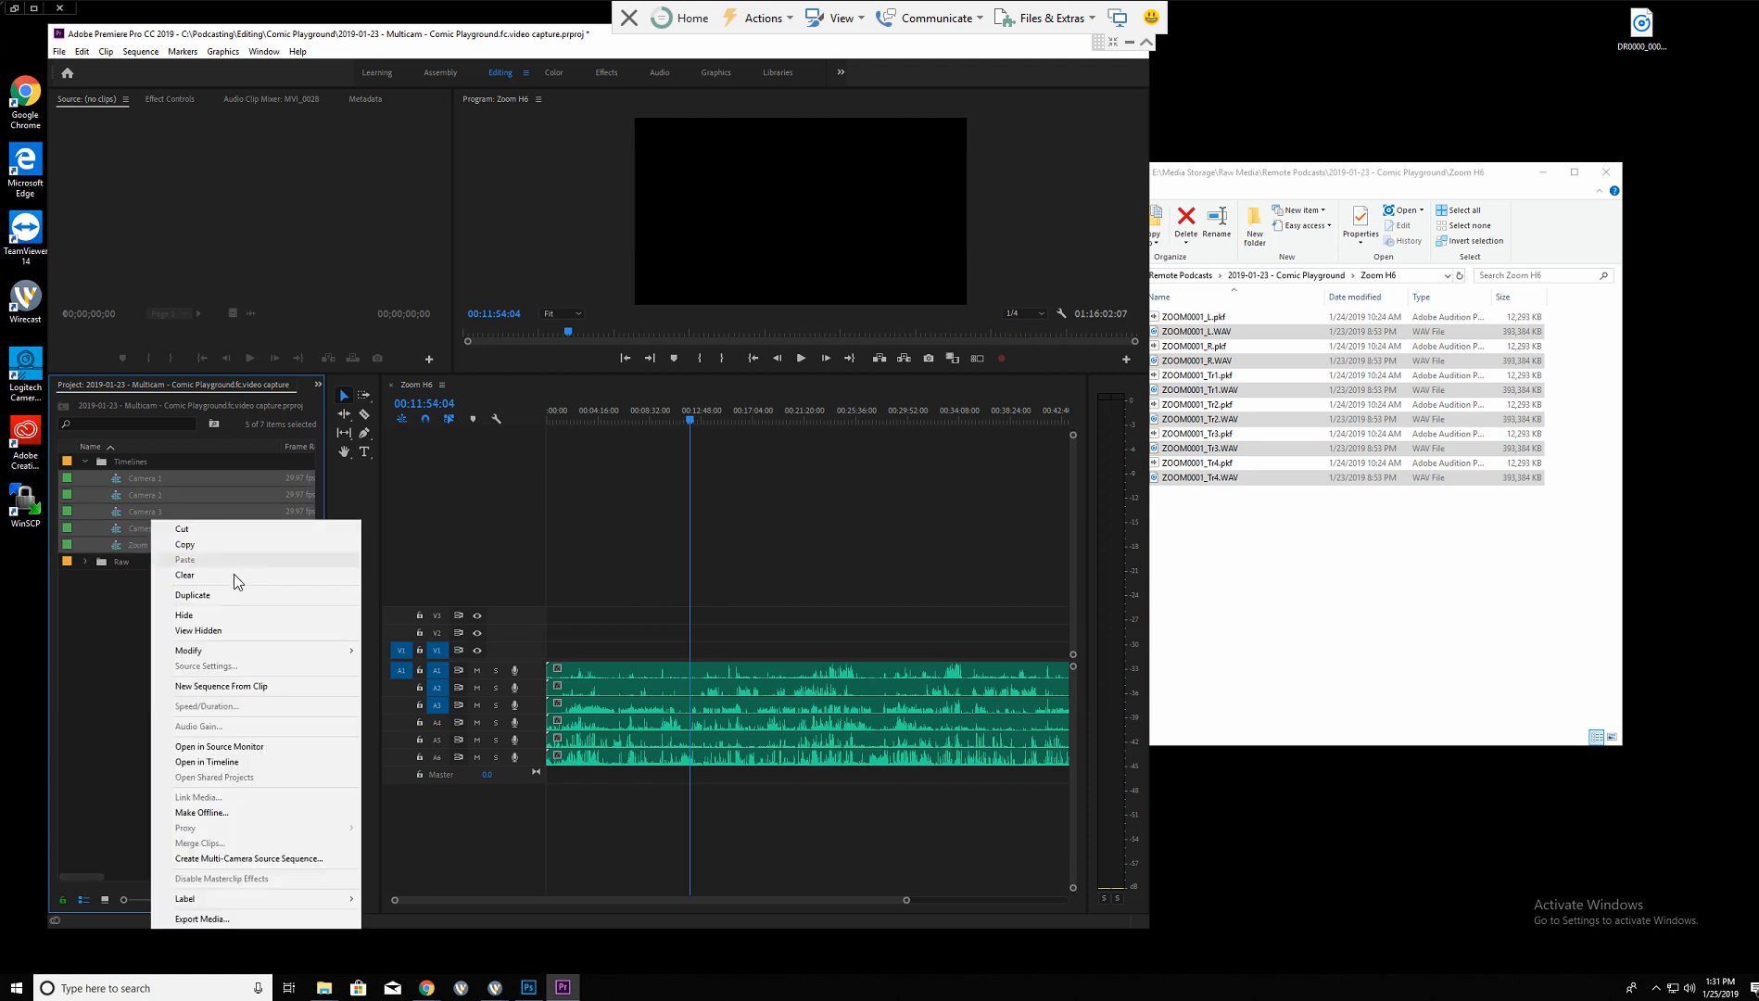
click(392, 387)
click(391, 384)
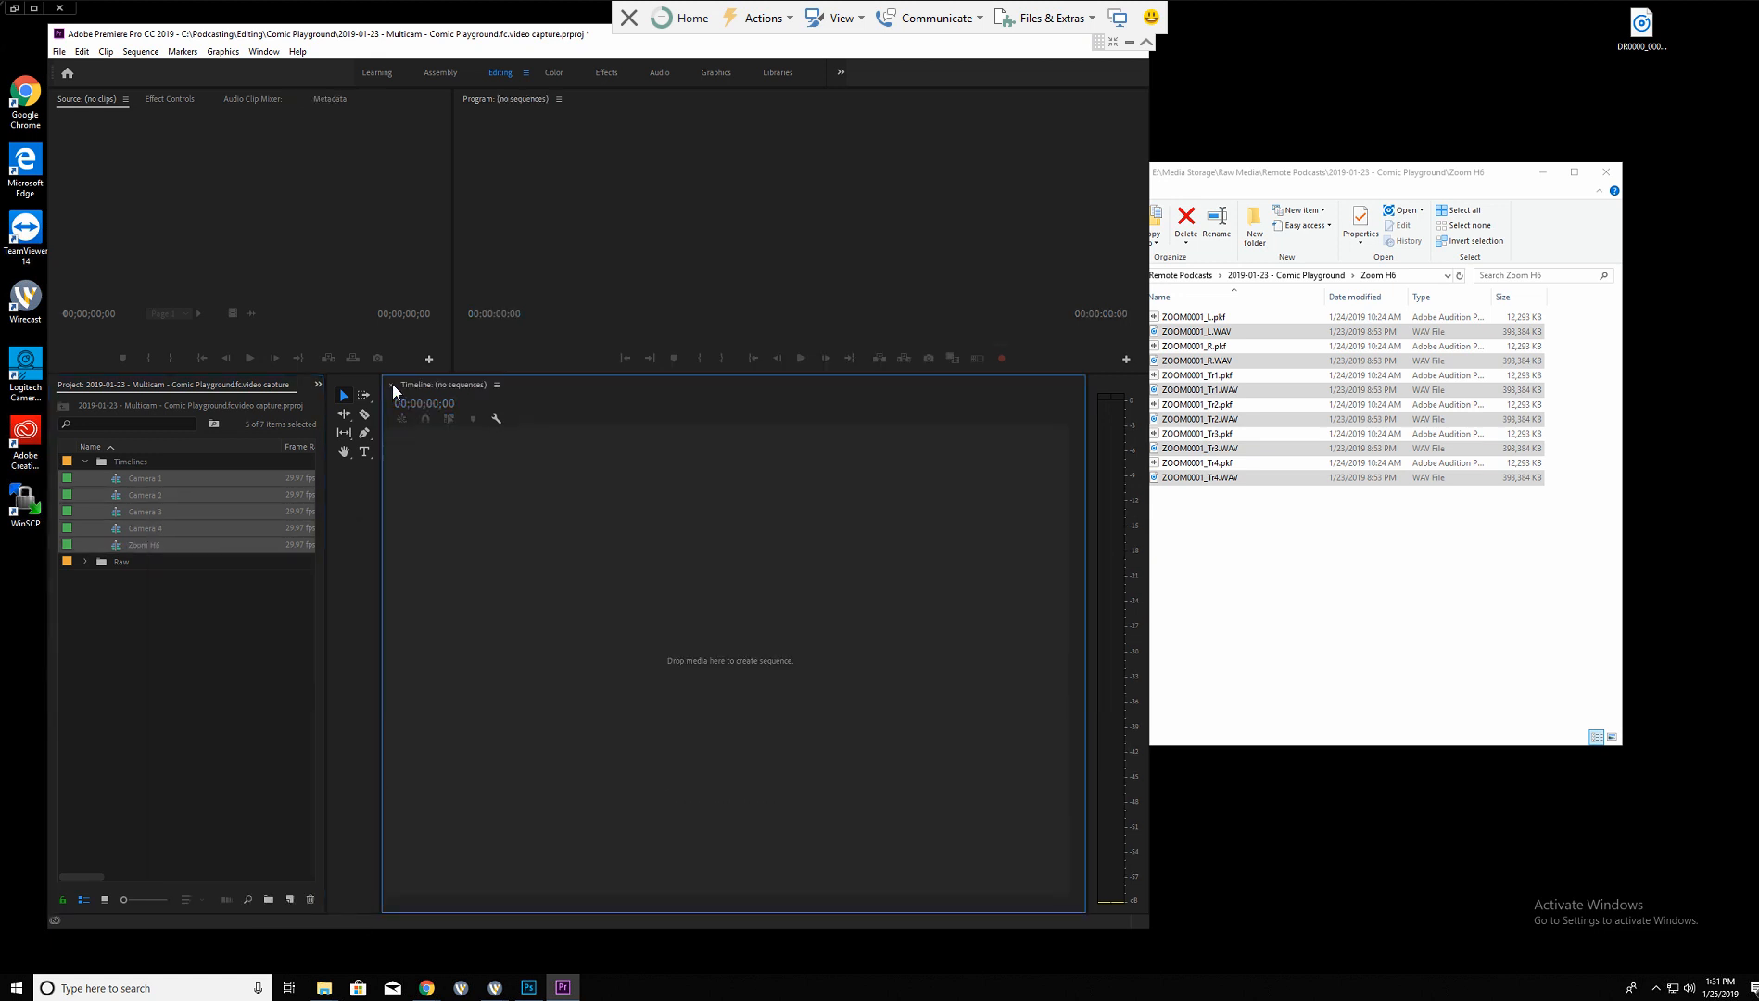
Restore the empty Timeline panel in the Editing workspace and expand the Timelines bin.
click(187, 637)
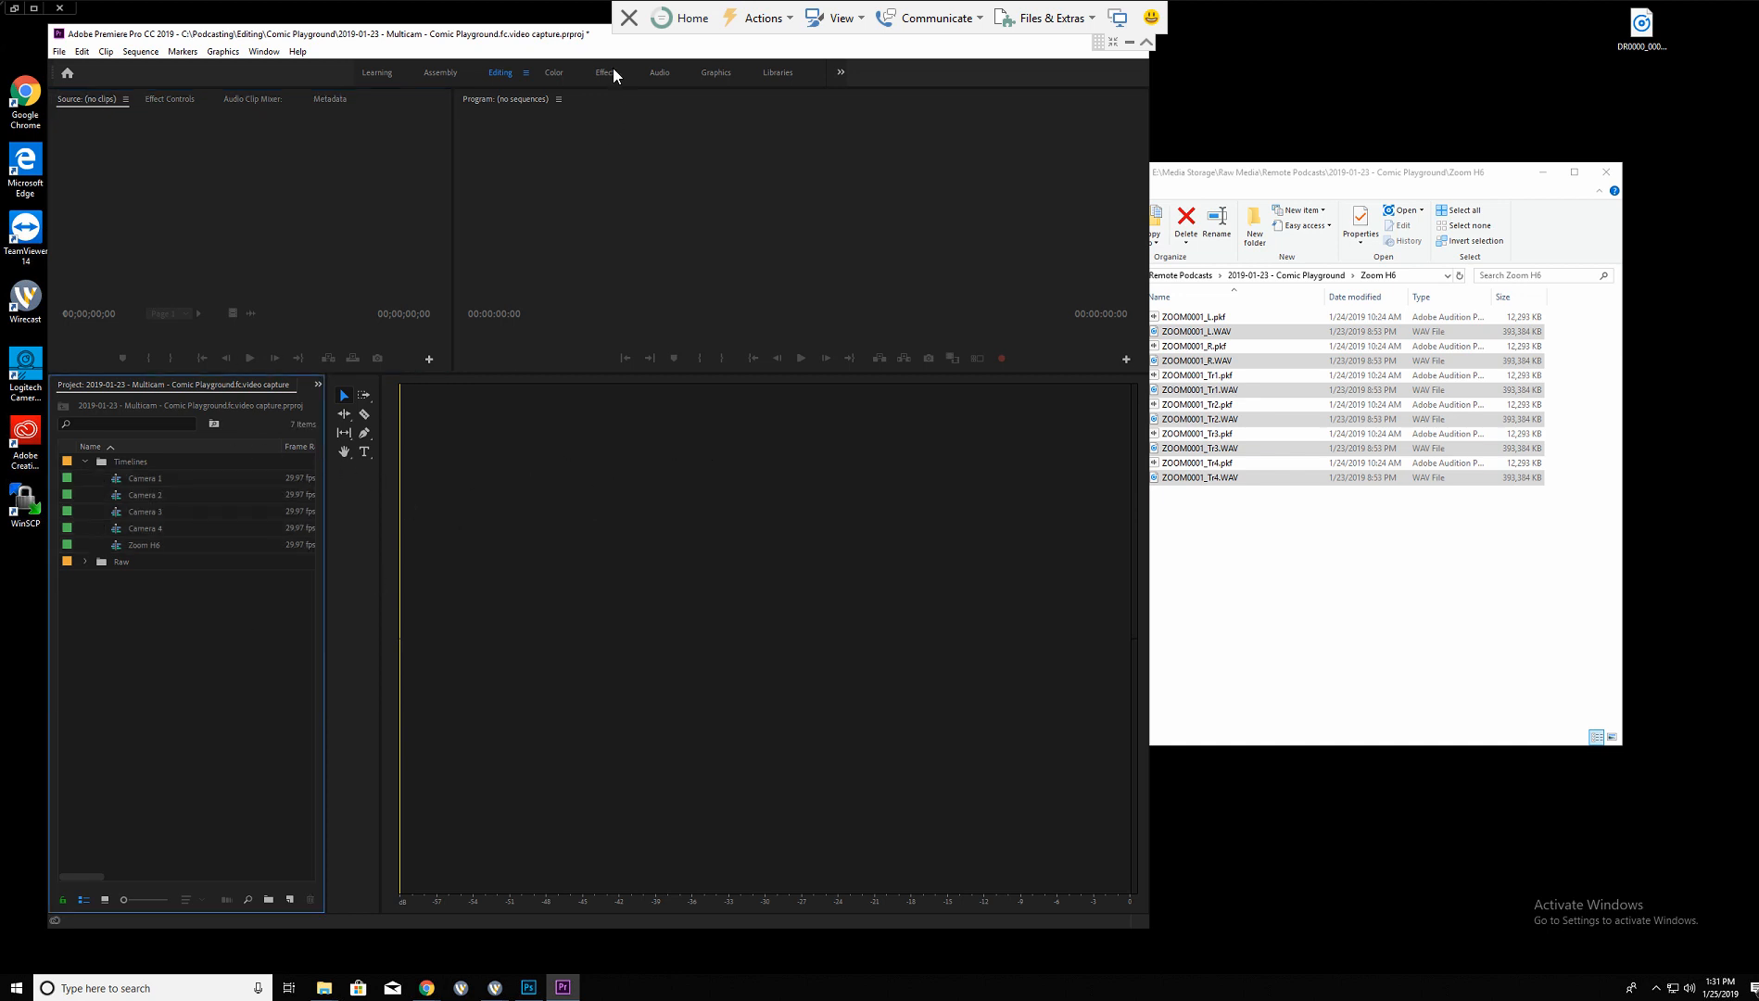
click(501, 72)
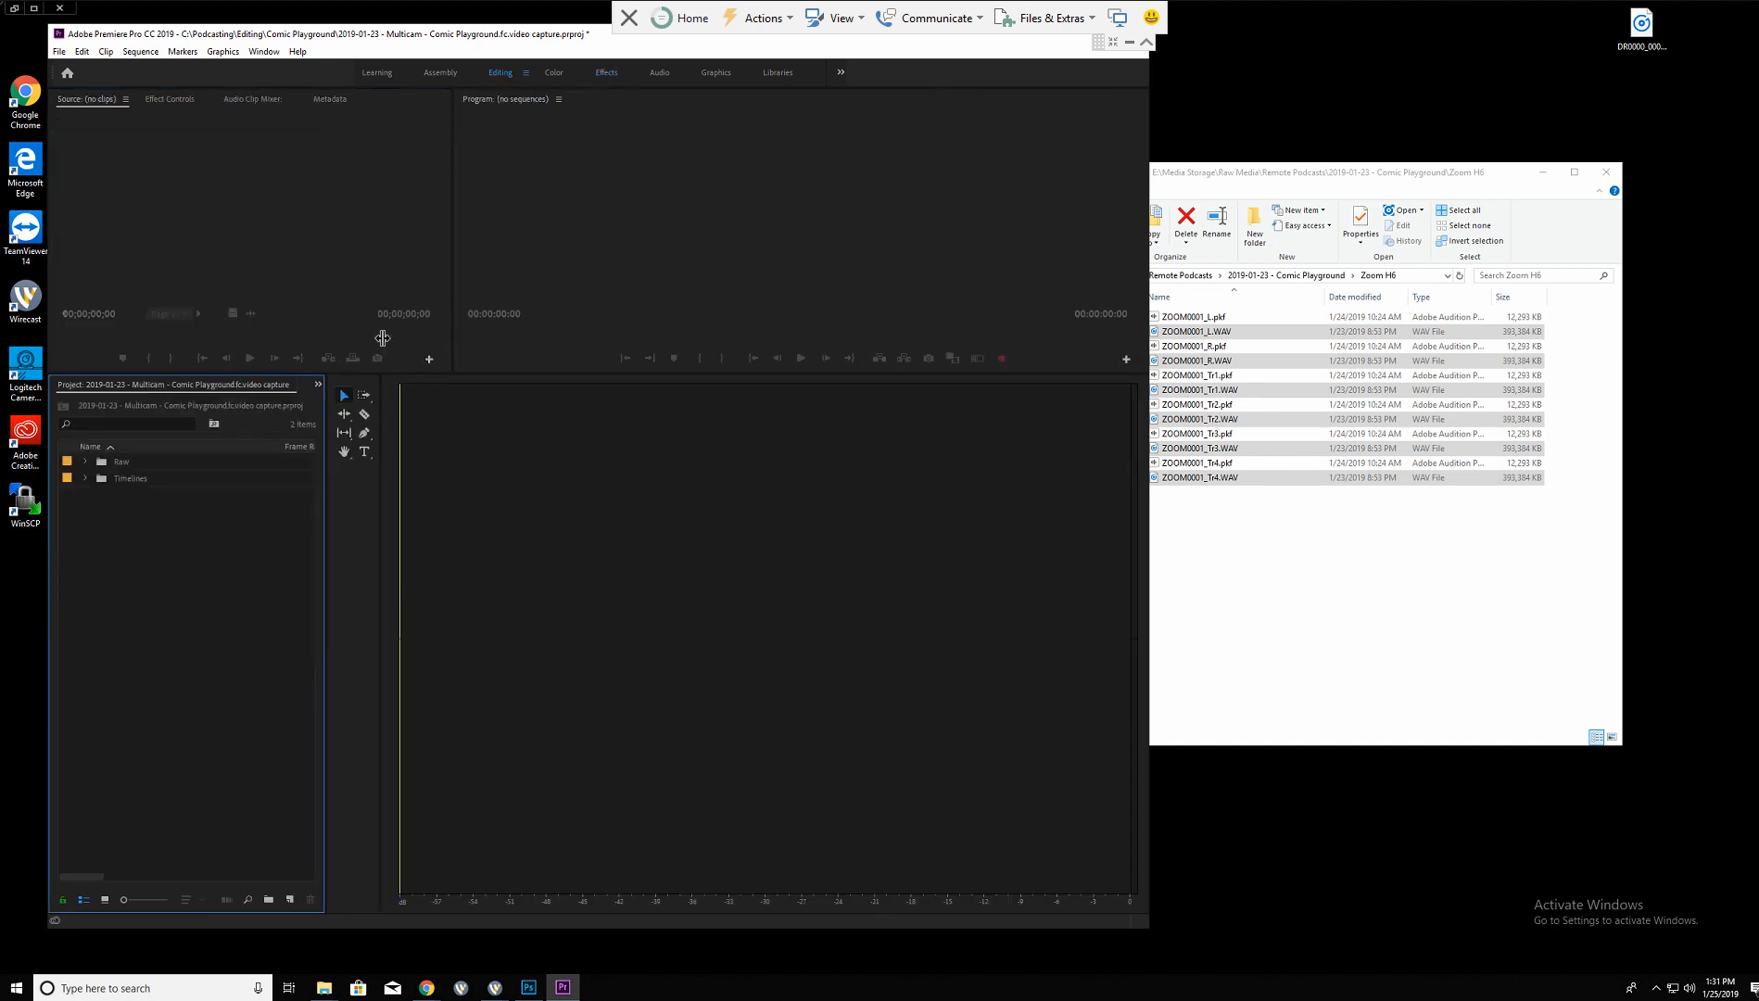
click(84, 478)
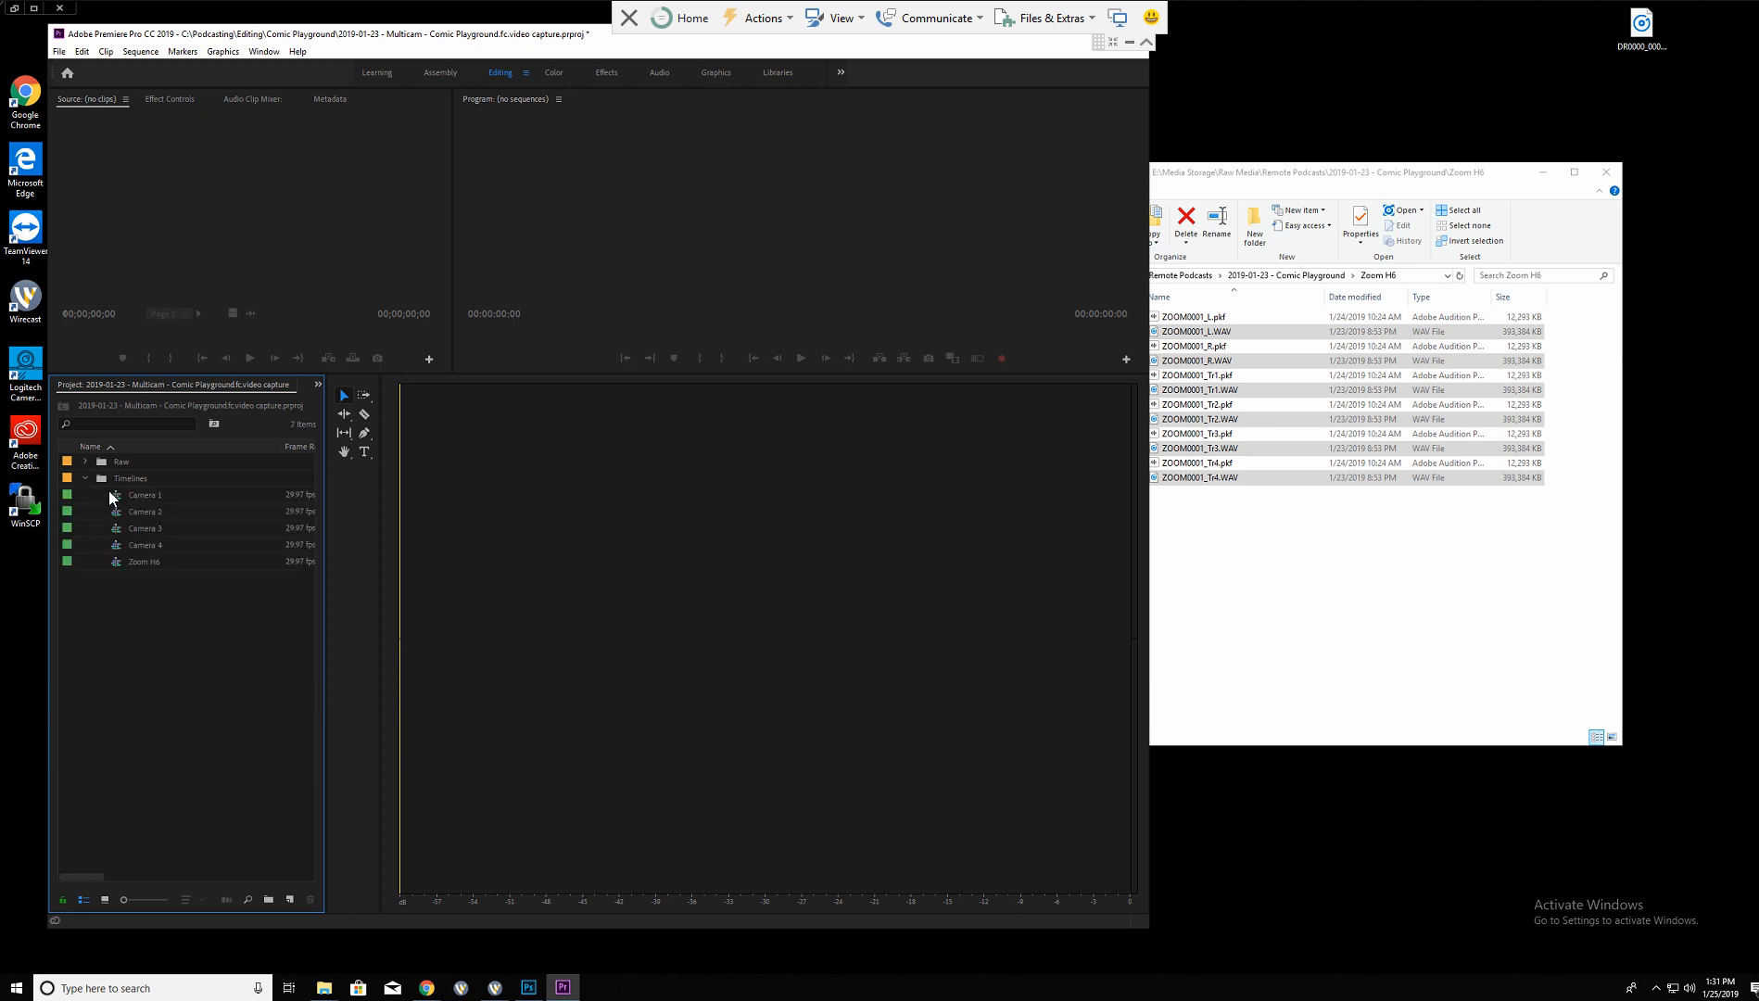
click(108, 493)
click(142, 608)
key(shift+3)
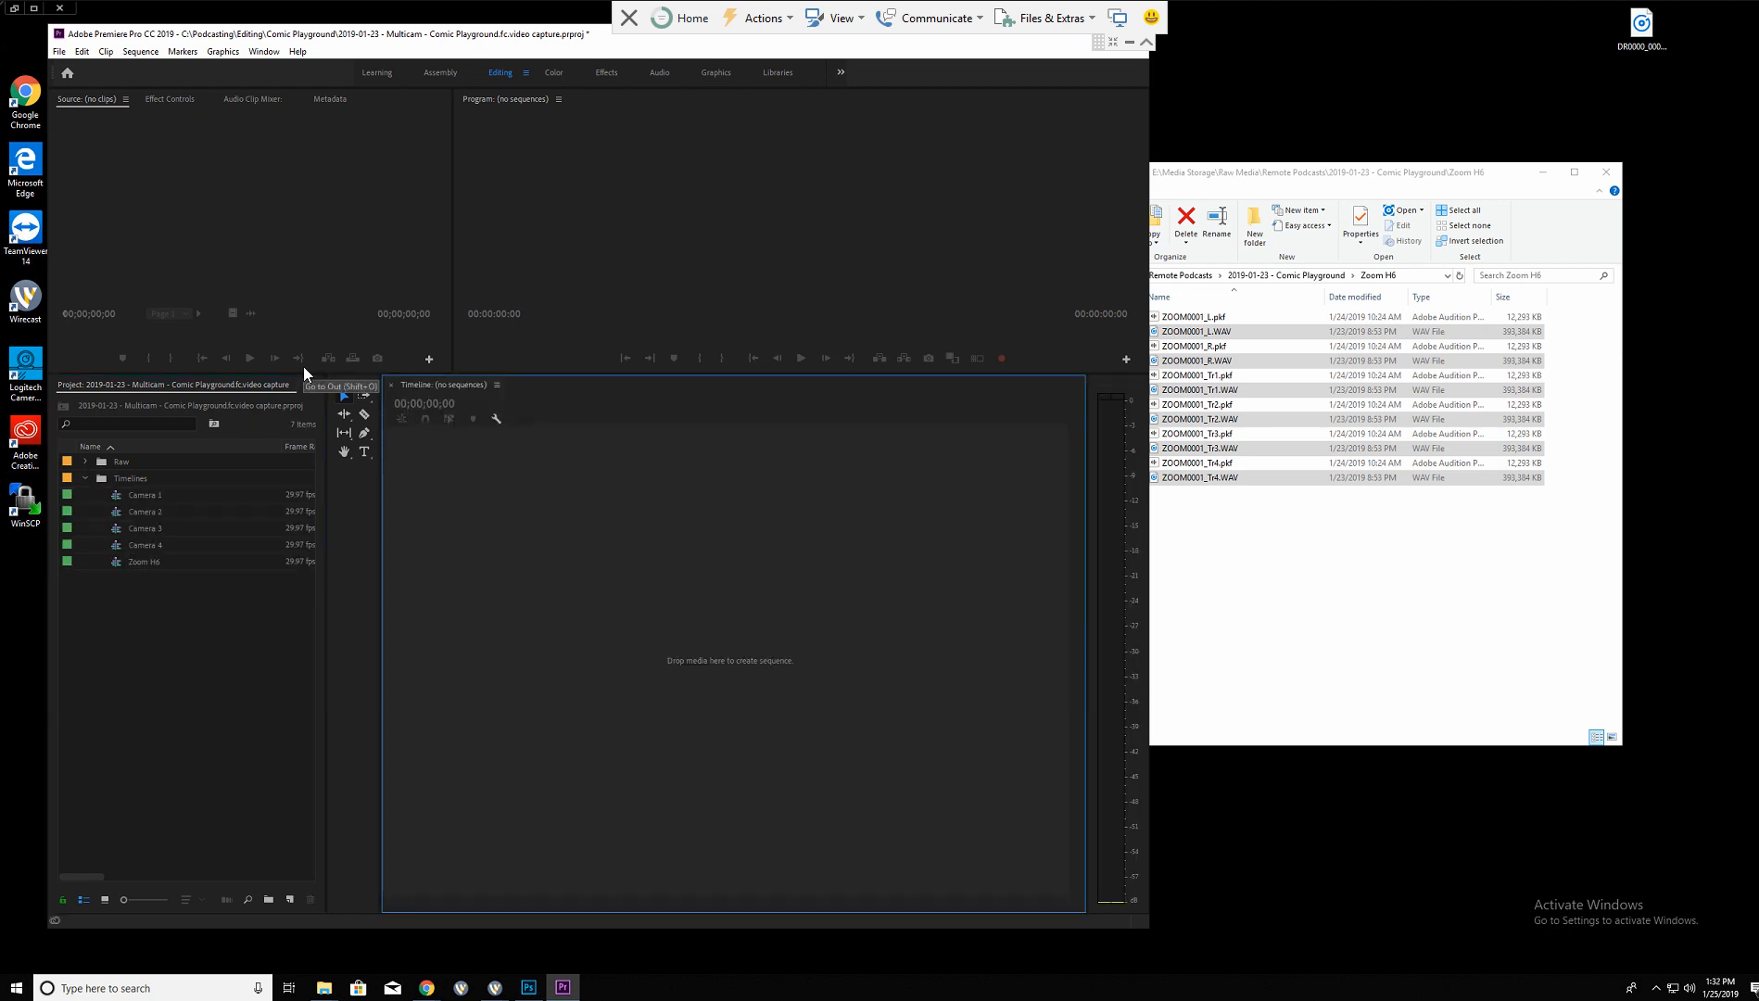
click(263, 50)
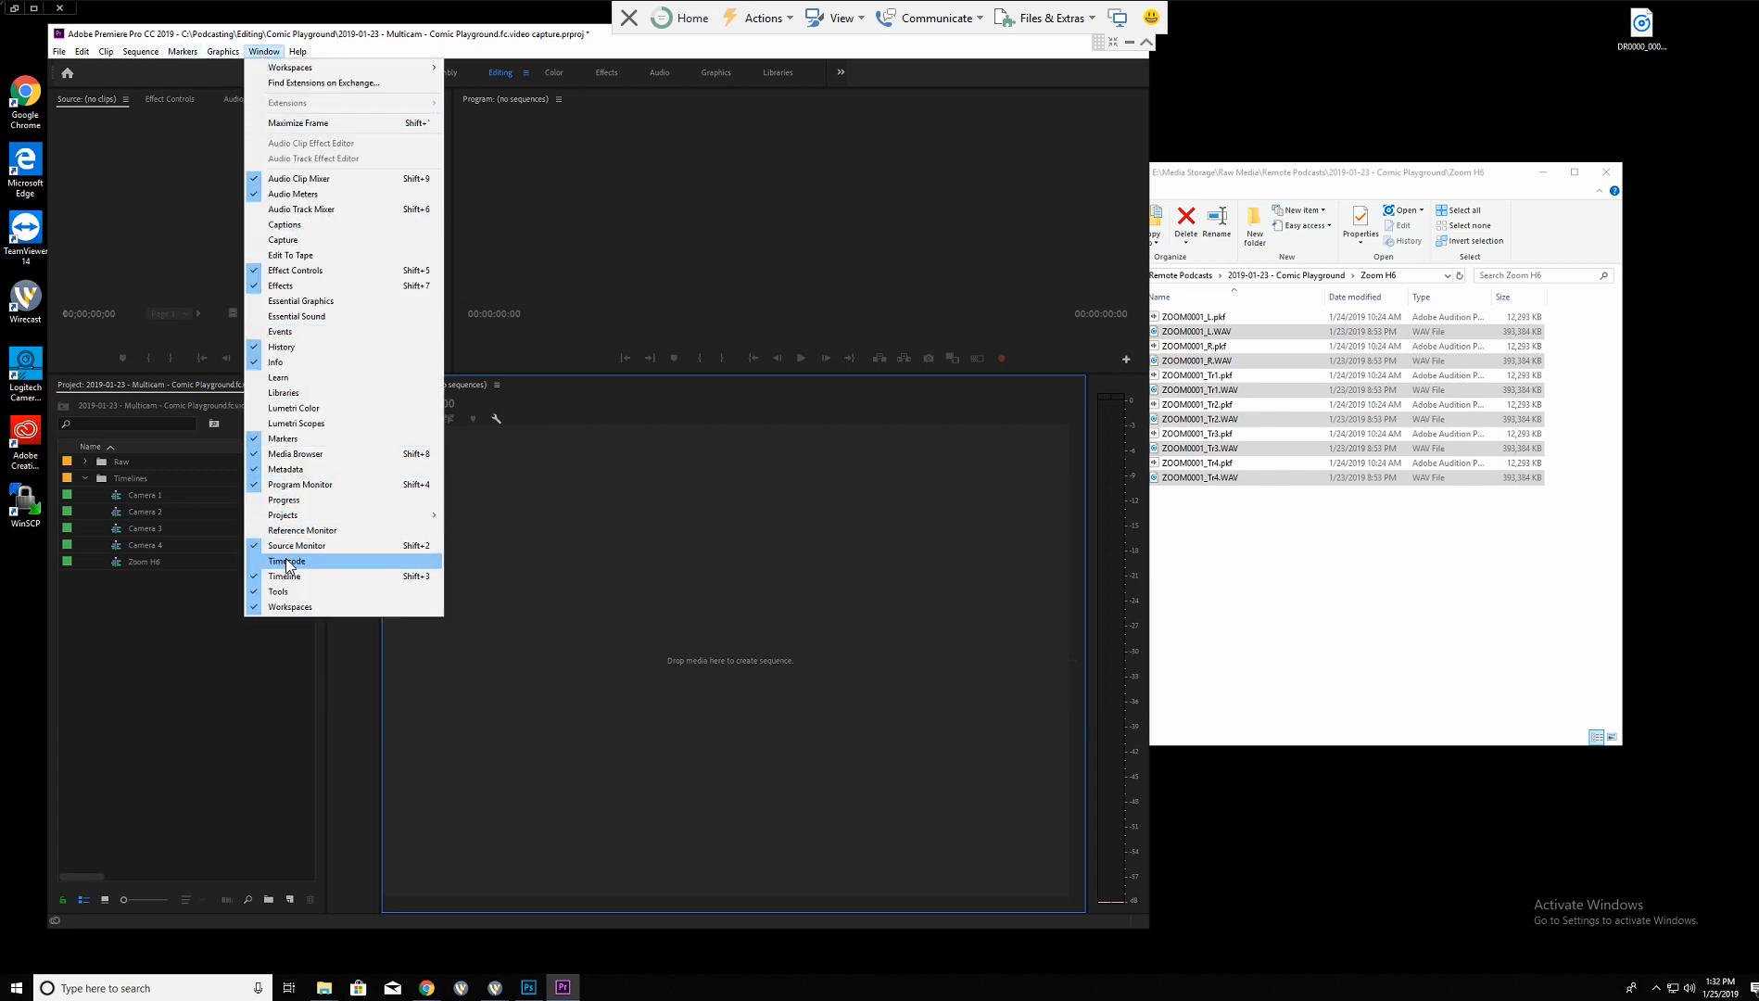
click(673, 516)
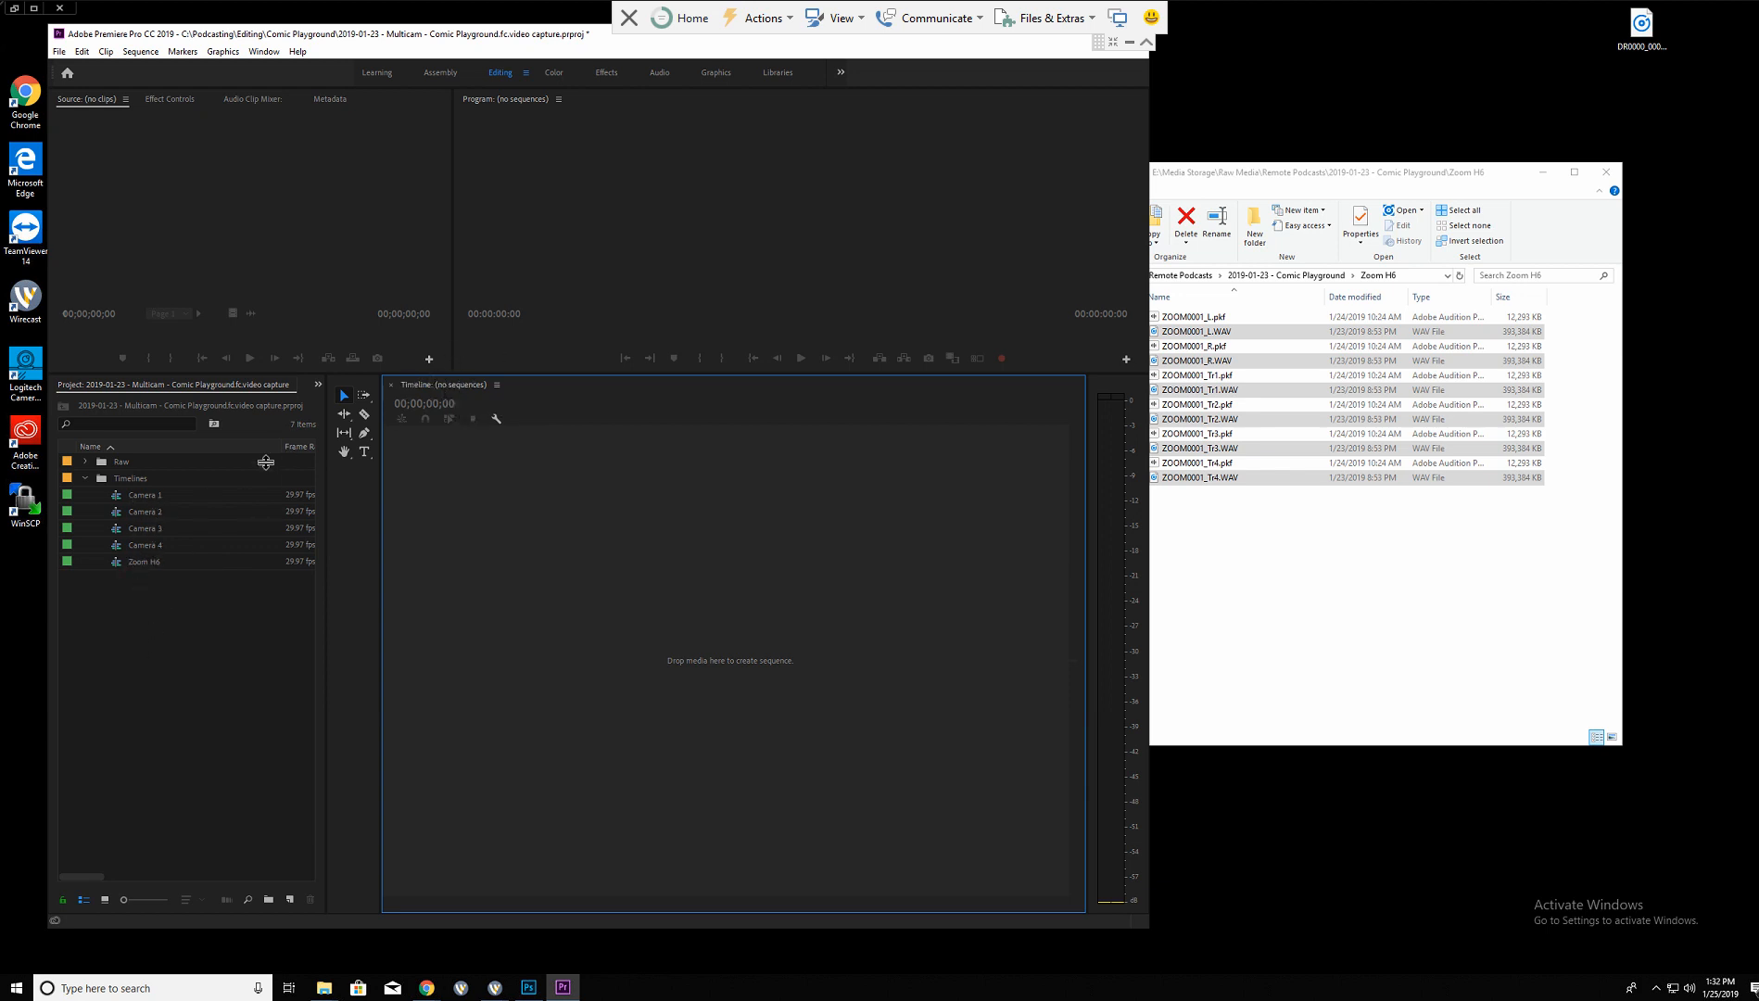
Try creating a new sequence from the Camera 1 sequence, close its timeline and undo the creation.
click(119, 495)
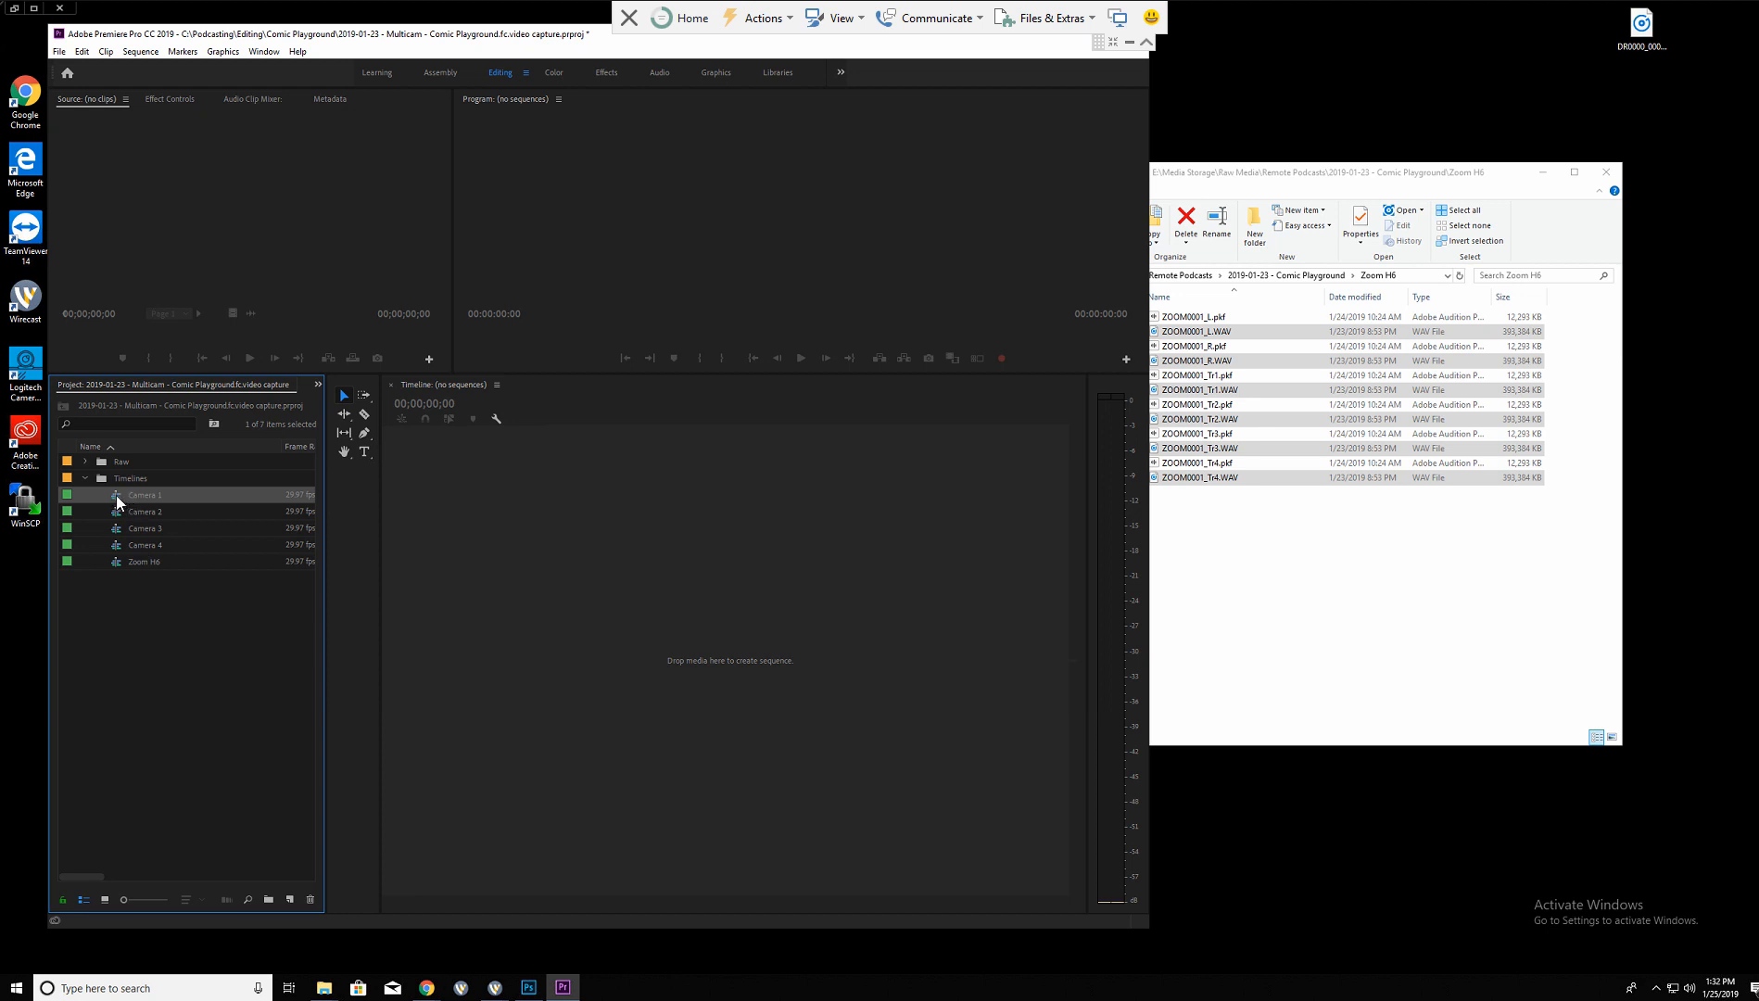
drag(116, 494, 536, 569)
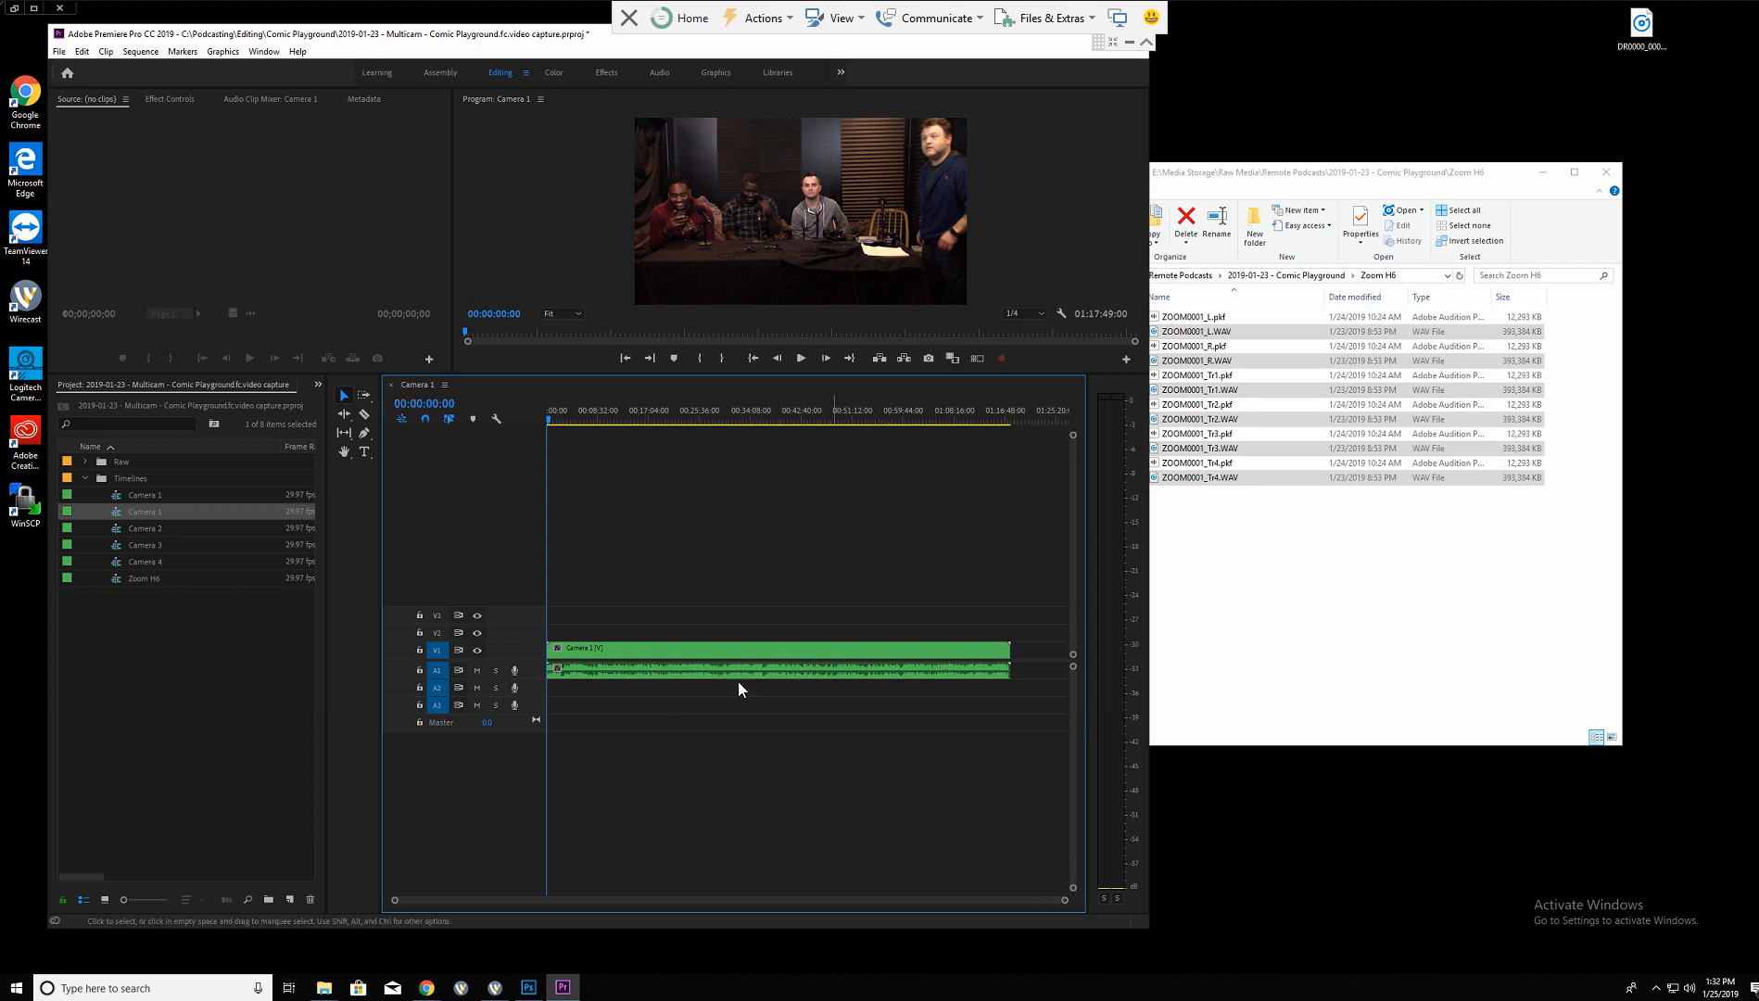
click(390, 383)
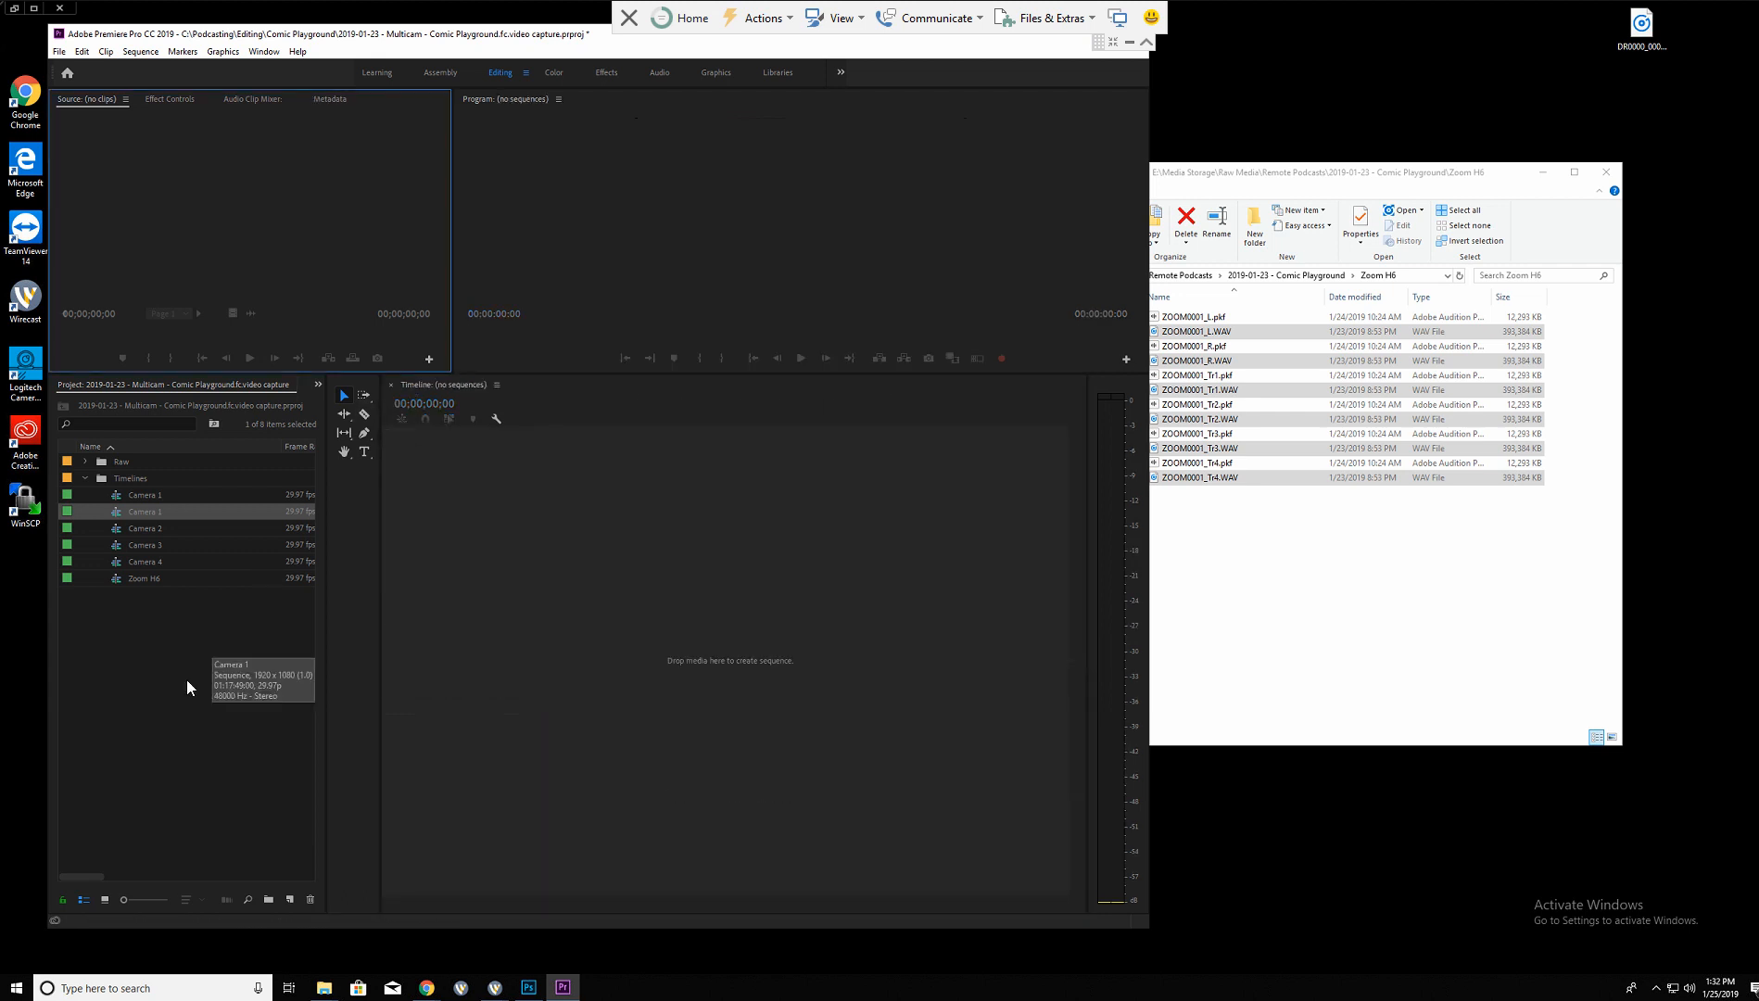
click(188, 680)
key(ctrl+z)
key(ctrl+z)
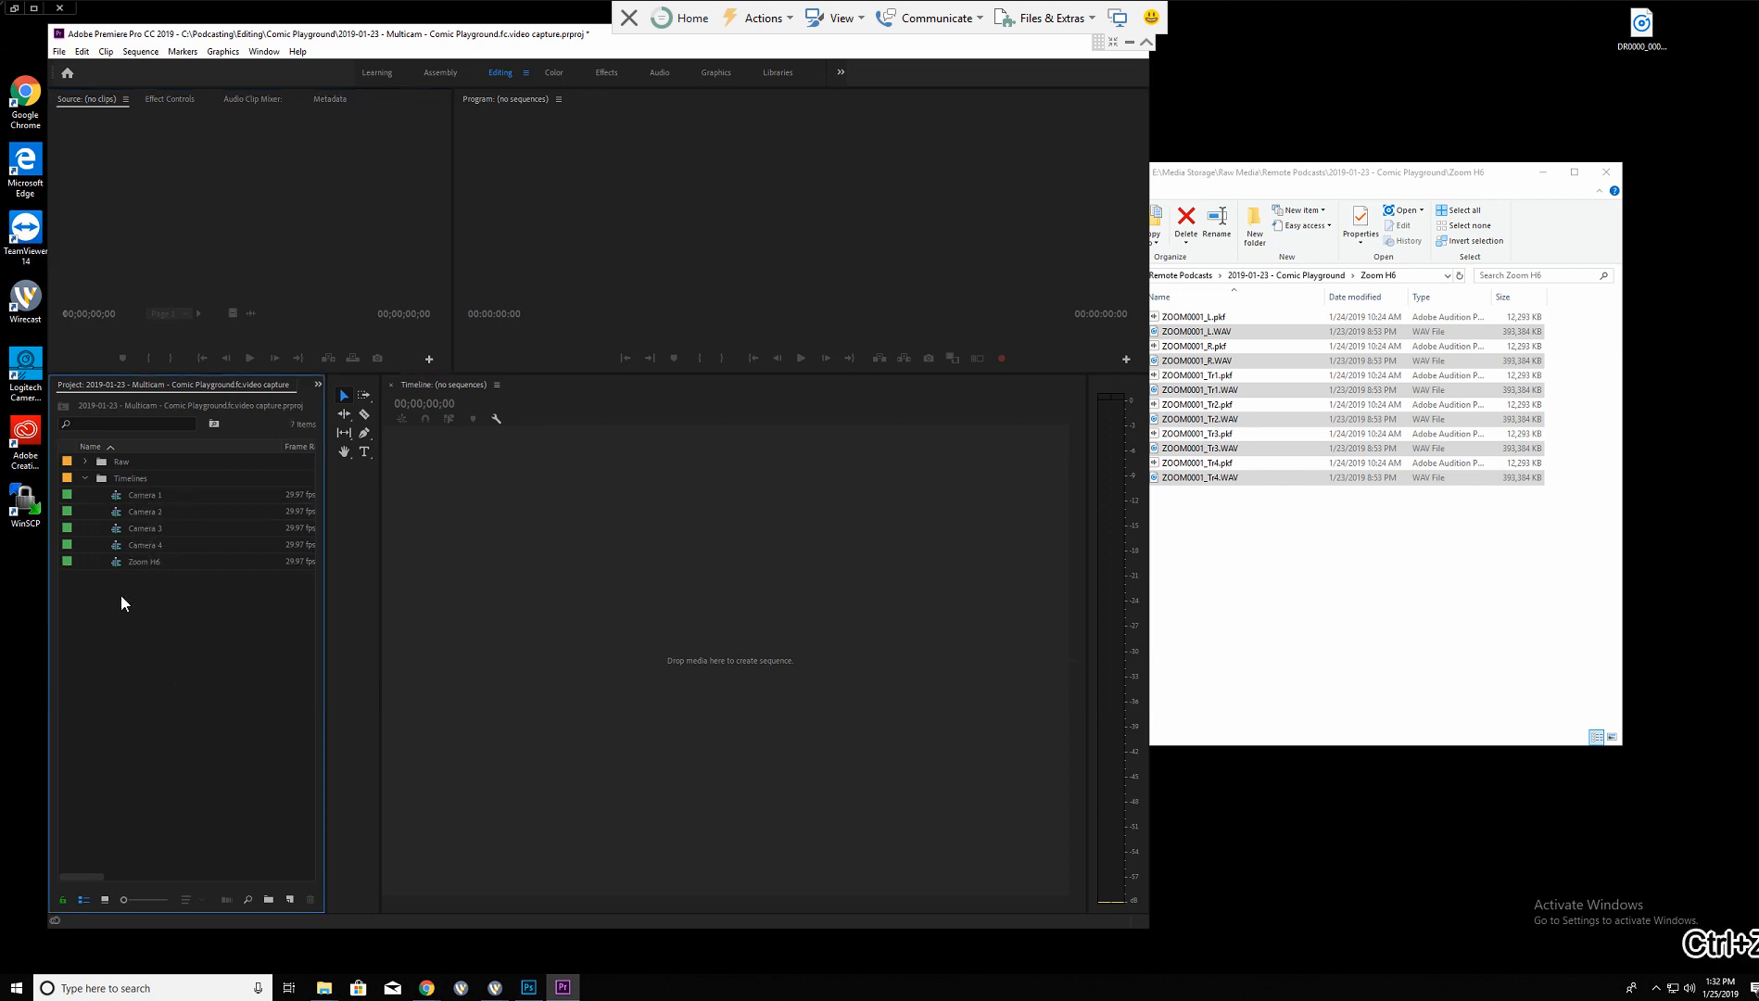
click(136, 494)
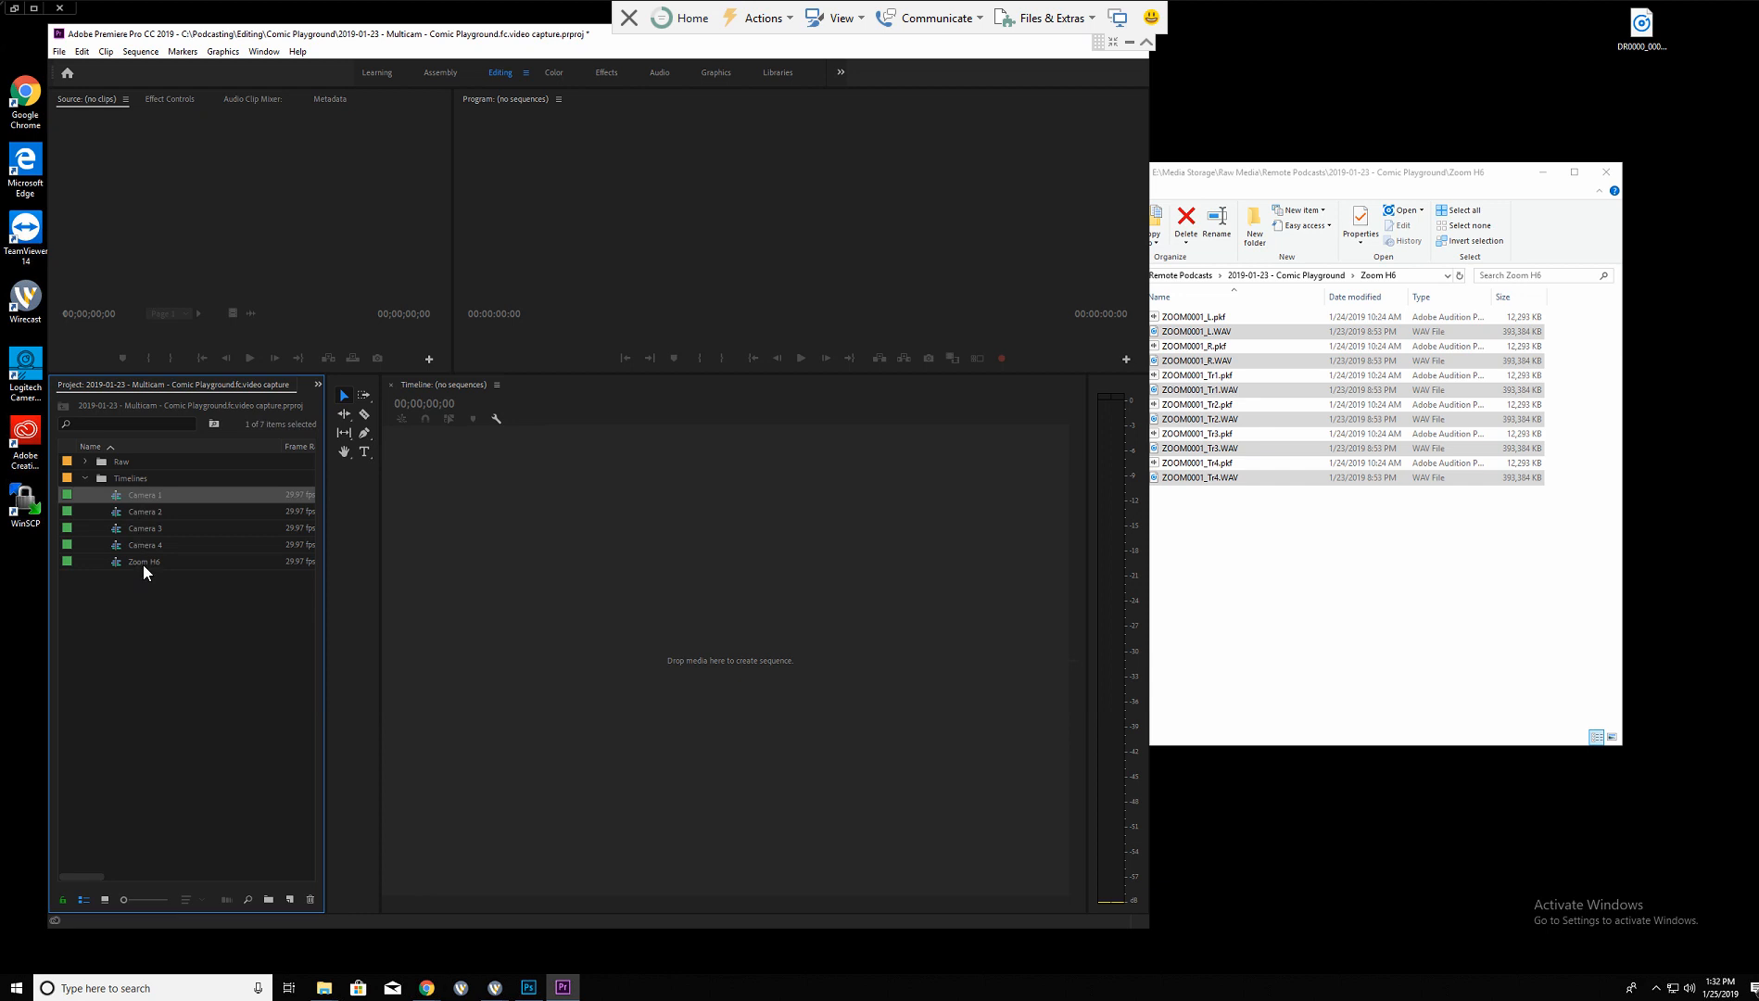
shift+click(144, 561)
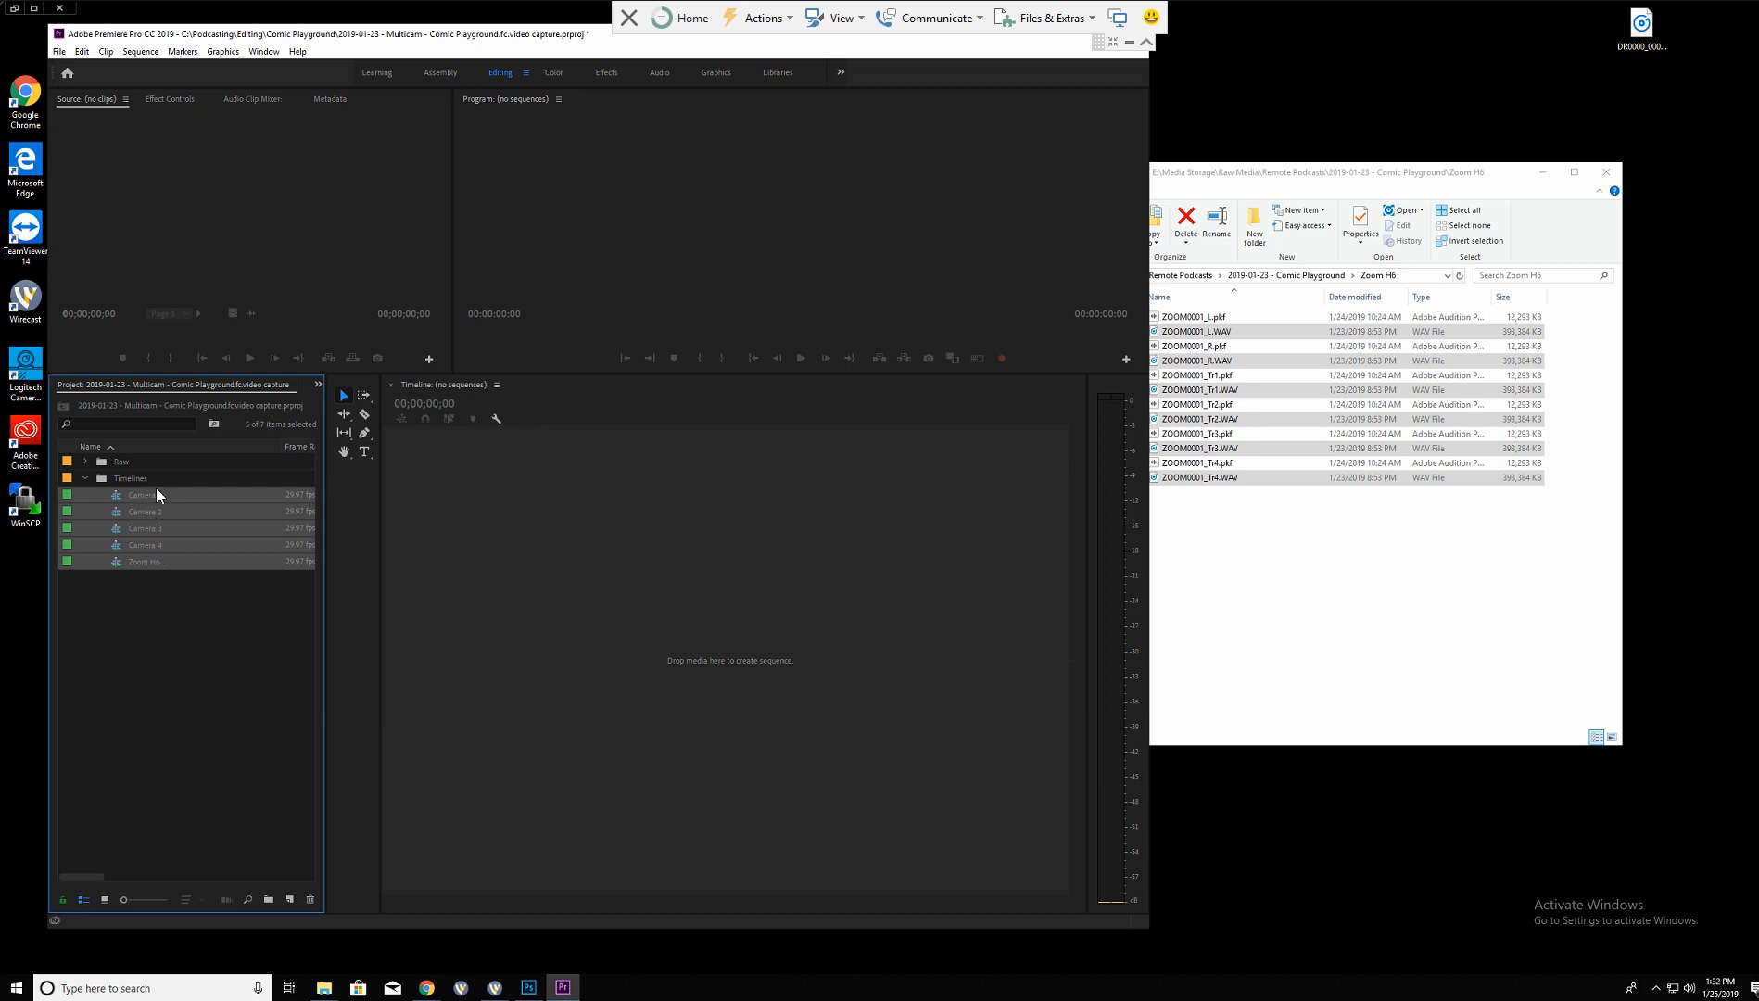
click(150, 583)
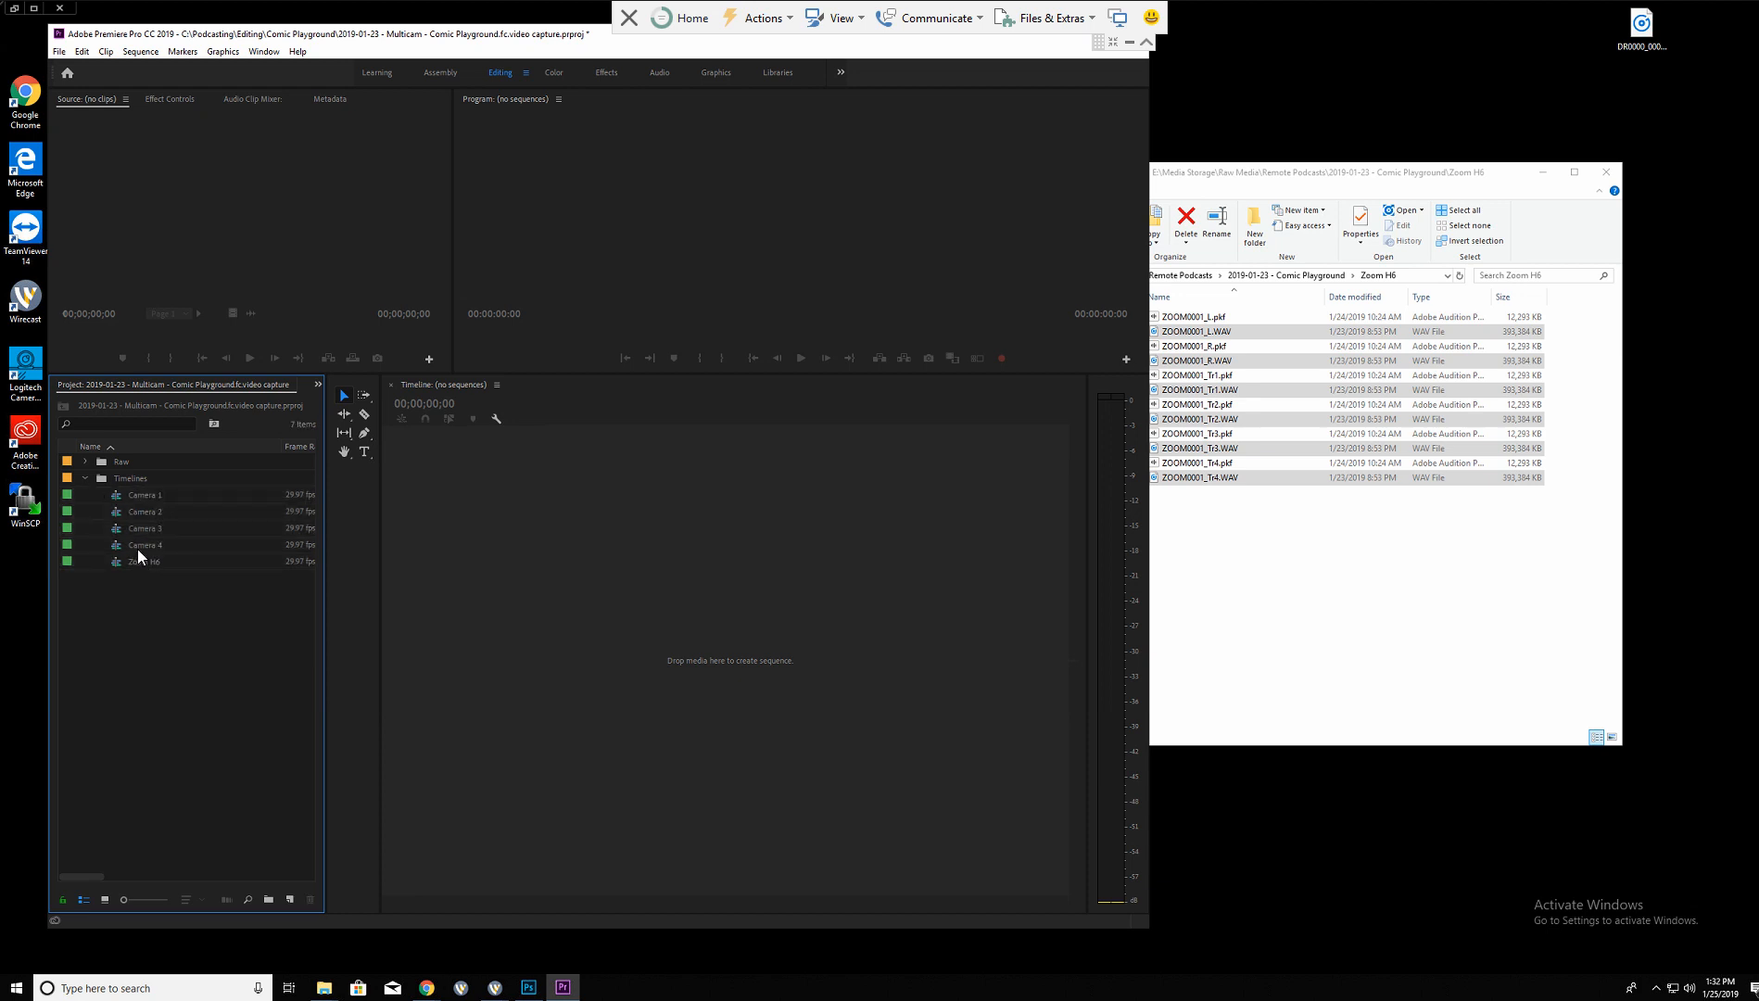
Create a multi-camera source sequence from Camera 1 through Camera 4, synchronized by audio on track channel 1, with Camera 1 audio sequence settings.
click(148, 499)
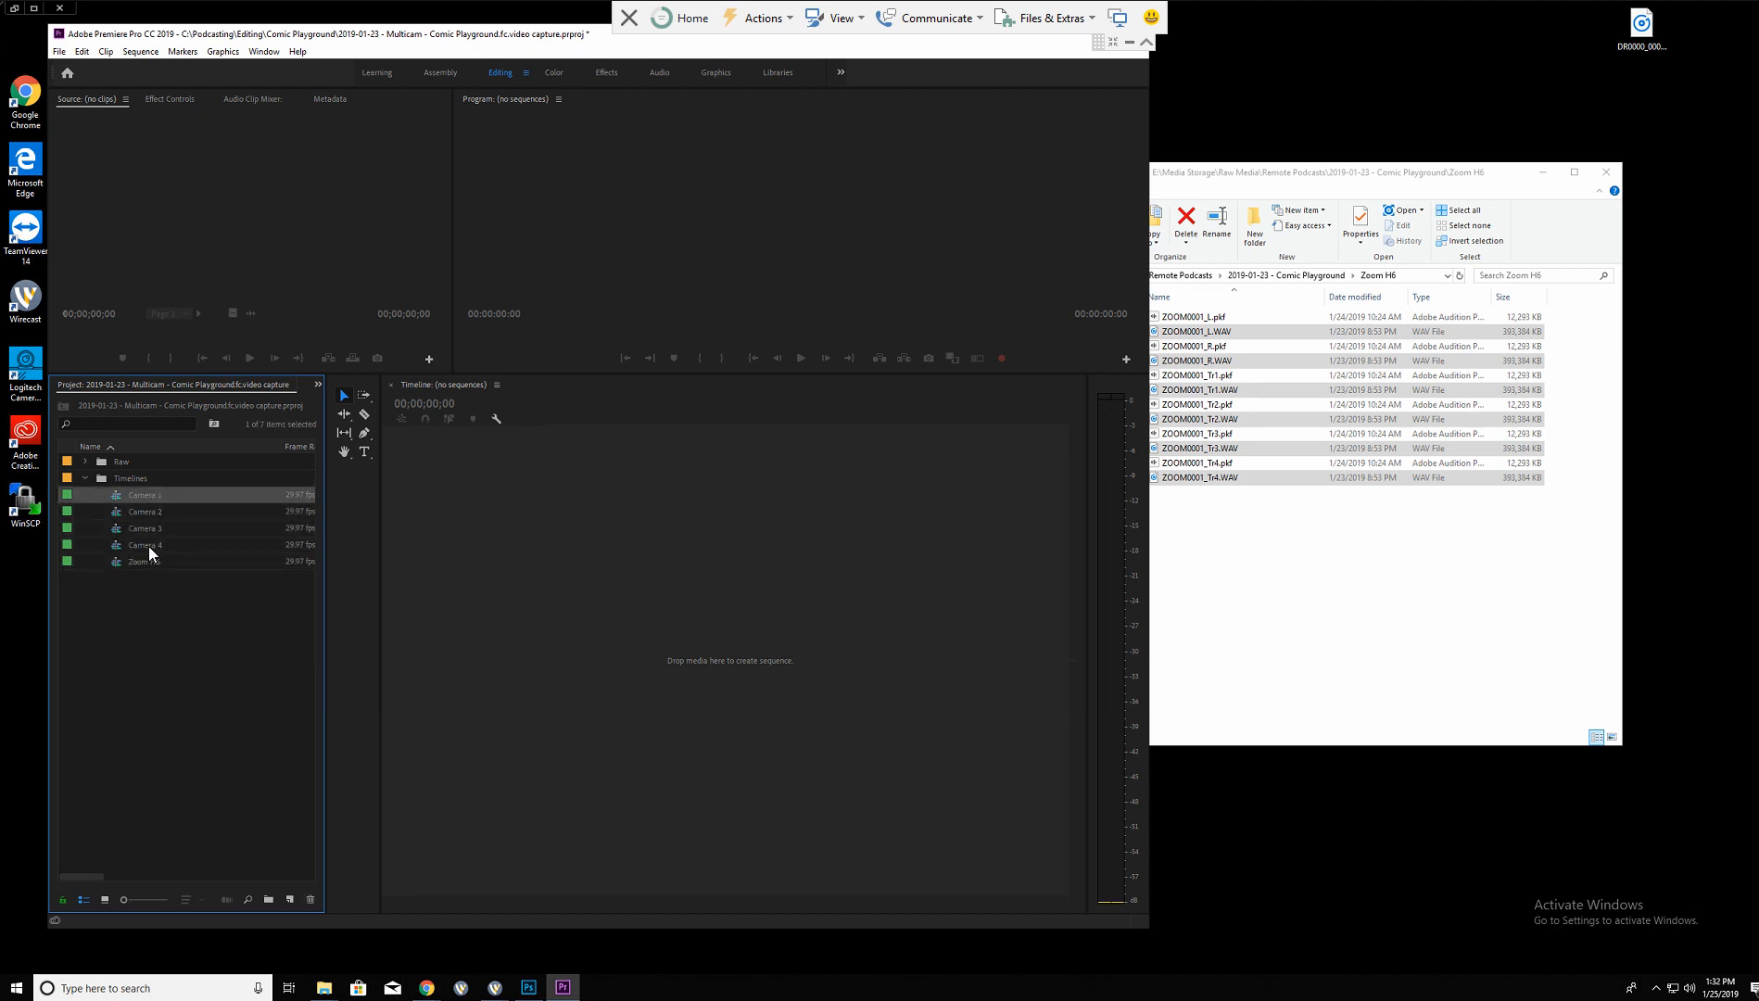
shift+click(148, 546)
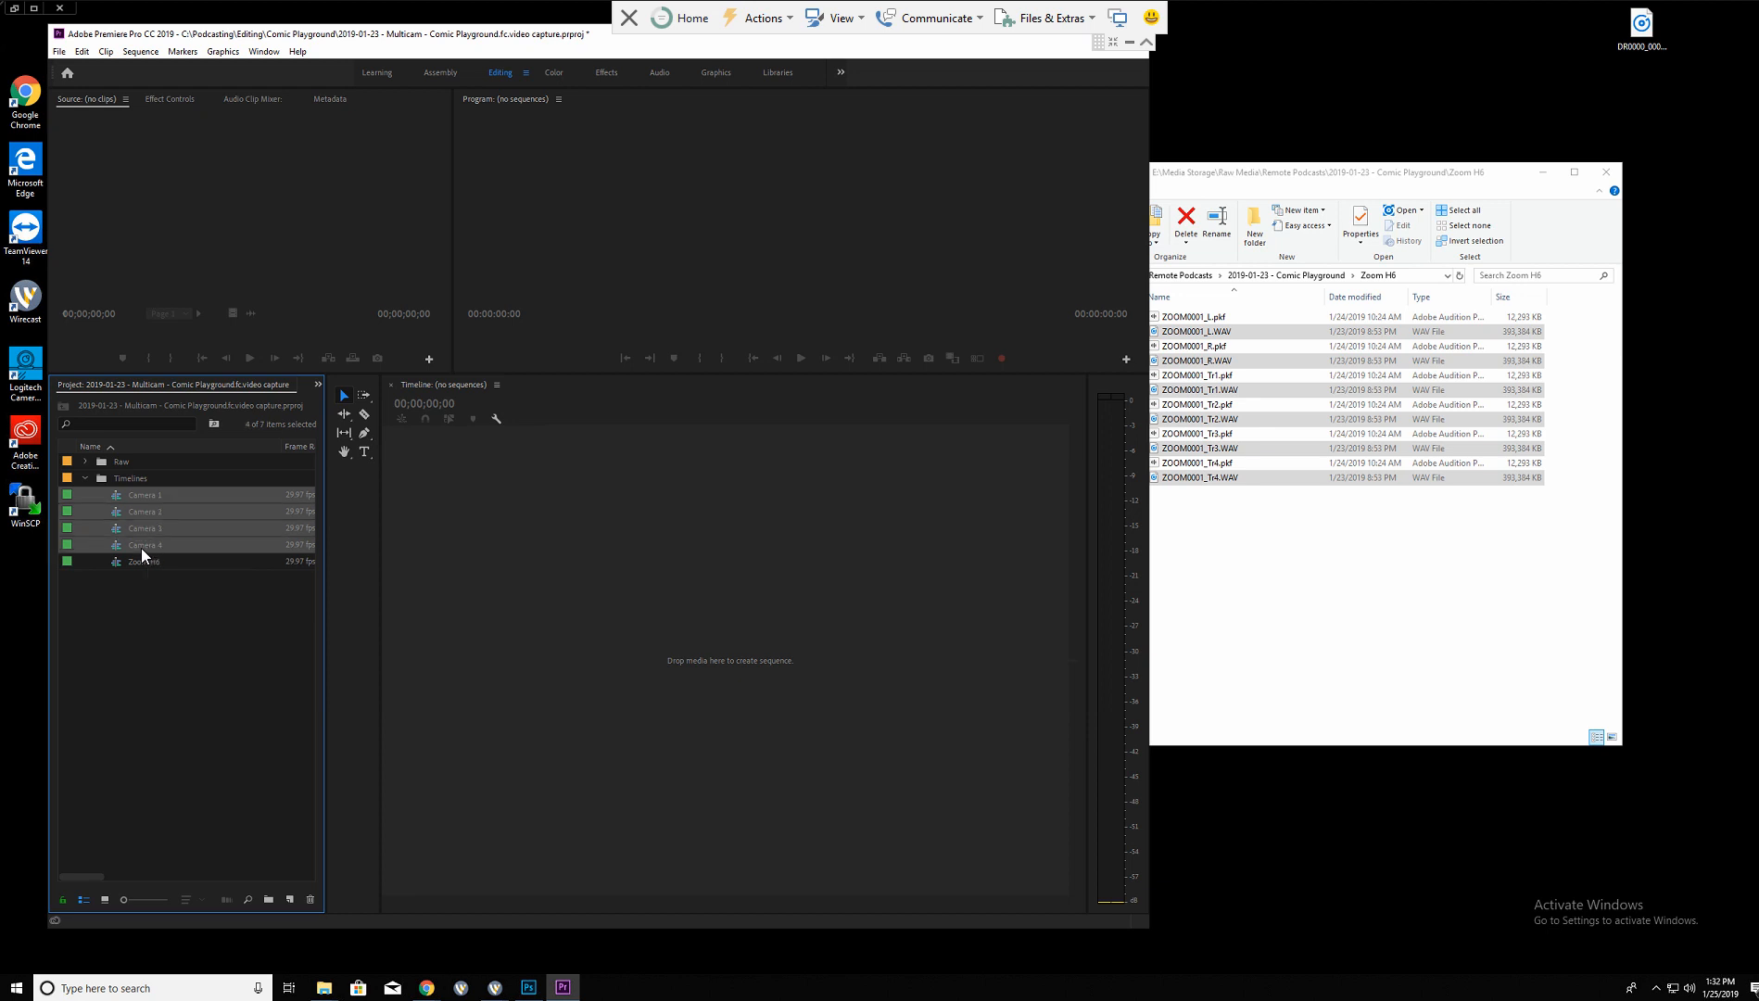
right_click(141, 548)
click(216, 888)
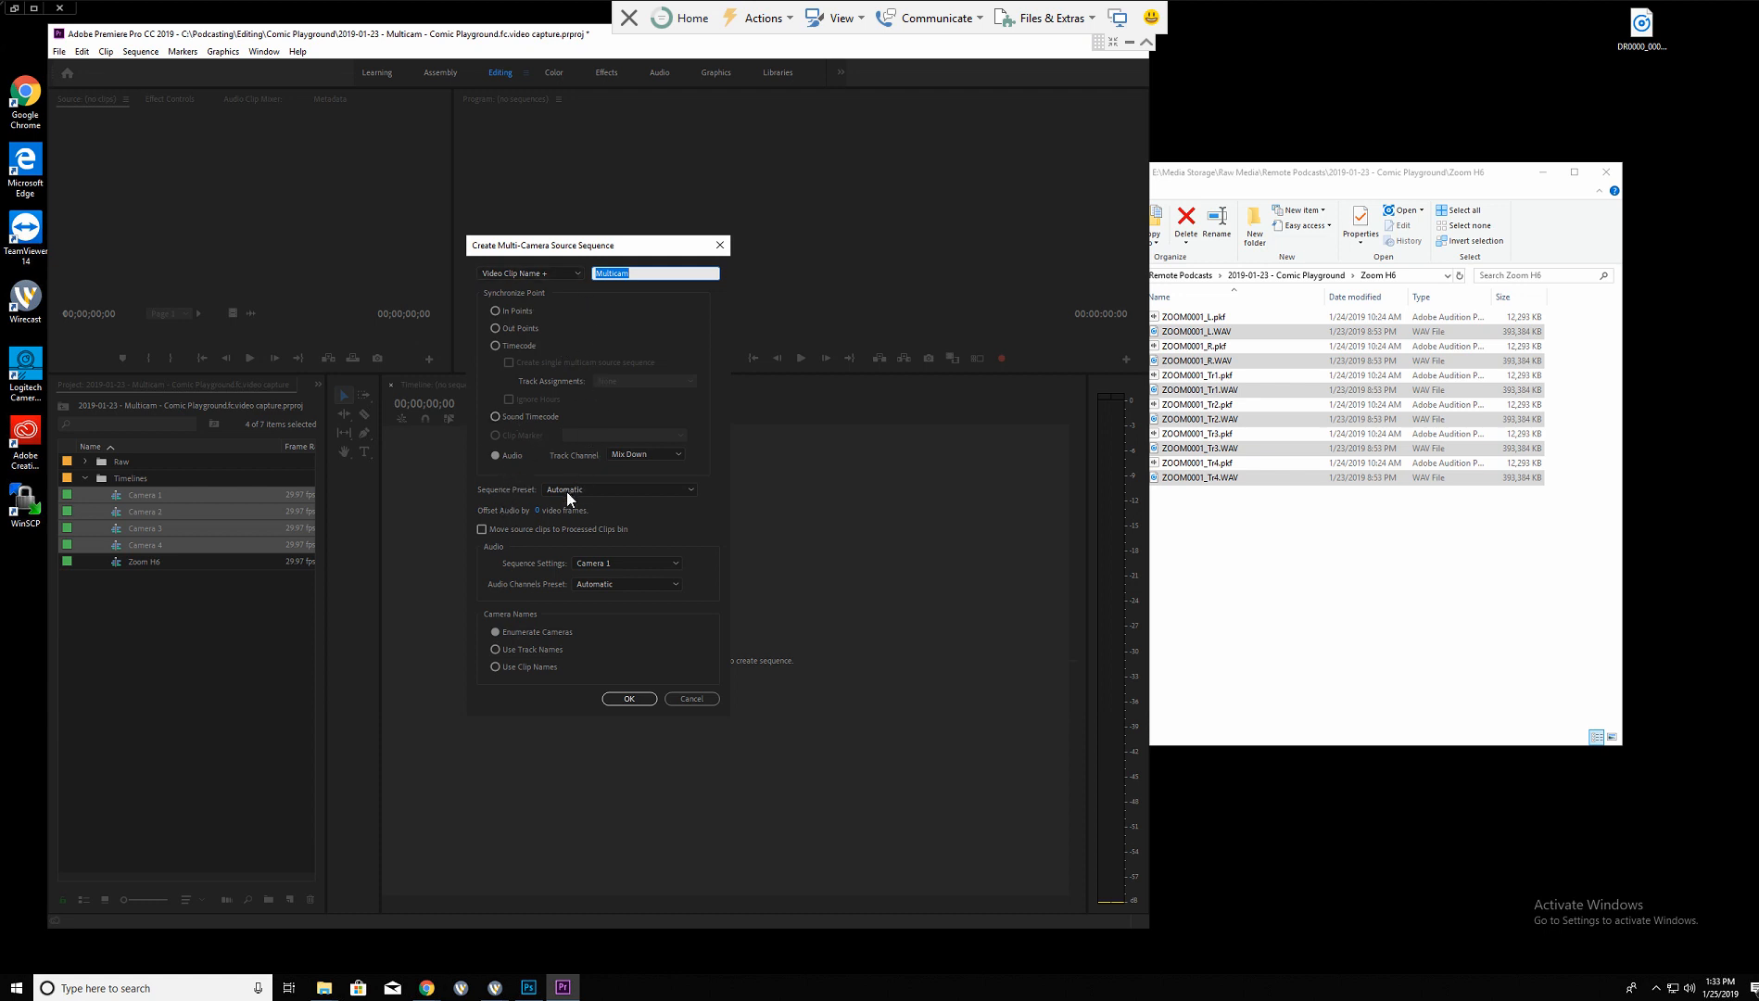
click(635, 456)
click(631, 469)
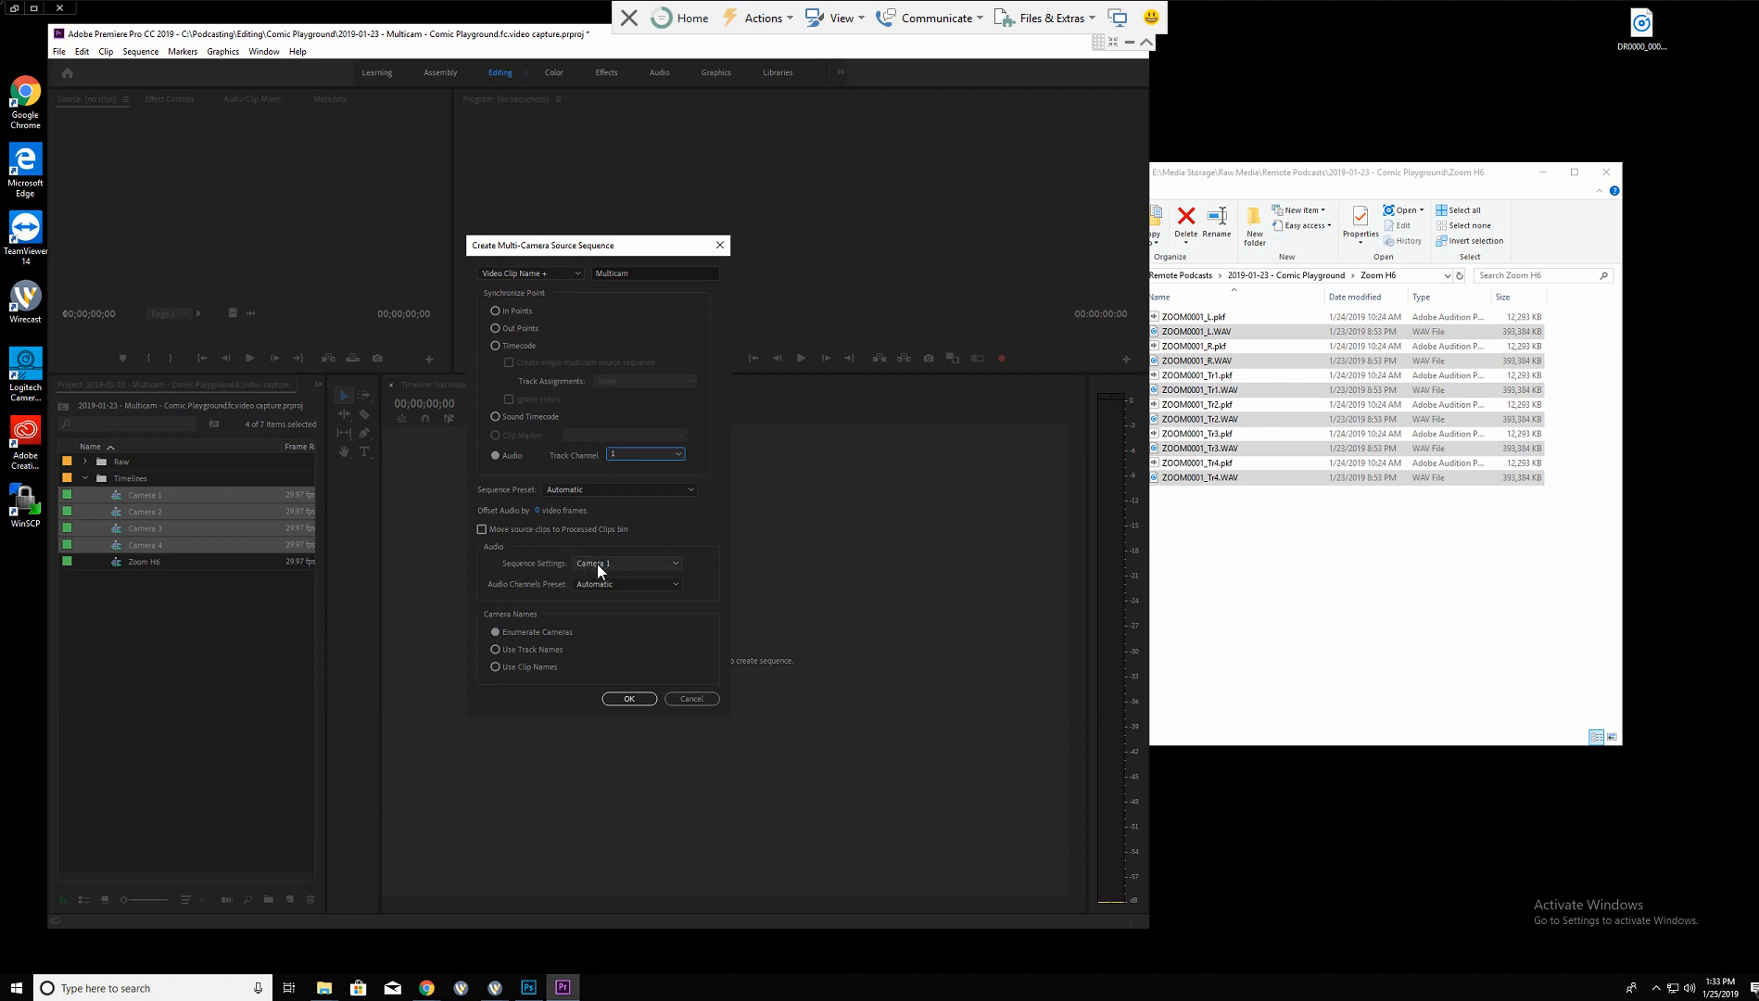
click(624, 564)
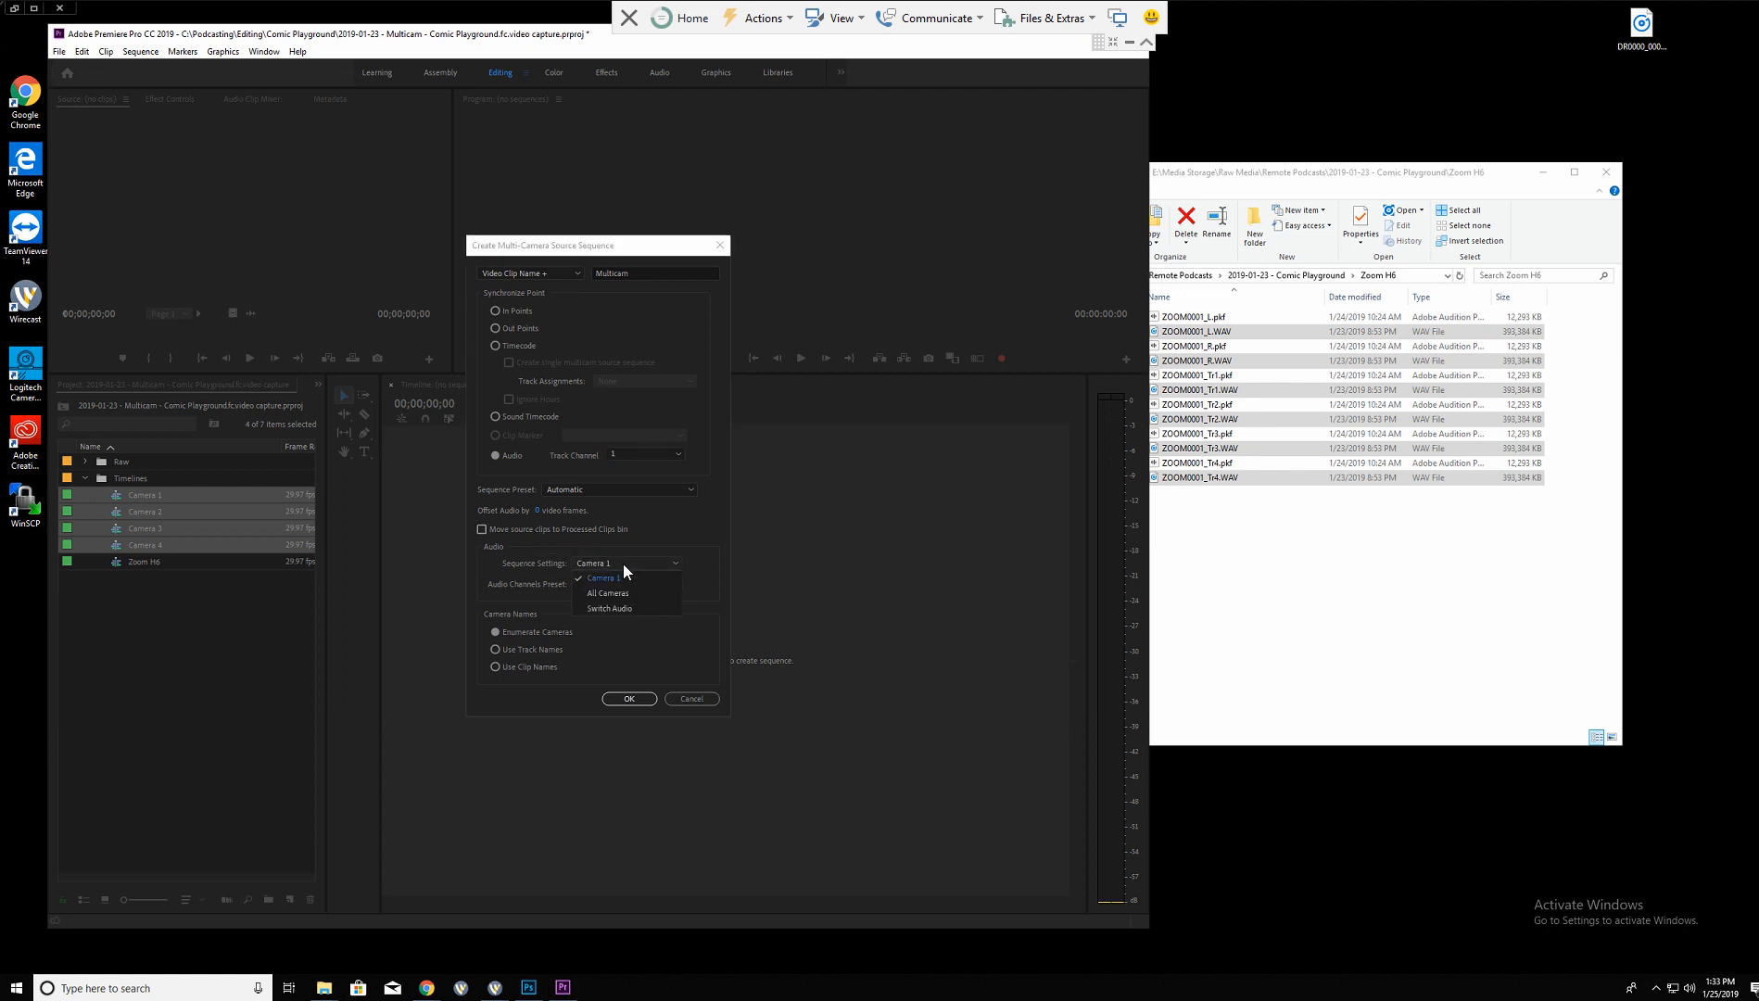
click(622, 562)
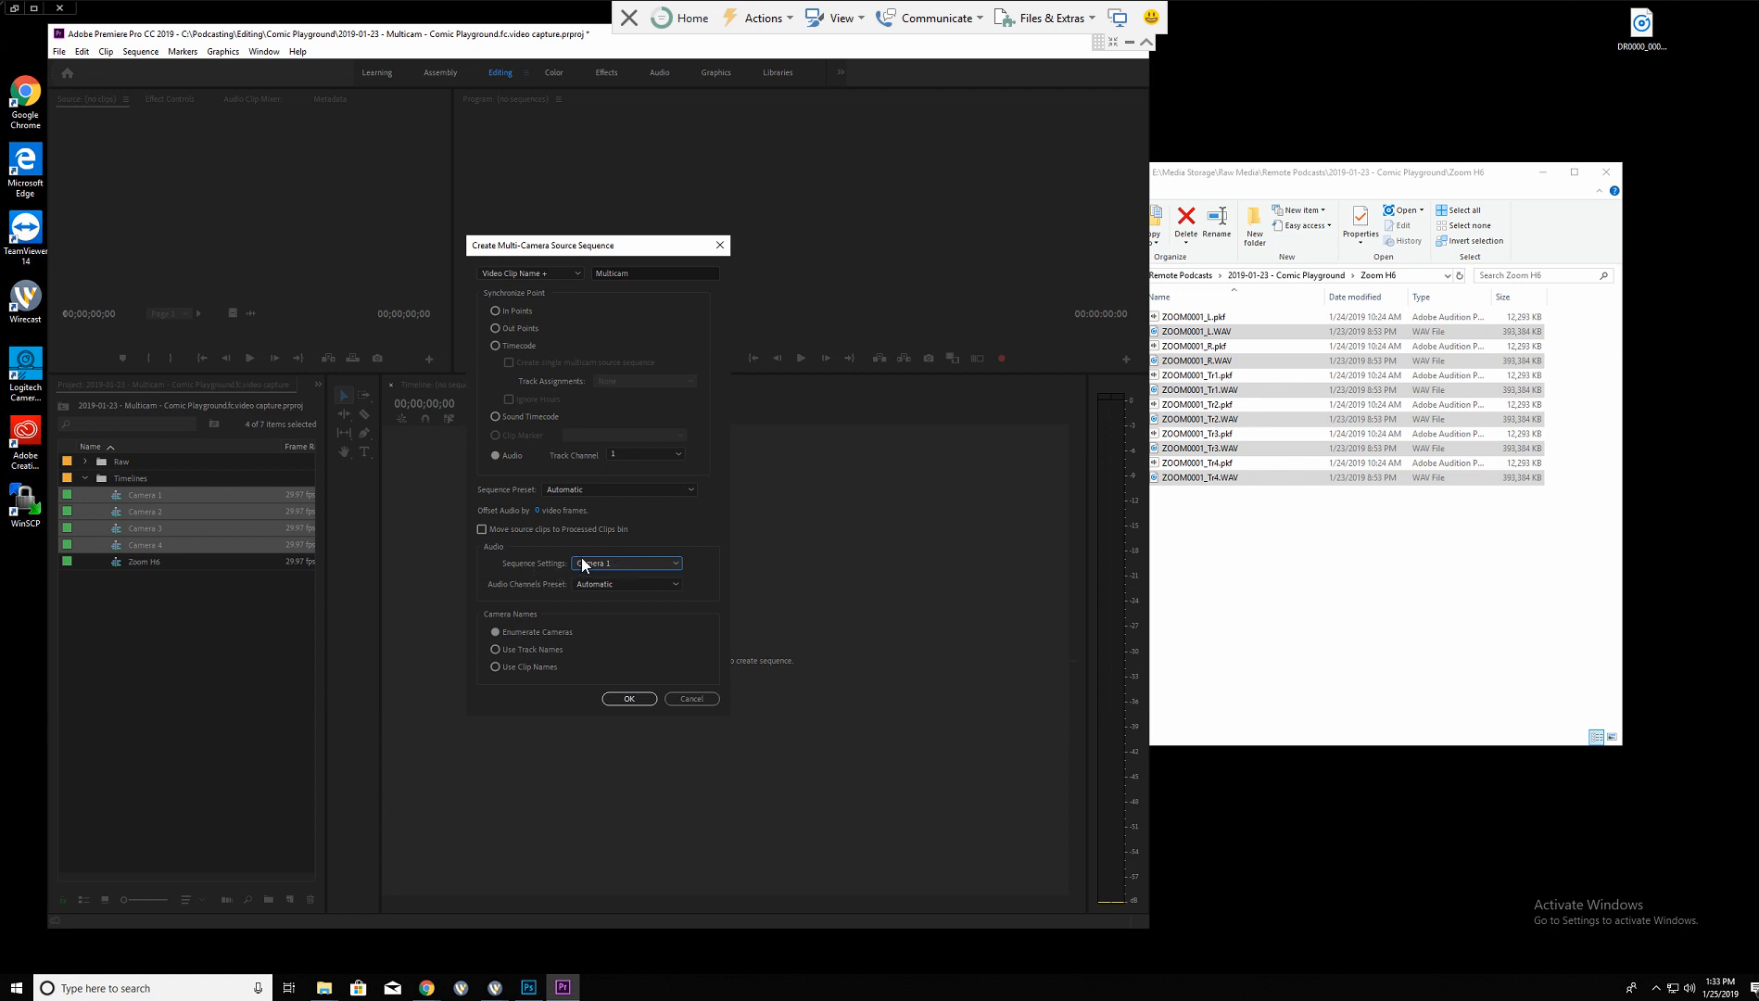
click(601, 565)
click(602, 564)
click(630, 701)
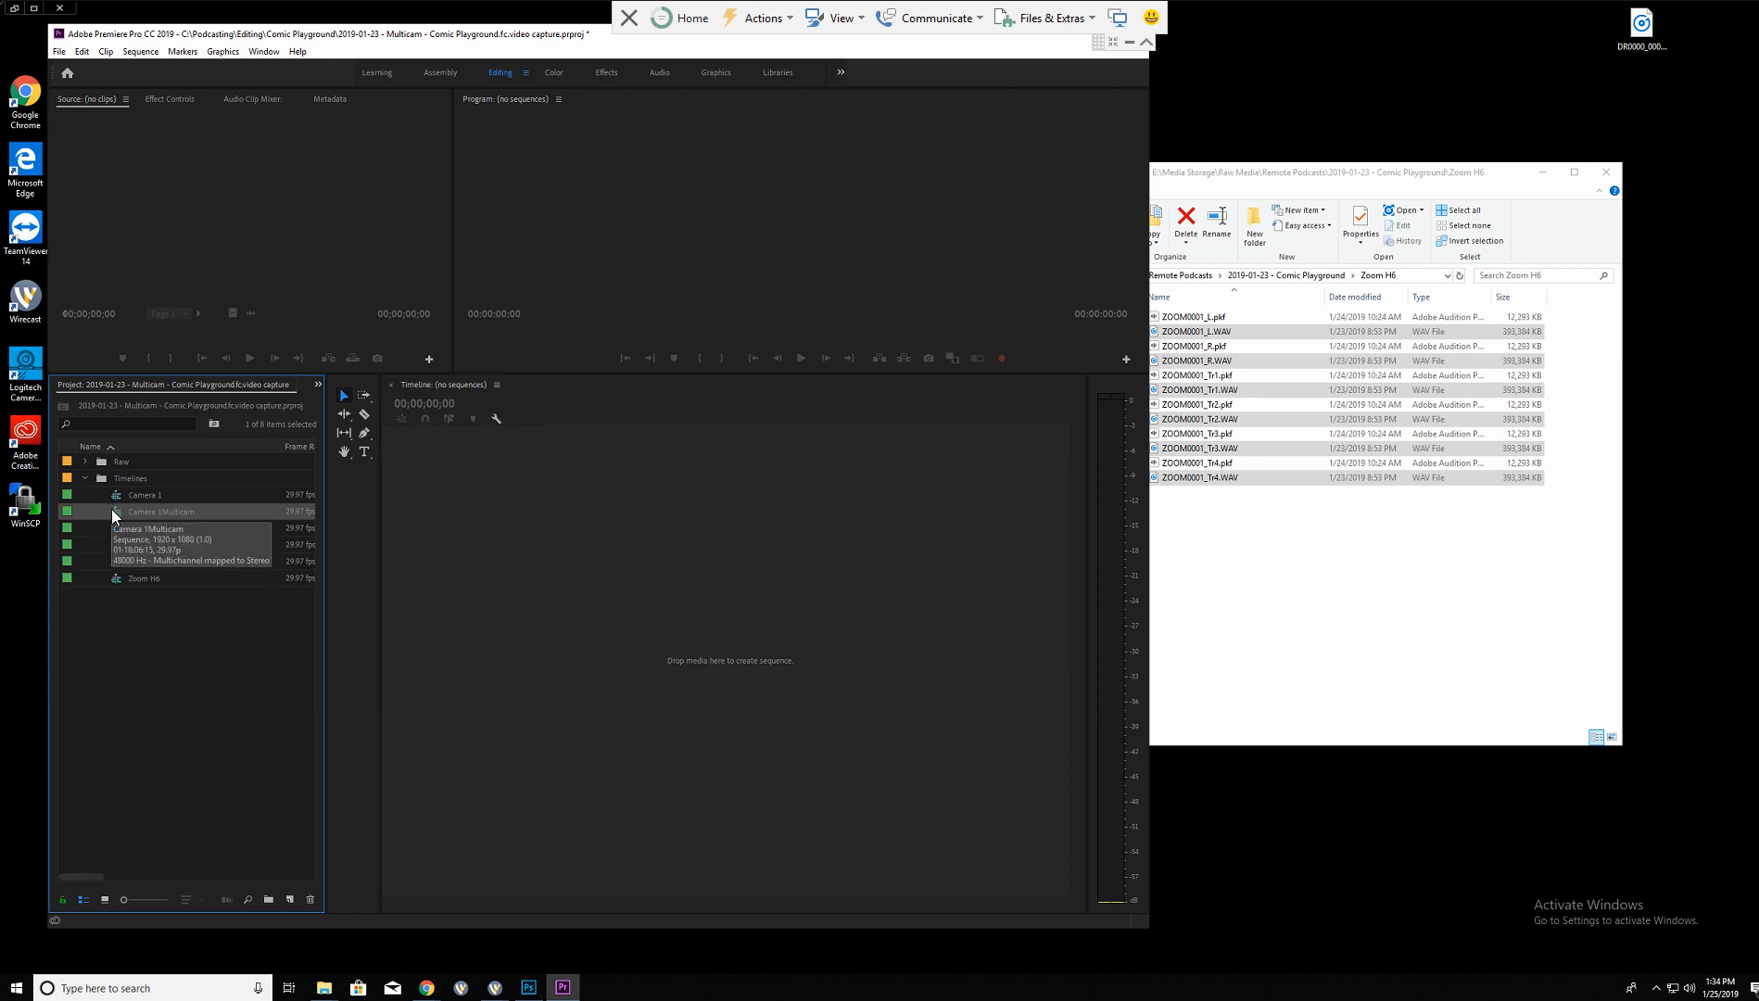
Move the Camera 1Multicam source sequence out of the Timelines bin to the project root and create a new sequence from it.
click(106, 637)
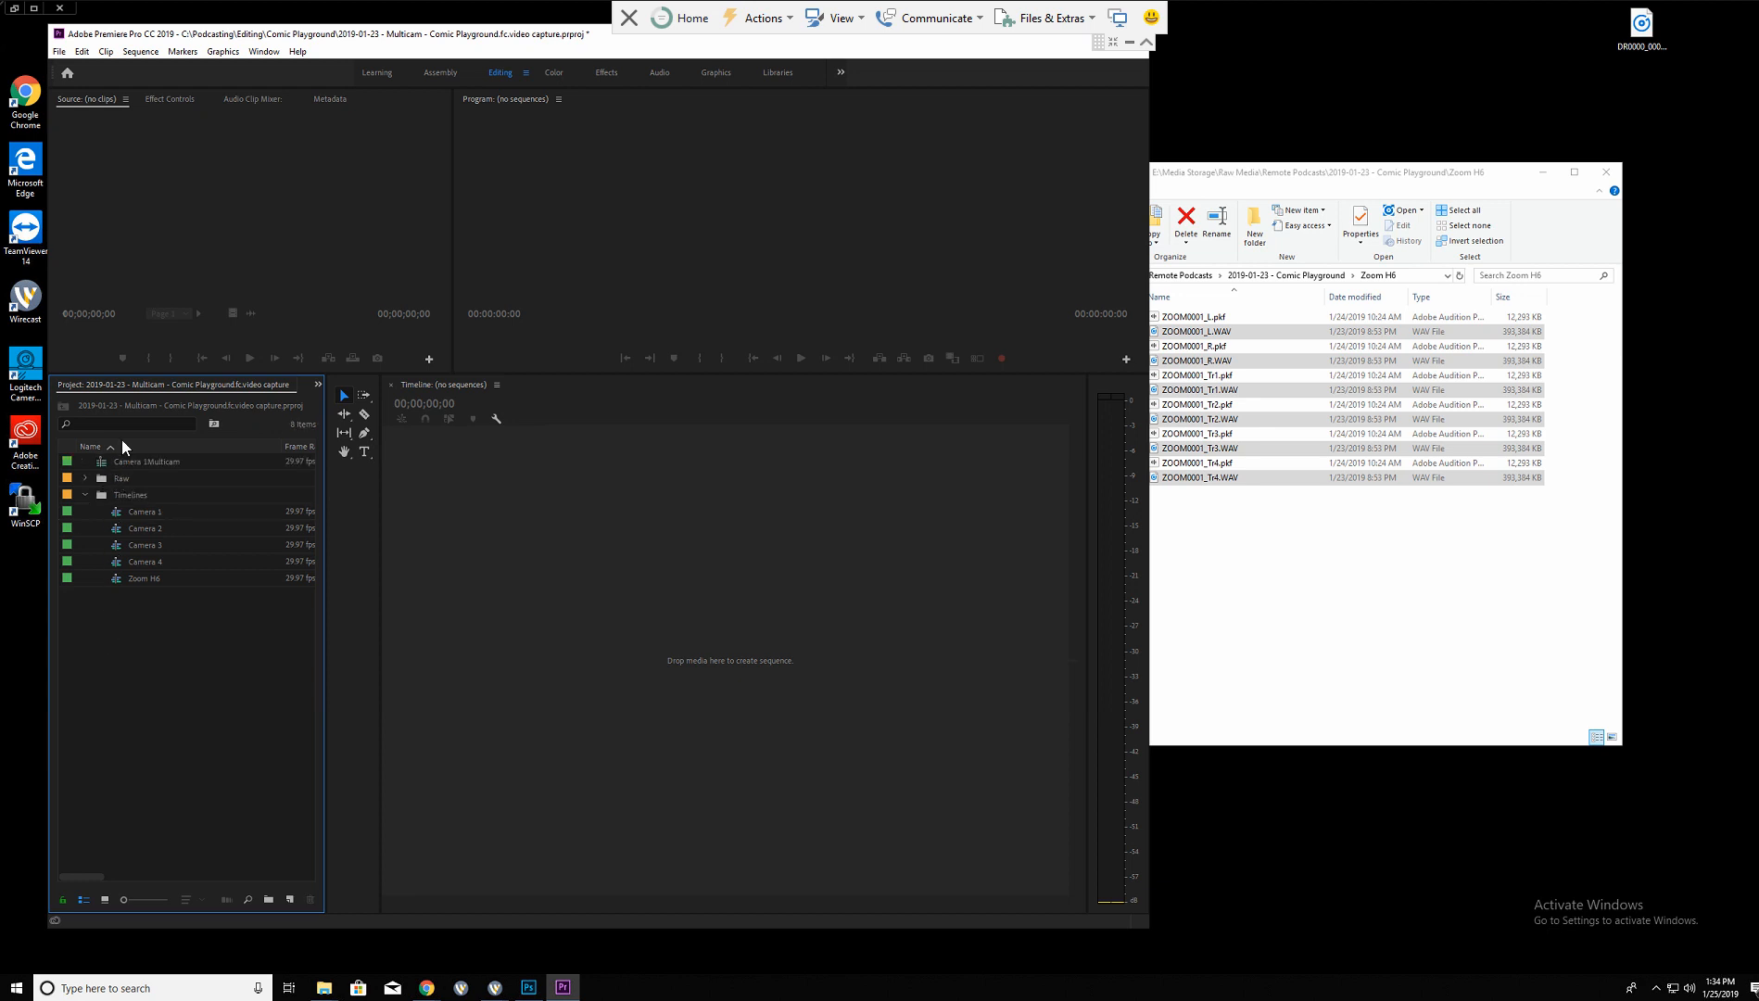
drag(102, 461, 631, 569)
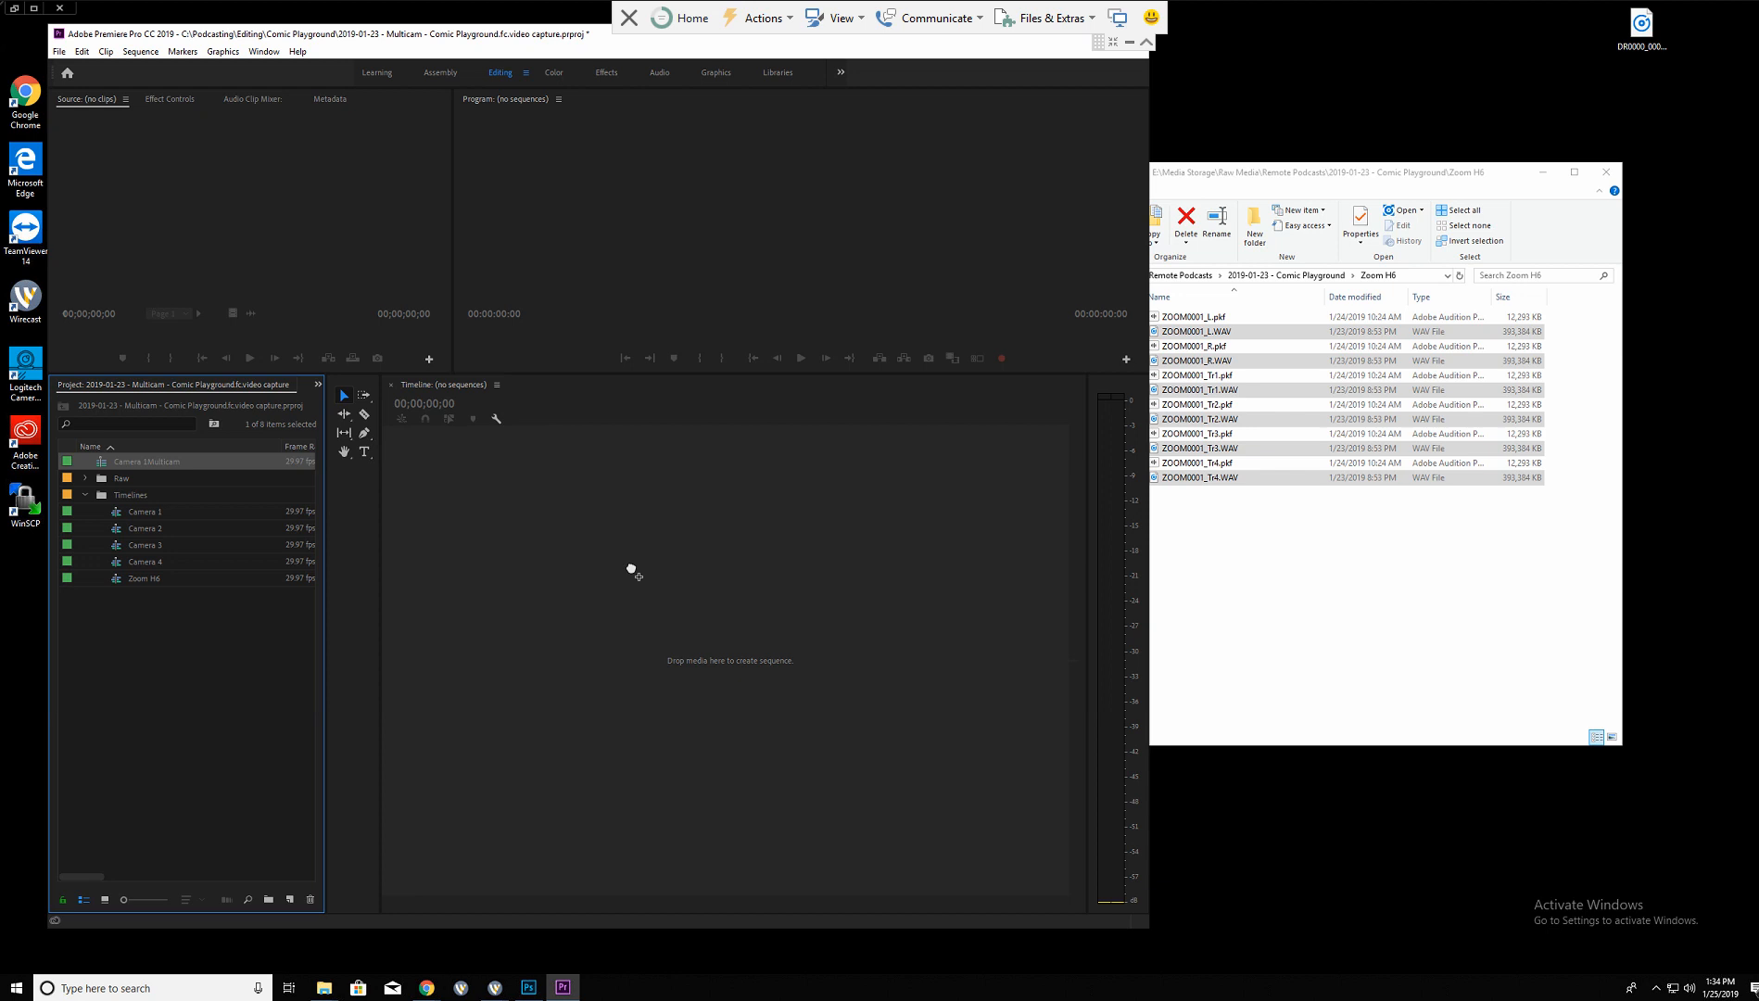
drag(631, 569, 631, 566)
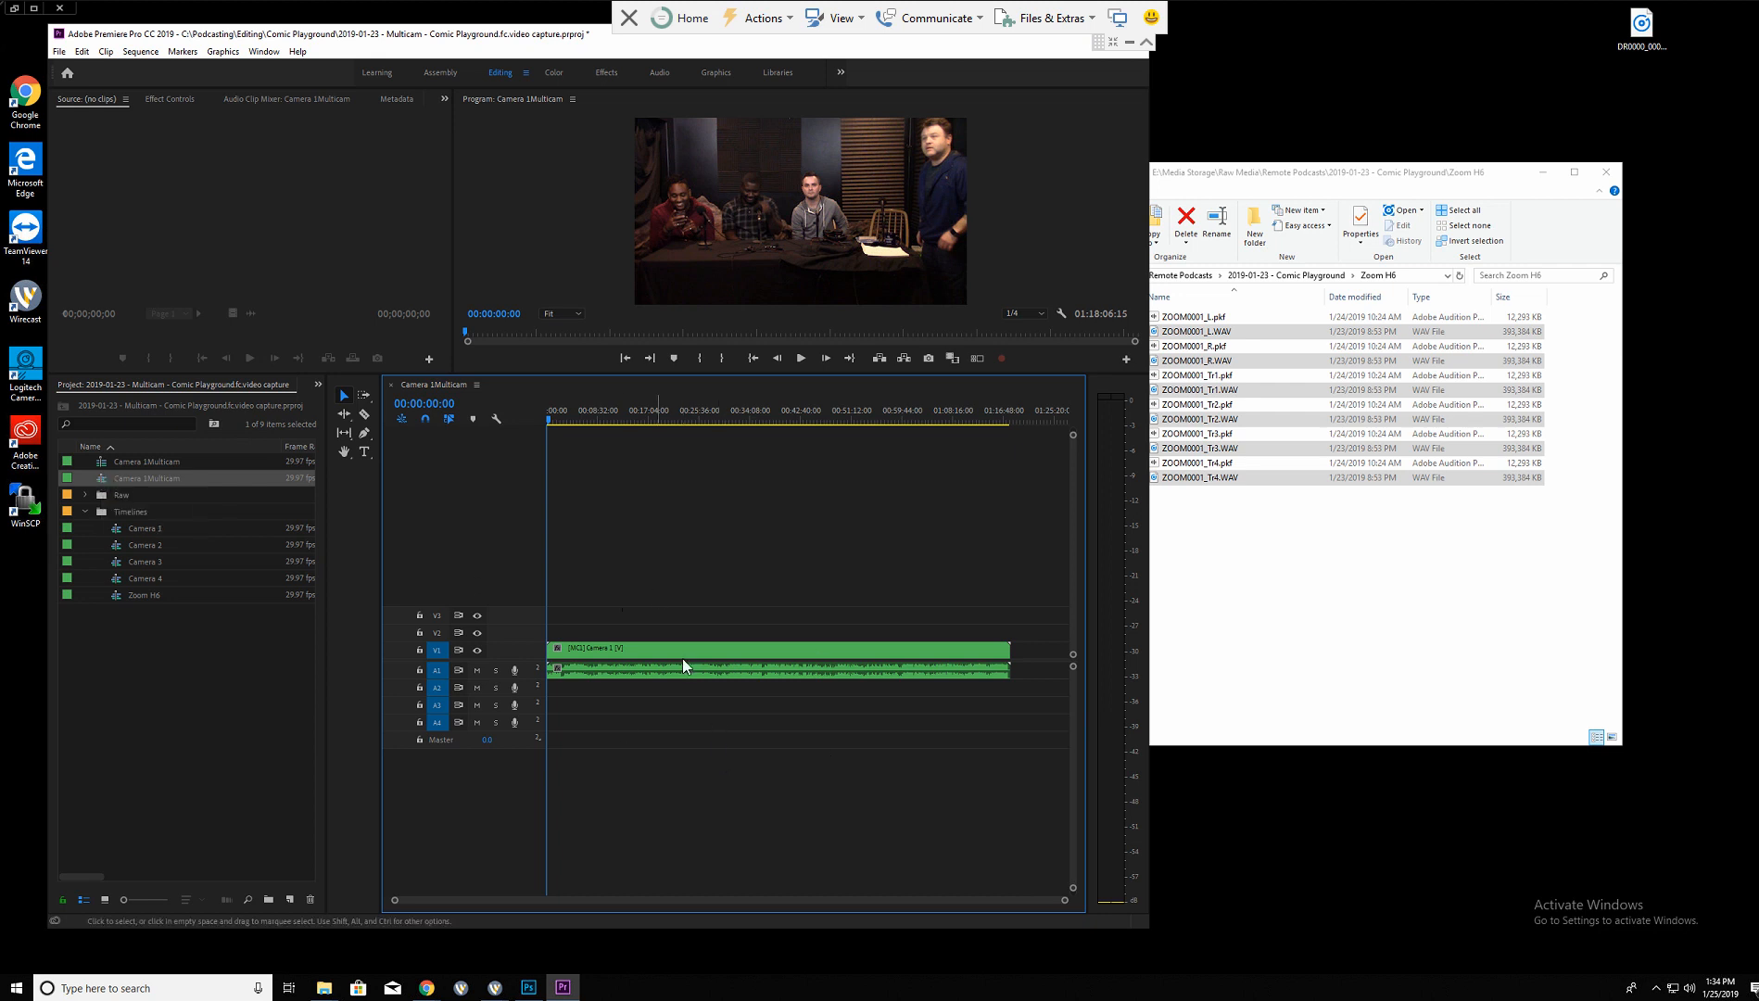
click(101, 460)
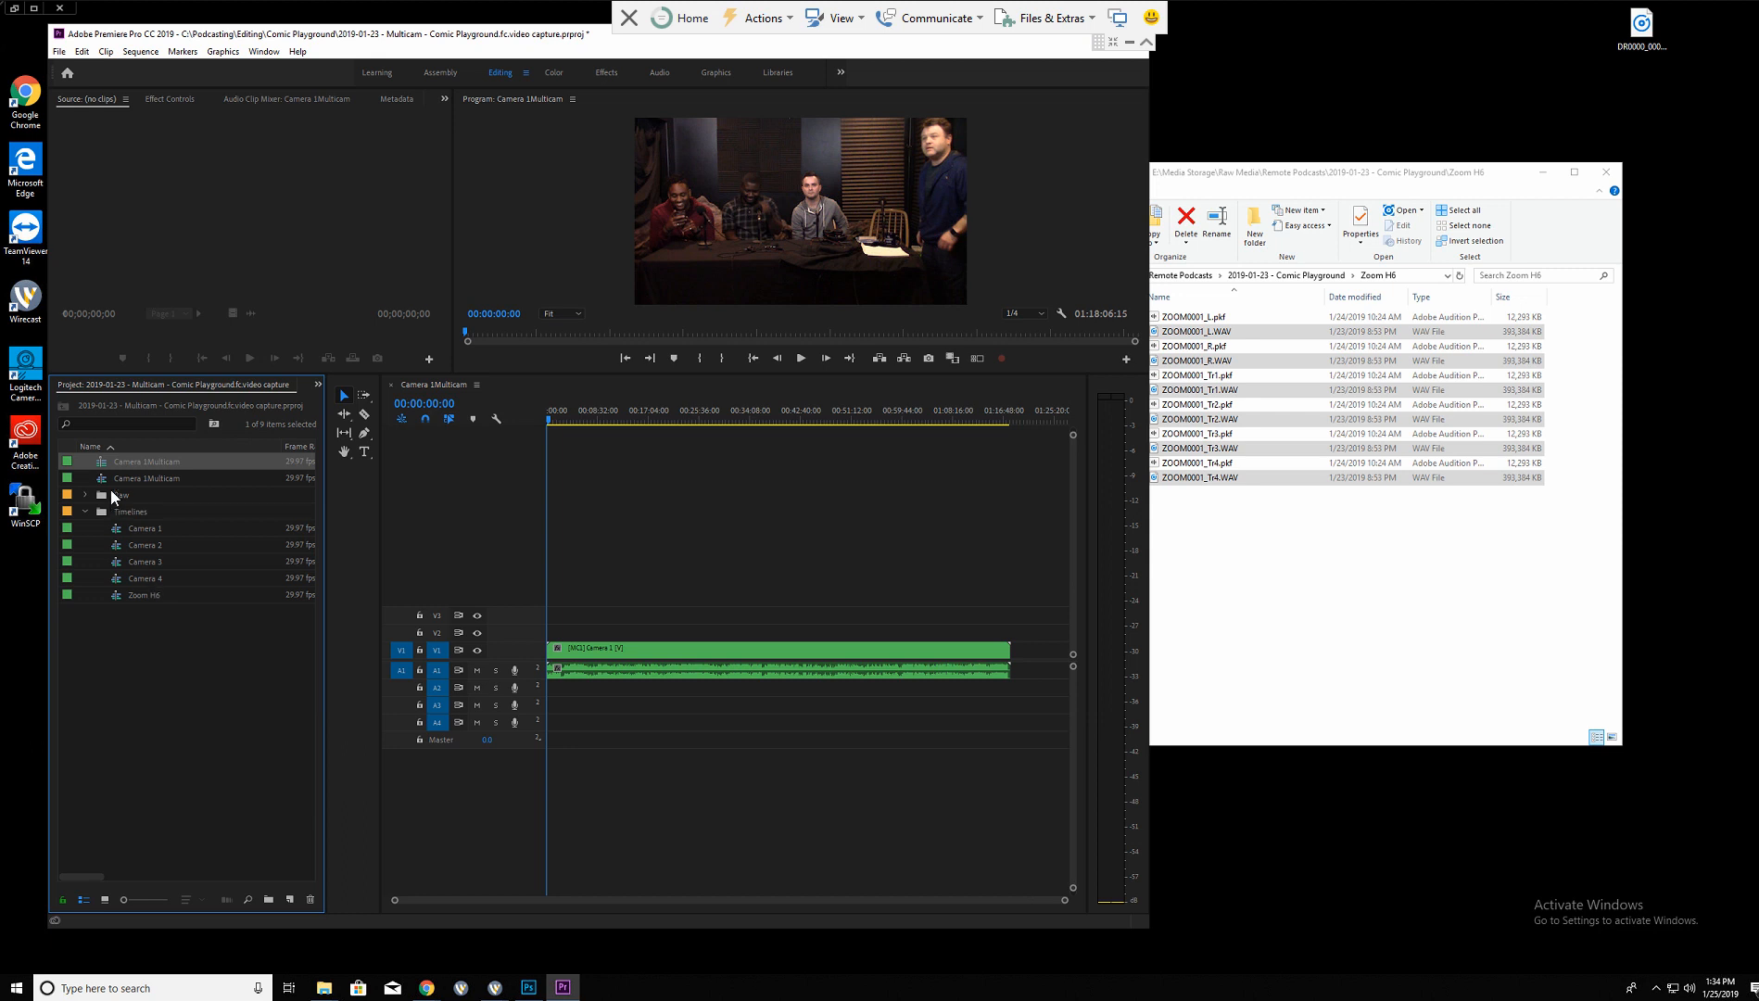
click(114, 478)
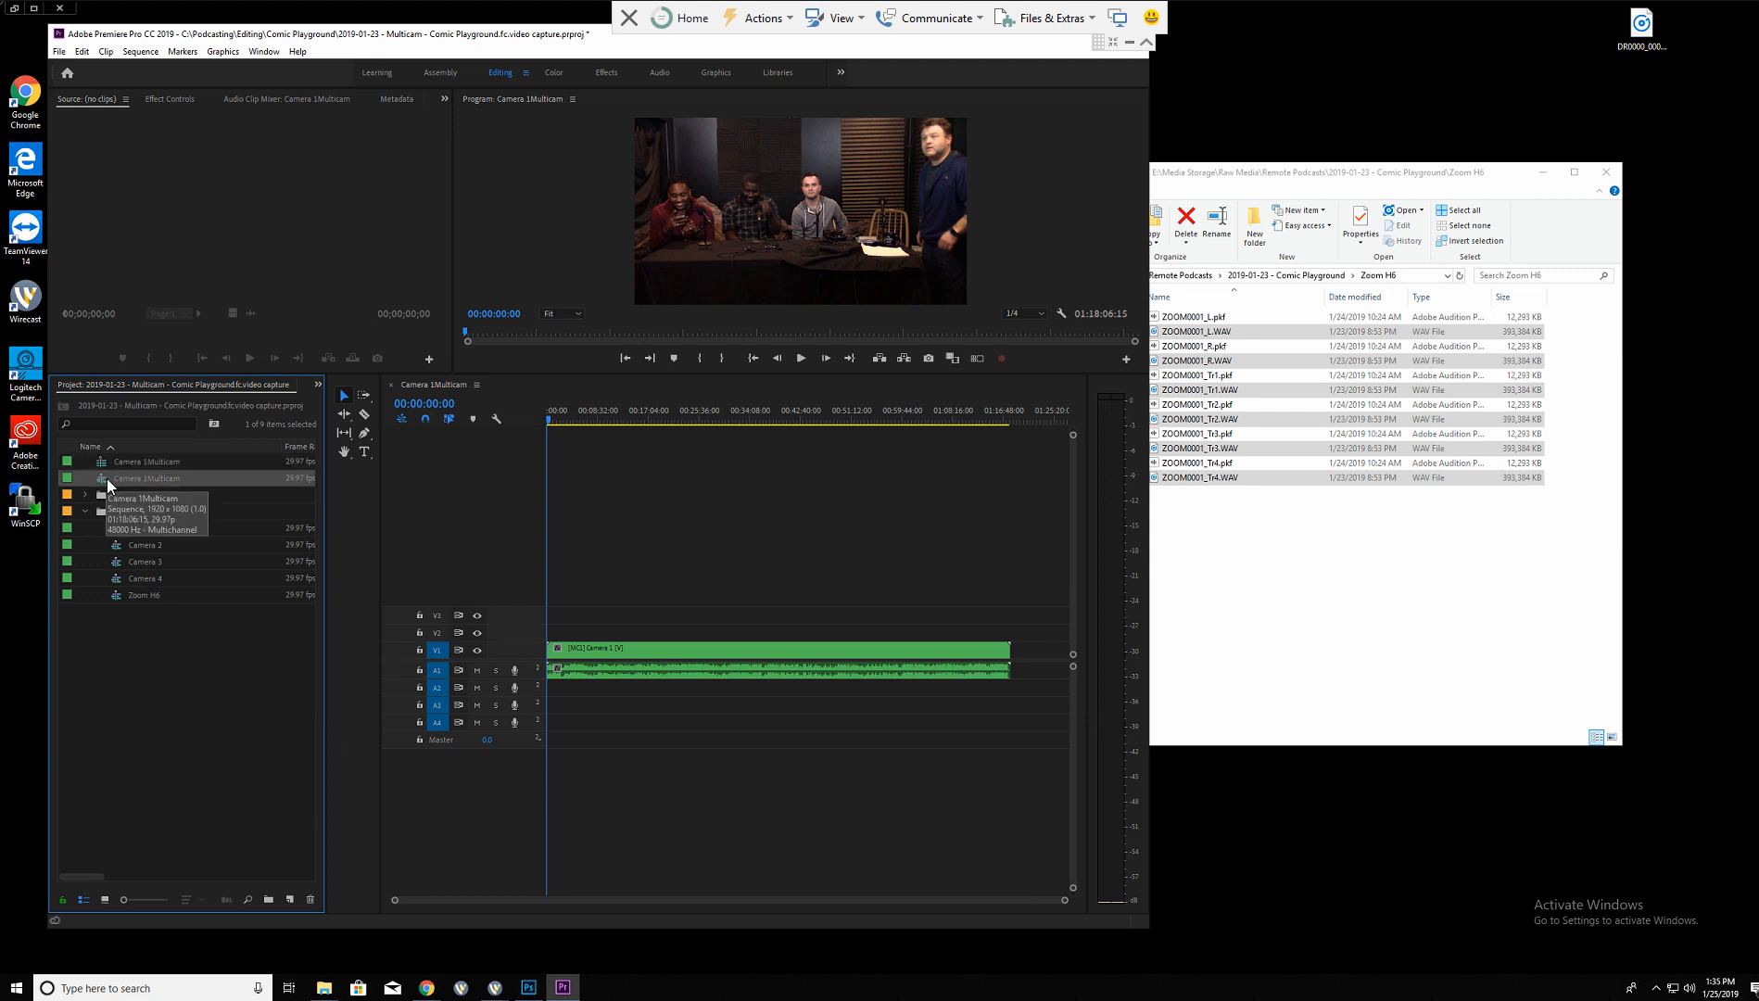
drag(107, 478, 116, 467)
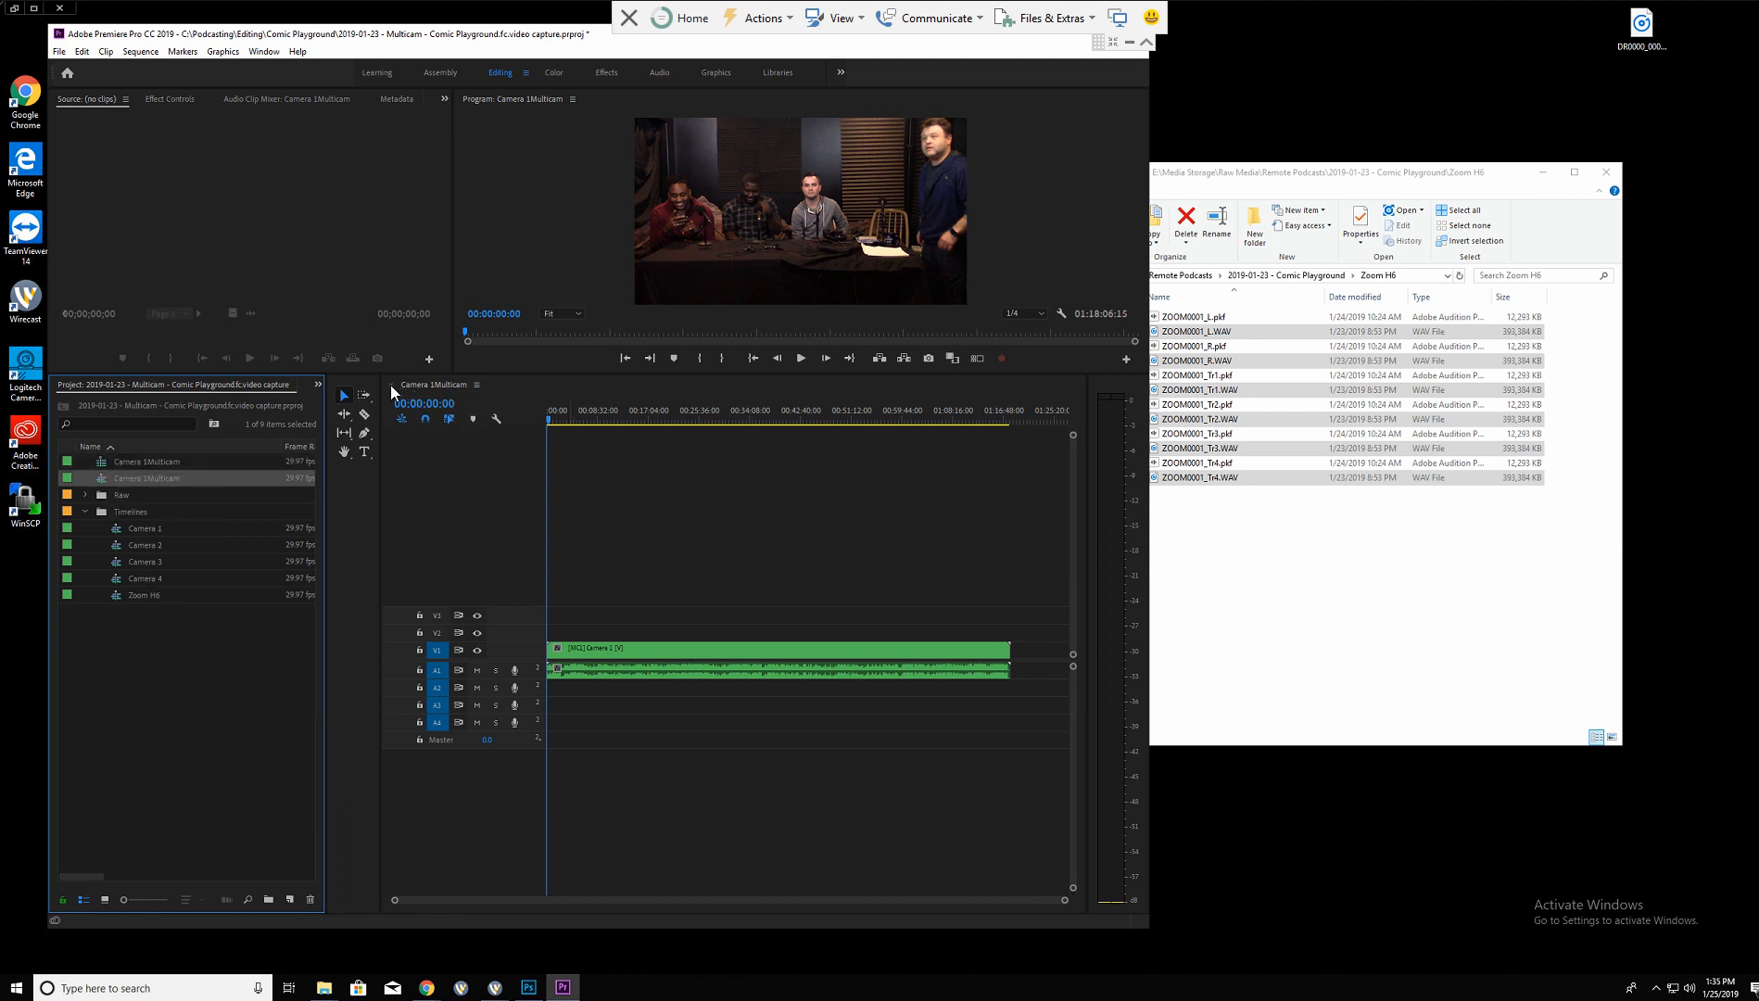
Maximize the editing window, move the playhead to about 00:38:02 and switch the Program Monitor to multi-camera view.
double_click(607, 37)
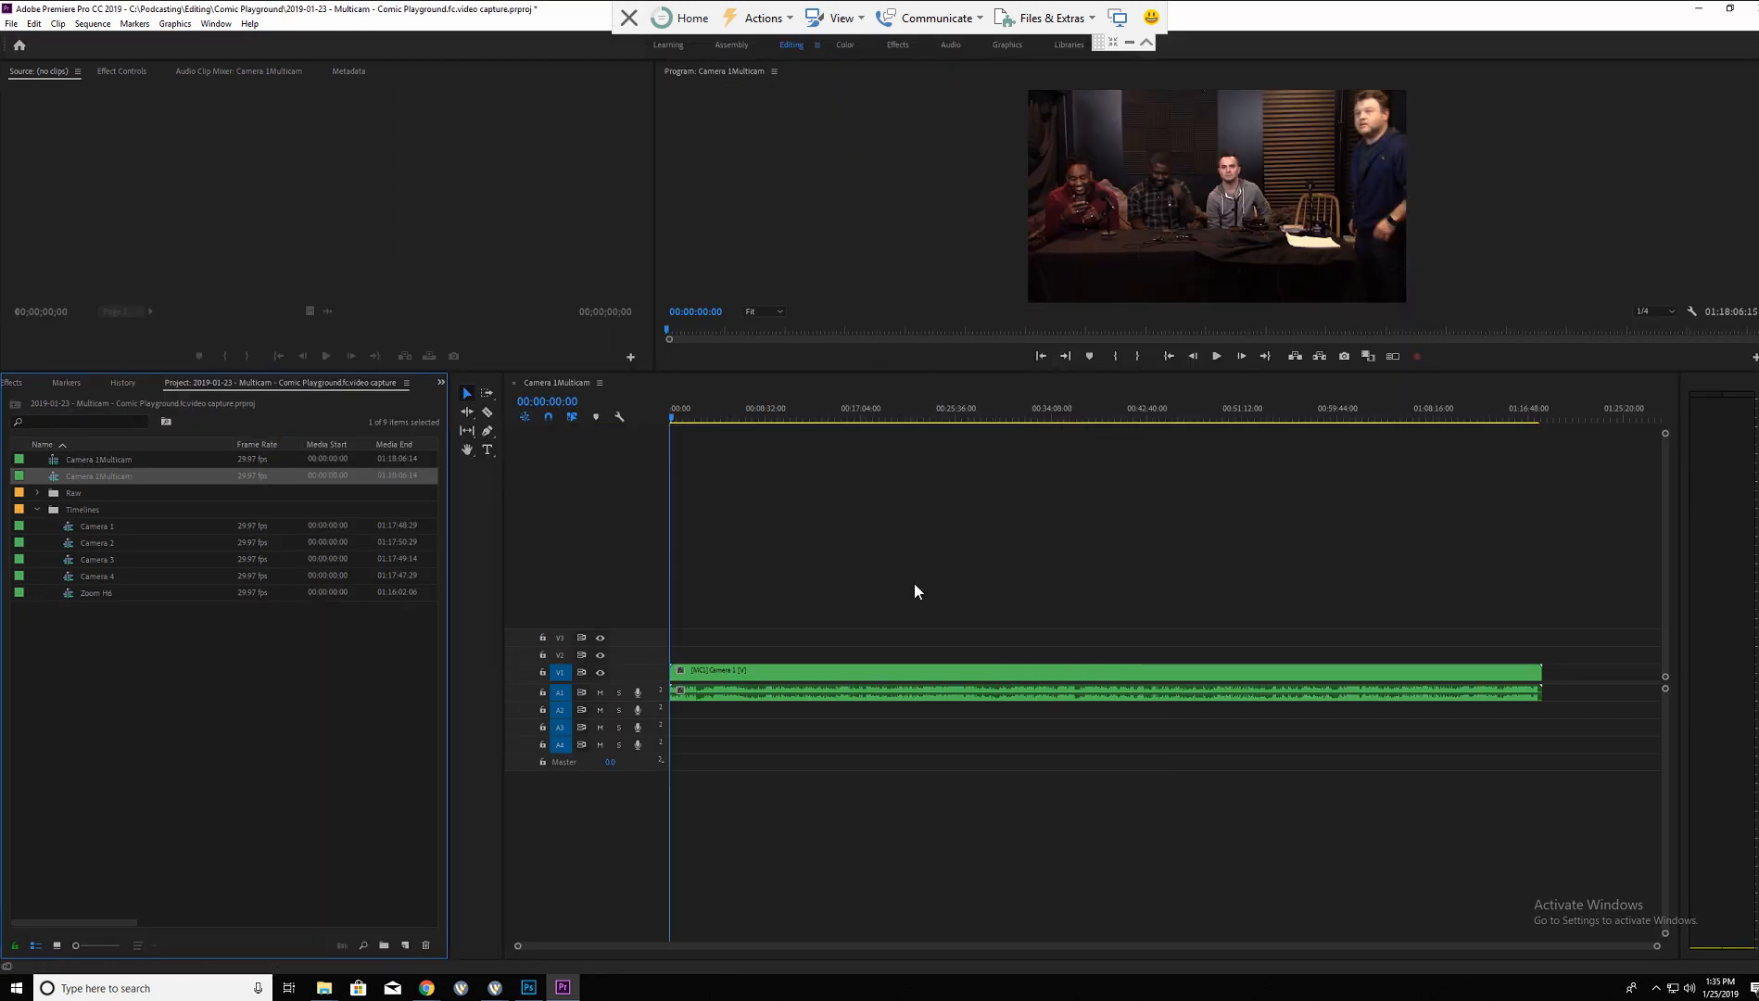
drag(844, 415, 1096, 426)
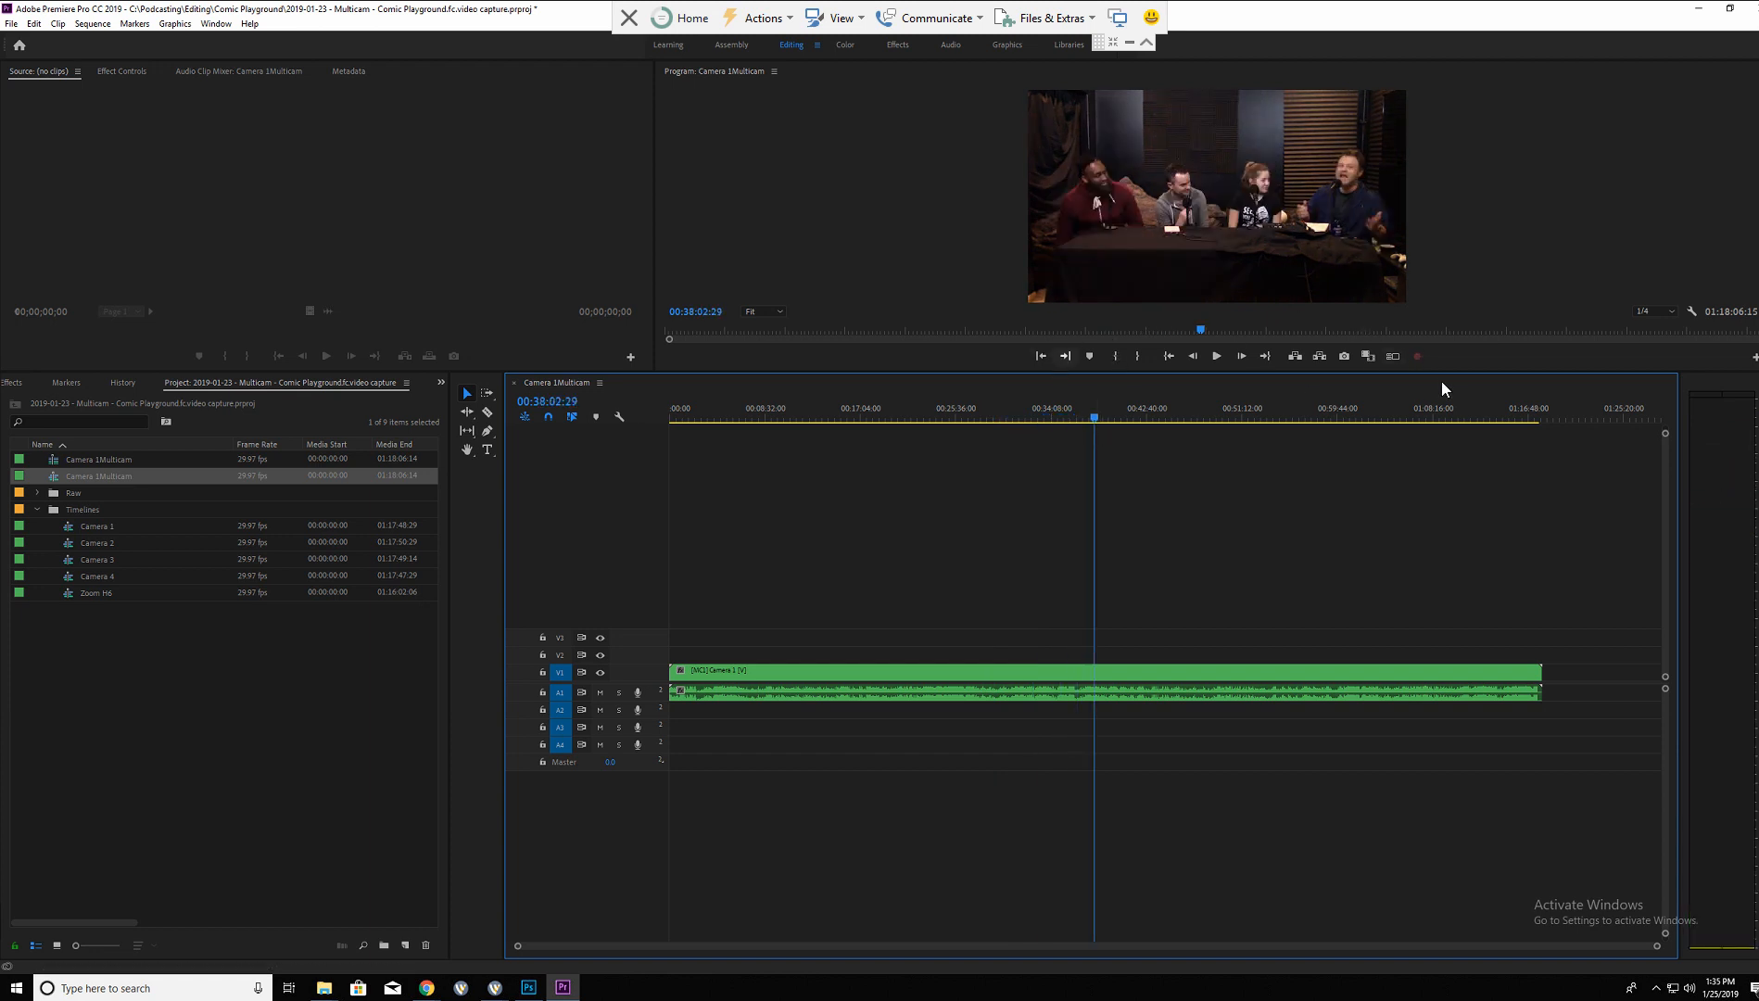
click(1392, 355)
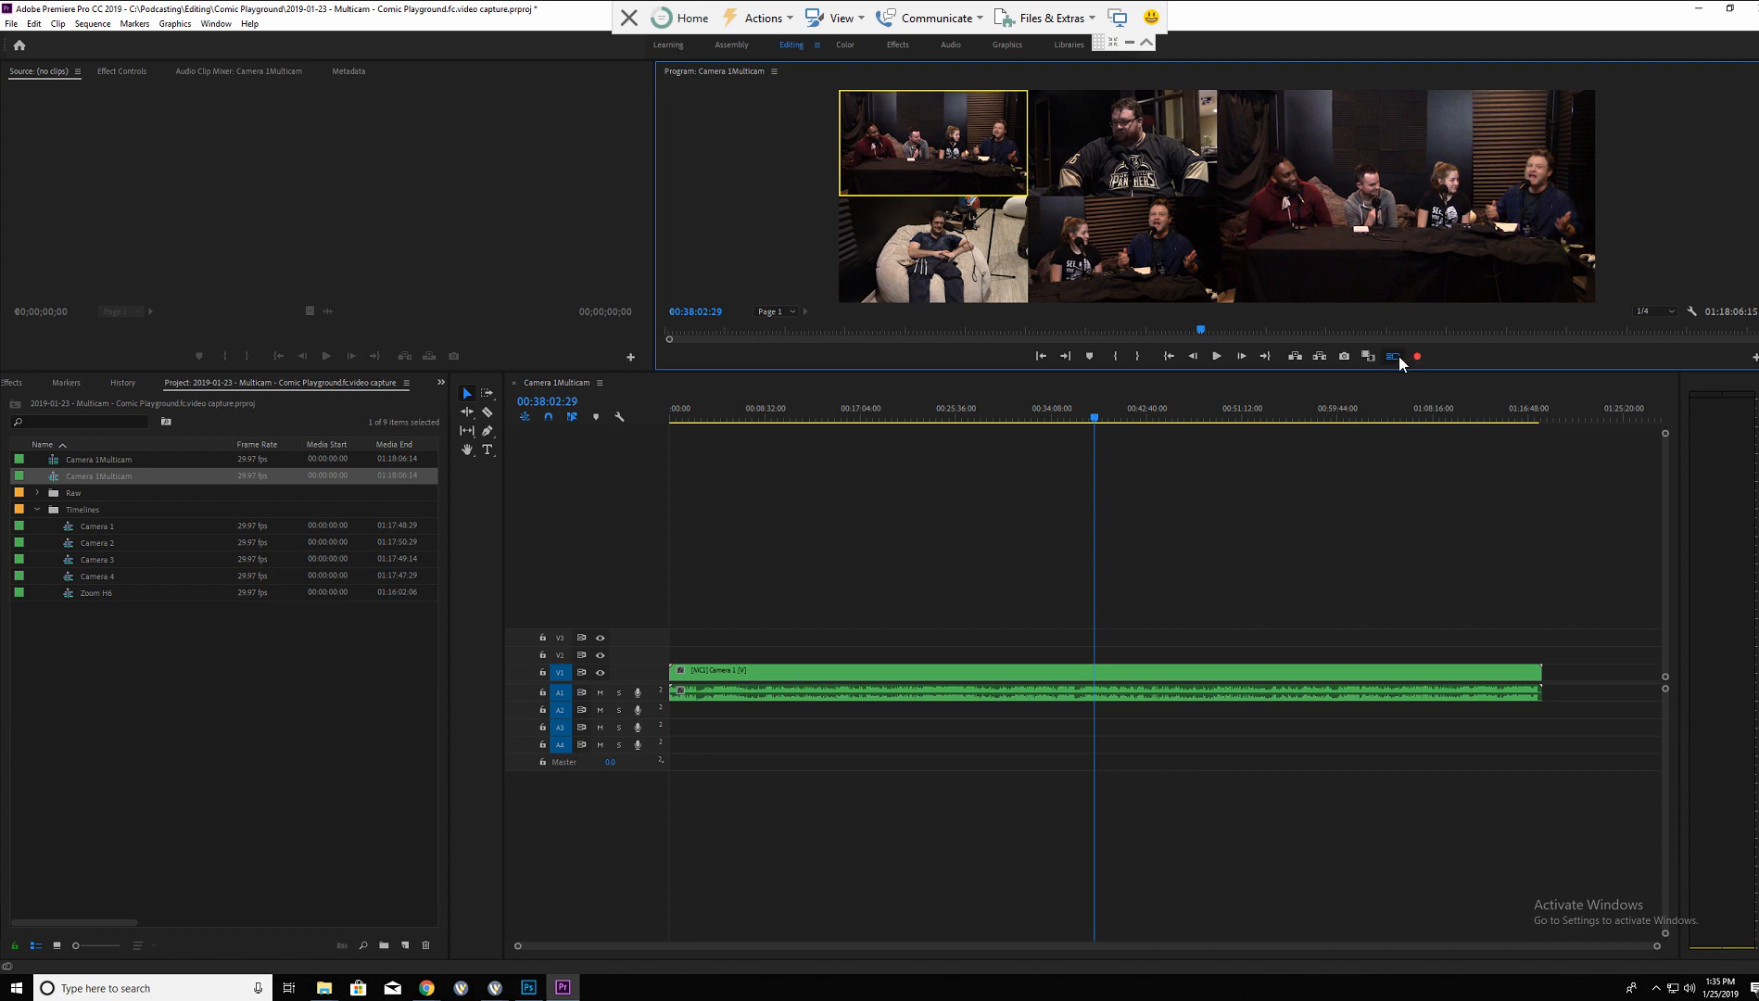
click(1754, 356)
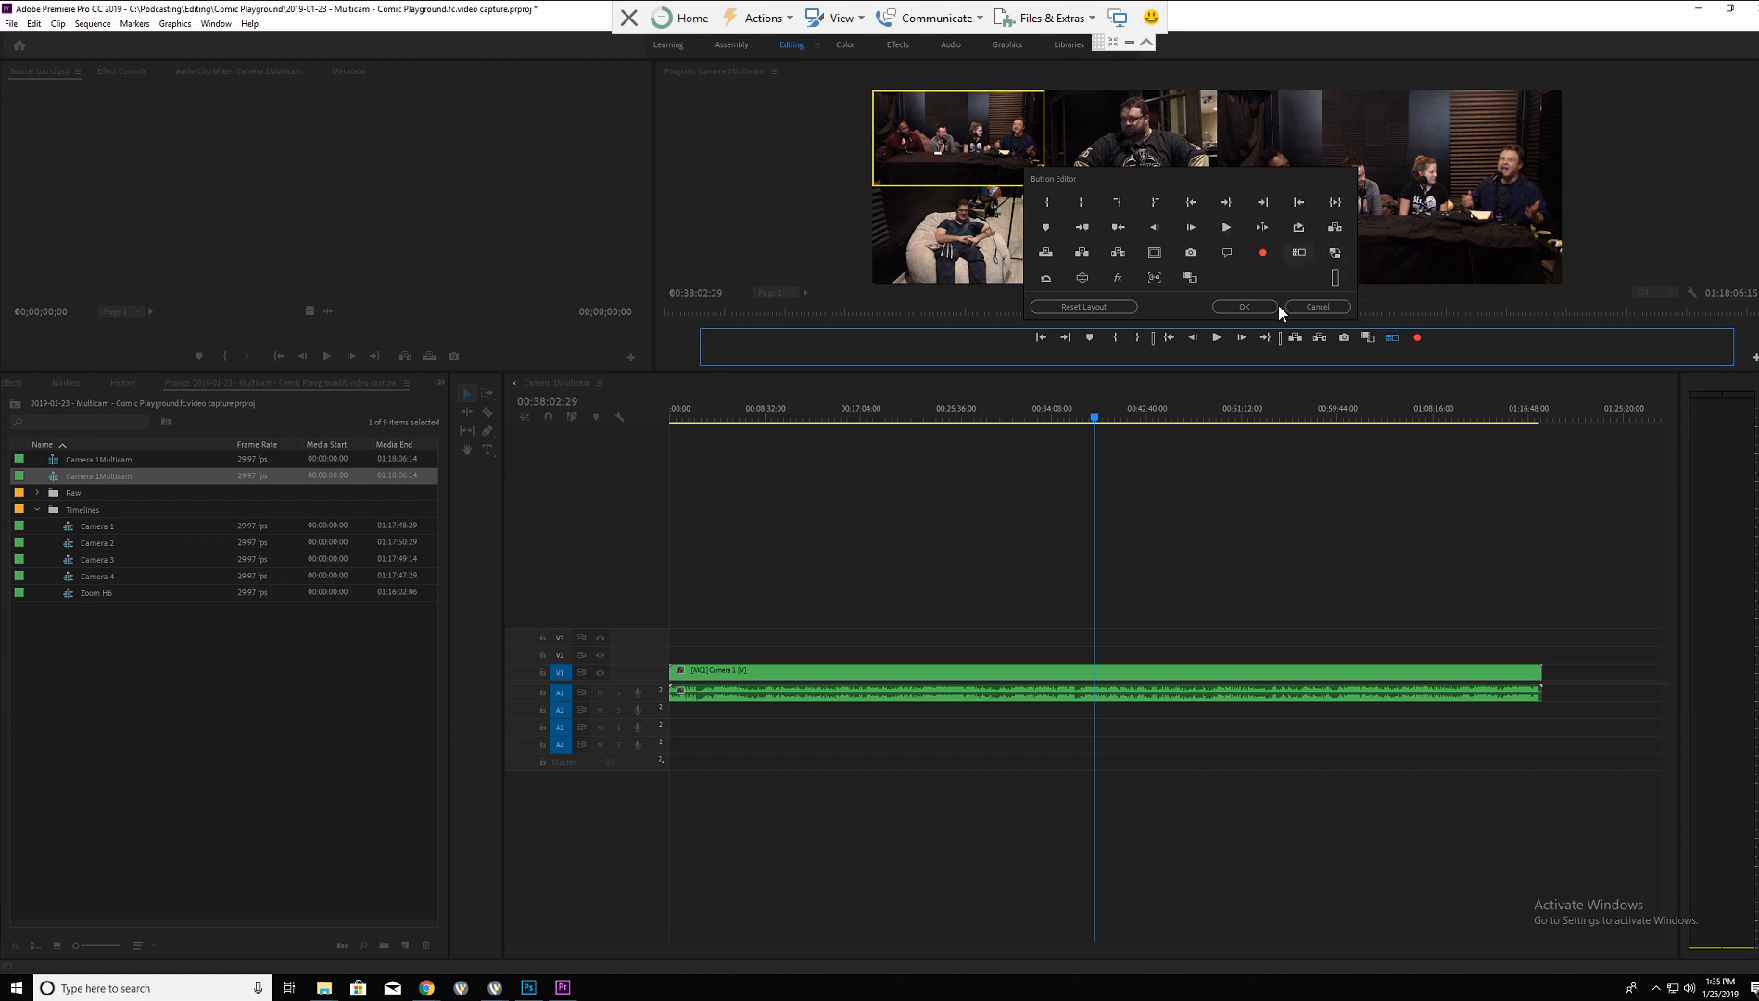
click(1316, 307)
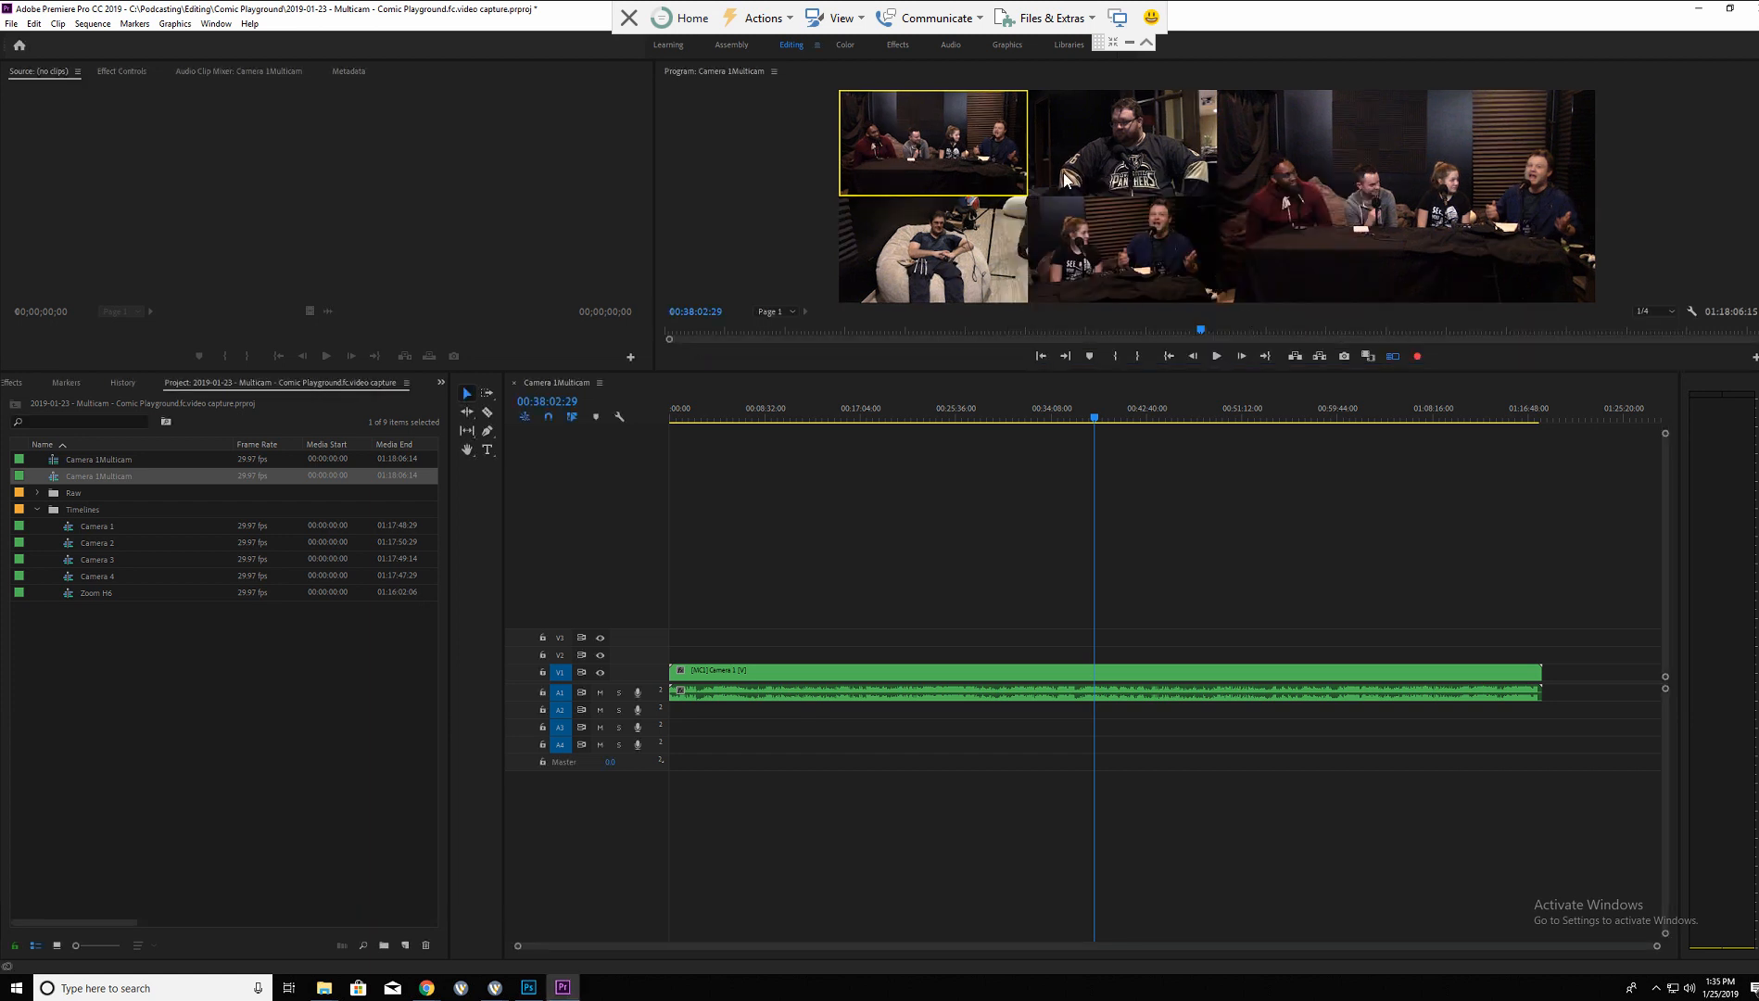
Play the multicam sequence from about 00:05:06, cut live through Cameras 2, 3, 4 and back to 2, and stop playback.
drag(1096, 416, 655, 453)
drag(521, 947, 562, 946)
drag(729, 411, 733, 413)
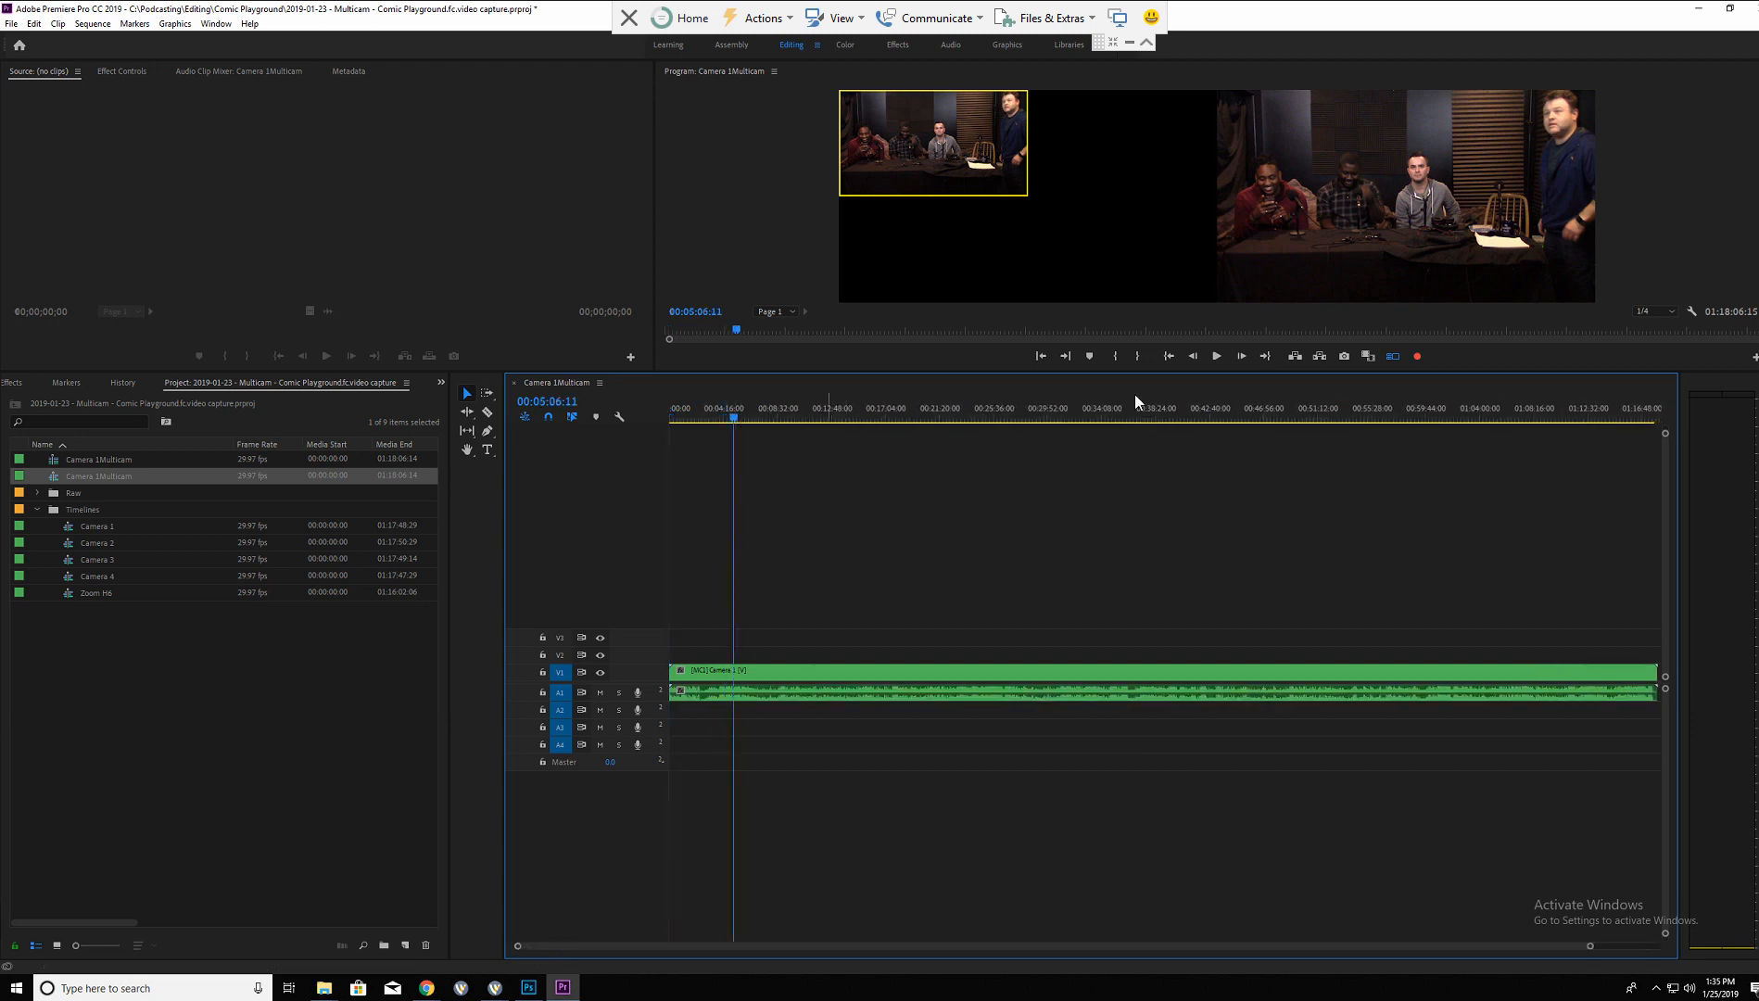
click(1217, 356)
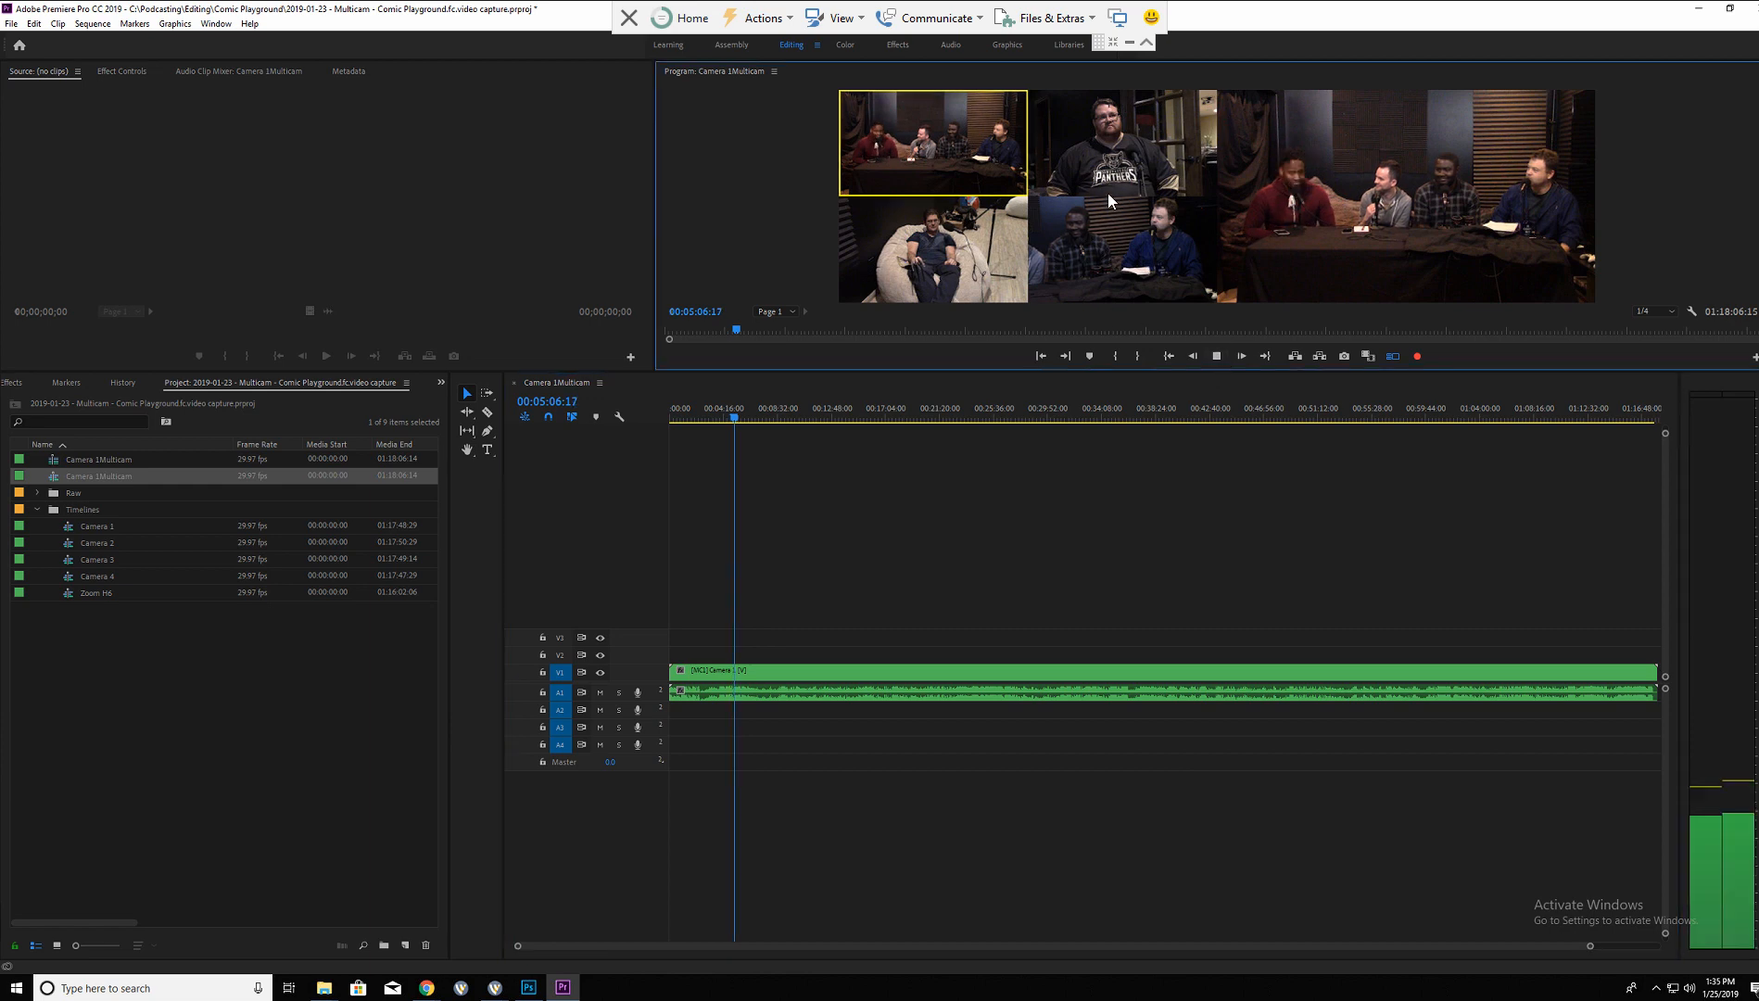
click(1114, 134)
click(959, 245)
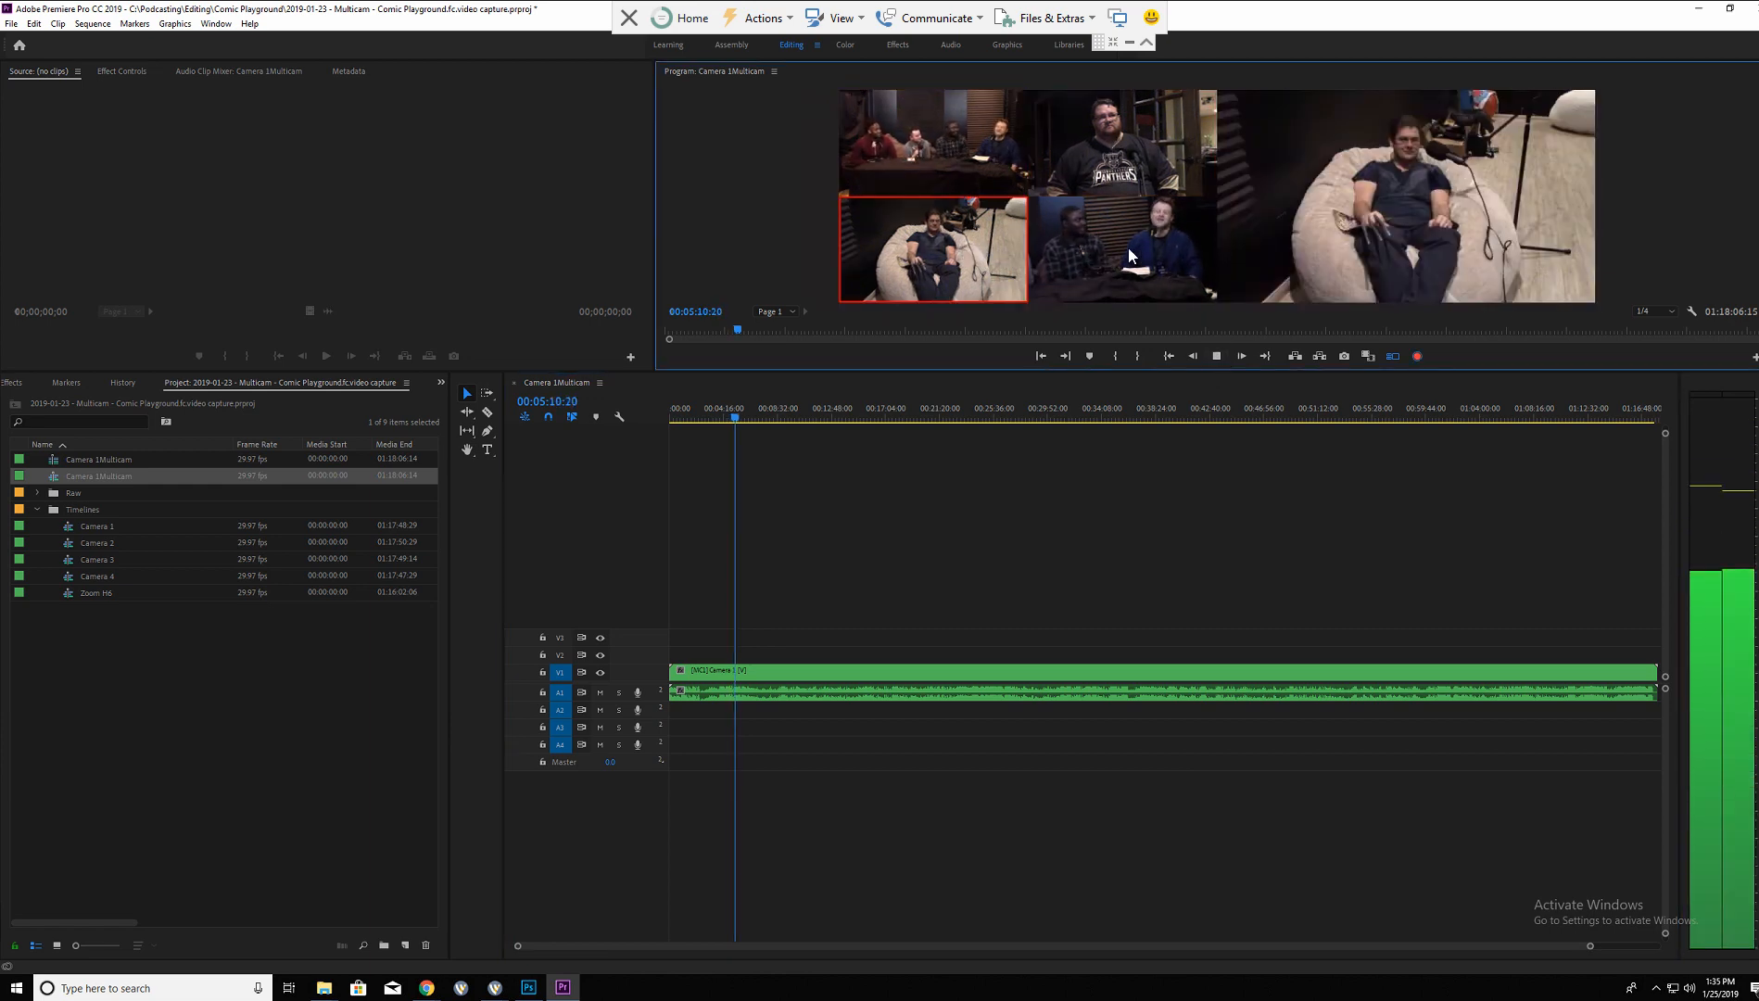
click(1160, 218)
click(1133, 156)
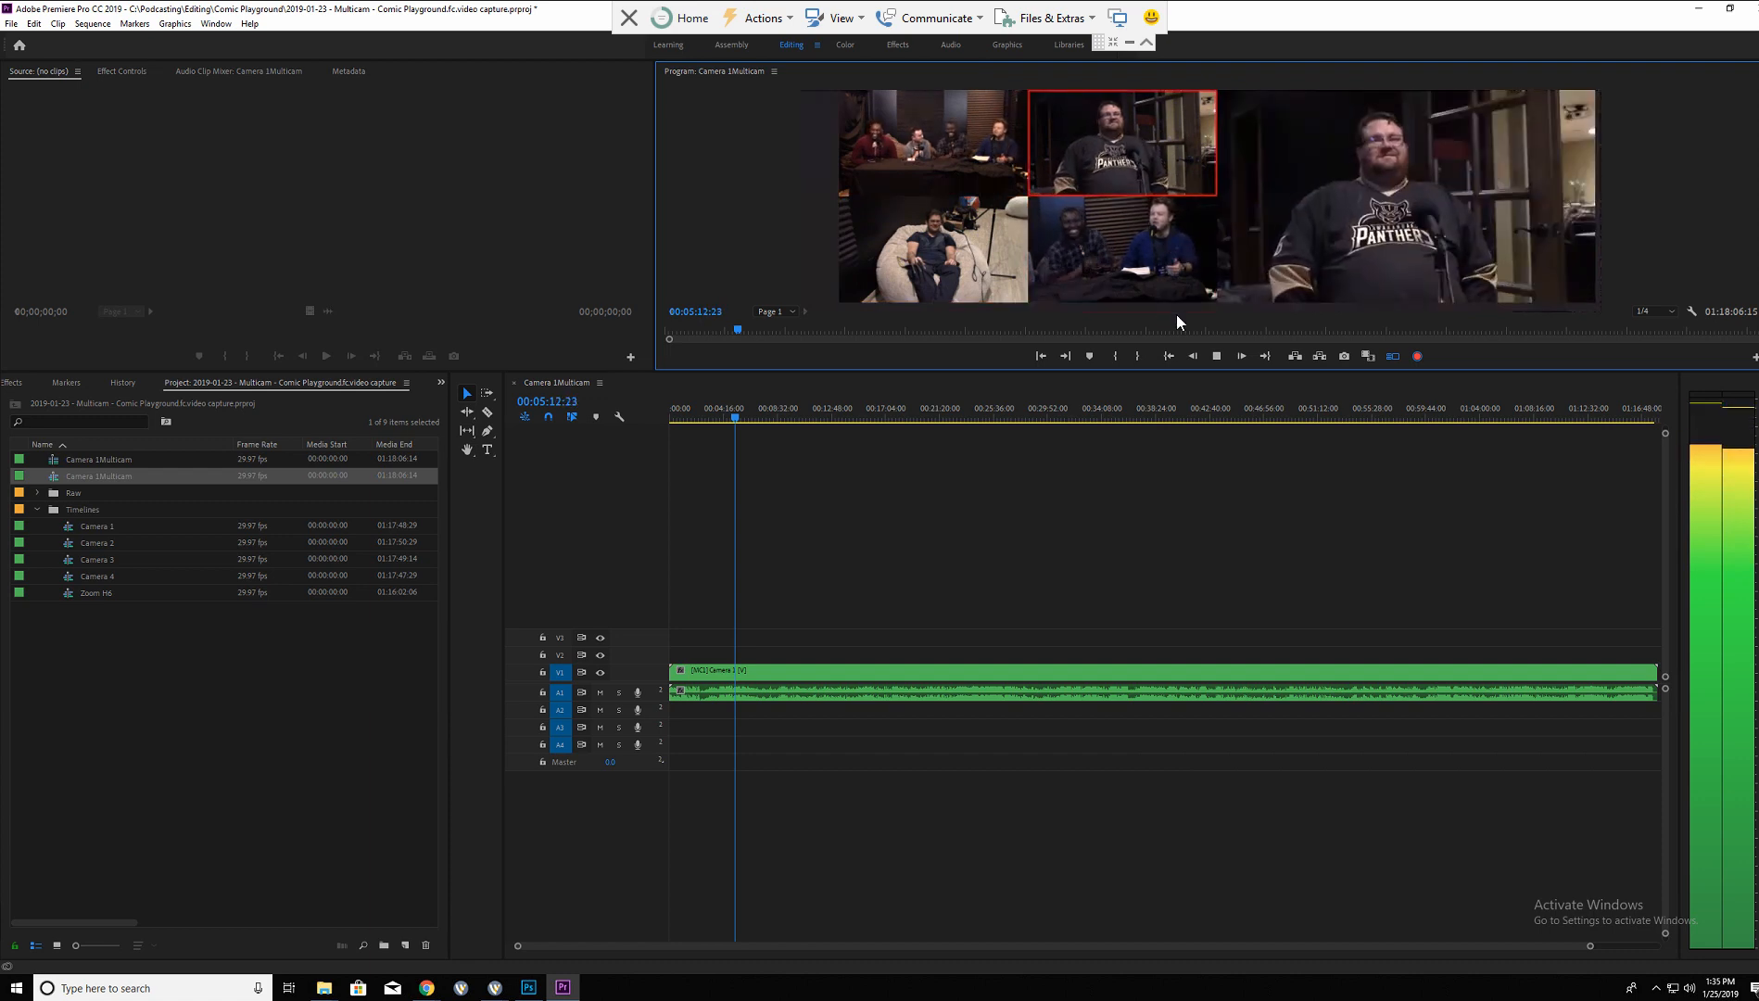
click(1216, 356)
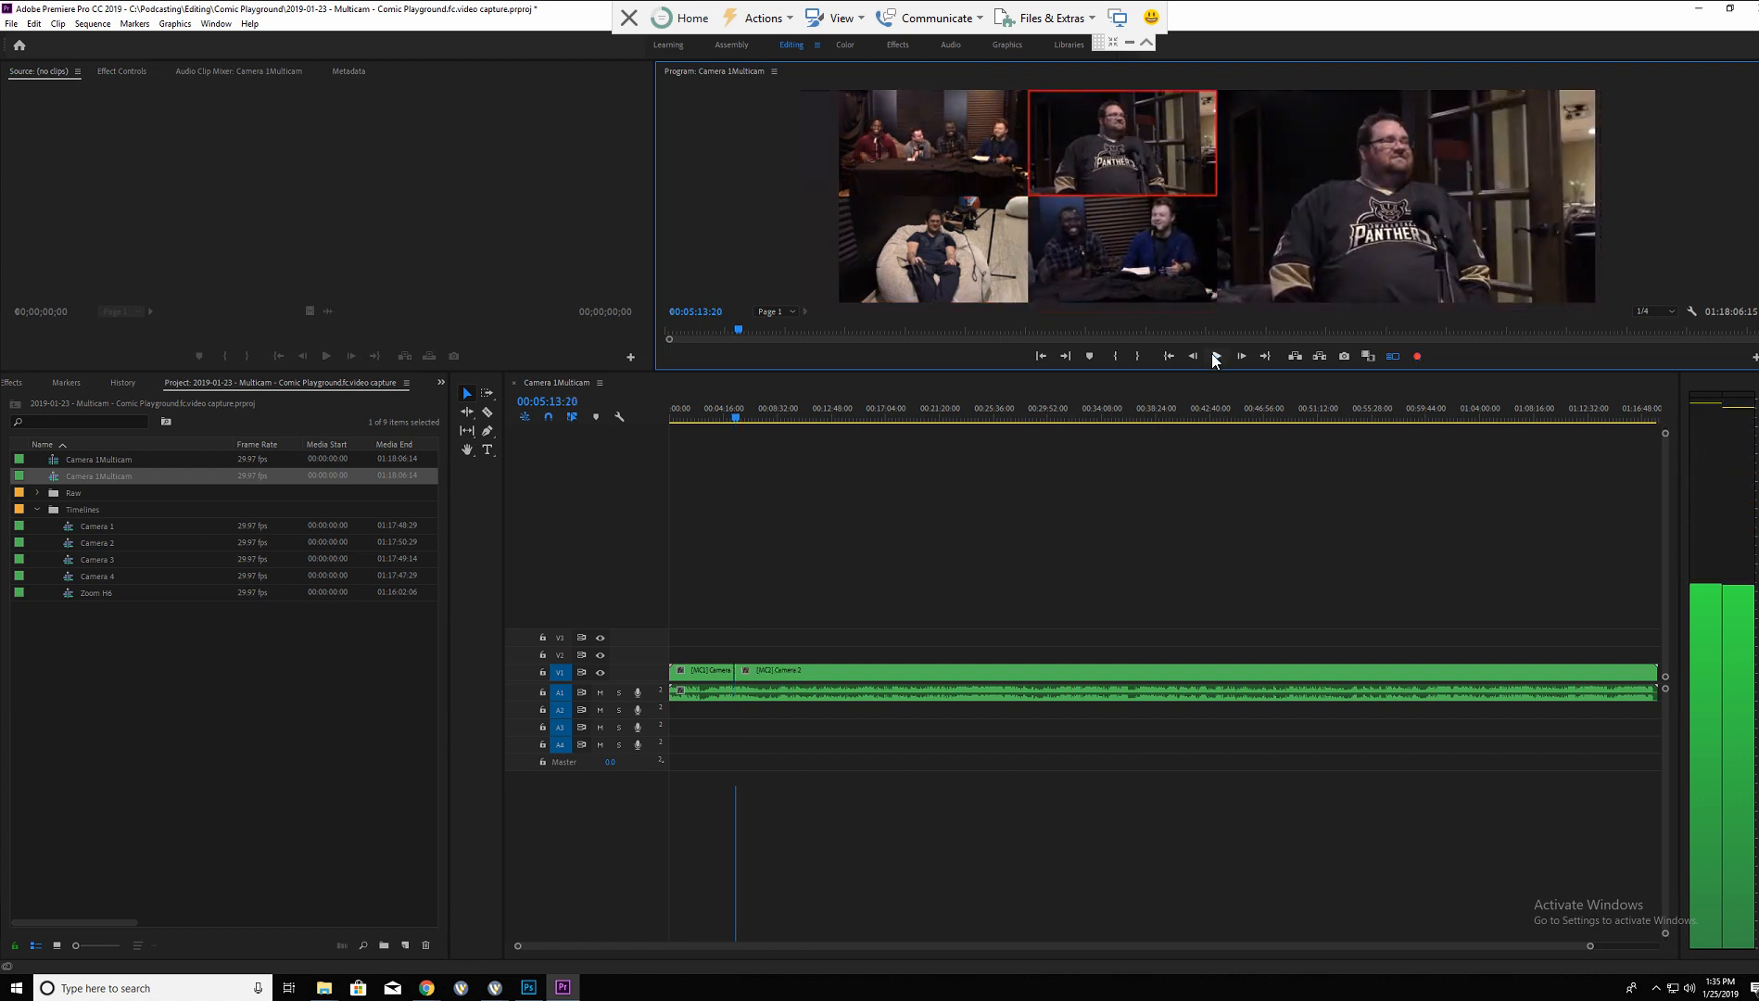
Review the recorded camera cuts between about 00:04:26 and 00:05:13 and undo the live camera switches.
click(726, 417)
drag(720, 416, 725, 418)
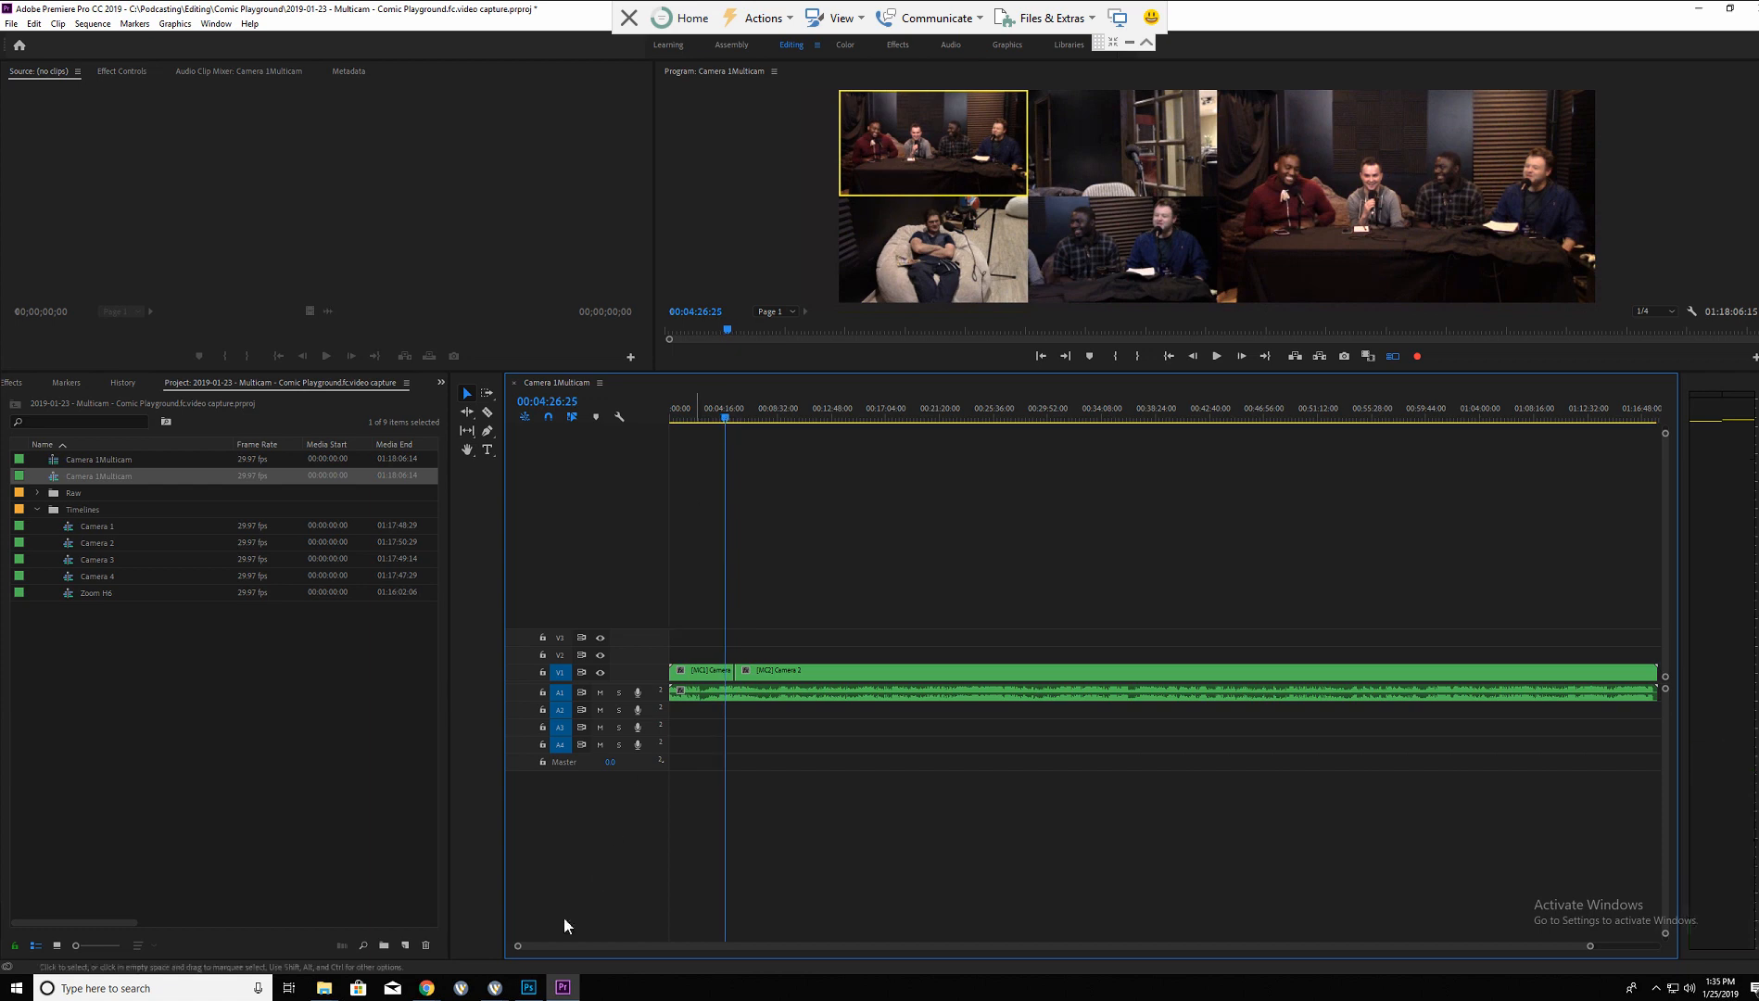
drag(518, 947, 874, 970)
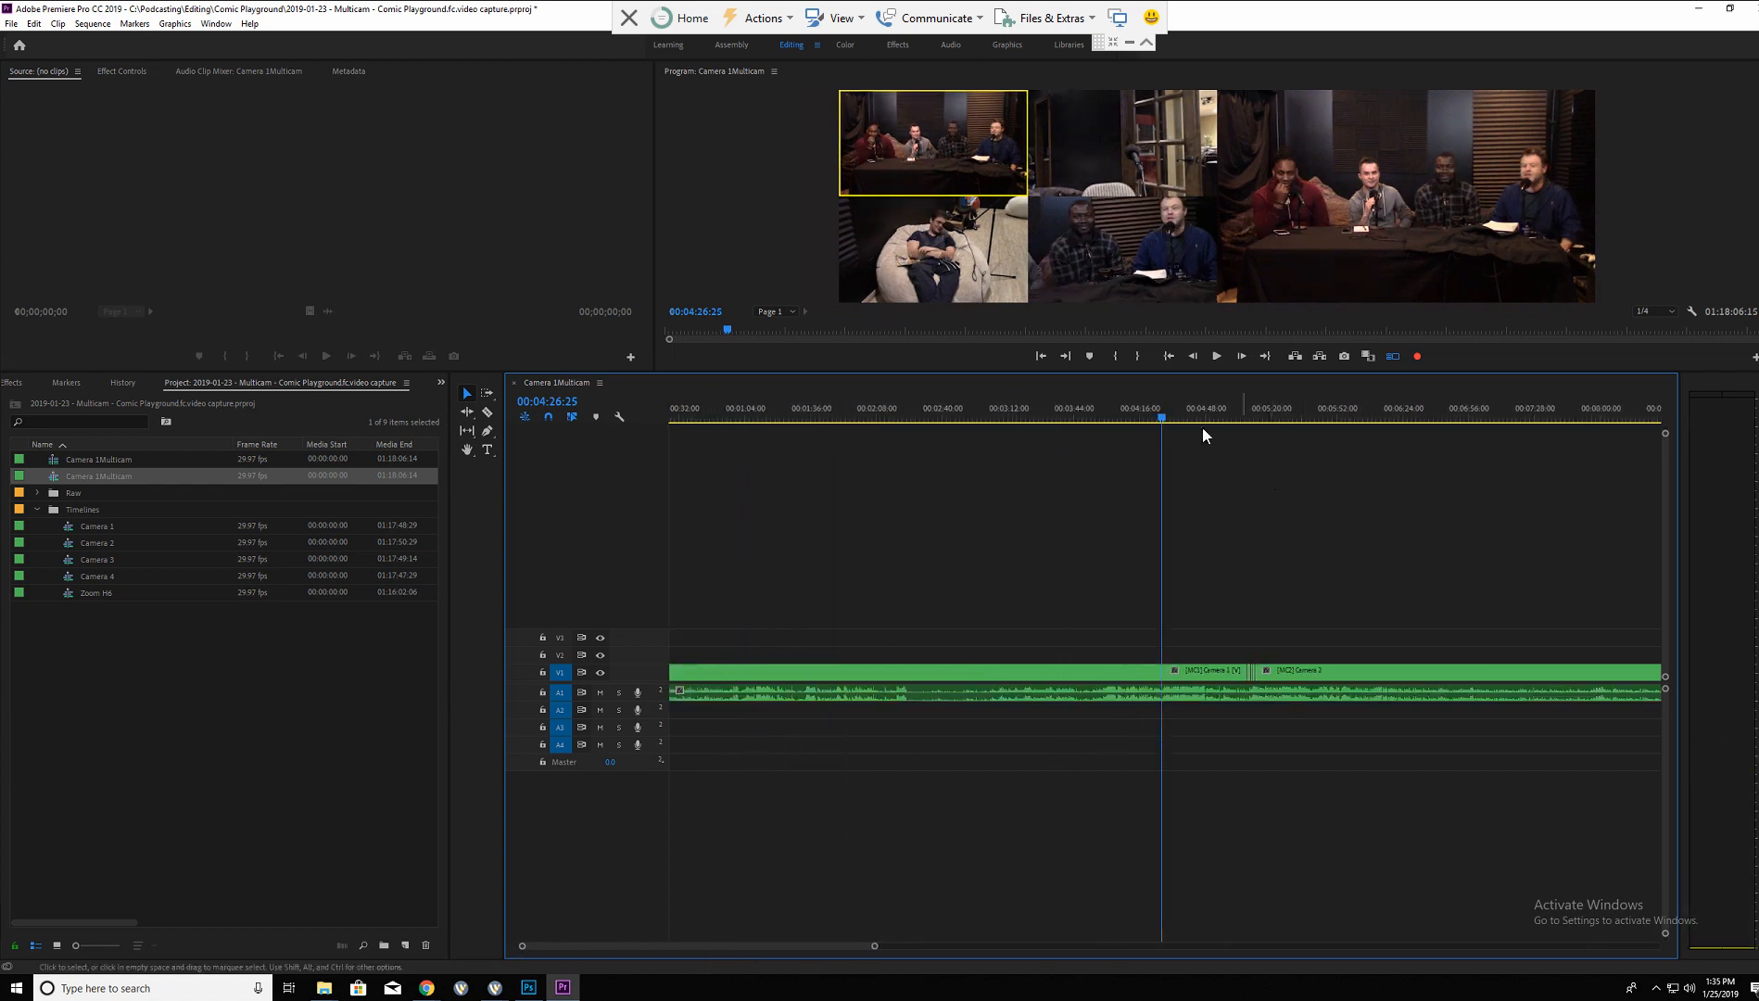
drag(1162, 419, 1254, 426)
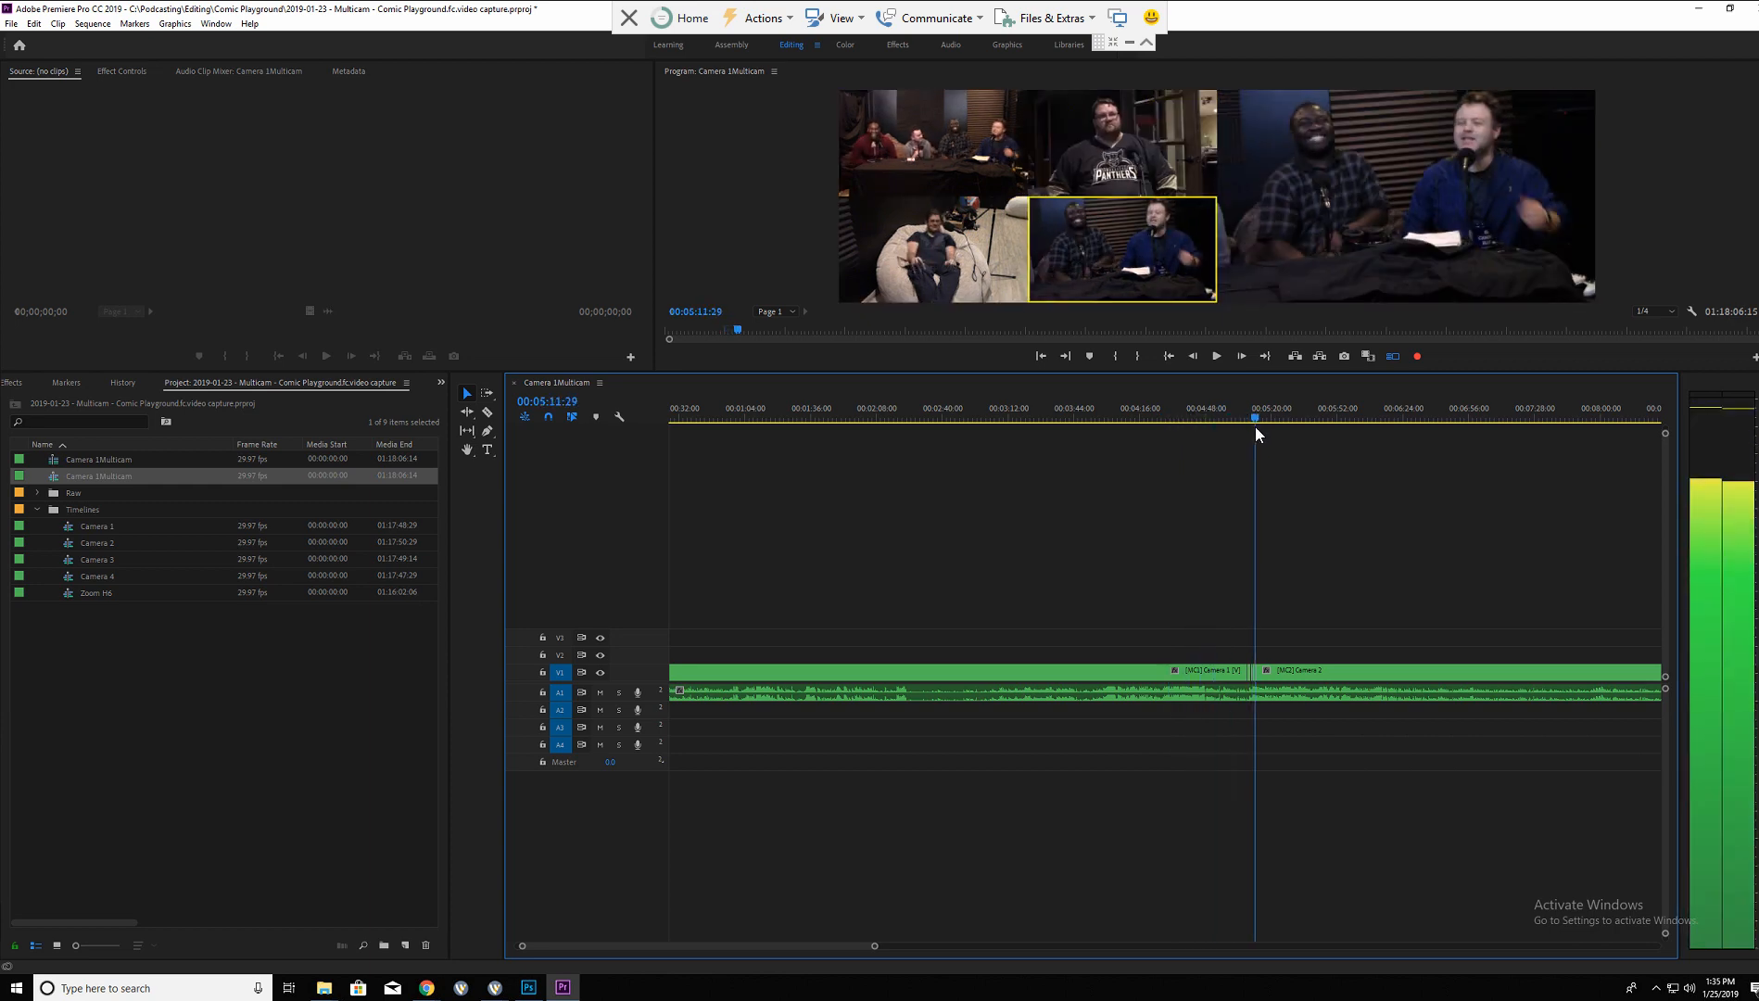
key(space)
key(2)
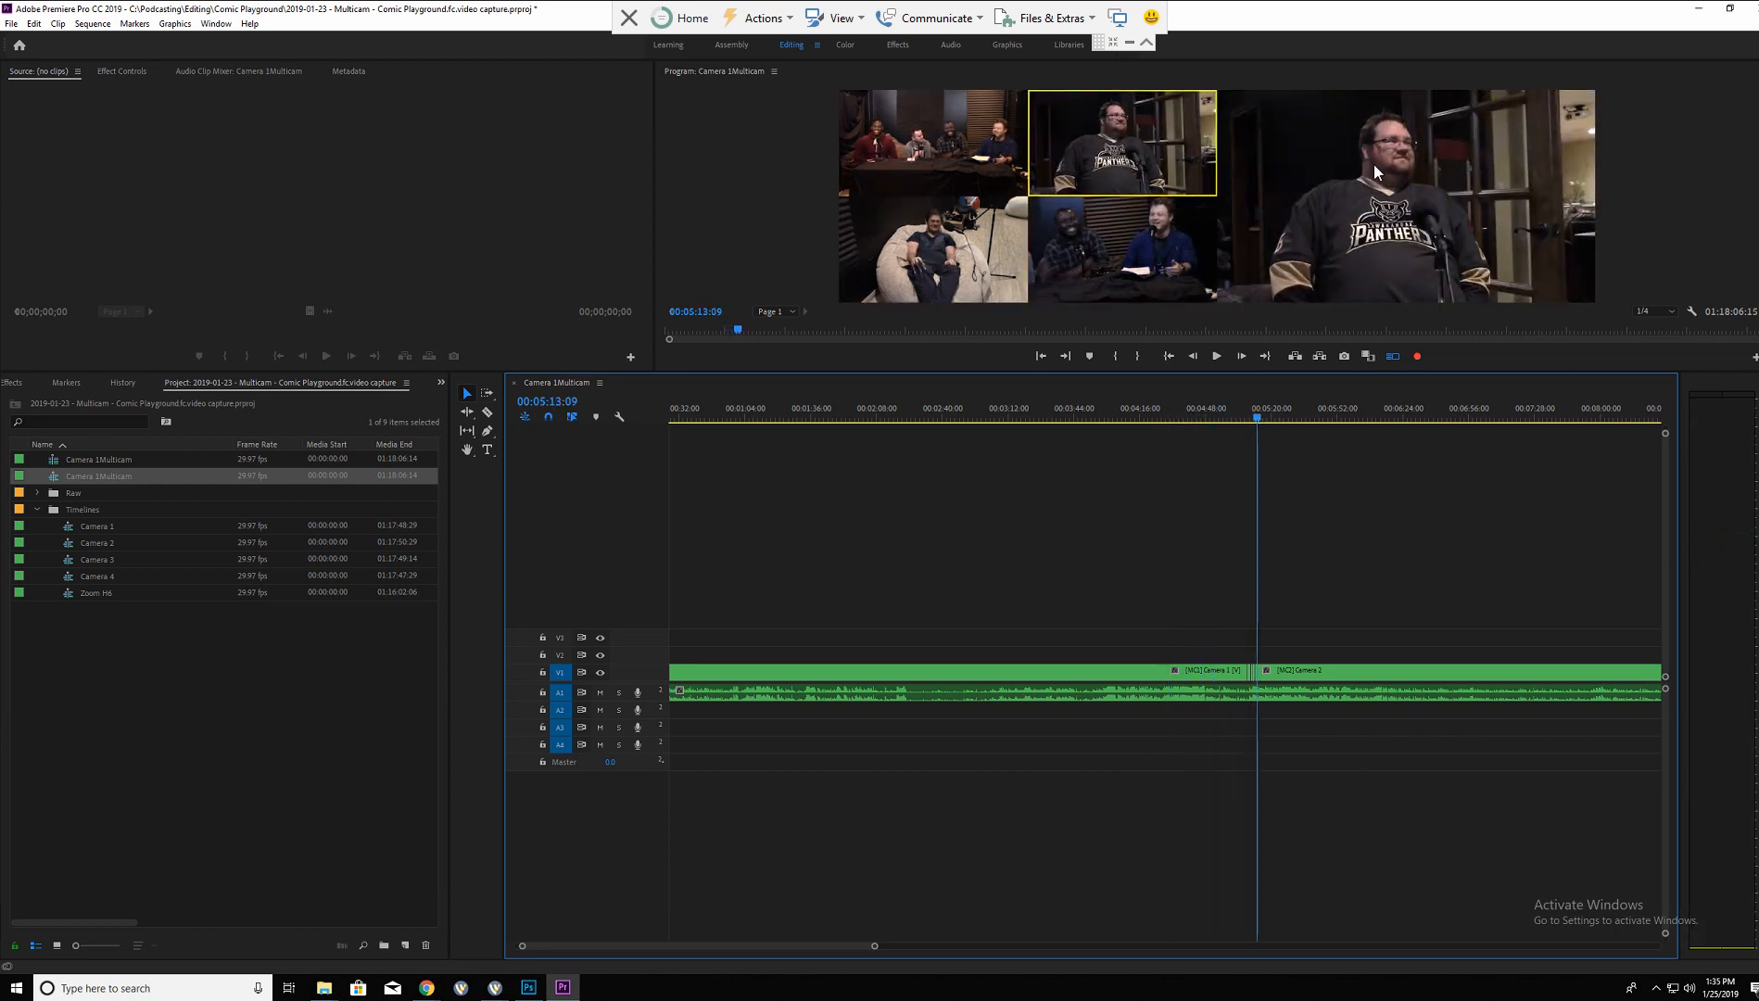
drag(1256, 414, 1255, 415)
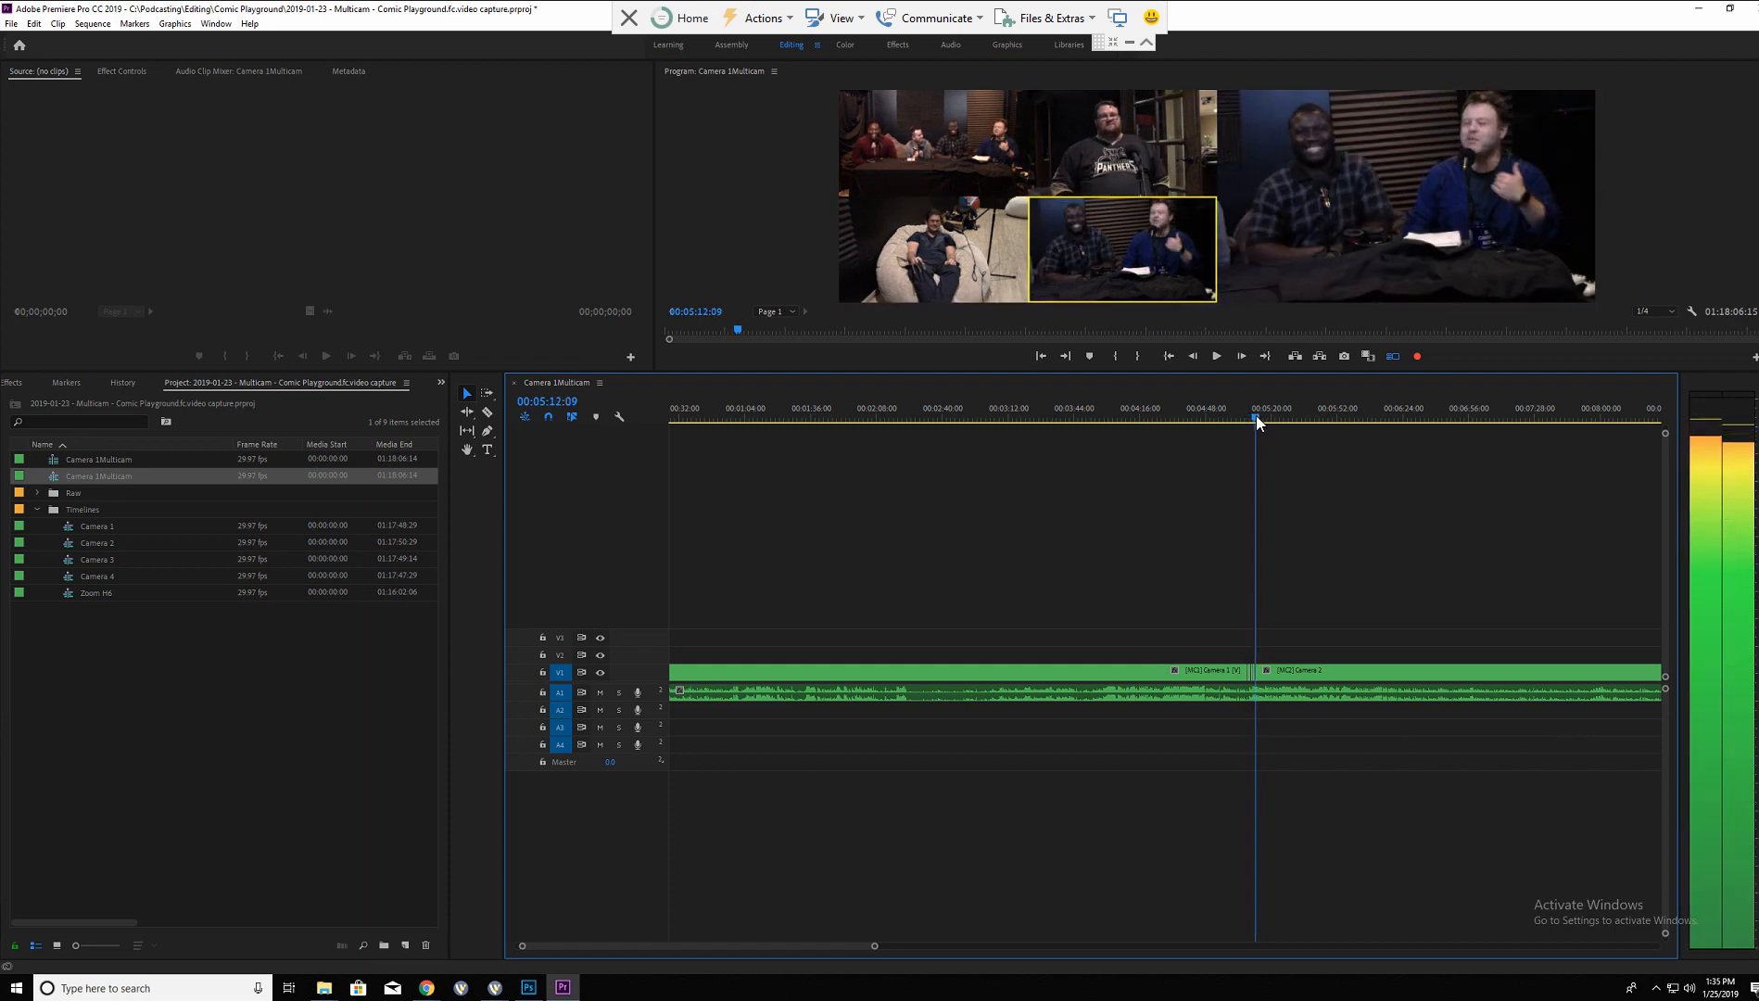
key(2)
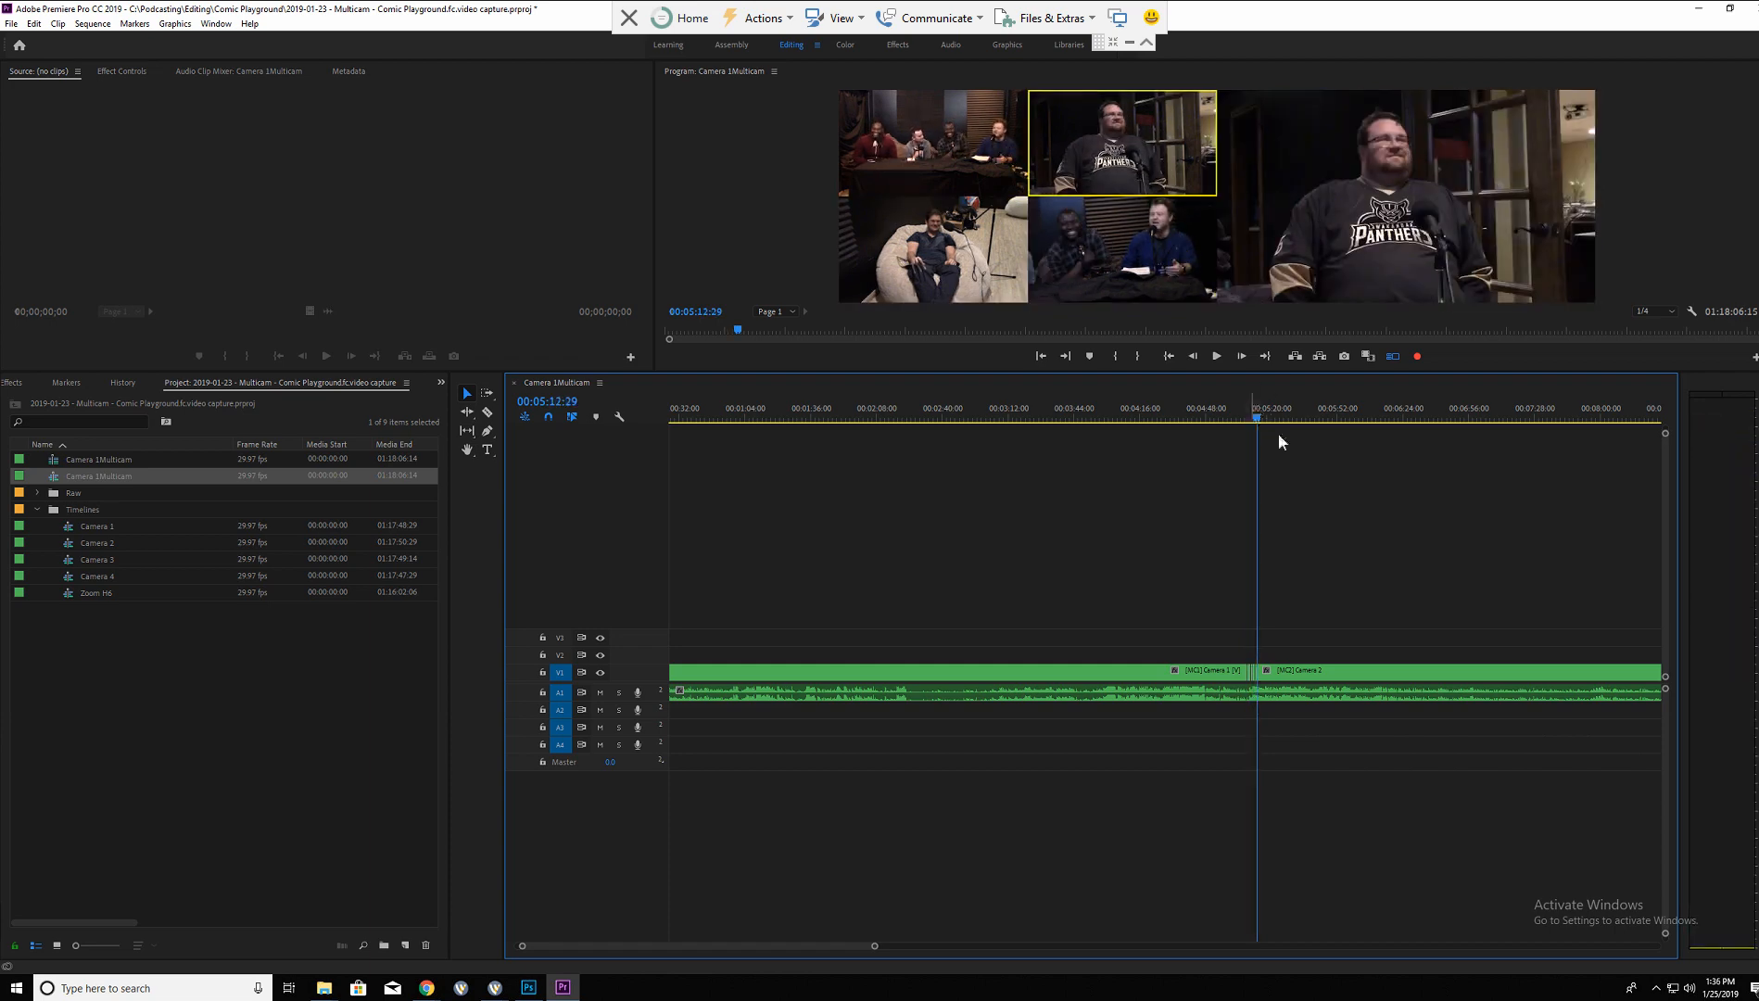
key(ctrl+z)
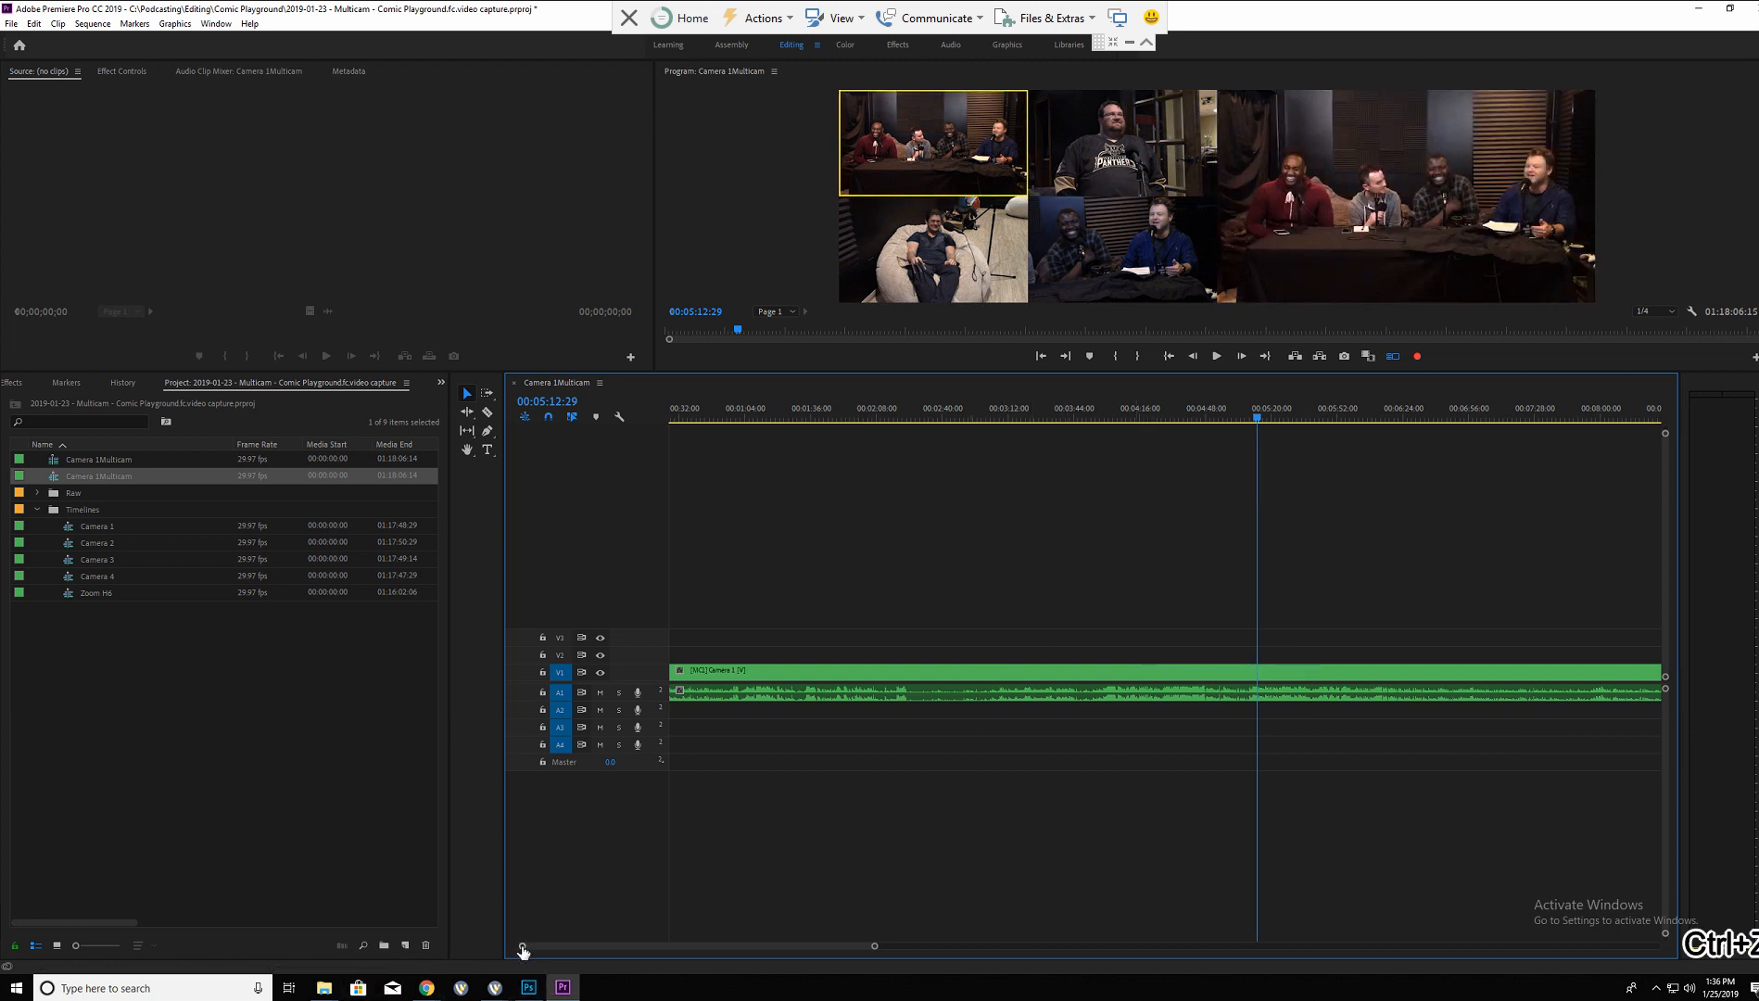
drag(522, 946, 251, 946)
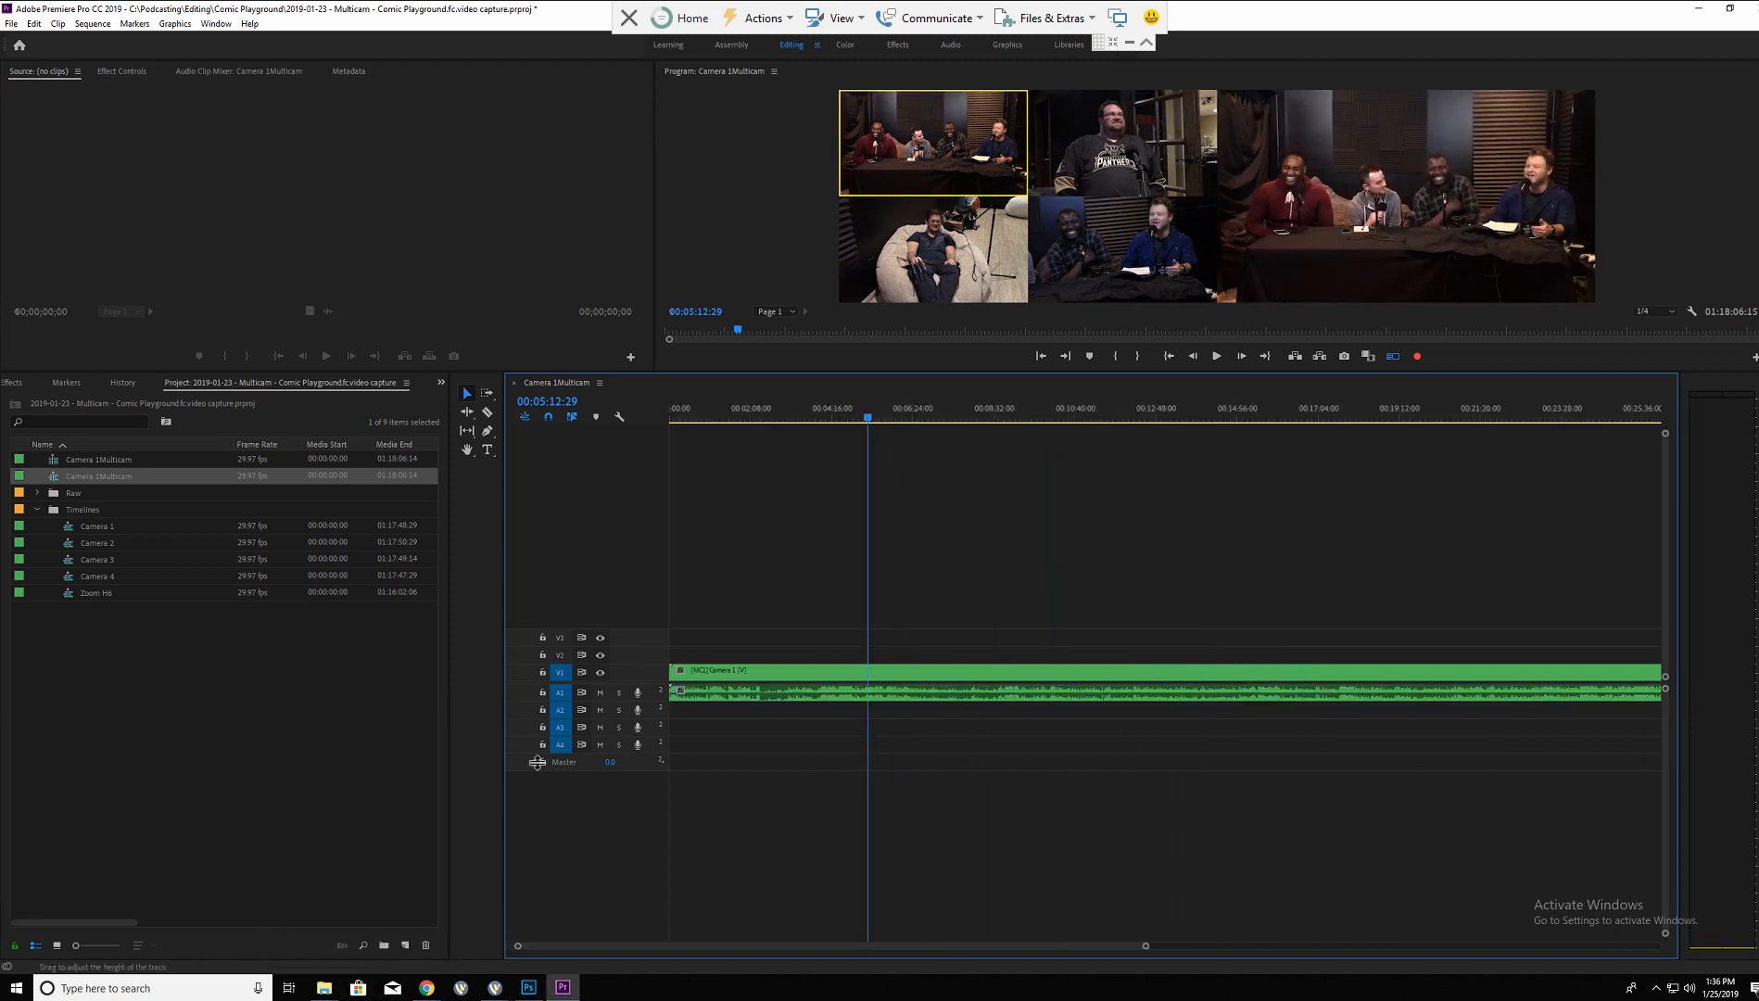
Add the Zoom H6 sequence to the multicam timeline on video track V3 and audio track A3.
click(39, 492)
click(37, 492)
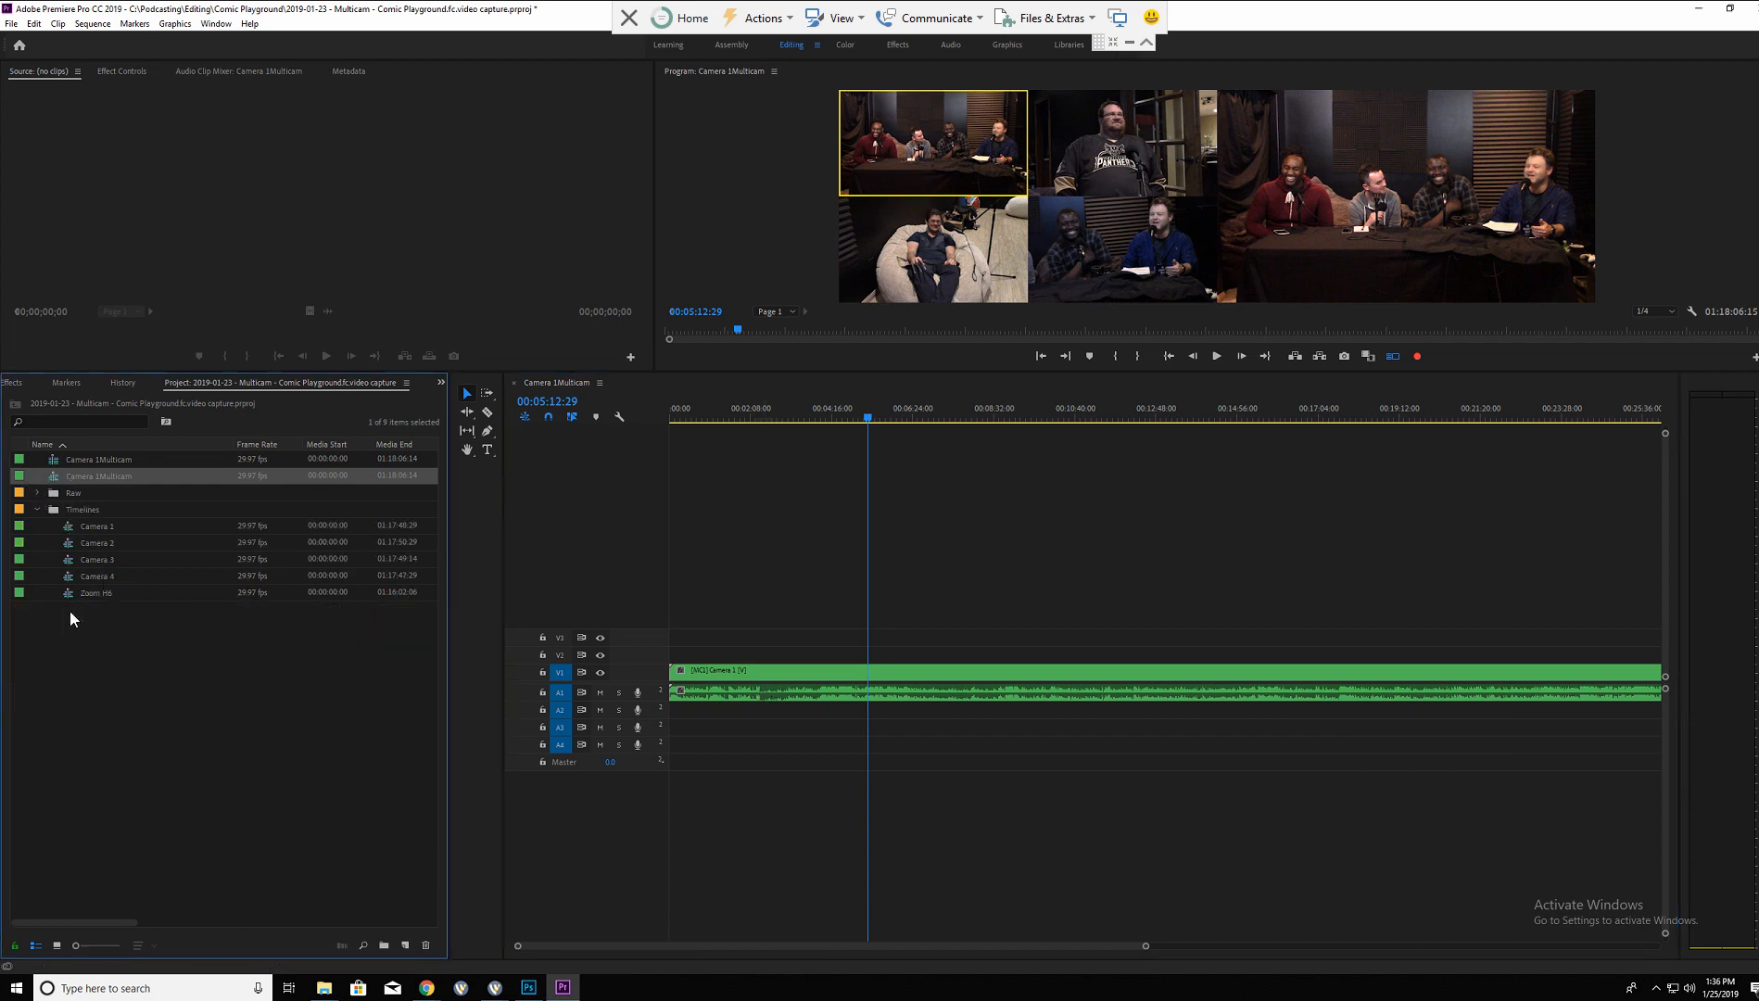
click(69, 591)
drag(70, 593, 799, 734)
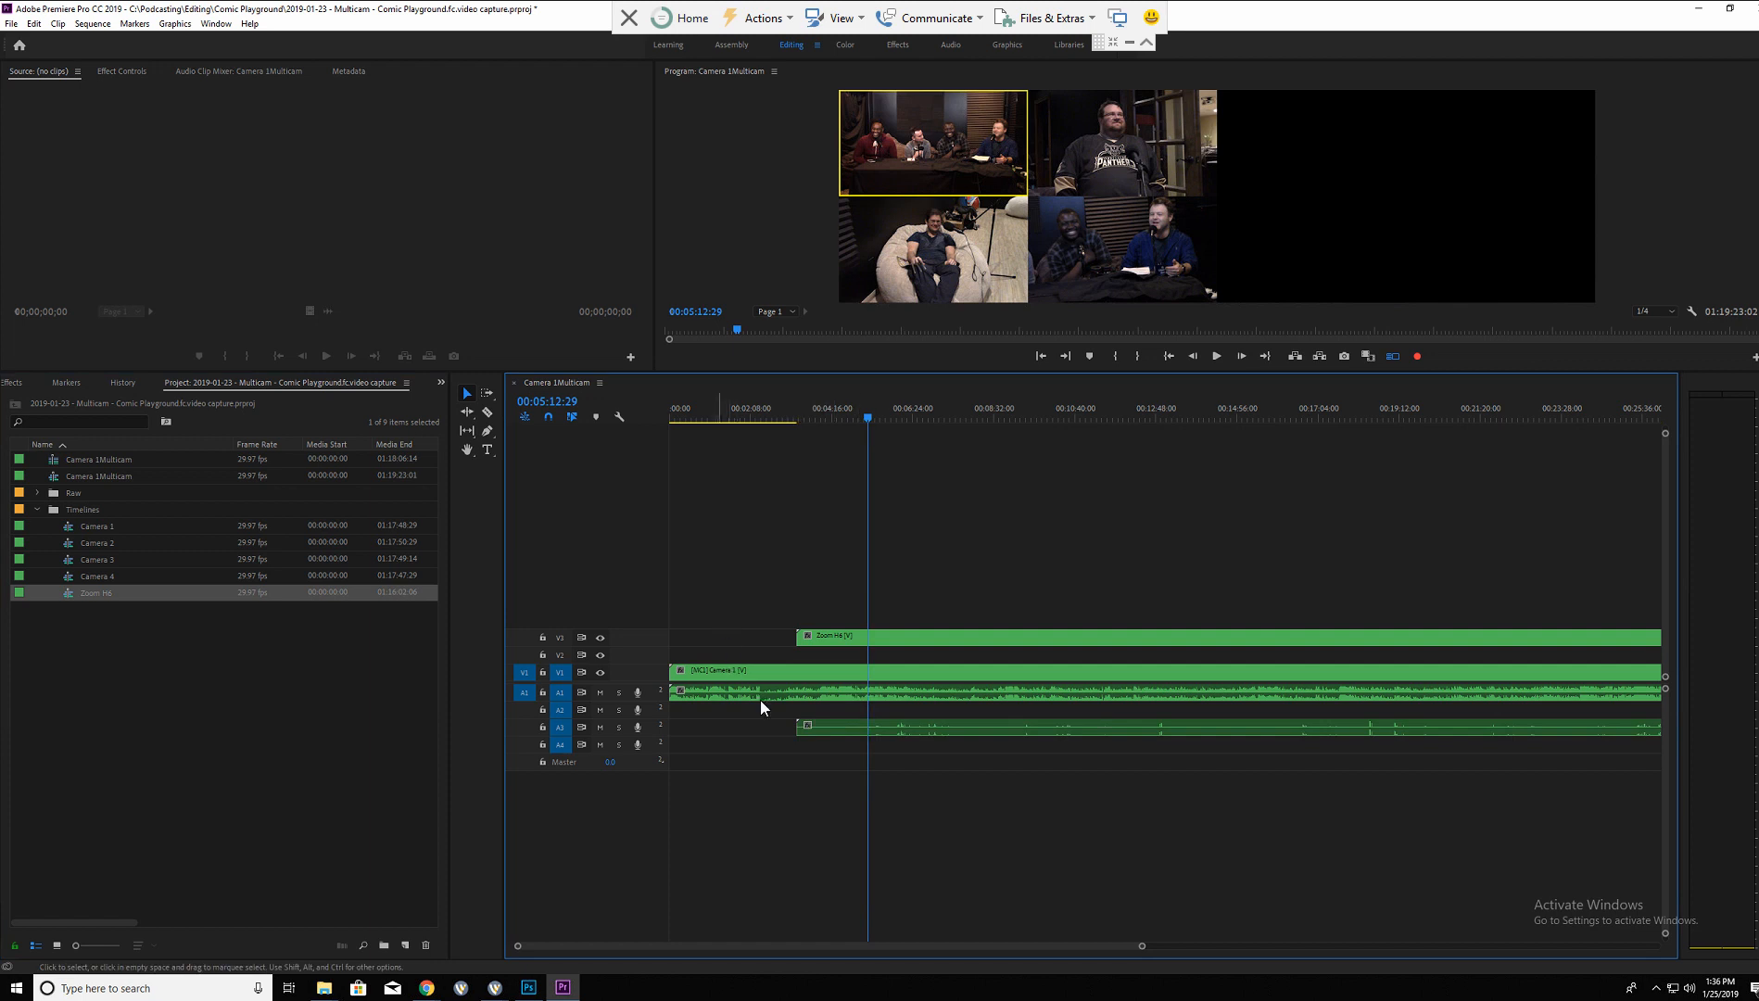
Try to synchronize the multicam clip and the Zoom H6 clip by audio on track channel 1.
drag(740, 595, 916, 841)
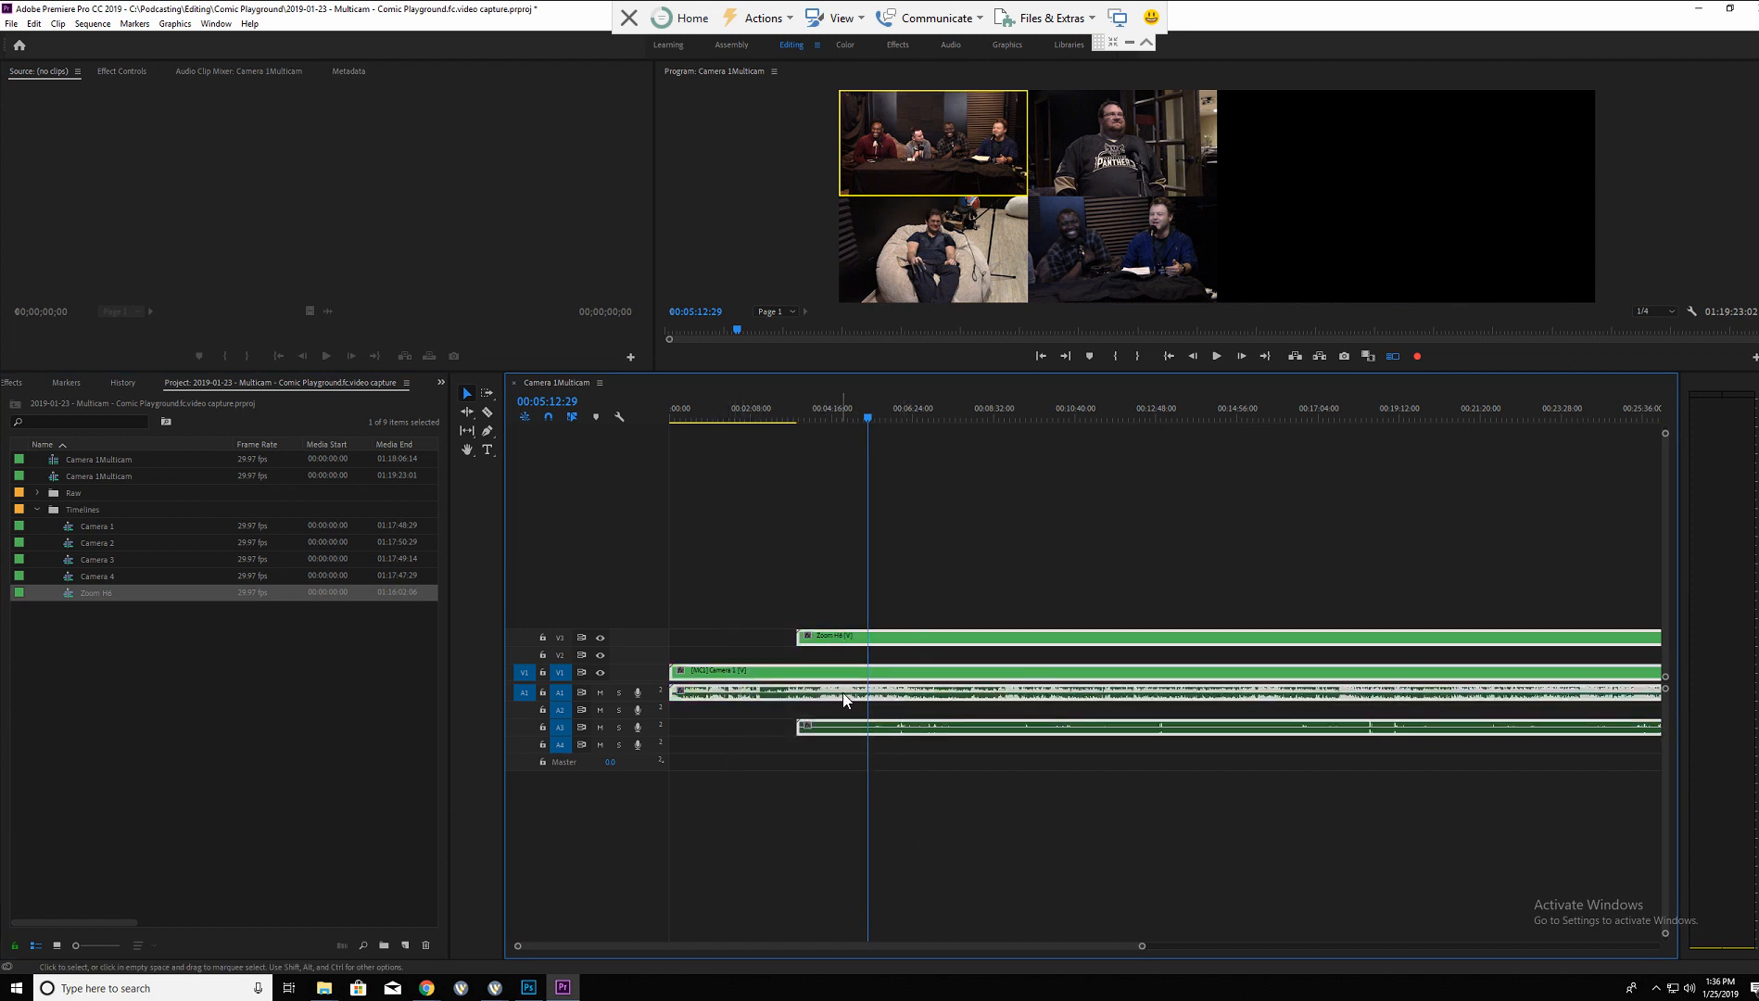
right_click(843, 698)
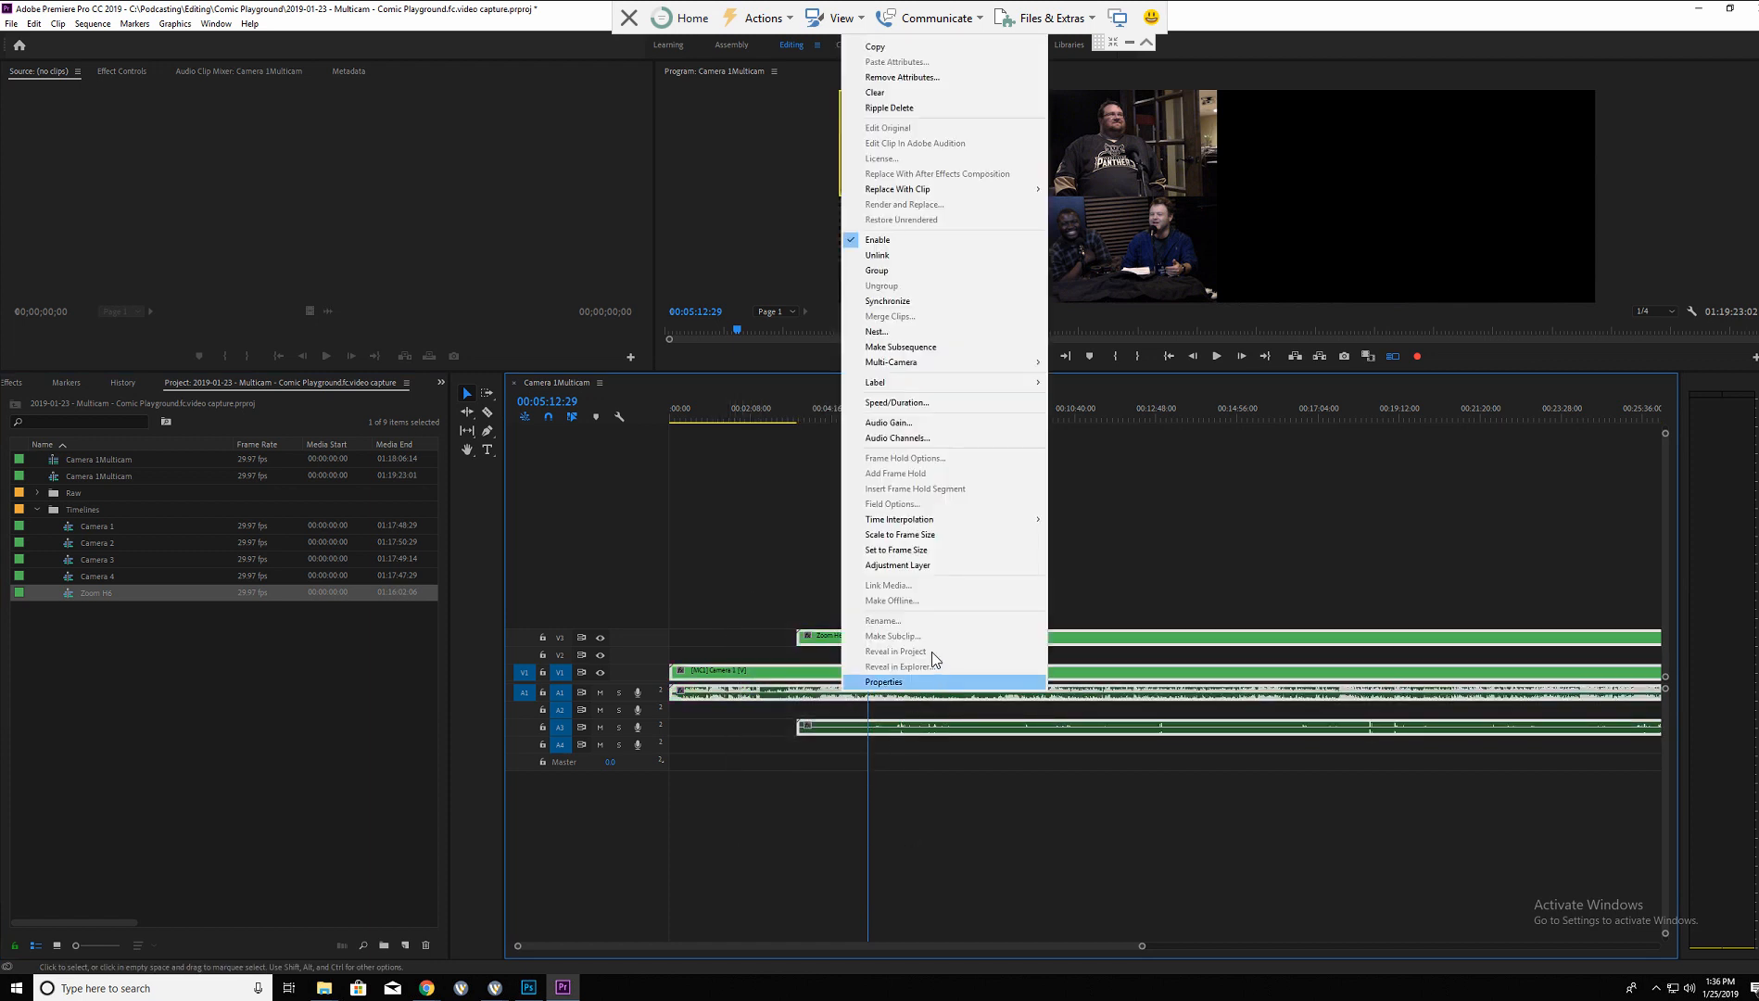
click(885, 301)
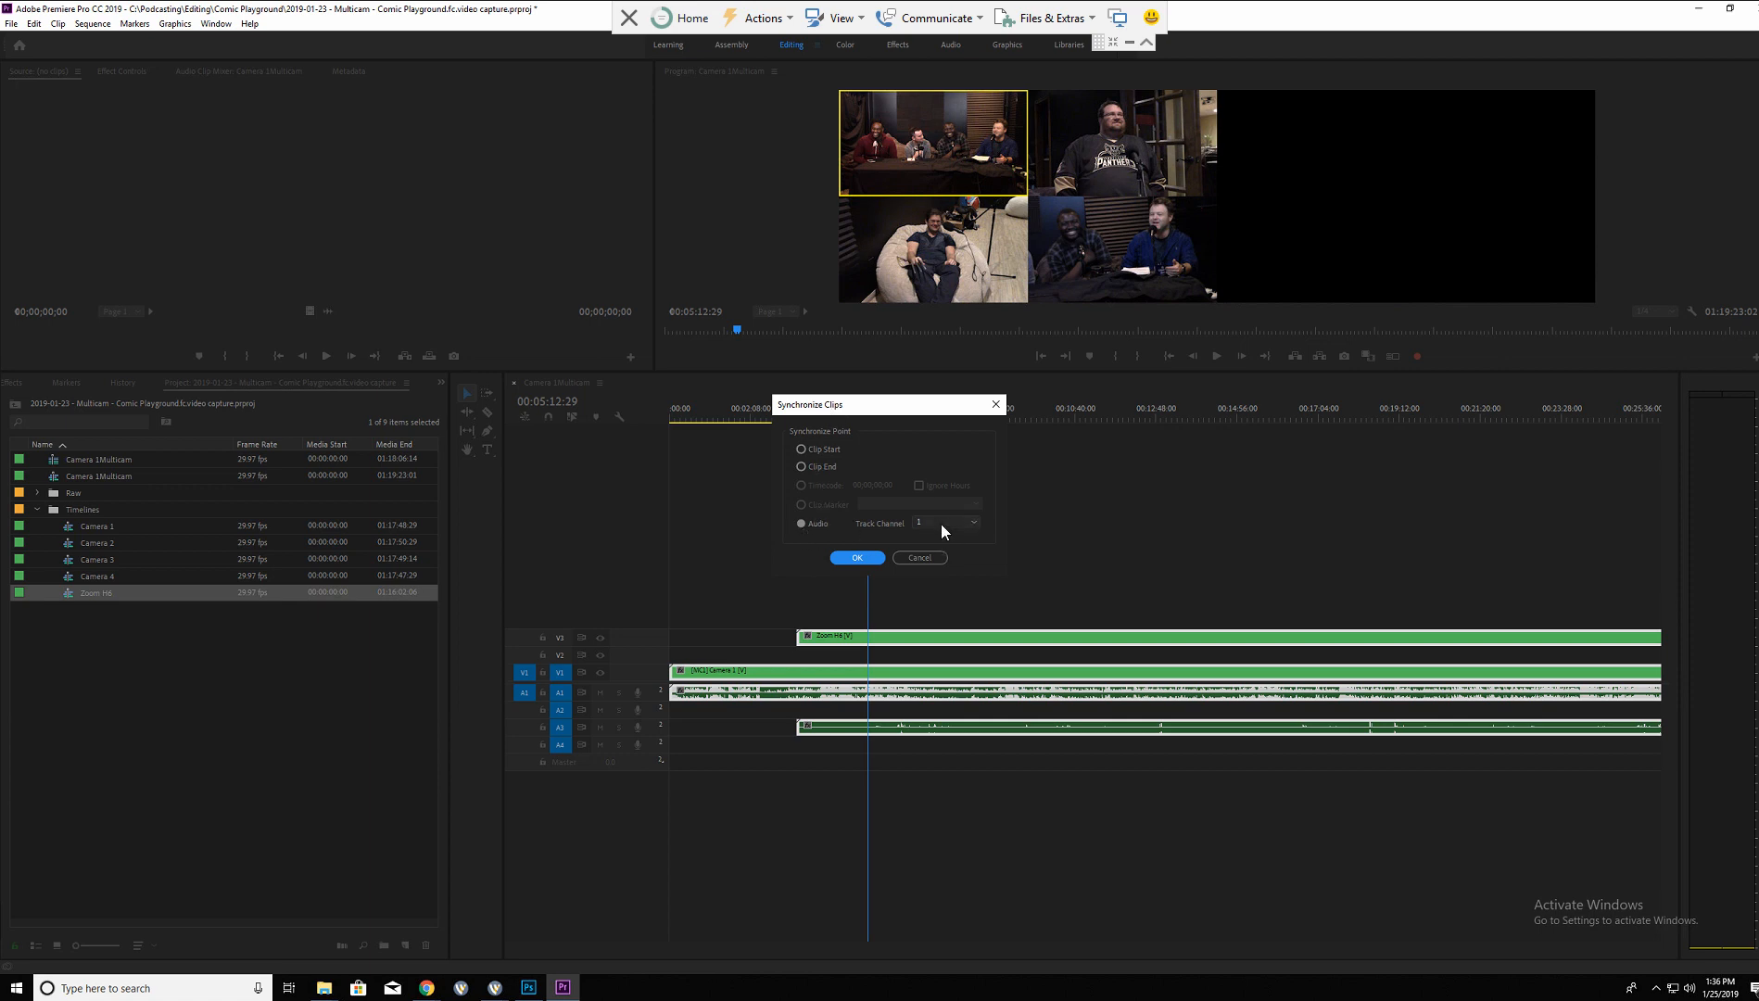
click(857, 557)
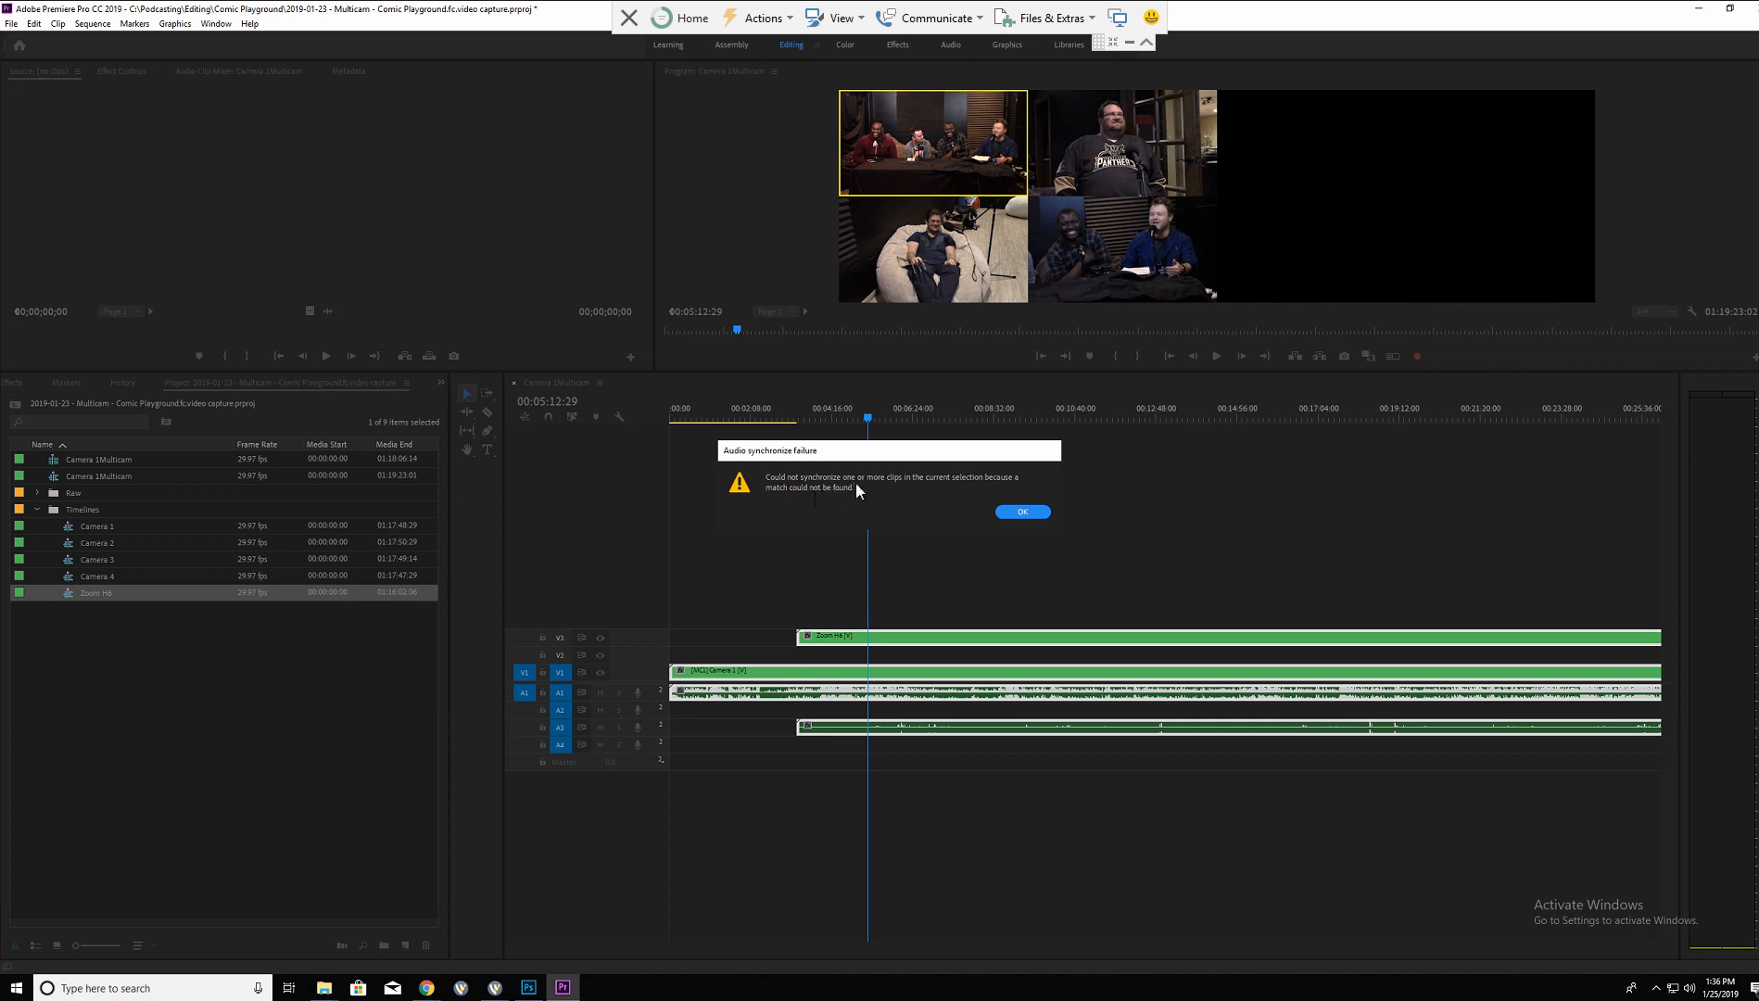
click(1023, 512)
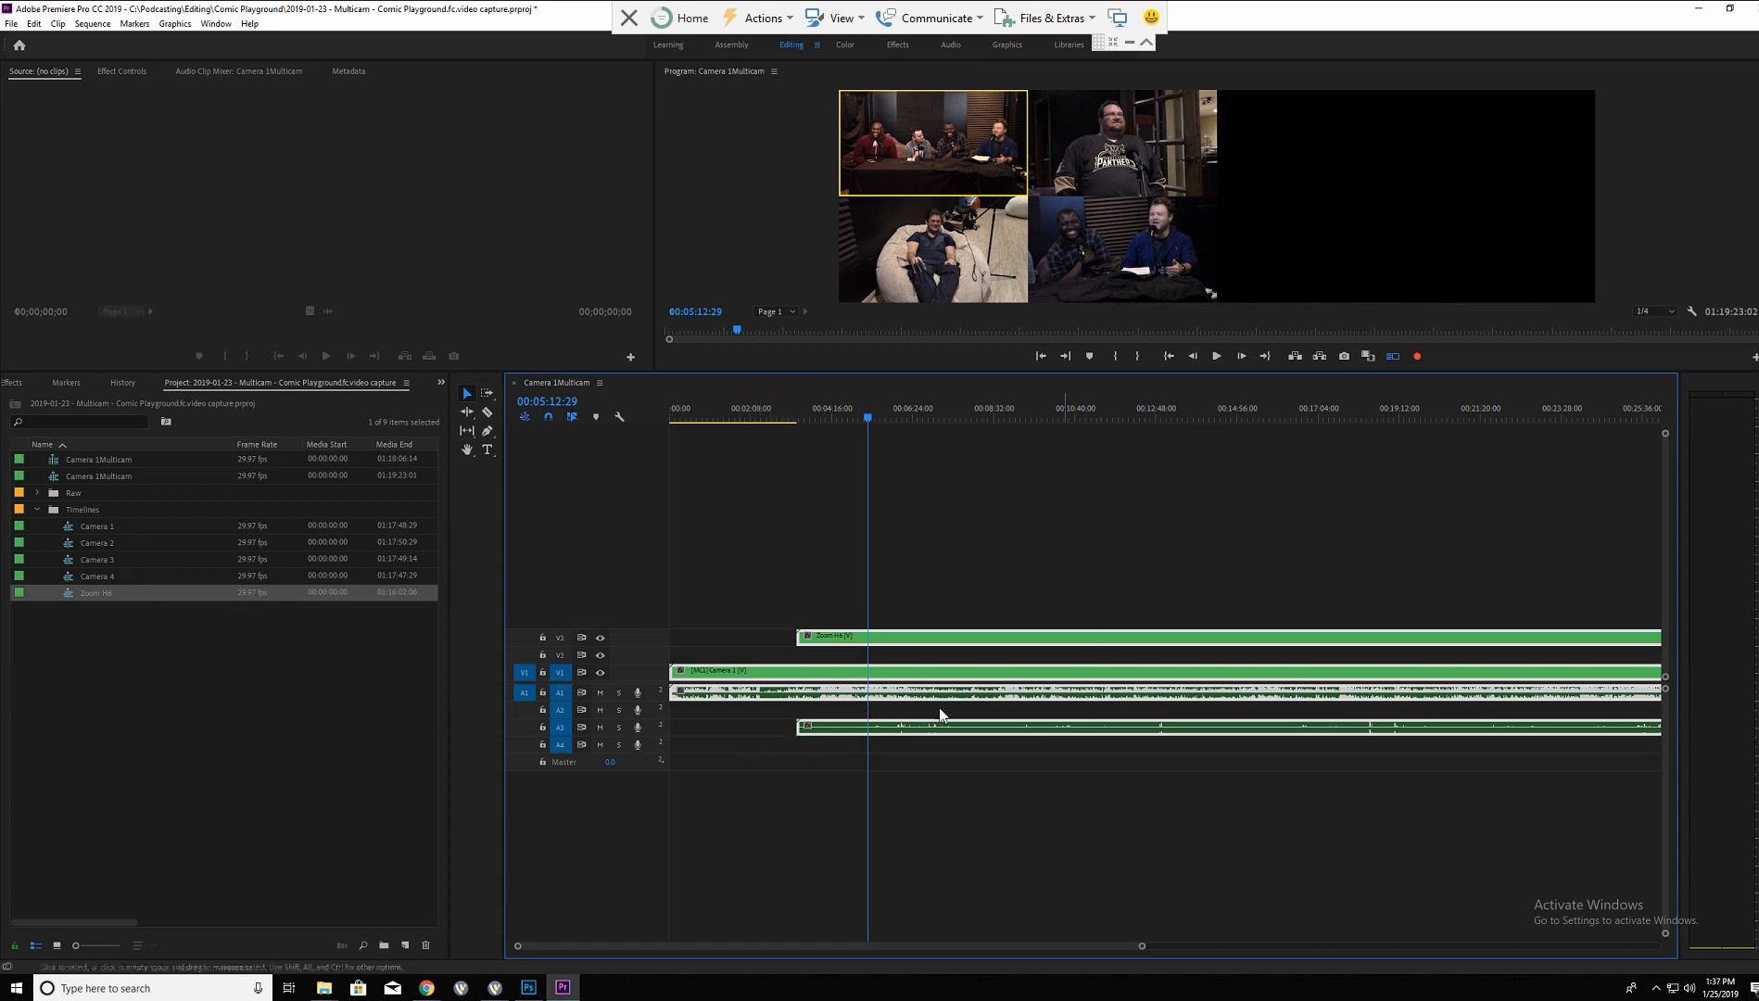
Compare the program output with video track V3 shown and hidden, moving the playhead to about 00:01:08.
drag(520, 950, 685, 971)
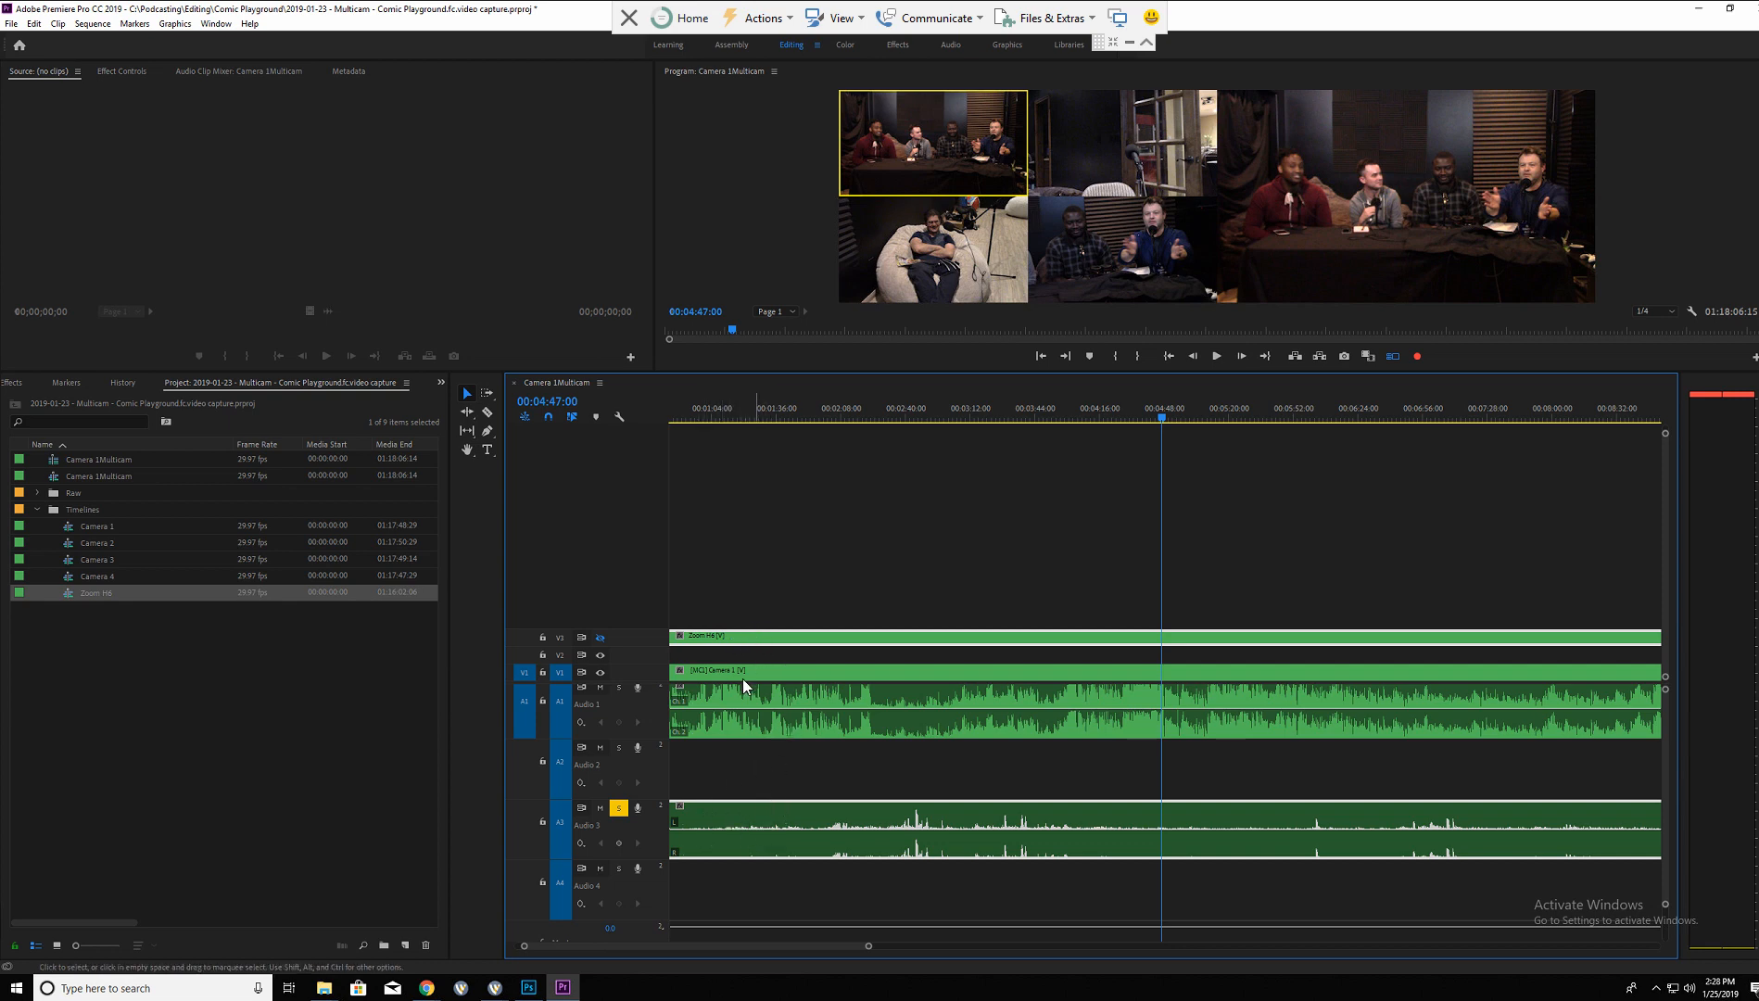
click(599, 638)
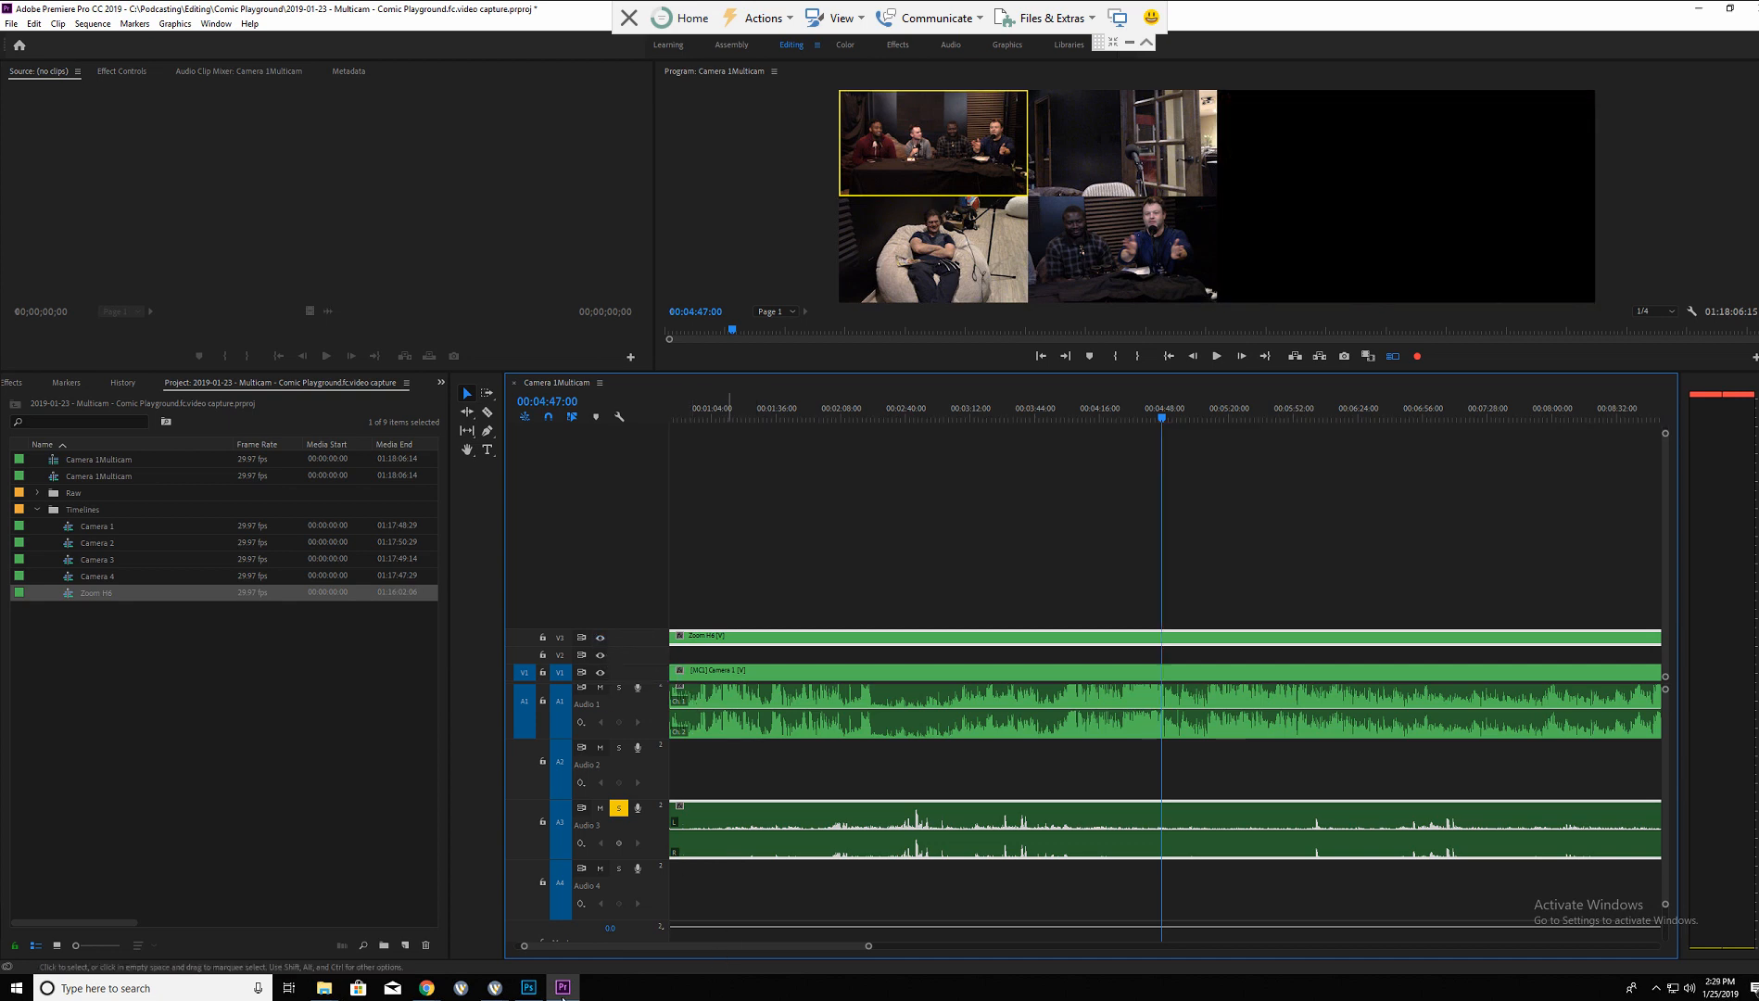
drag(524, 947, 549, 917)
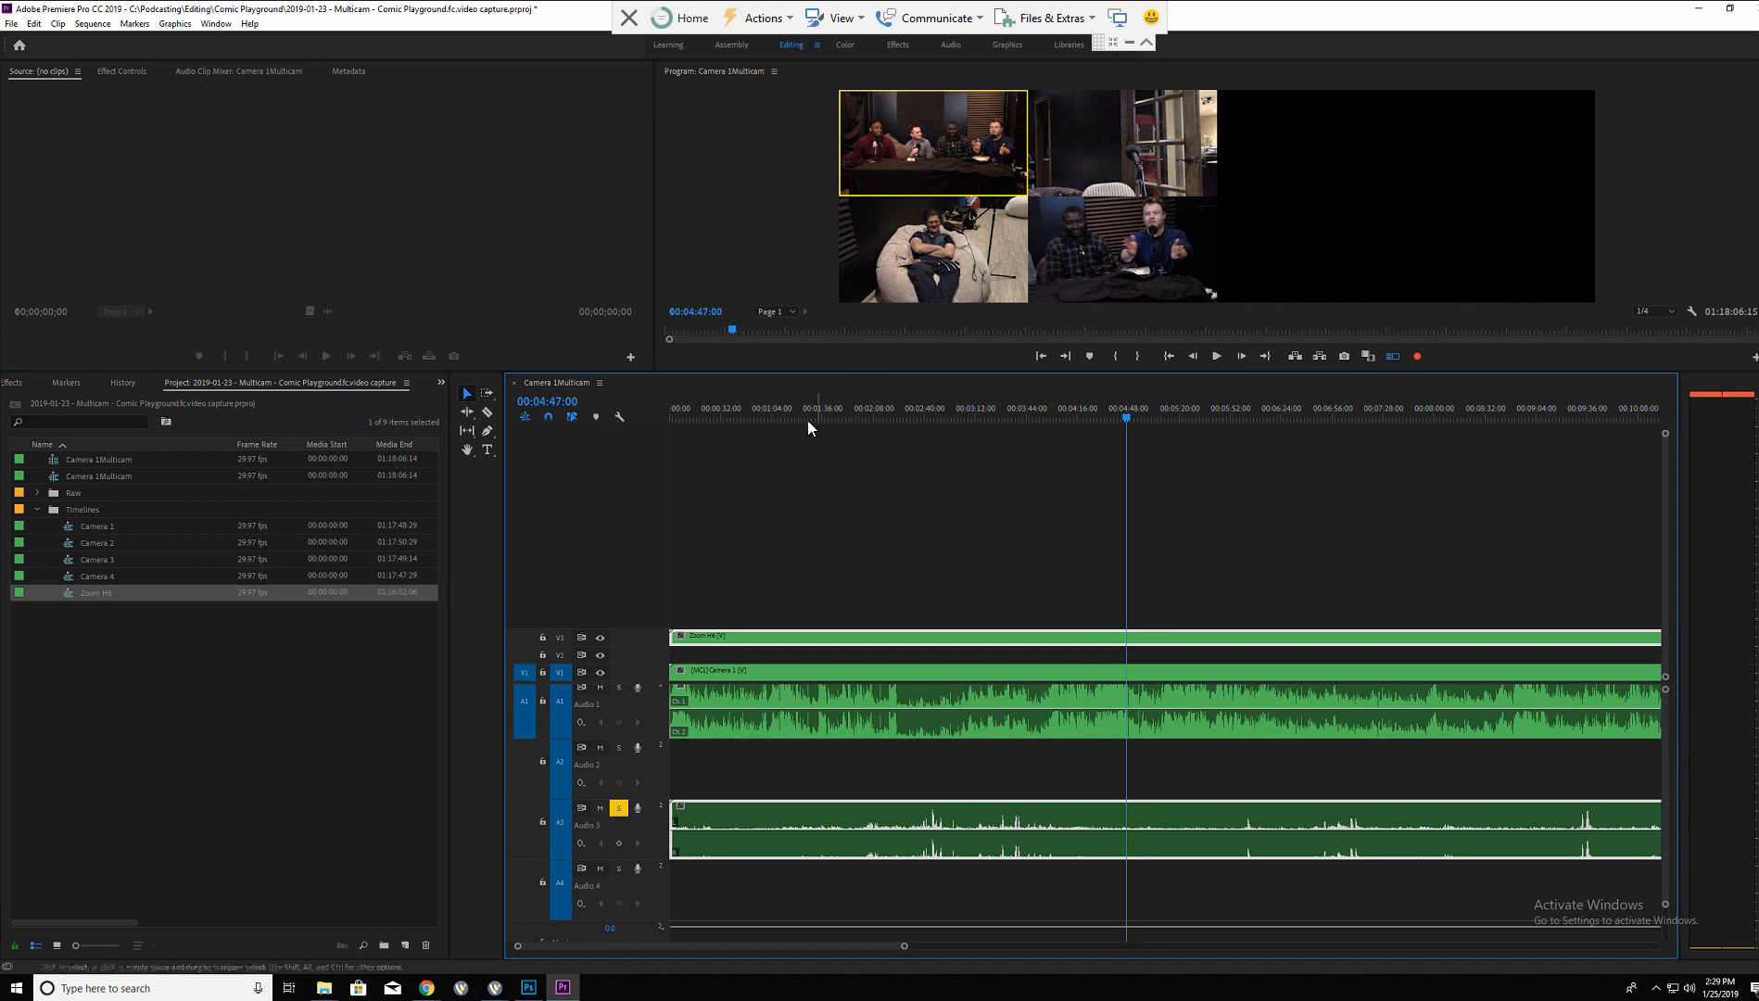
mouse_move(804, 417)
mouse_down()
mouse_move(738, 416)
mouse_move(777, 416)
mouse_up()
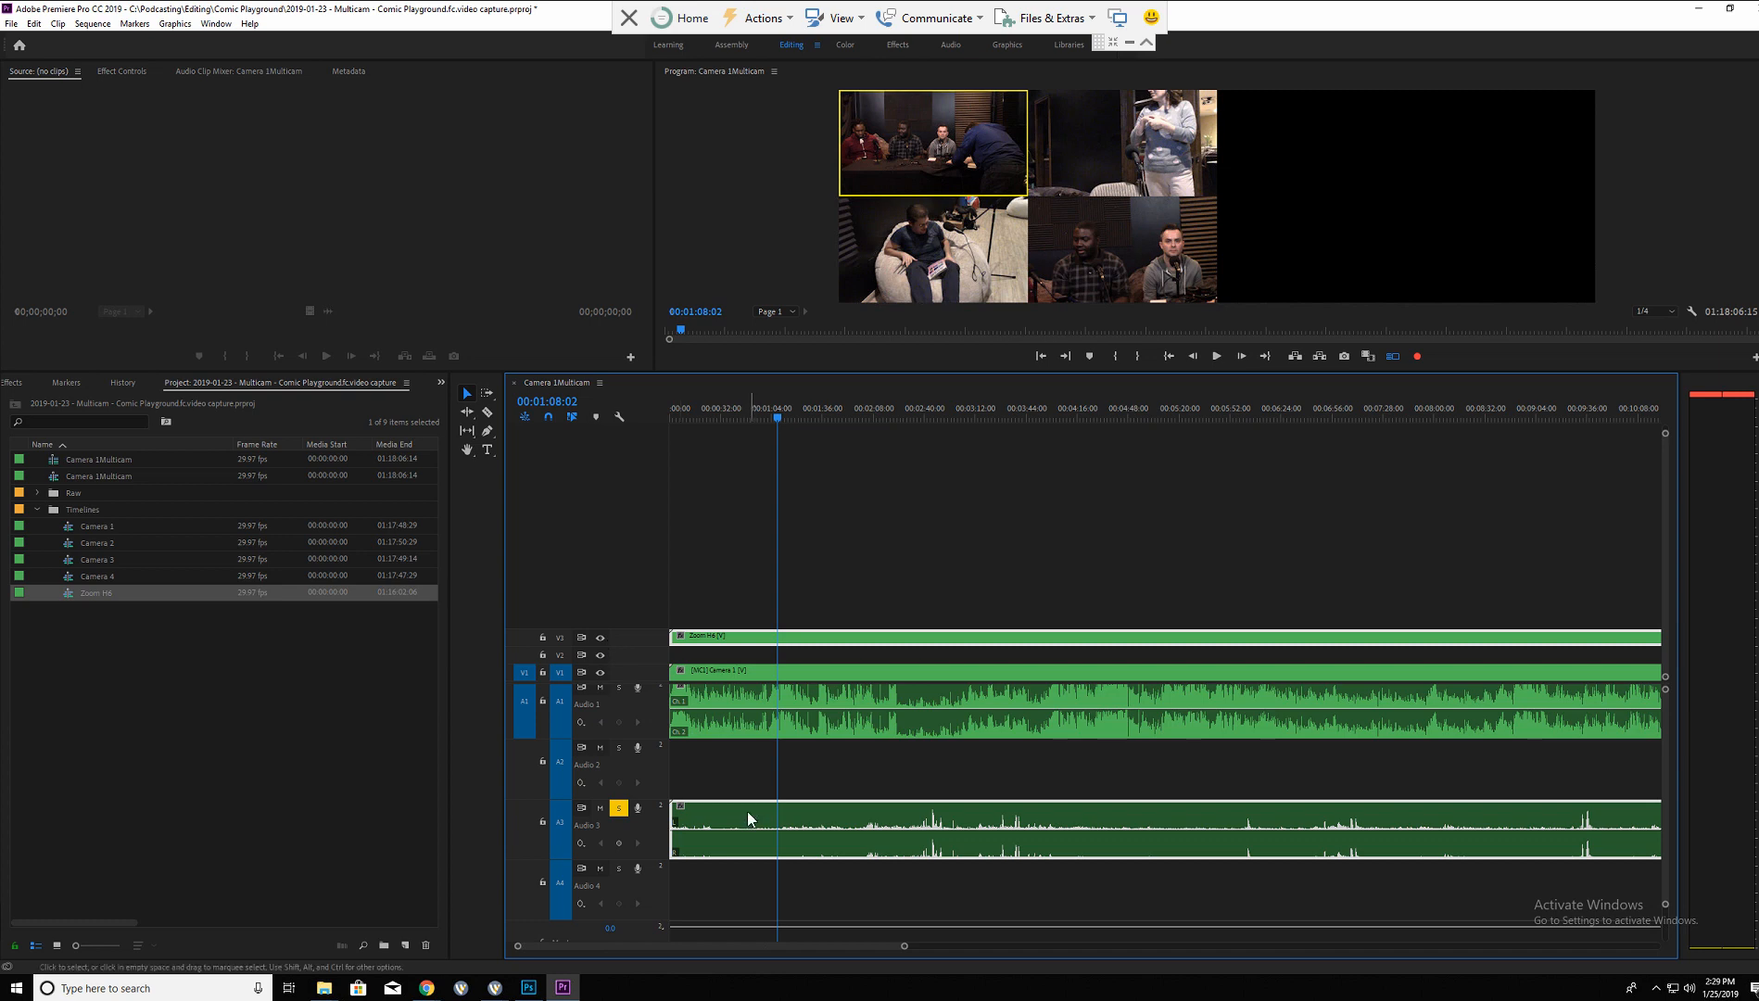
click(600, 638)
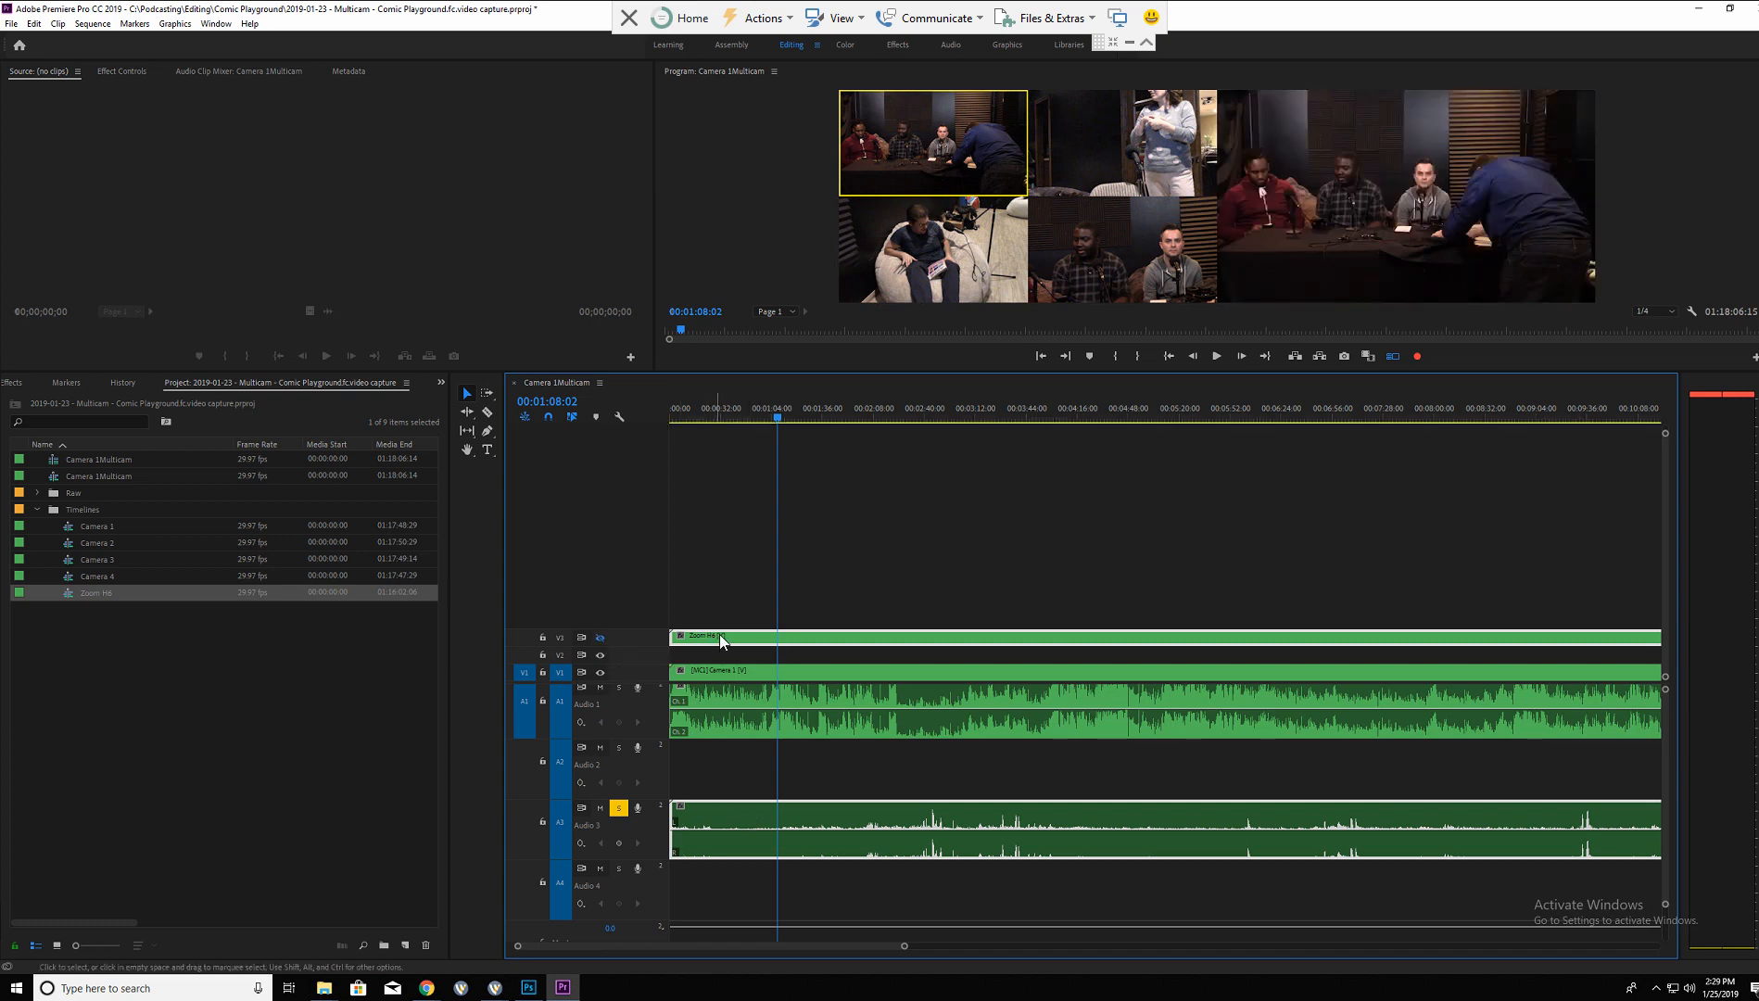
Unlink the Zoom H6 clip's video from its audio and delete the video portion from V3.
right_click(760, 808)
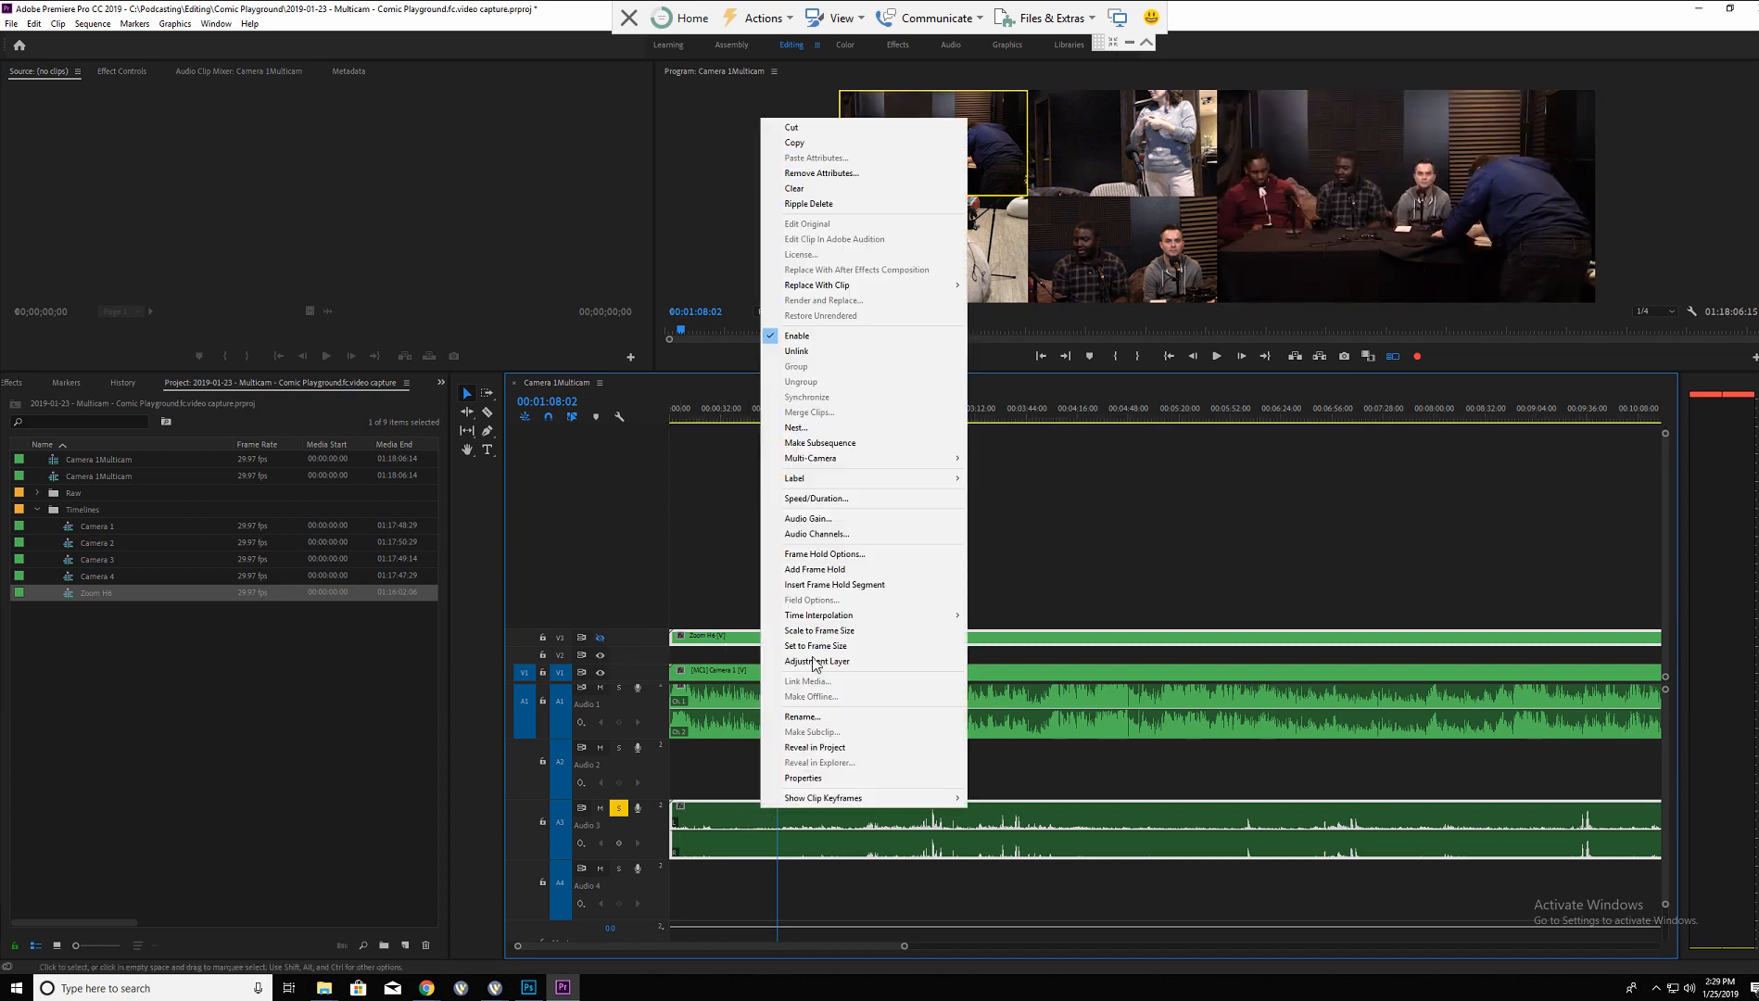
click(828, 352)
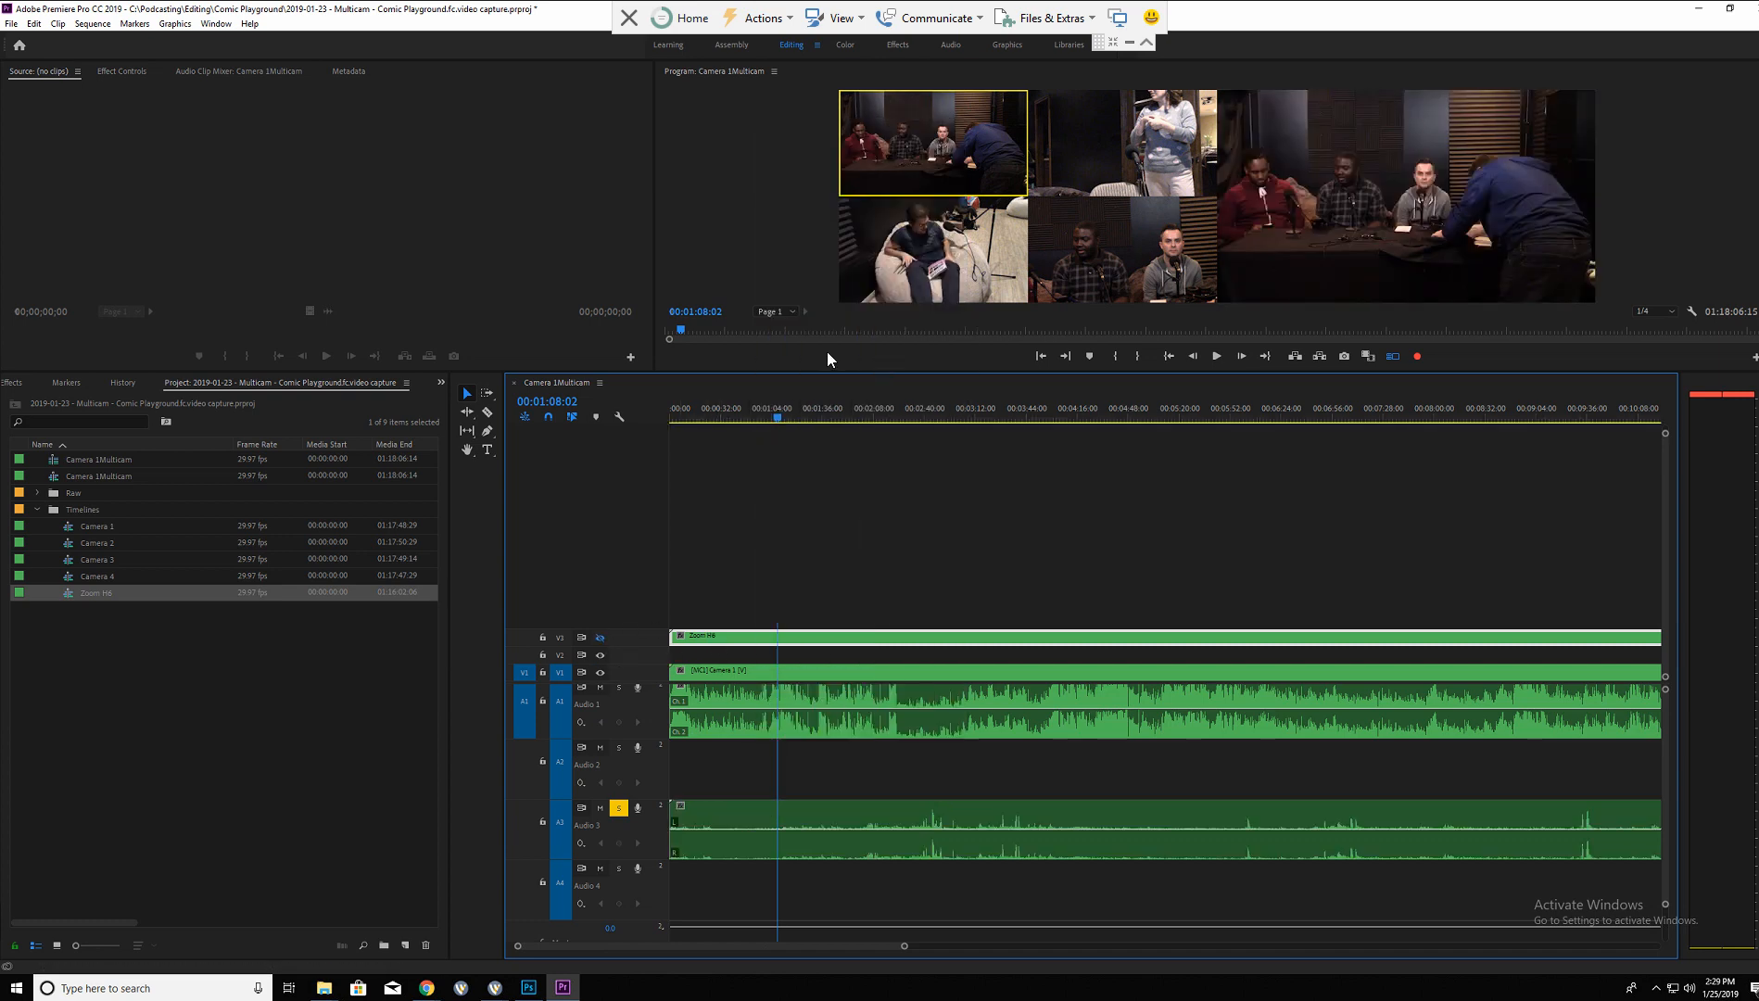
click(822, 655)
click(822, 640)
key(Delete)
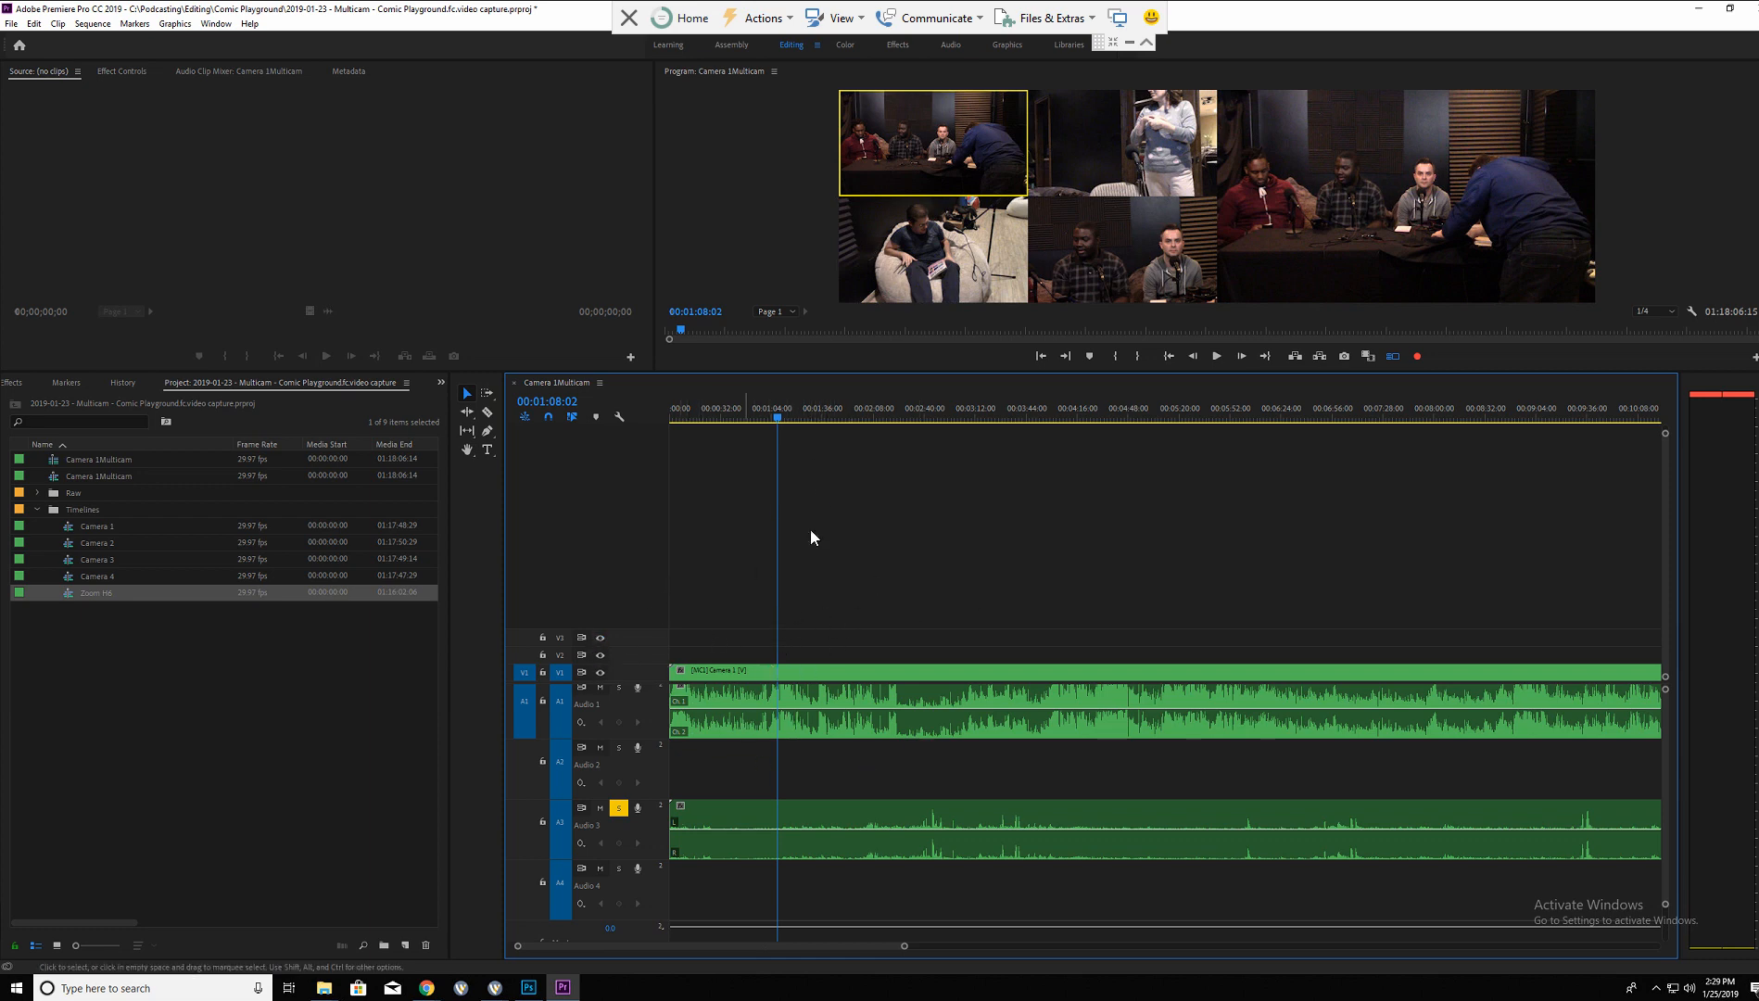
Scrub the multicam sequence through about 00:03:01 to about 00:04:48.
drag(788, 418, 960, 422)
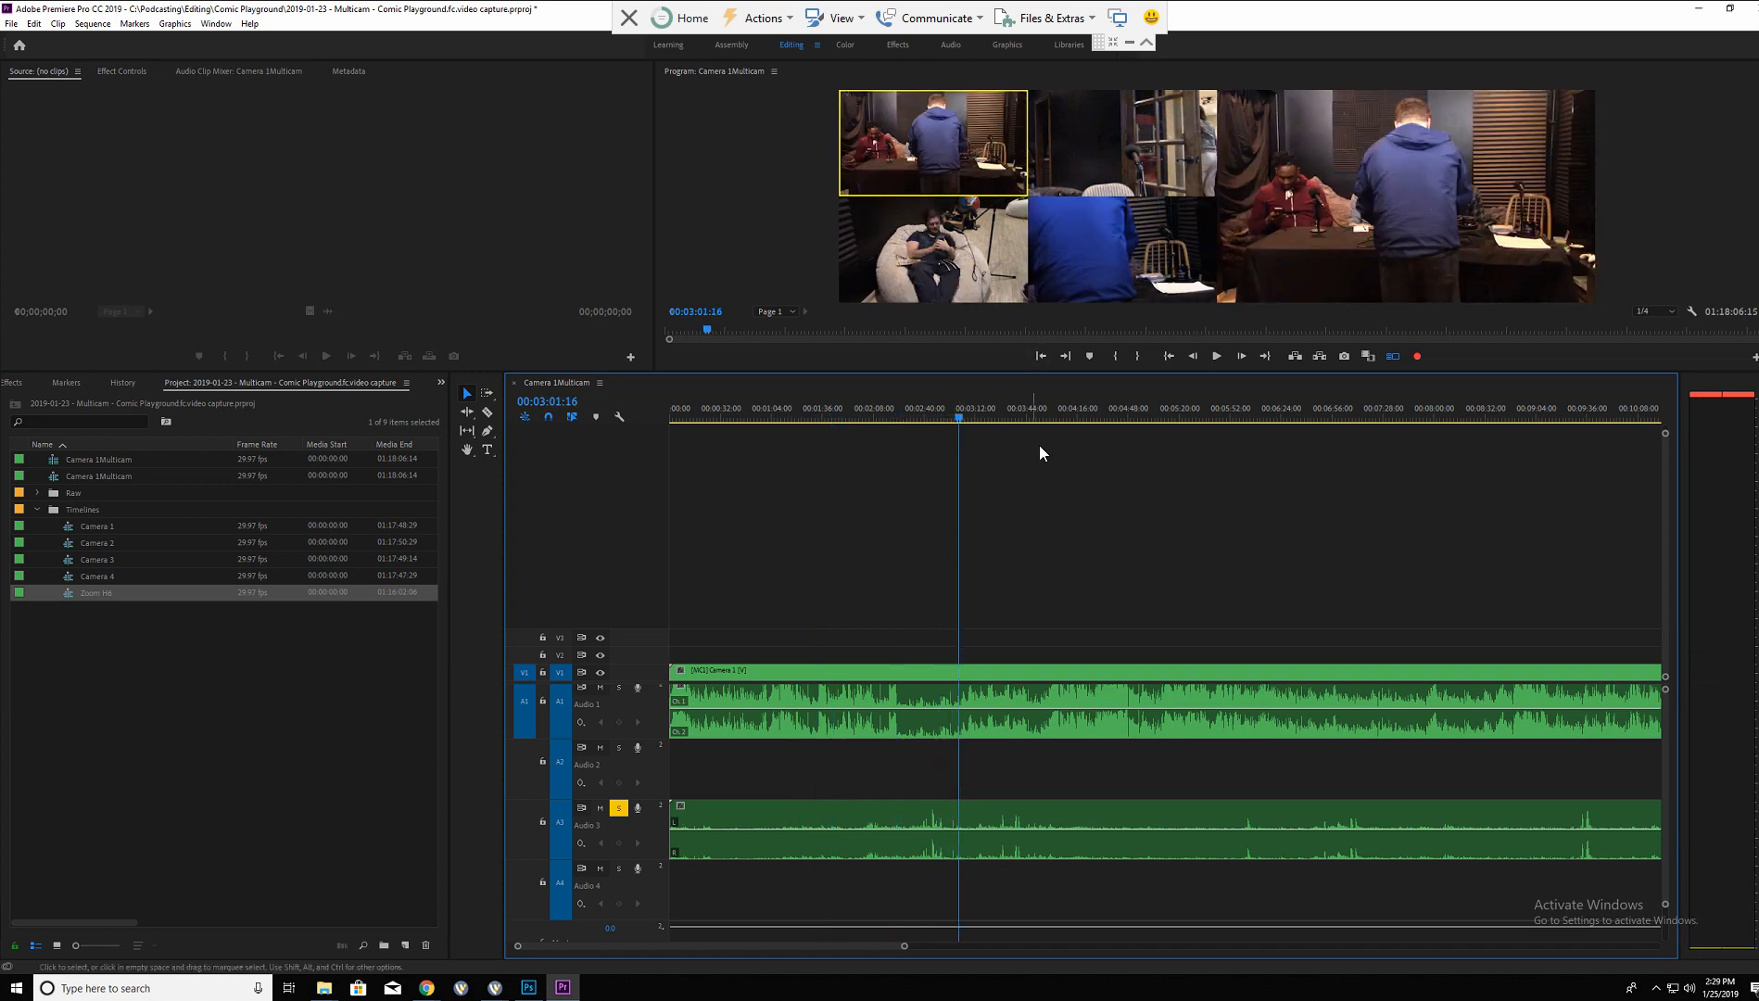
drag(959, 416, 1129, 421)
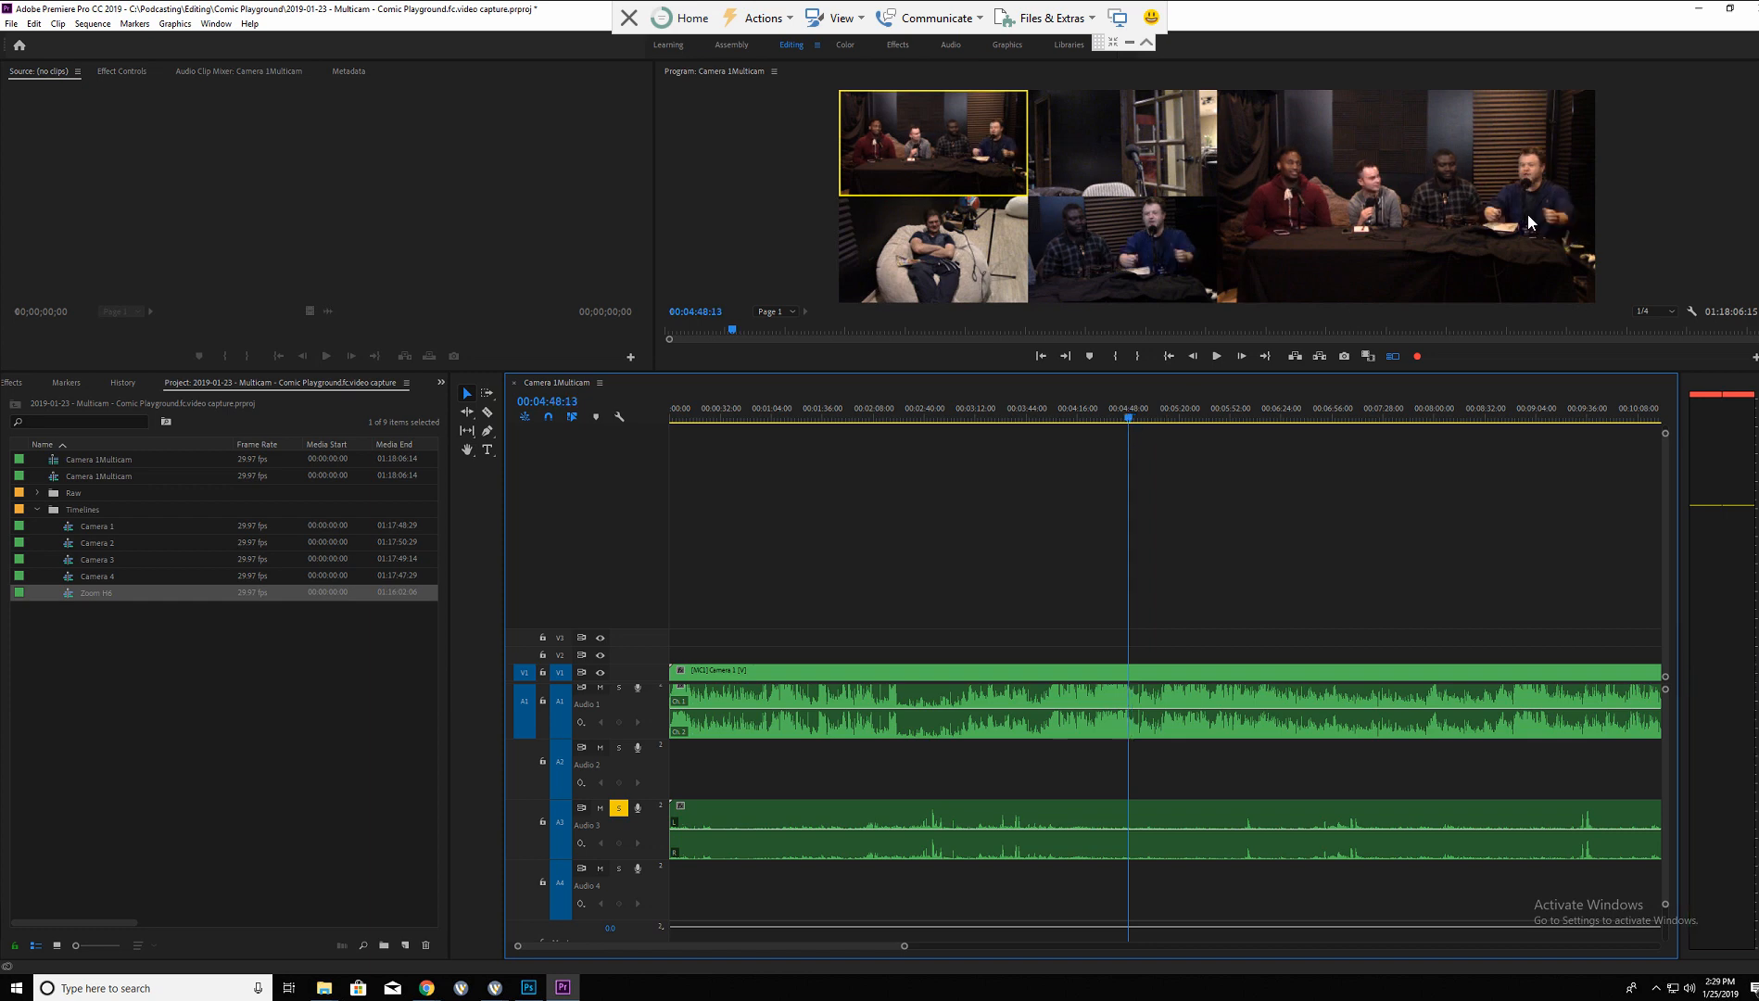
Play briefly from 00:04:48 and examine the multicam clip's audio waveform around 00:04:49 for the sync claps.
click(1125, 417)
key(space)
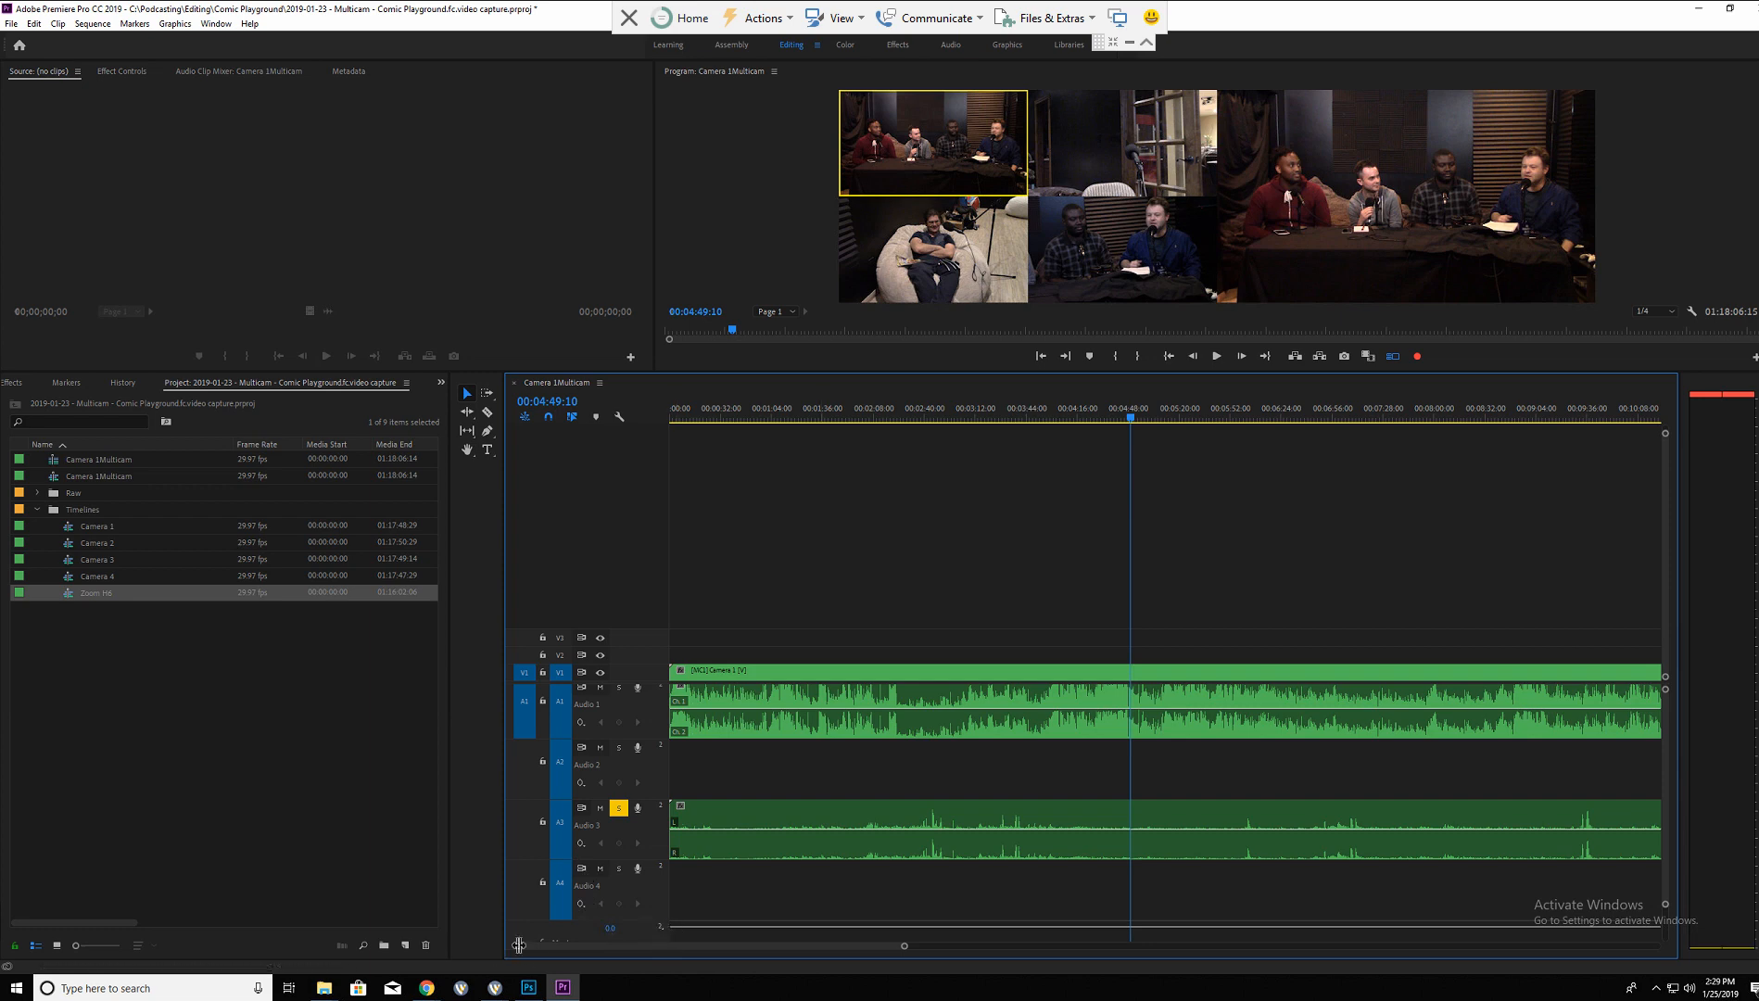
drag(517, 946, 640, 955)
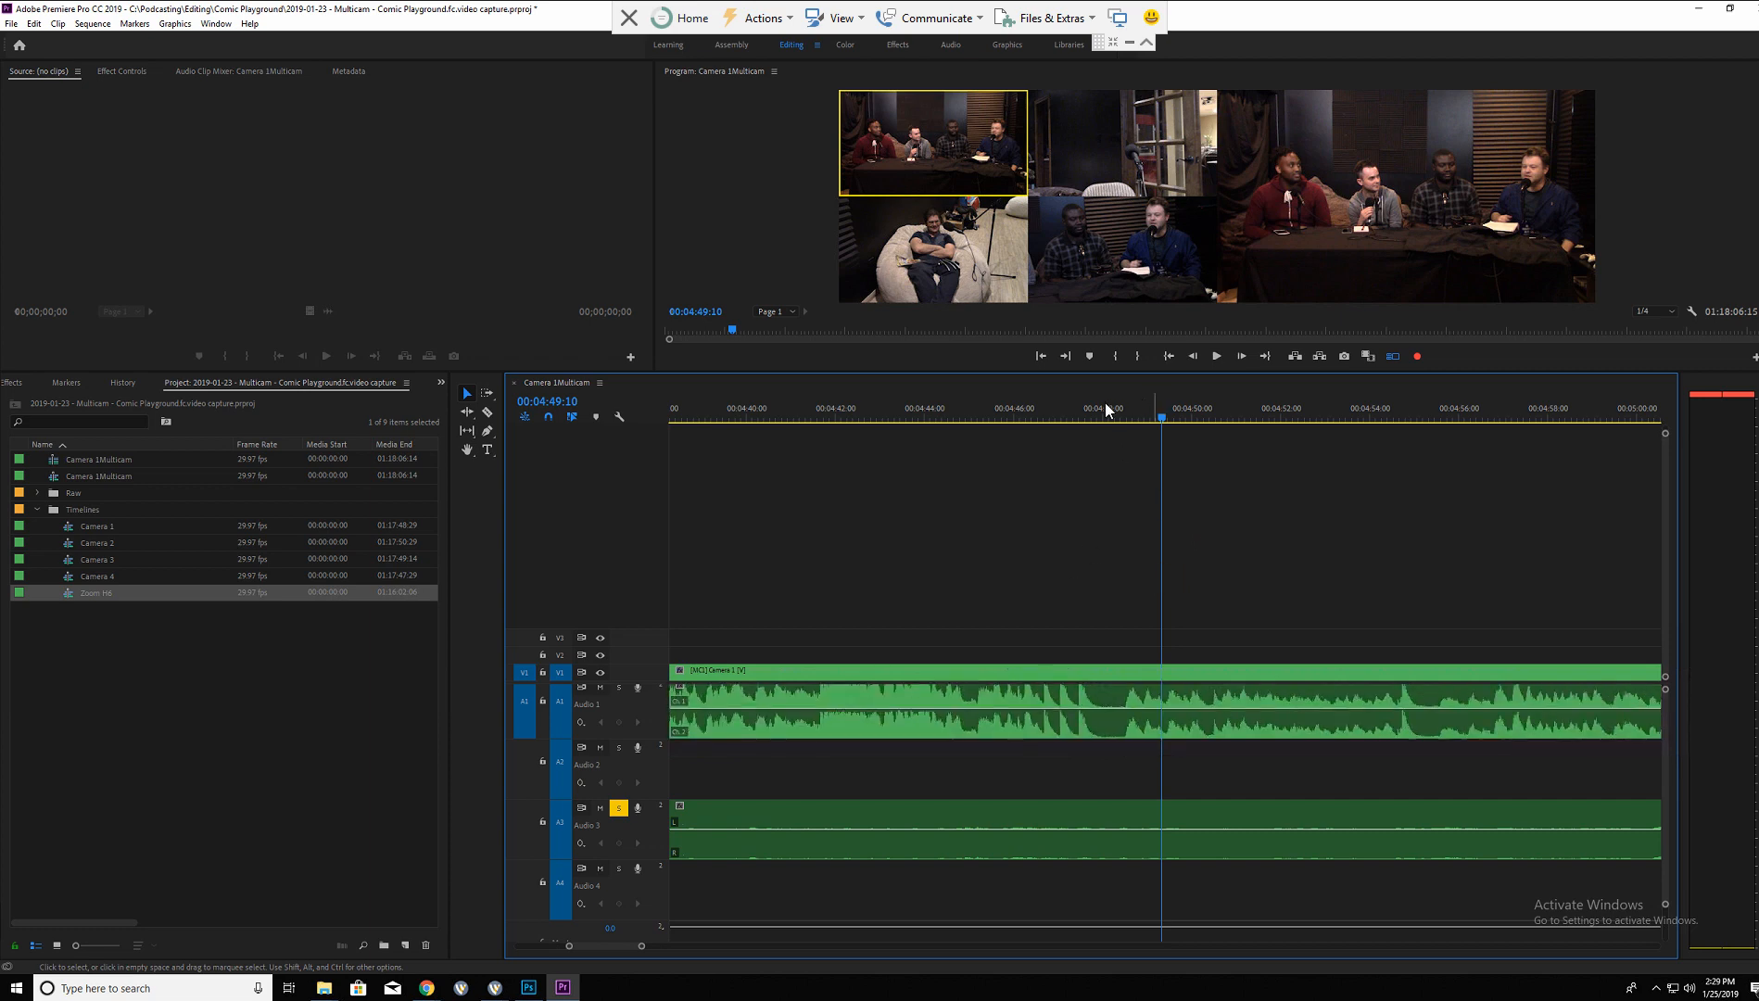
key(=)
key(=)
key(=)
click(1051, 406)
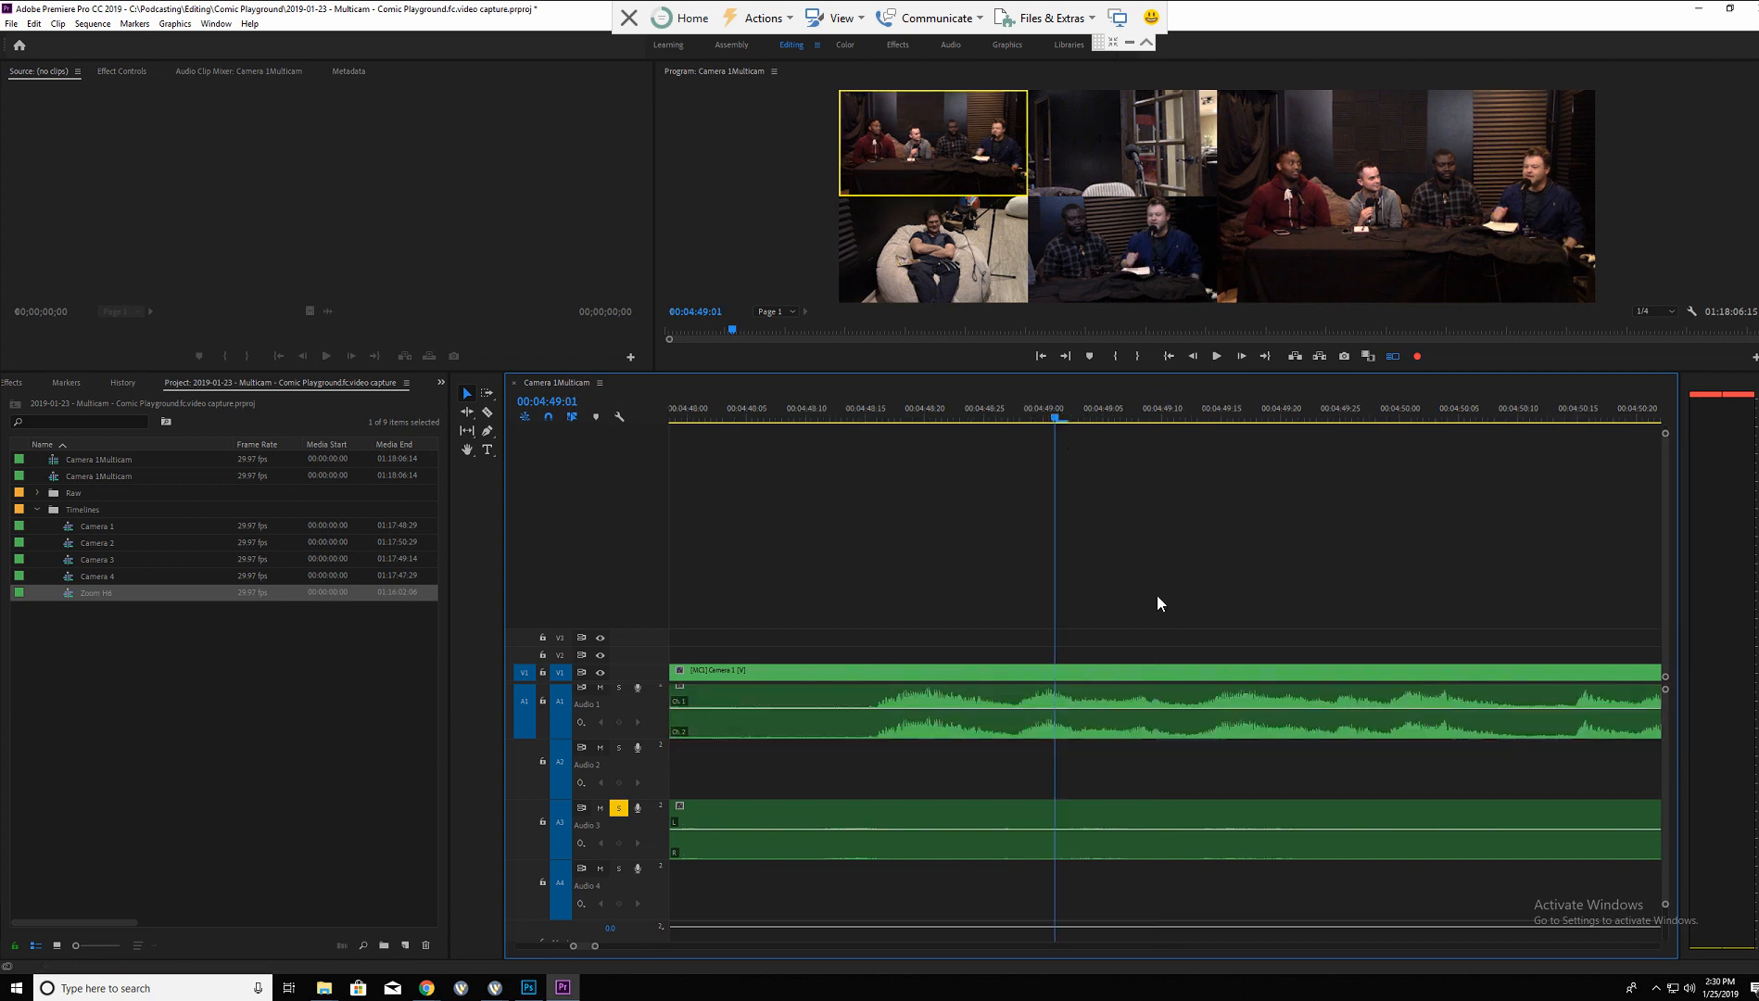
click(1048, 416)
key(=)
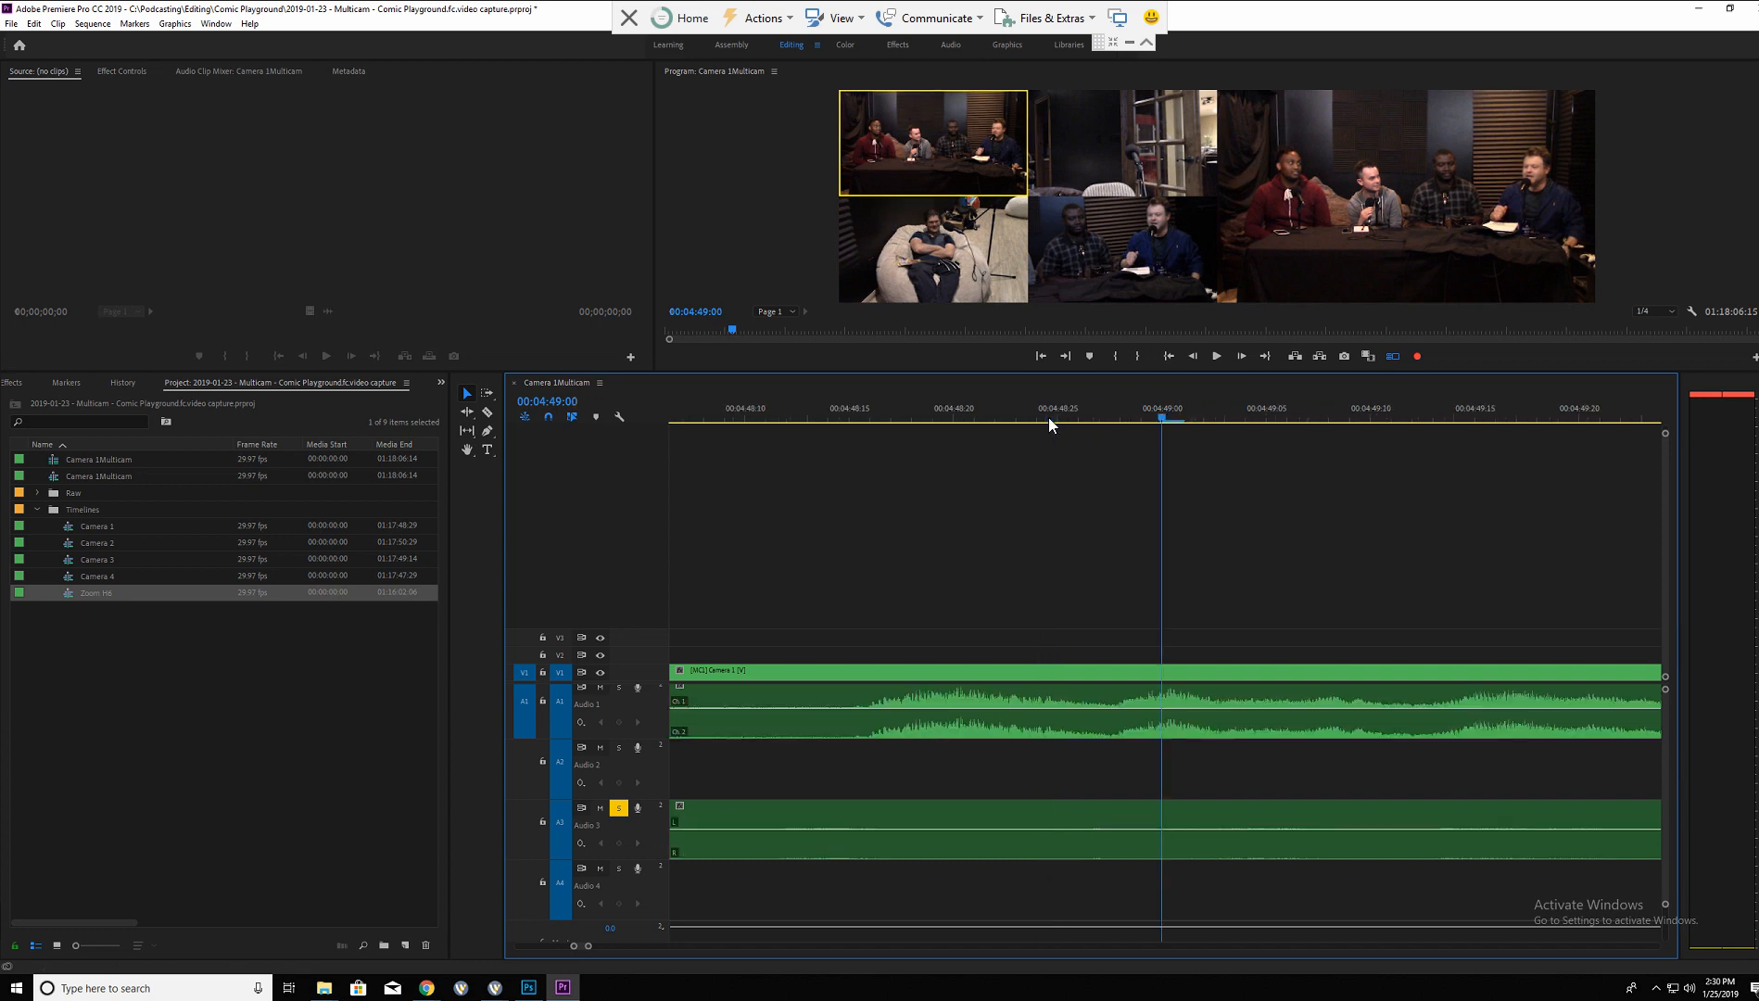
key(-)
key(-)
key(minus)
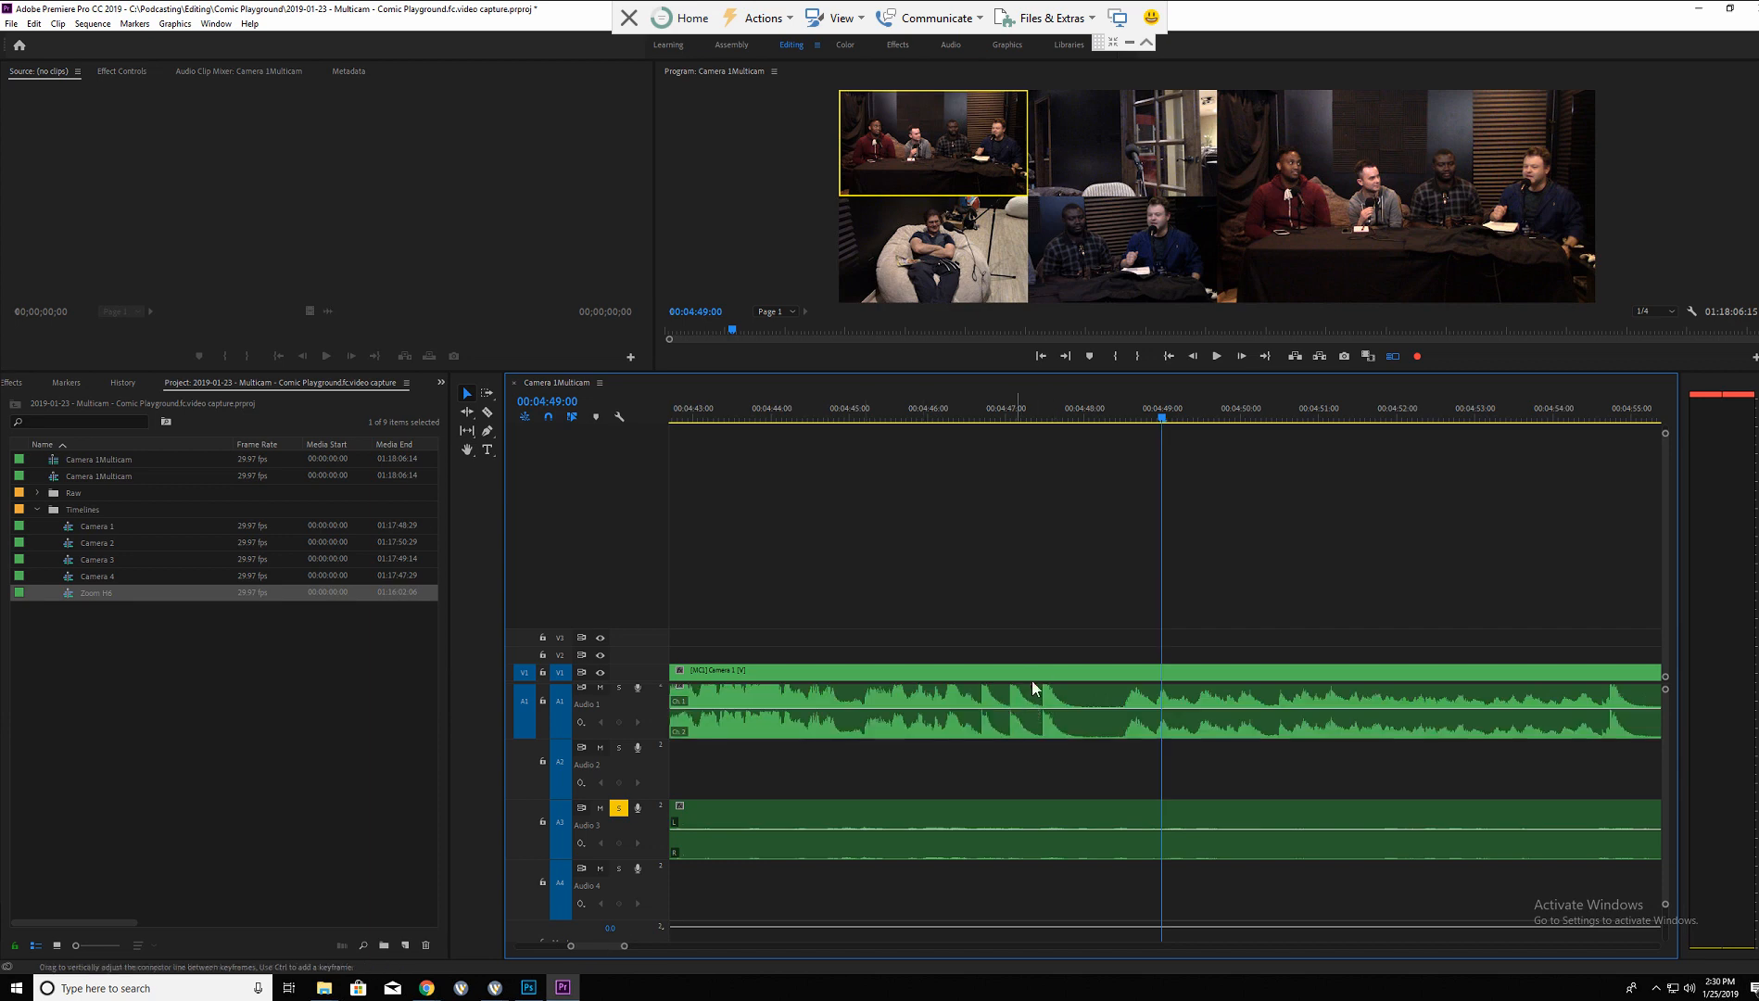
Position the playhead at 00:04:46:20, just before the first clap in the multicam clip's audio.
key(j)
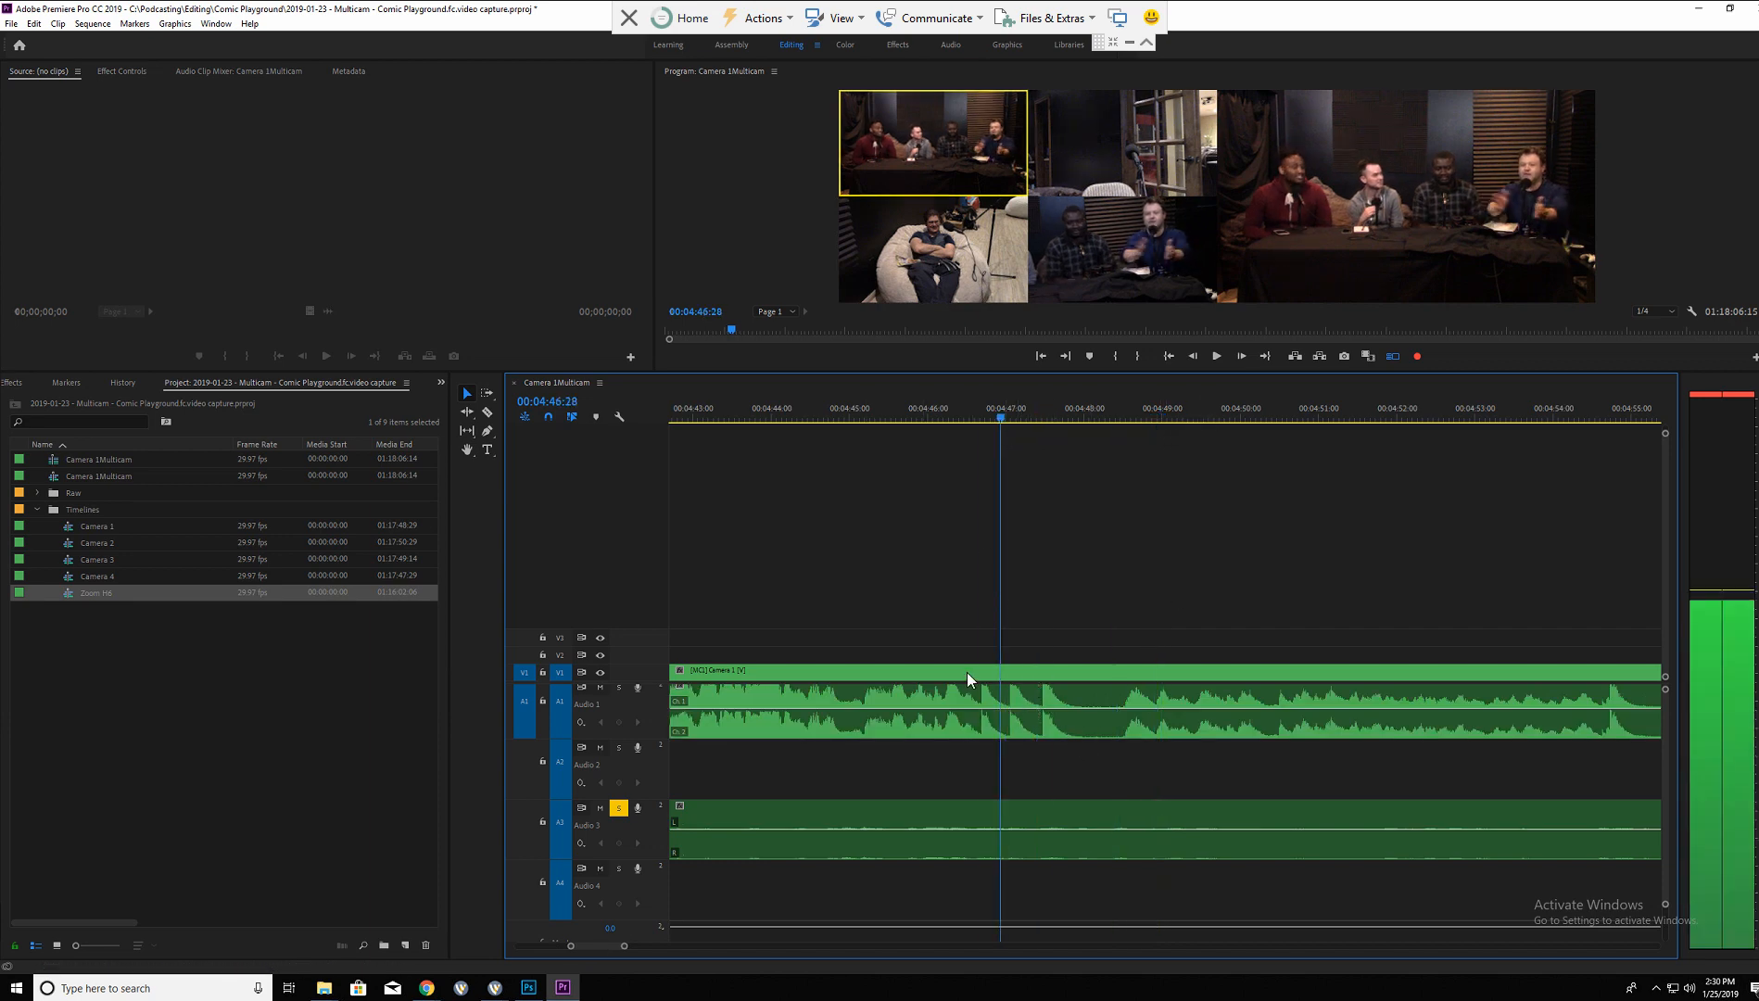
key(k)
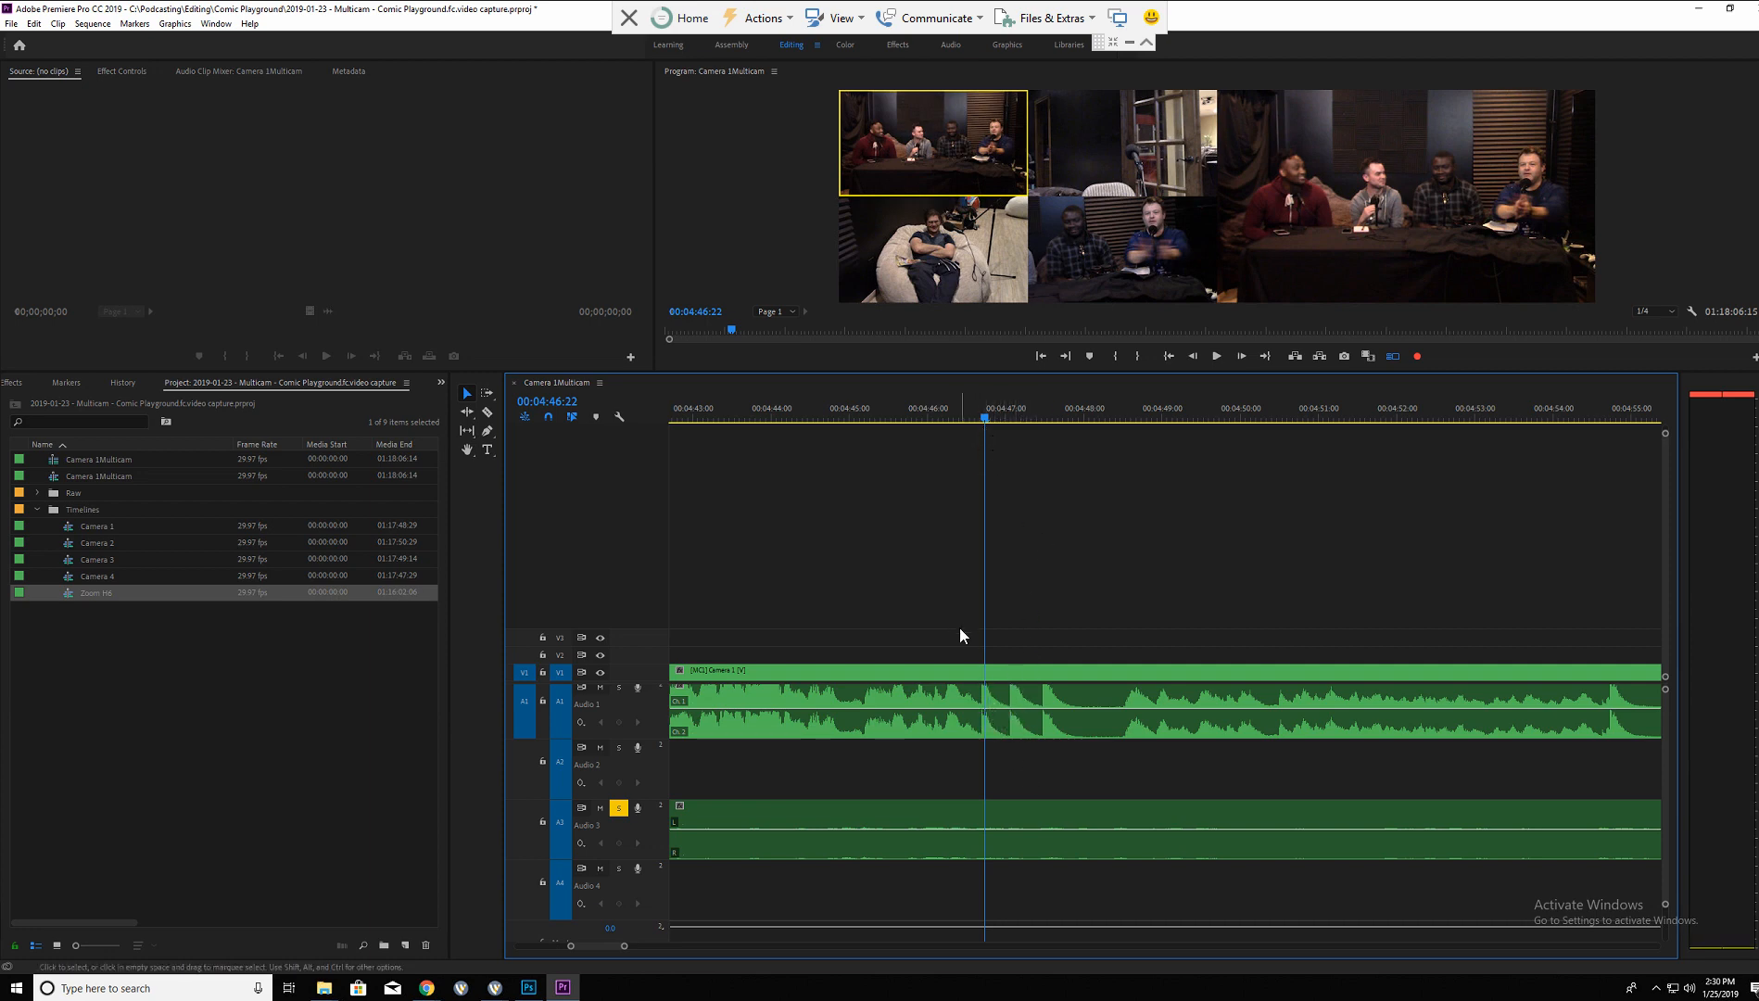
key(=)
key(=)
key(=)
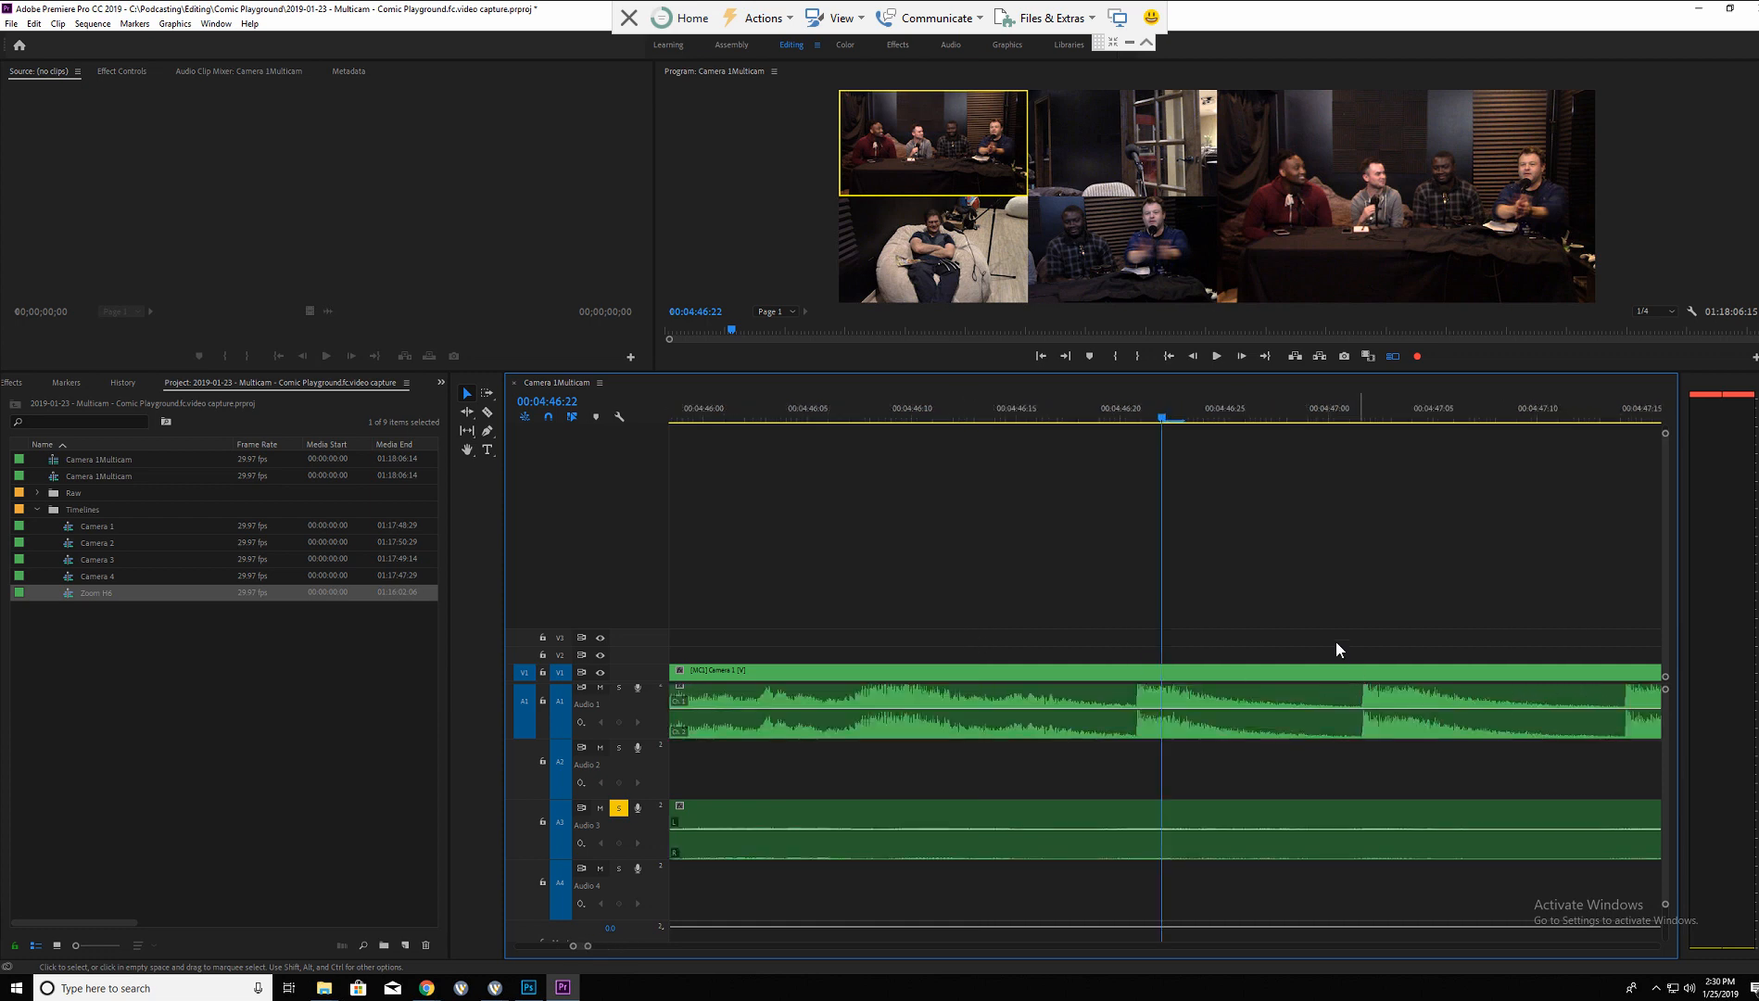
click(1140, 417)
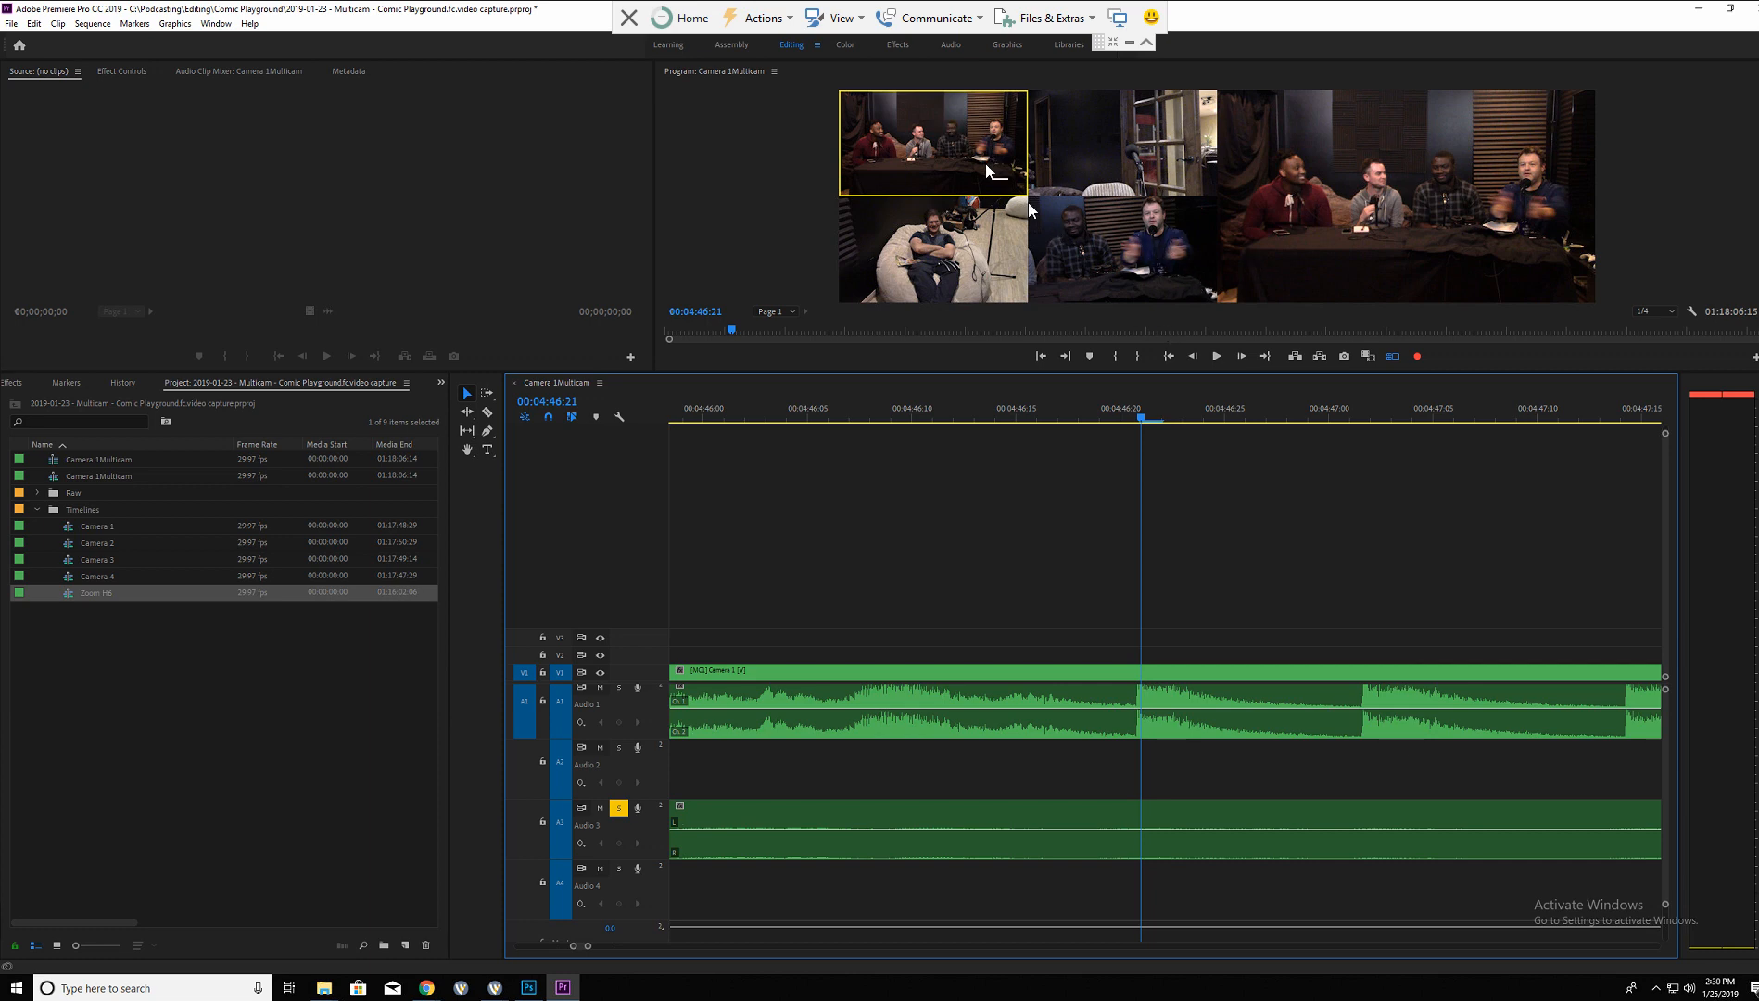
mouse_move(1141, 420)
mouse_down()
mouse_move(1188, 432)
mouse_move(1155, 427)
mouse_up()
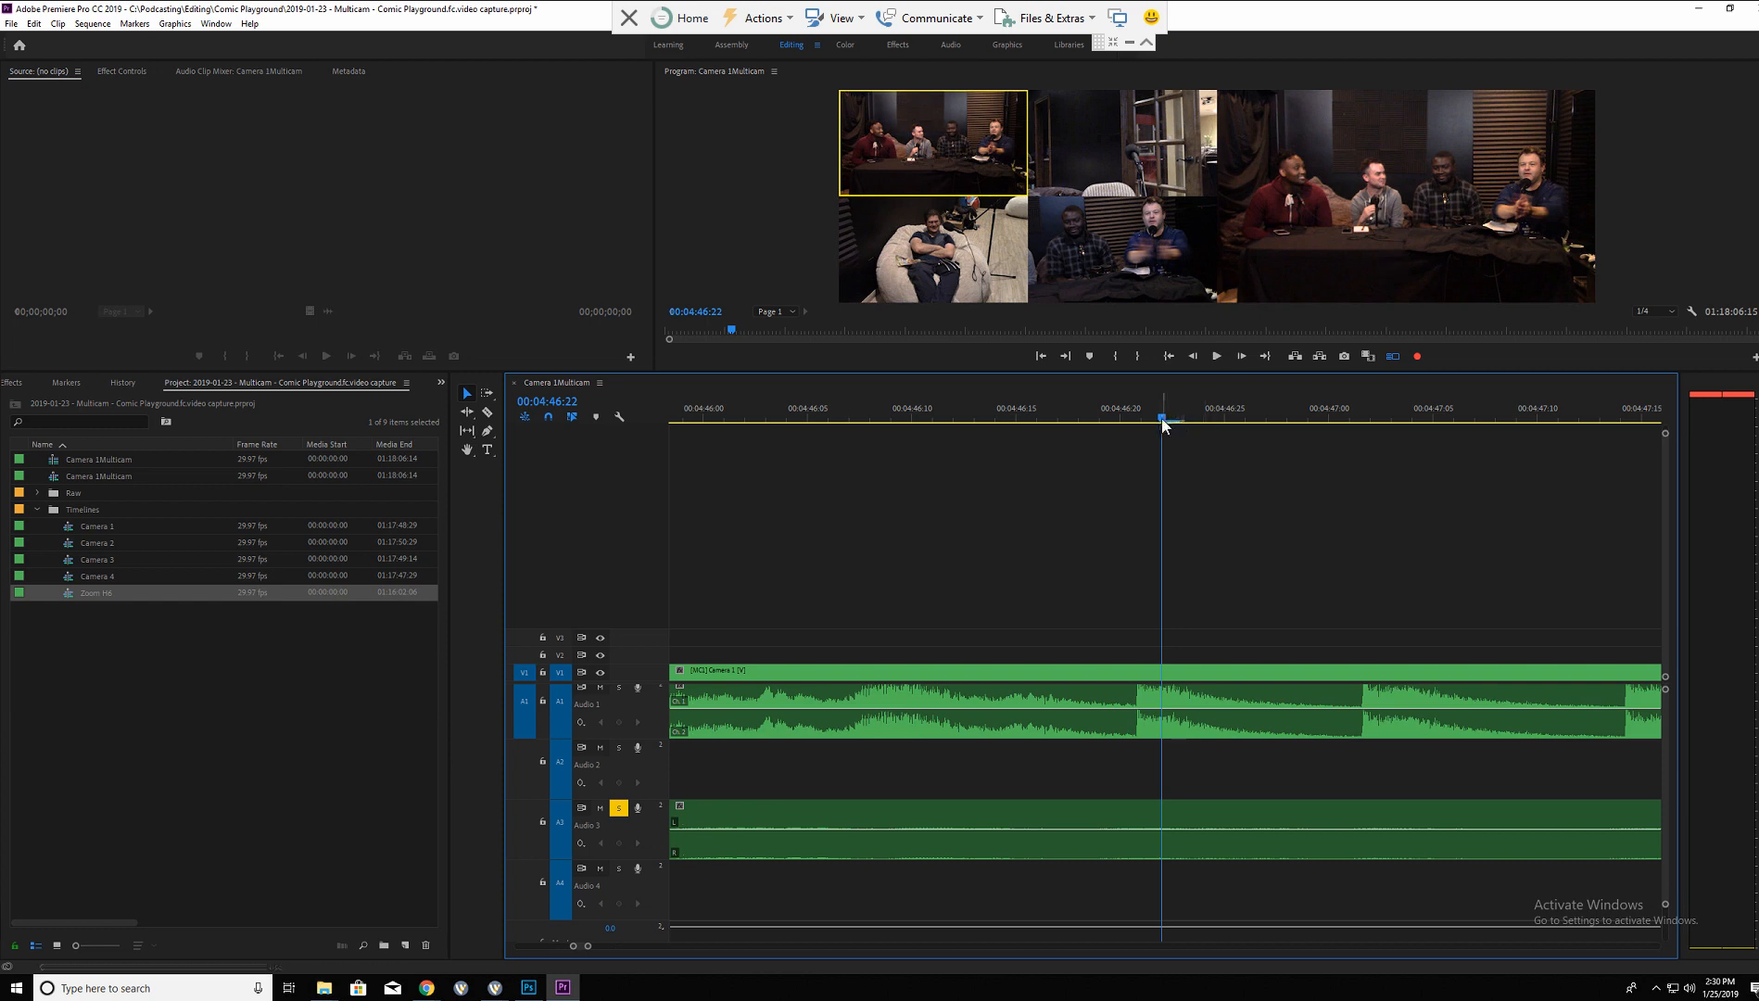
drag(1152, 413, 1143, 411)
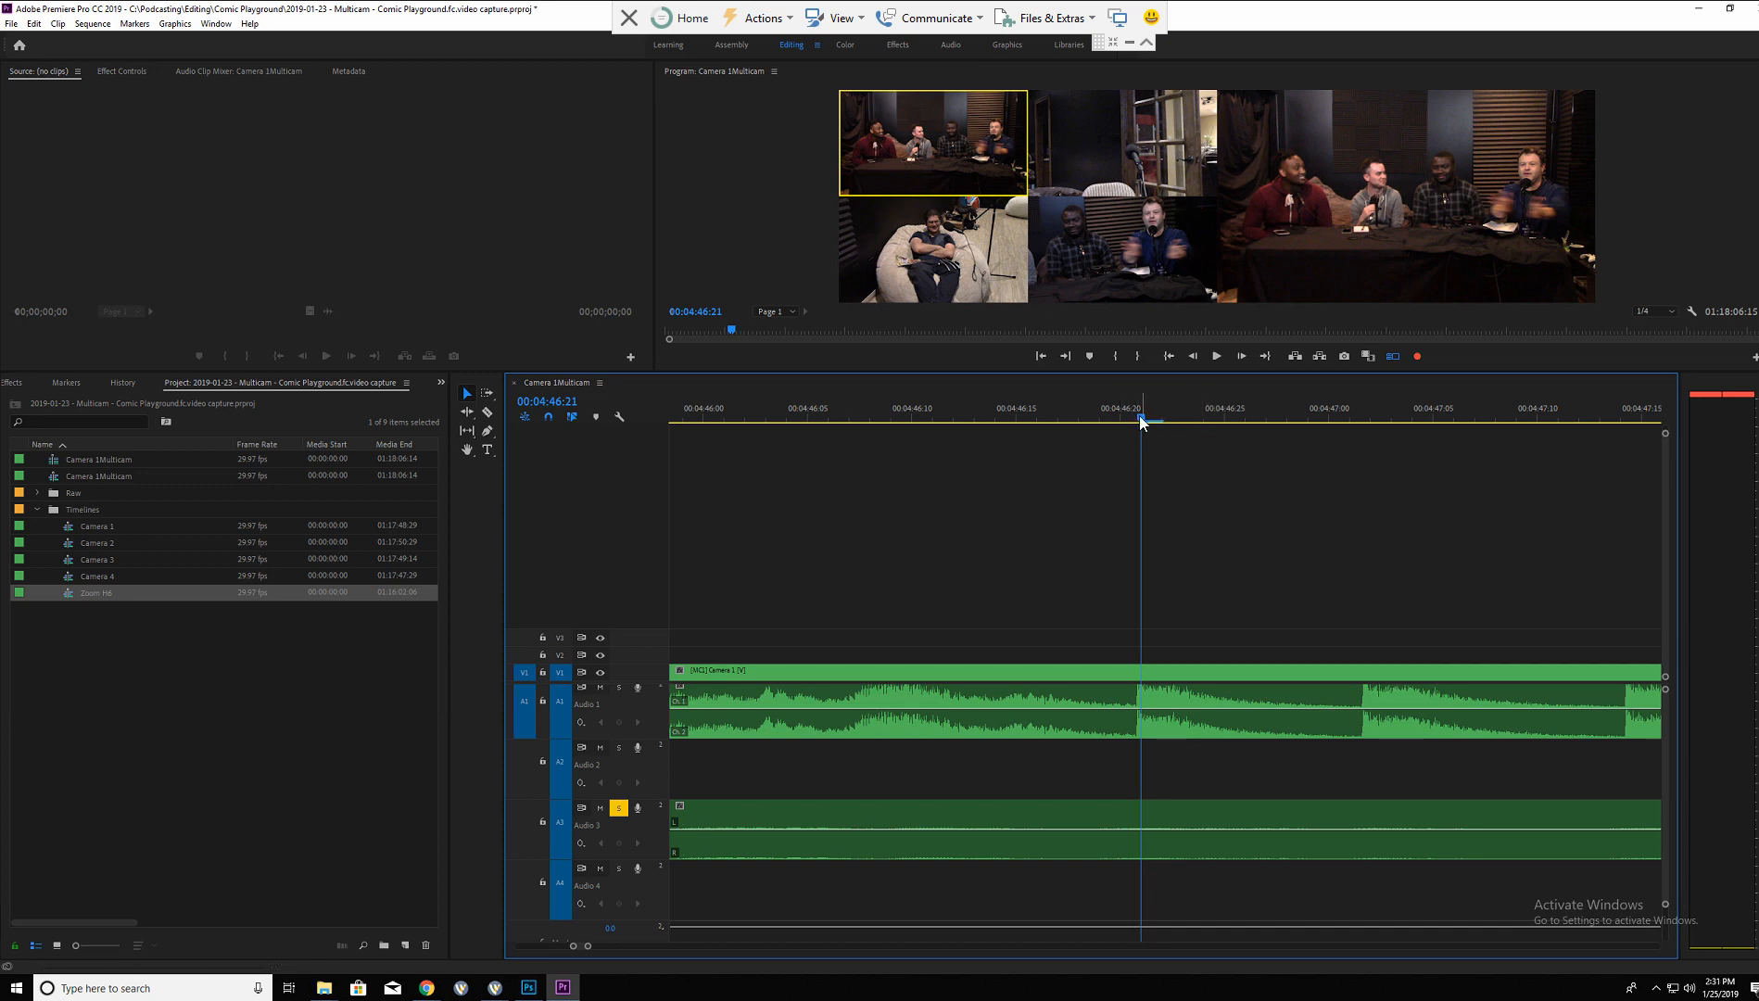
drag(1138, 416, 1120, 419)
drag(1141, 413, 1126, 418)
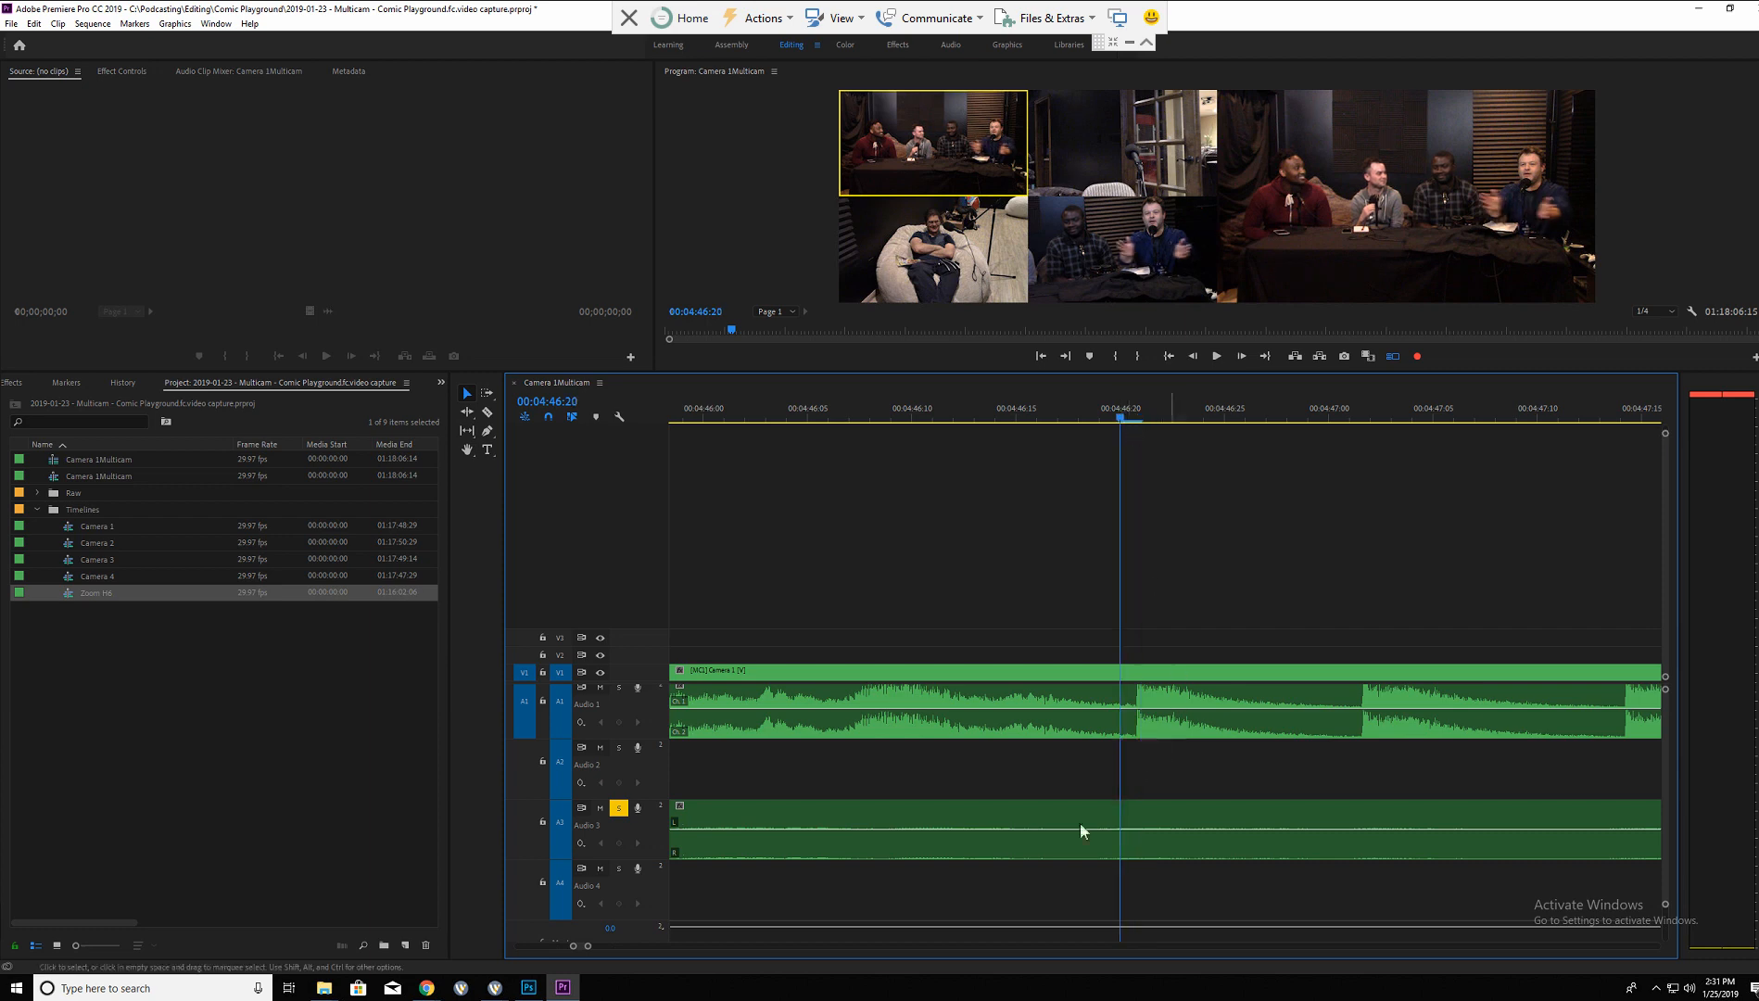
Split the multicam clip at 00:04:46:20 and delete the portion before the cut.
key(c)
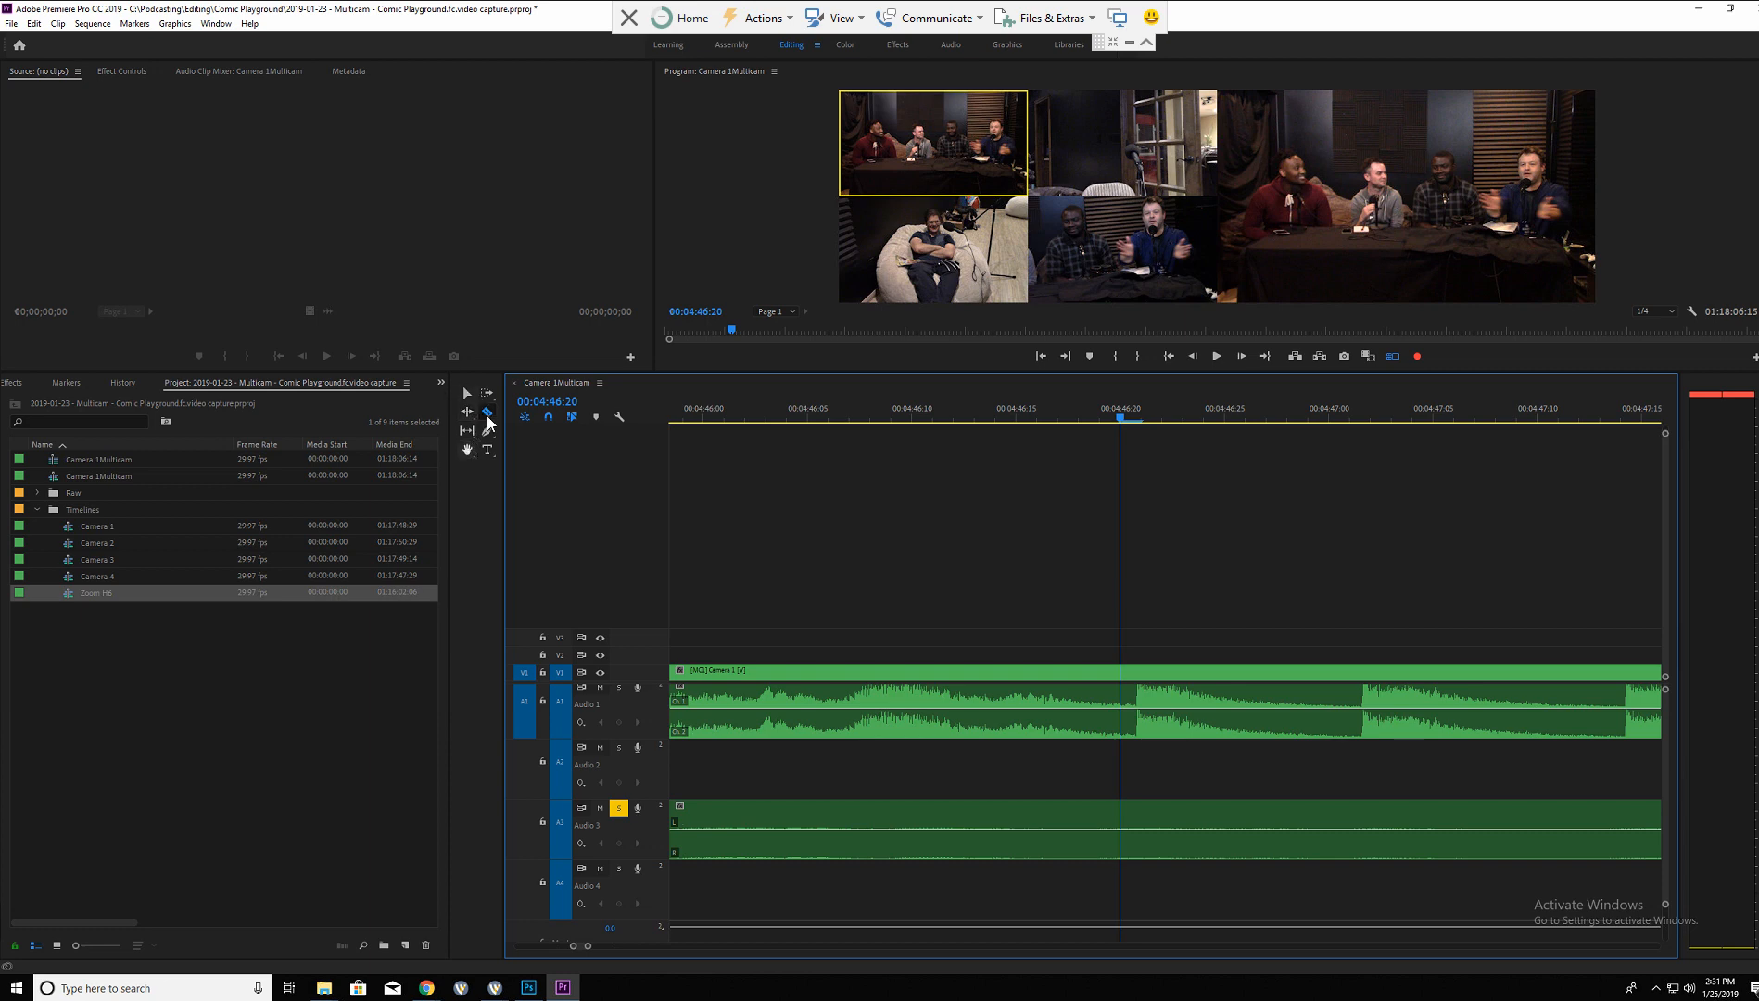
click(1126, 710)
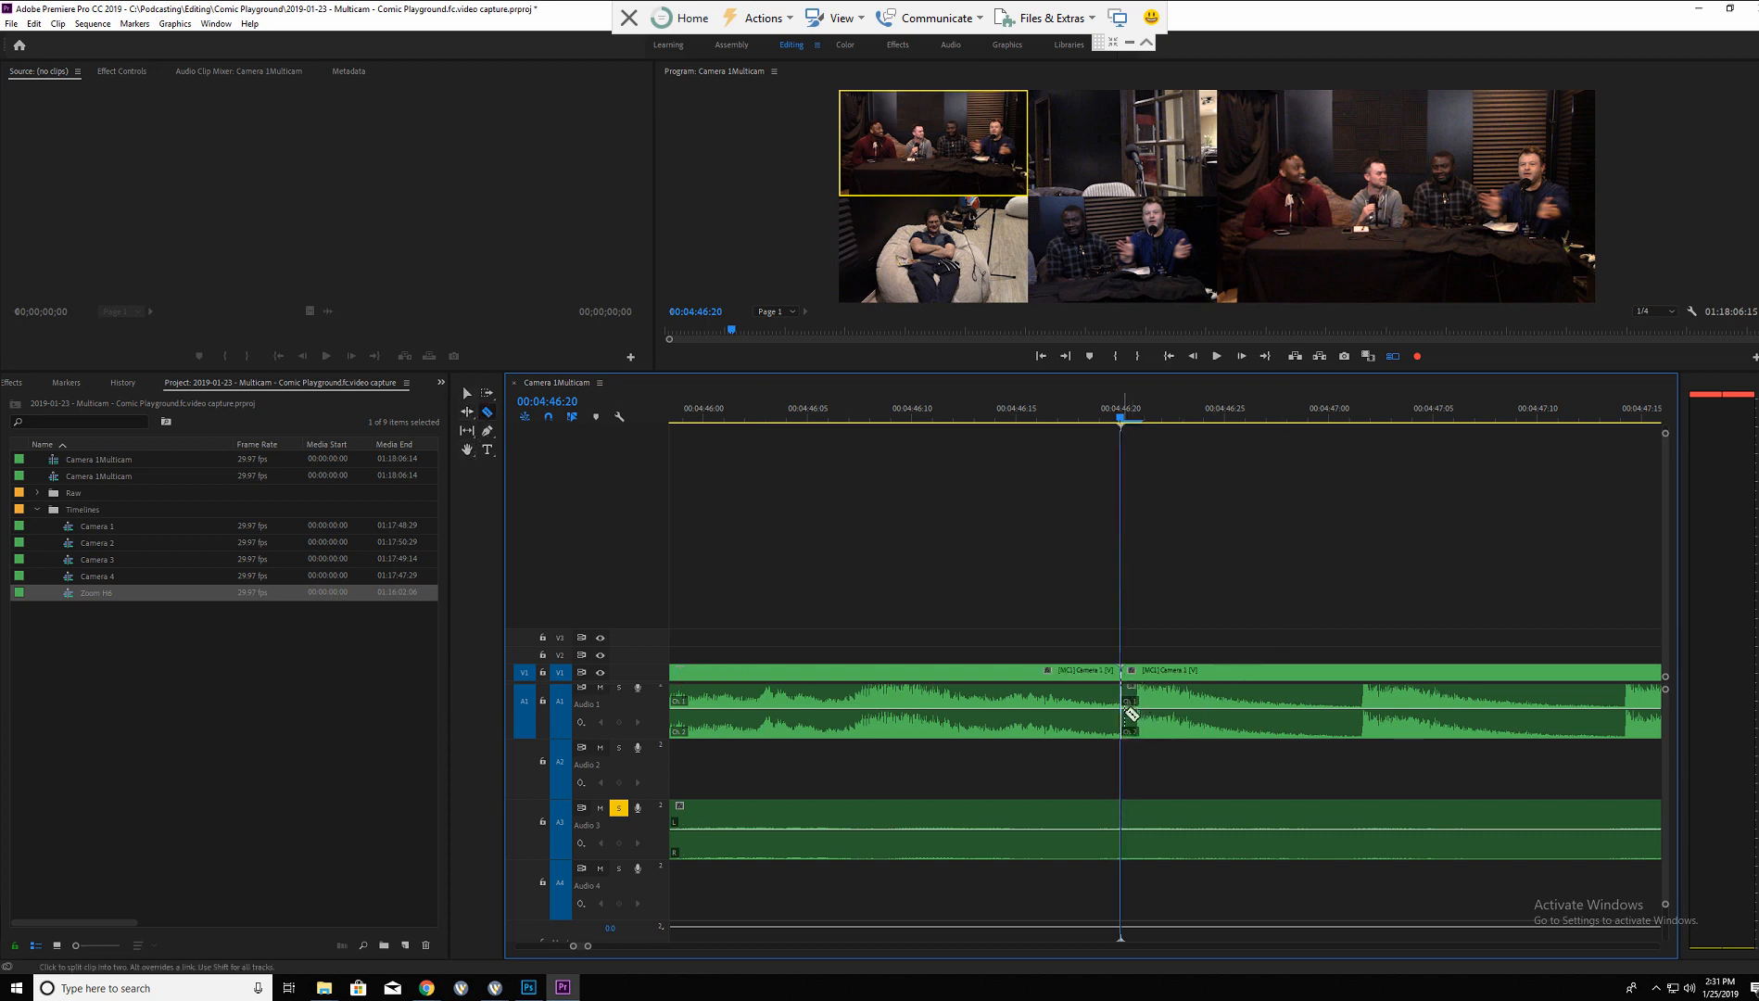
key(v)
click(992, 686)
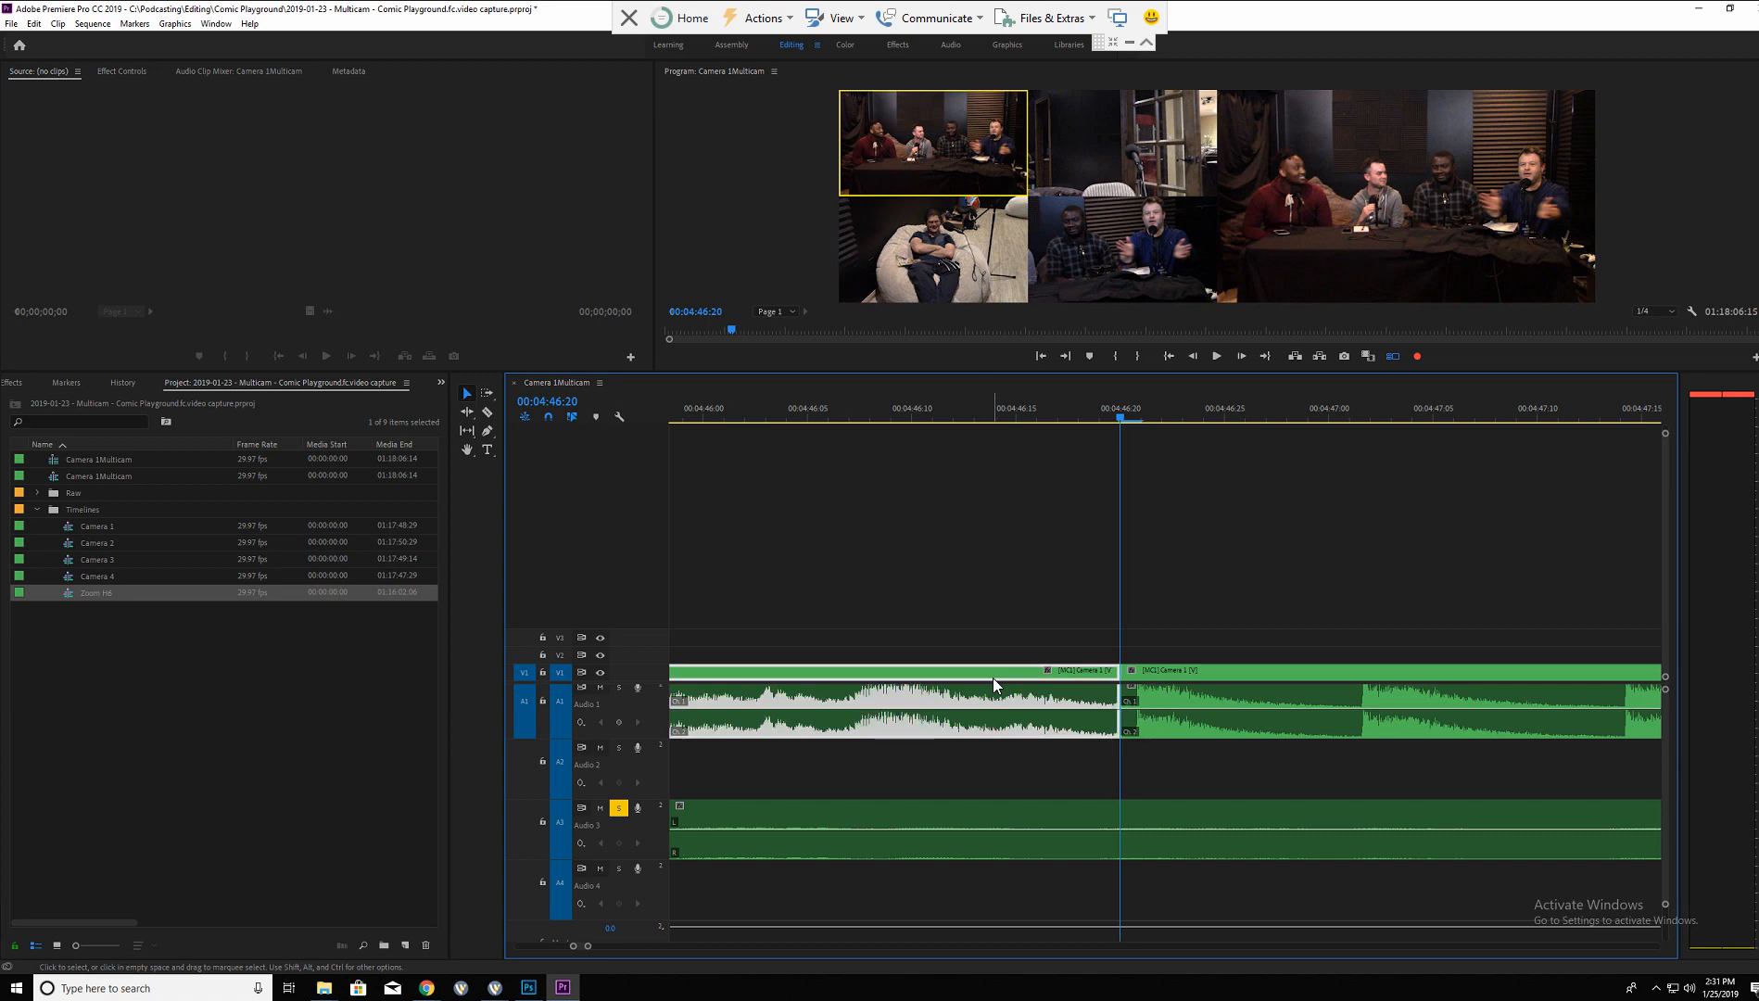
key(Delete)
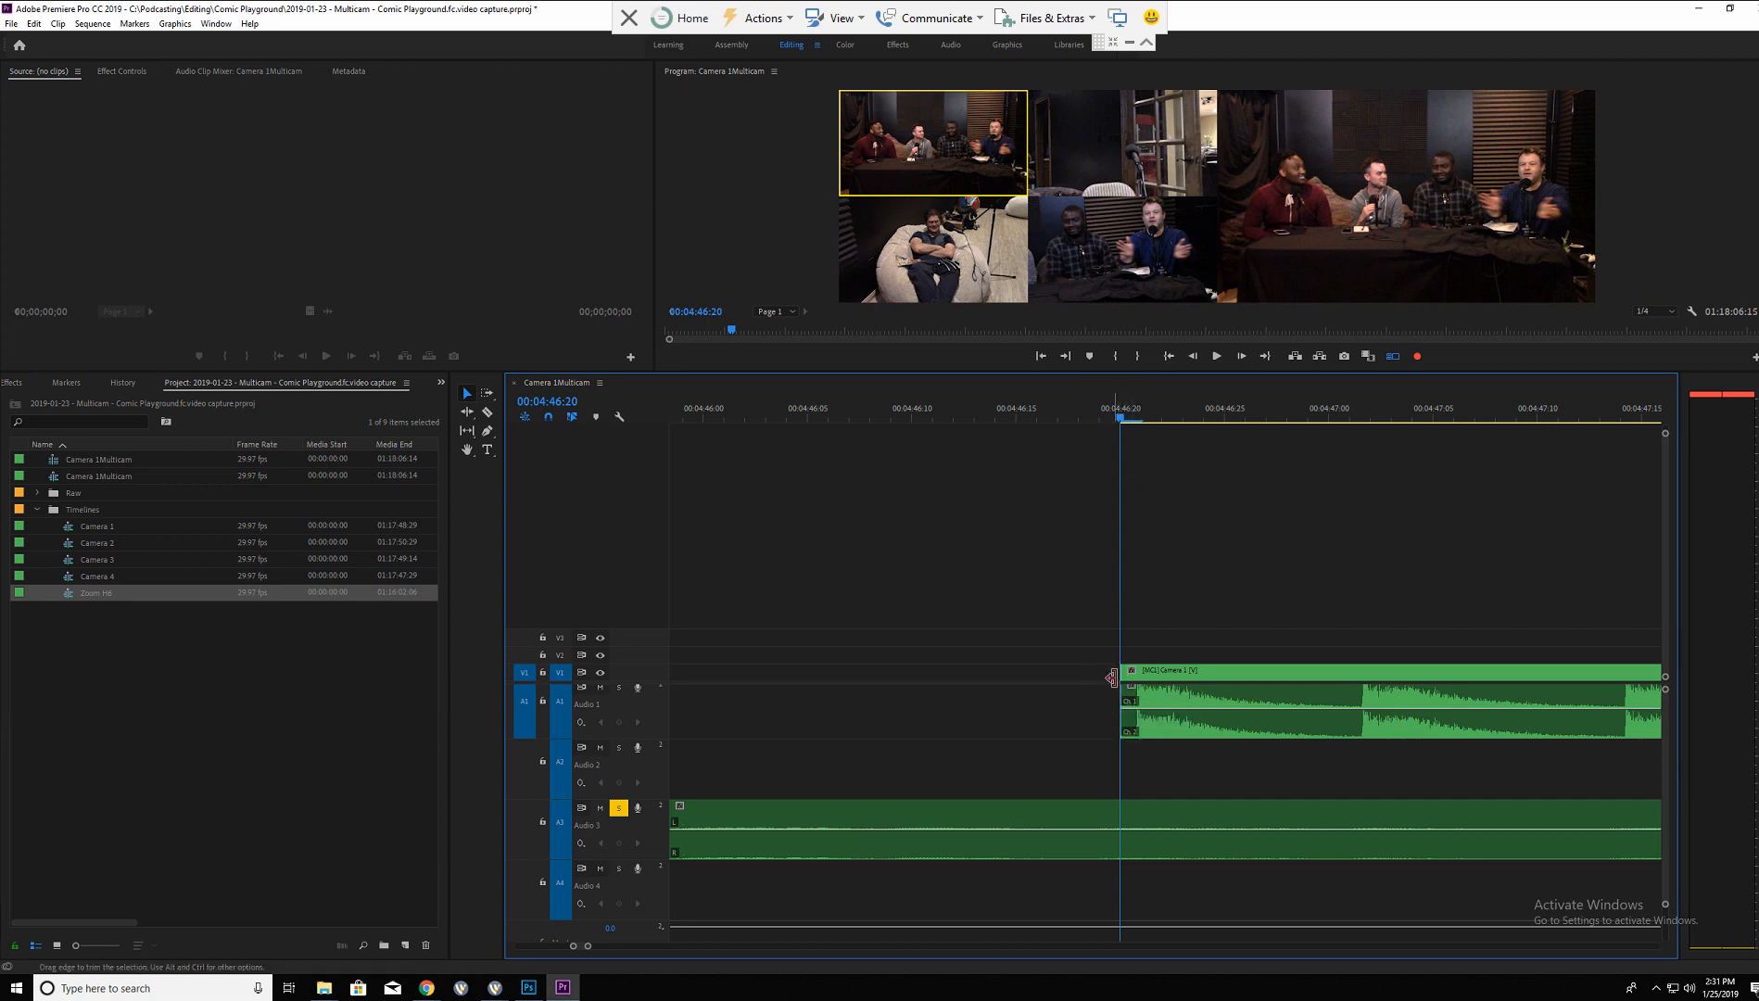
drag(1112, 677, 828, 677)
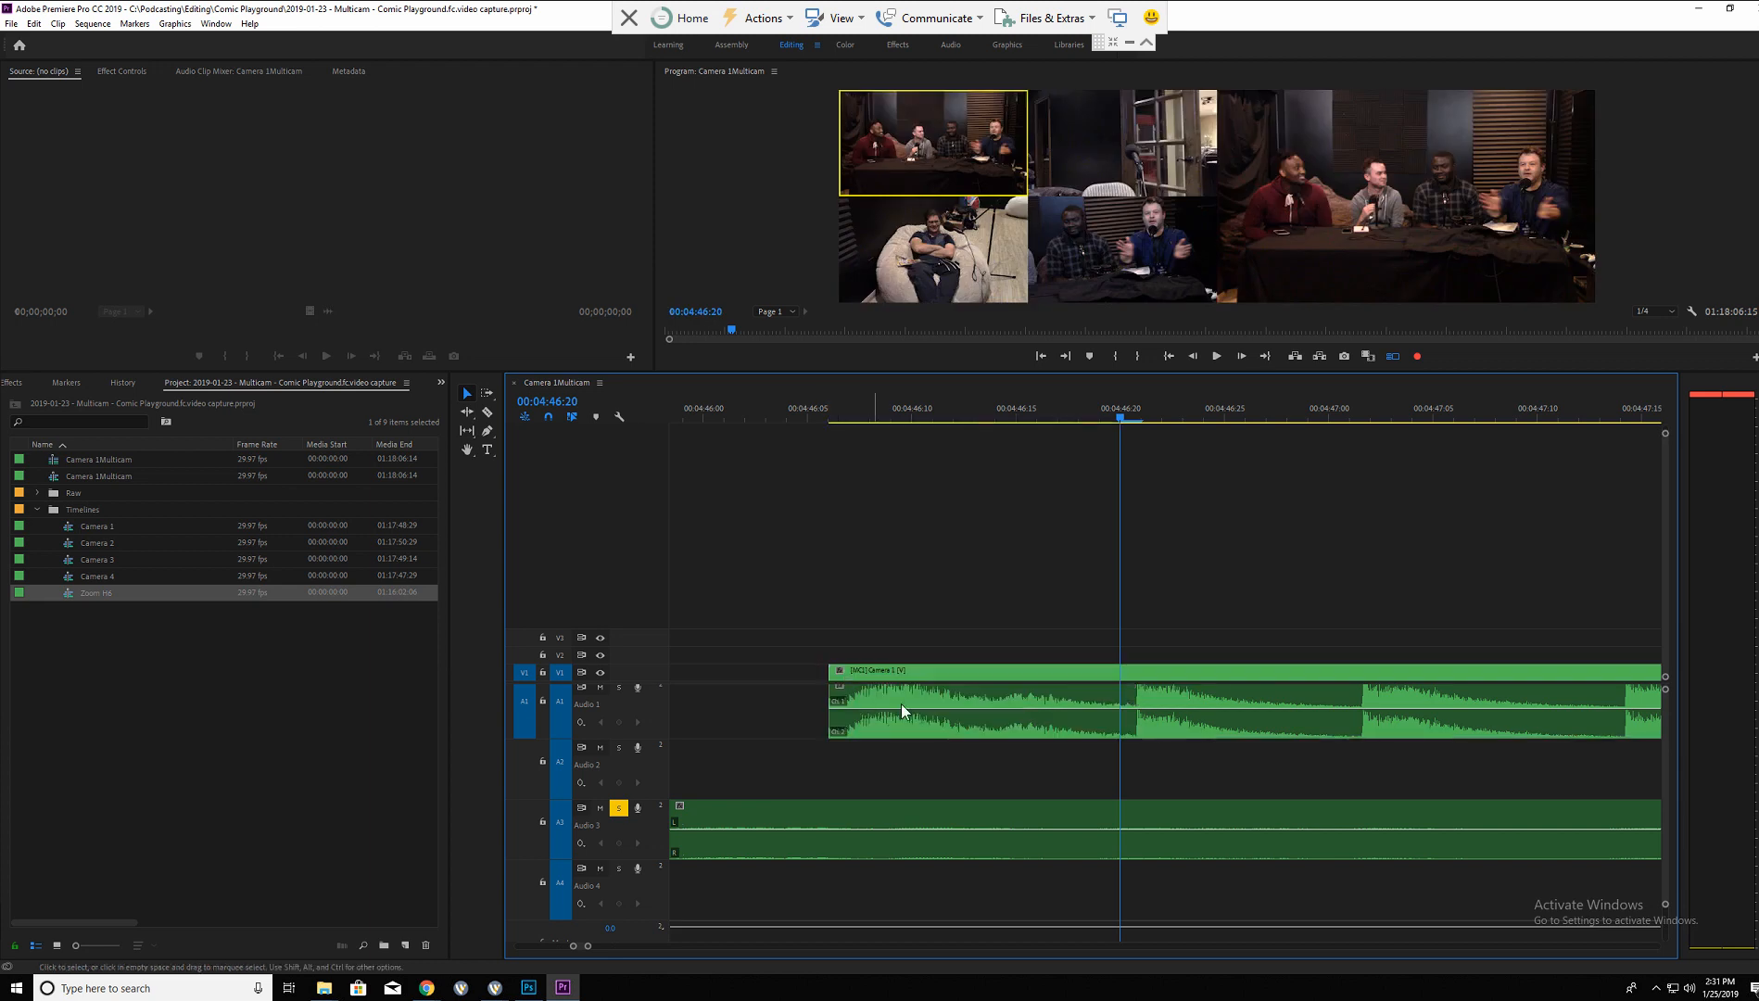
key(ctrl+z)
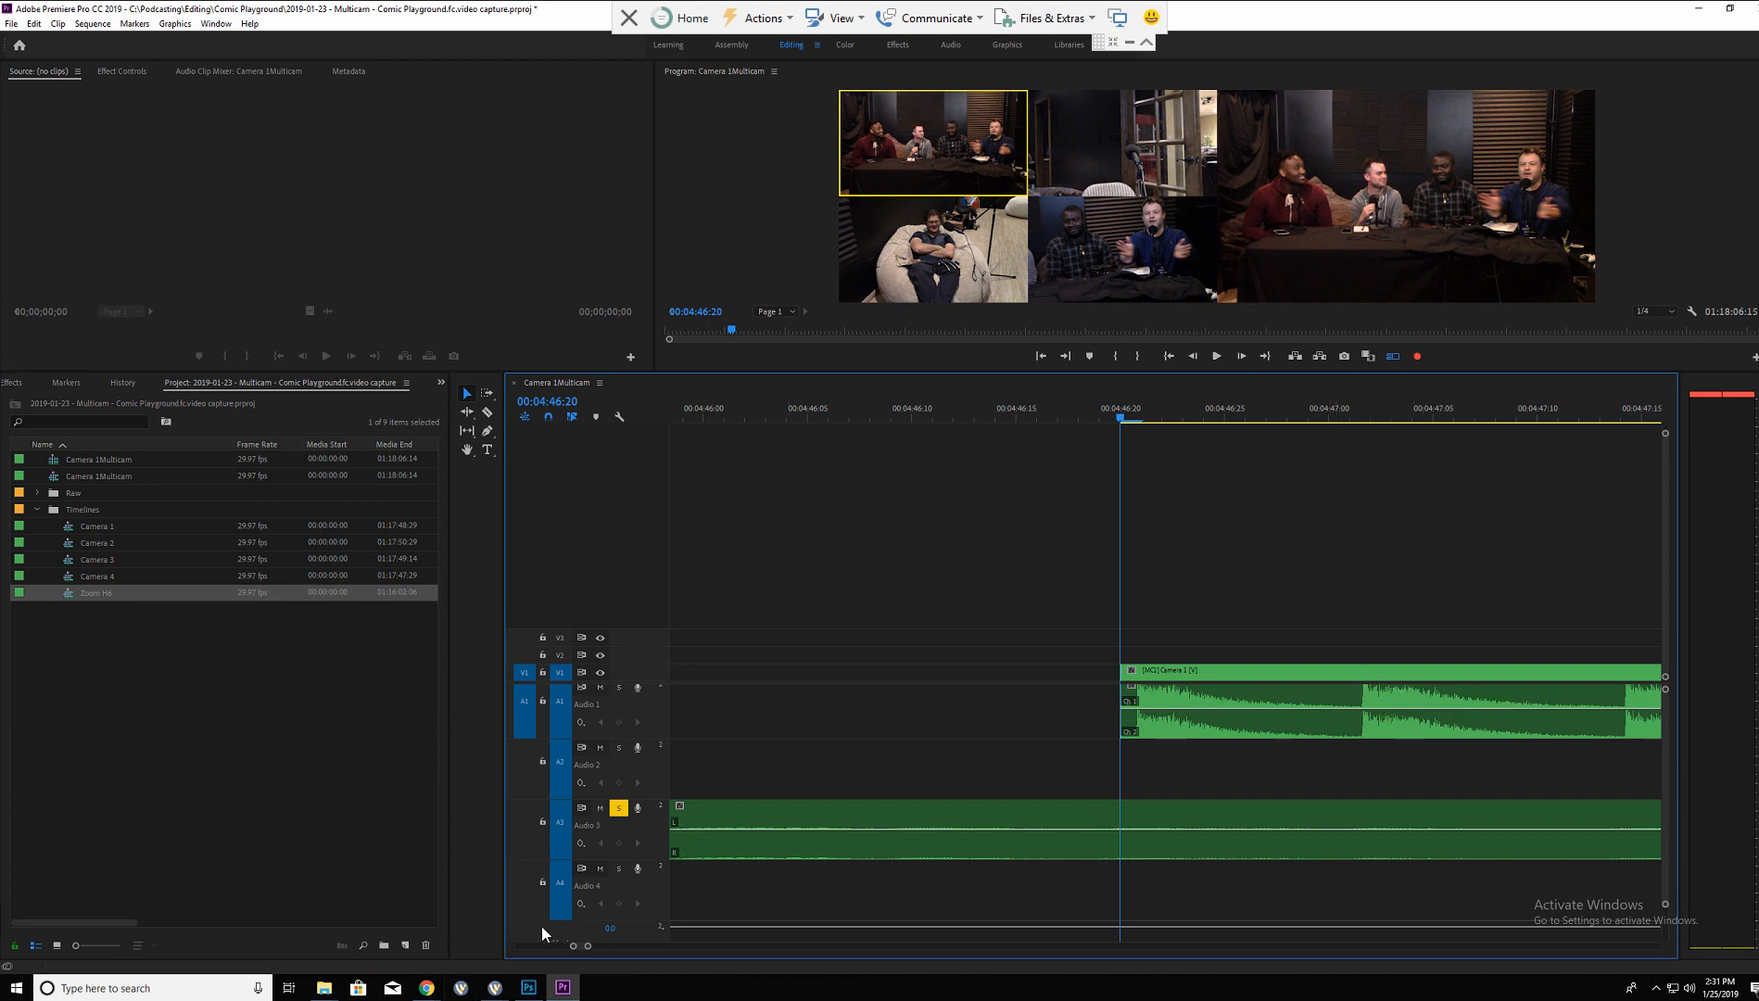
Examine the Zoom H6 waveform on A3 around 00:02:47 for the matching sync claps.
drag(587, 949, 838, 957)
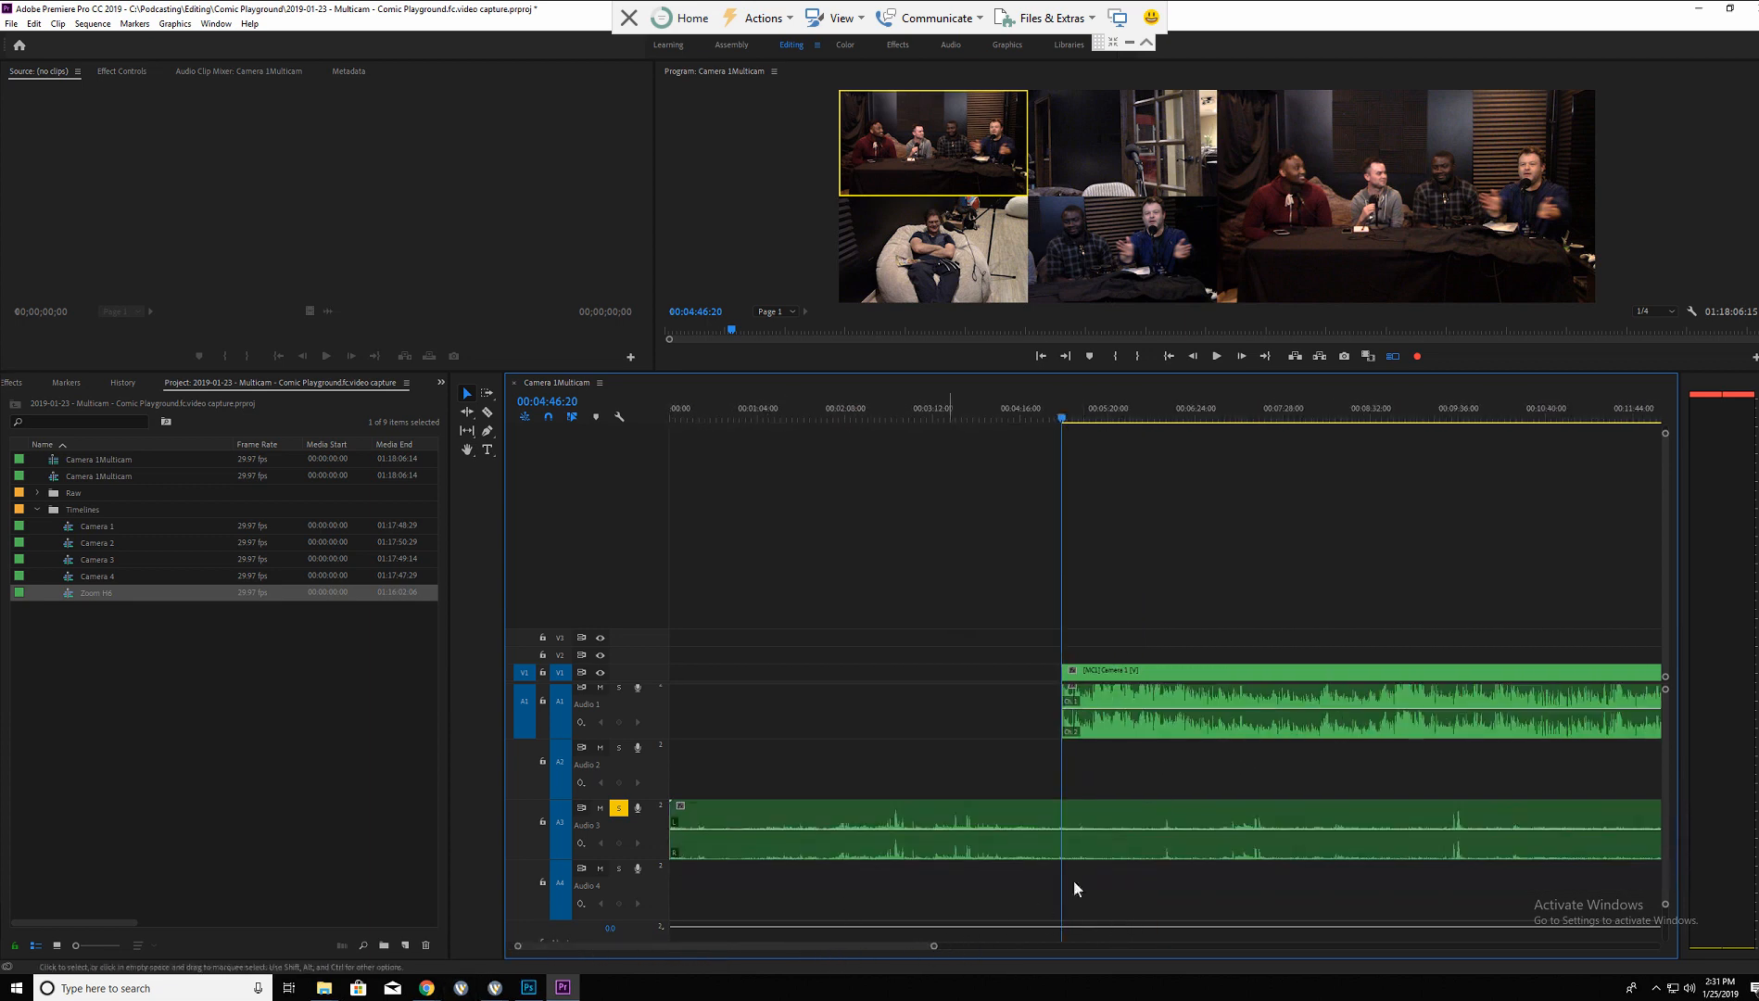
drag(937, 946, 942, 946)
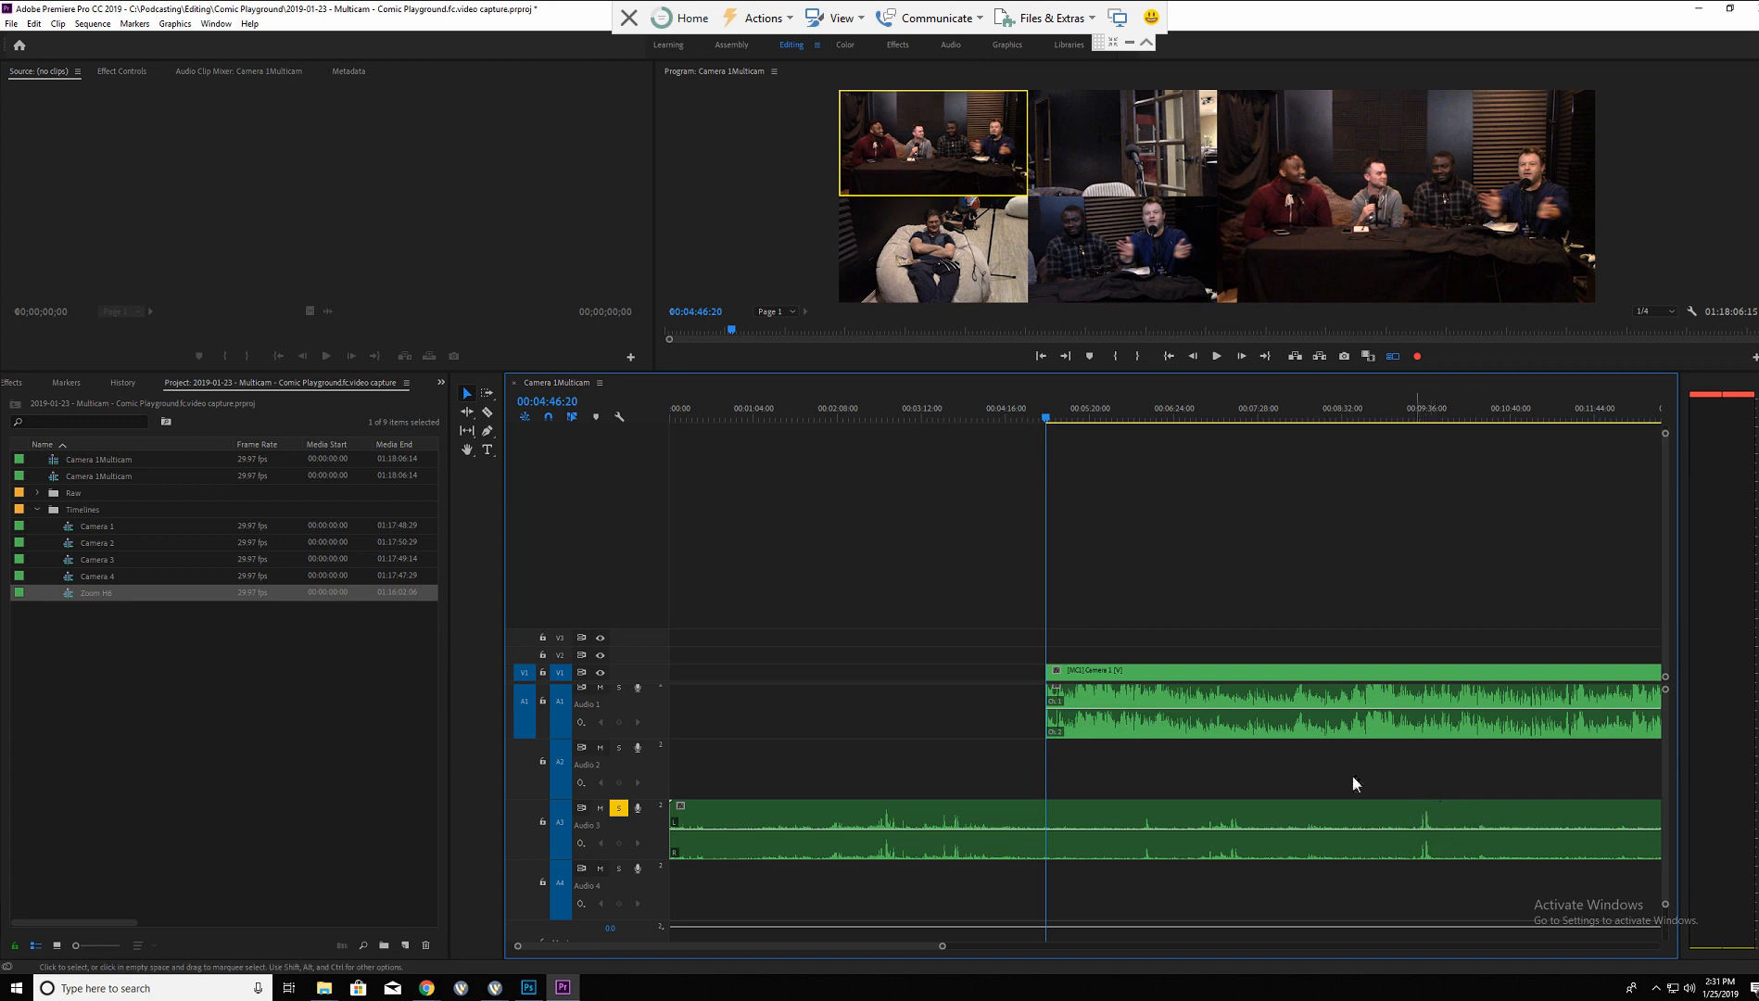
drag(882, 416, 892, 415)
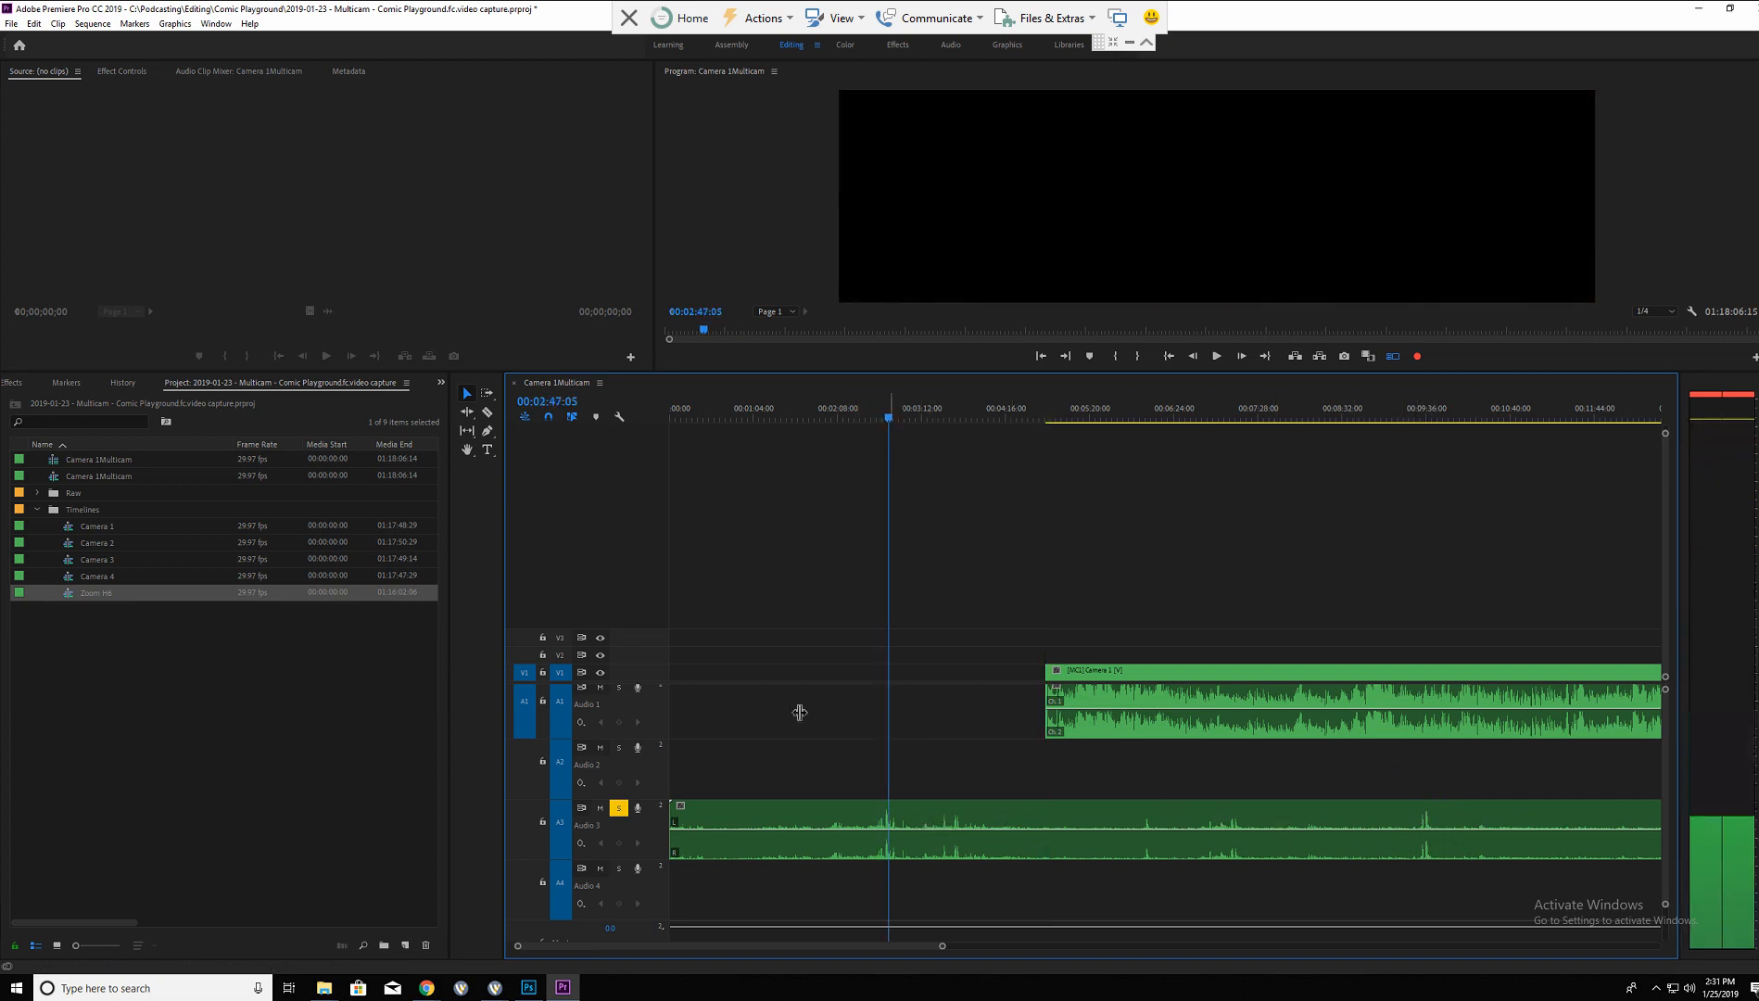
drag(518, 947, 618, 950)
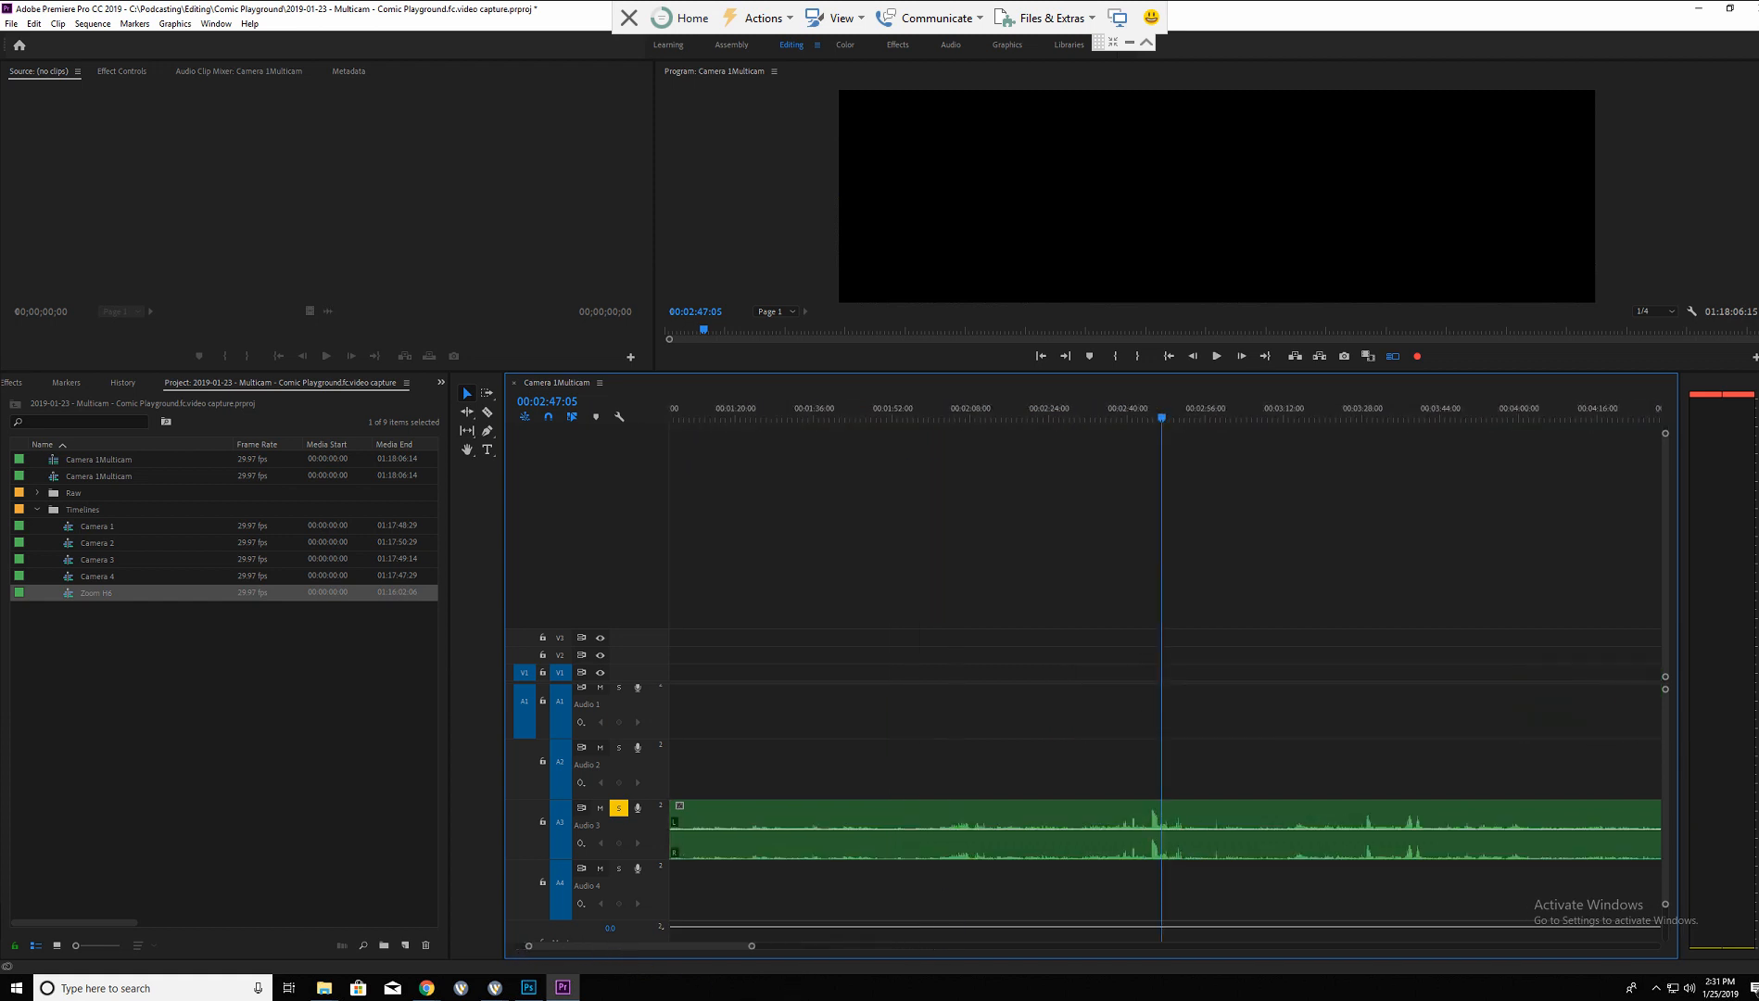
key(=)
key(=)
key(=)
key(=)
key(minus)
key(minus)
key(minus)
key(minus)
key(minus)
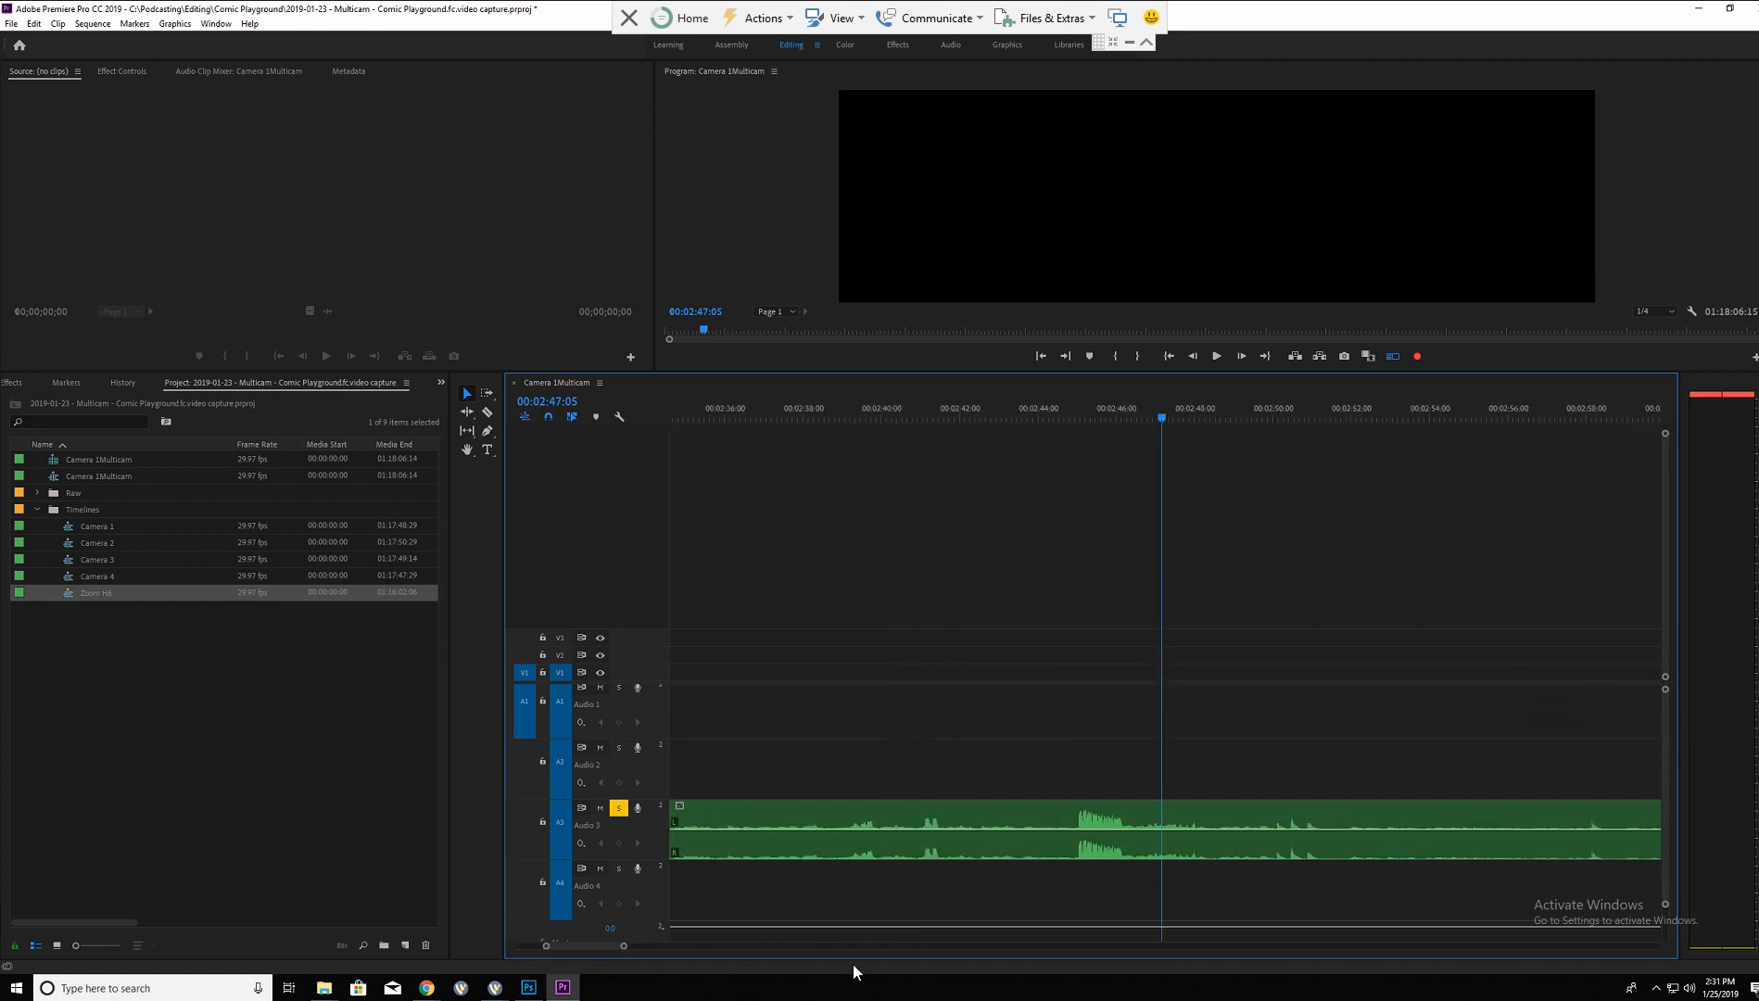
key(minus)
key(minus)
key(minus)
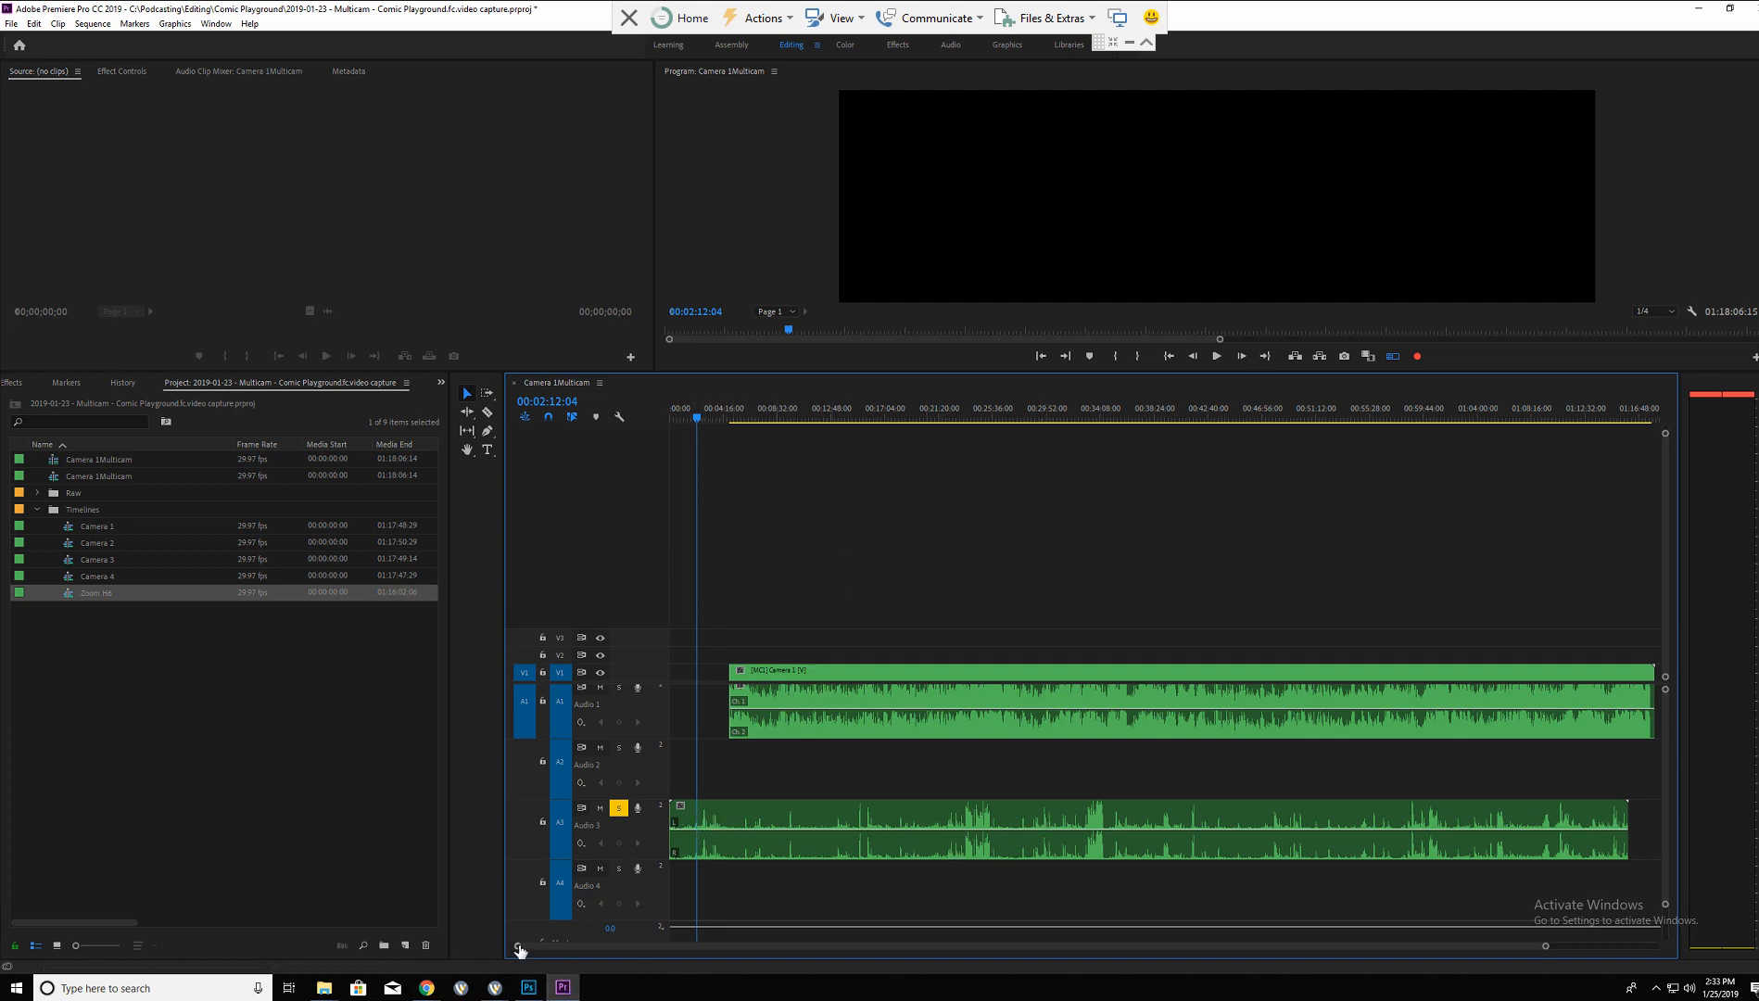
Position the playhead at 00:02:50:02, just before the first clap in the Zoom H6 audio.
drag(518, 946, 904, 945)
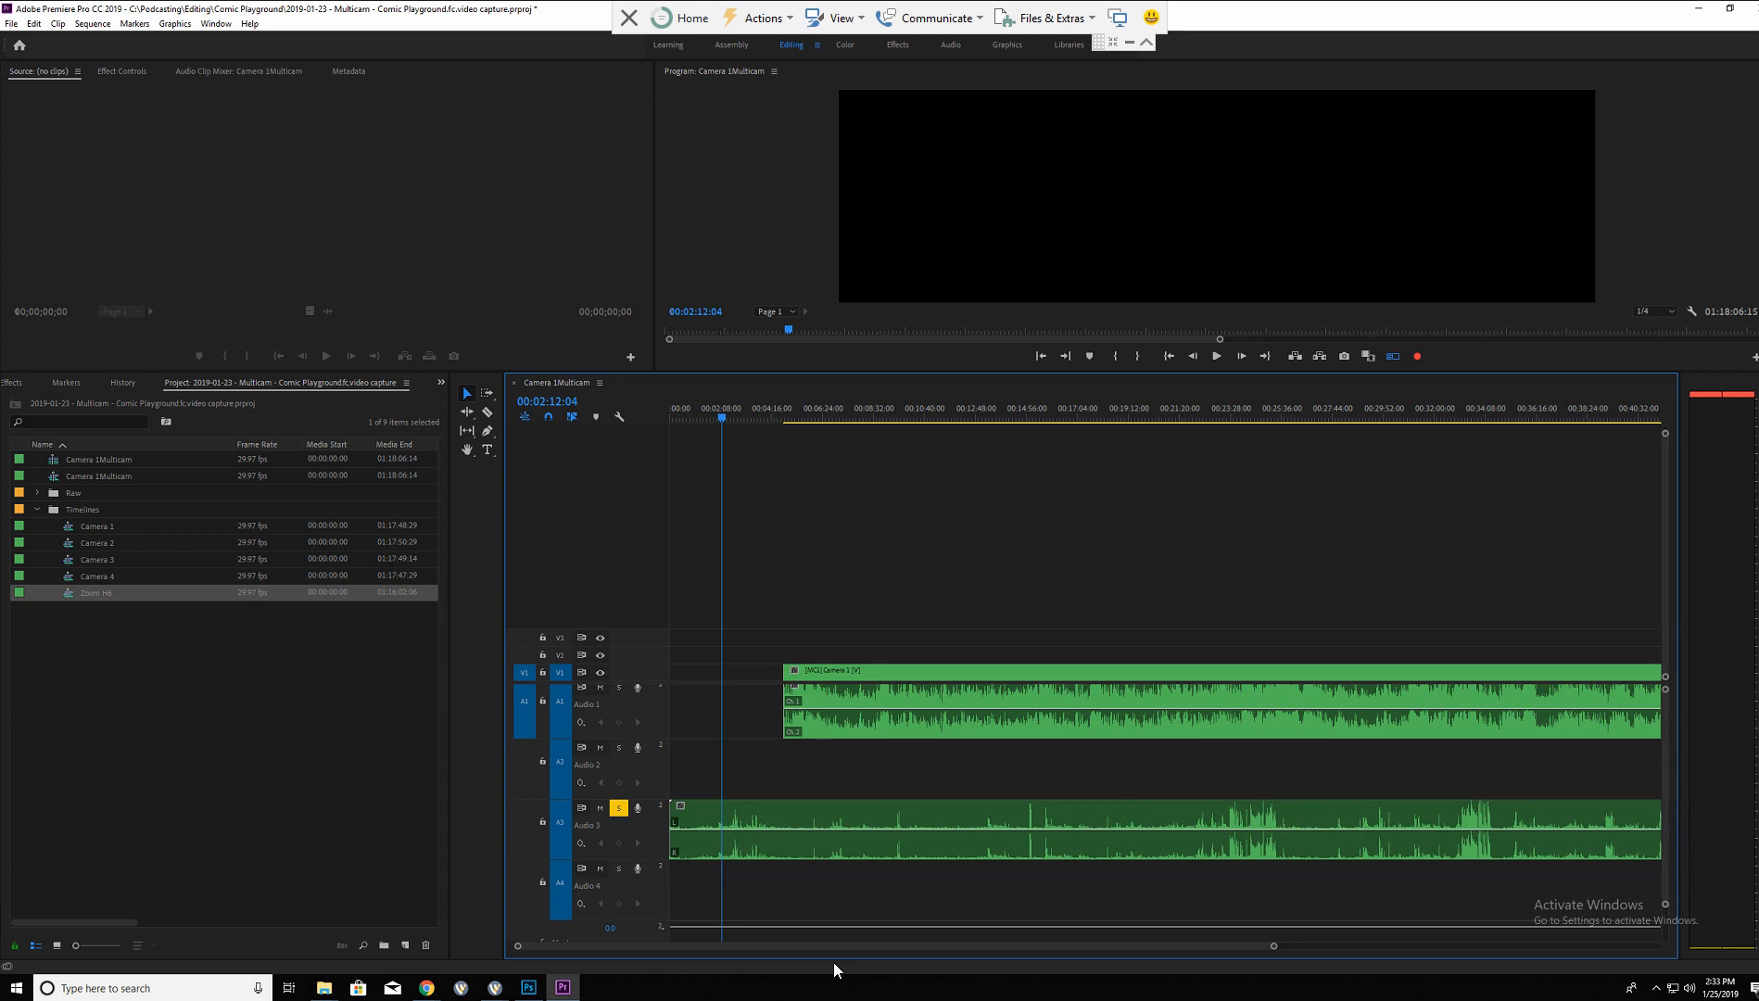
key(=)
key(=)
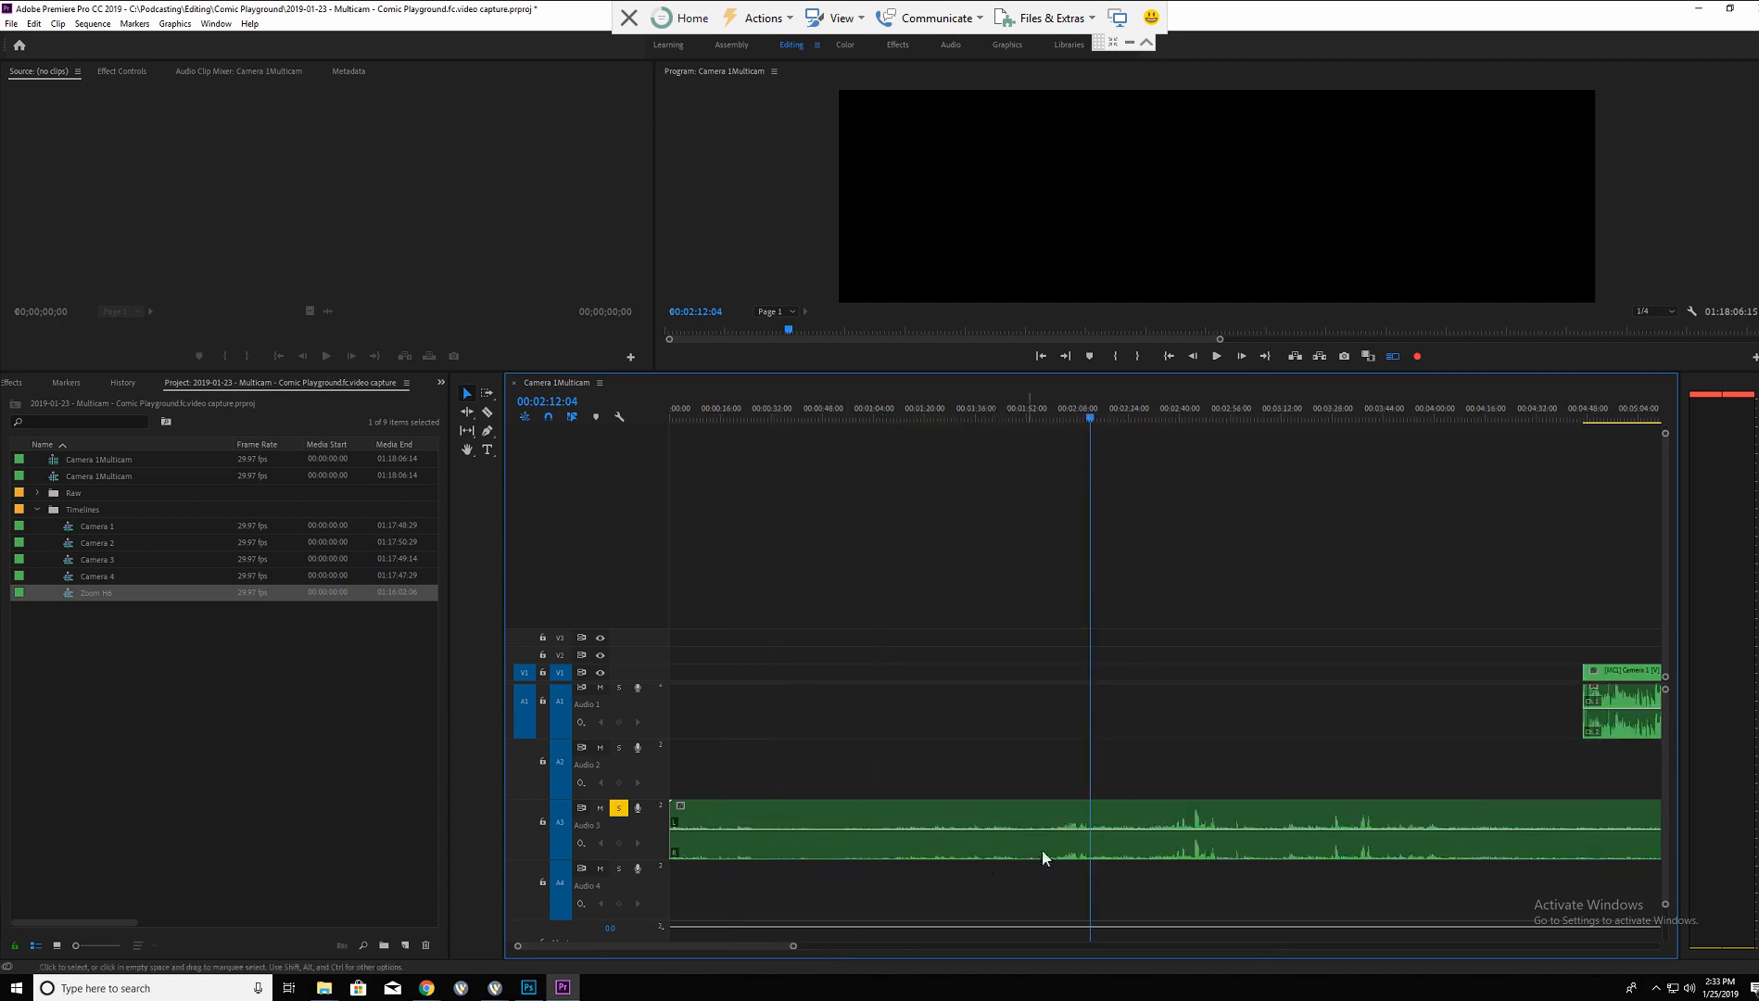
drag(1165, 411, 1212, 415)
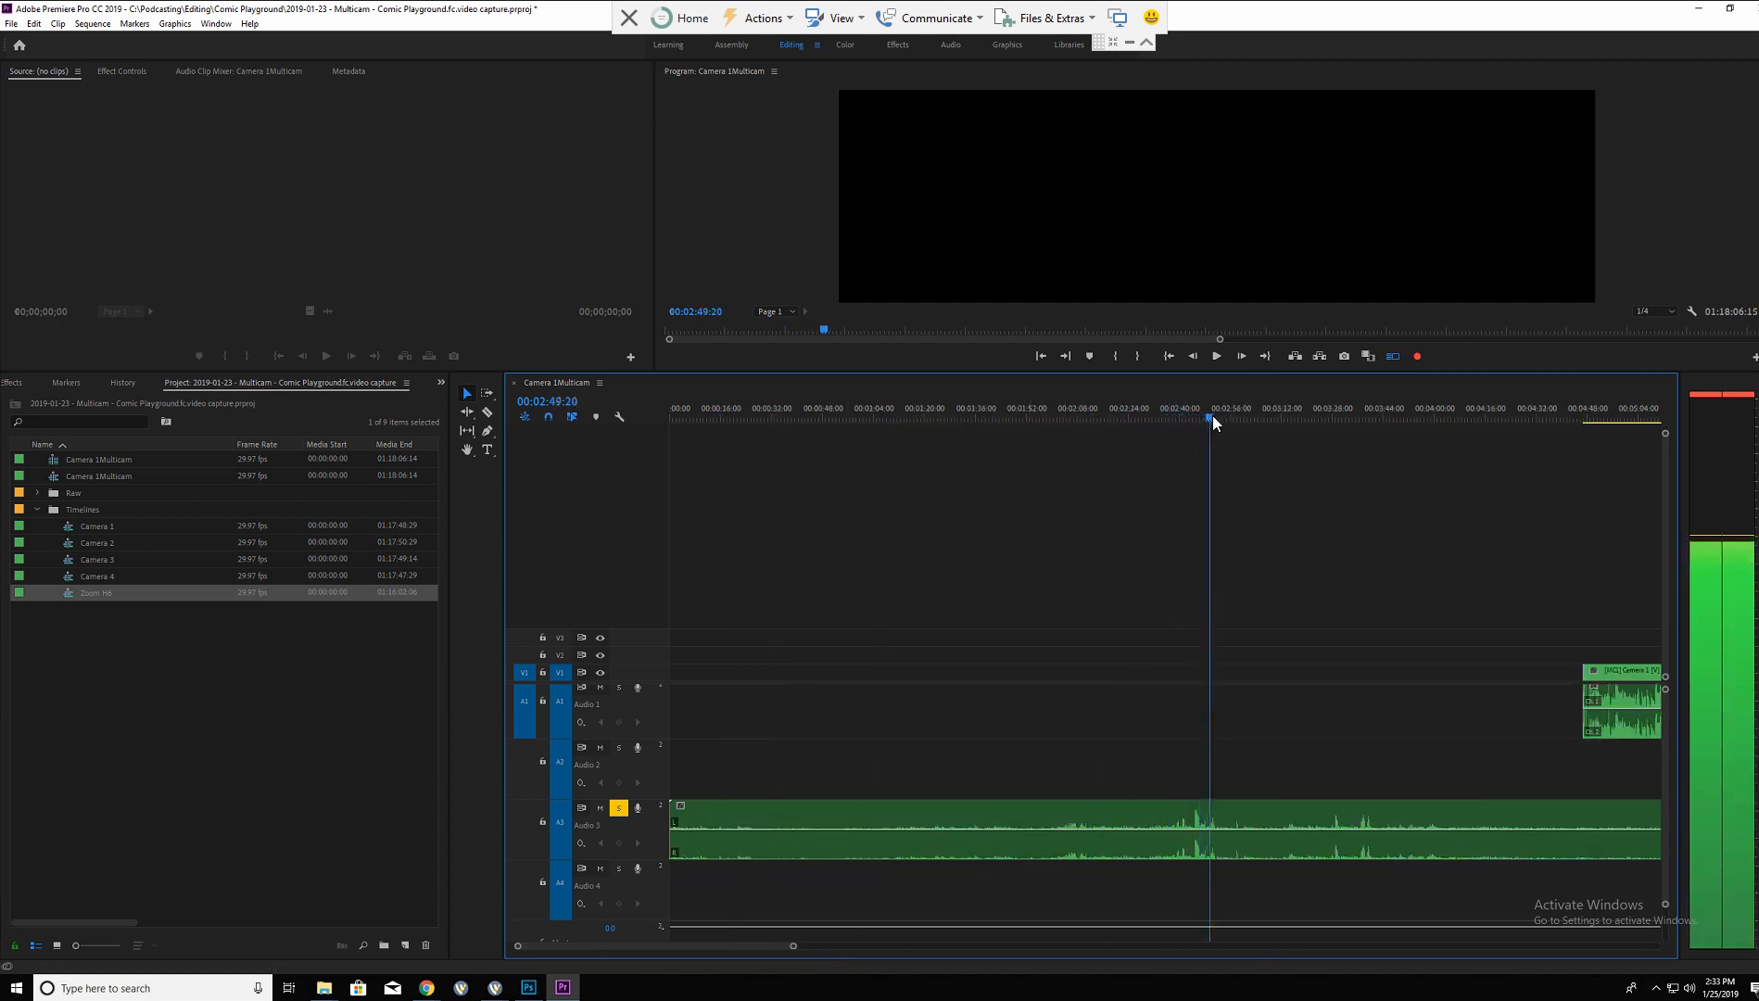
key(=)
key(=)
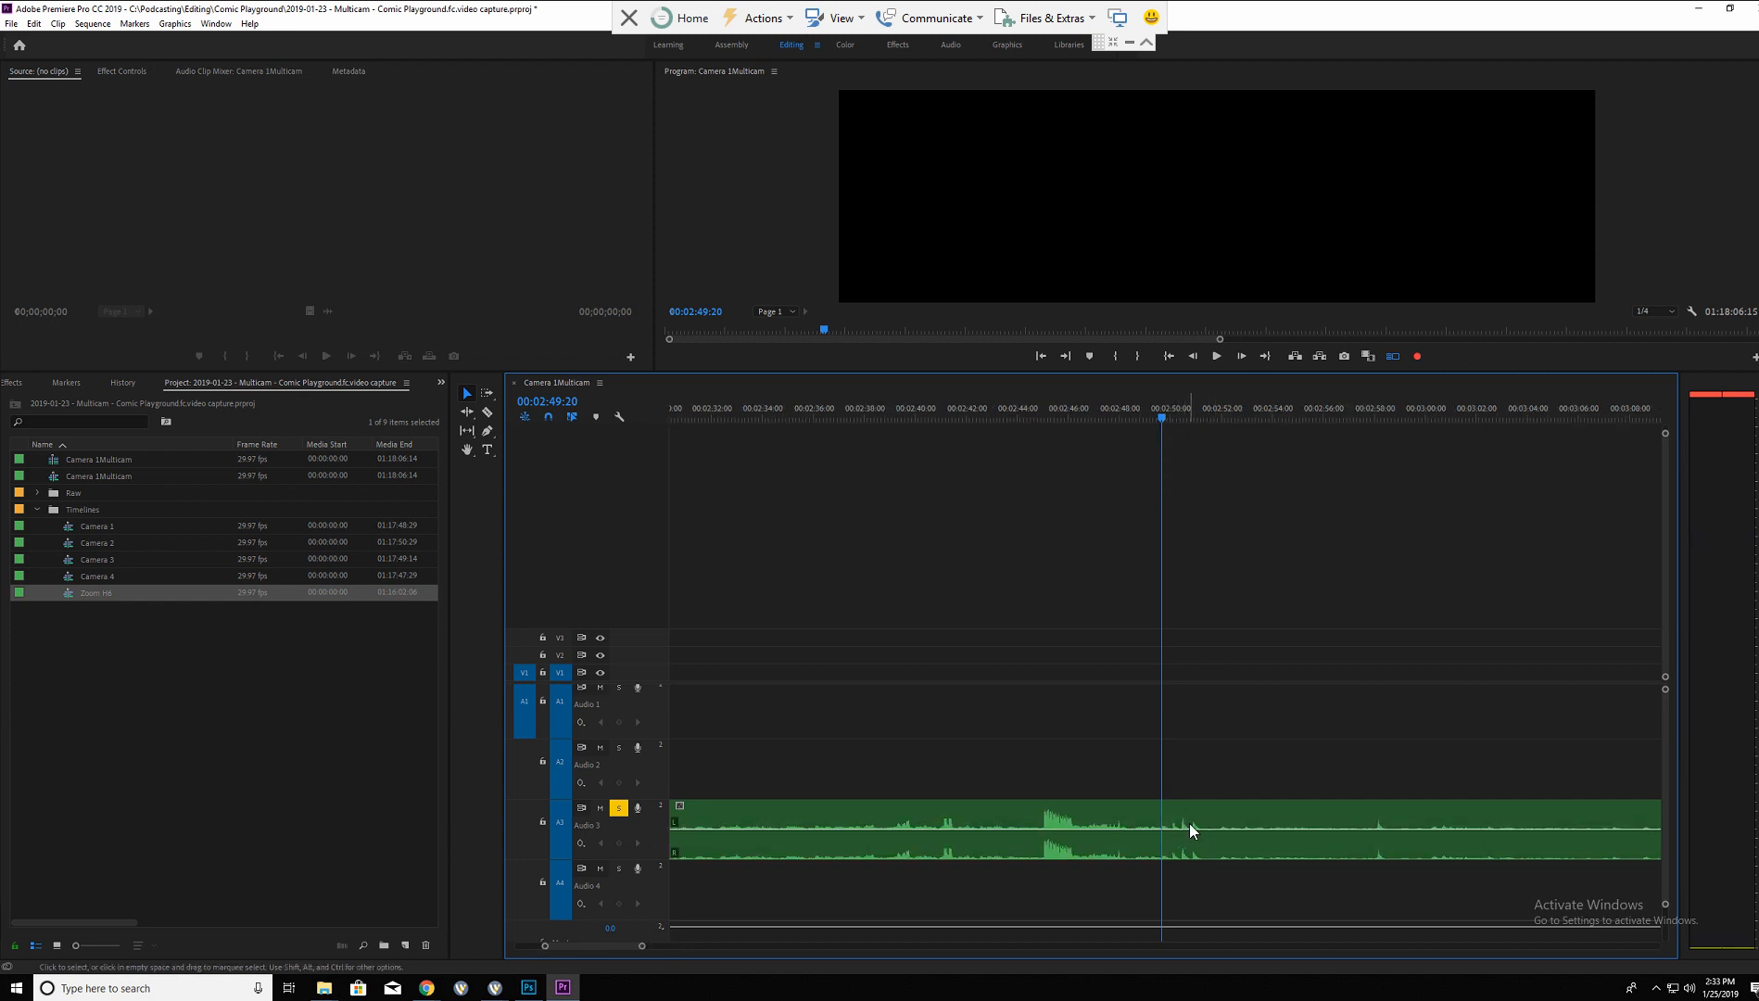
click(1172, 416)
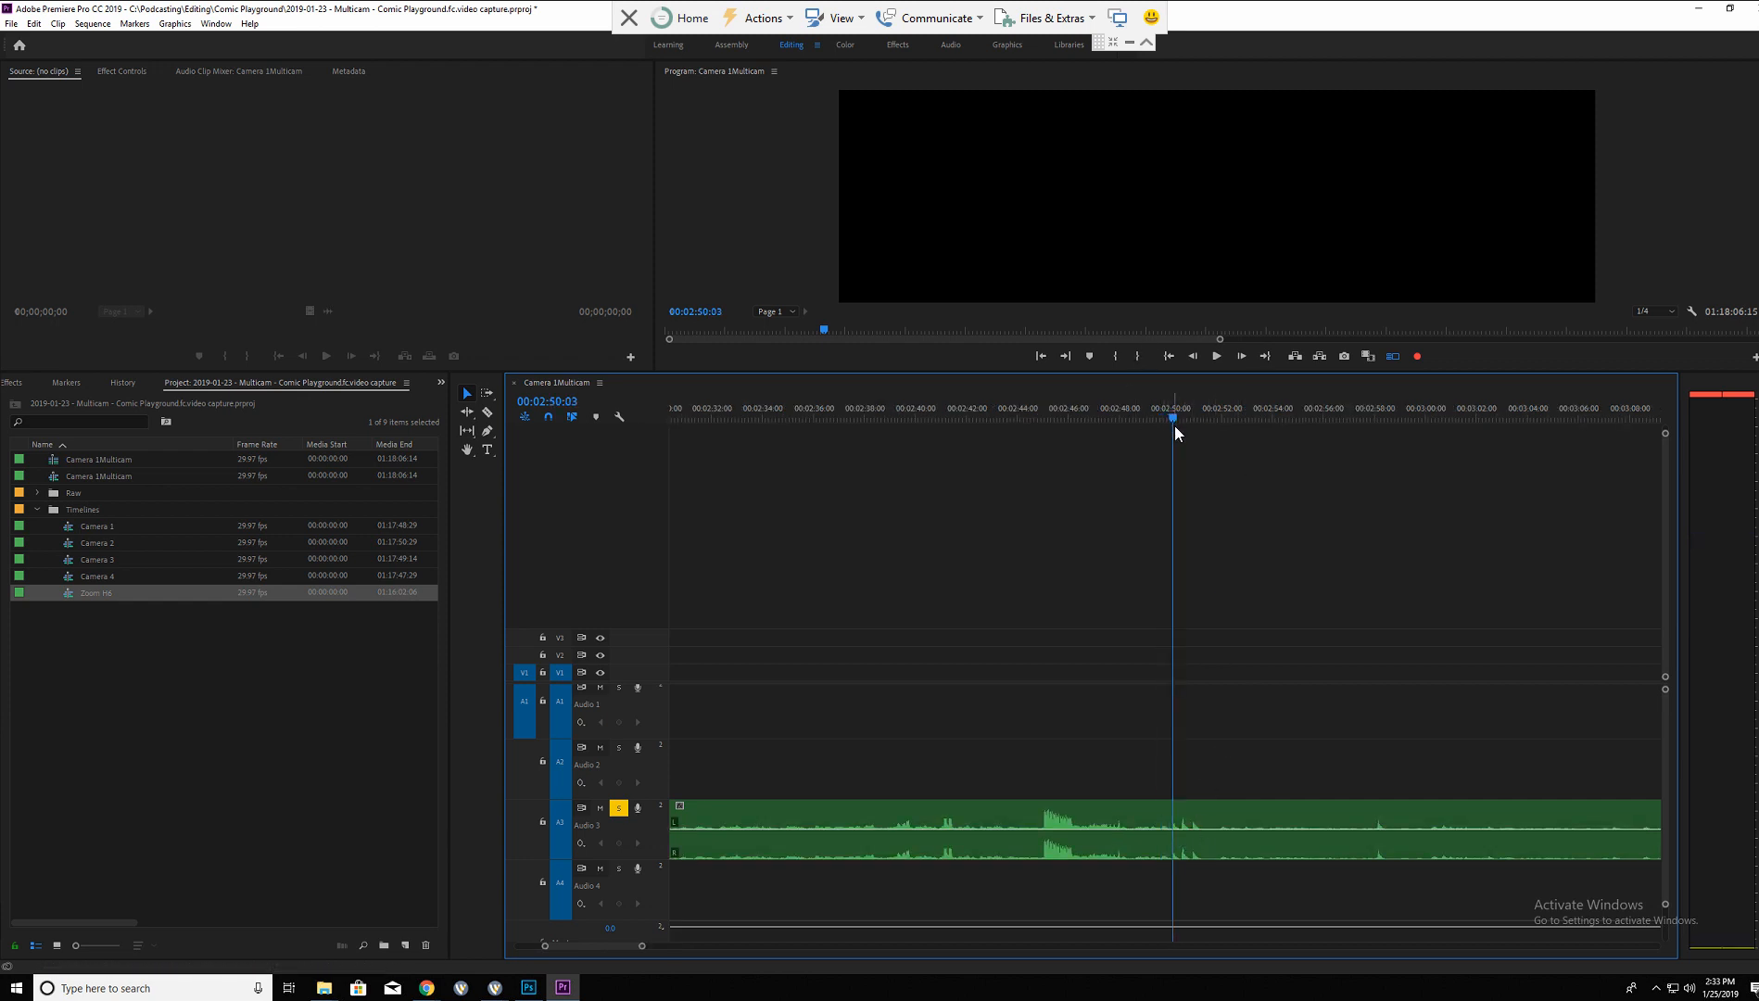
key(=)
key(-)
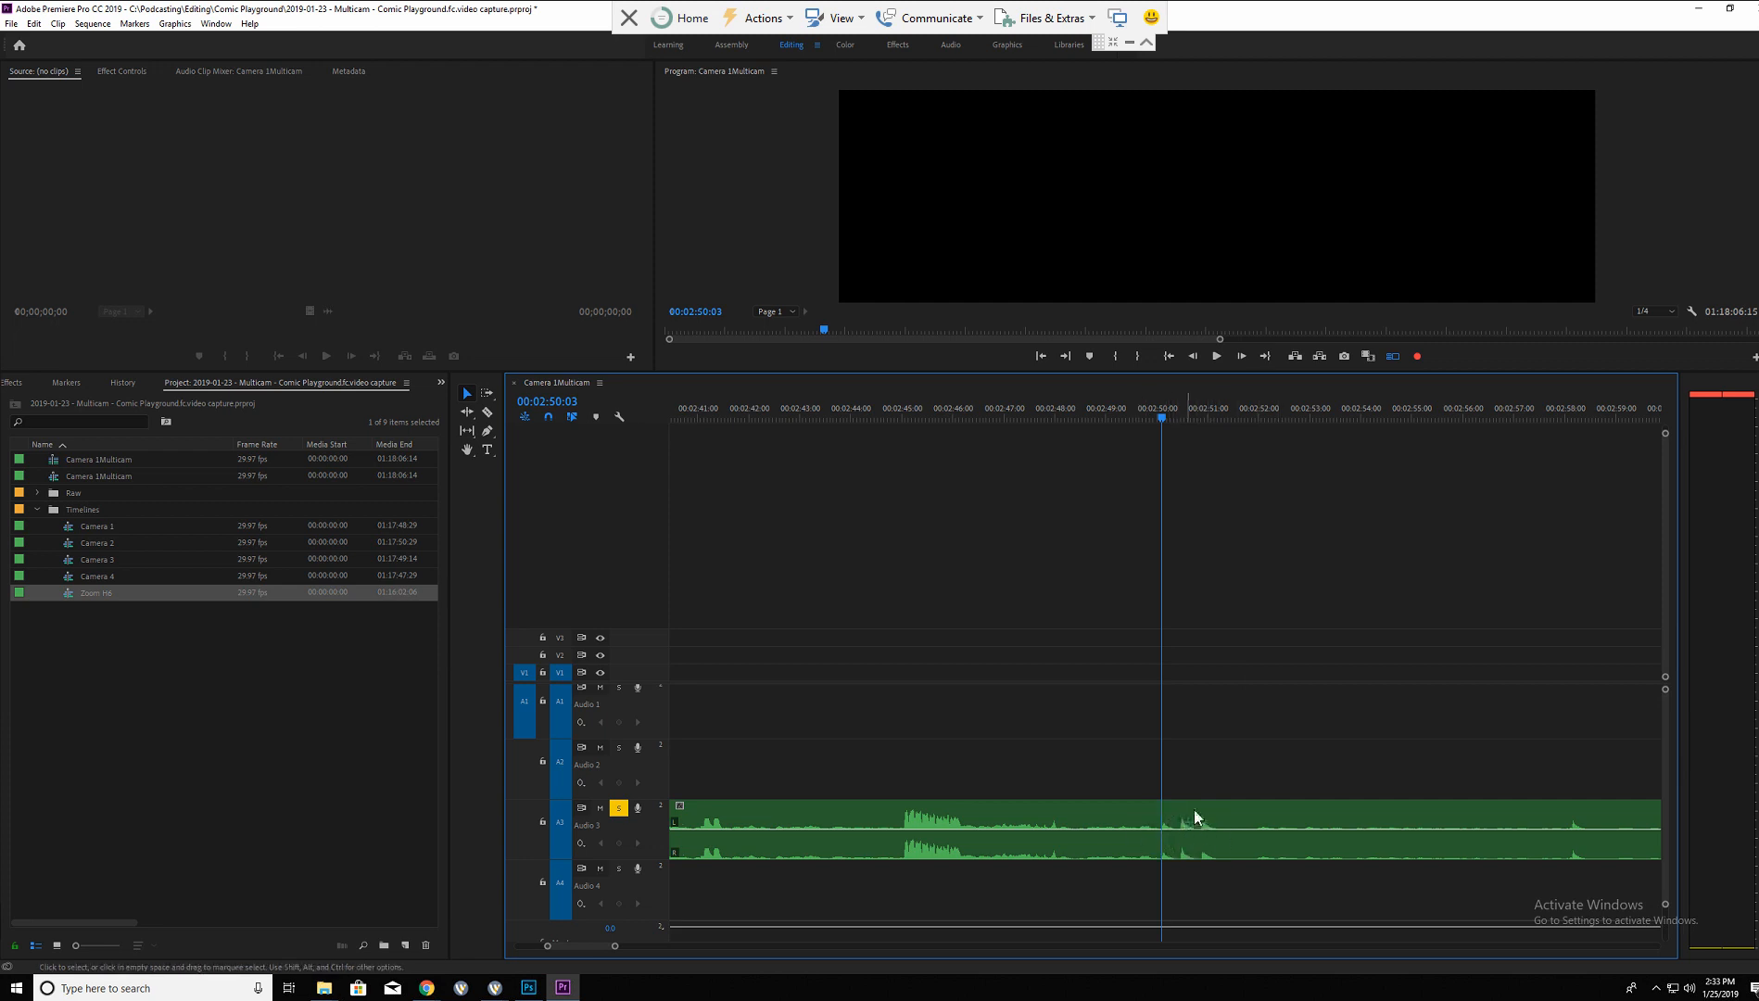
key(=)
key(=)
key(=)
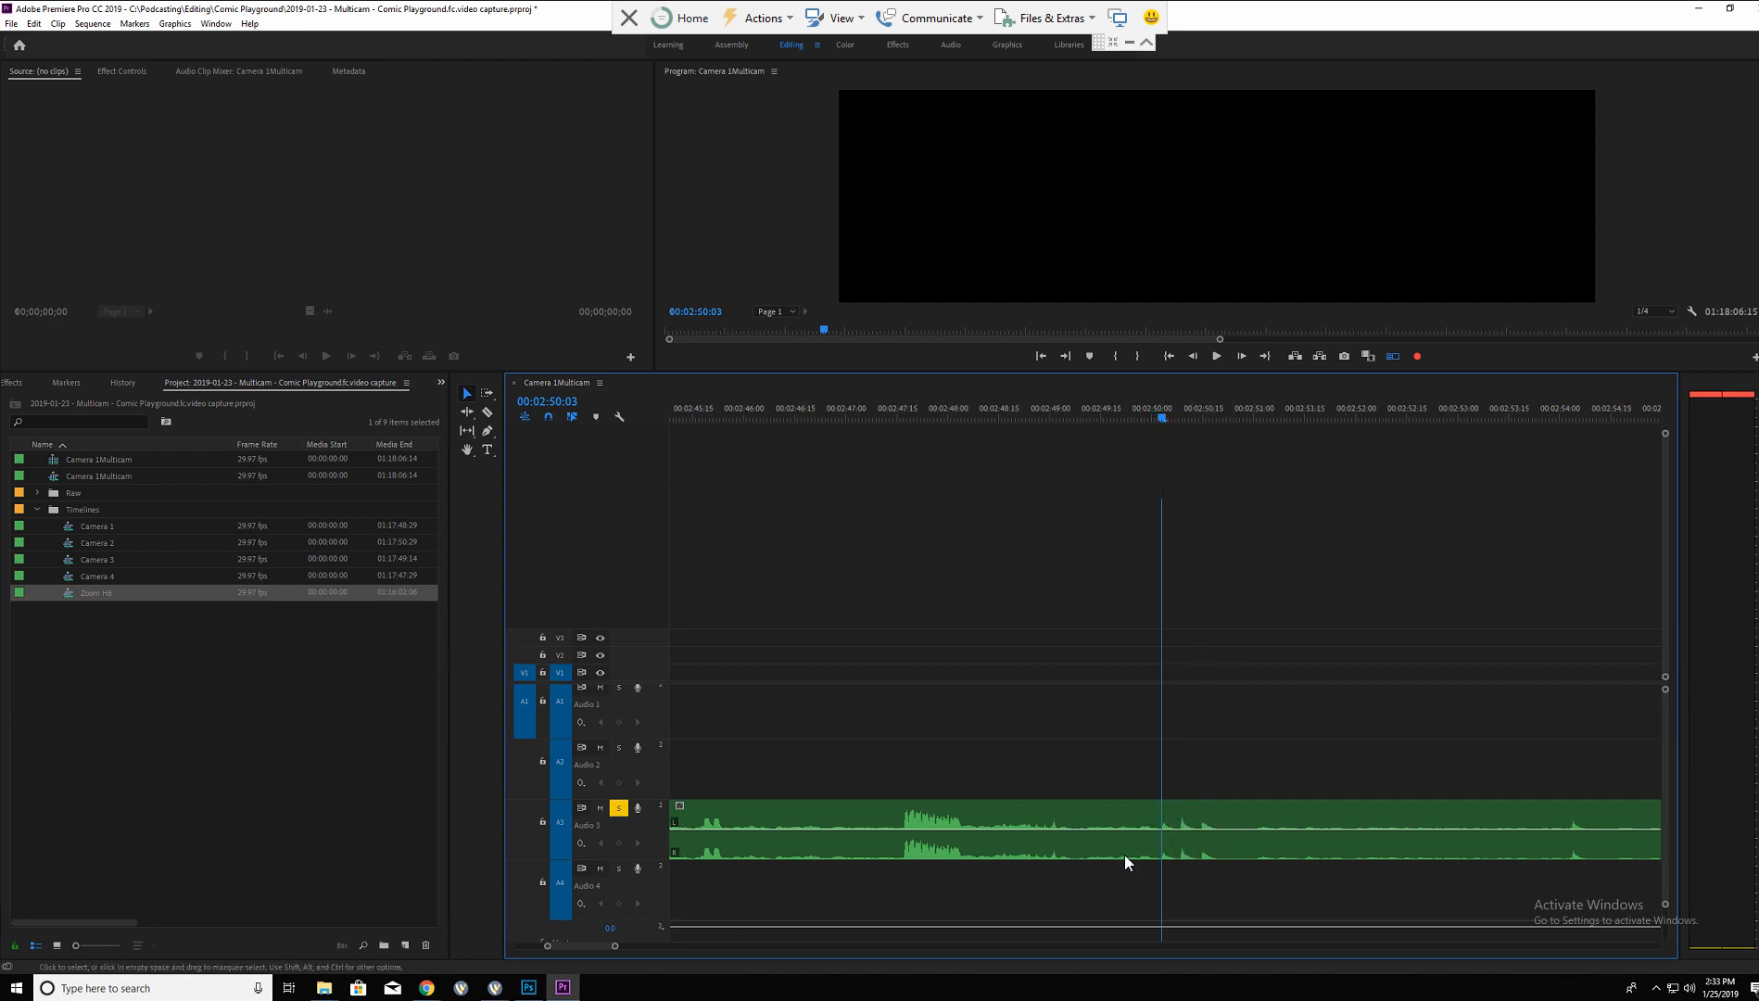
click(1155, 414)
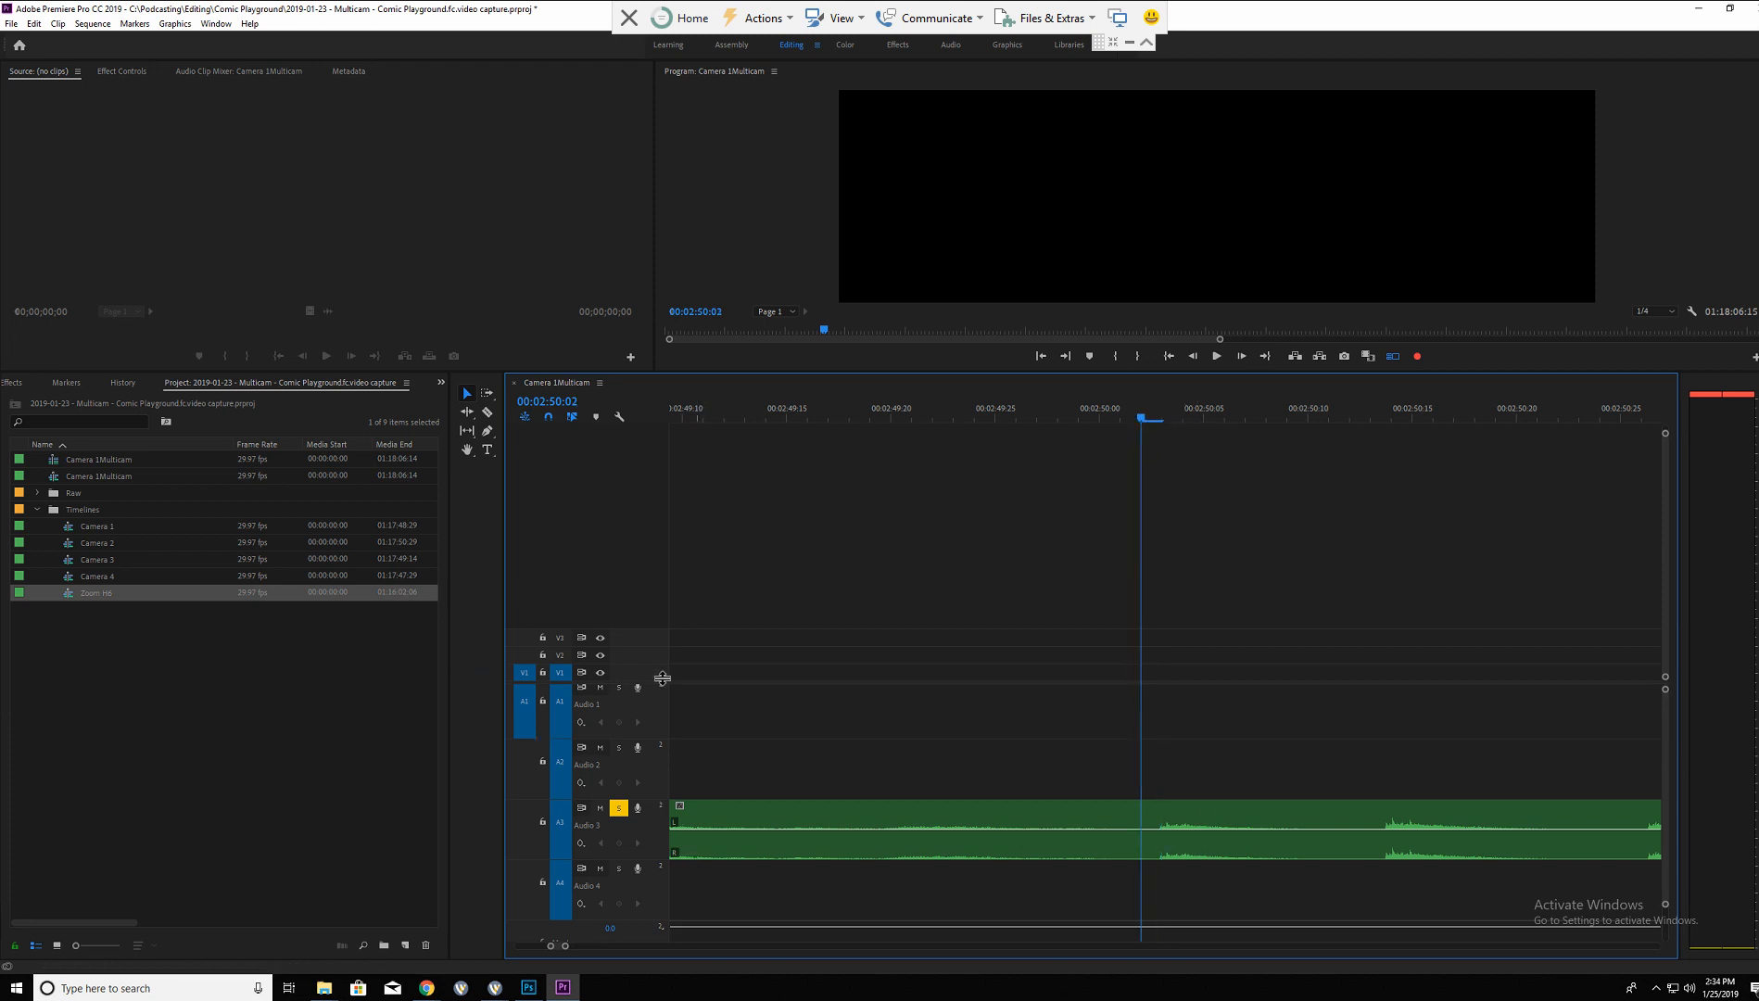
Split the Zoom H6 audio clip on A3 at 00:02:50:02 and delete the portion before the cut.
key(c)
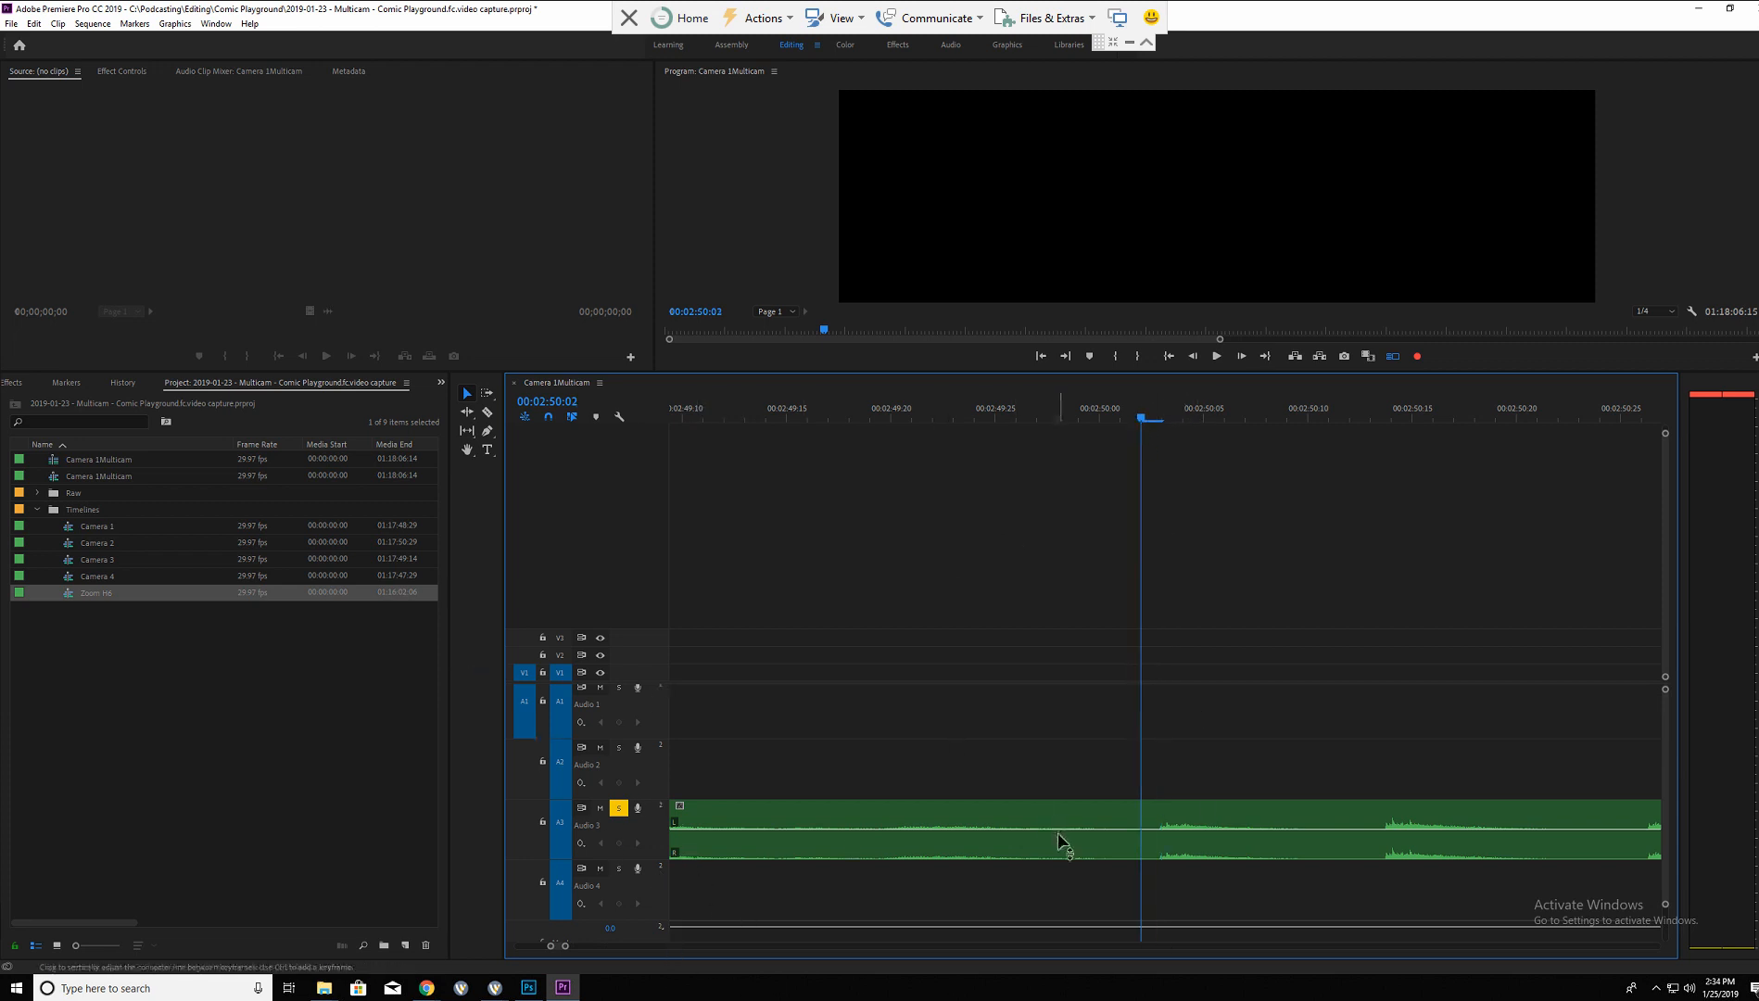
click(1143, 829)
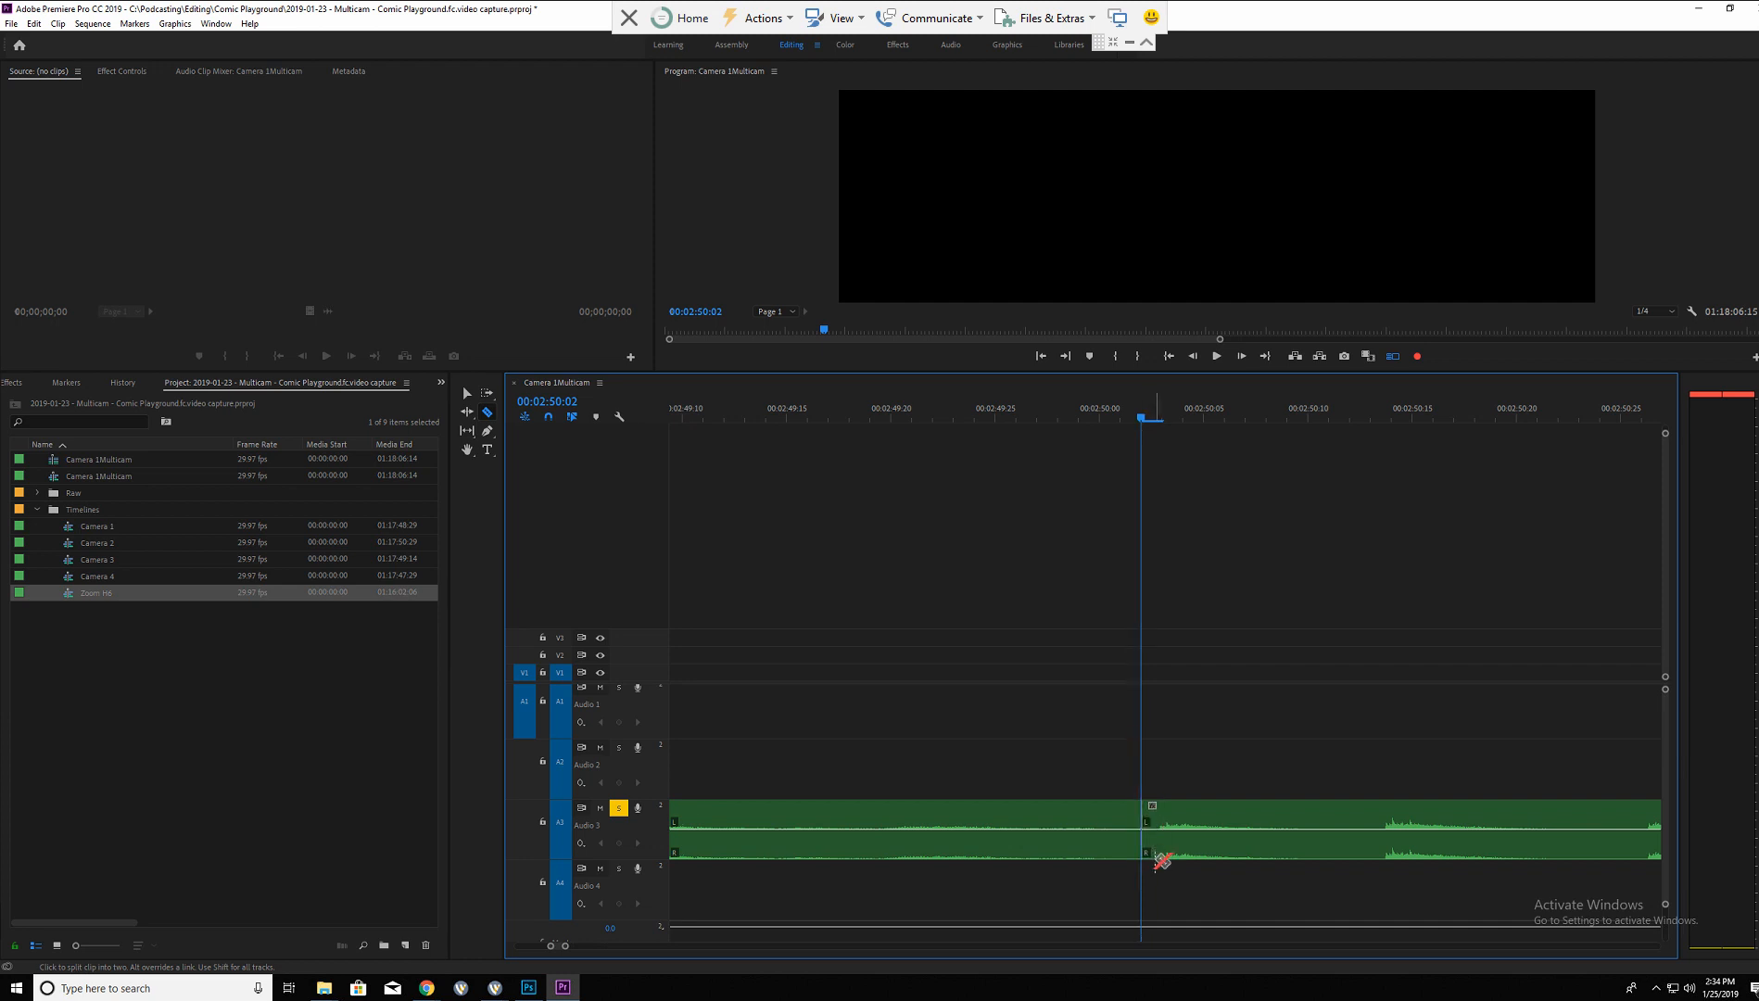
key(v)
click(1047, 851)
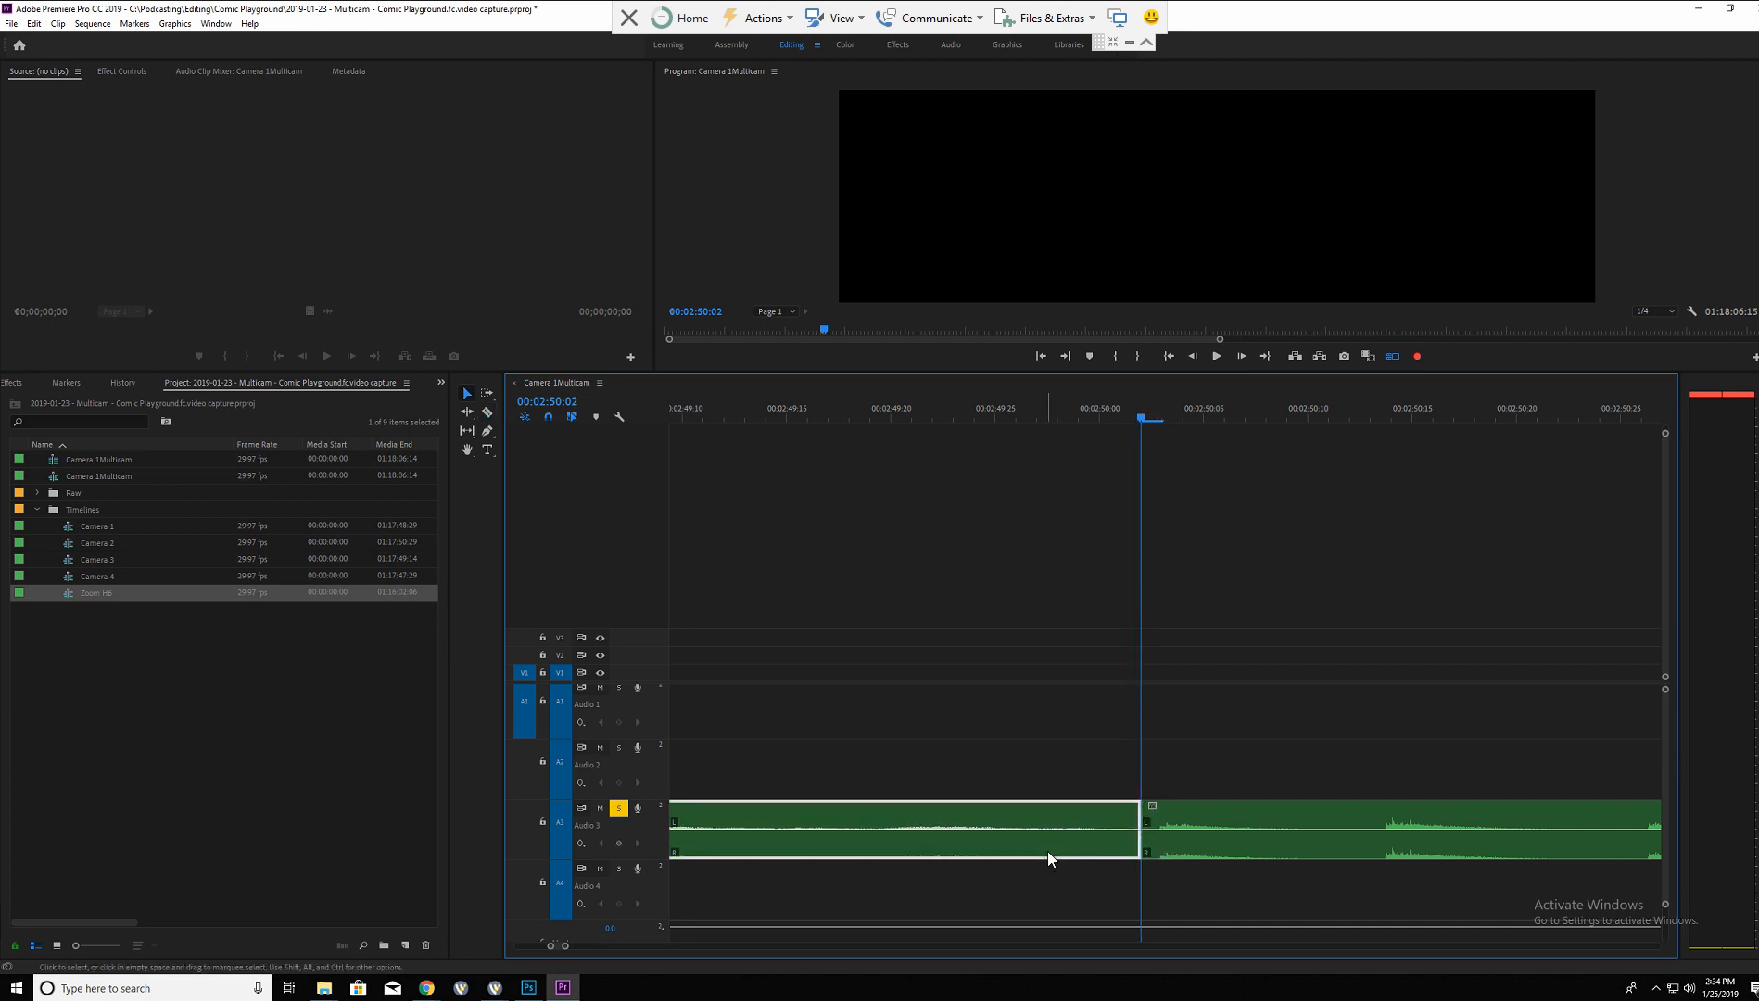
key(Delete)
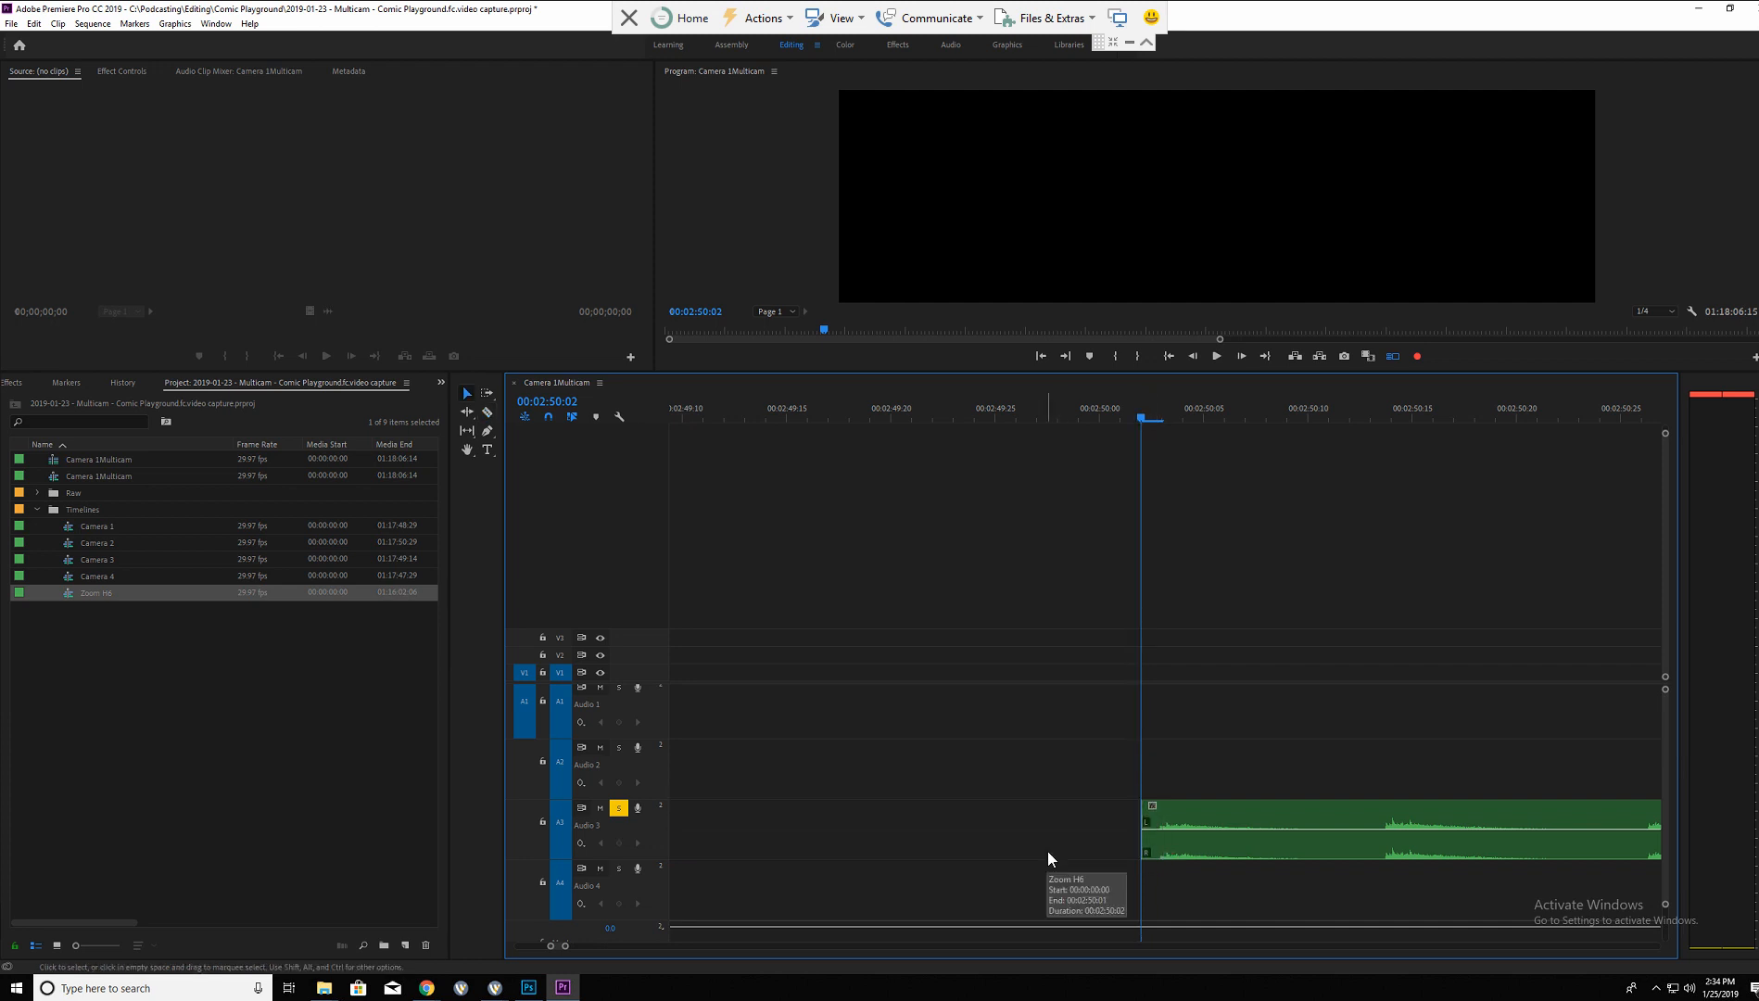
Move the trimmed multicam clip to the start of the sequence.
key(minus)
key(minus)
key(minus)
key(minus)
key(minus)
key(minus)
key(minus)
key(minus)
key(minus)
key(minus)
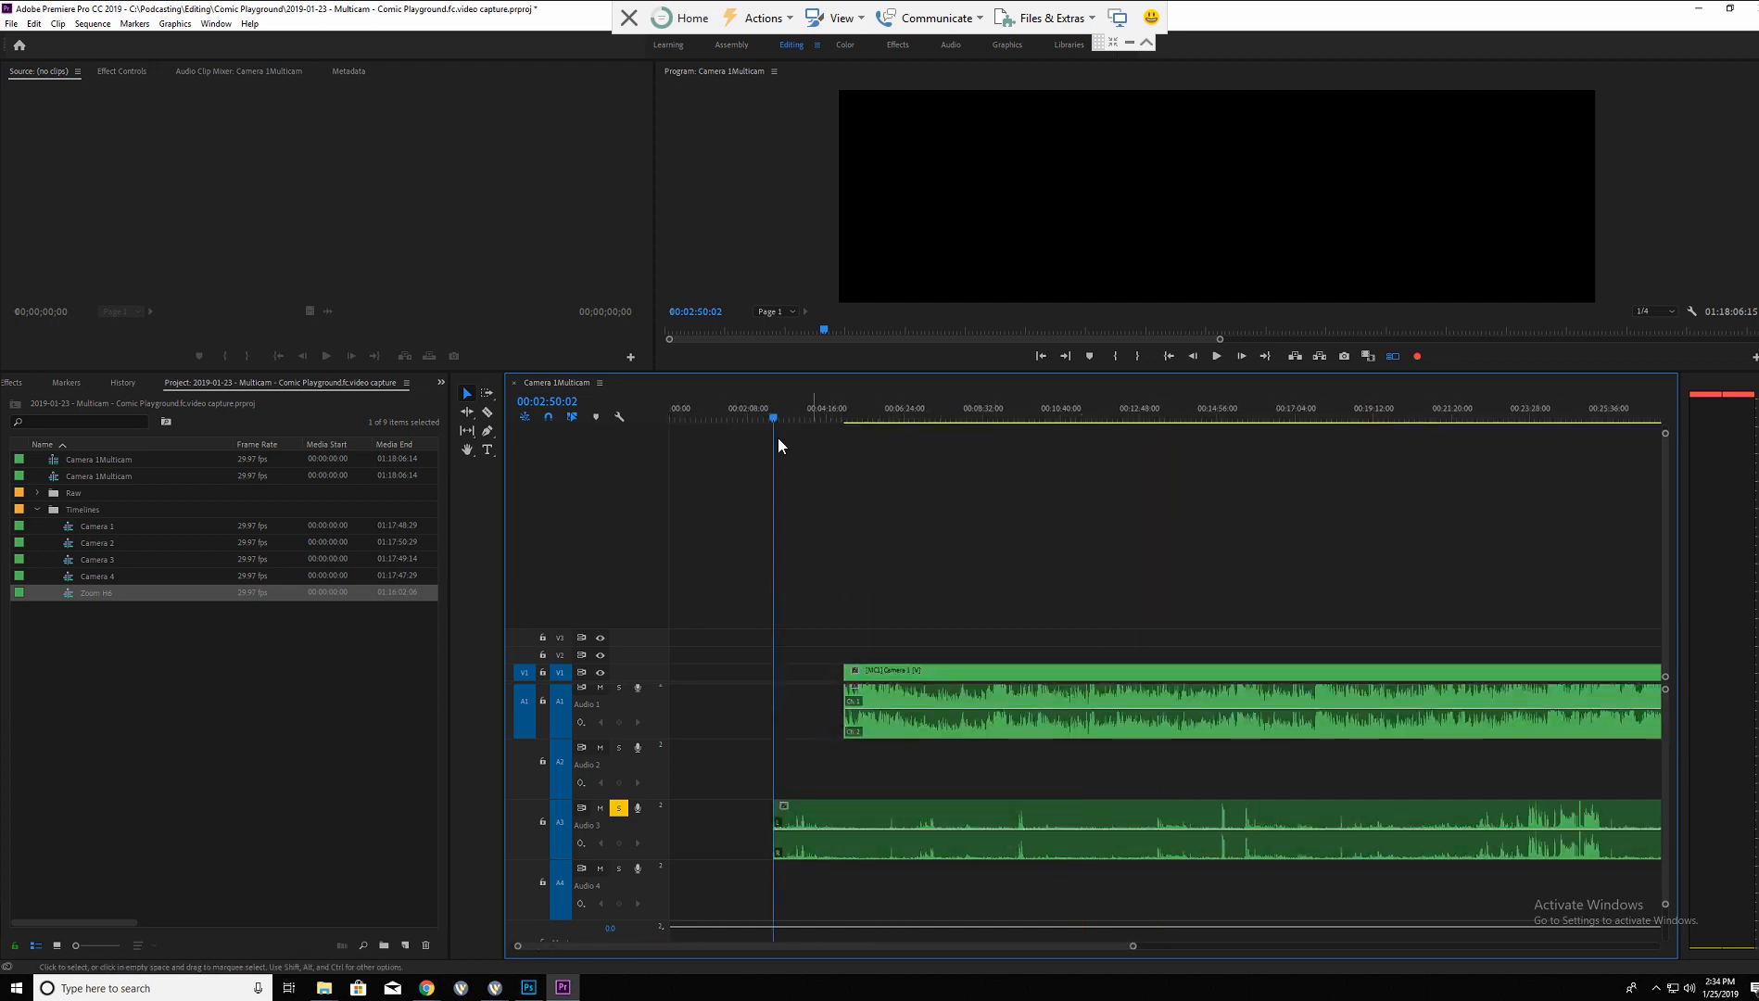
drag(779, 413, 760, 415)
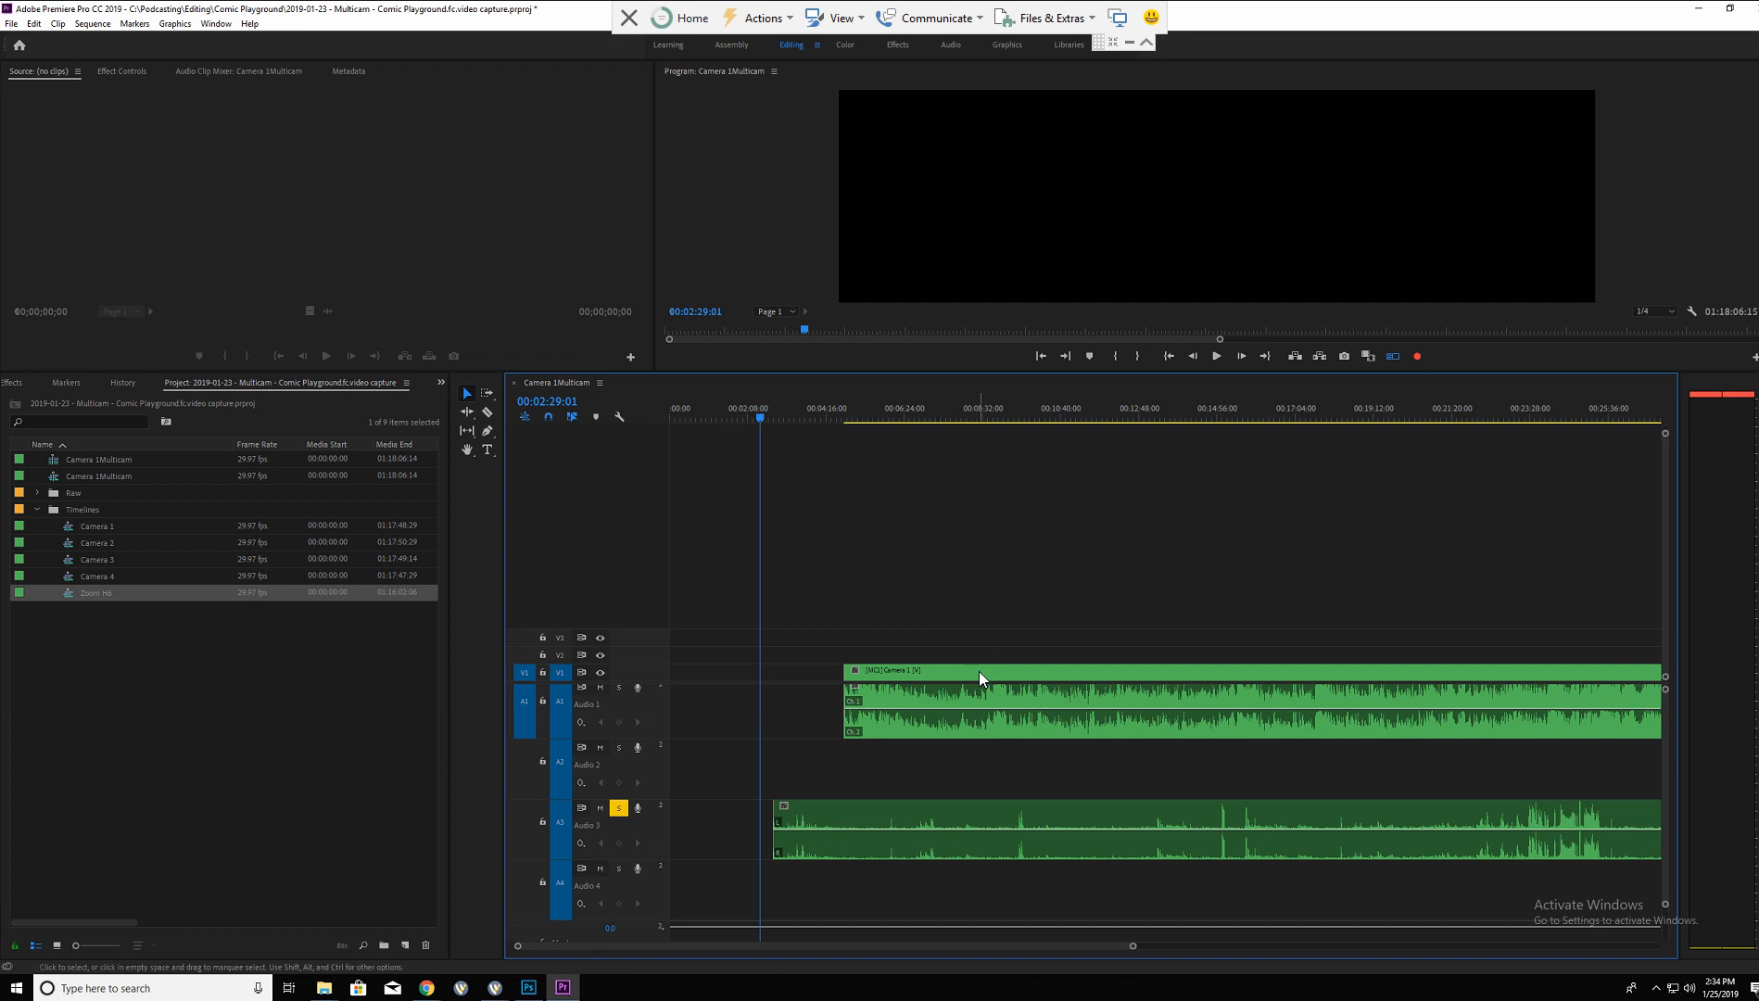
drag(979, 677, 761, 668)
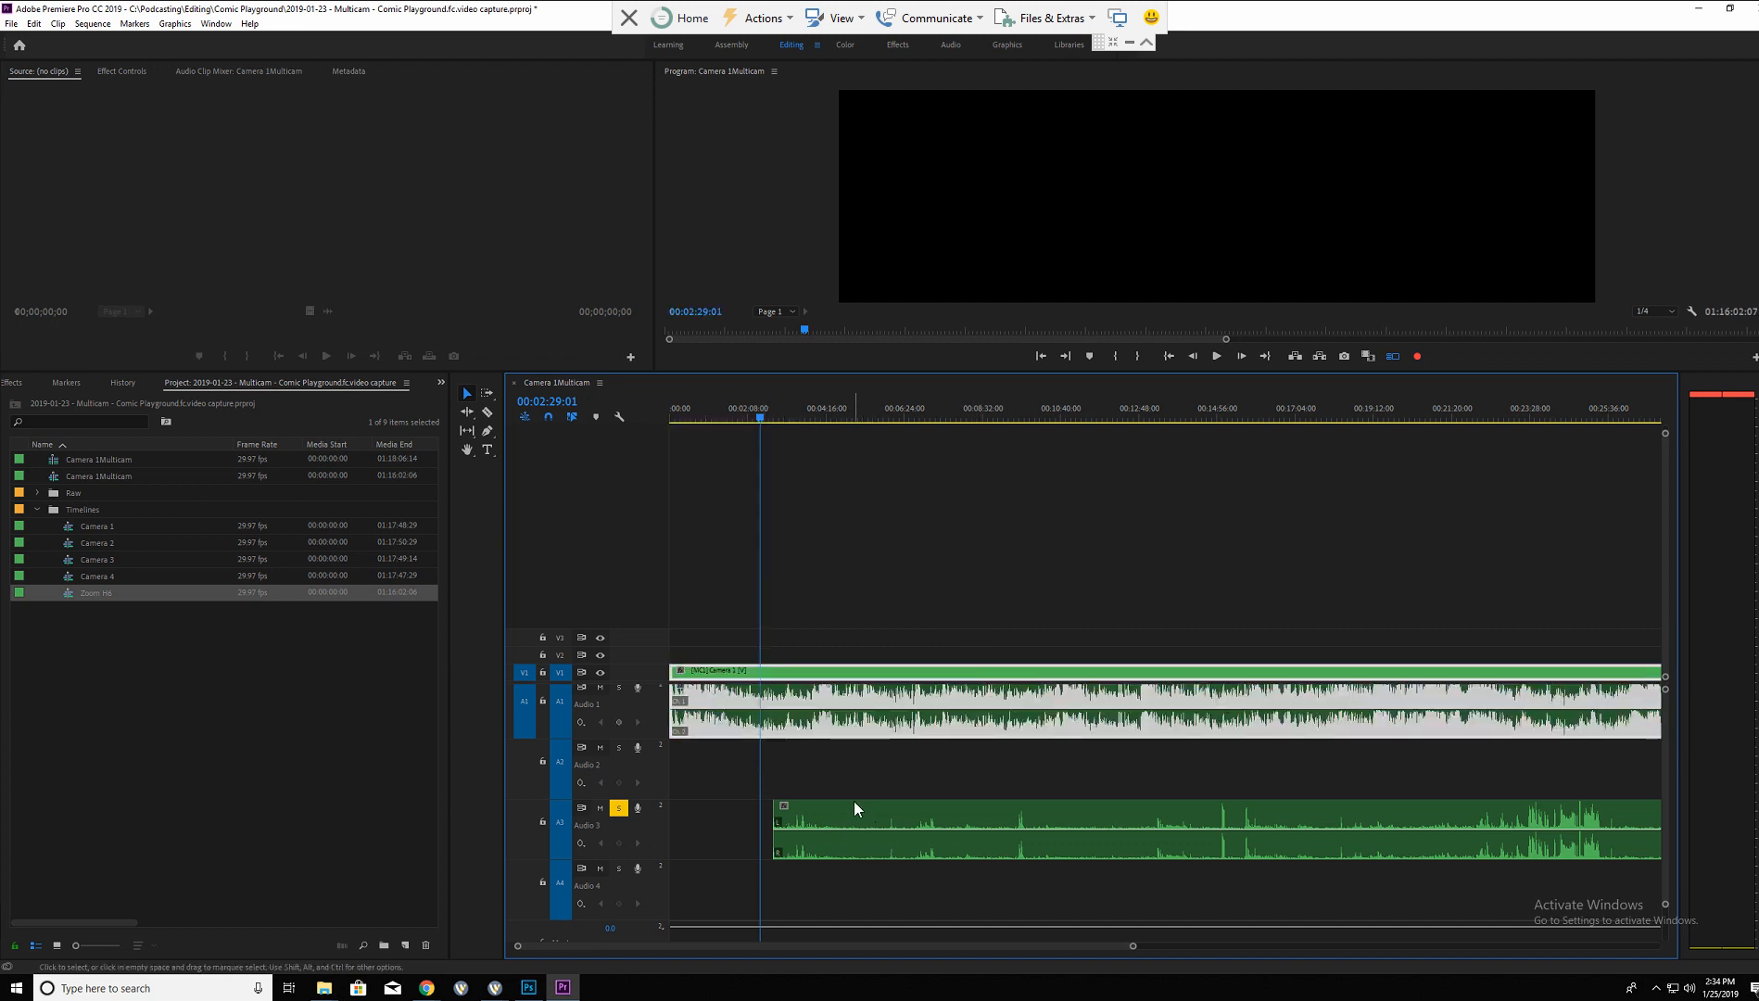
Move the trimmed Zoom H6 clip to the sequence start on A2, and turn off solo on A3.
drag(853, 800, 747, 827)
drag(760, 414, 658, 413)
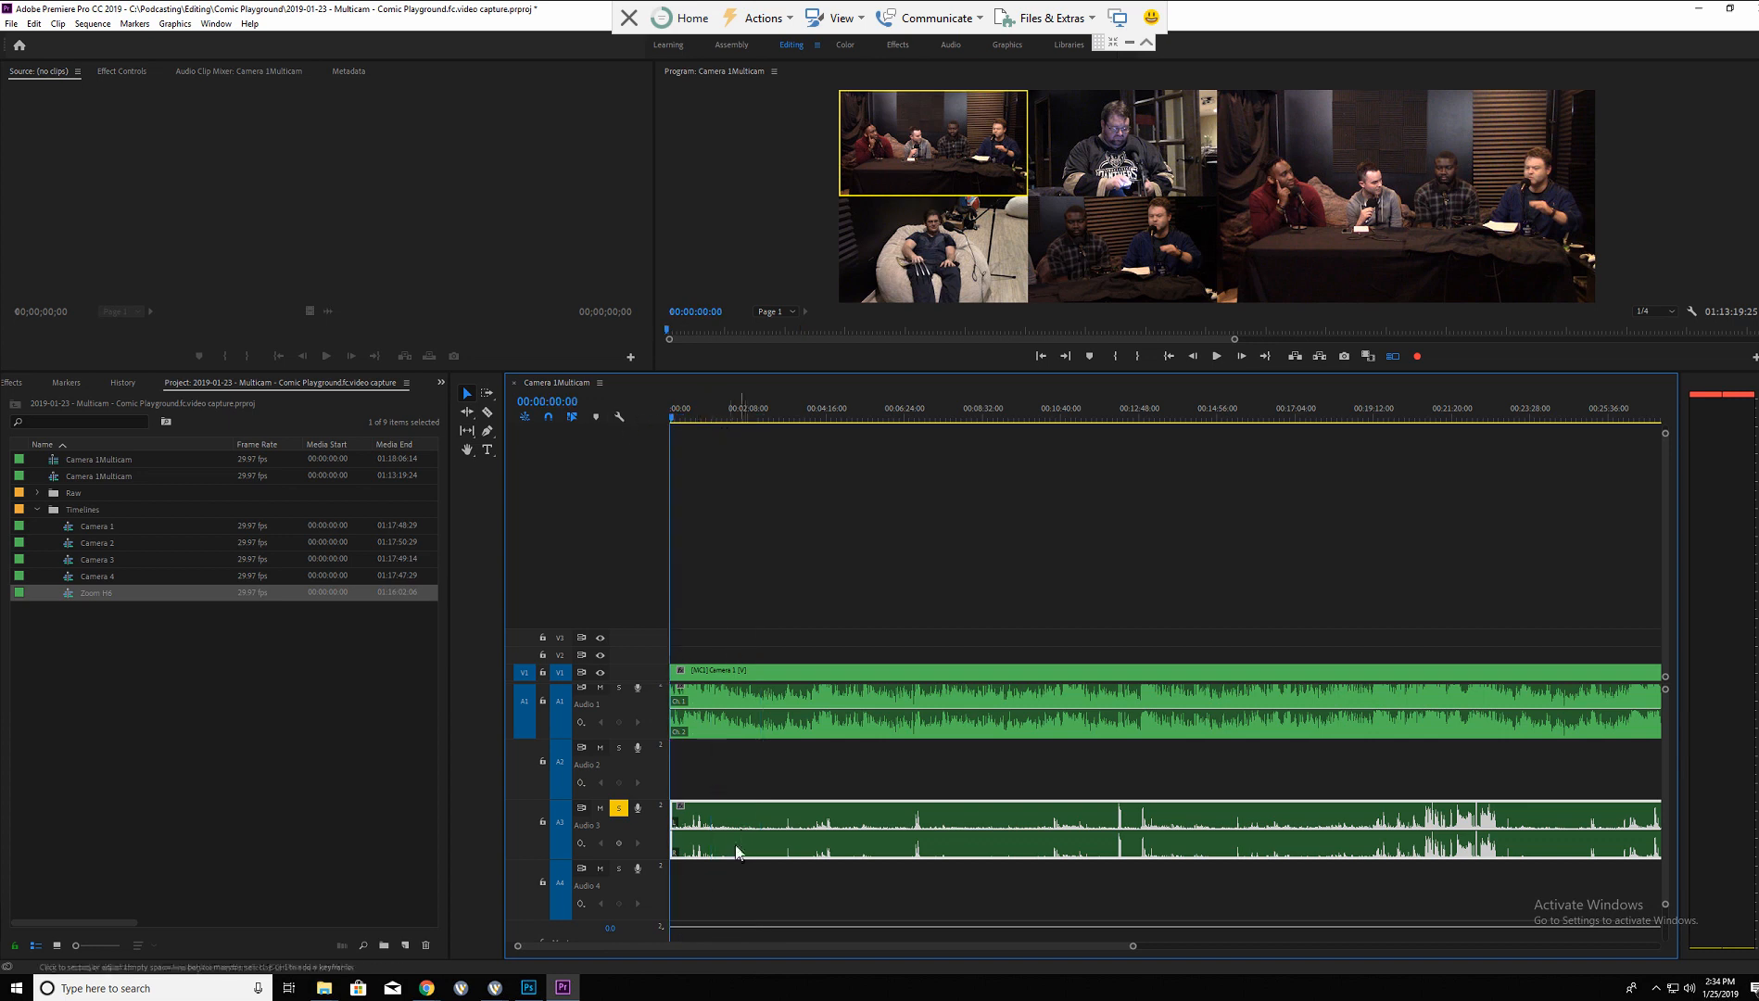
drag(737, 851, 729, 761)
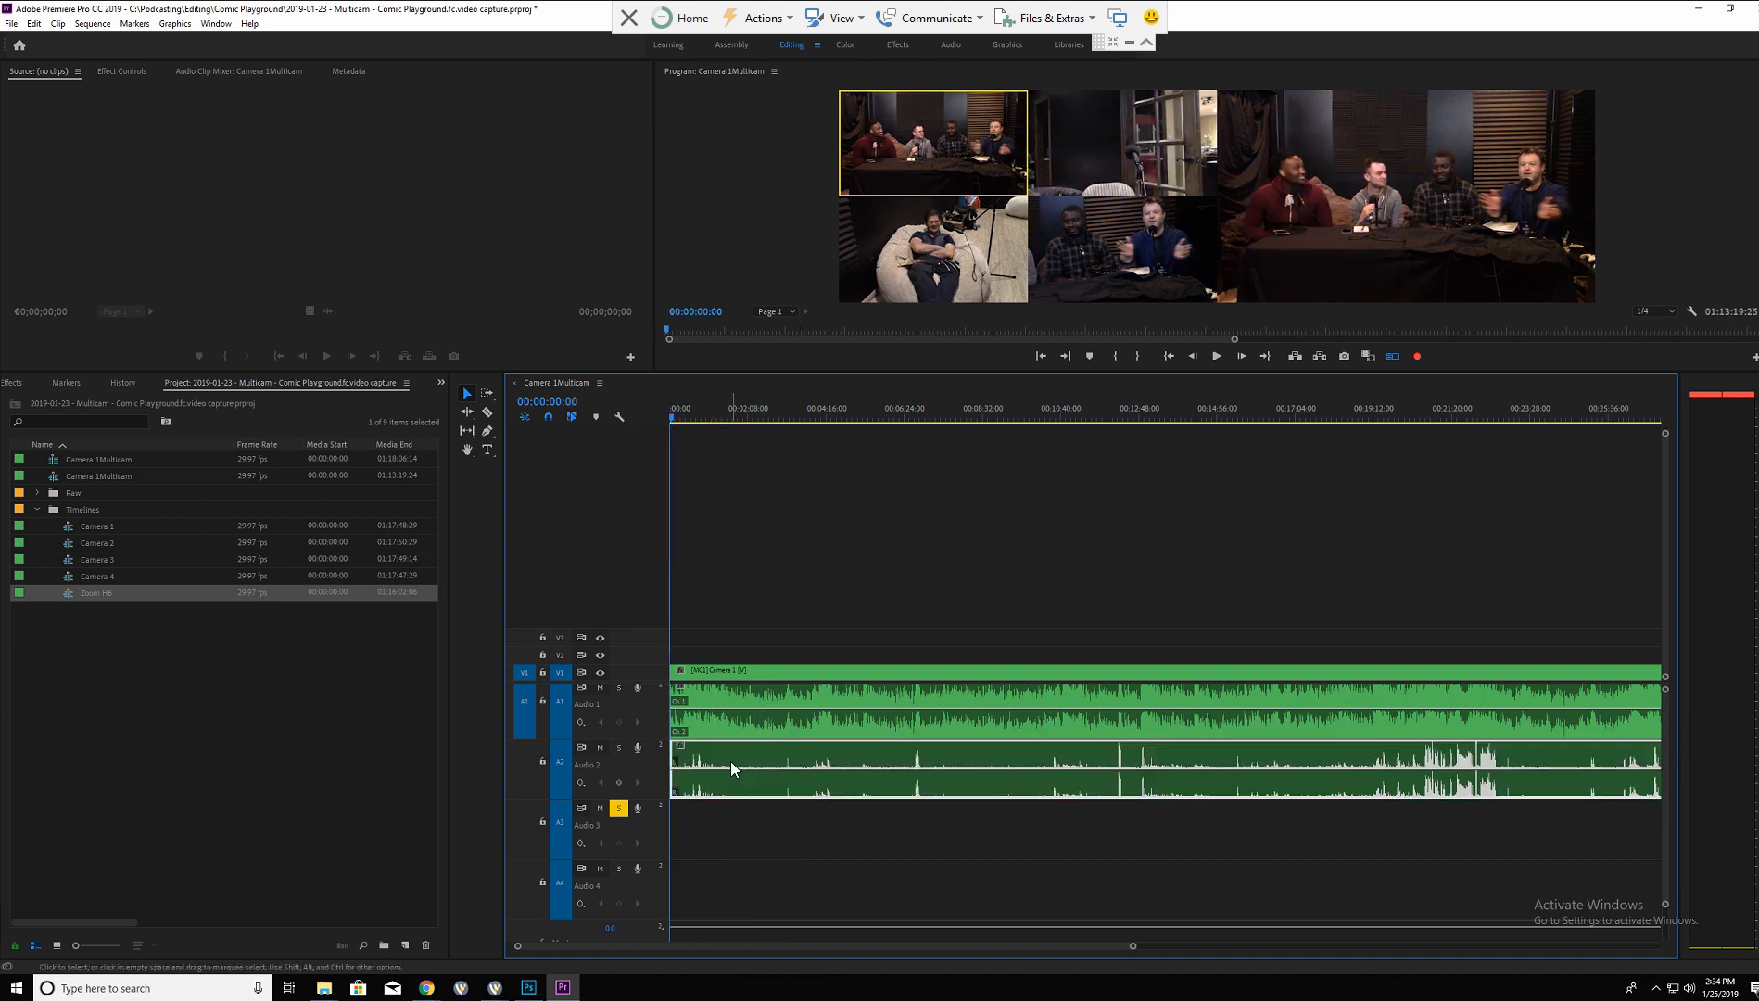
click(619, 808)
Compare the clap peaks on A1 and A2 at the start of the sequence, placing the playhead at 00:00:00:12.
key(equal)
key(equal)
key(equal)
key(equal)
key(equal)
key(equal)
key(equal)
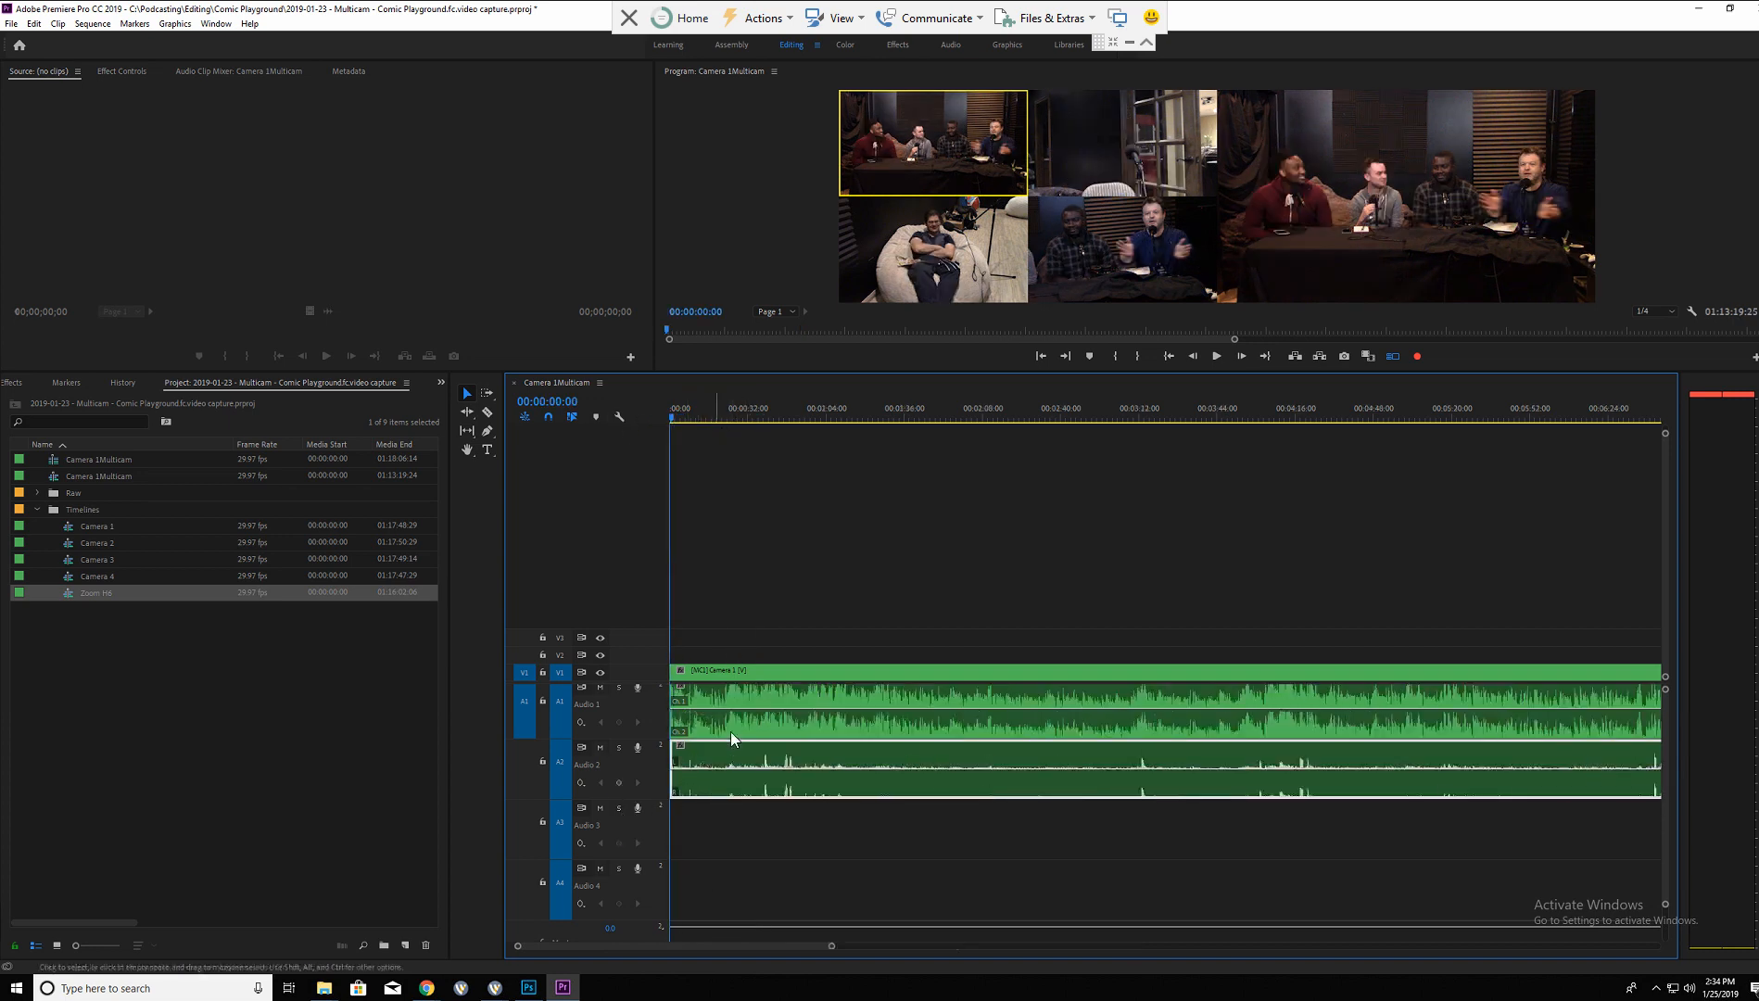
key(equal)
key(equal)
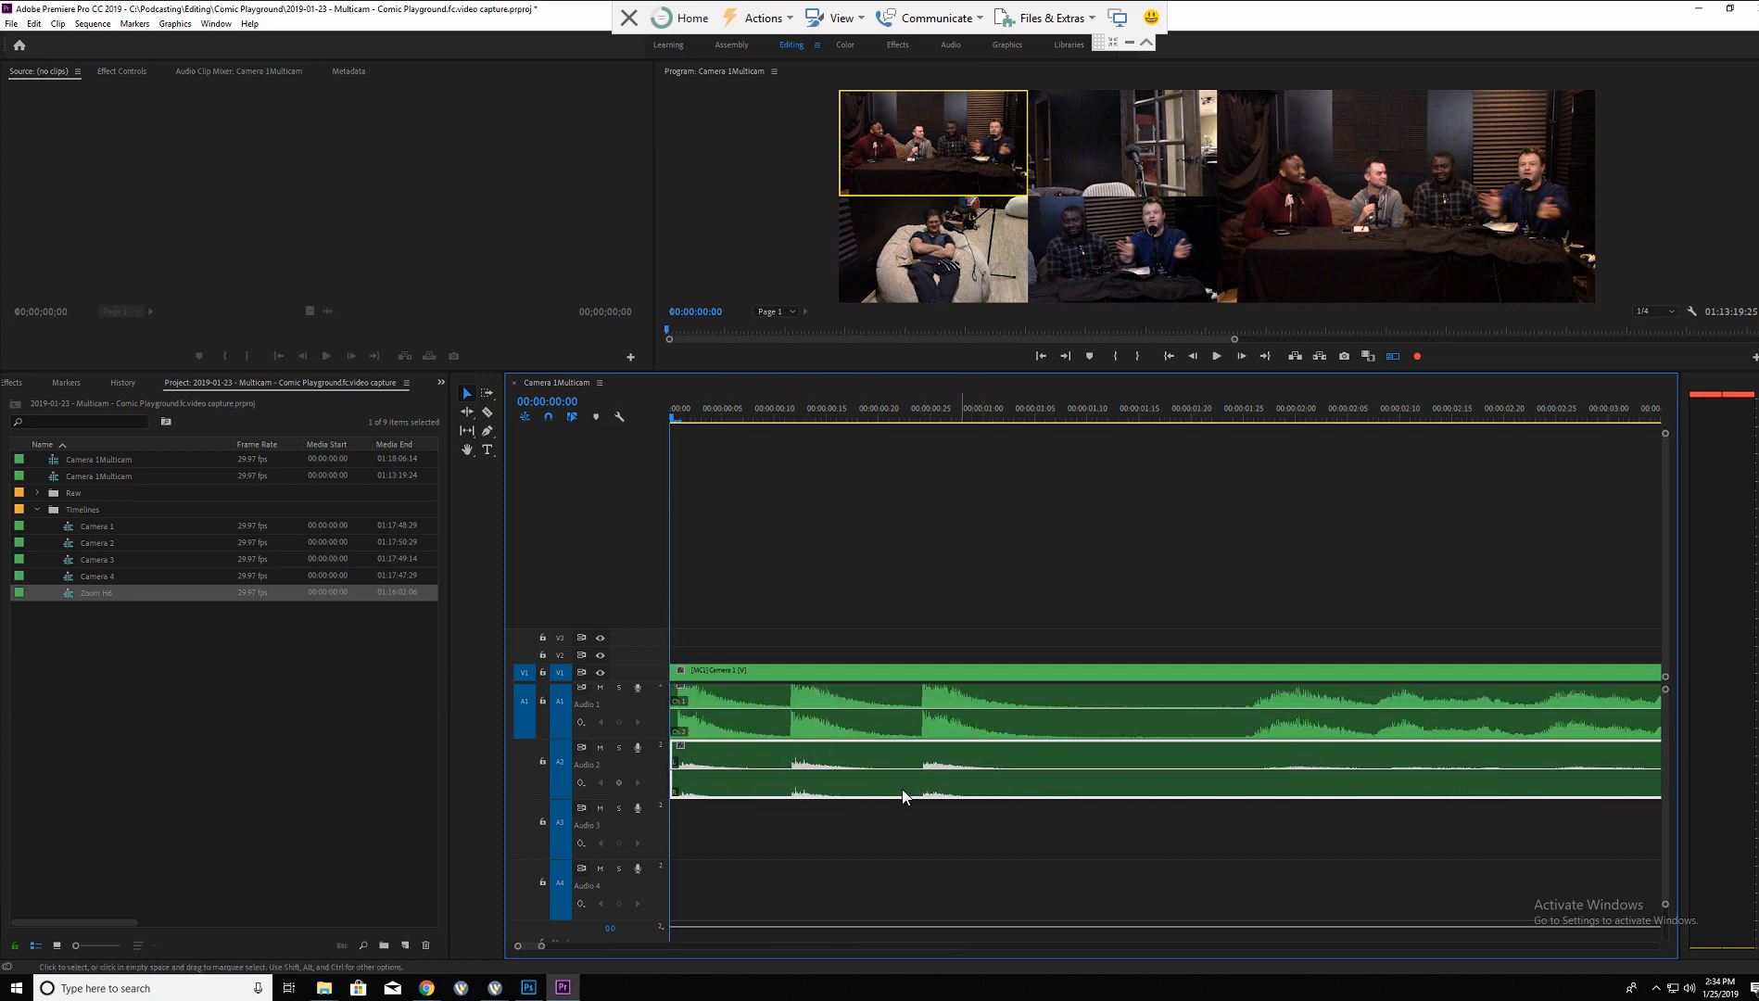
key(equal)
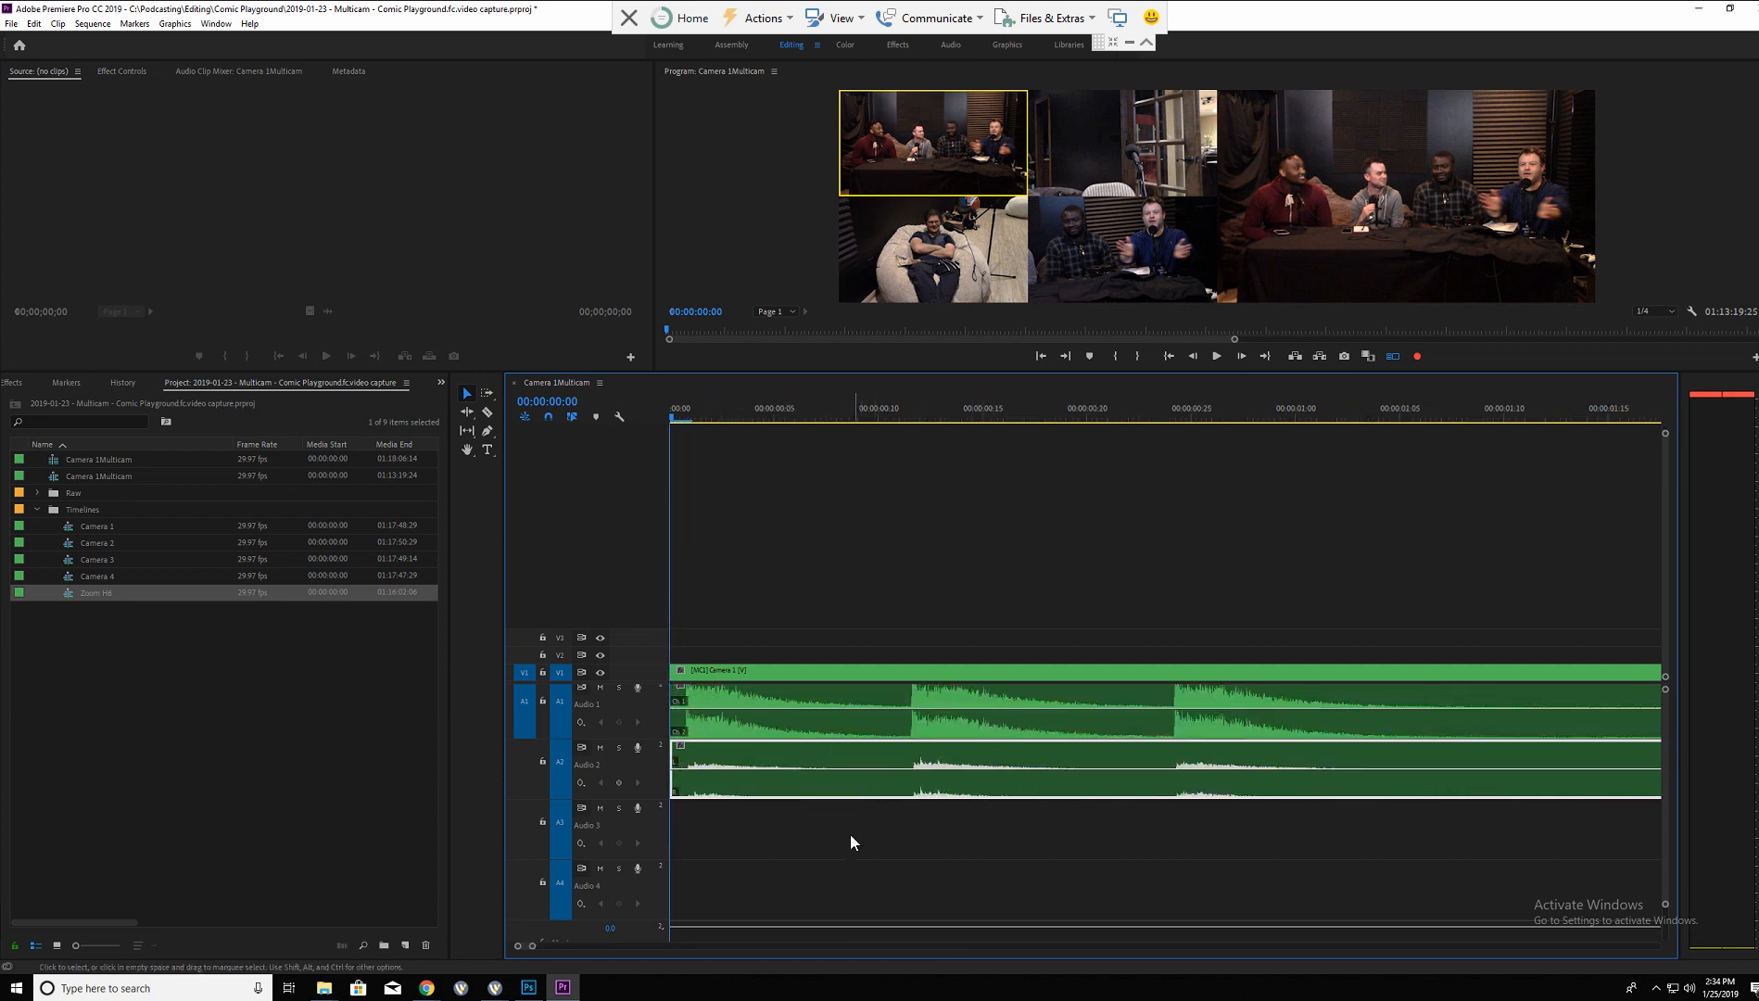
key(minus)
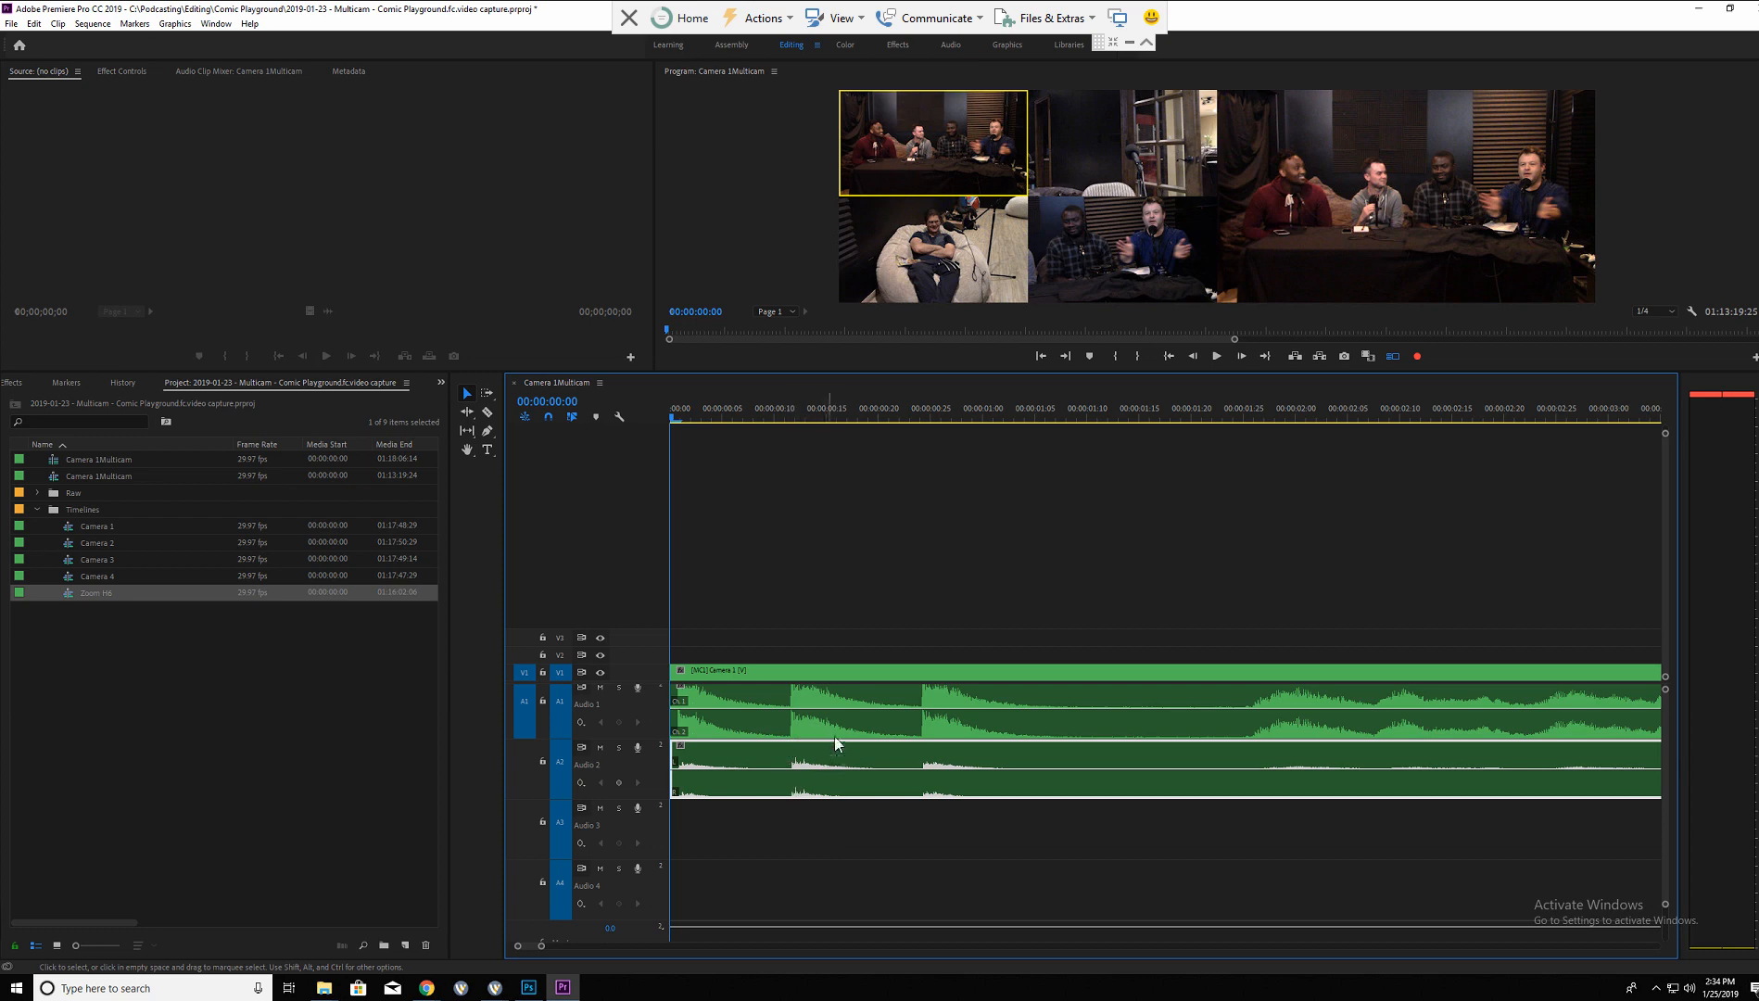
drag(715, 412, 800, 413)
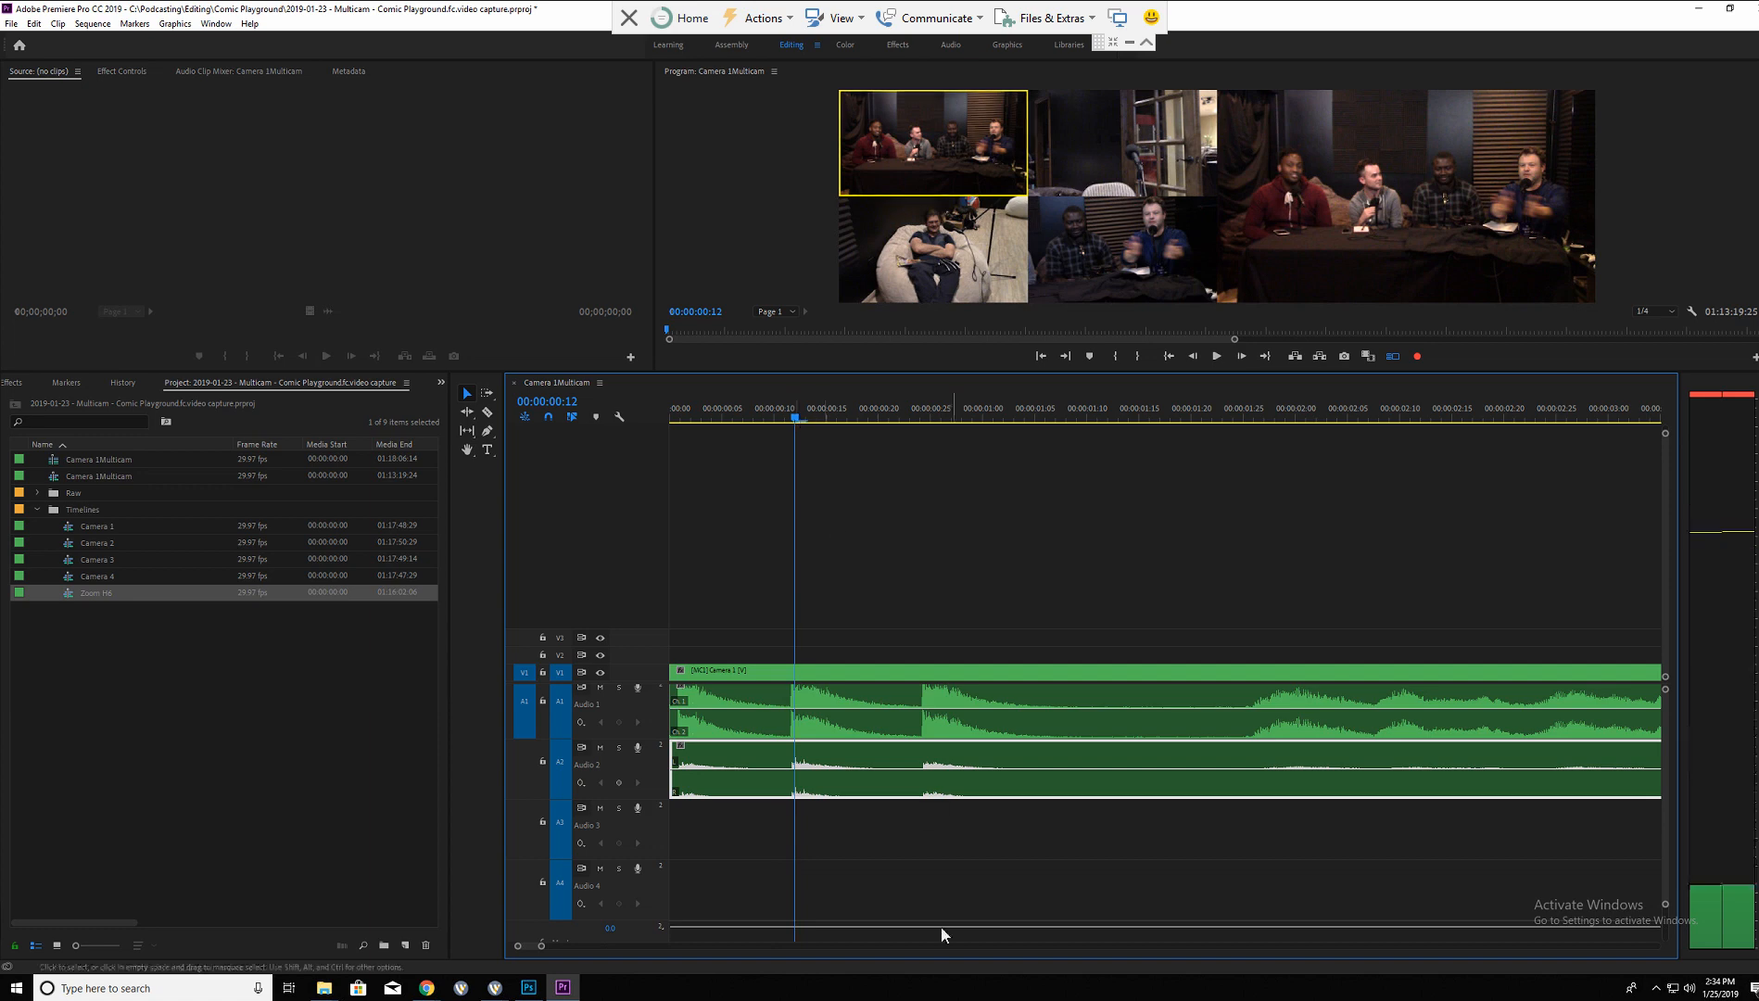
Examine the alignment of the A1 and A2 waveforms further into the sequence, around 00:21:50:22.
key(minus)
key(minus)
key(minus)
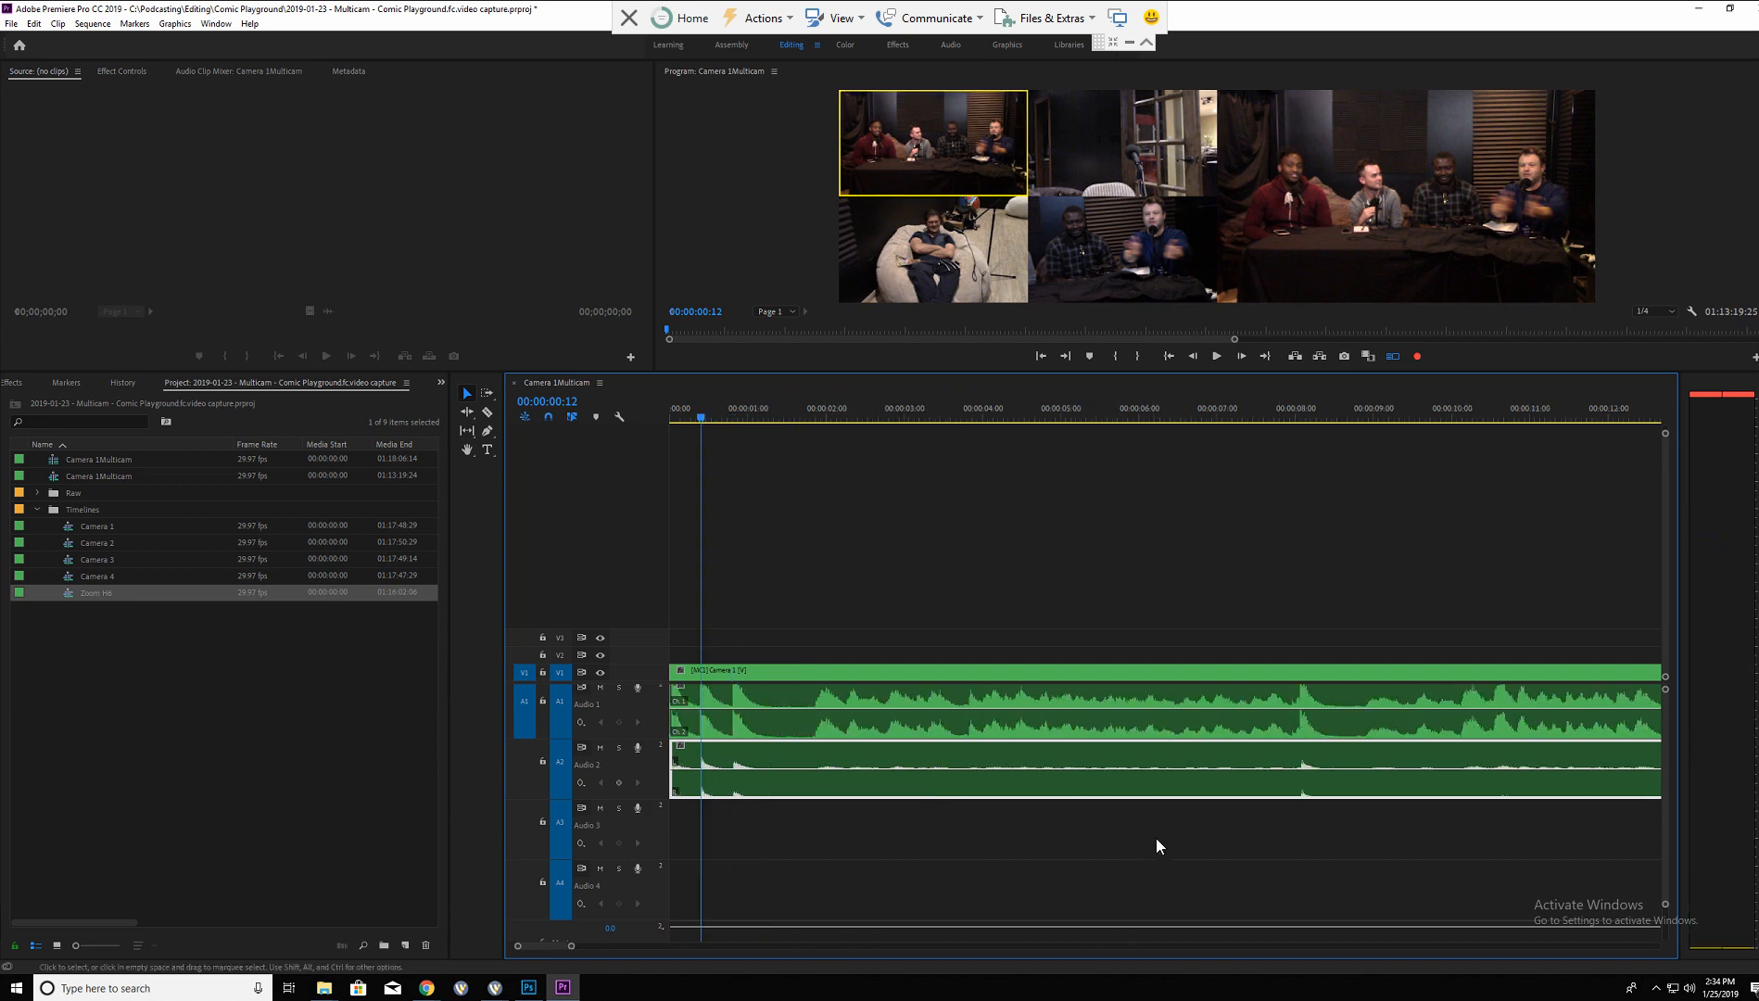
key(minus)
key(minus)
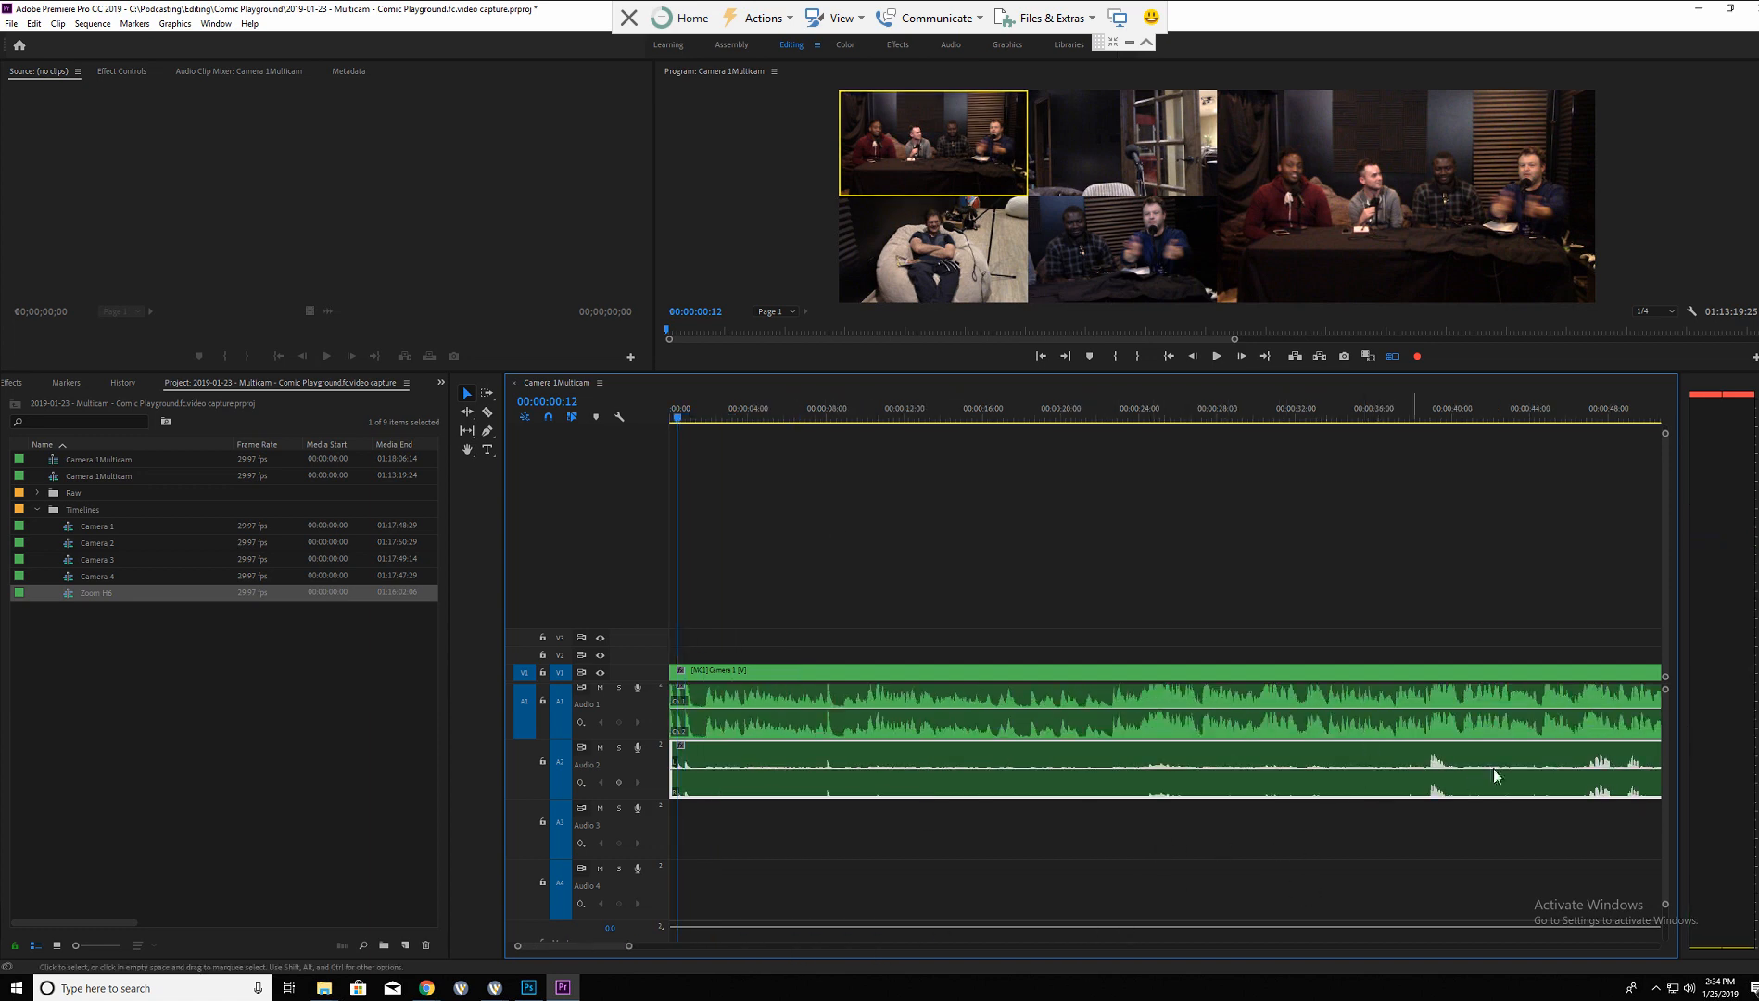
key(minus)
key(minus)
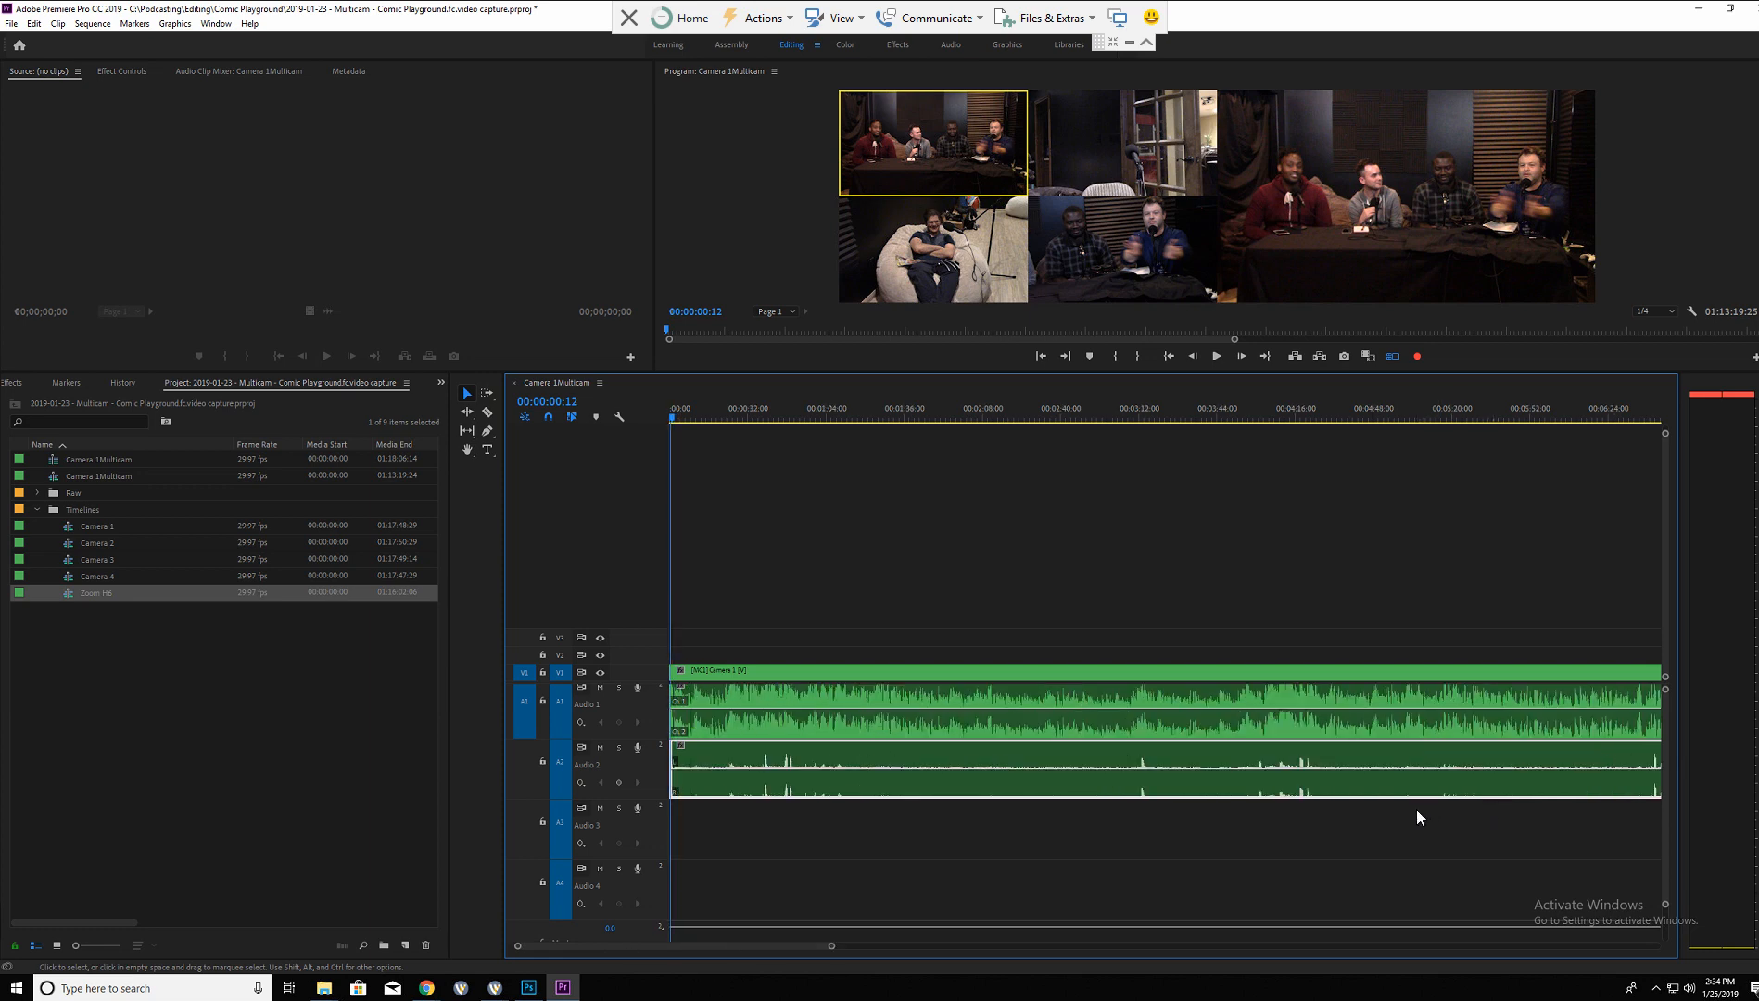
key(minus)
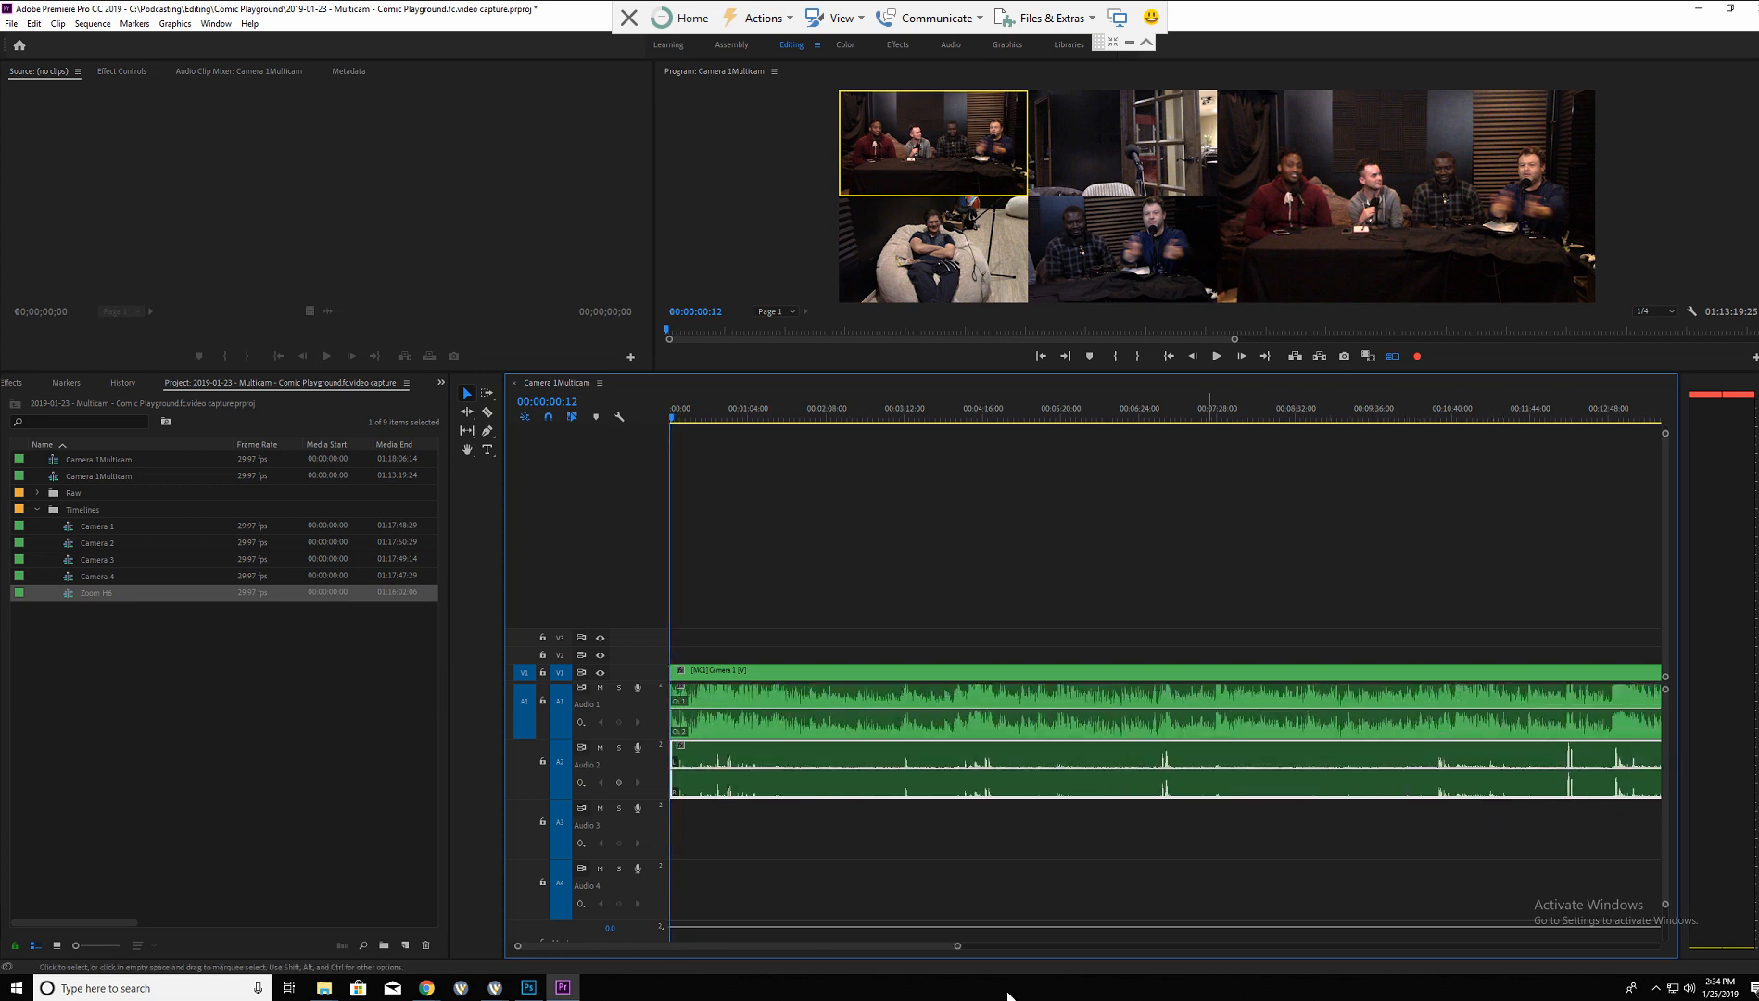
drag(941, 942, 1027, 945)
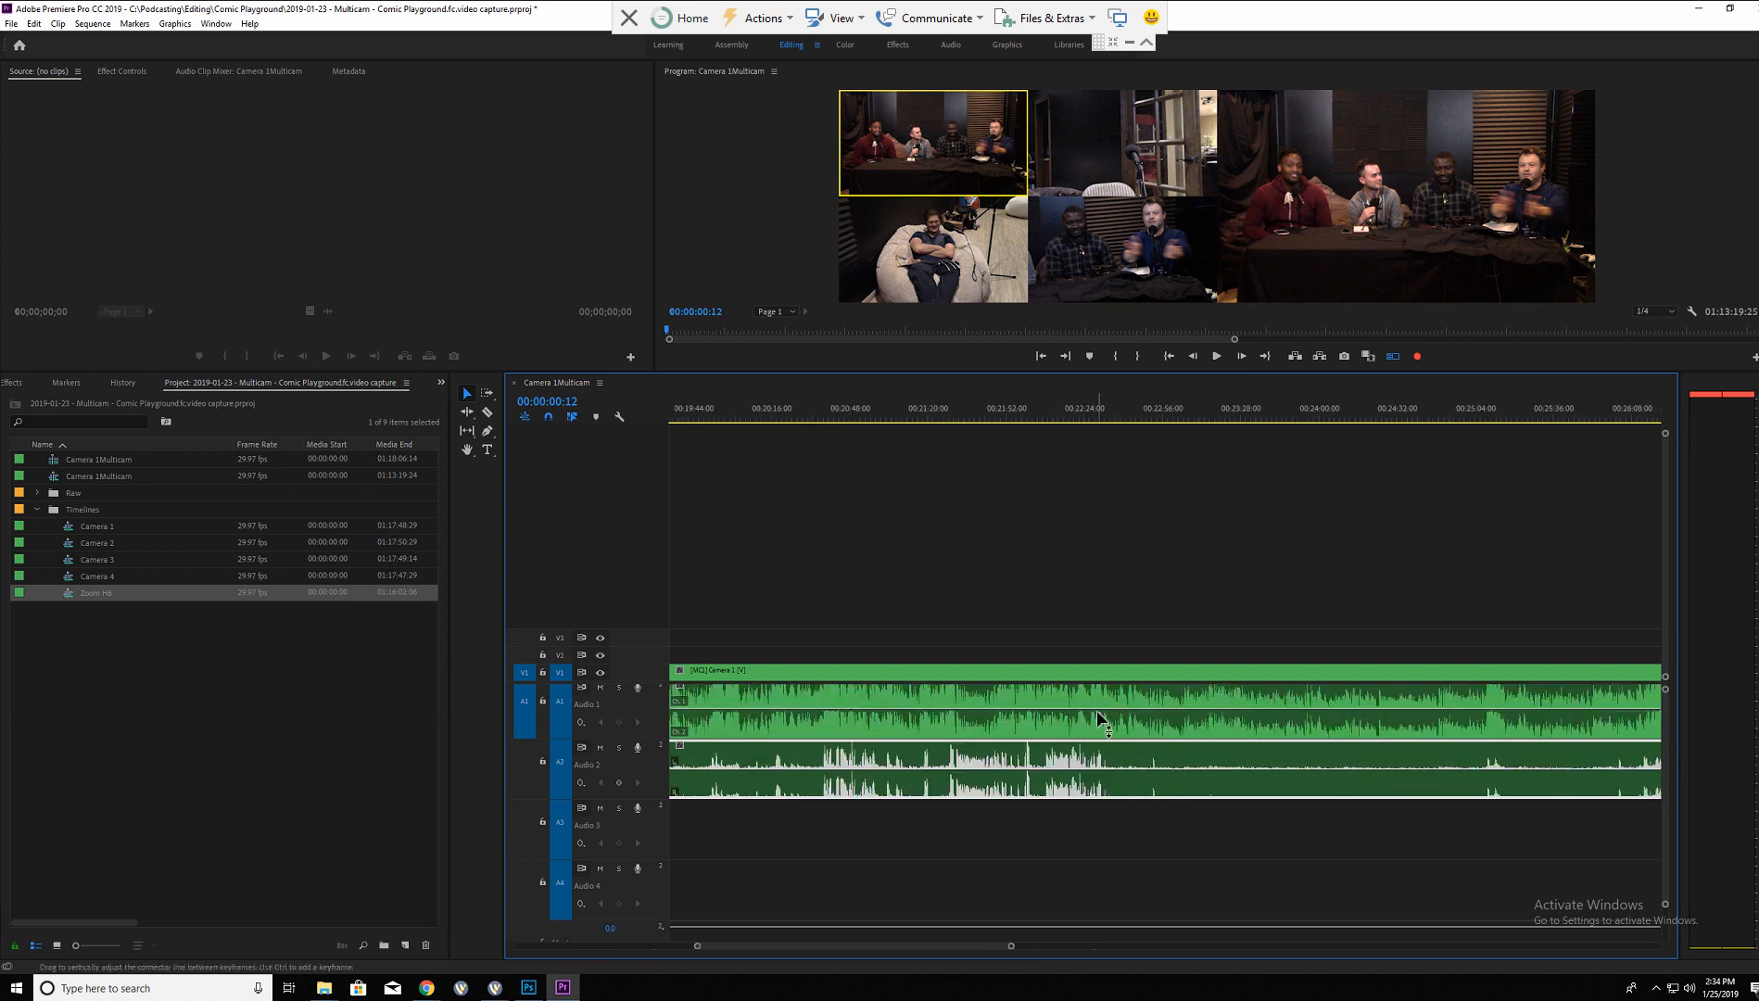
click(1005, 412)
key(equal)
key(equal)
key(equal)
key(equal)
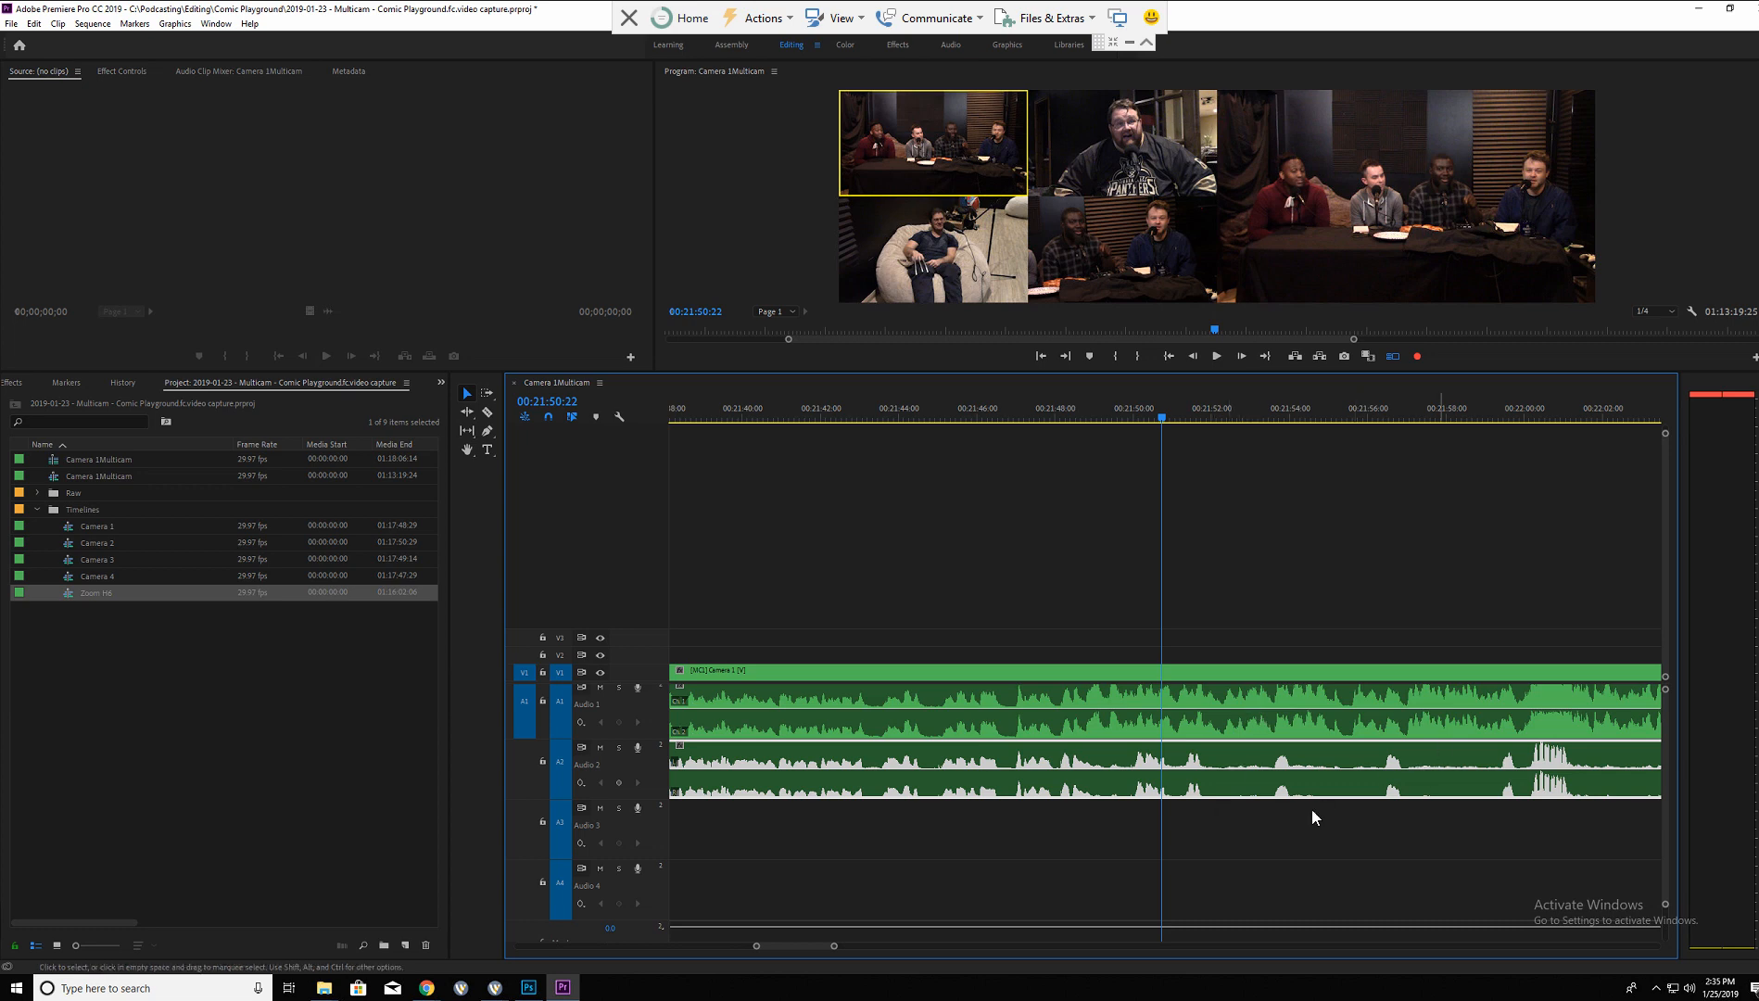
Mute A1 and play the sequence from the start to hear the Zoom H6 audio alone.
key(backslash)
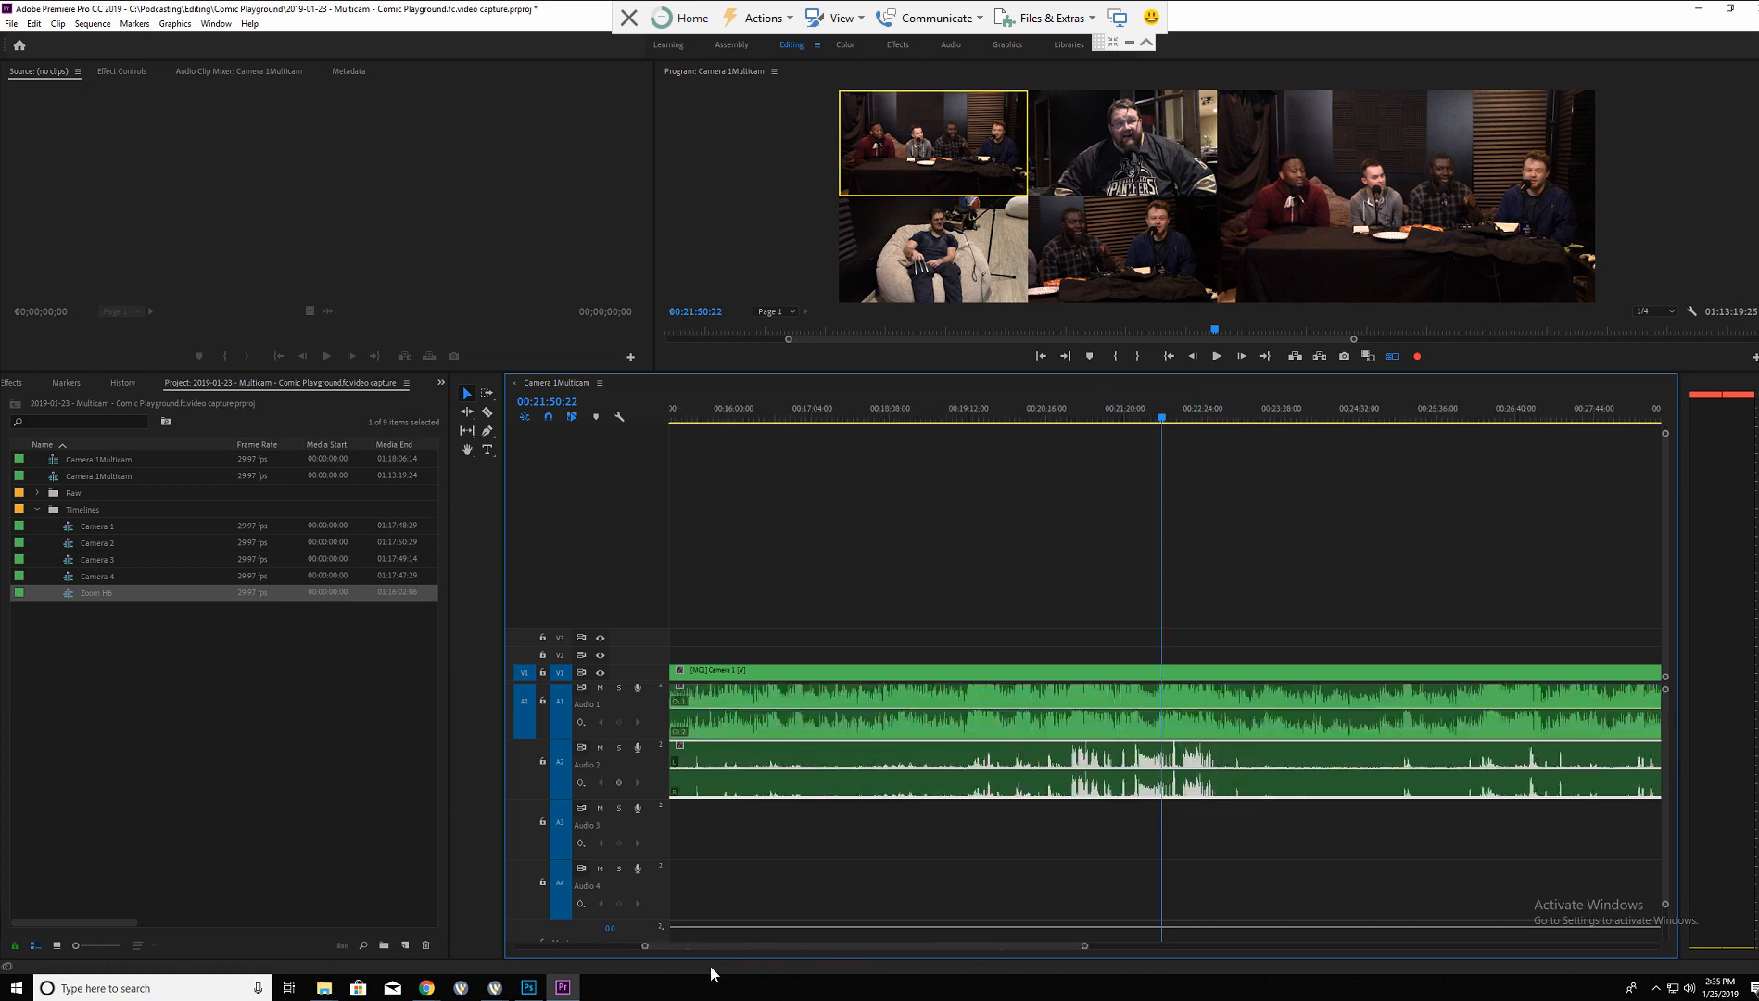
drag(759, 420, 670, 411)
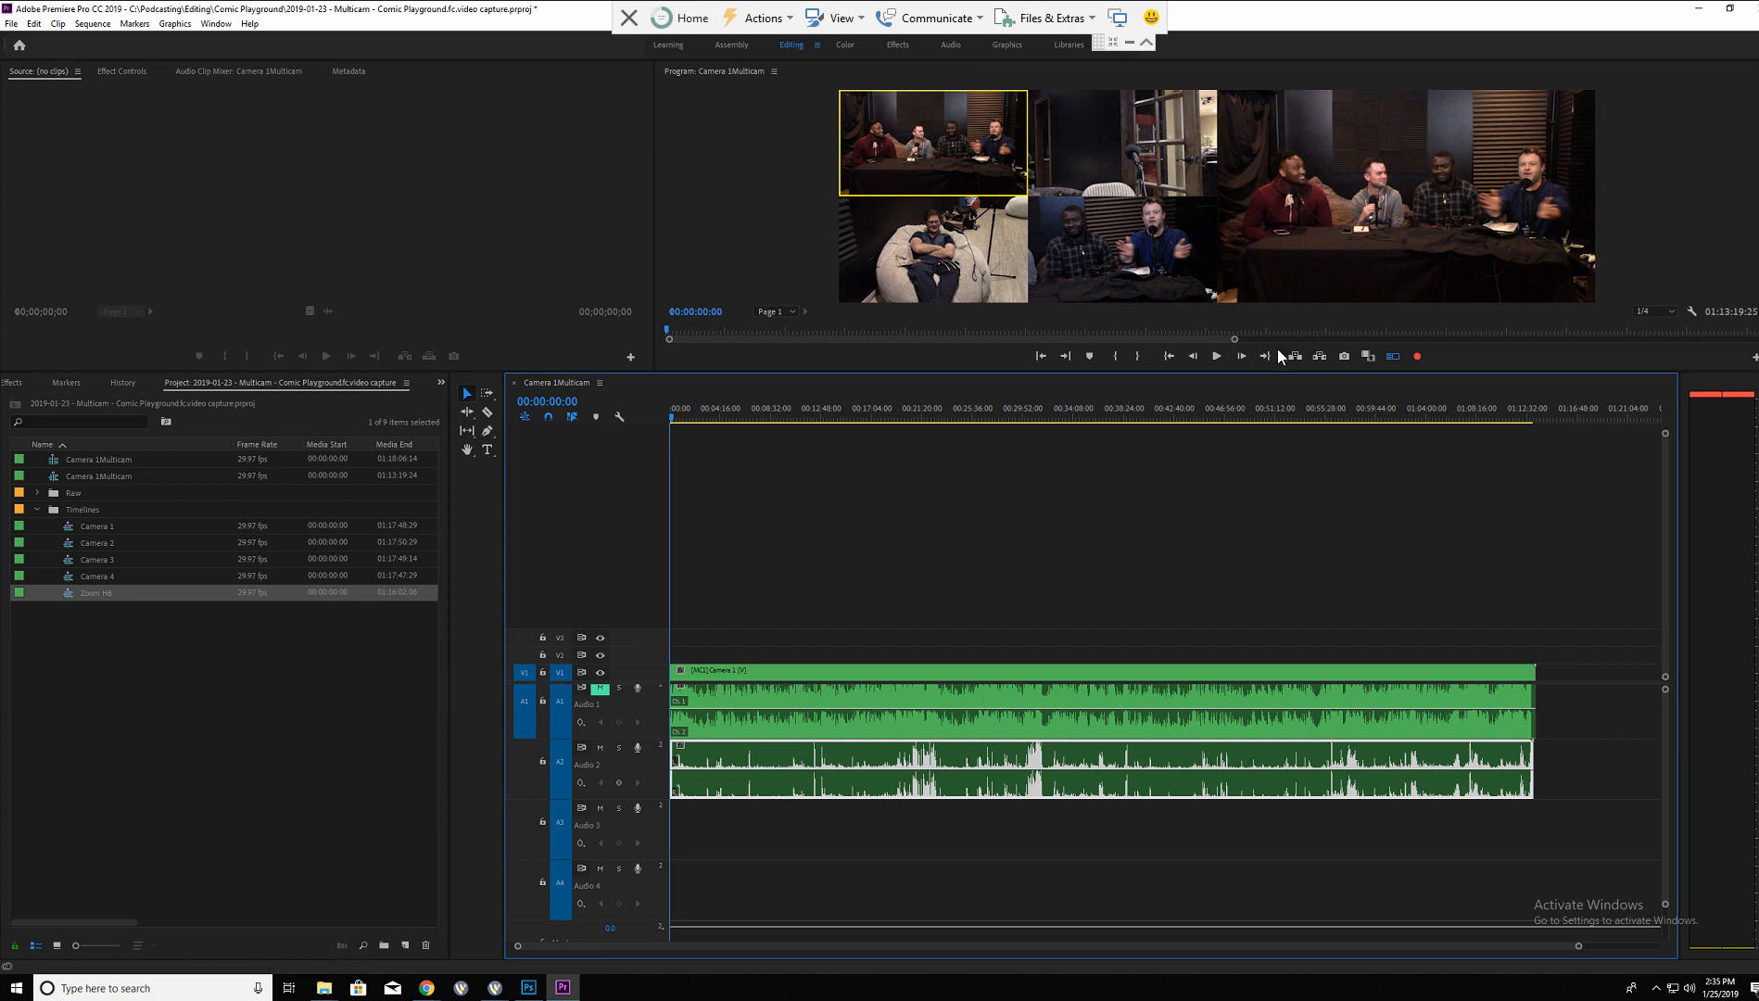
click(1215, 357)
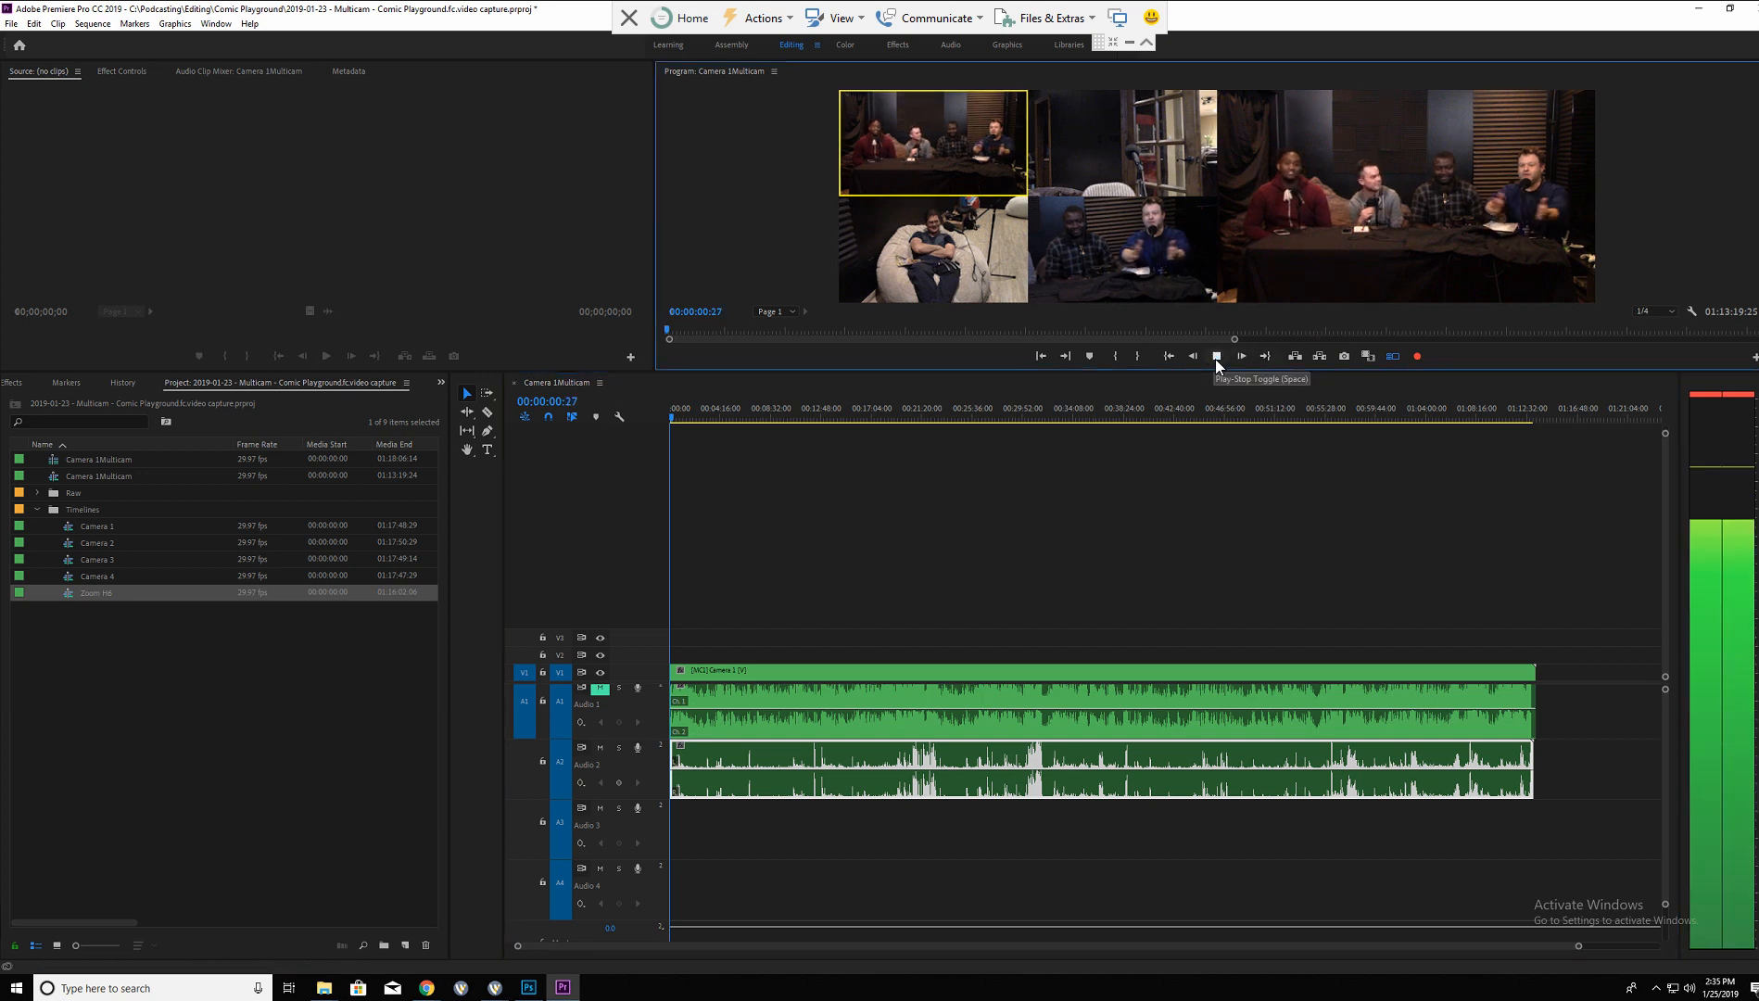
click(1216, 359)
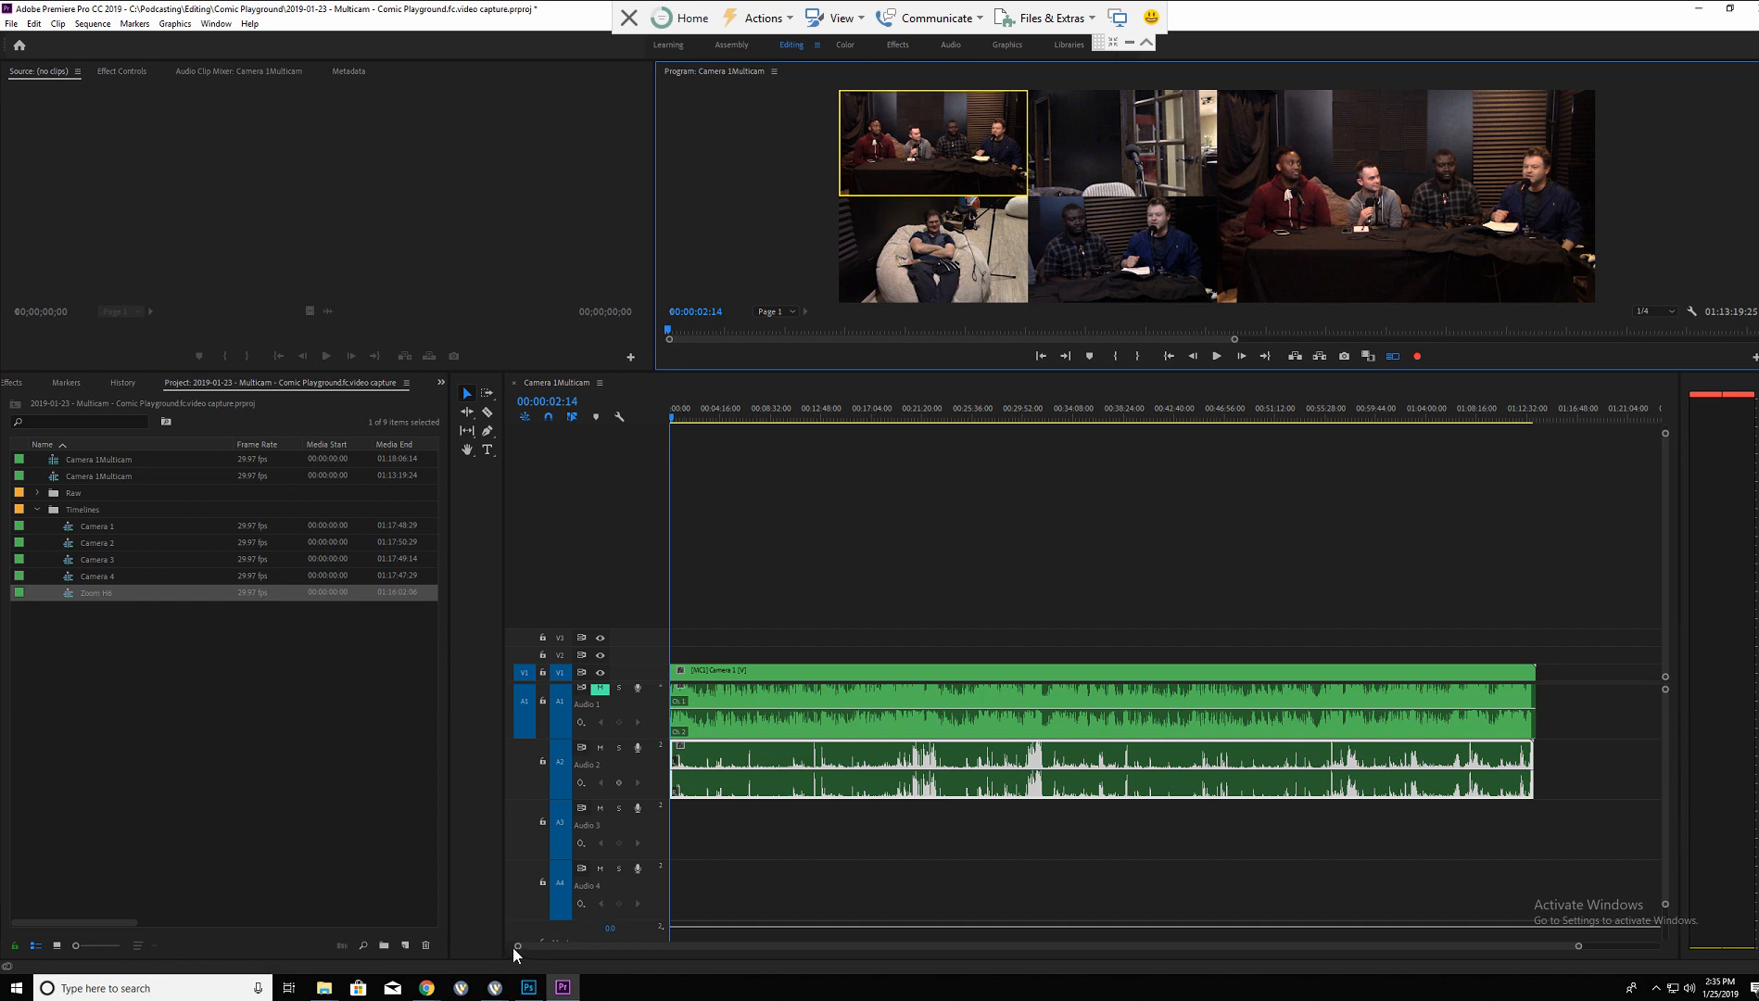
drag(516, 946, 709, 951)
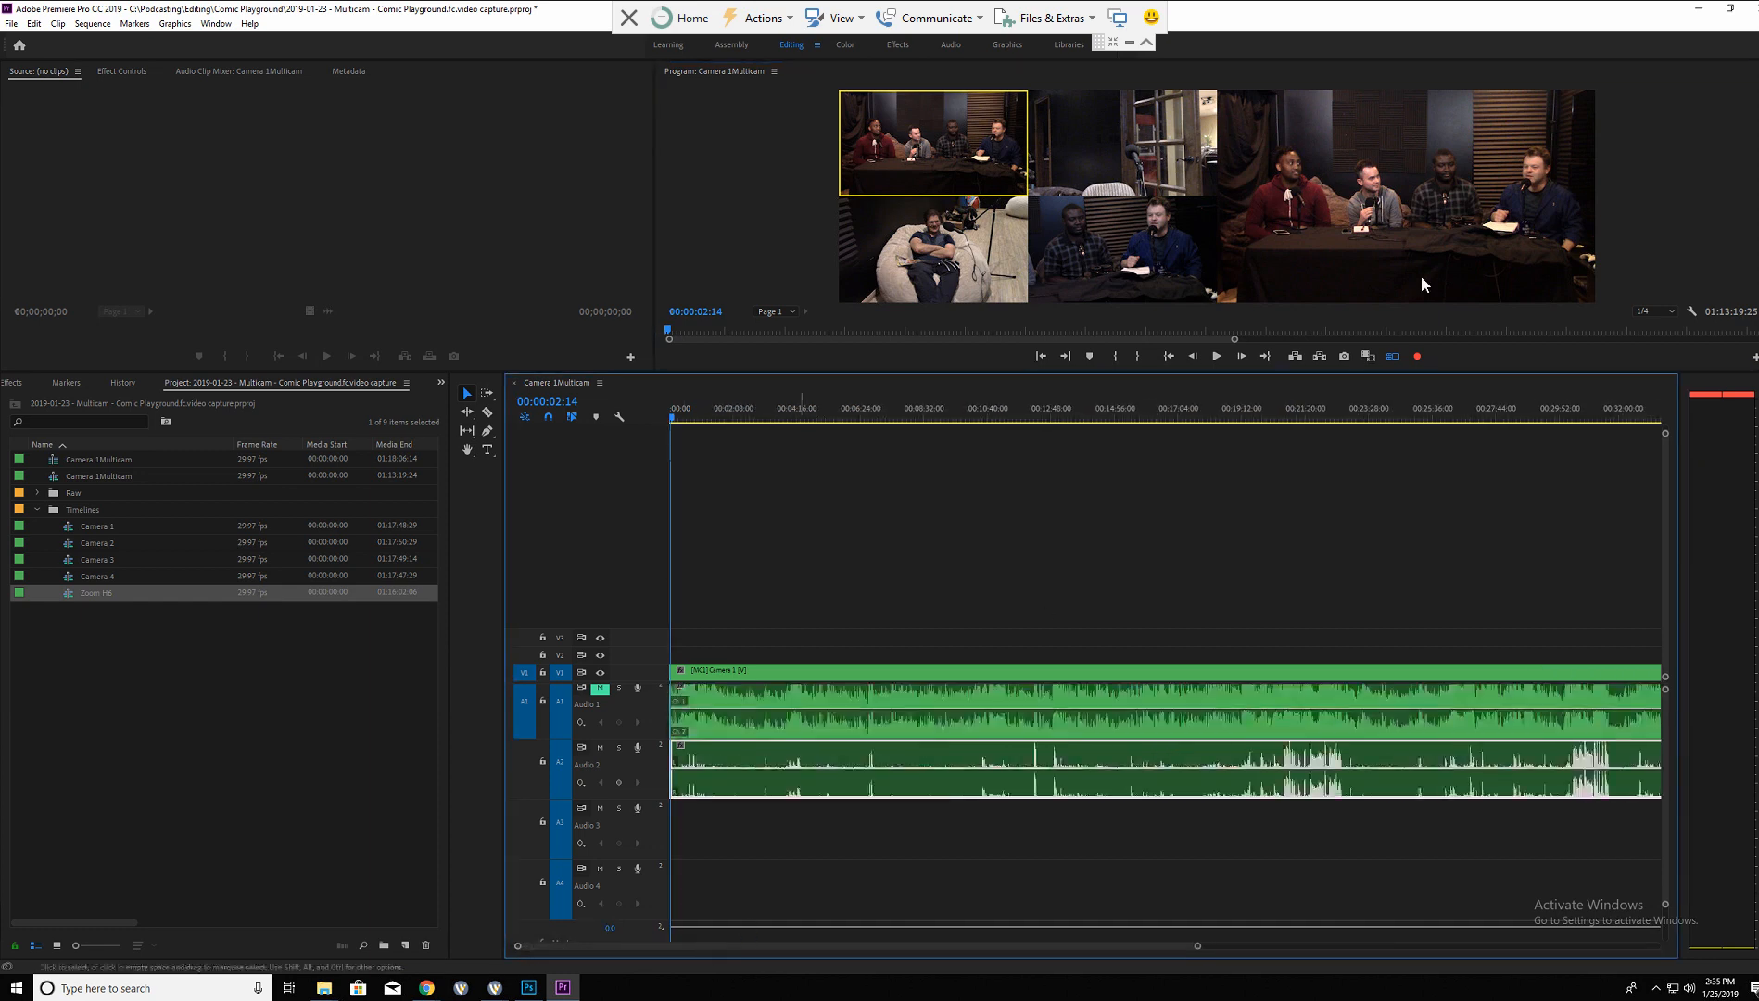
click(1217, 356)
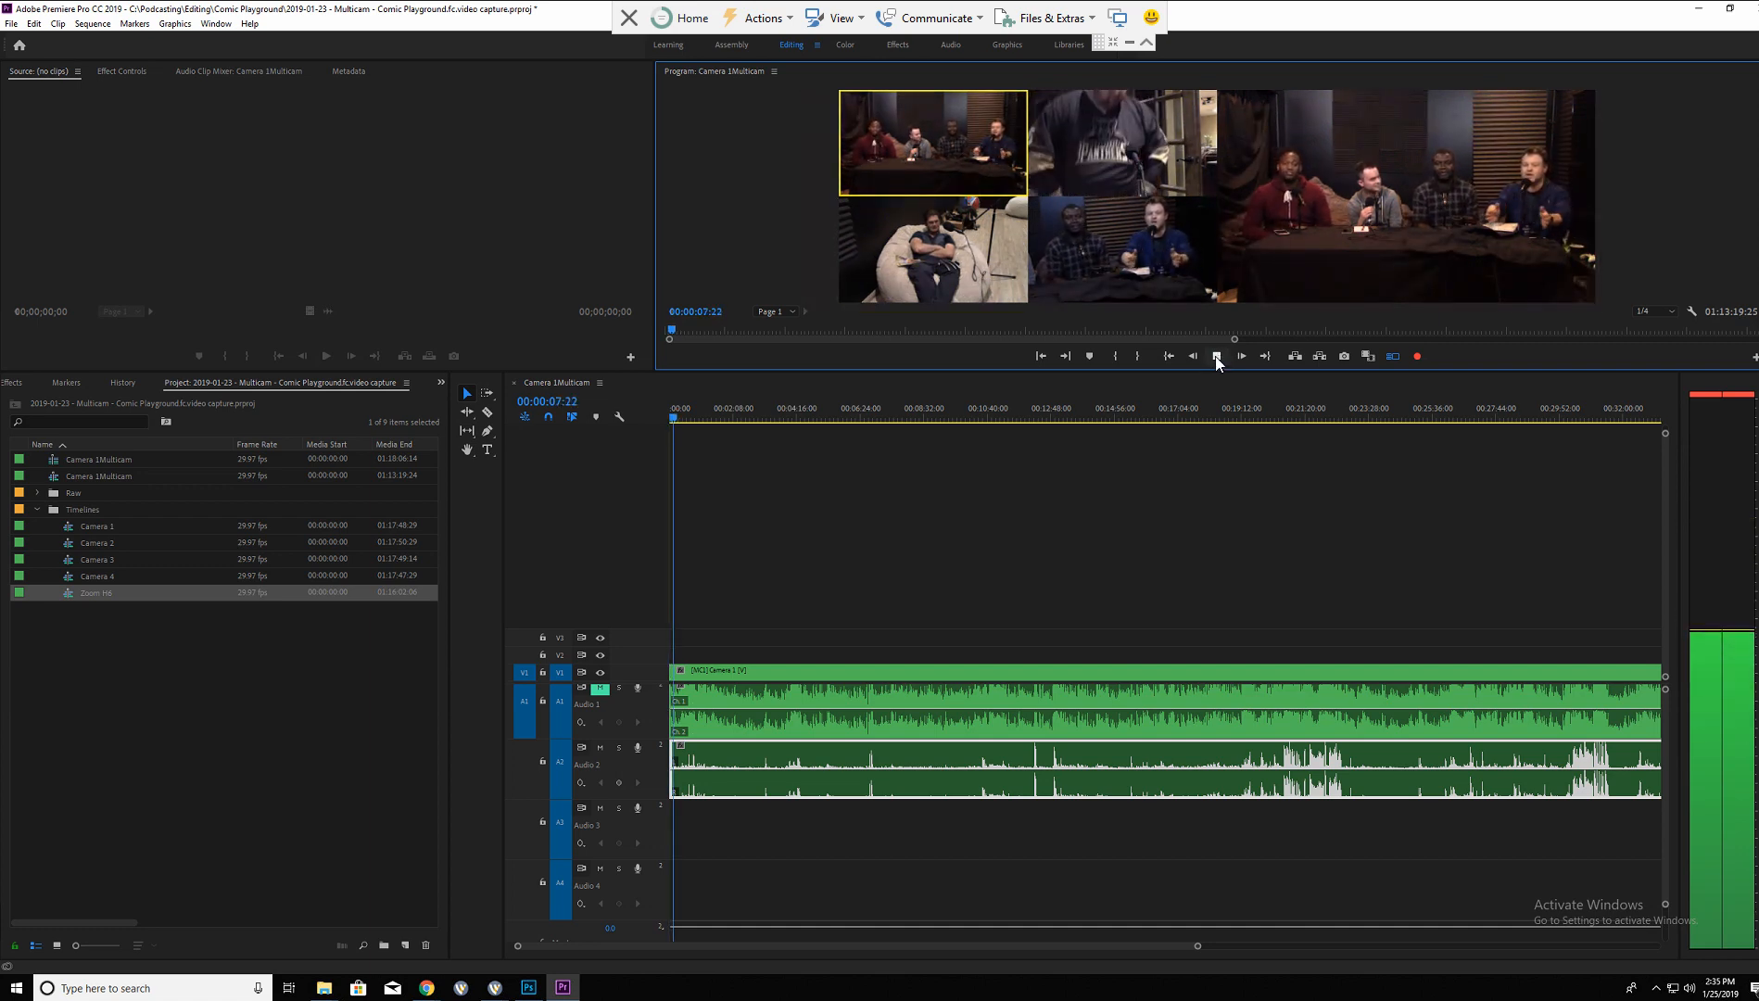
click(1216, 357)
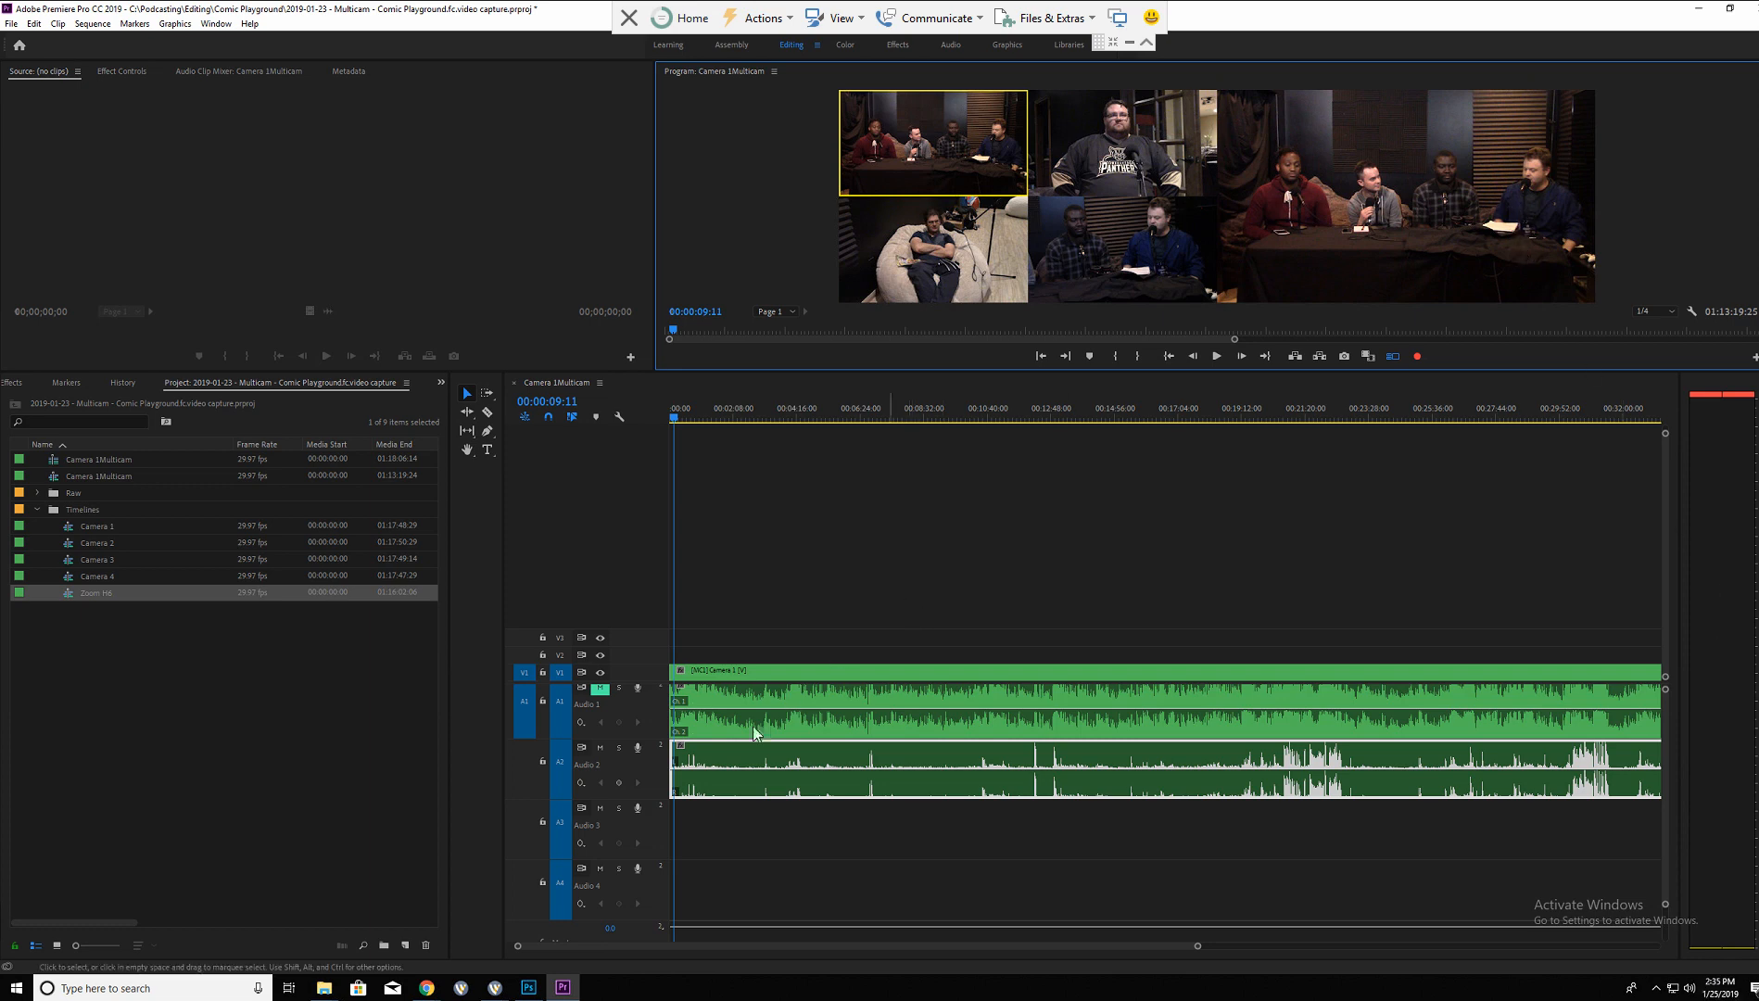
Unmute A1 and play the camera and Zoom H6 audio together from 00:00:09:11.
click(604, 697)
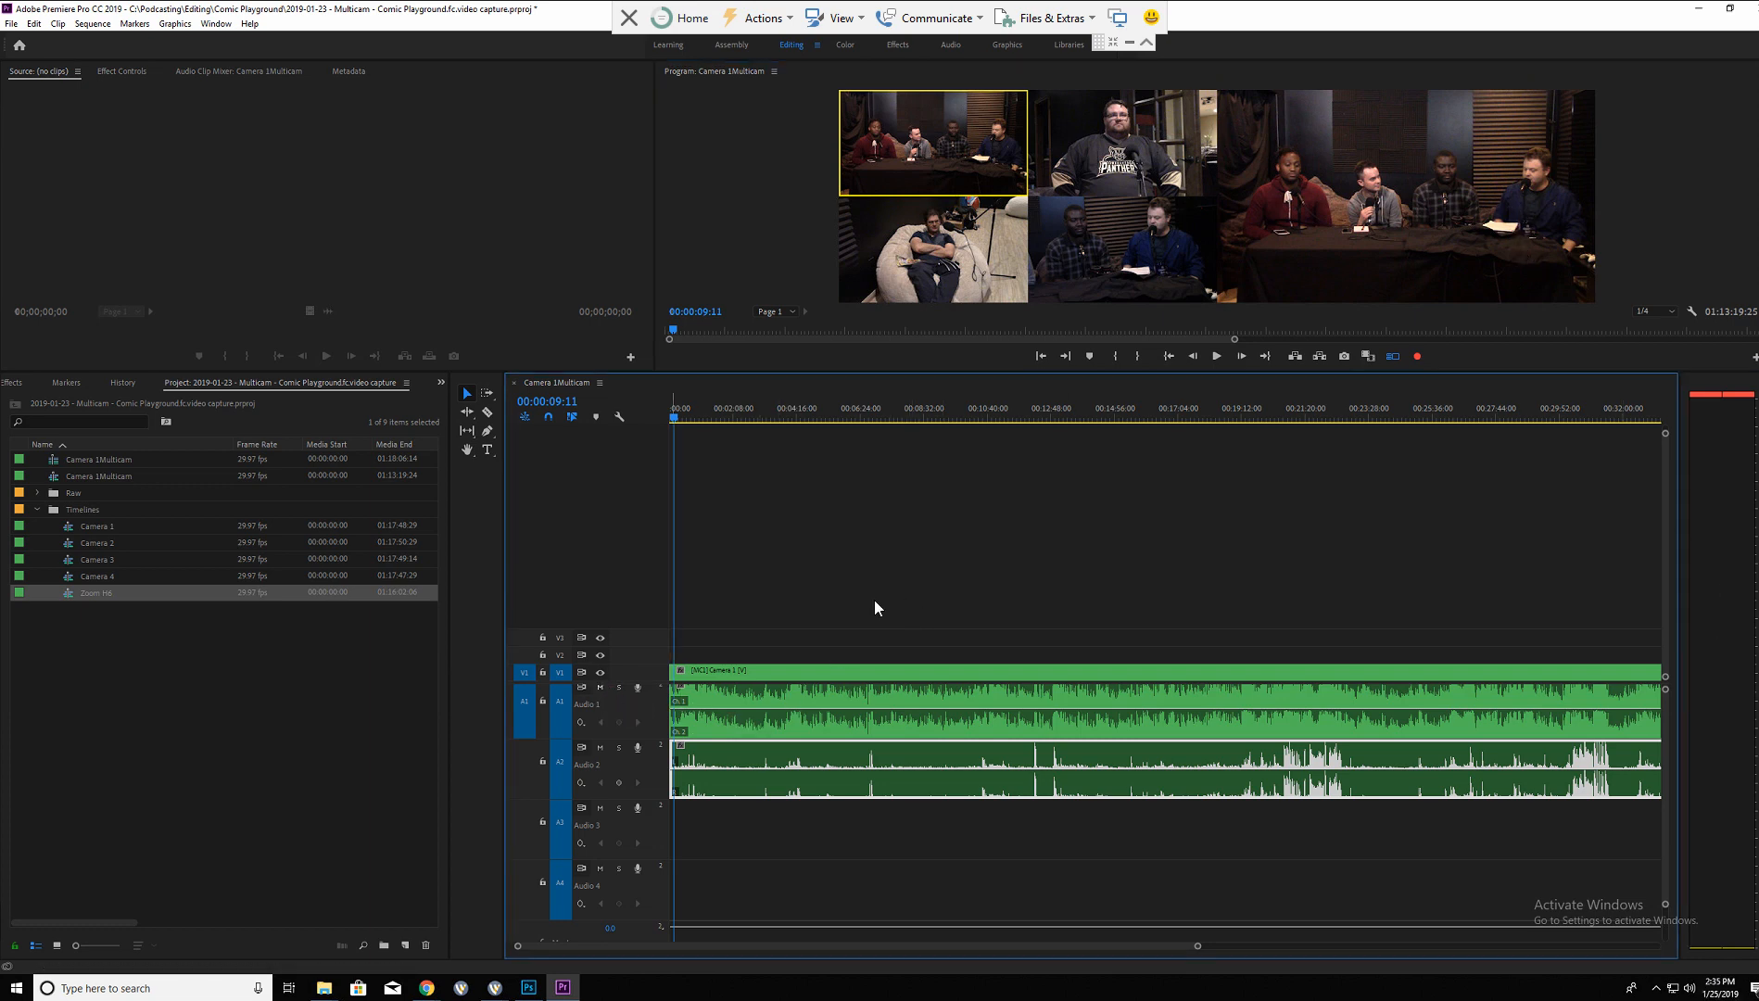
click(1216, 355)
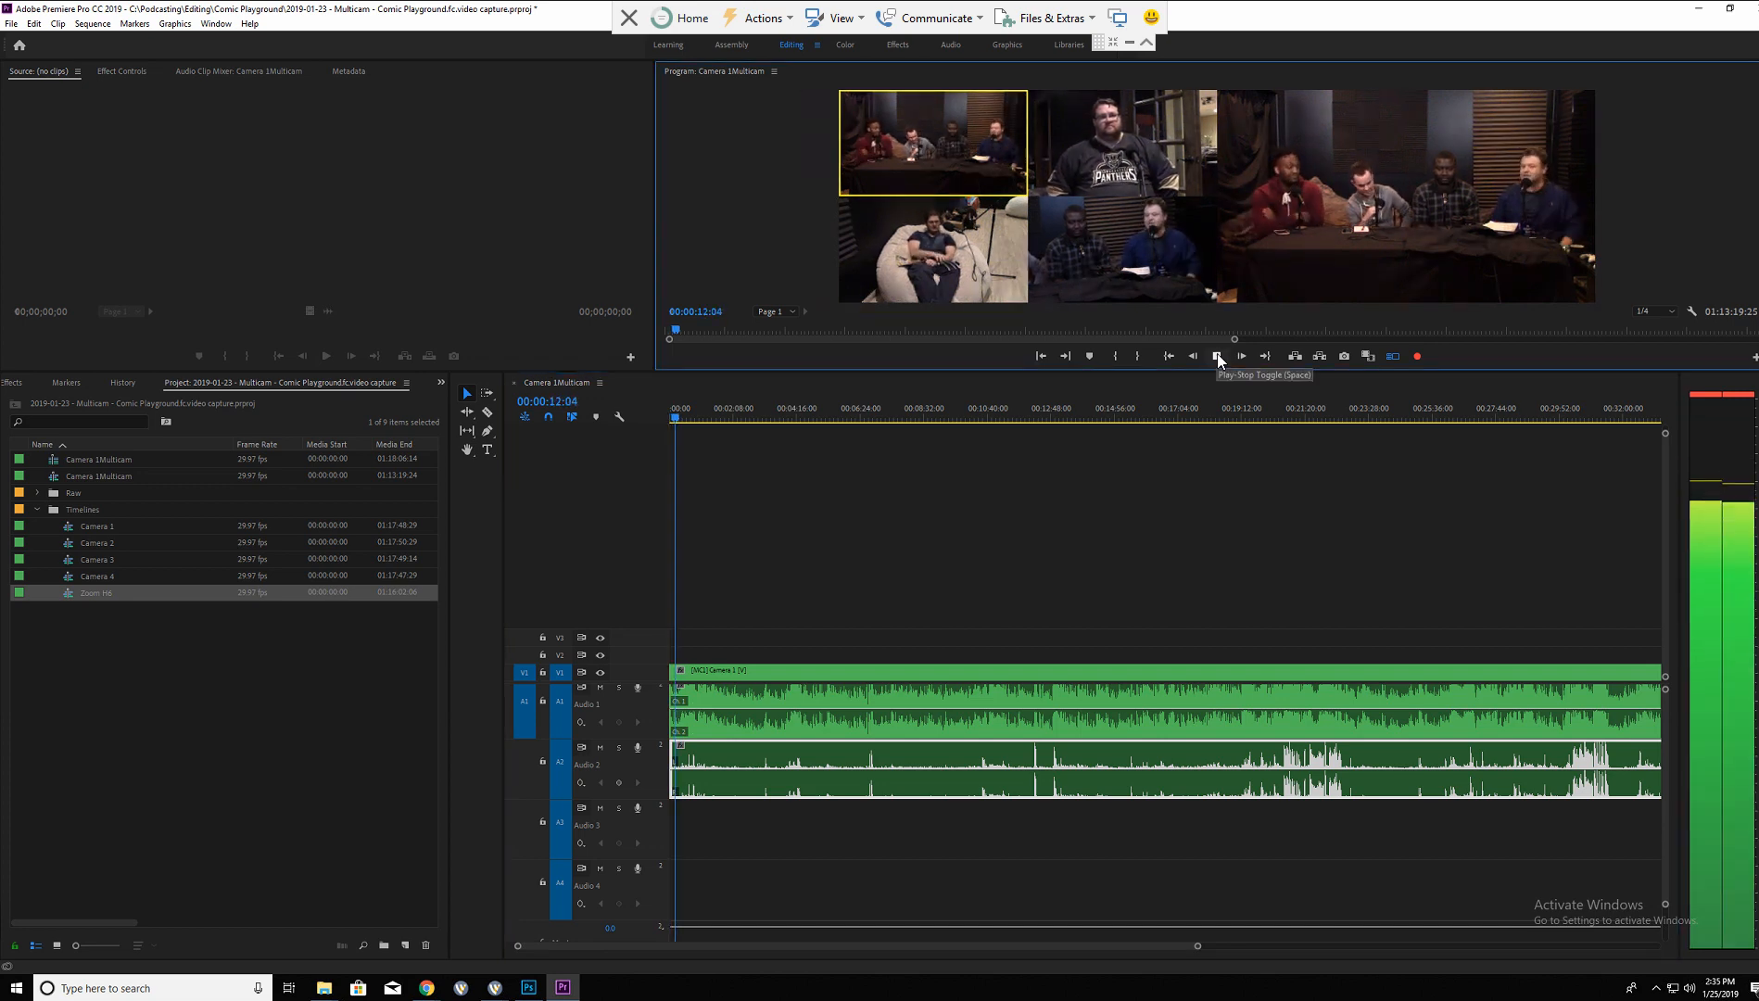
click(1216, 355)
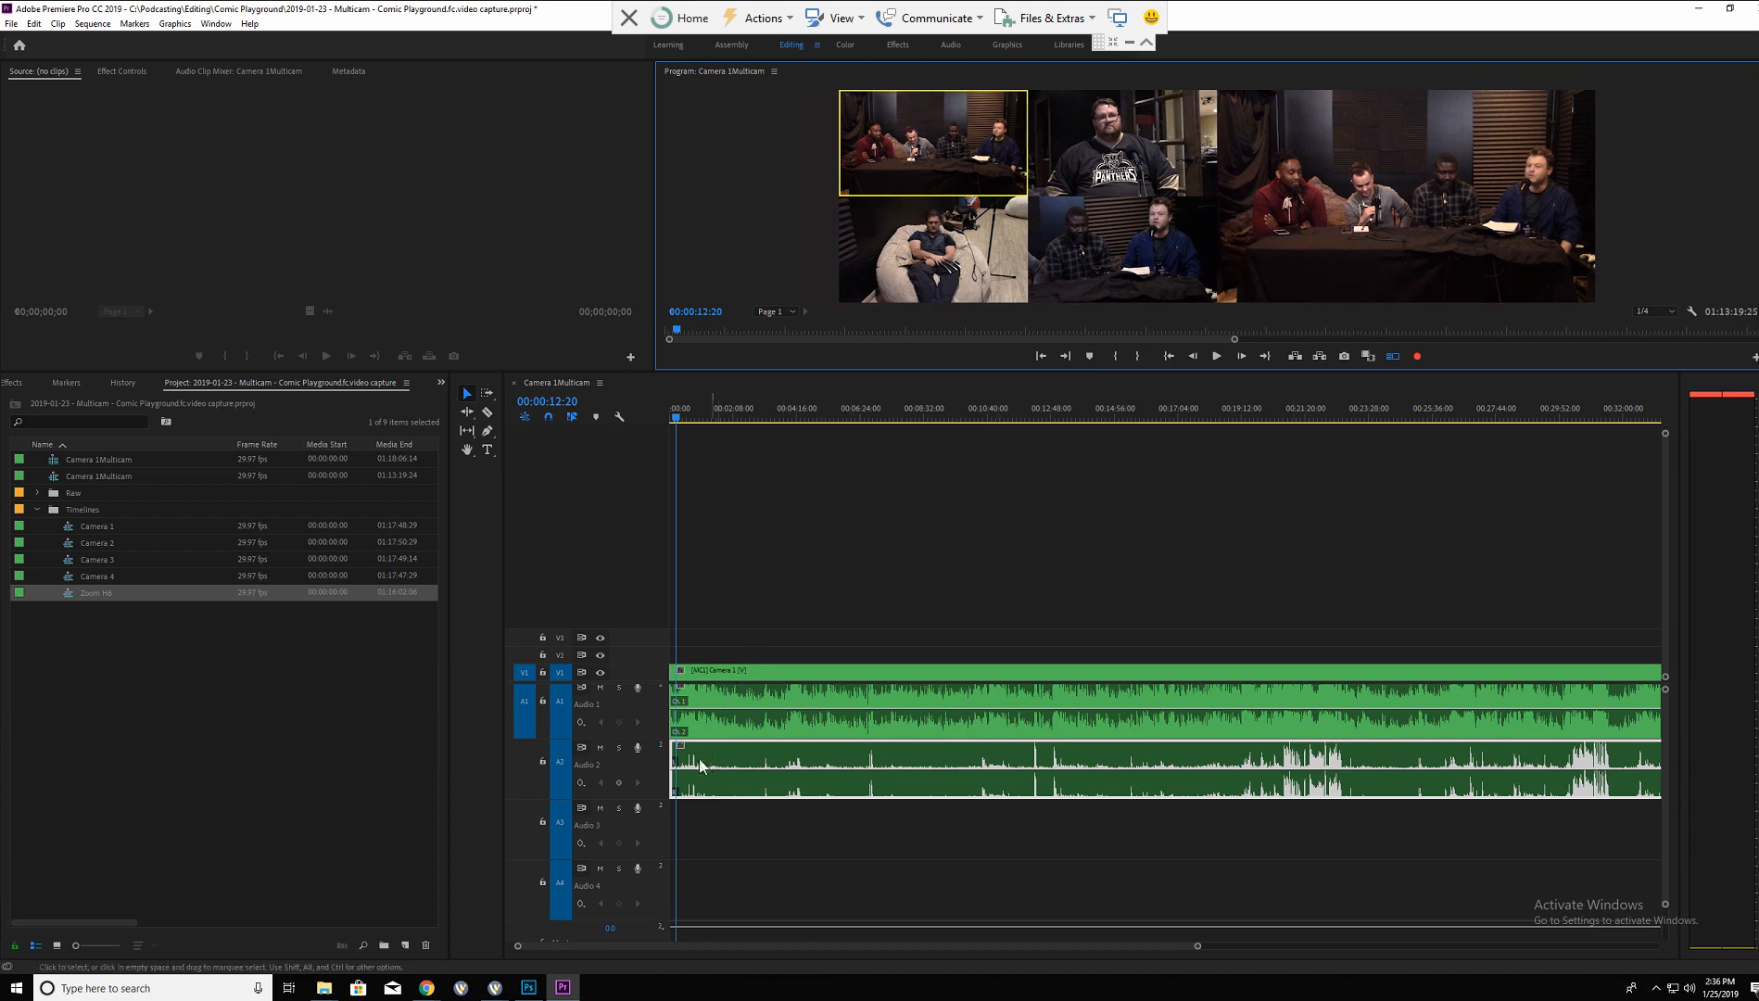
Select the Zoom H6 clip on A2 and check playback at 00:02:26:29.
click(708, 699)
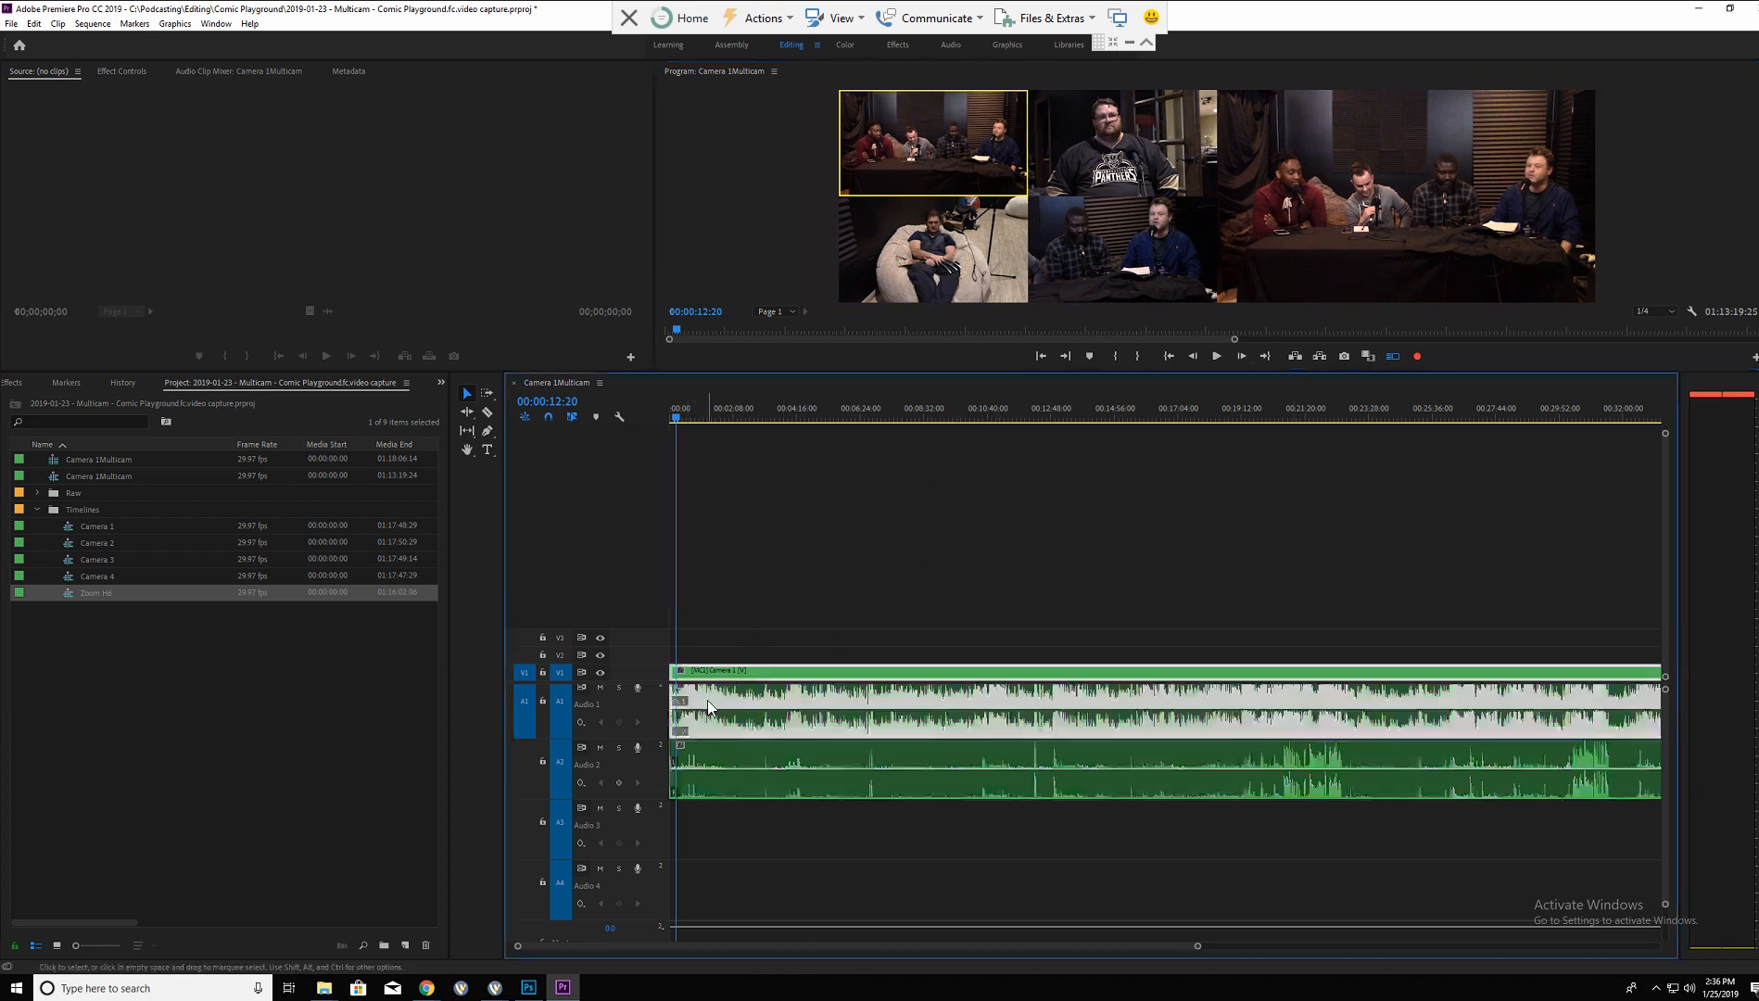
click(697, 764)
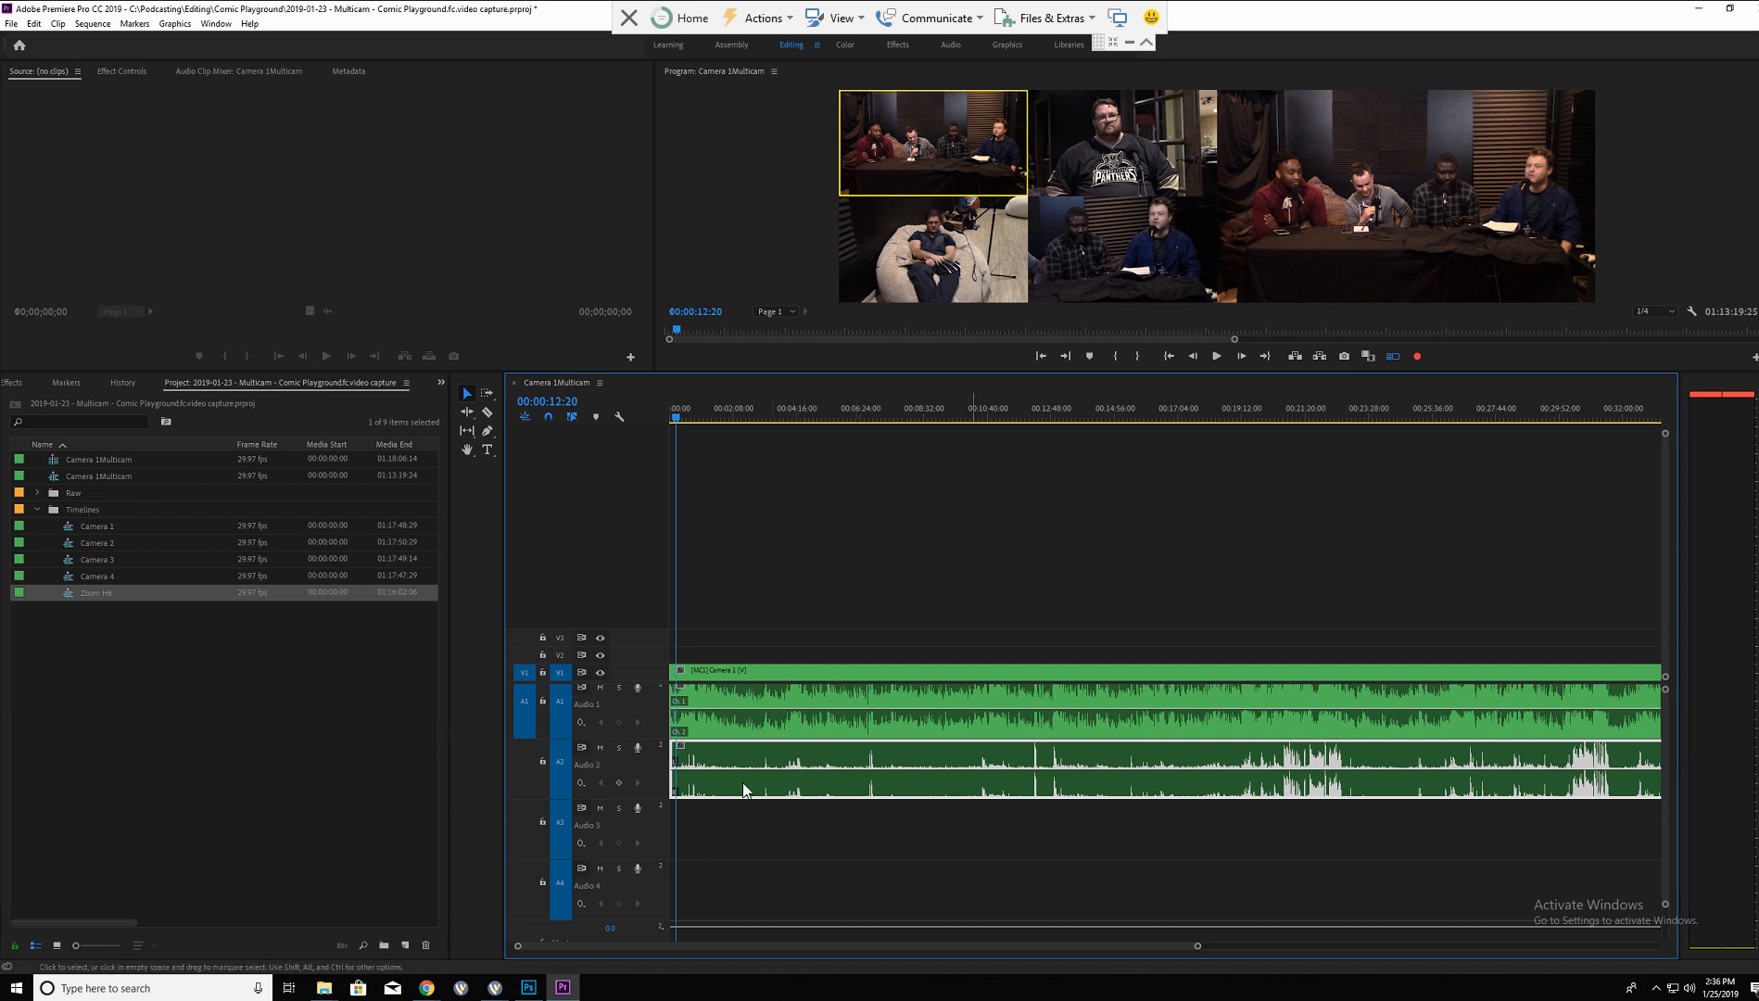
click(742, 416)
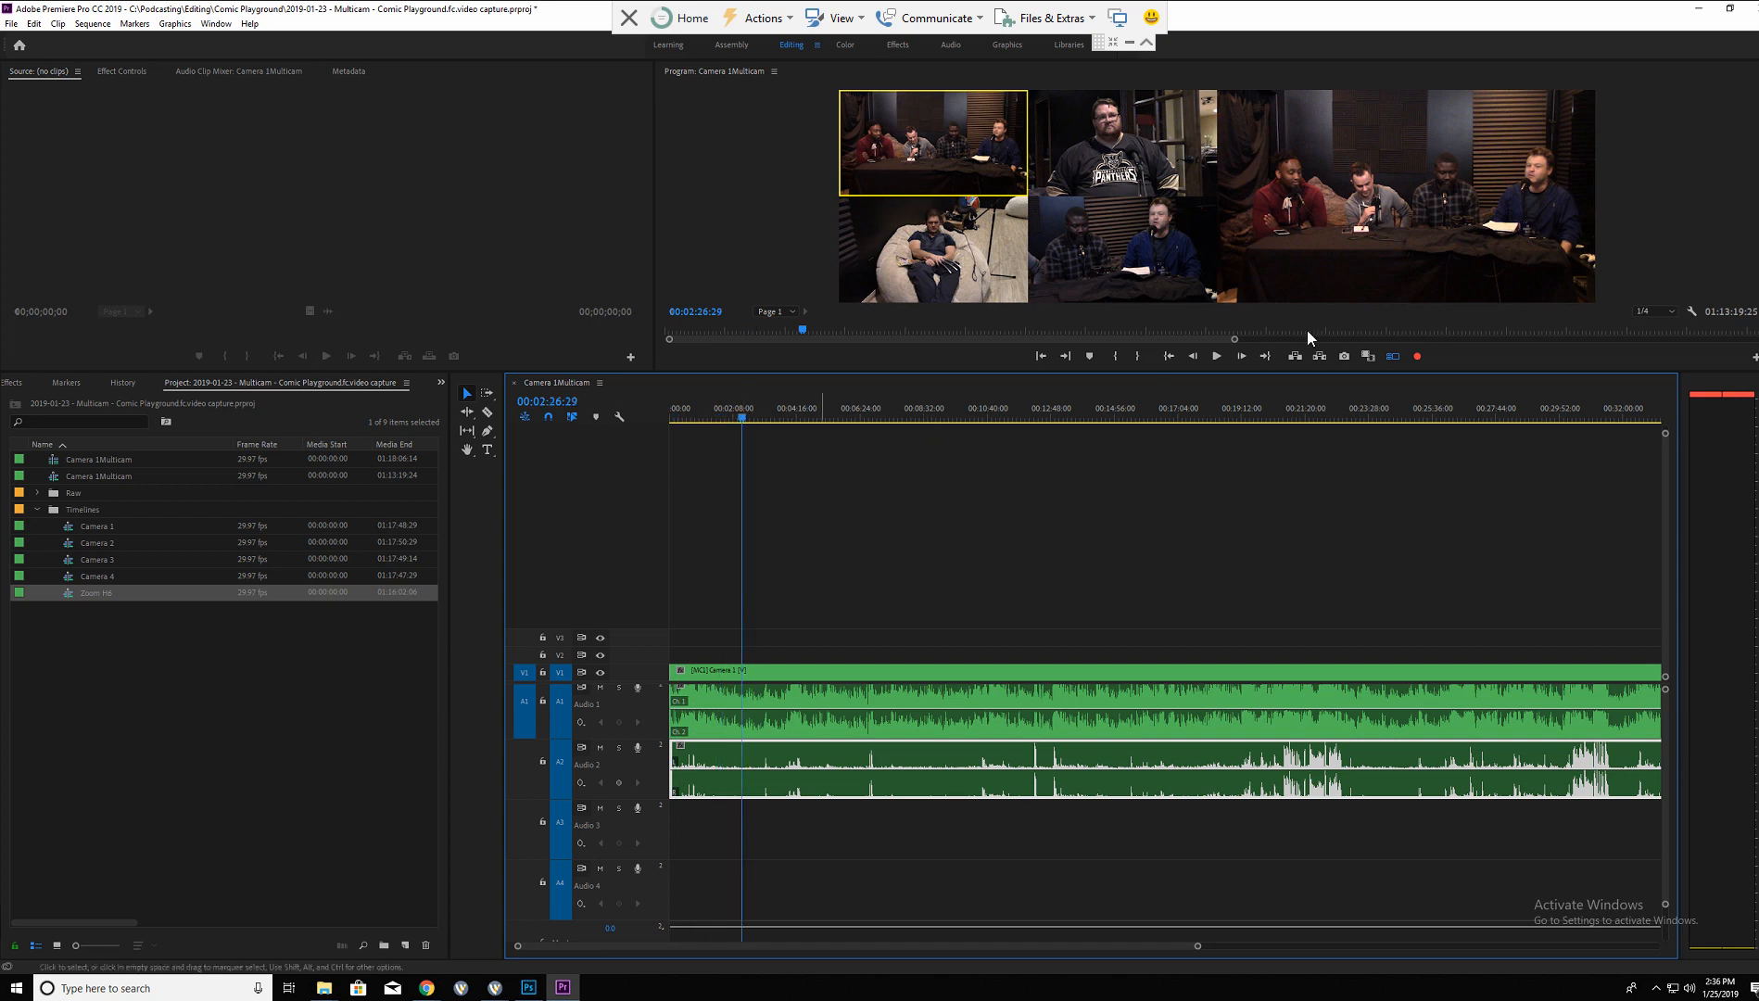
click(1215, 355)
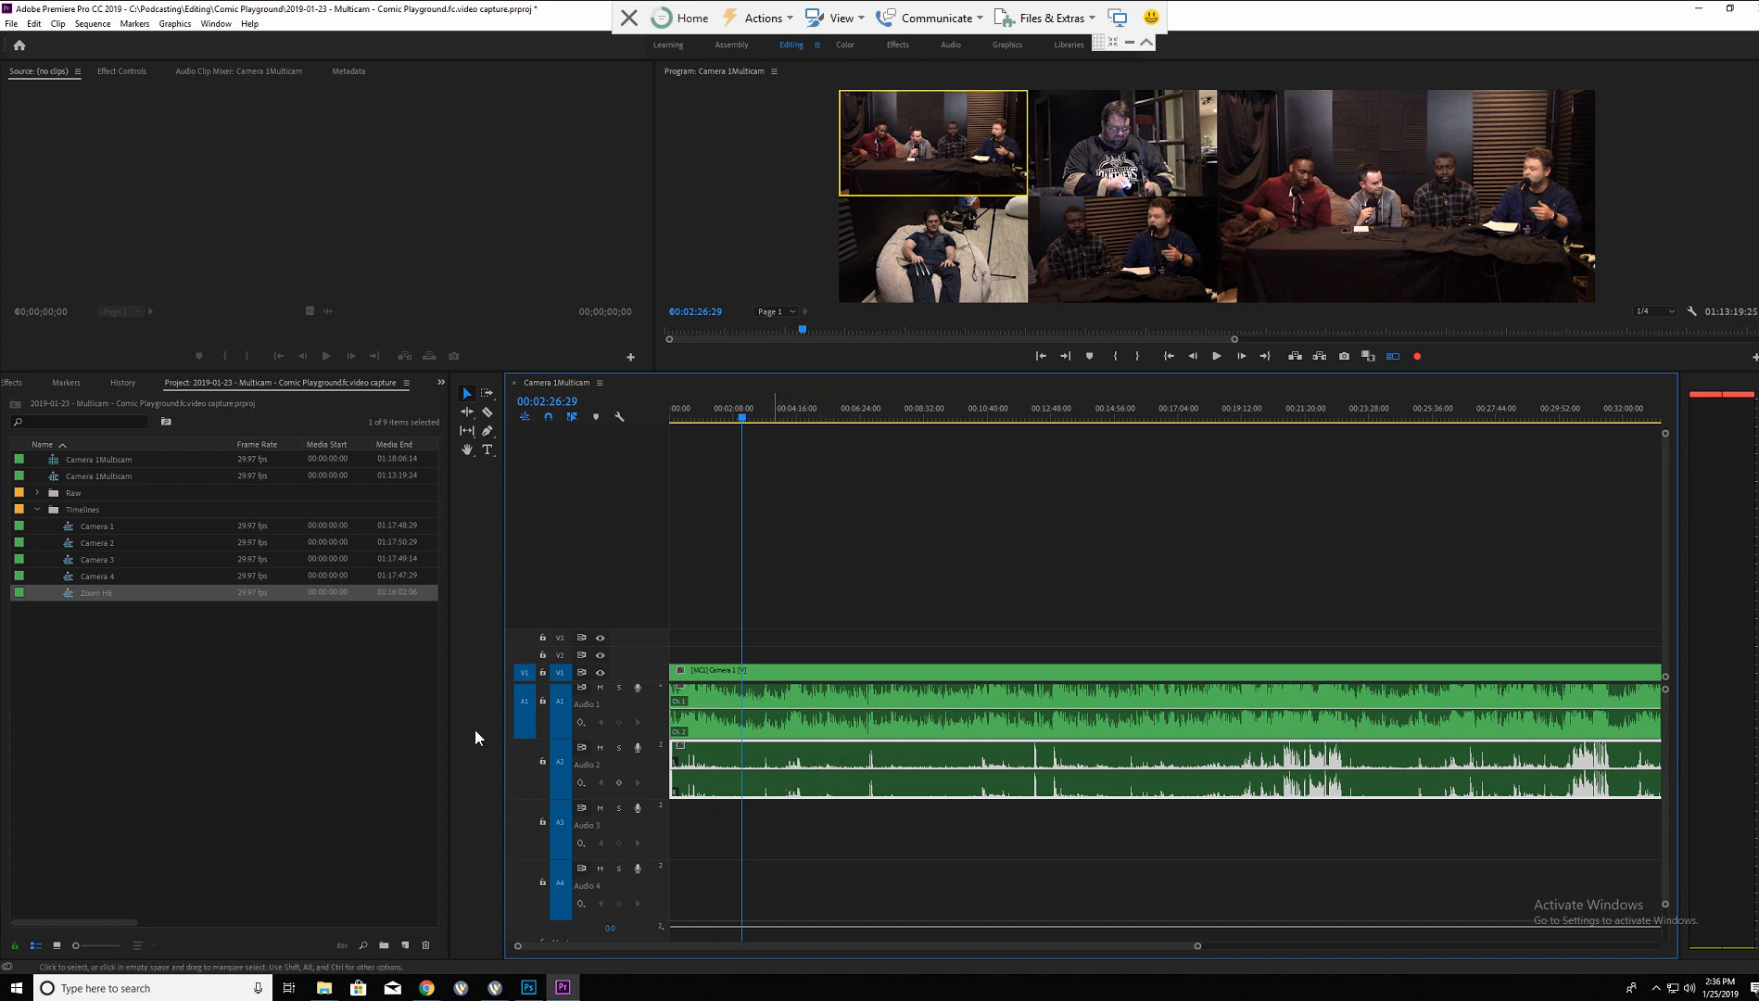
Expand the Raw bin and its Zoom H6 bin to list the individual WAV recordings.
click(35, 492)
click(52, 576)
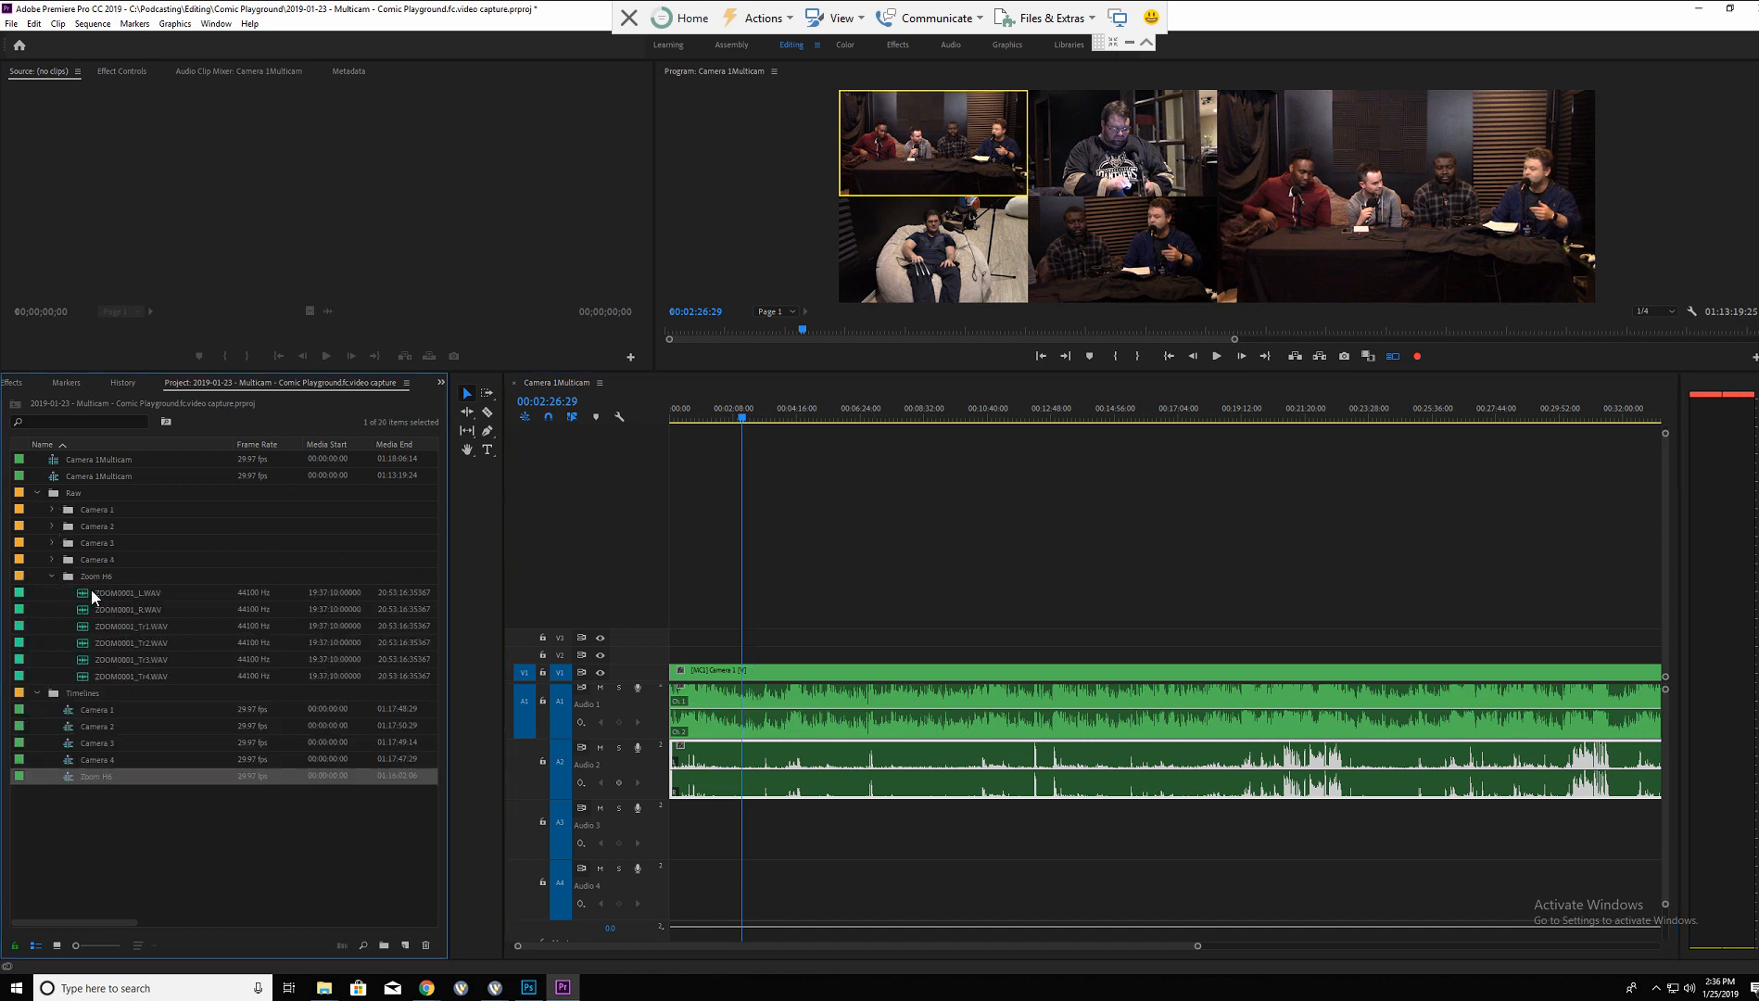
Place ZOOM0001_L.WAV on A3 at the start of the sequence and reduce the height of the audio tracks.
click(91, 591)
shift+click(113, 675)
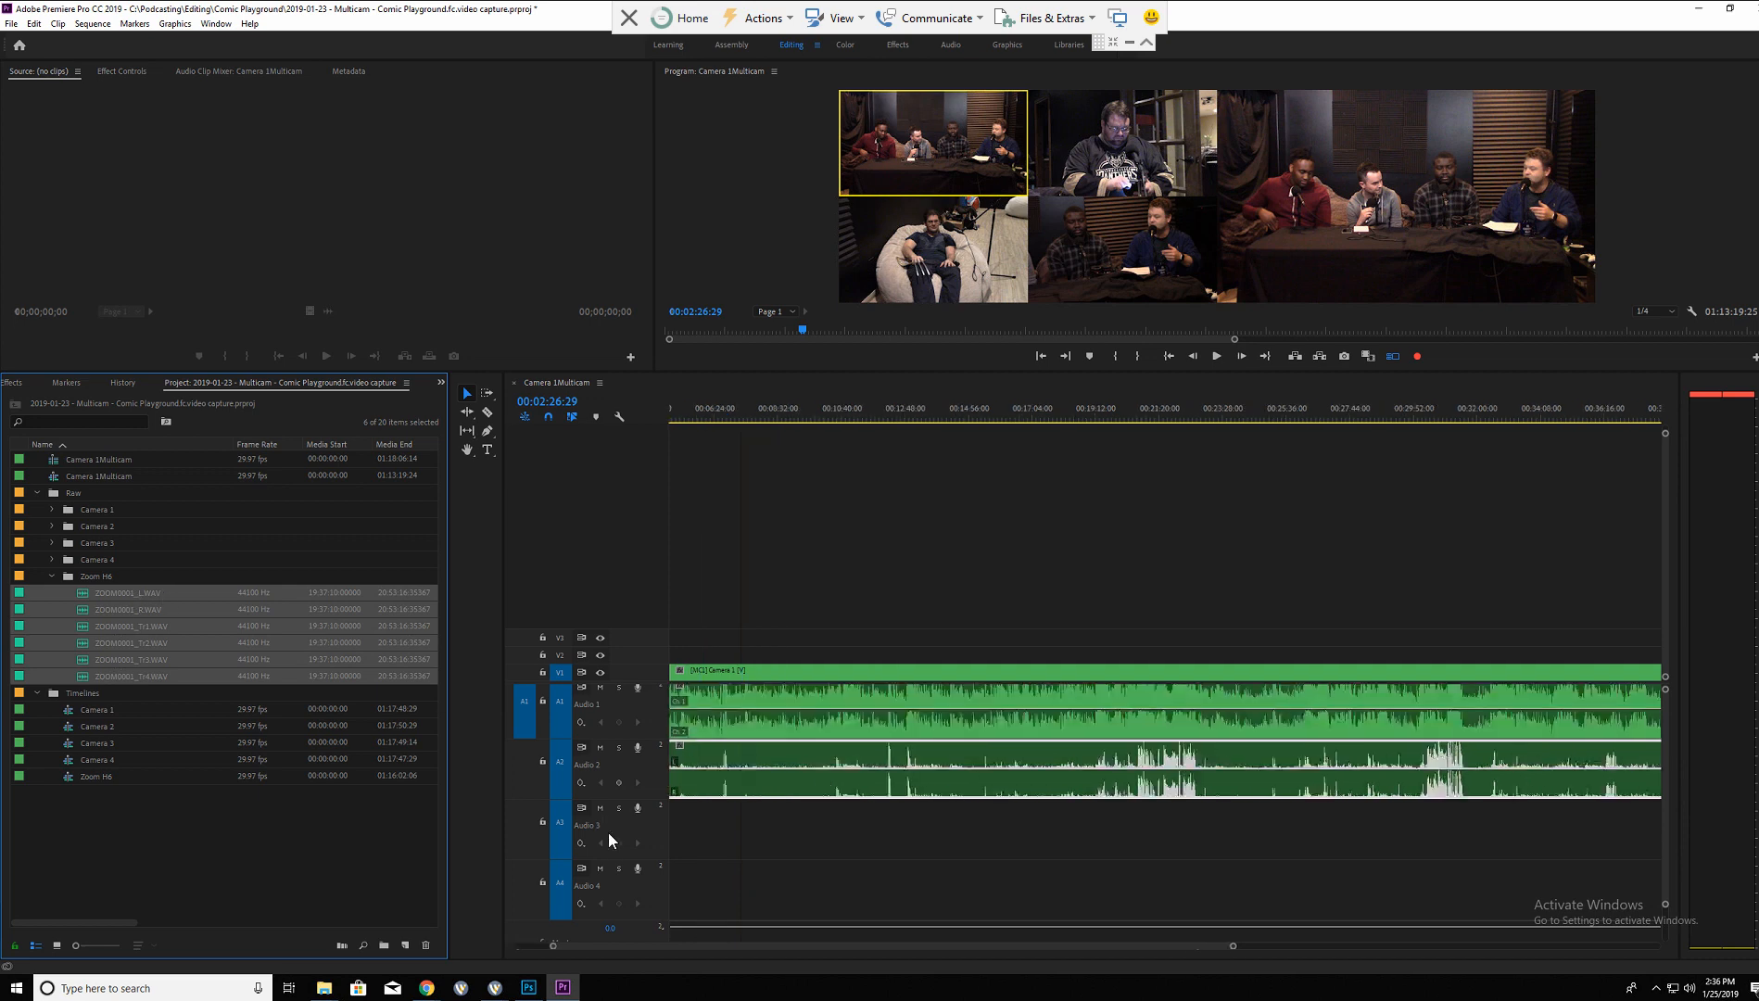
click(87, 594)
drag(83, 591, 677, 820)
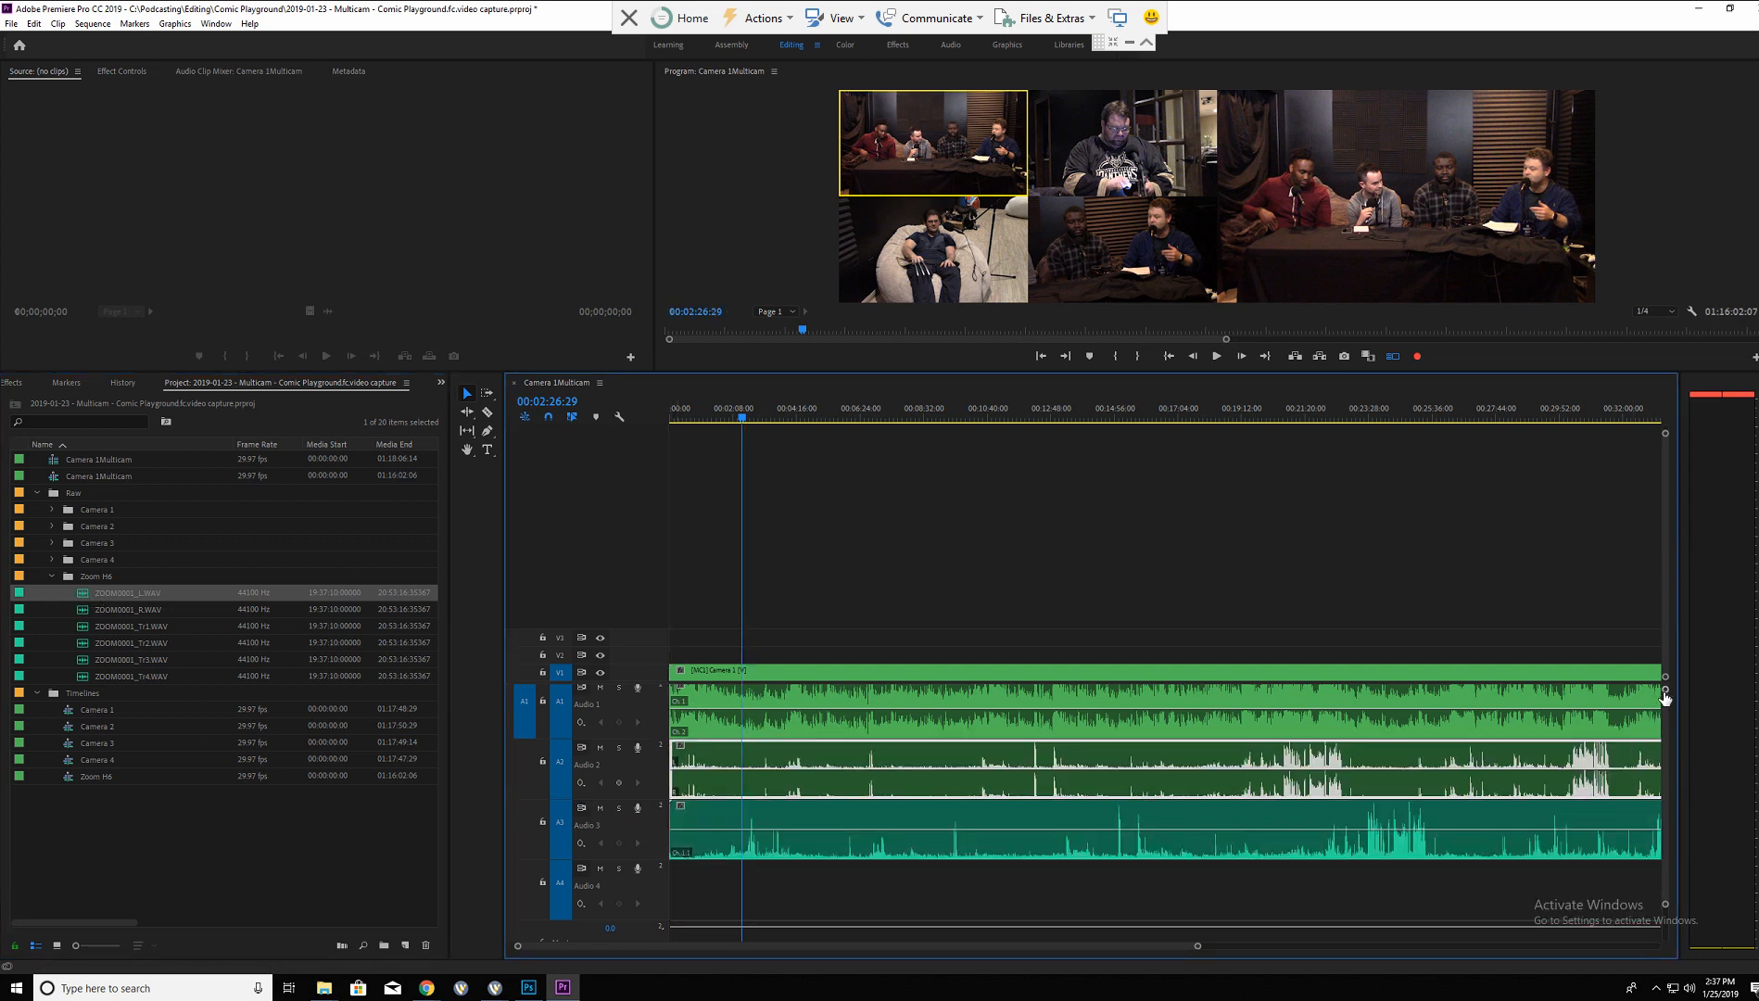
scroll(1662, 714, up, 3)
scroll(1662, 715, down, 5)
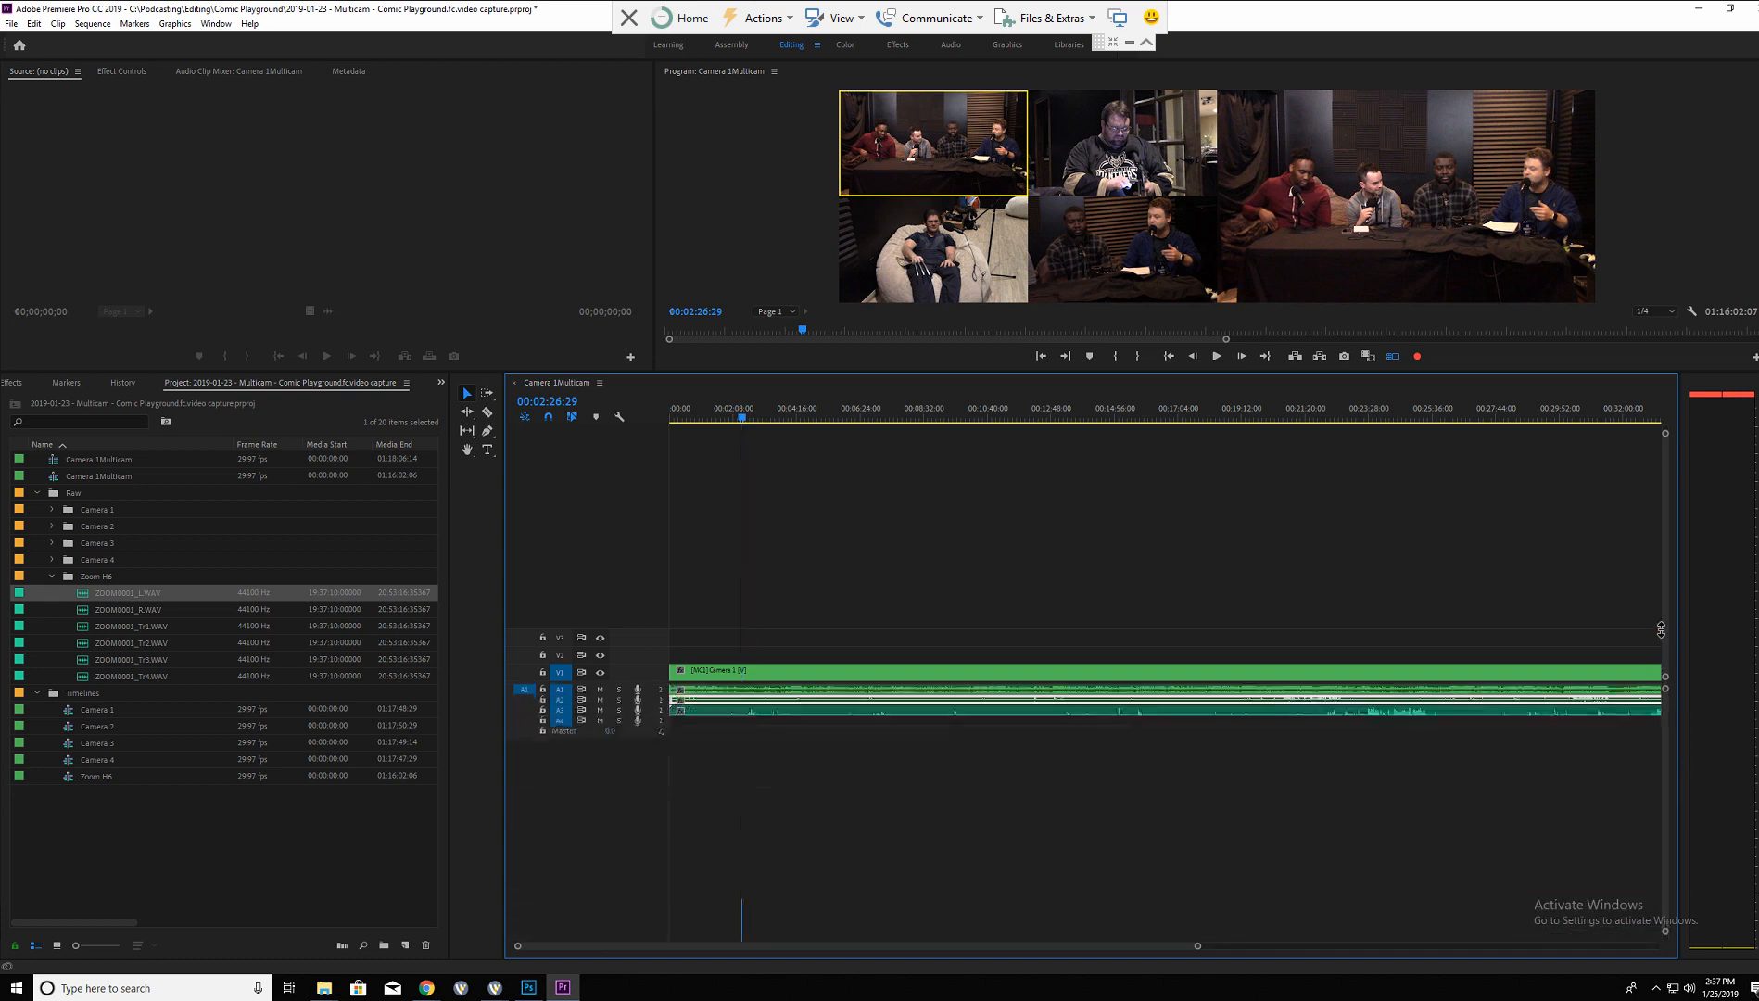
scroll(1656, 641, up, 2)
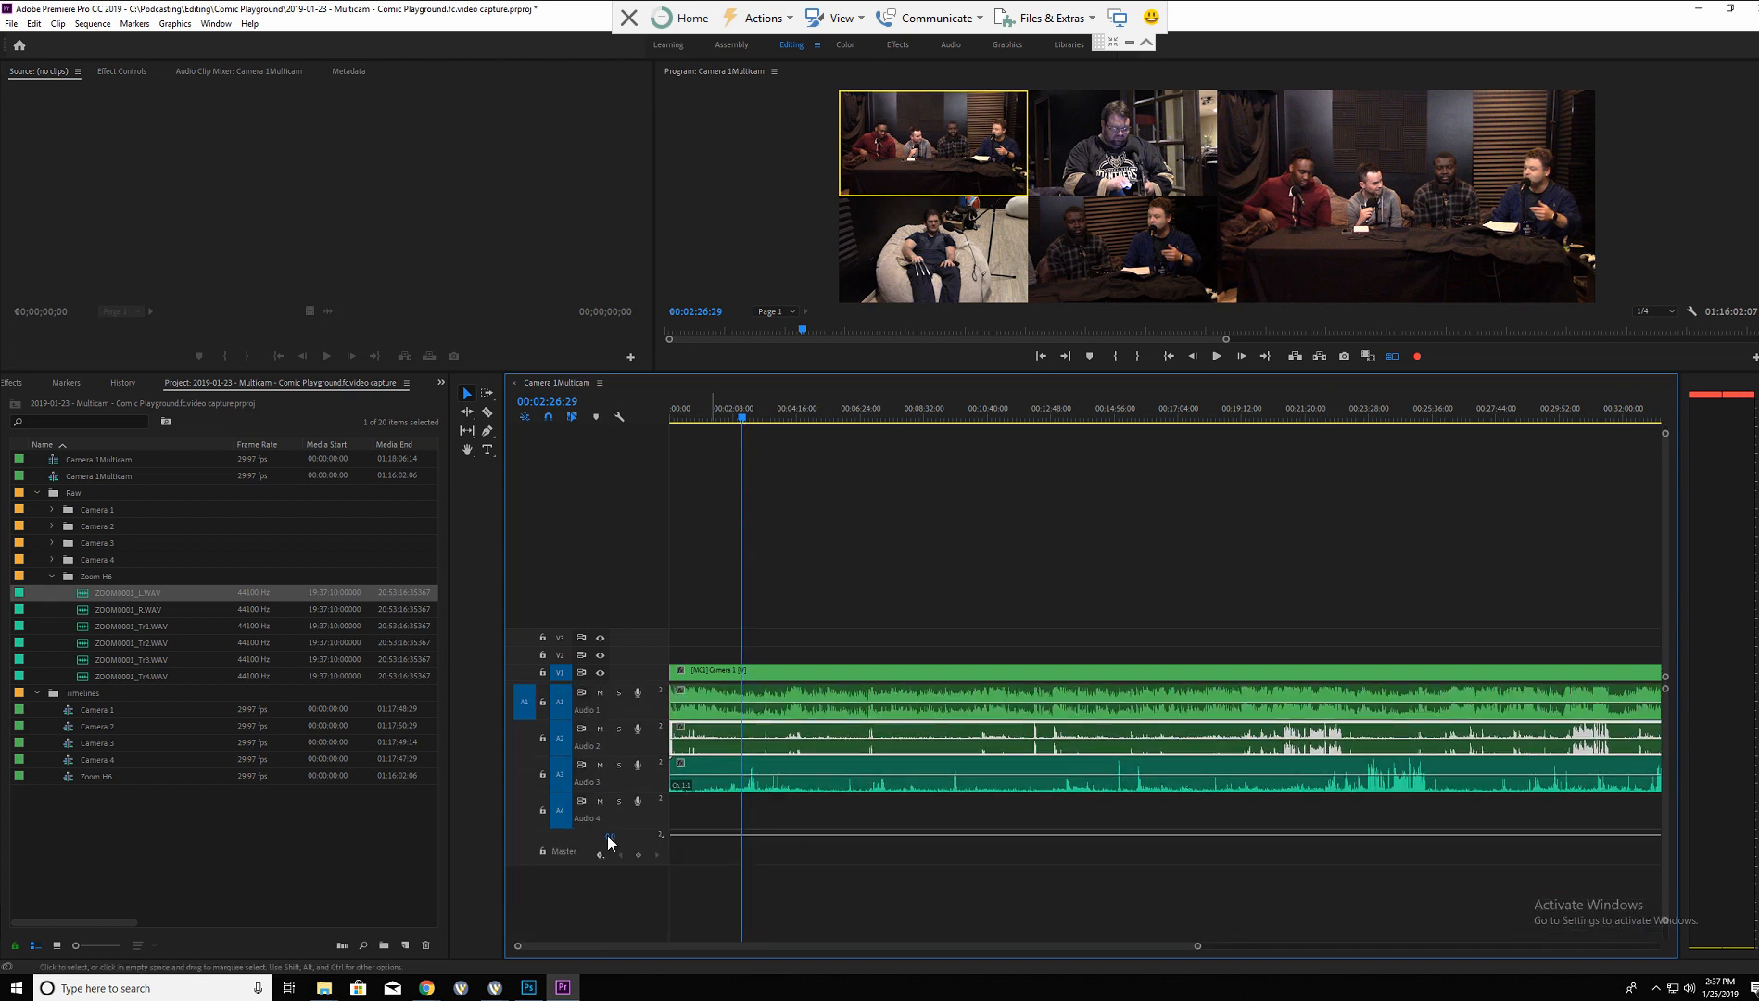
Place ZOOM0001_R.WAV and the Tr1, Tr2, Tr3 and Tr4 WAV recordings on A4 through A8 at the sequence start.
drag(88, 609, 676, 811)
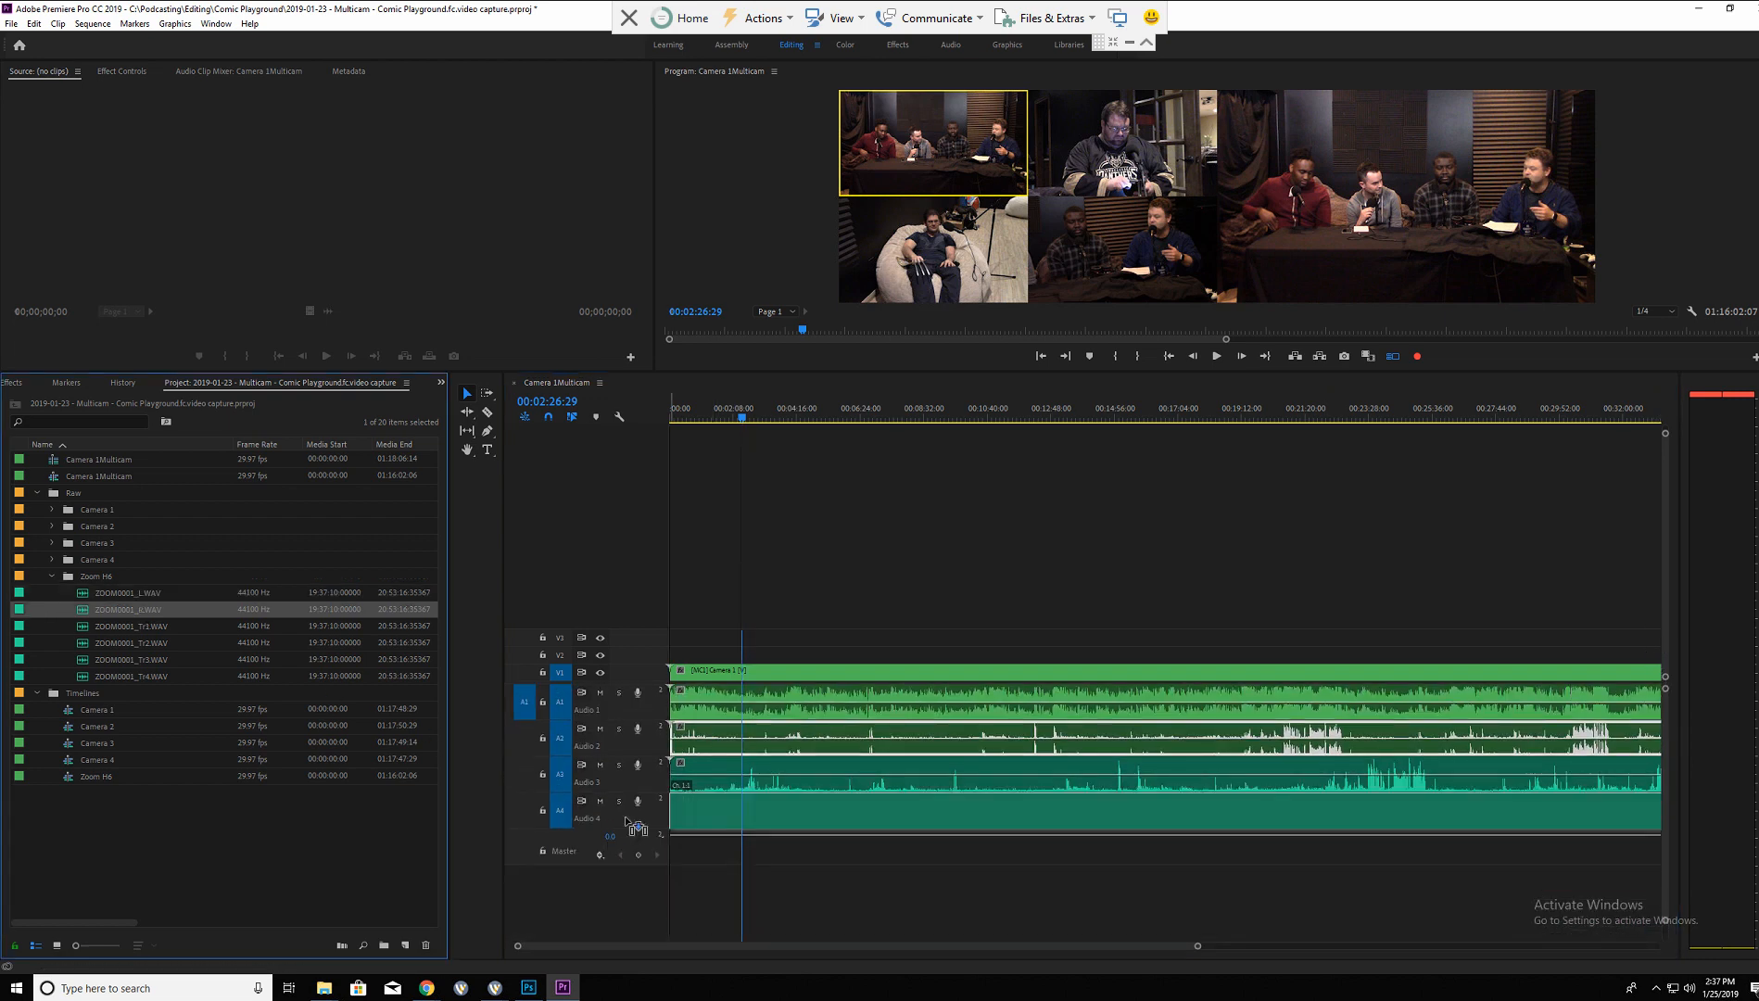
drag(84, 627, 671, 905)
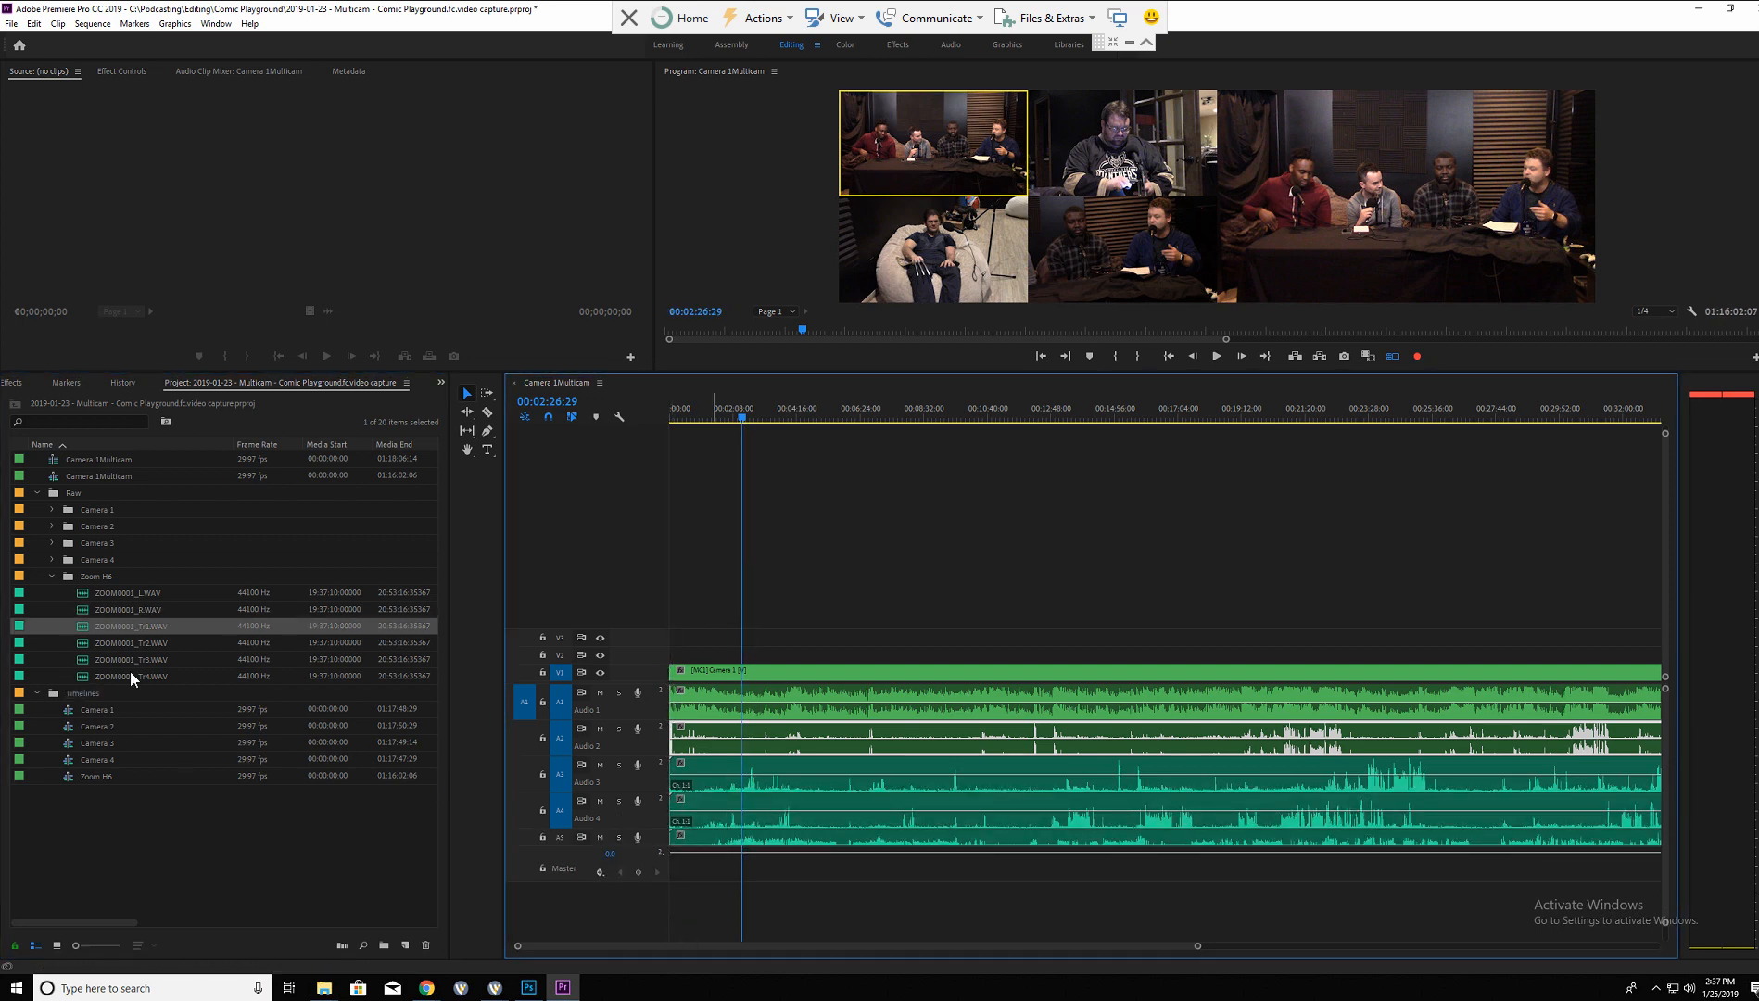
drag(89, 646, 637, 888)
drag(132, 665, 662, 929)
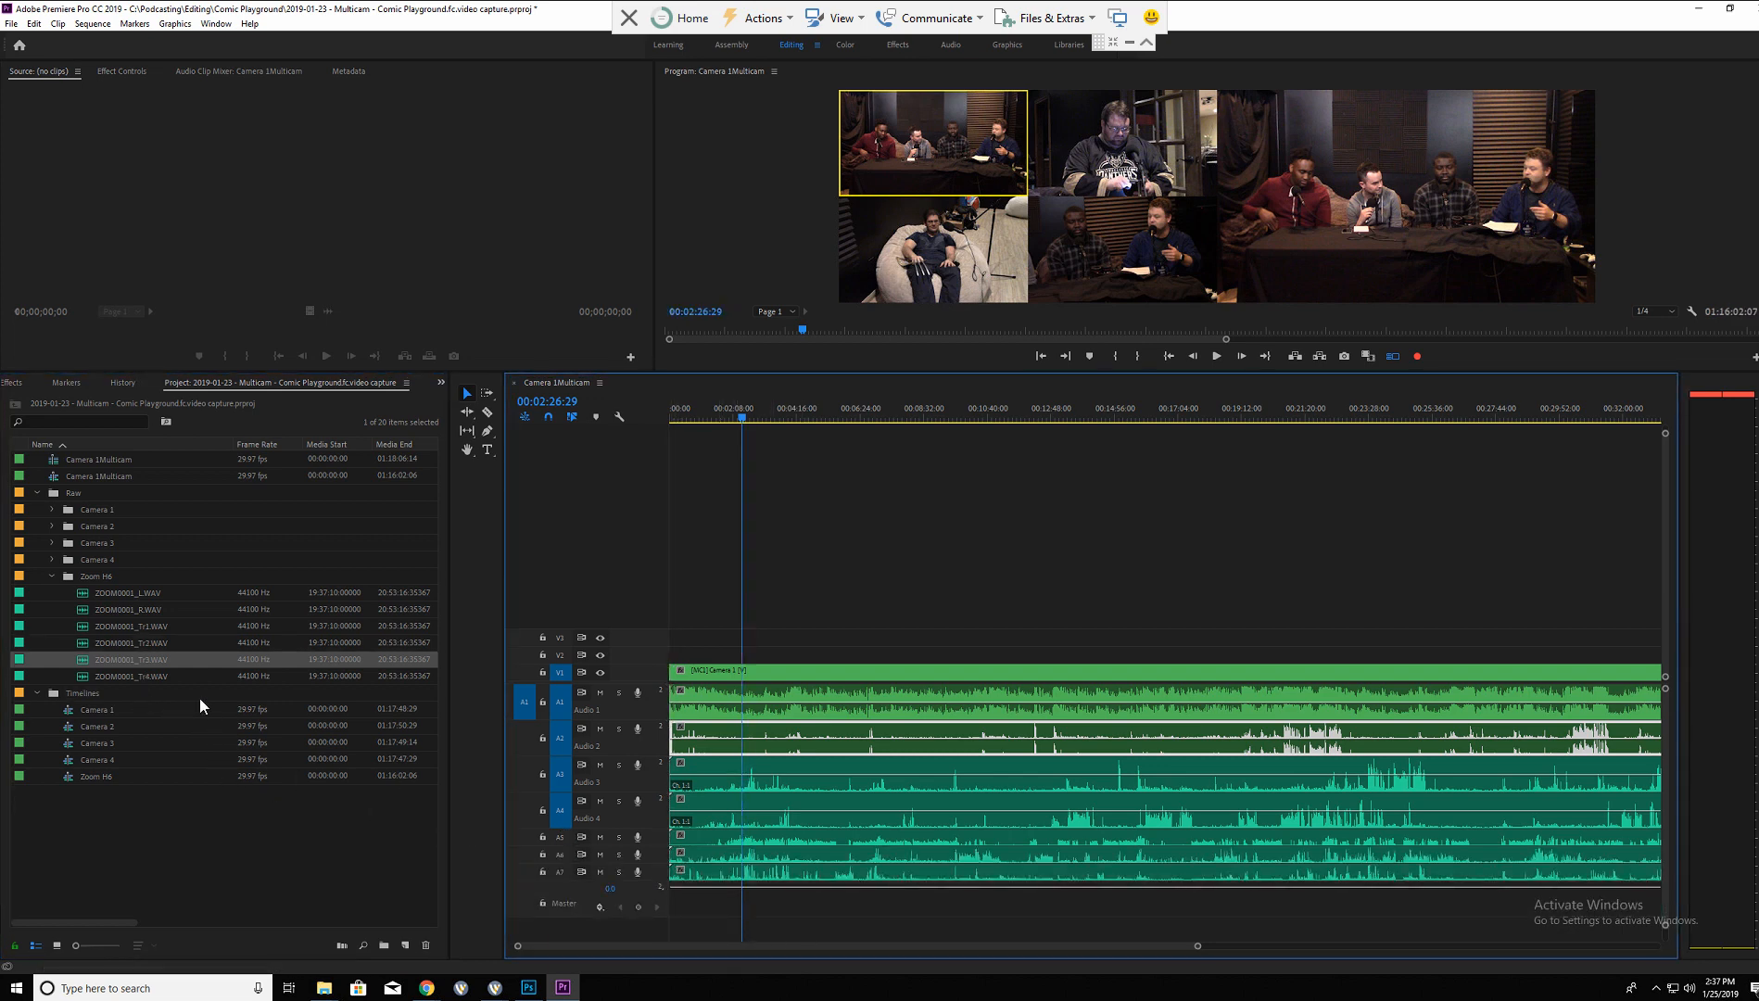
drag(130, 678, 679, 936)
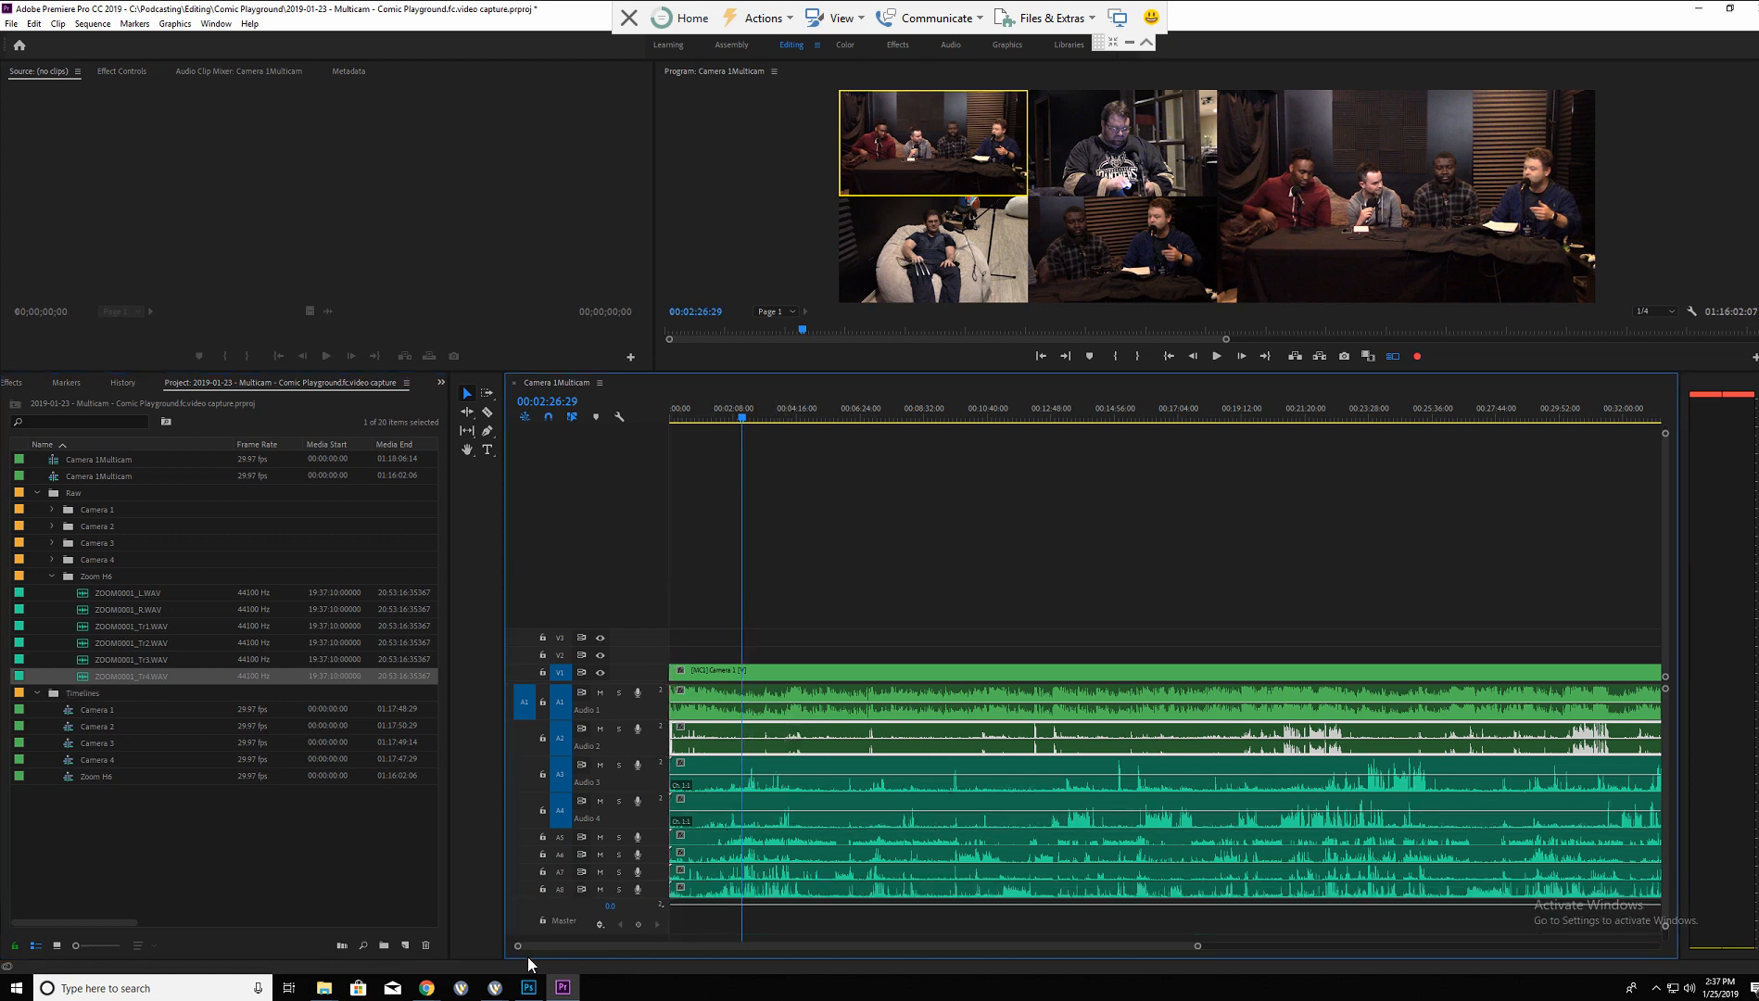
Locate the three claps in the Zoom H6 recordings and set the playhead just before the first one, at 00:02:50:02.
drag(516, 949, 725, 944)
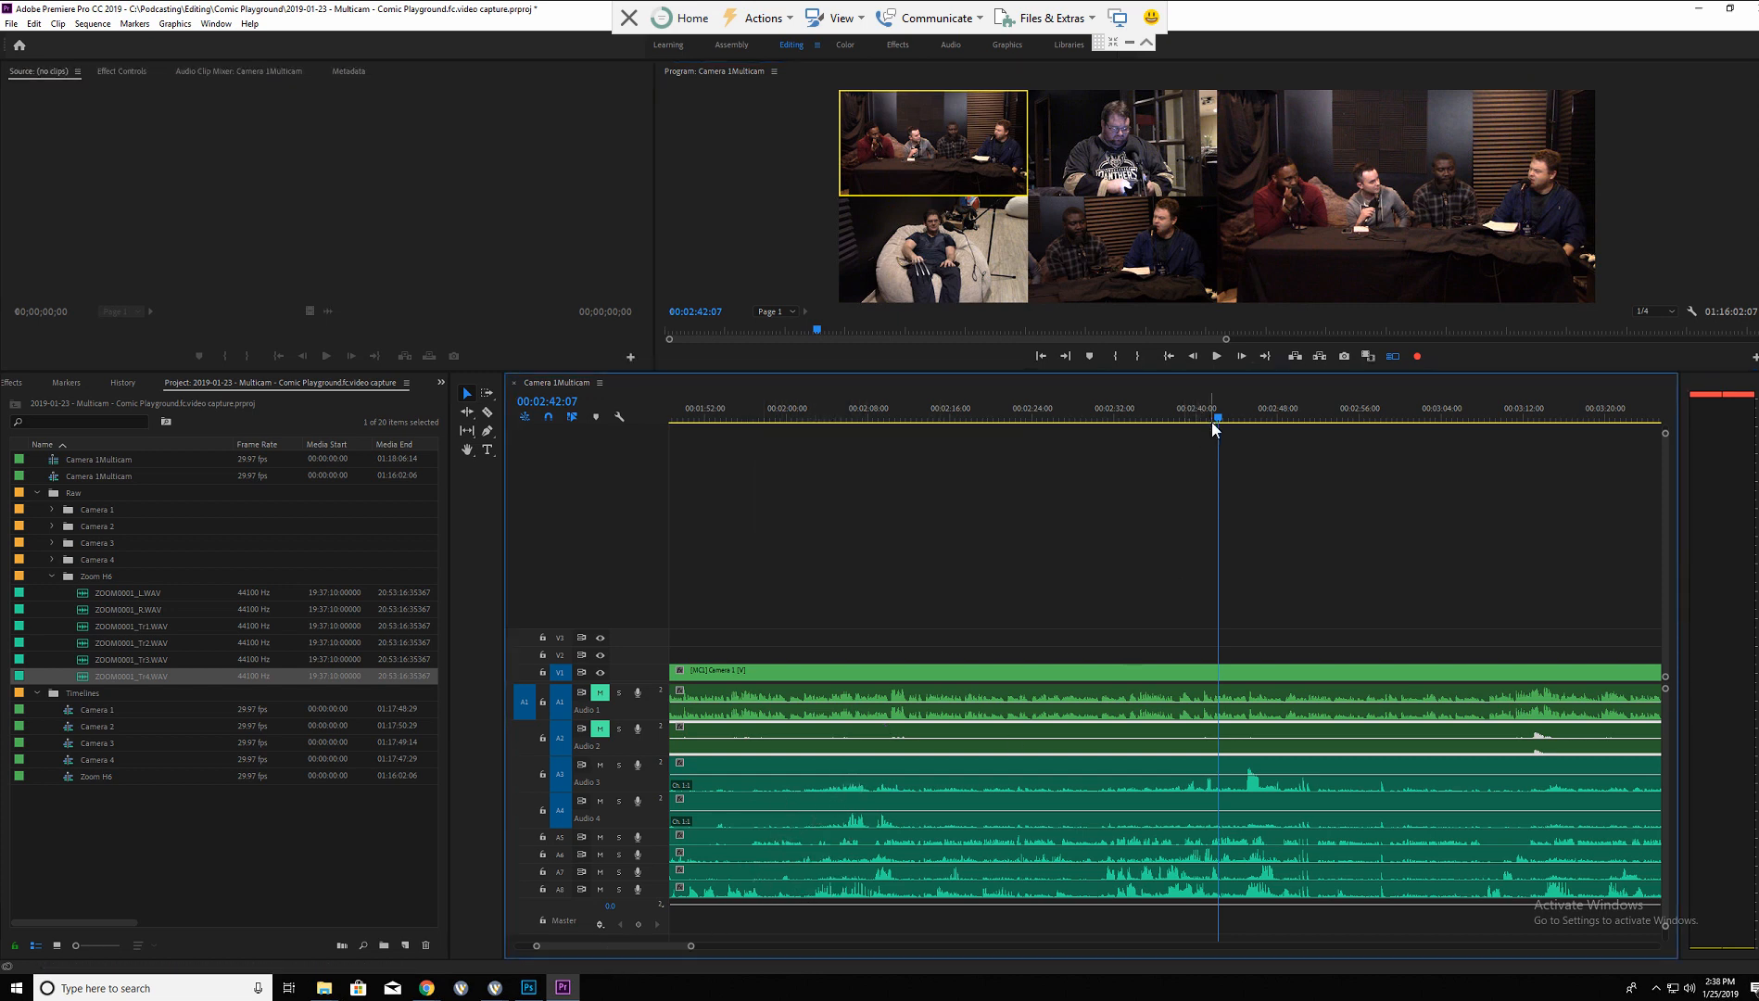
drag(1219, 418, 1303, 416)
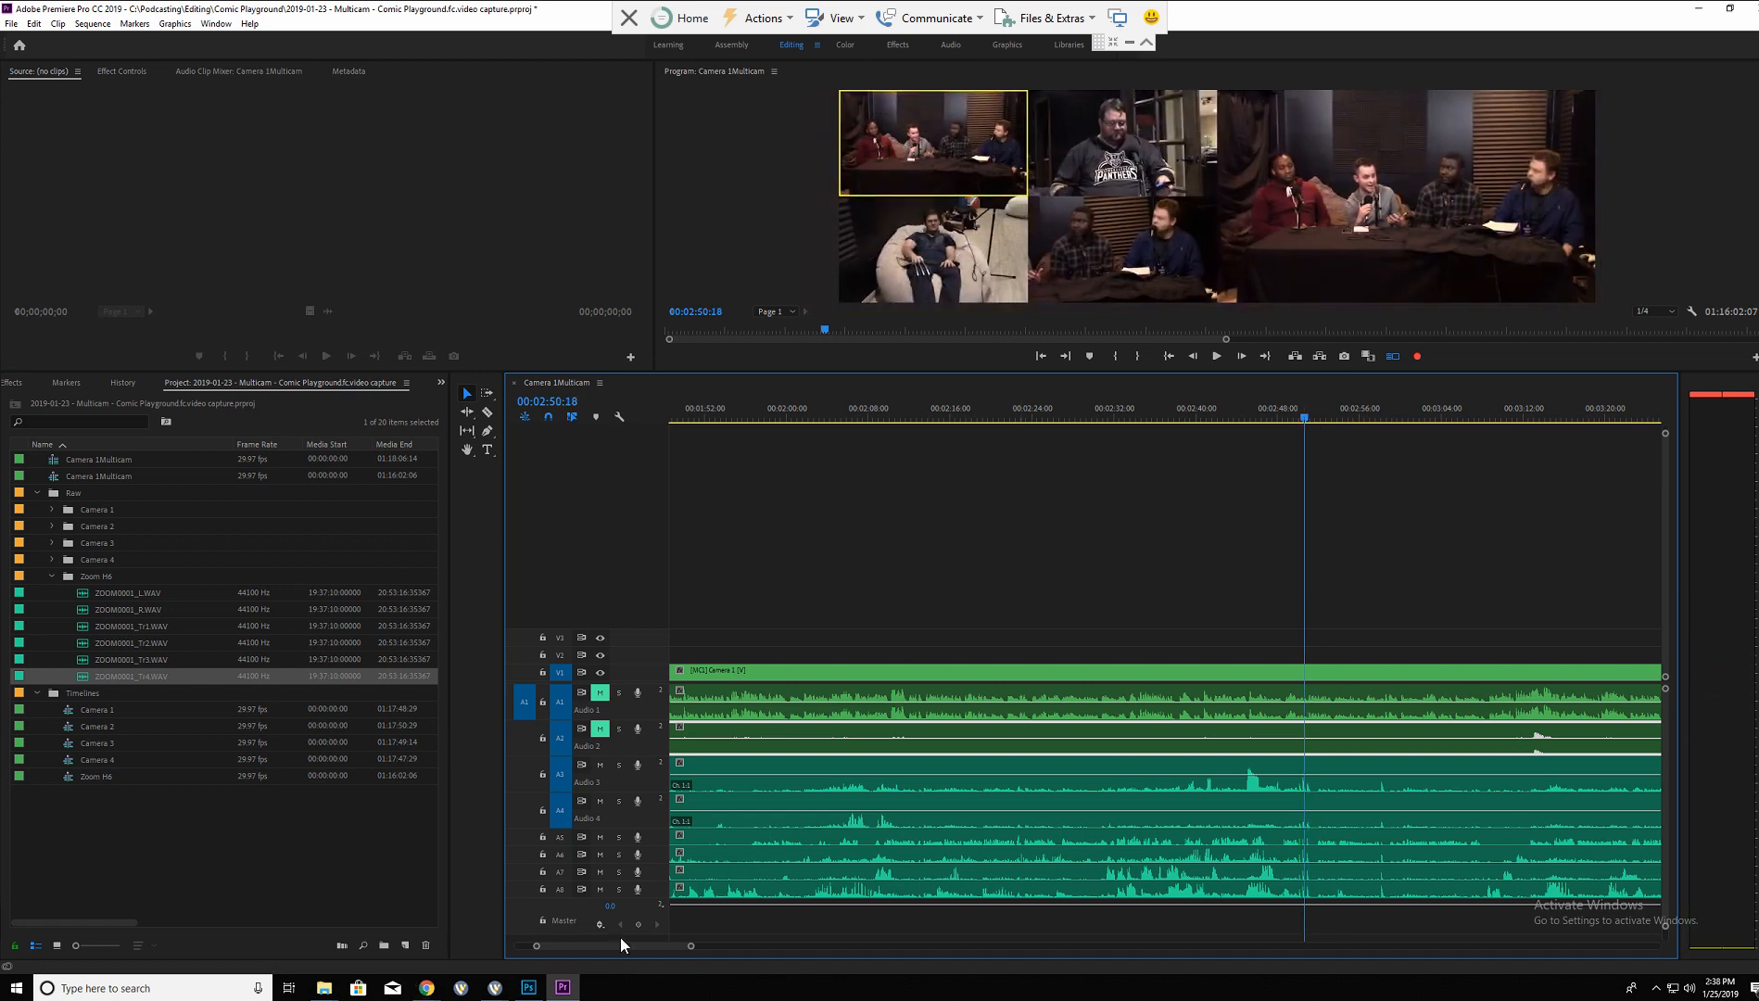
key(equal)
key(equal)
key(equal)
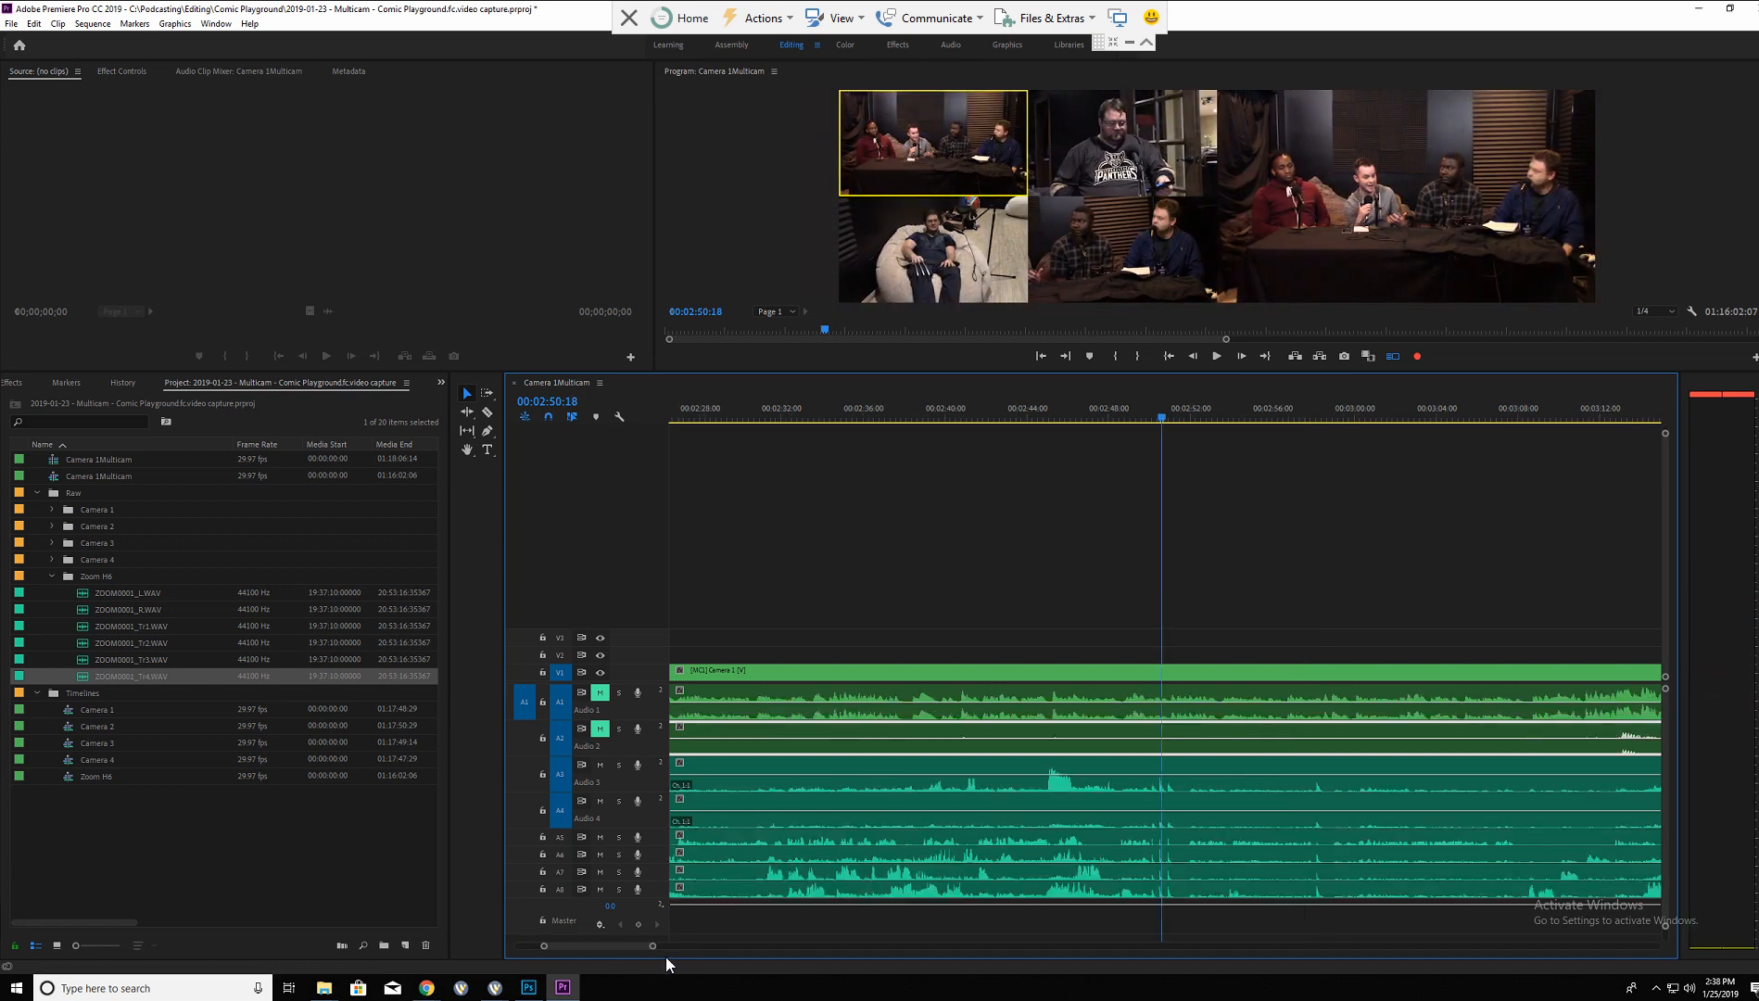
key(equal)
key(equal)
key(equal)
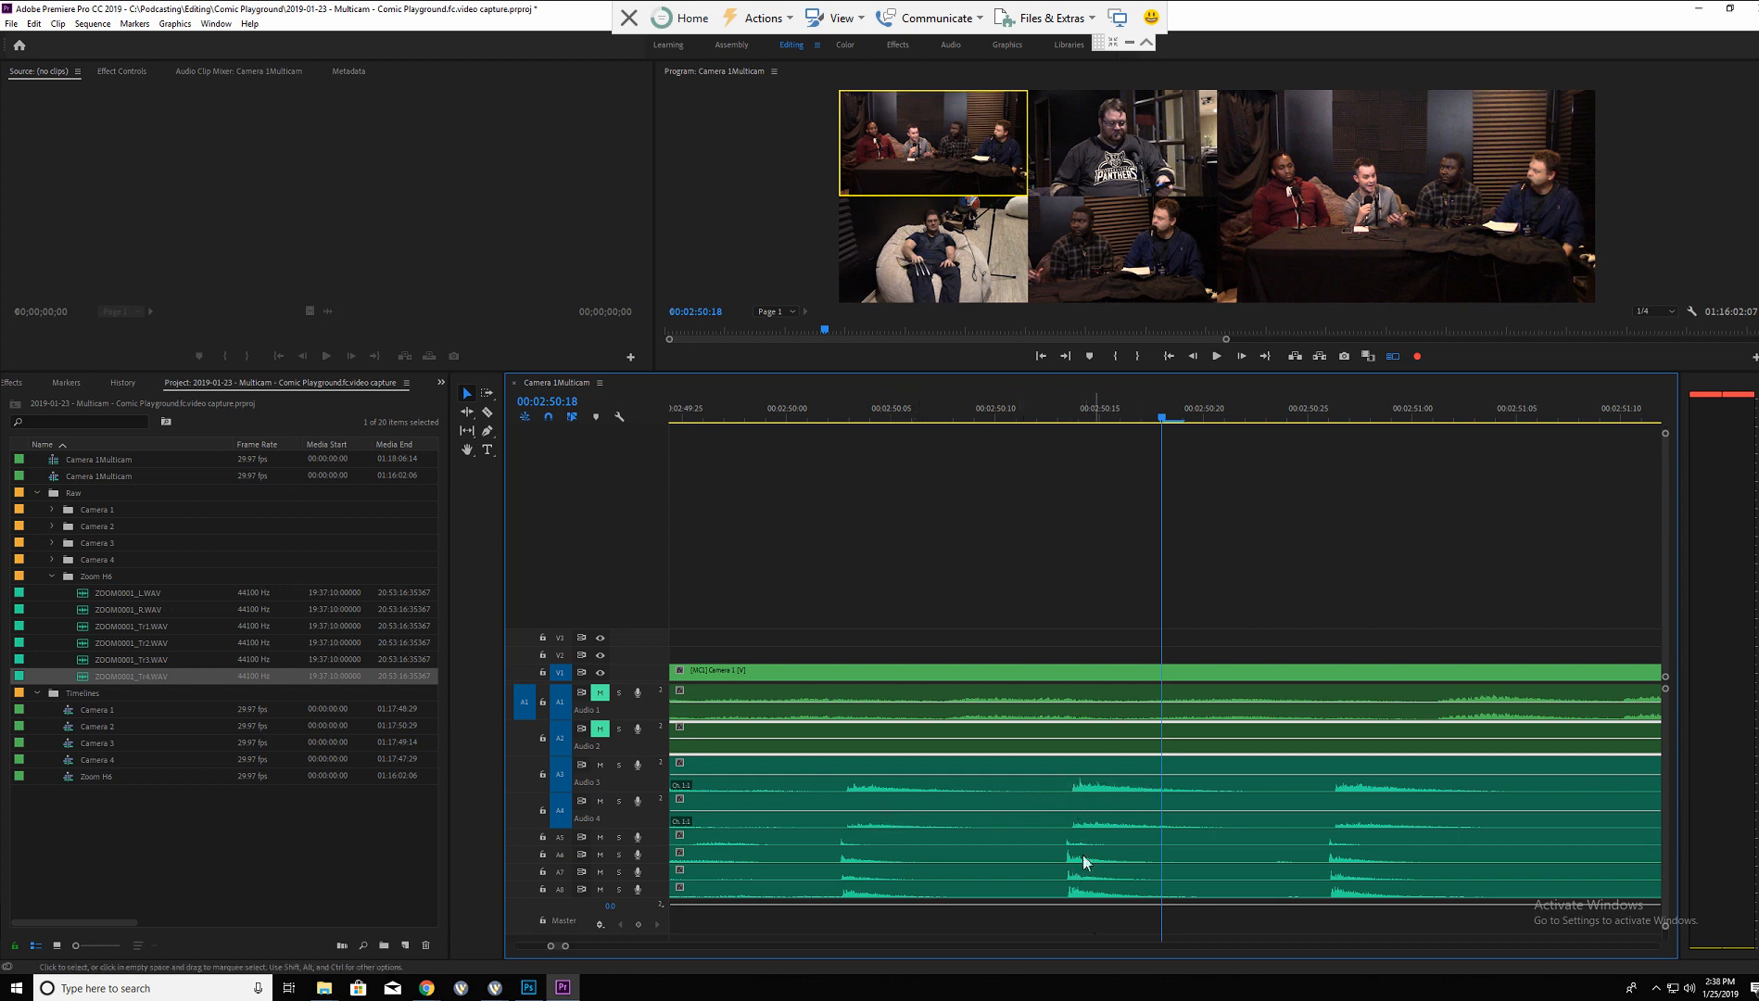
key(minus)
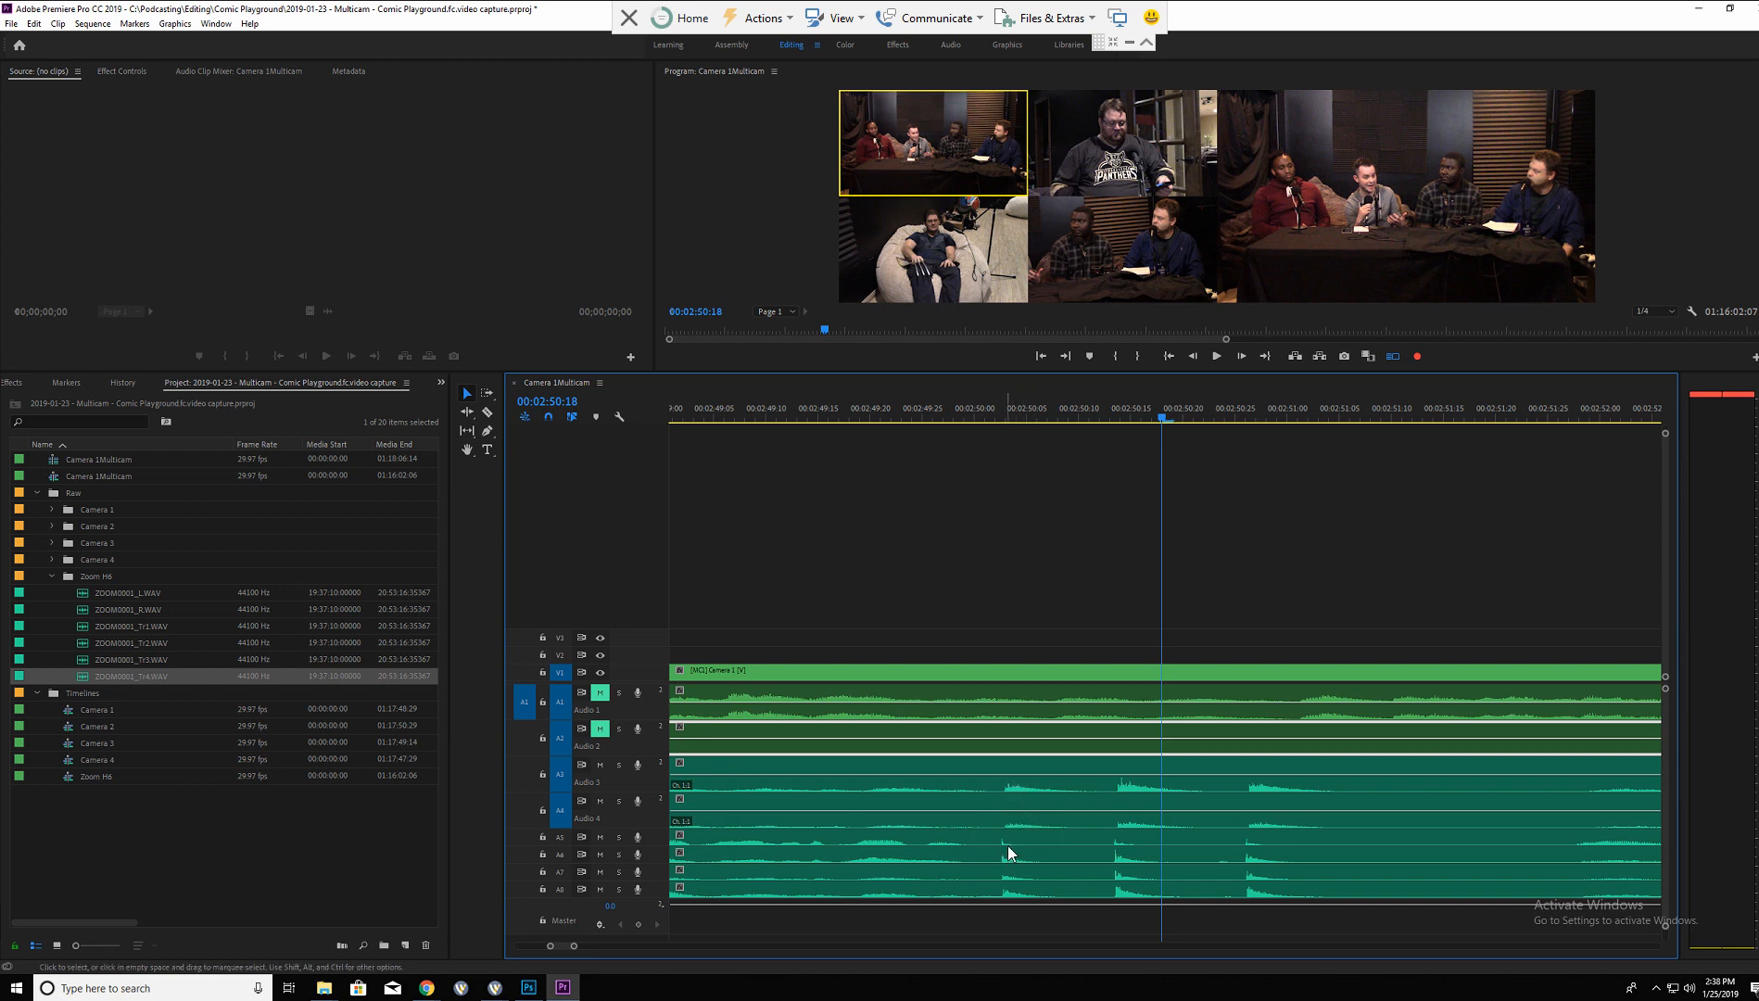
key(minus)
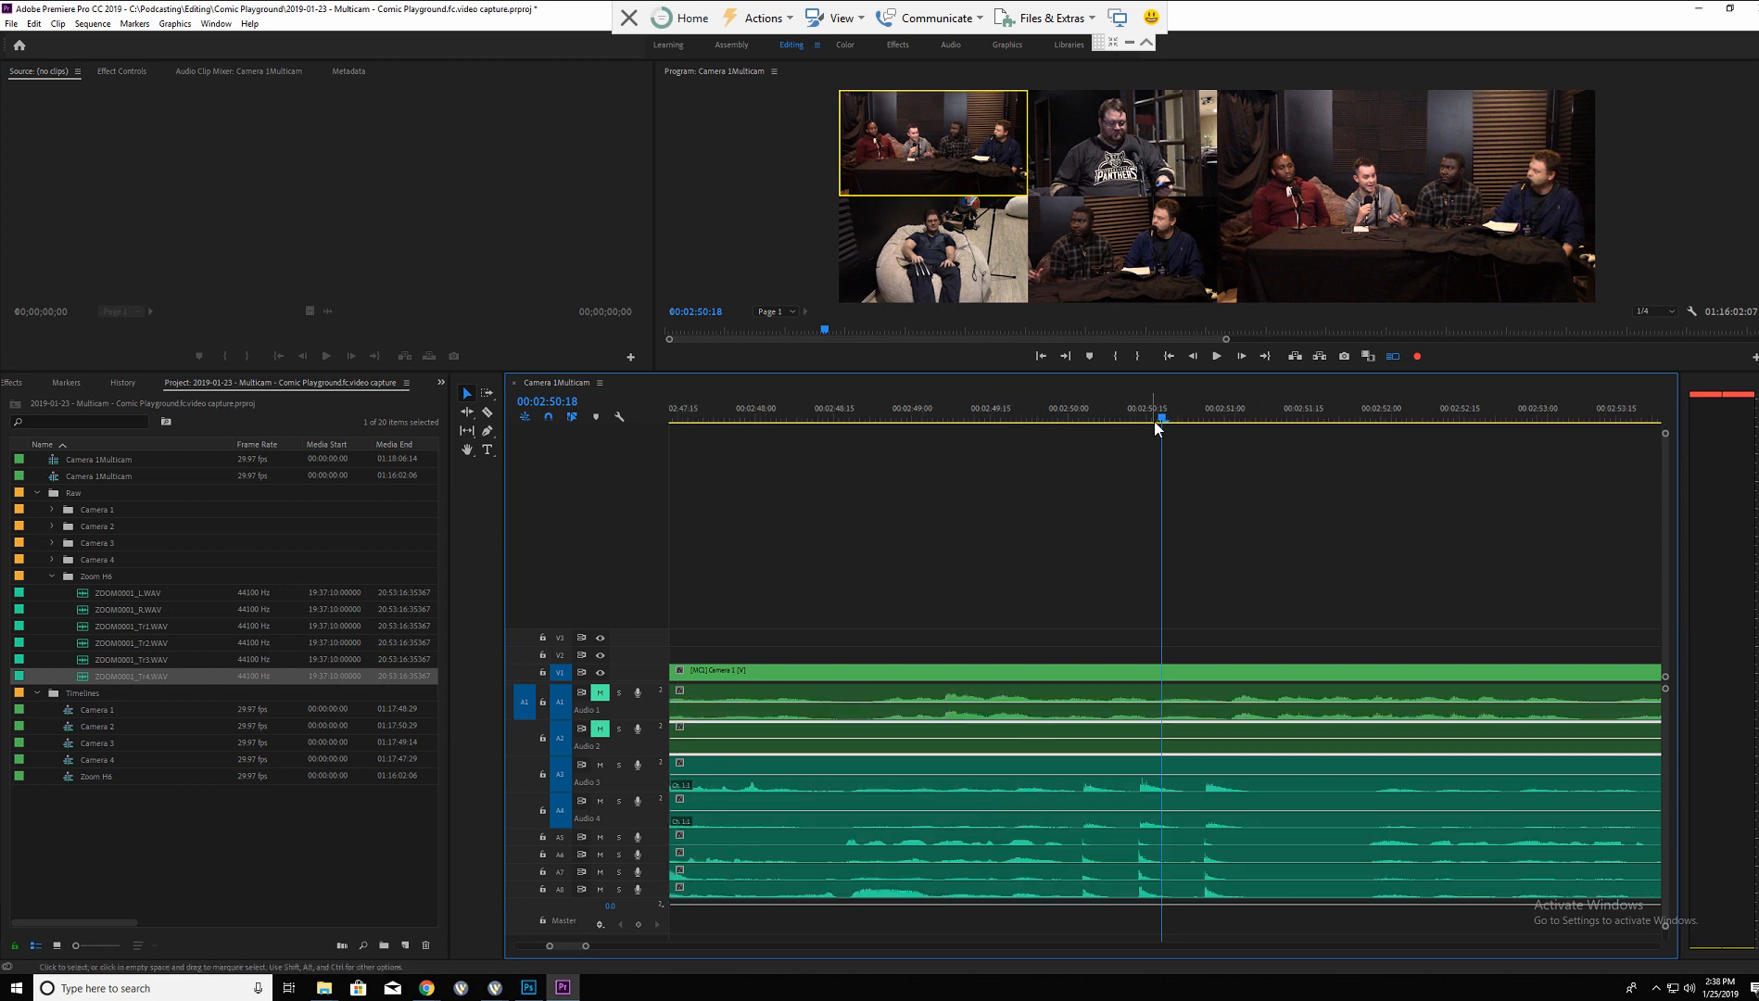
drag(1063, 426, 1180, 418)
key(equal)
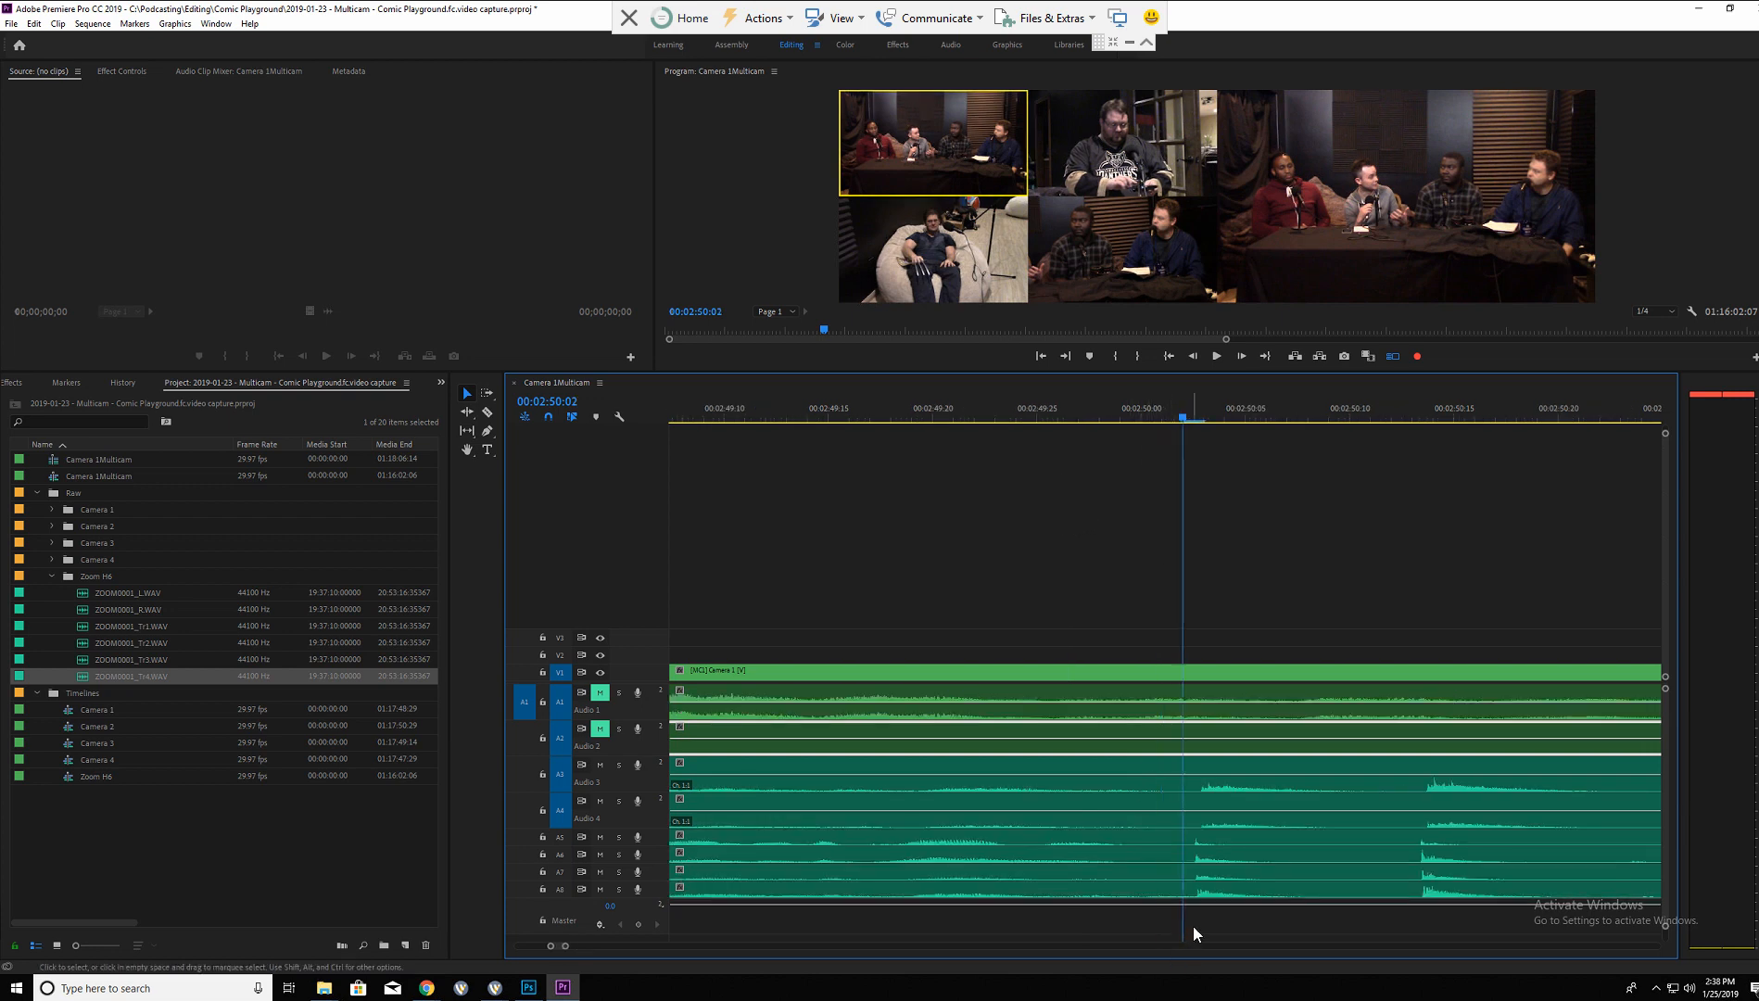
Cut the six Zoom H6 clips on A3 to A8 at 00:02:50:02 and delete the portions before the cut.
drag(1193, 926, 1151, 773)
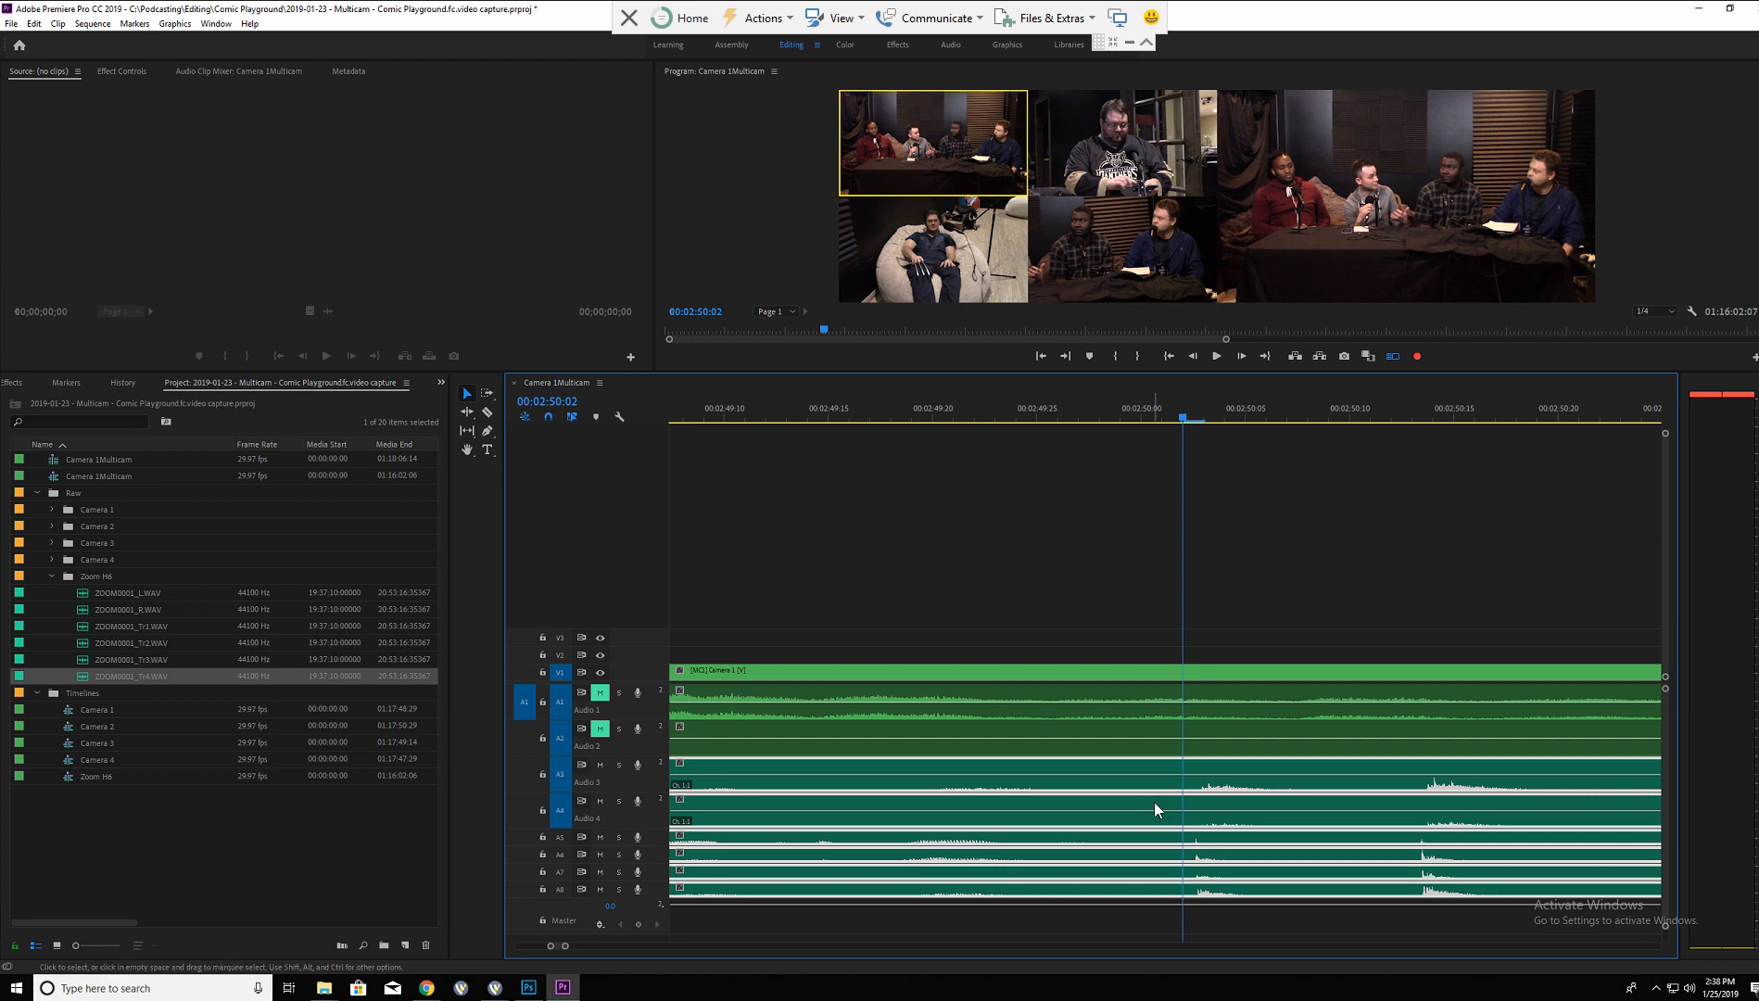
key(ctrl+k)
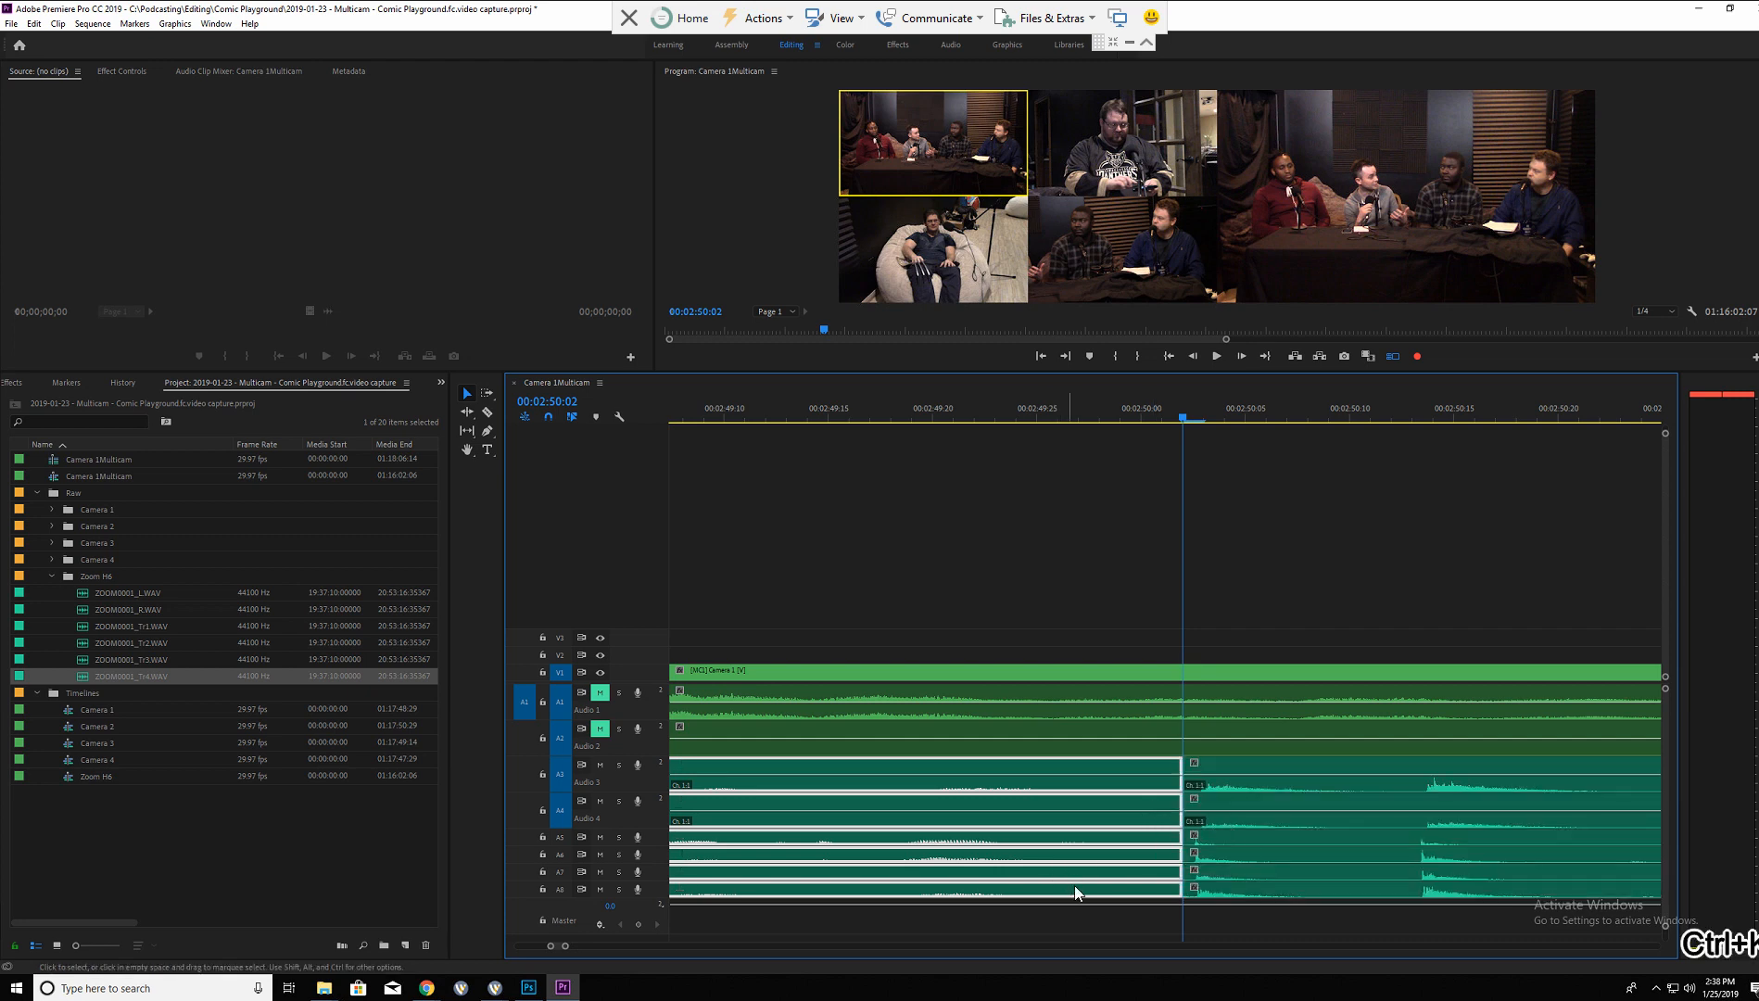
key(Delete)
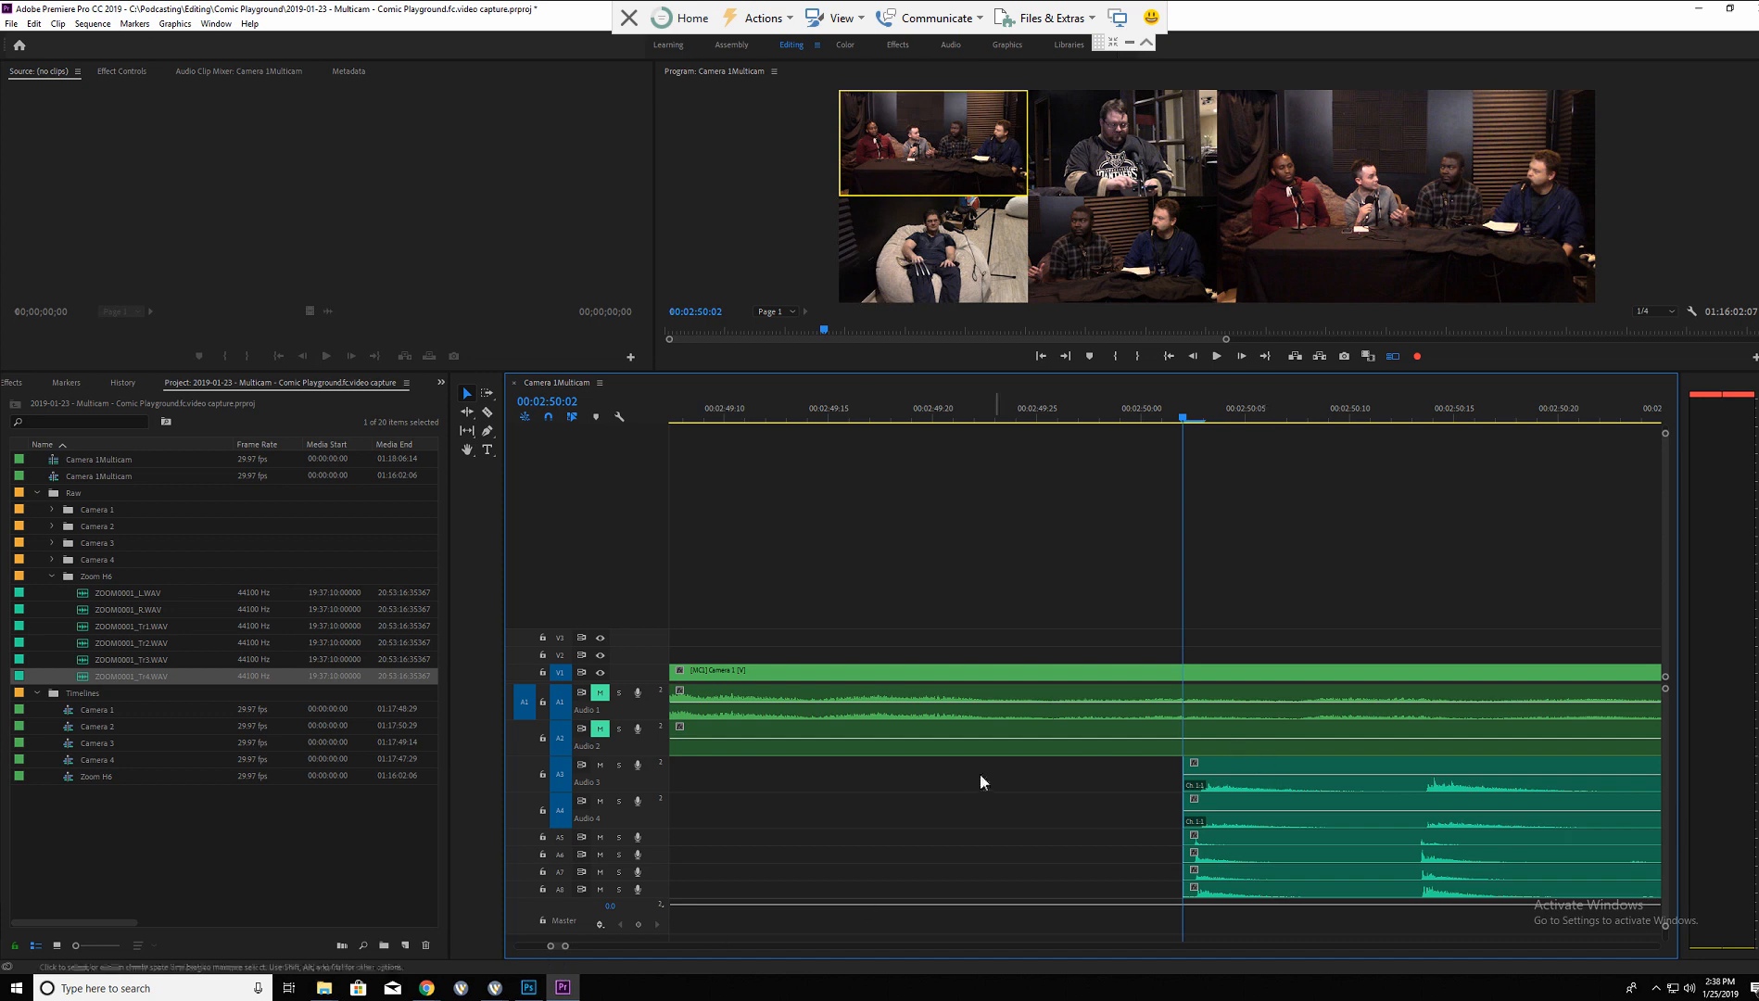
Move the six trimmed Zoom H6 clips together to the start of the sequence.
drag(1140, 772, 1204, 897)
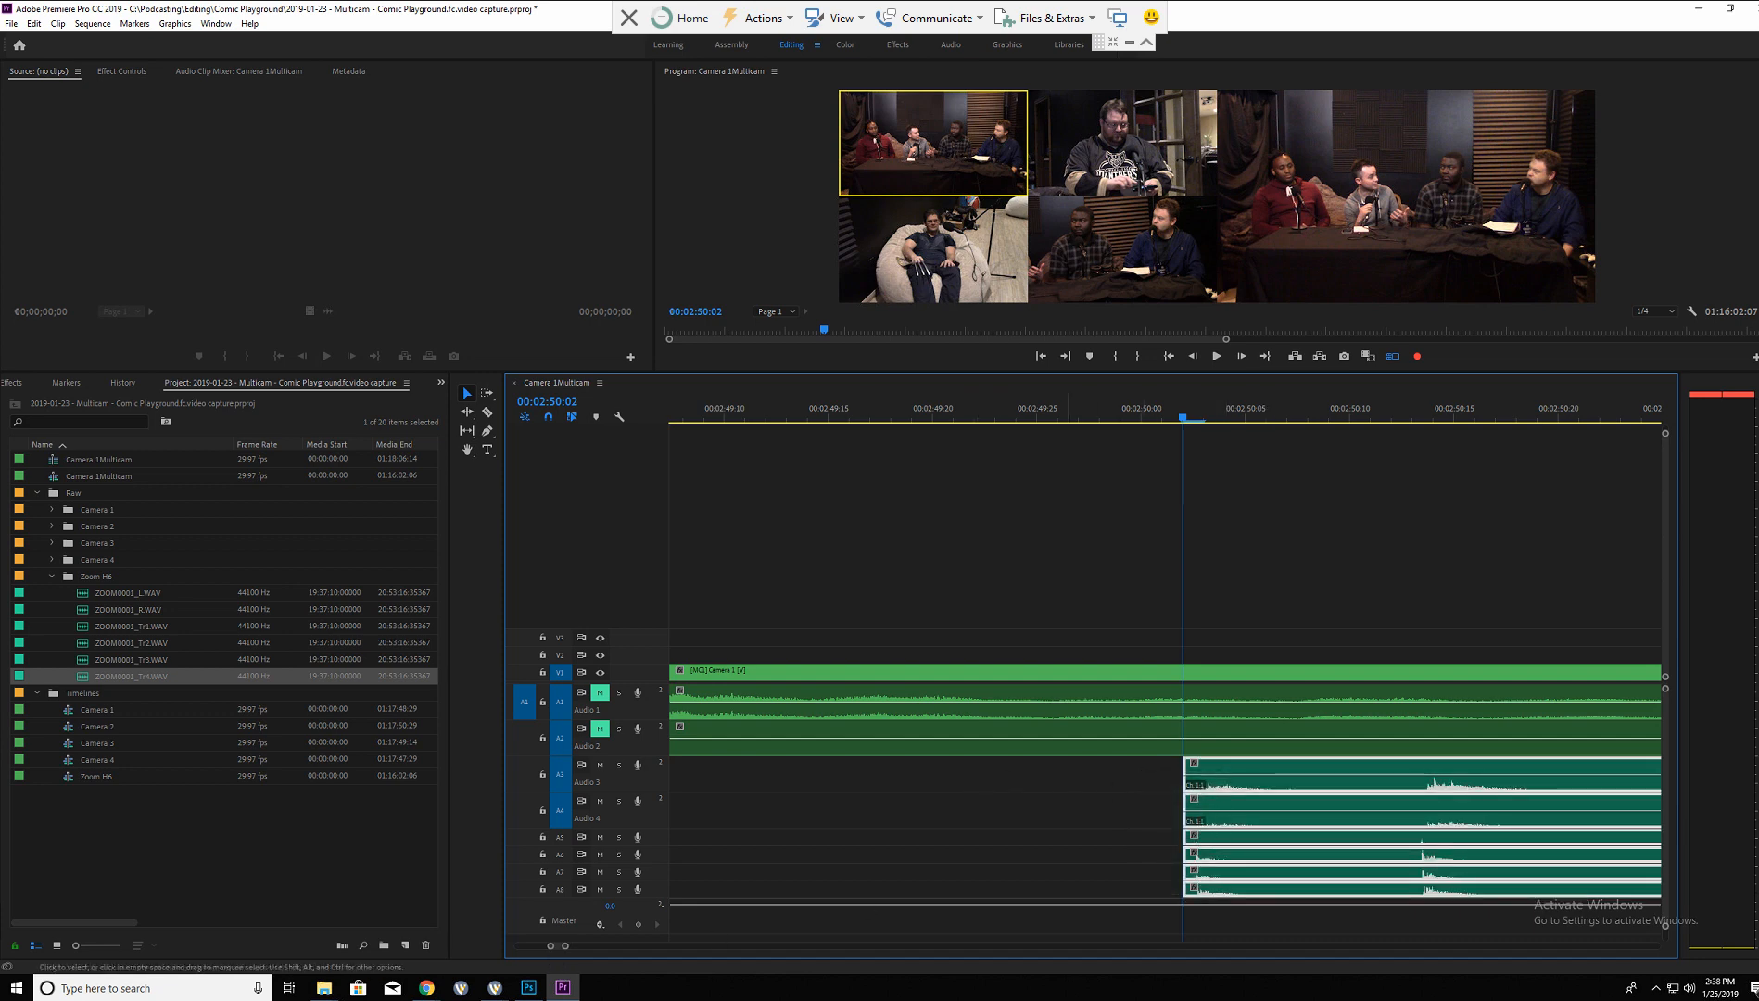
drag(555, 947, 360, 964)
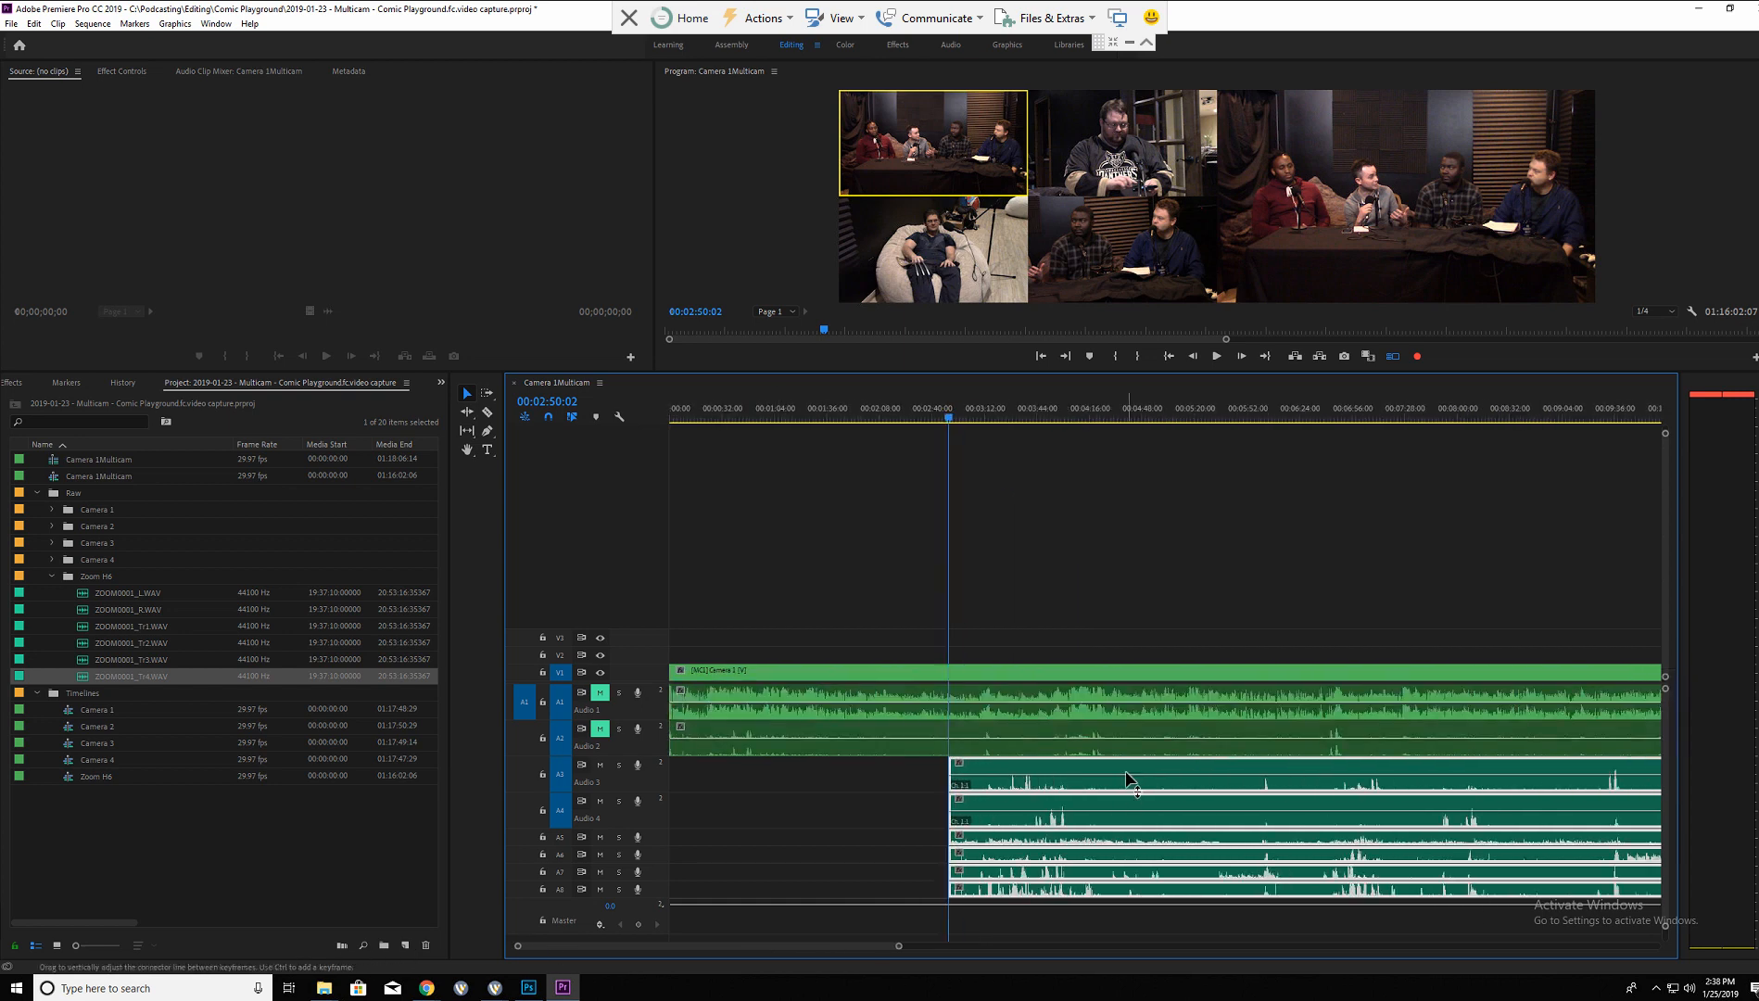
drag(1128, 789, 737, 787)
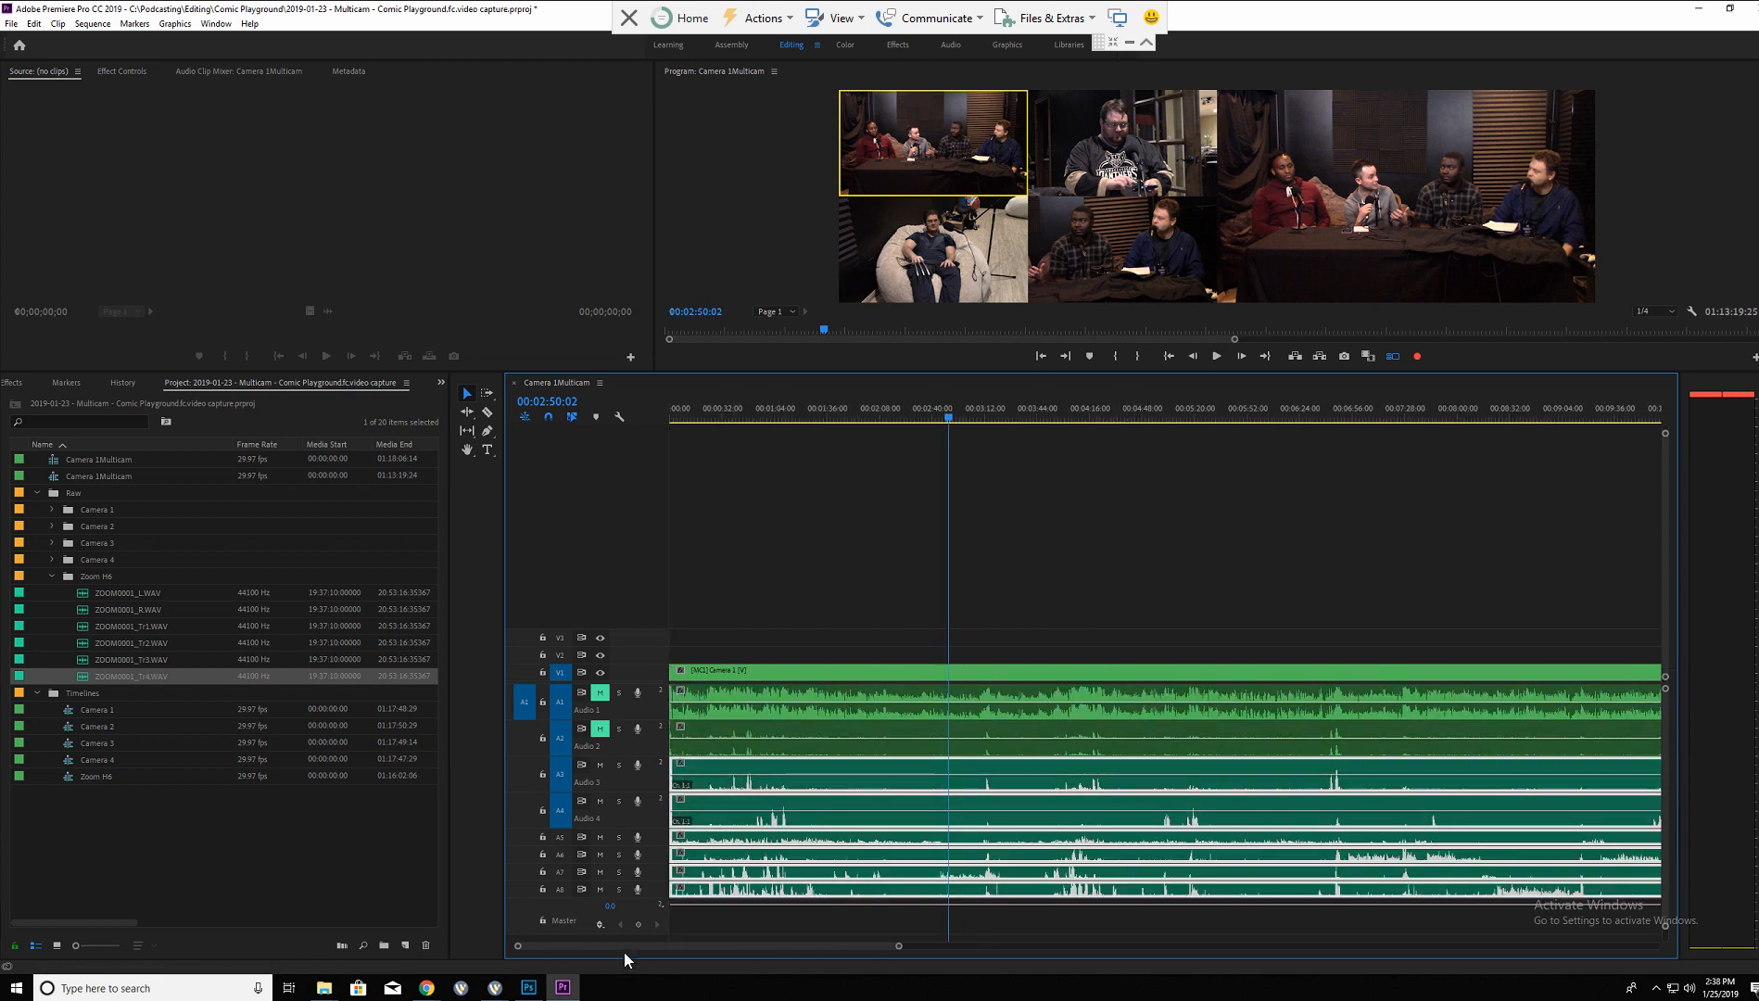
Return the playhead to 00:00:00:00 and compare the clap peaks of the Zoom H6 tracks with those on A1 and A2.
drag(783, 417, 606, 417)
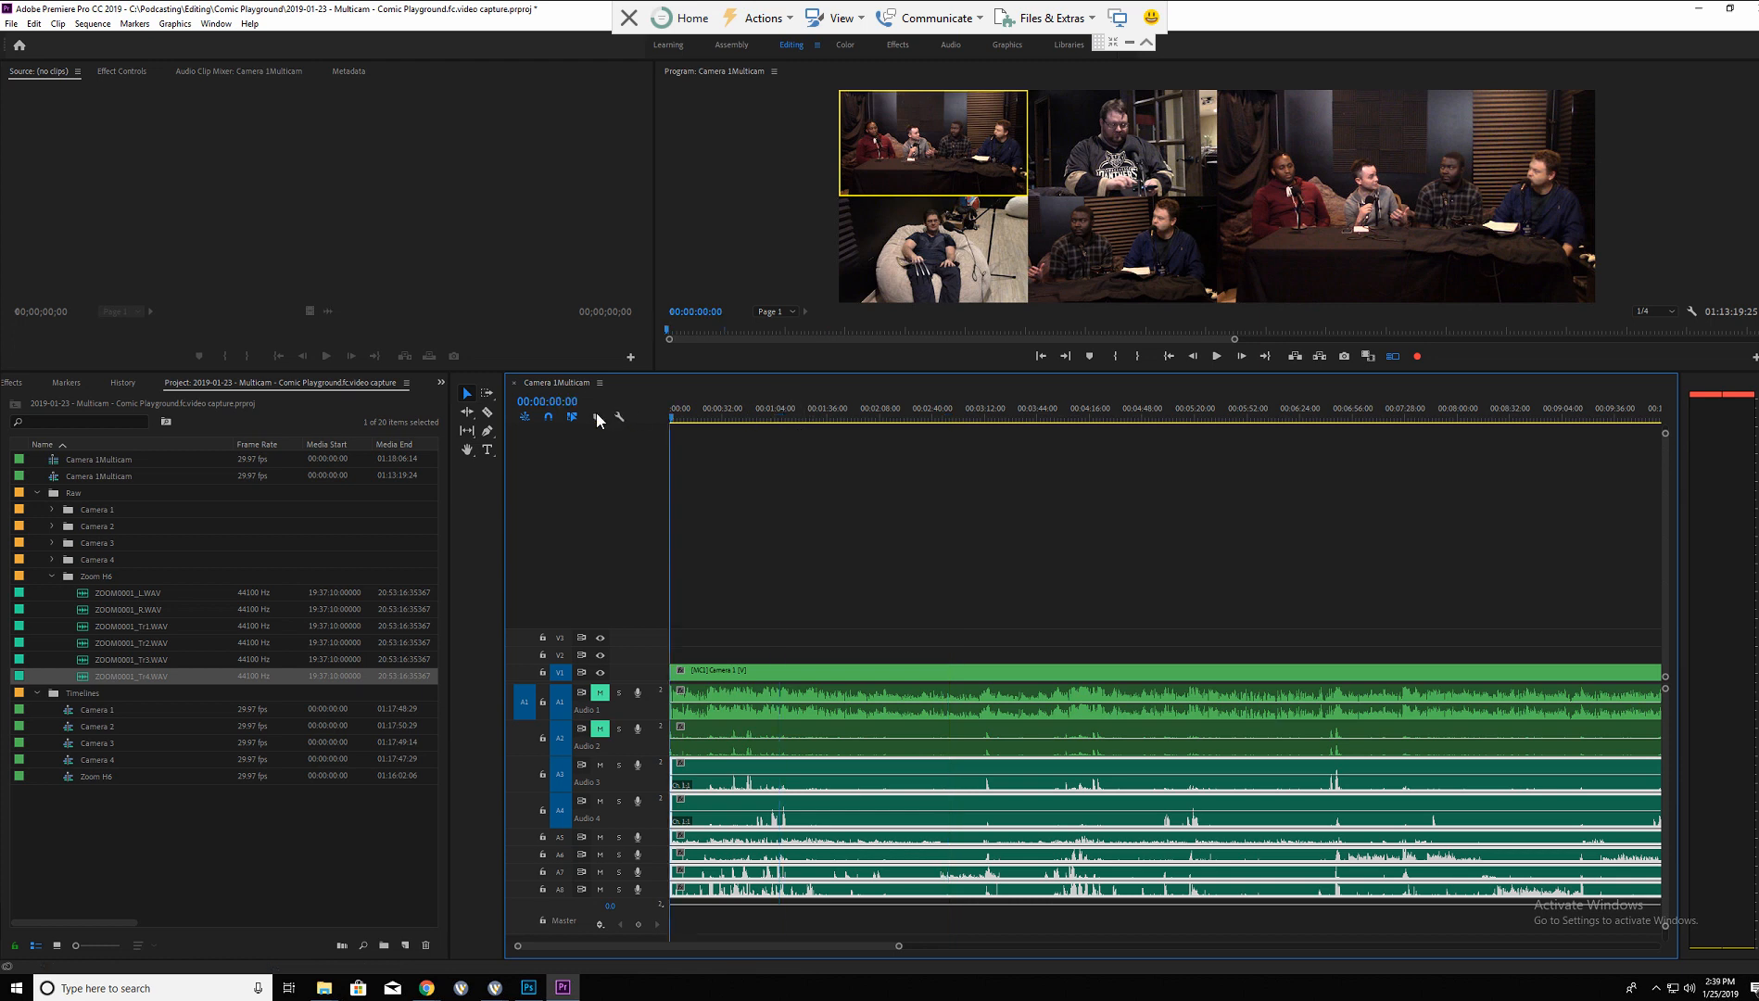
drag(517, 947, 680, 958)
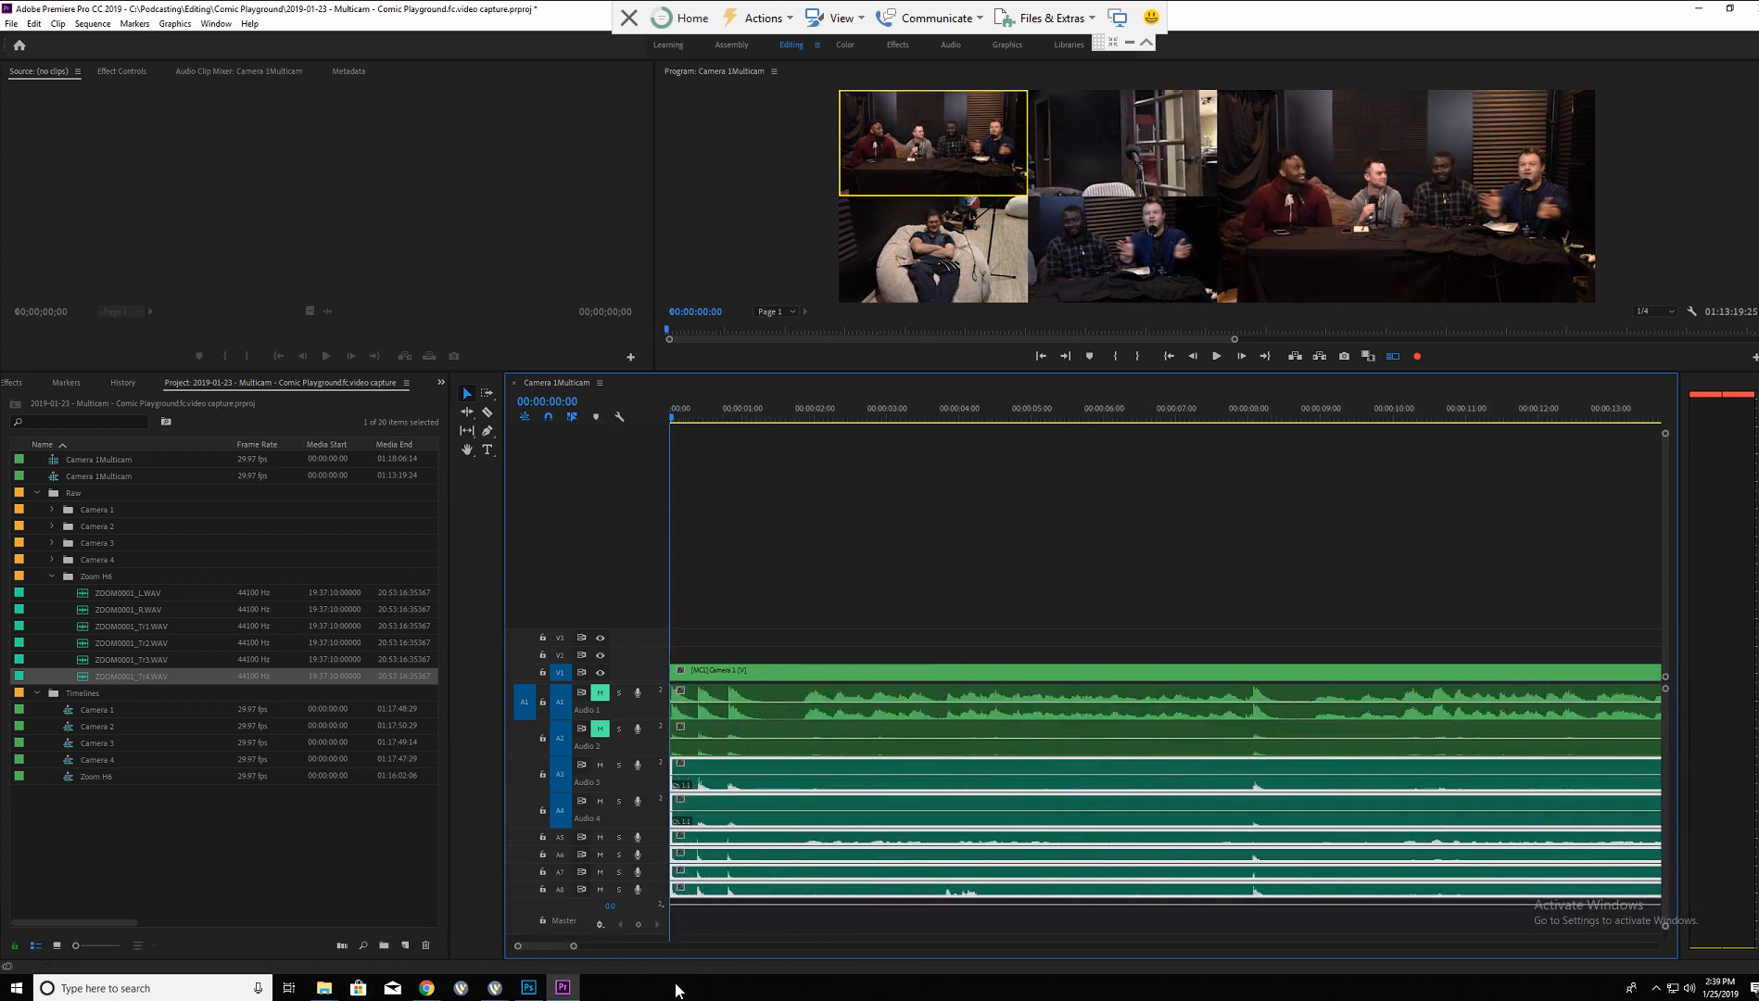
key(equal)
key(equal)
key(equal)
key(minus)
key(minus)
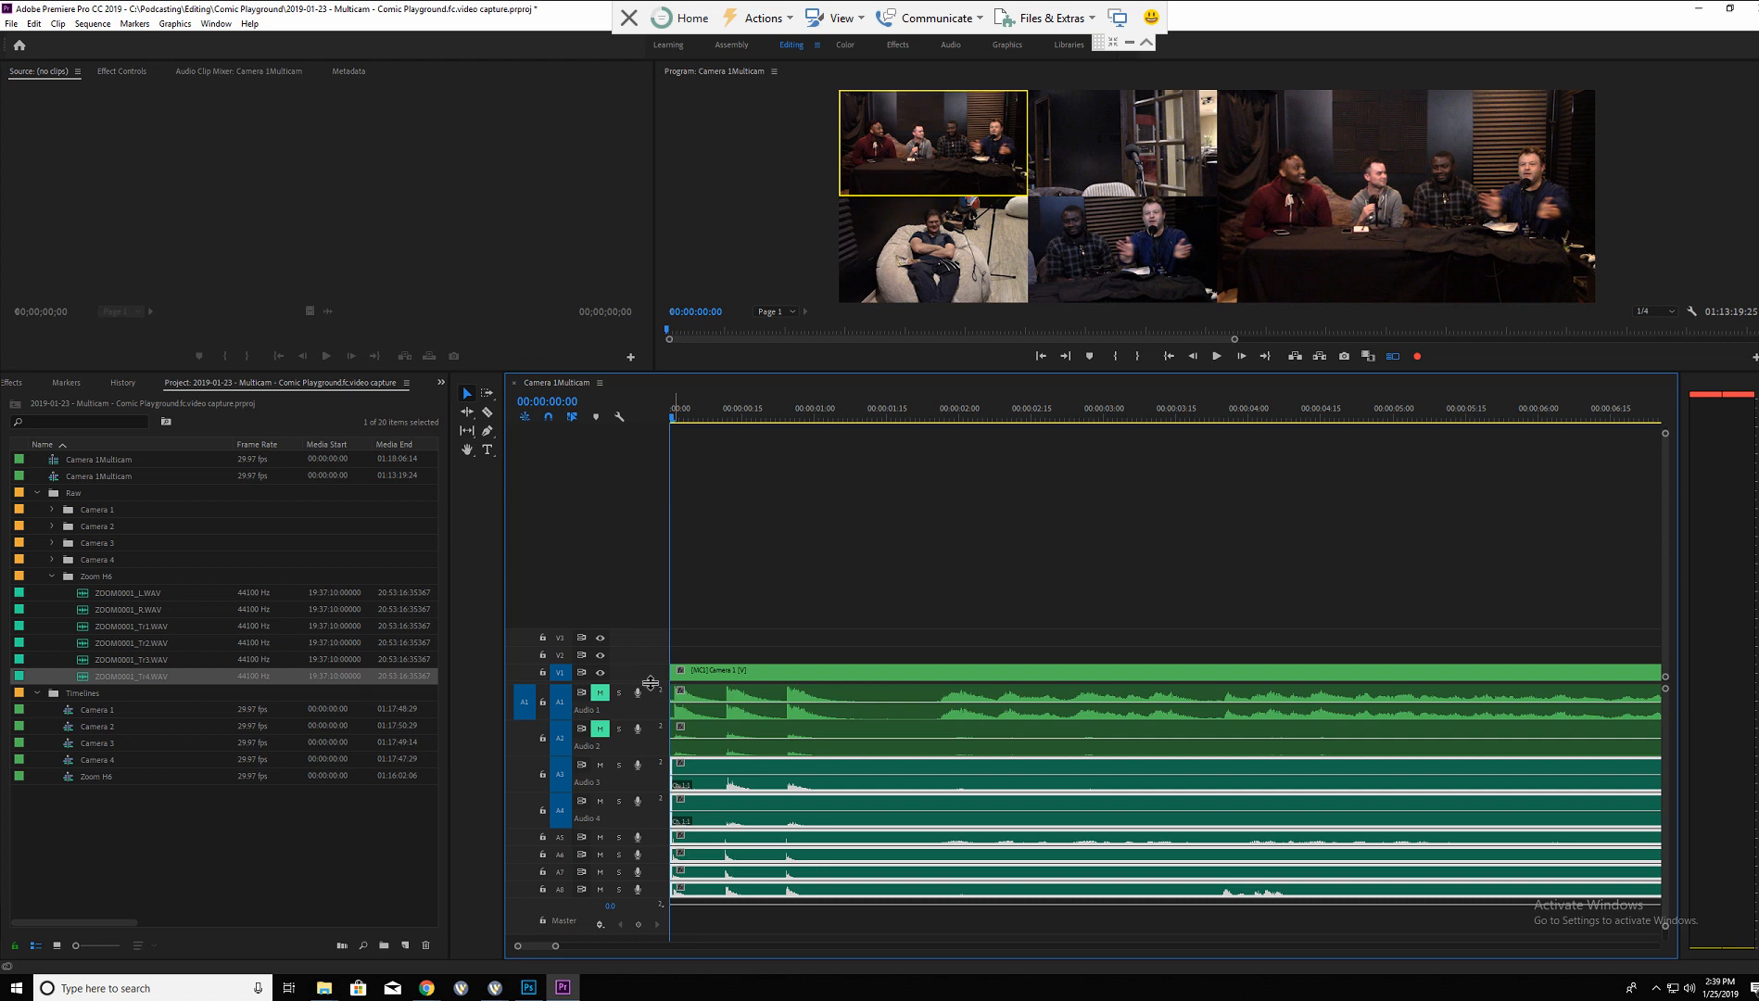
scroll(680, 559, down, 3)
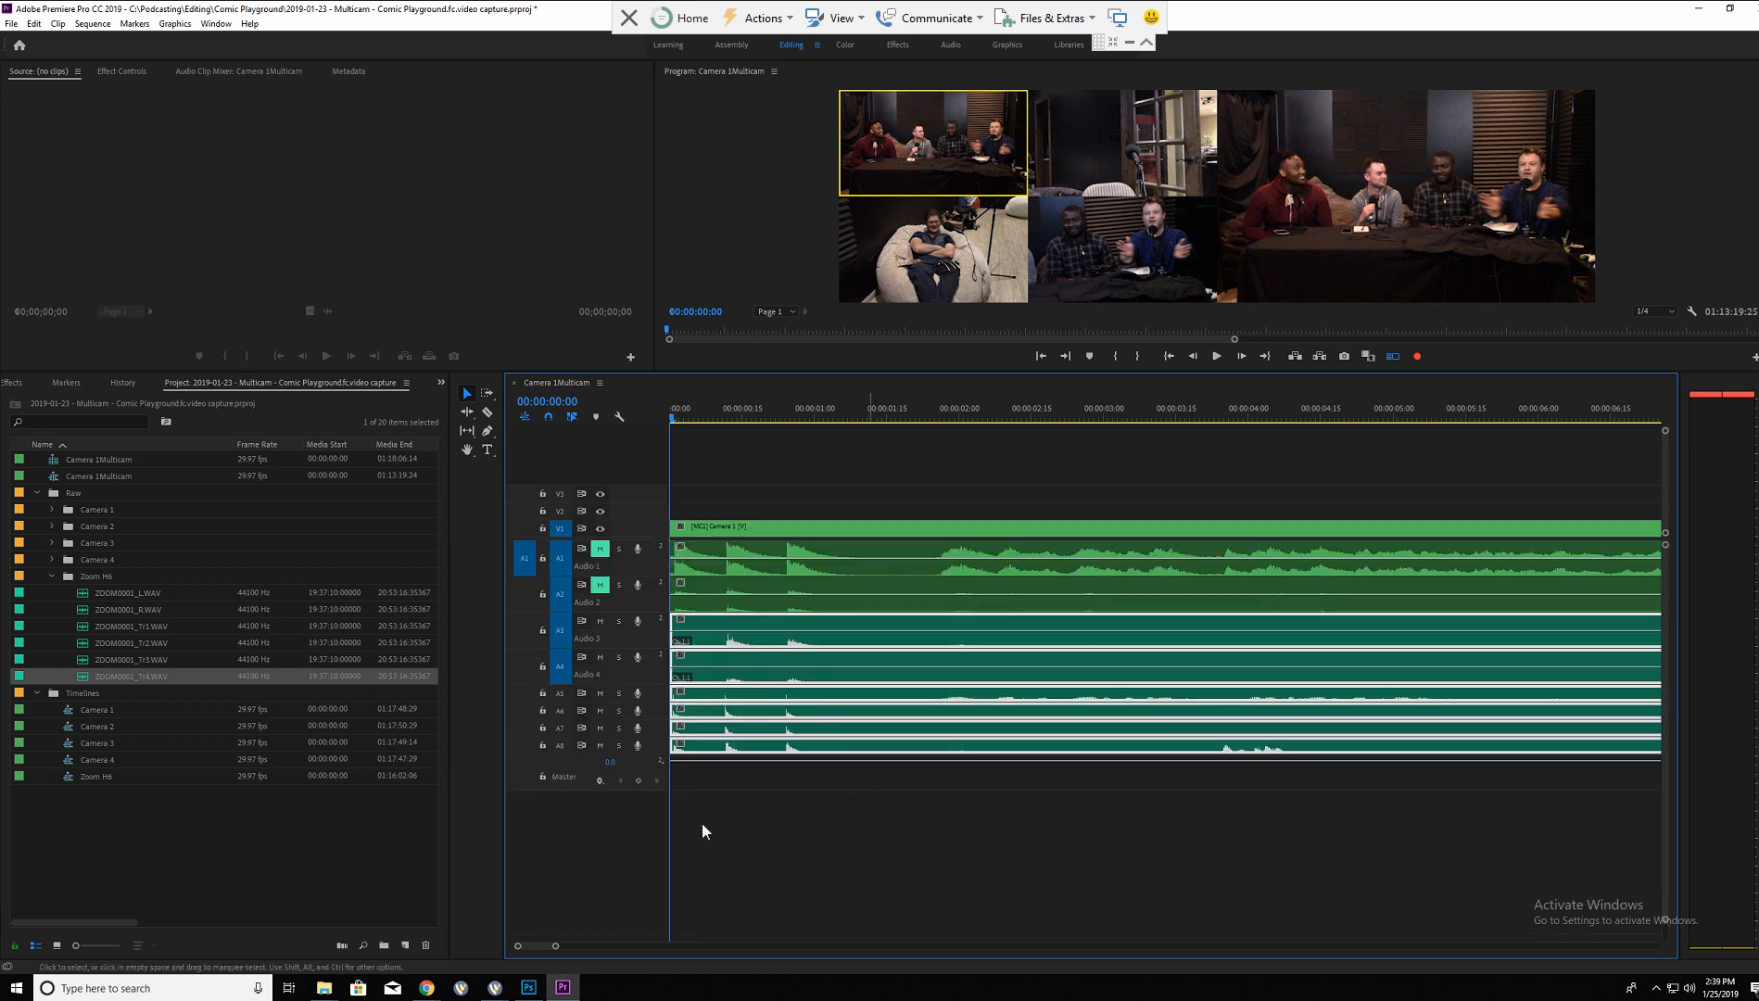
Create track A9 with a temporary ZOOM0001_Tr4.WAV clip, and shift the six Zoom H6 clips down one track to A4 through A9.
drag(118, 673, 772, 857)
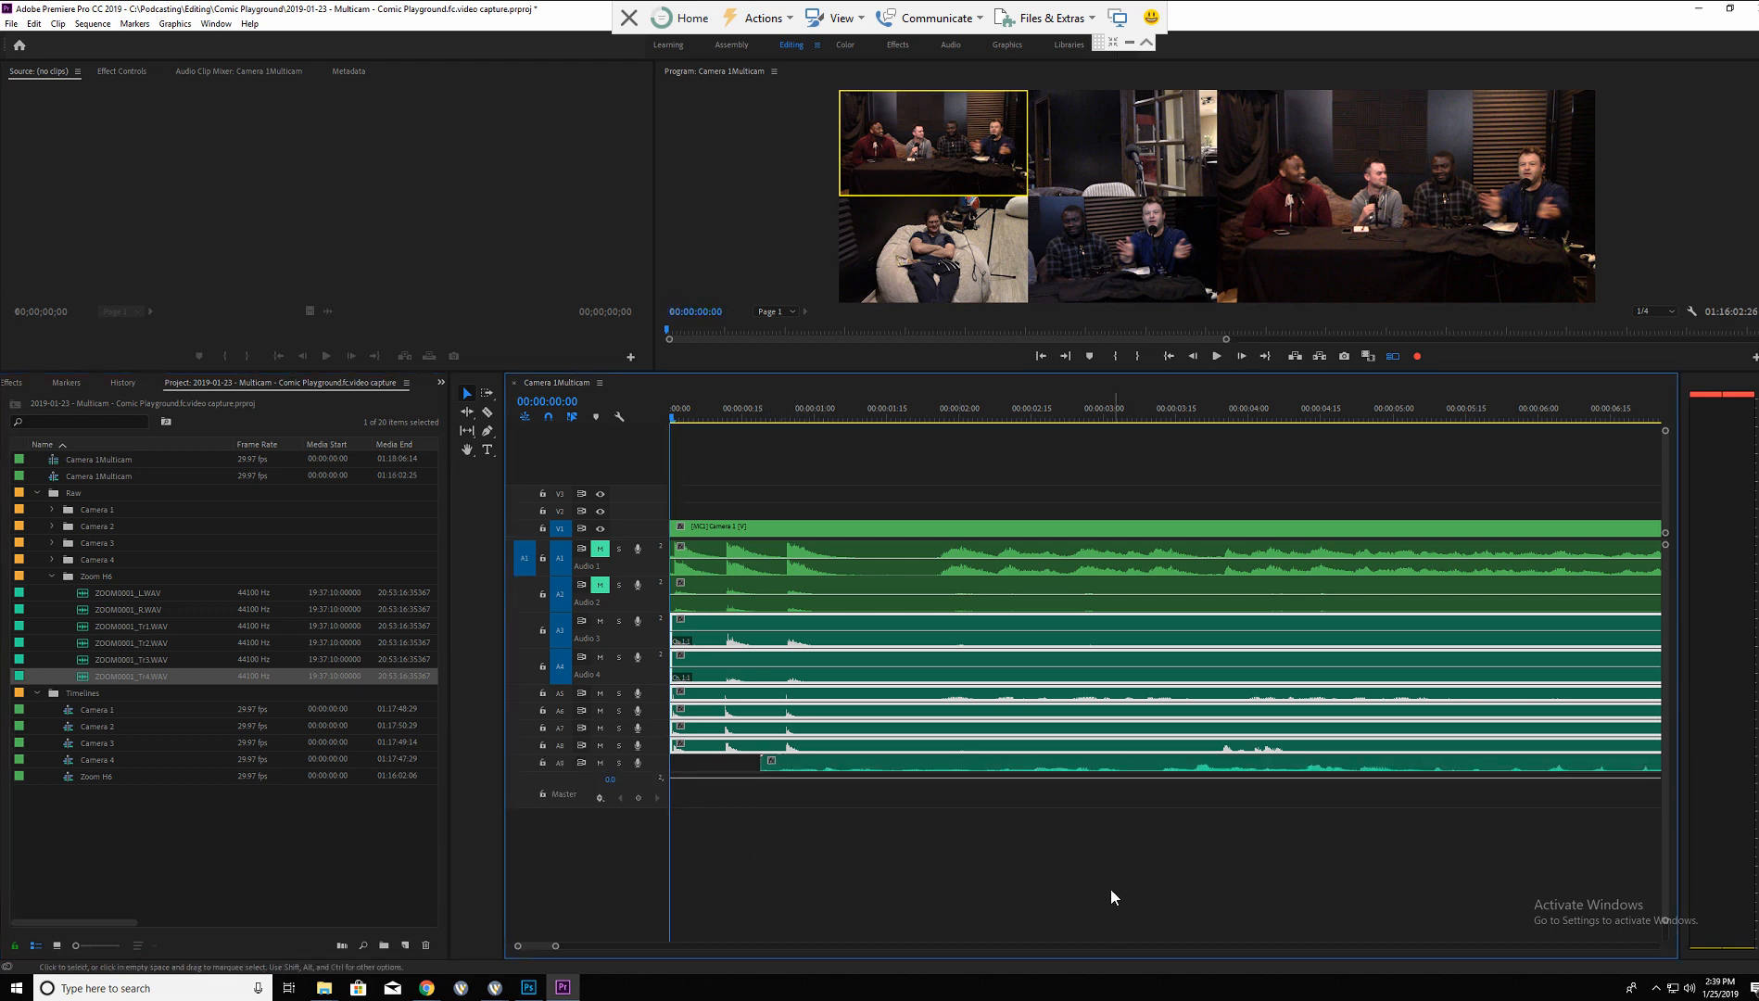
click(1038, 762)
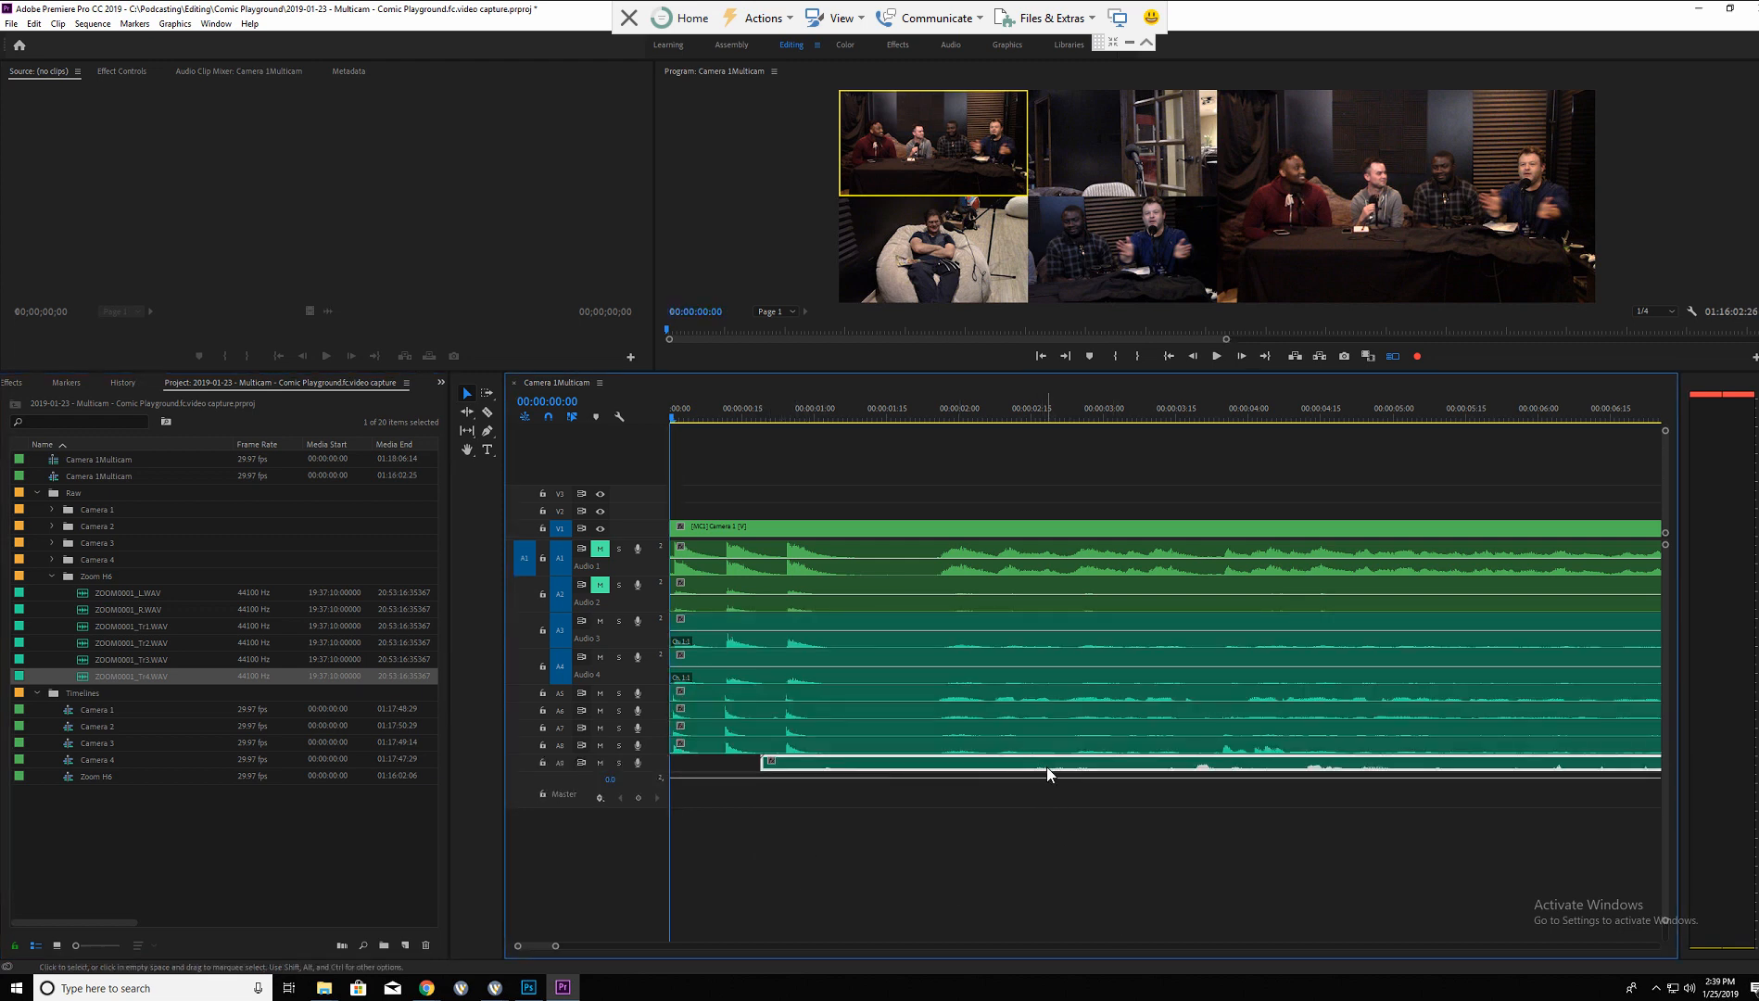
key(Delete)
drag(843, 760, 811, 634)
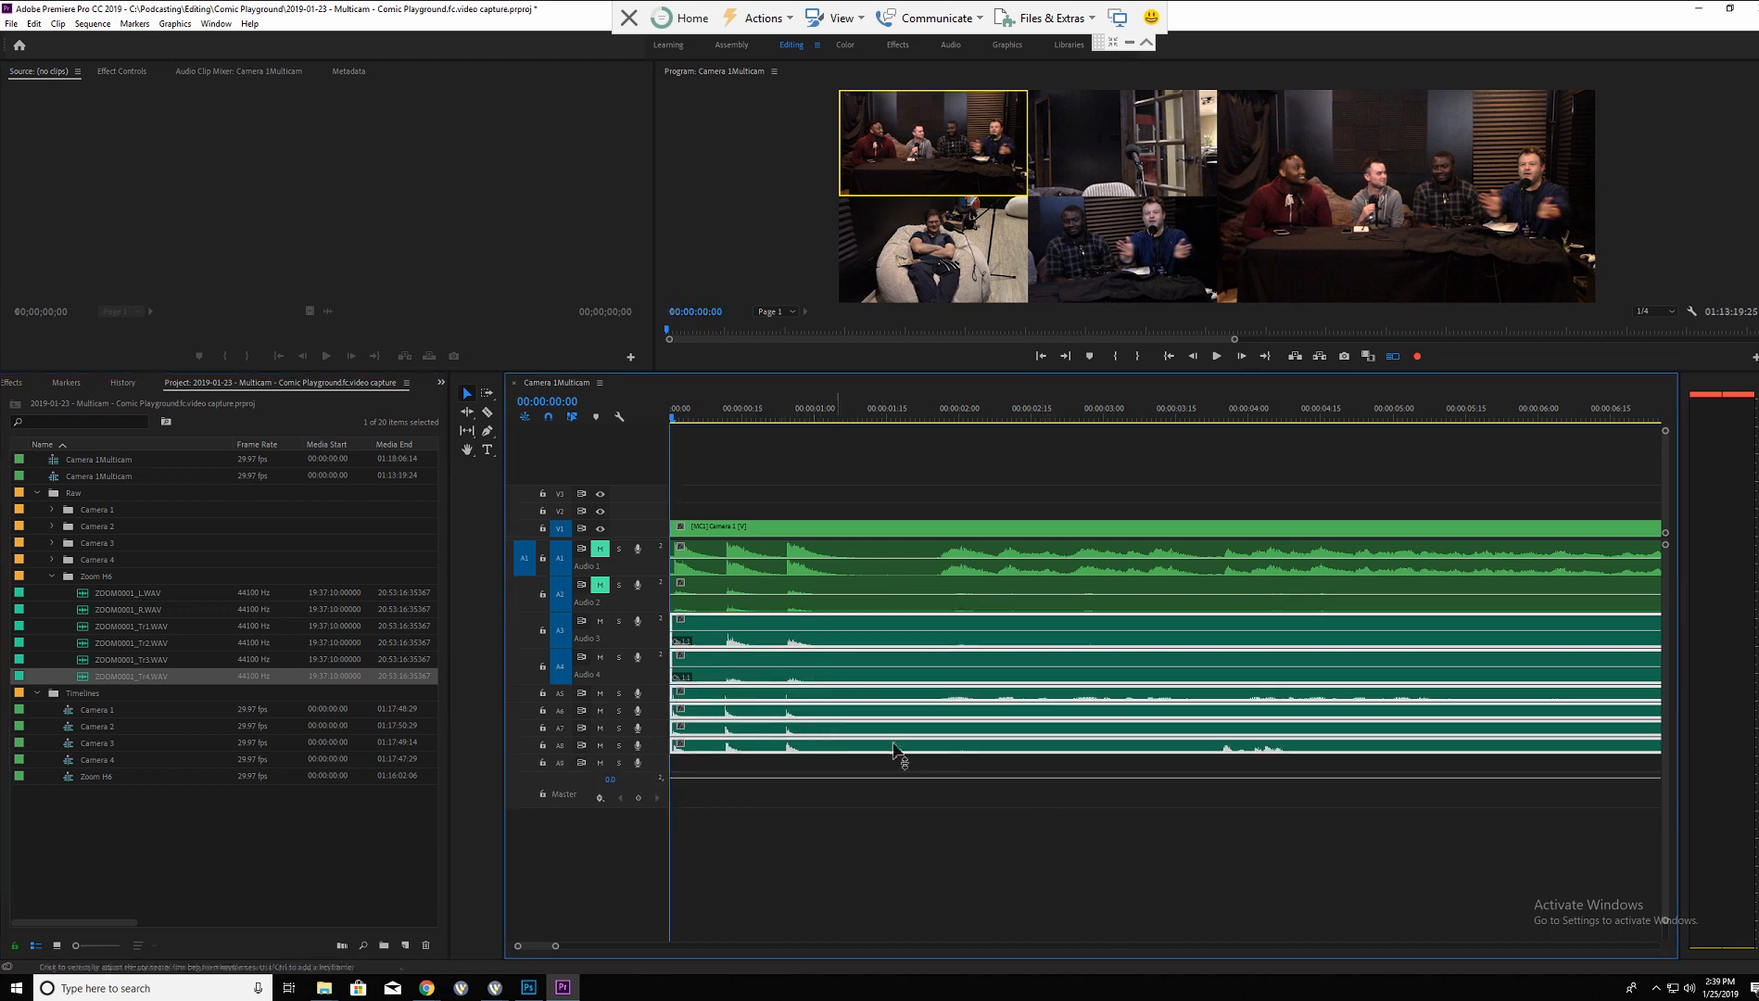
drag(892, 747, 889, 765)
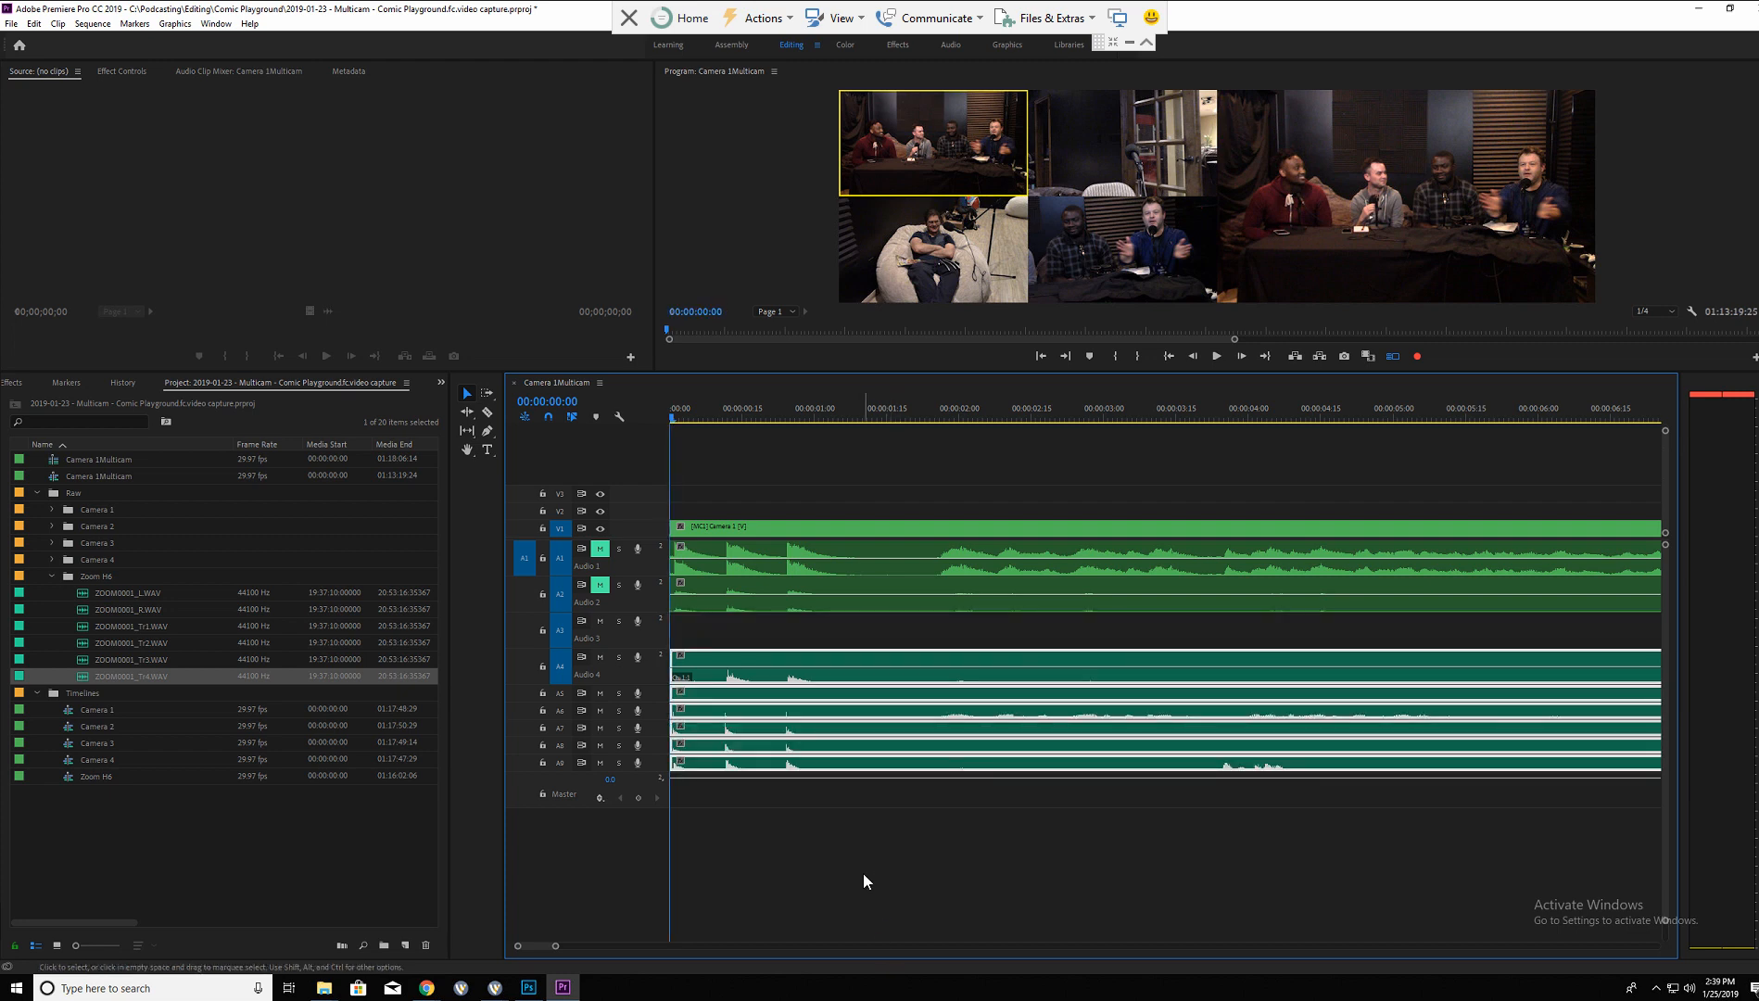
Unmute A2 and play the Zoom H6 audio tracks together from the second clap at 00:00:00:12.
click(849, 551)
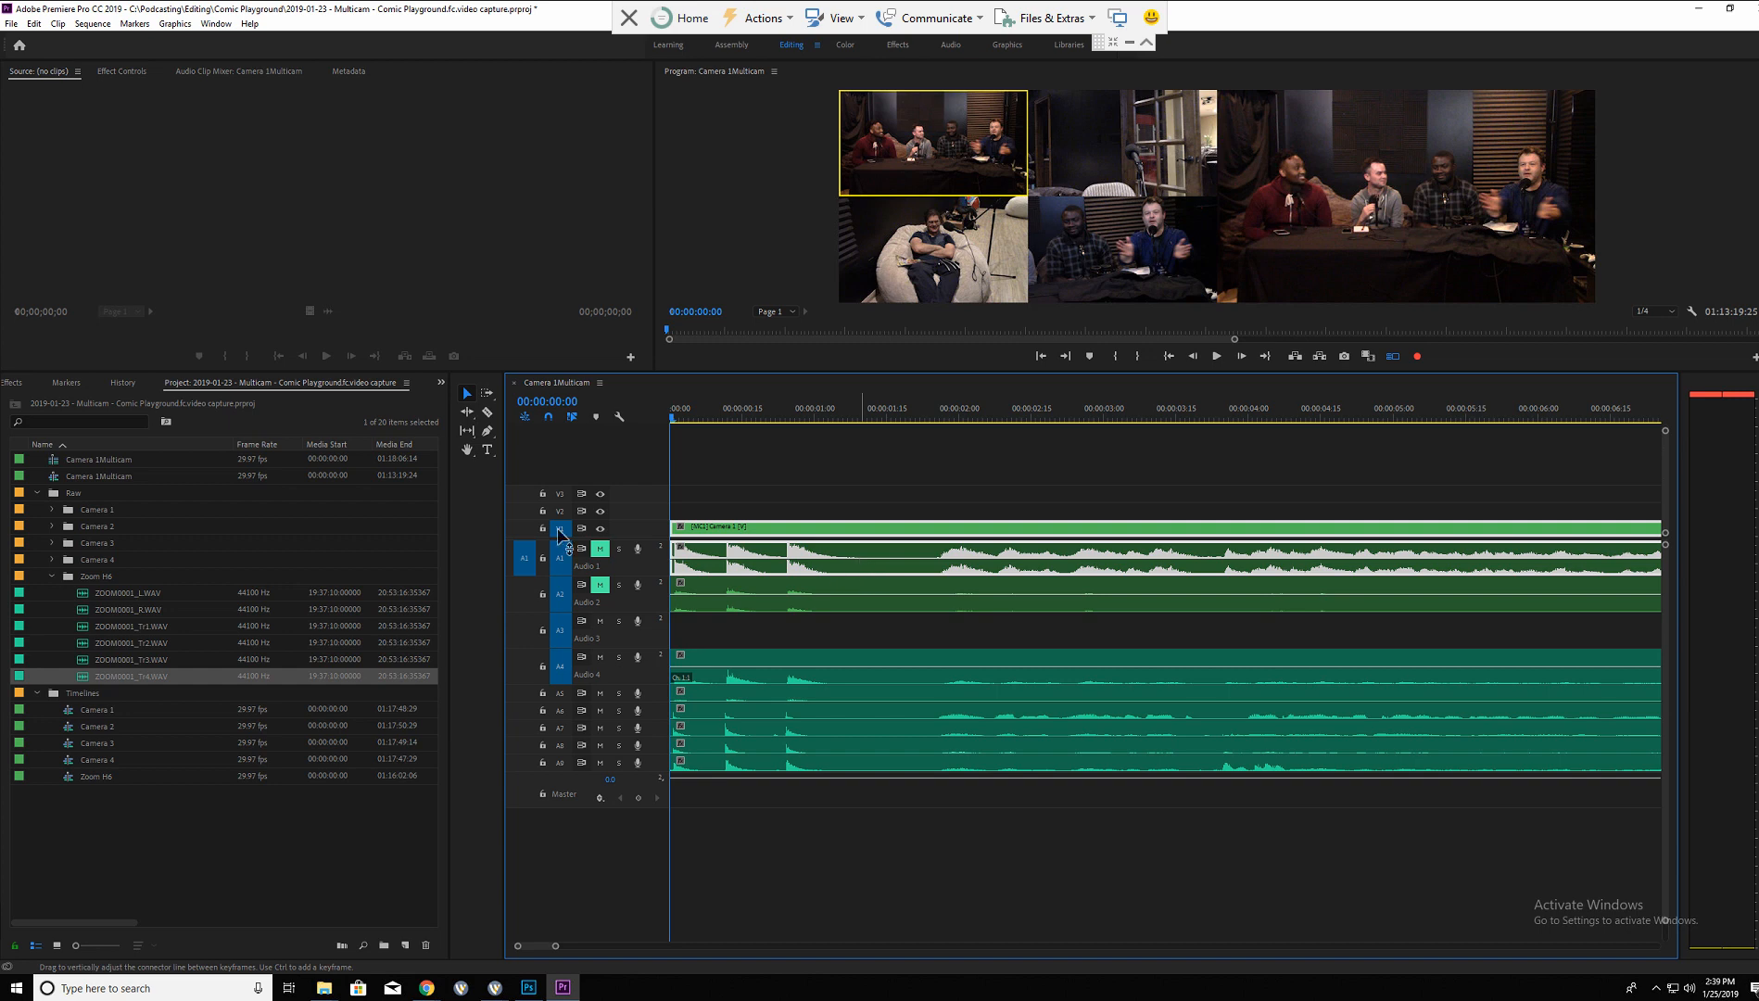
click(600, 584)
click(808, 588)
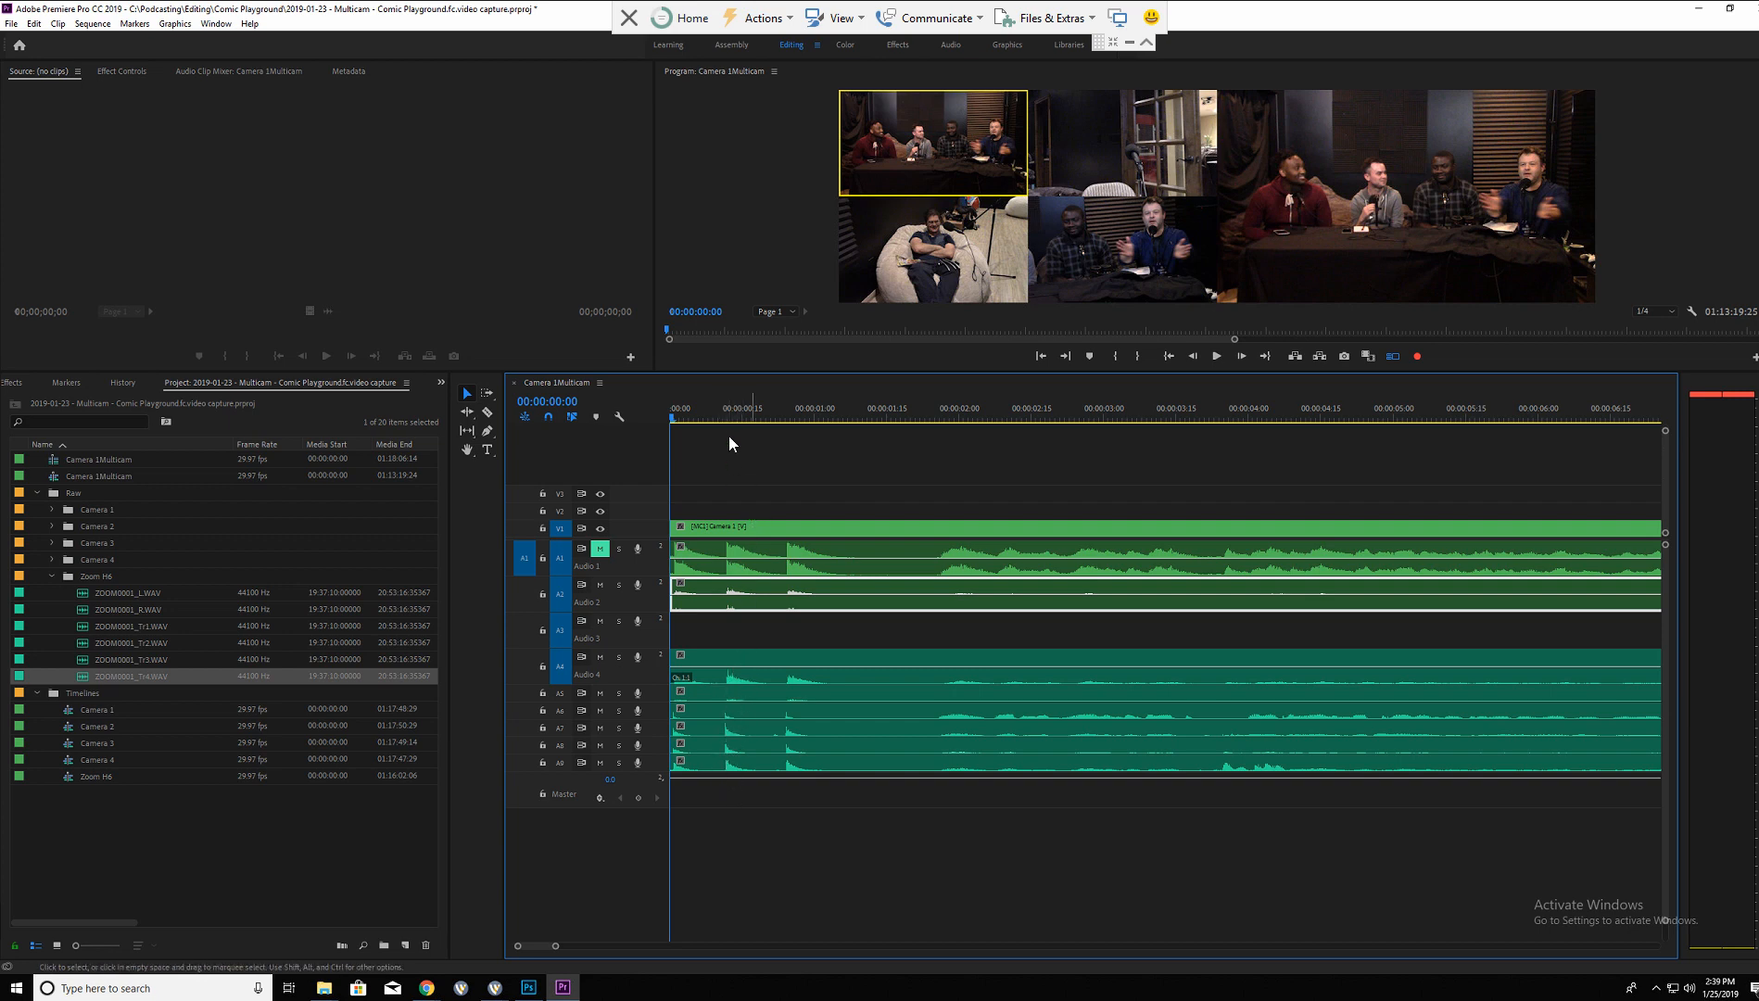
click(727, 410)
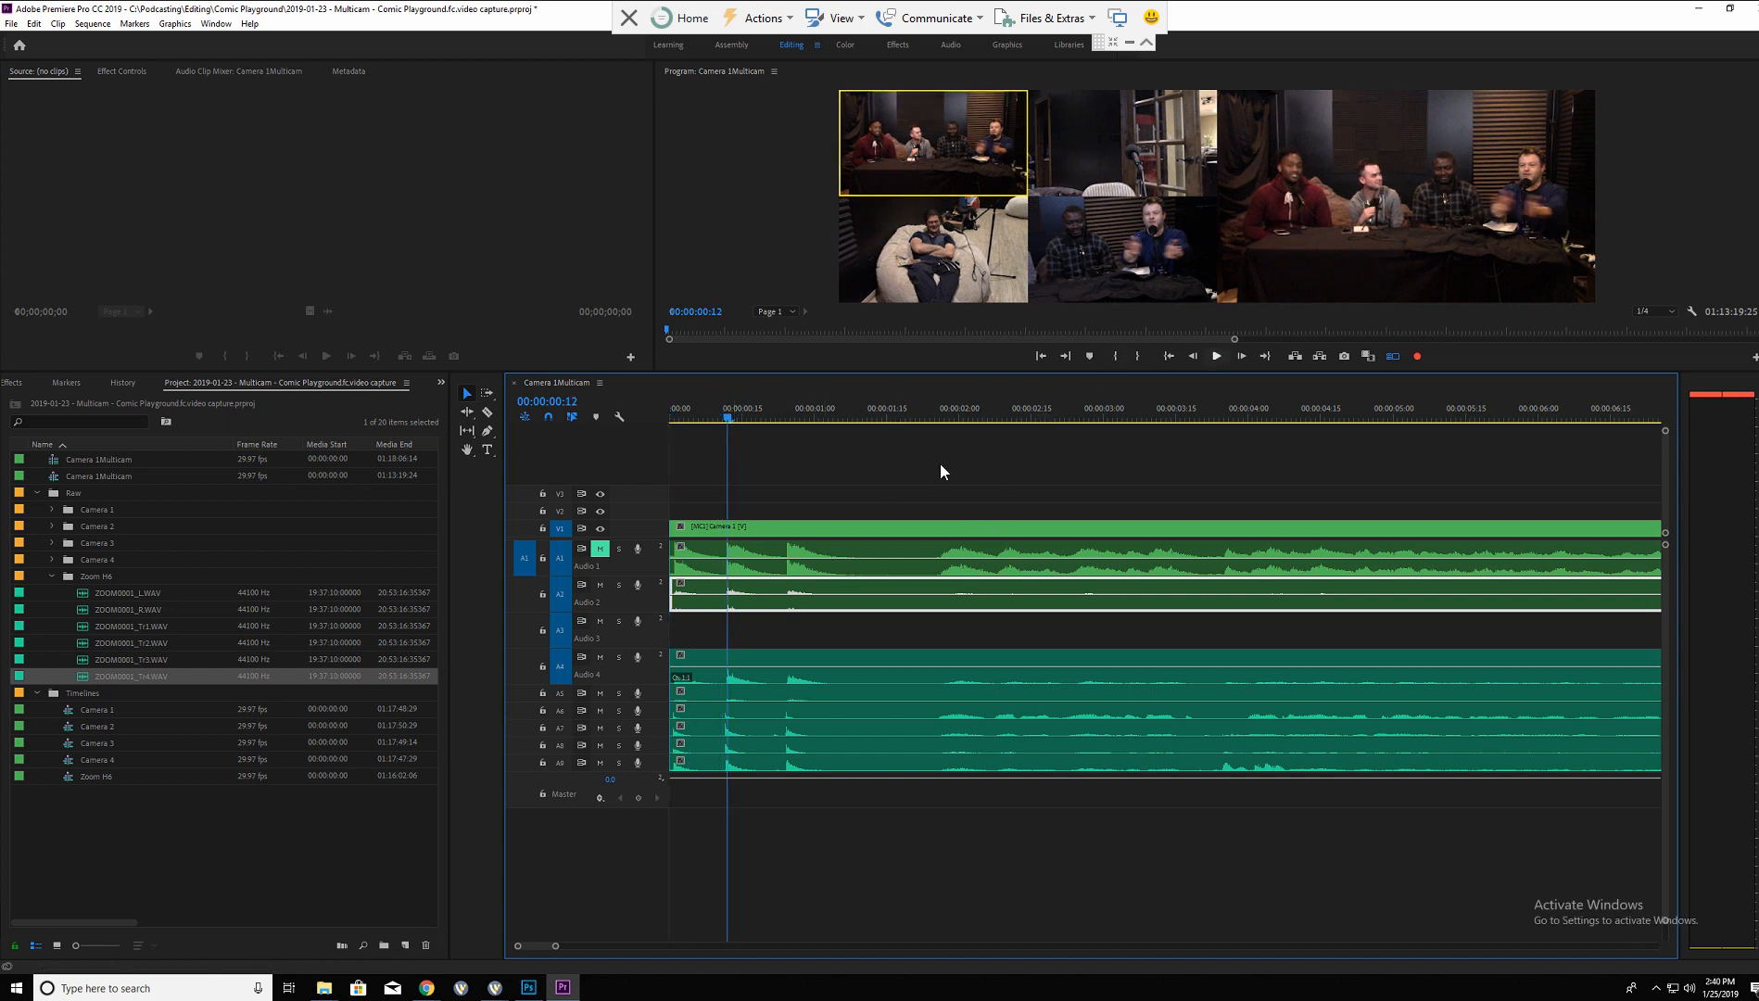
click(1215, 356)
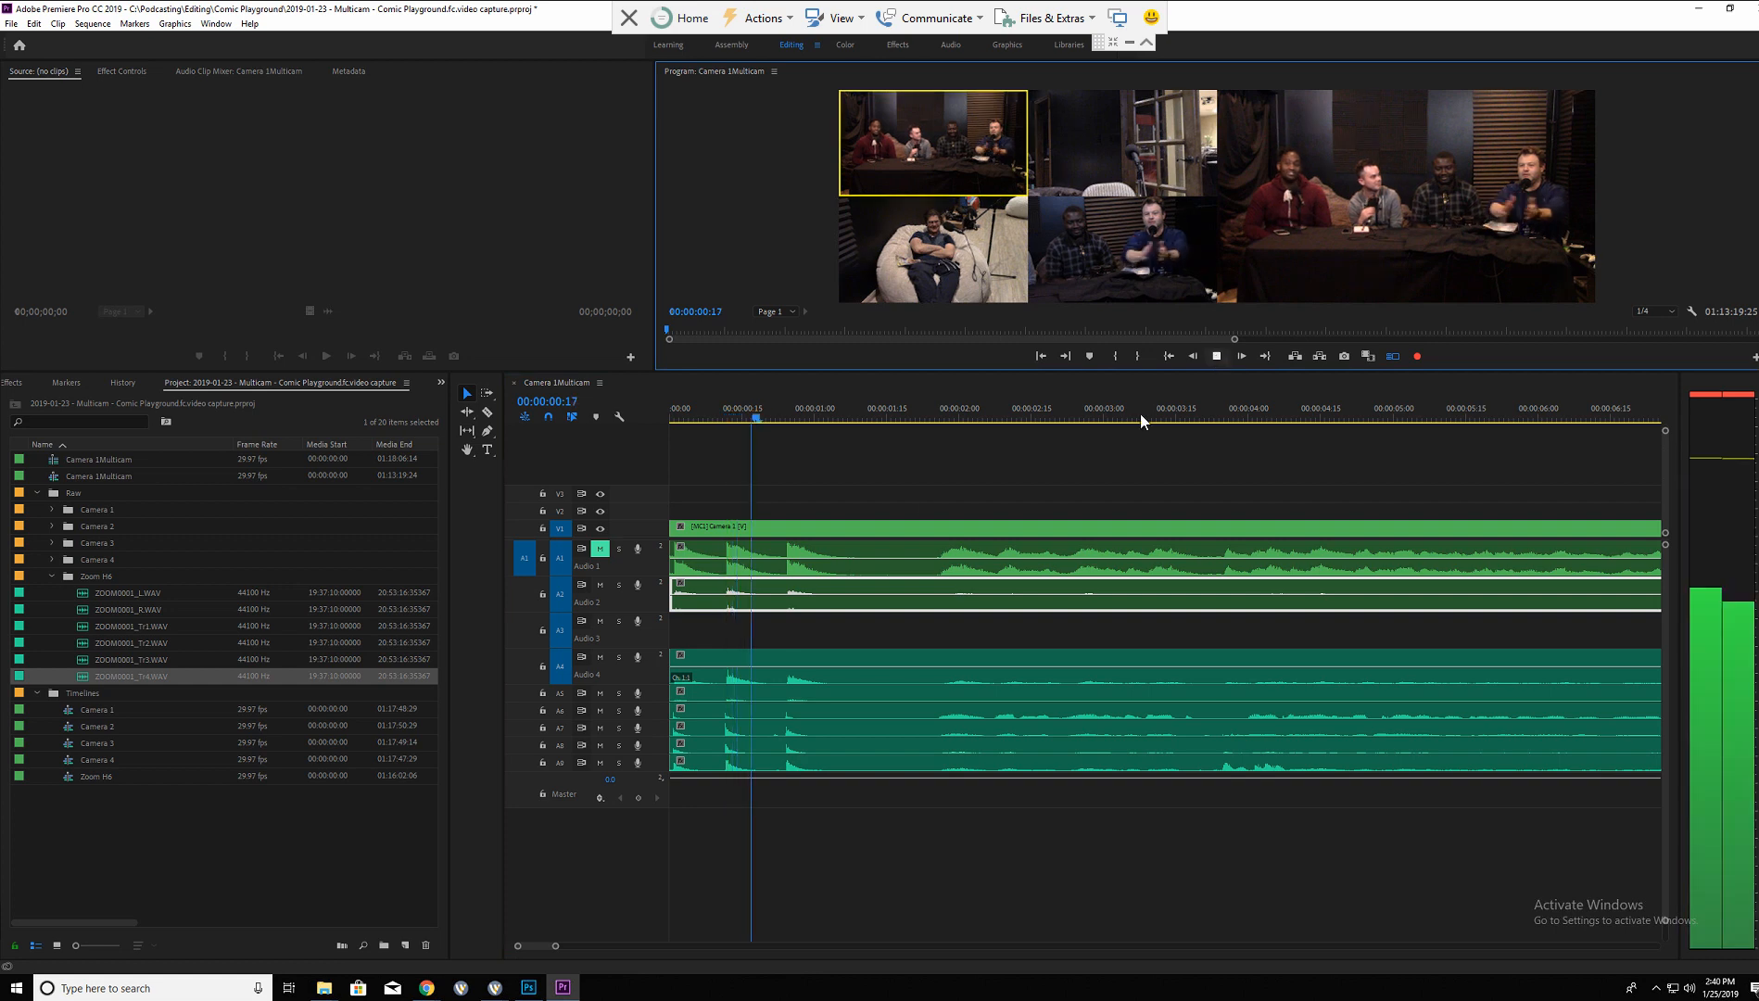
click(1214, 358)
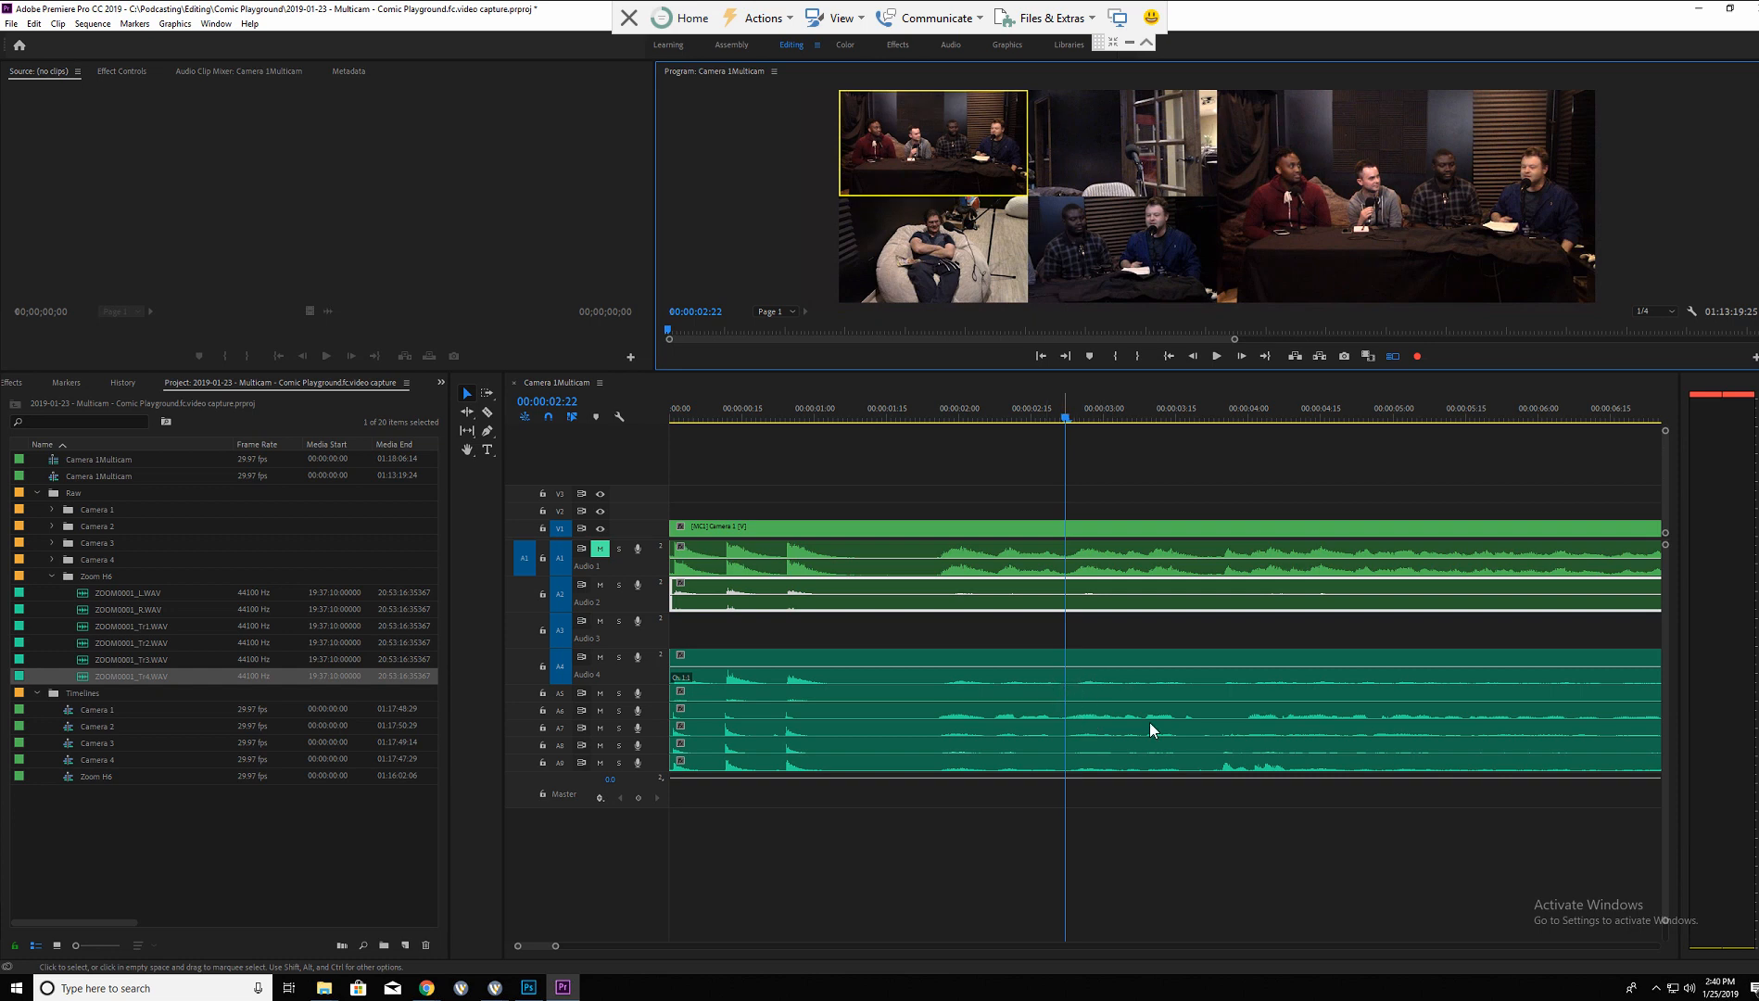
Increase the audio track heights, play the sequence from 00:00:02:22, and examine the A9 clip's peaks between 00:00:03:25 and 00:00:04:00.
click(1230, 765)
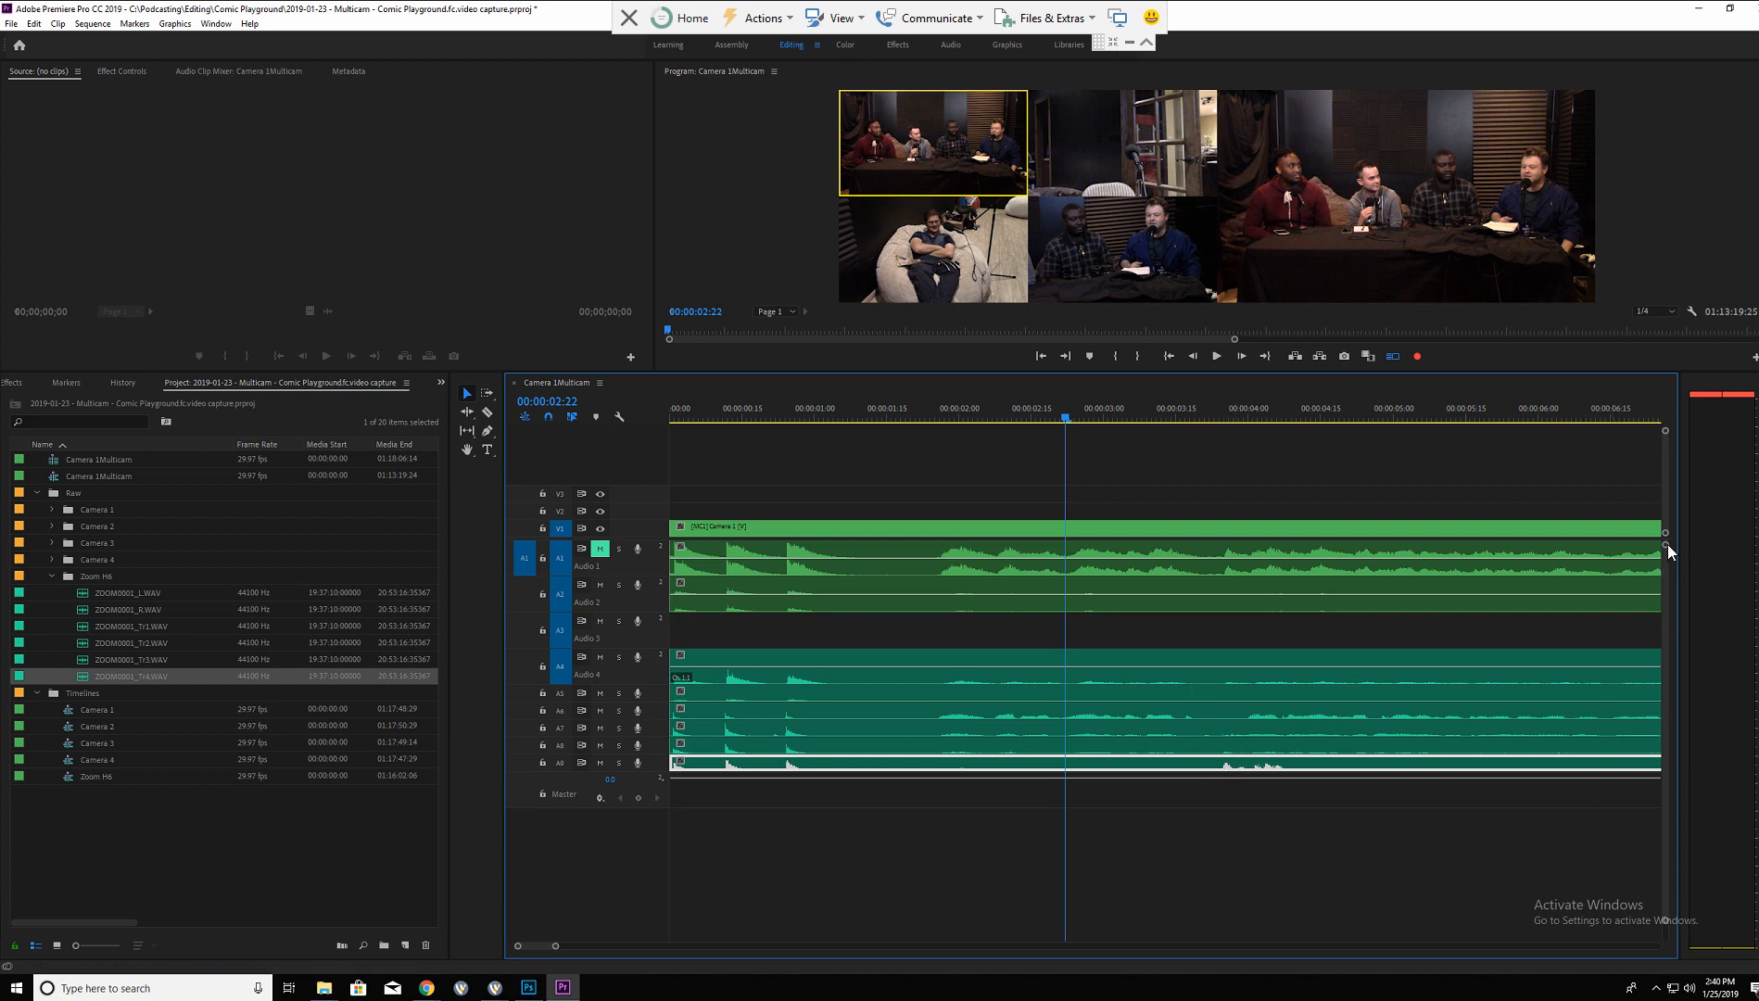
drag(1664, 544, 1666, 549)
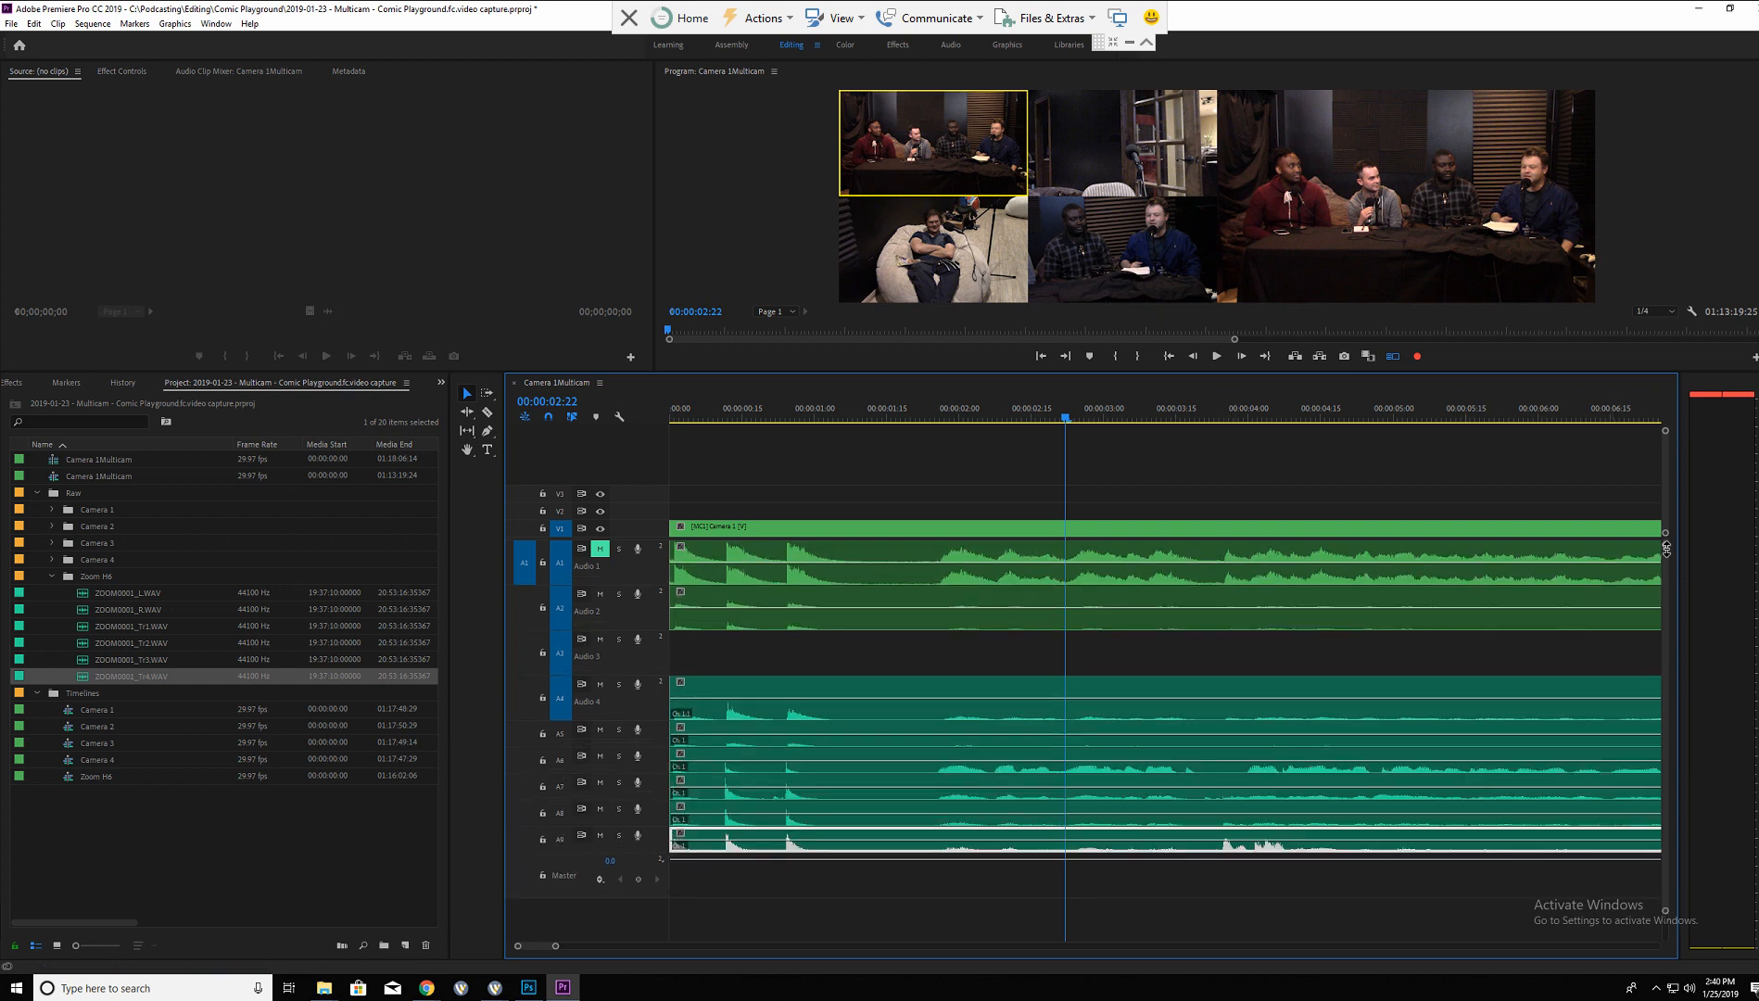
click(1216, 356)
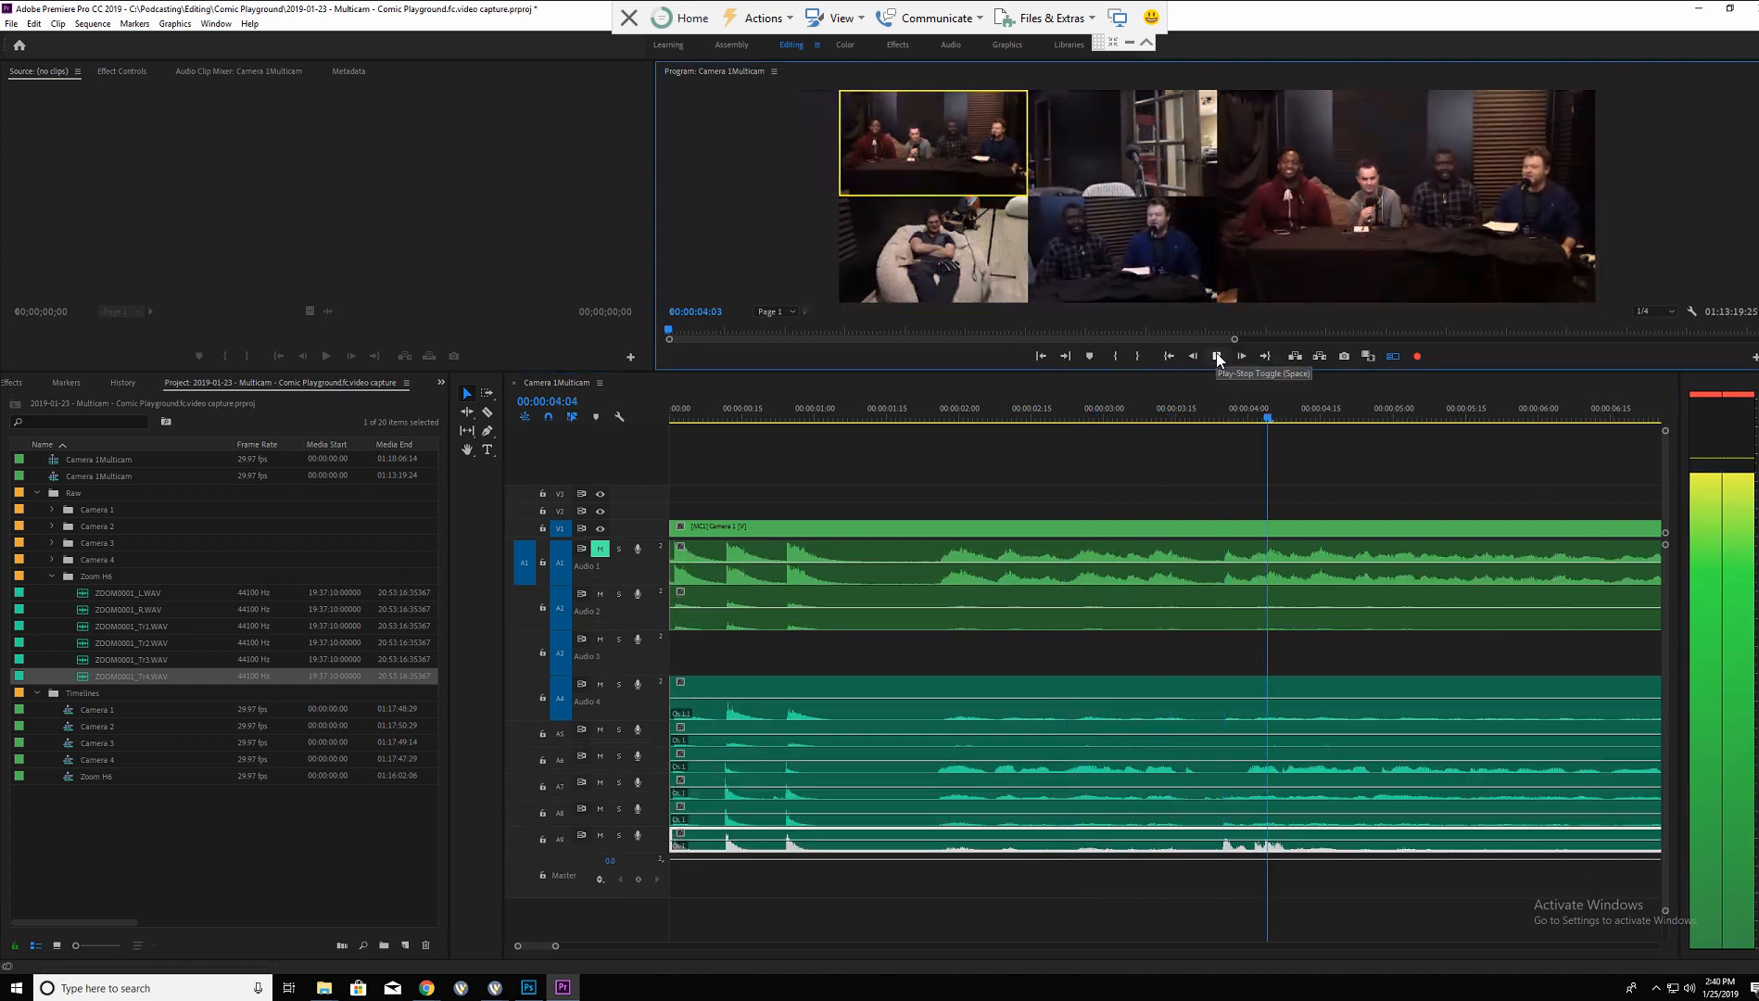
click(1216, 355)
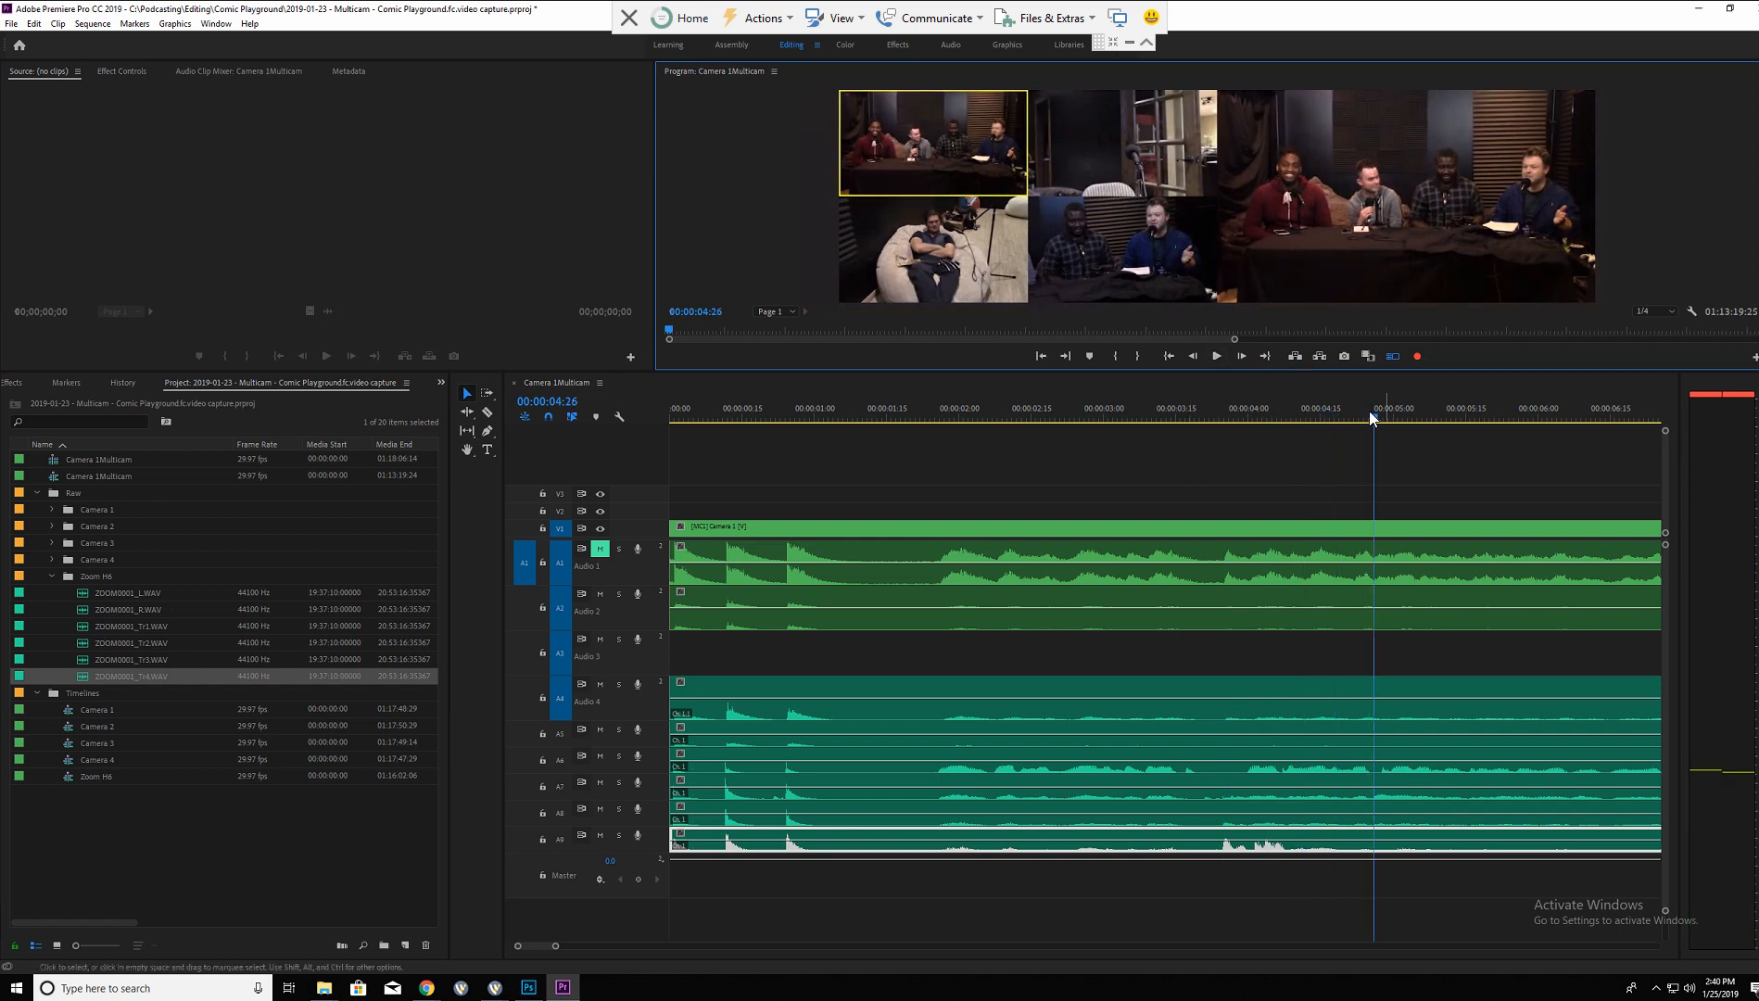
drag(1372, 413, 1225, 444)
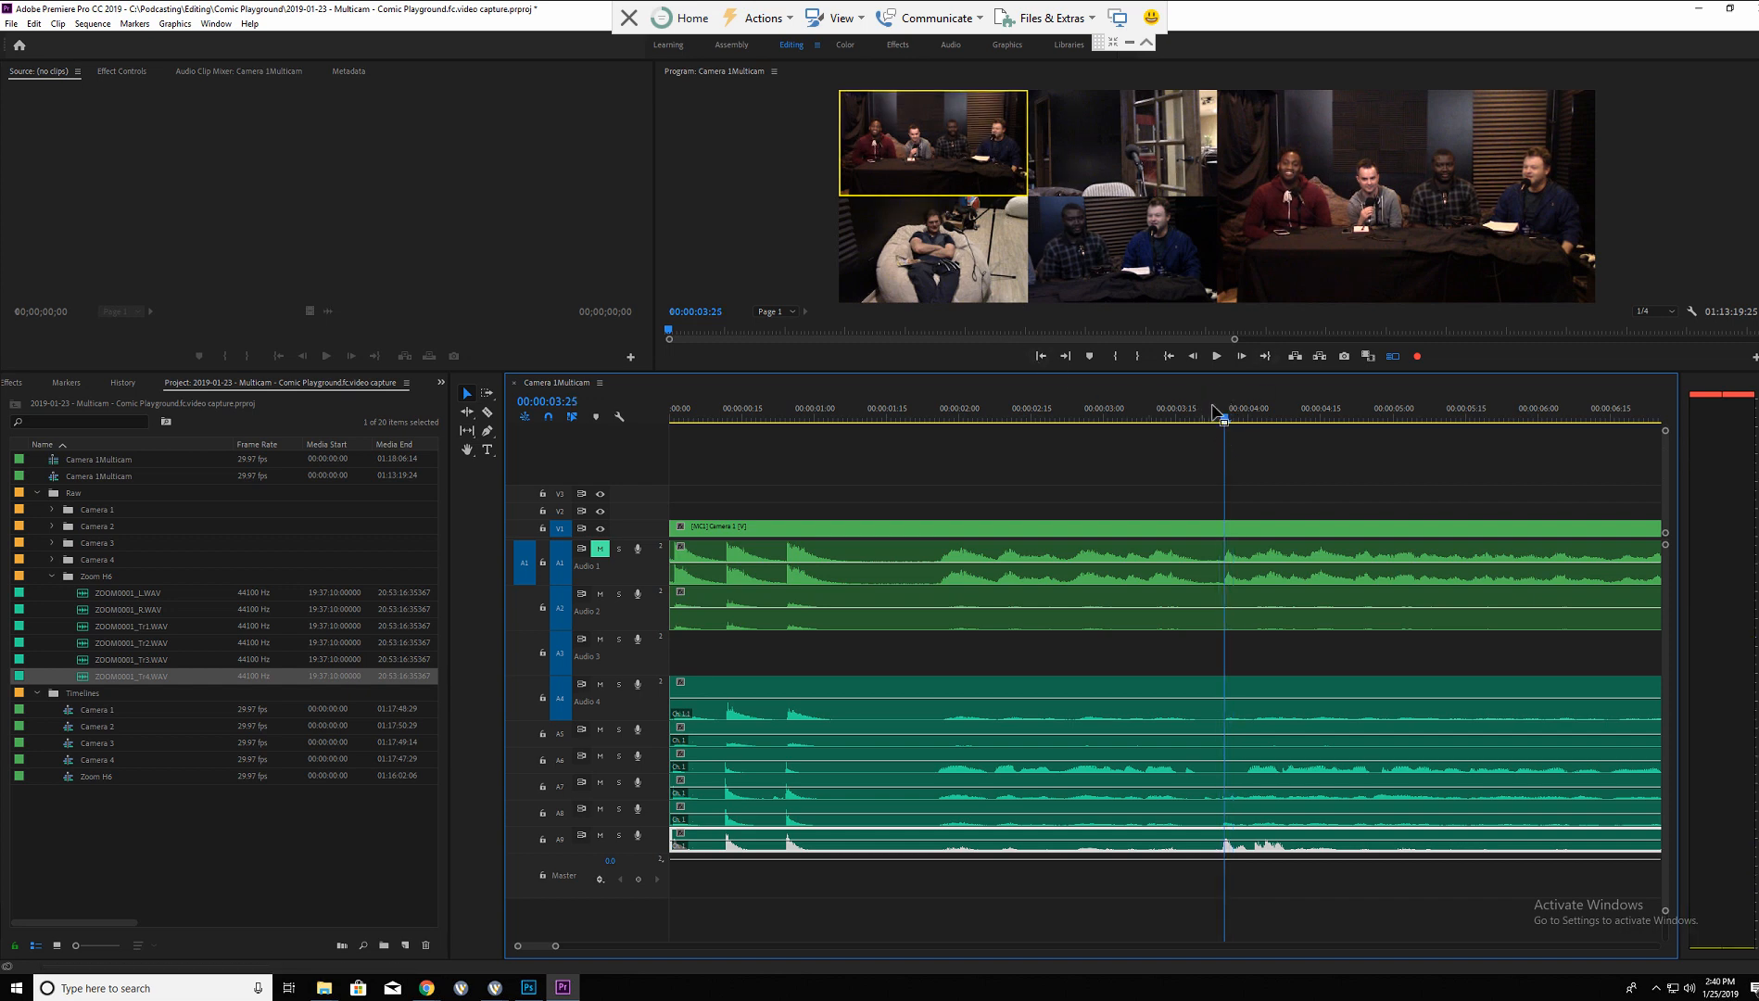
drag(1224, 413, 1248, 413)
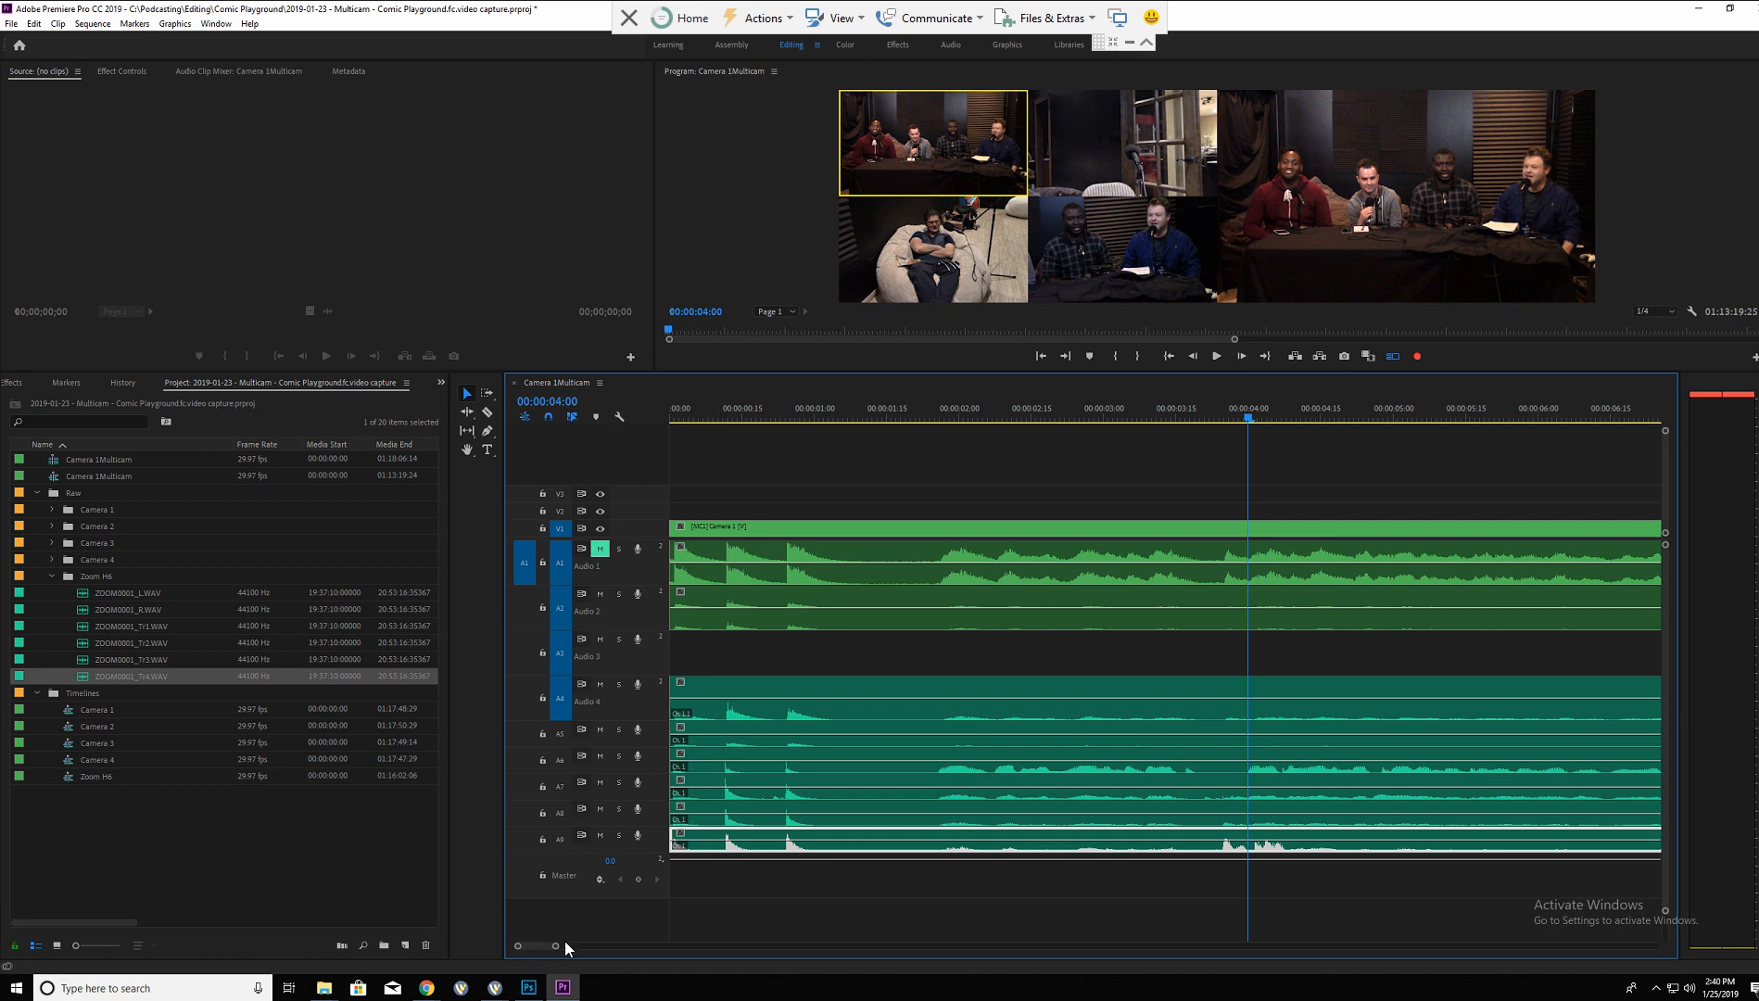
Play later passages of the sequence up to about 00:01:32 to check the Zoom H6 tracks stay in sync with the cameras.
drag(553, 946, 736, 947)
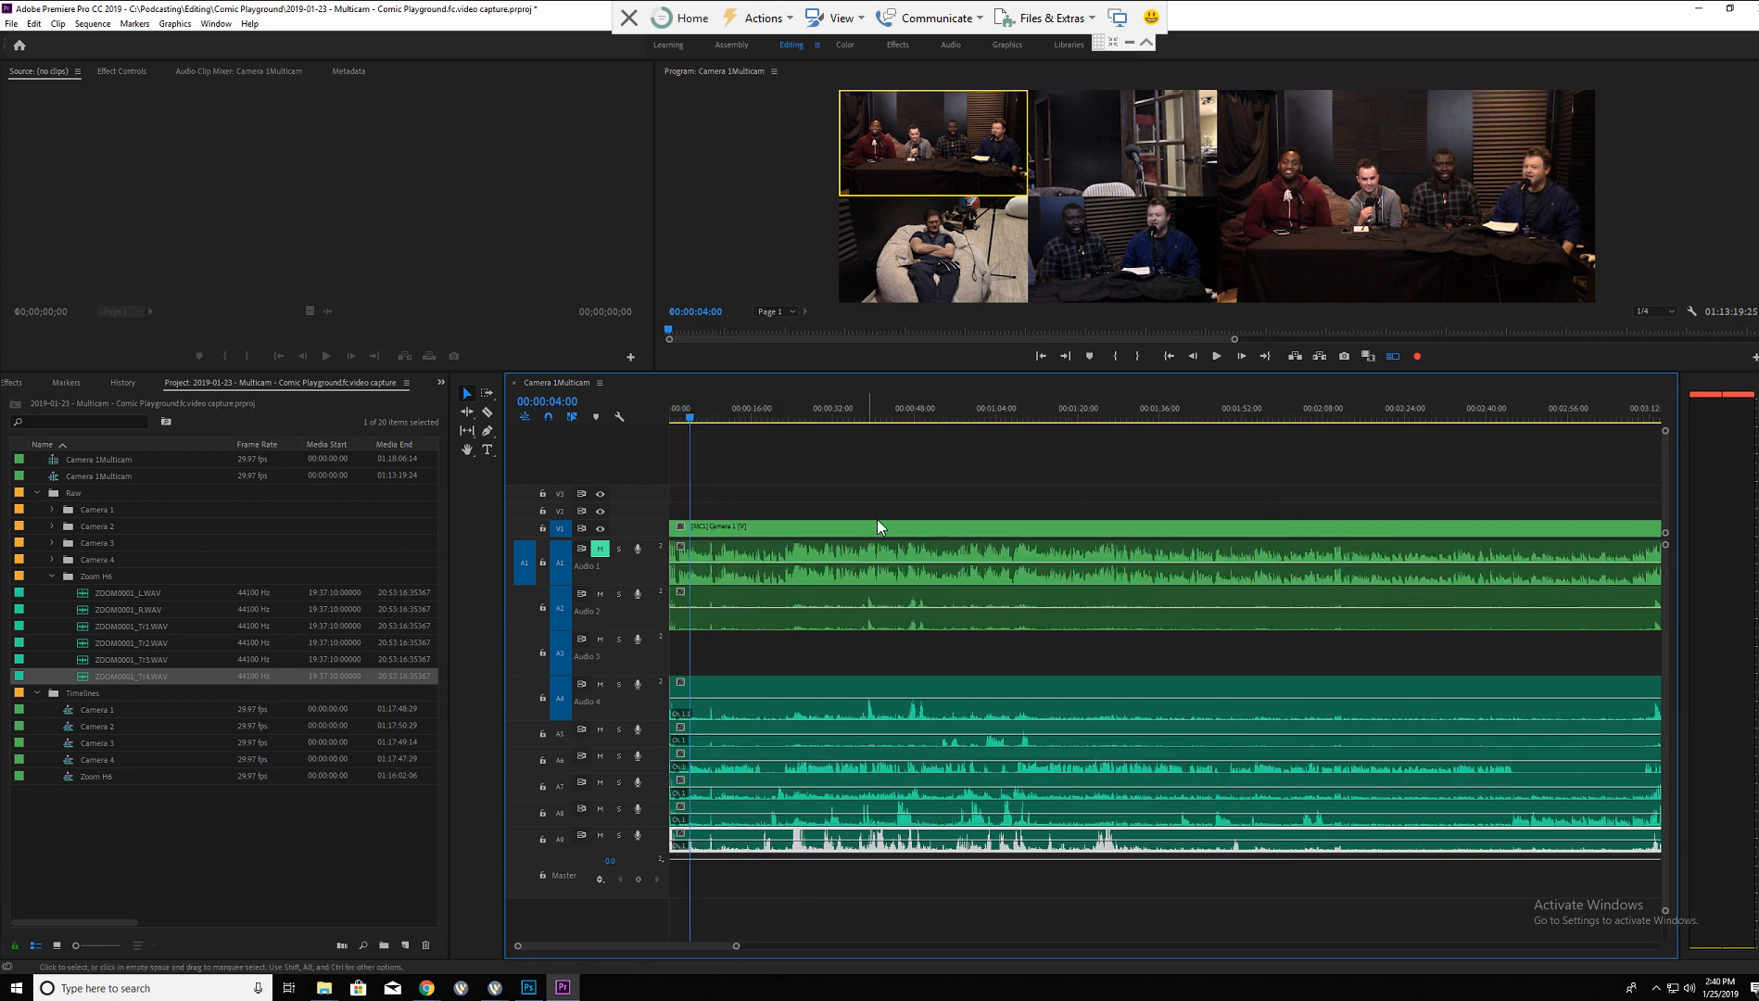
click(866, 415)
click(1093, 422)
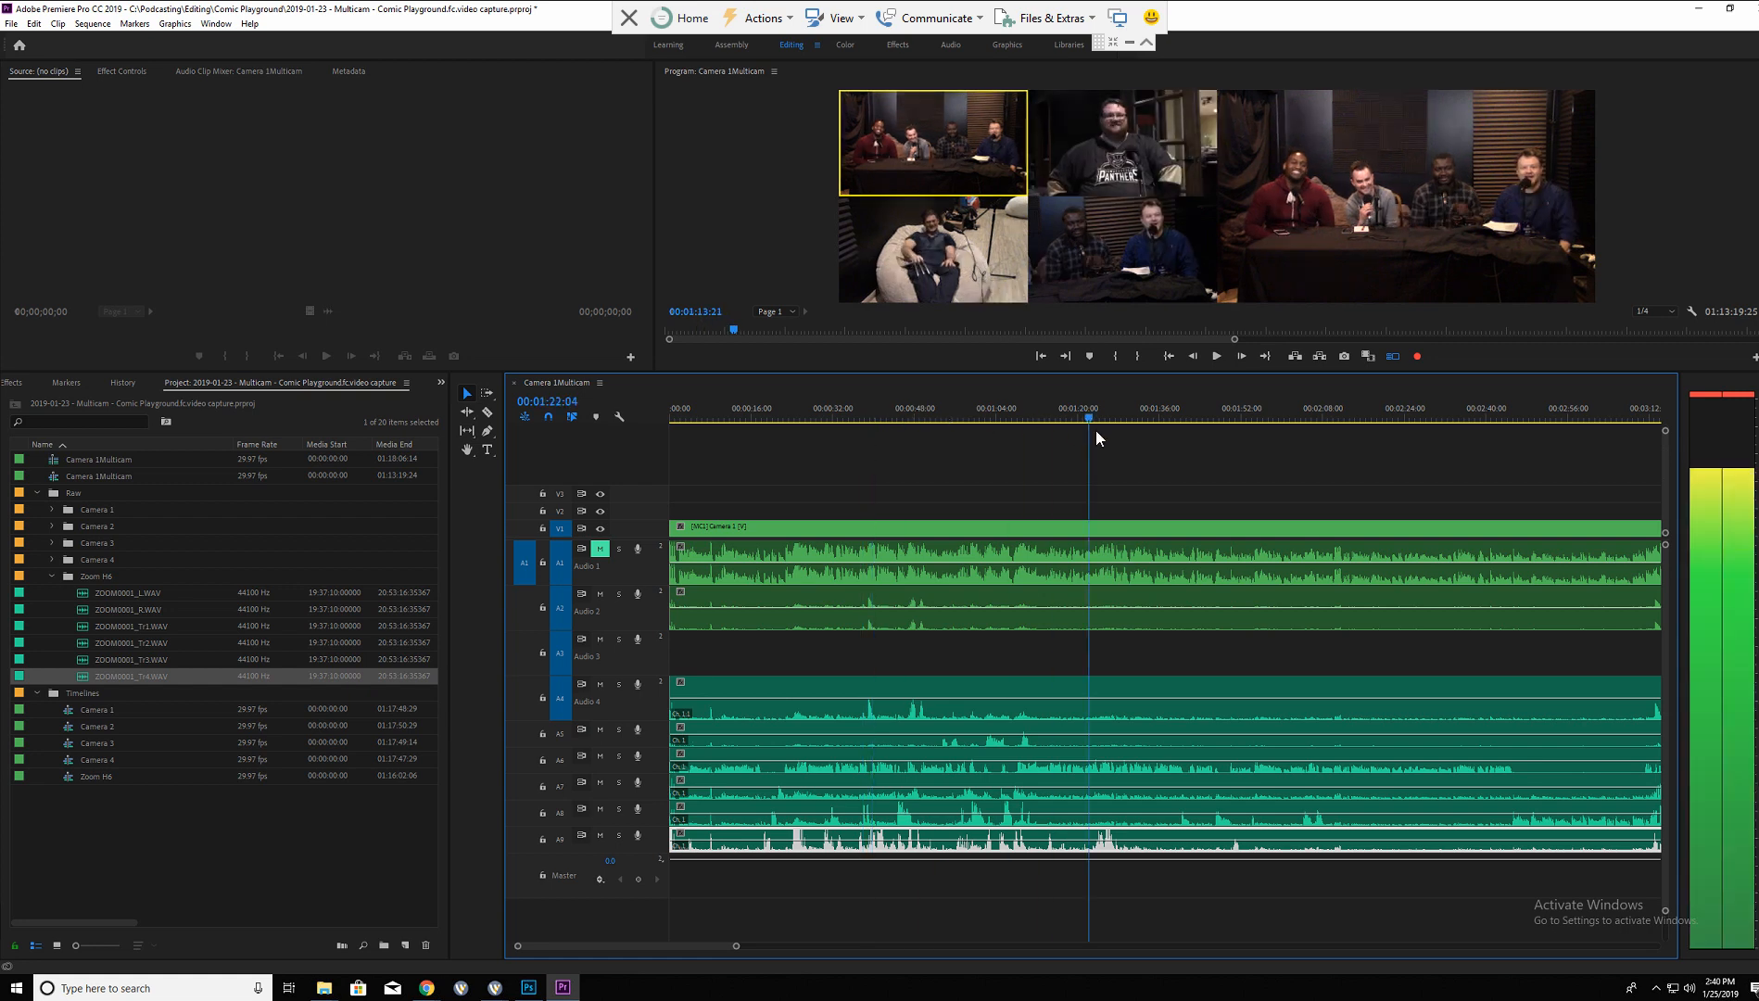
click(1131, 423)
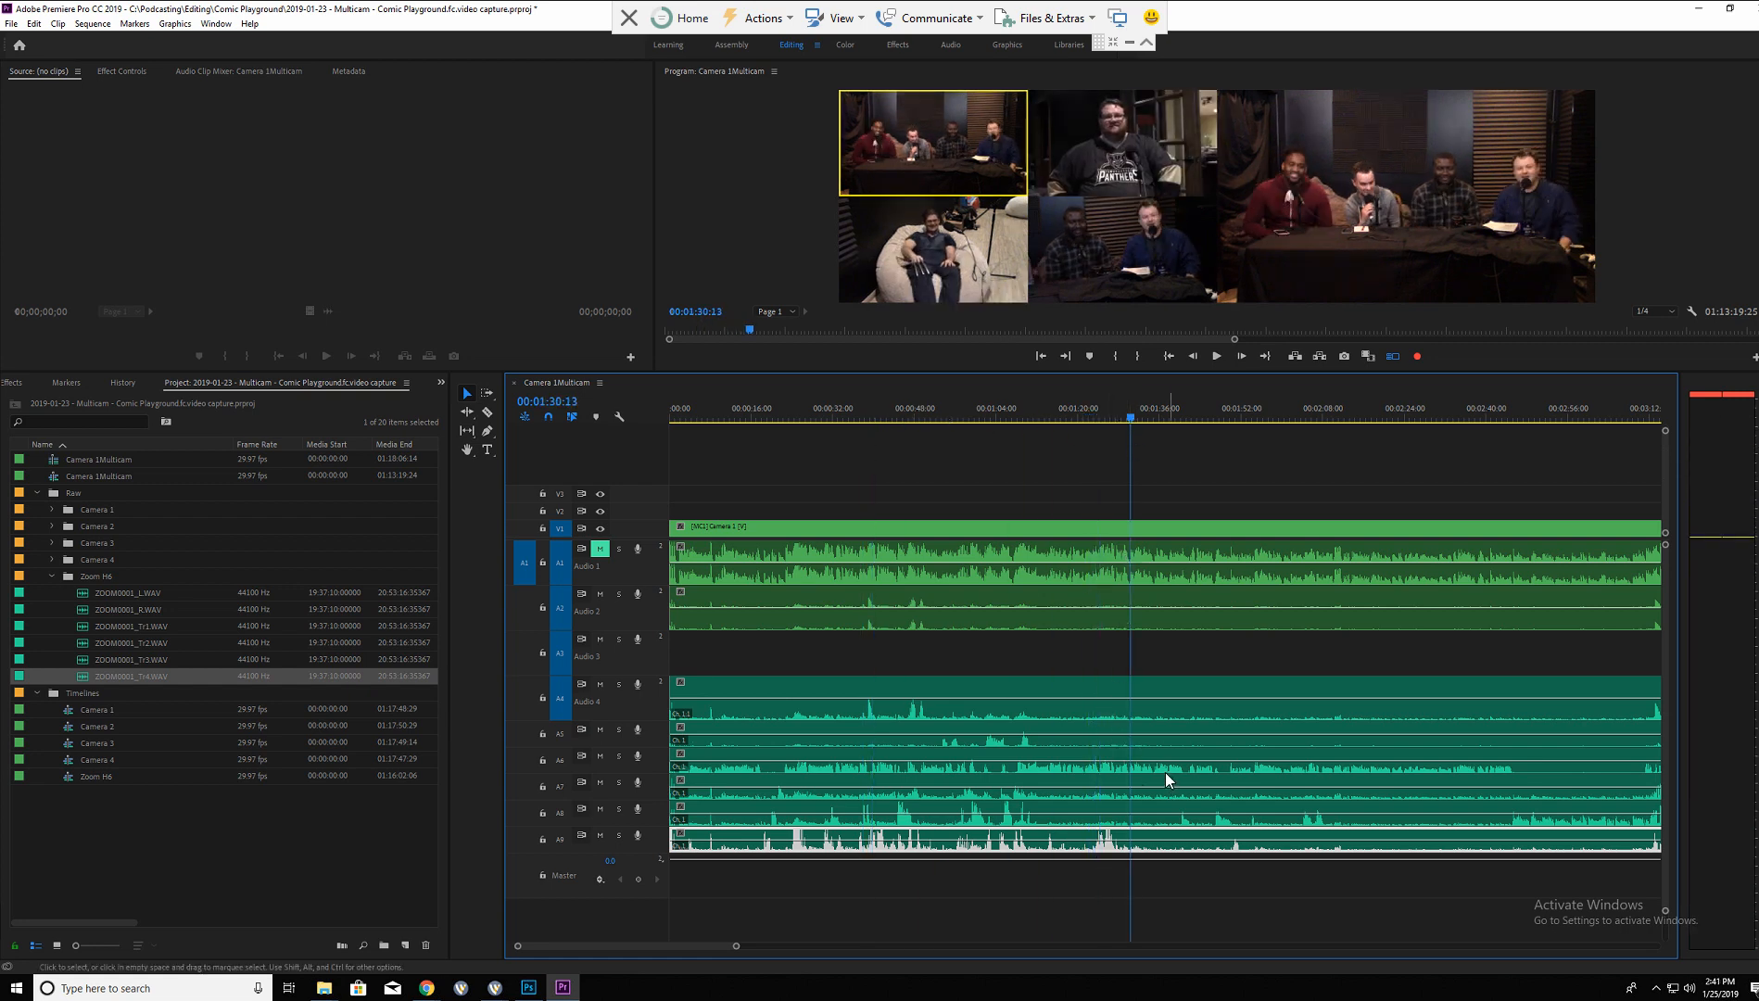
click(1216, 357)
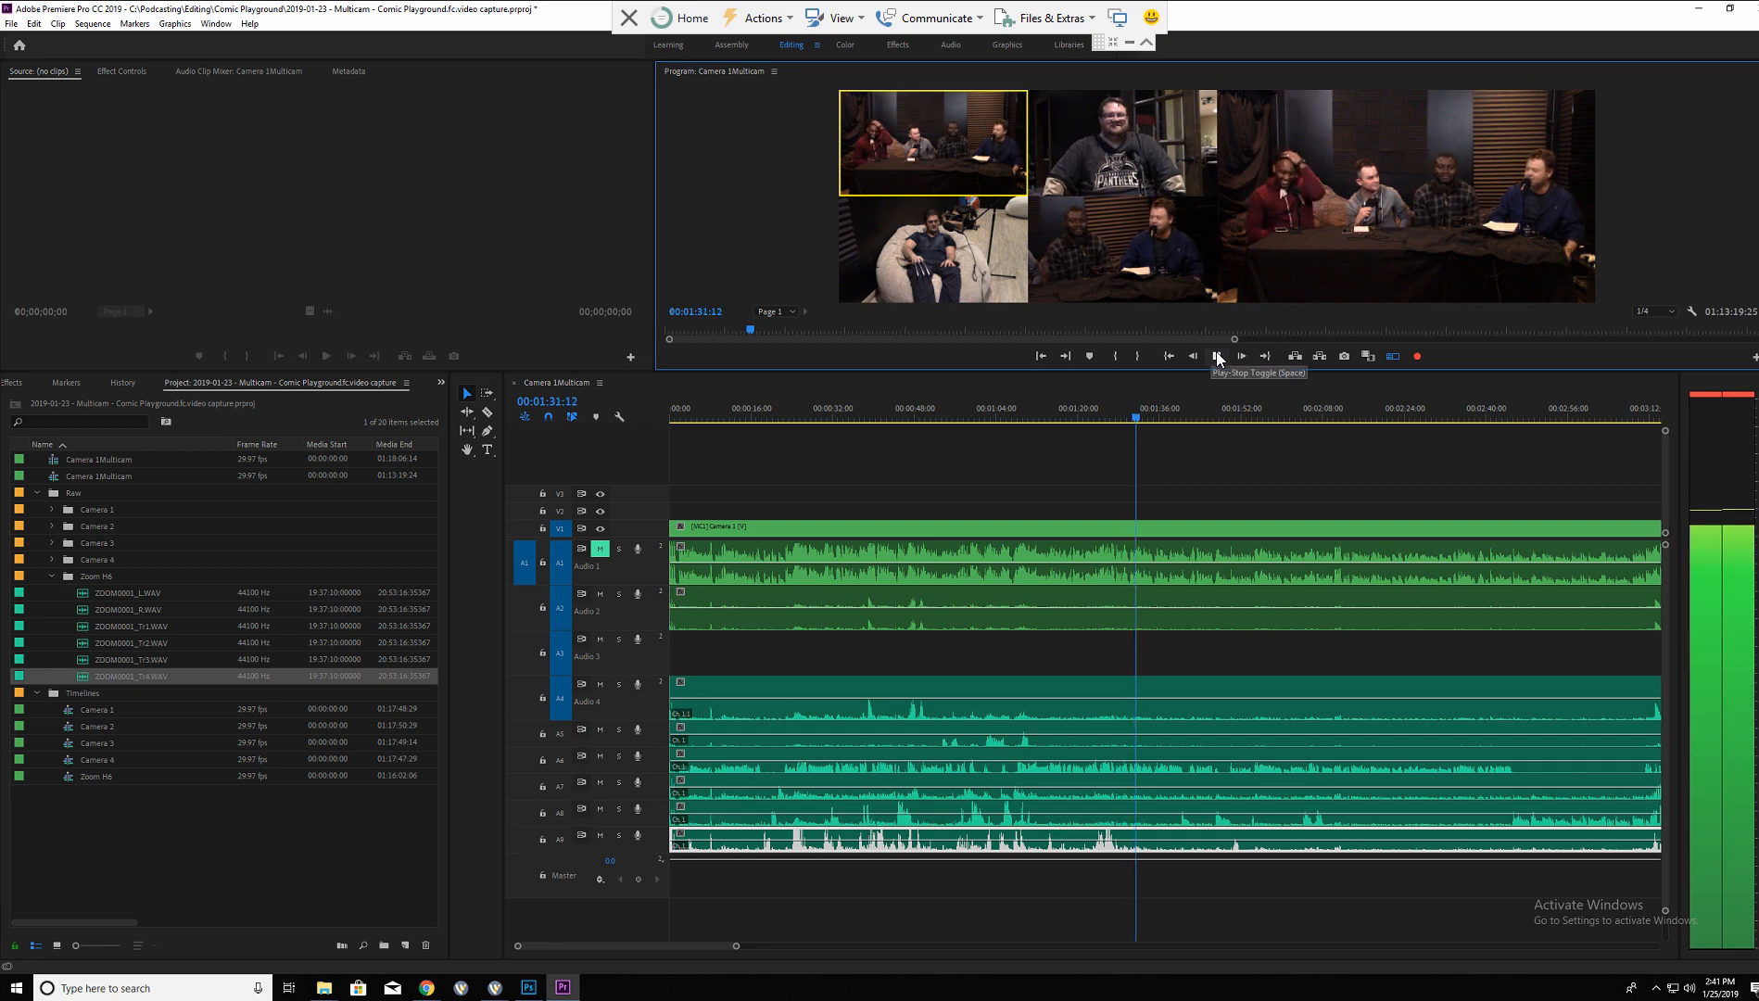
click(1217, 358)
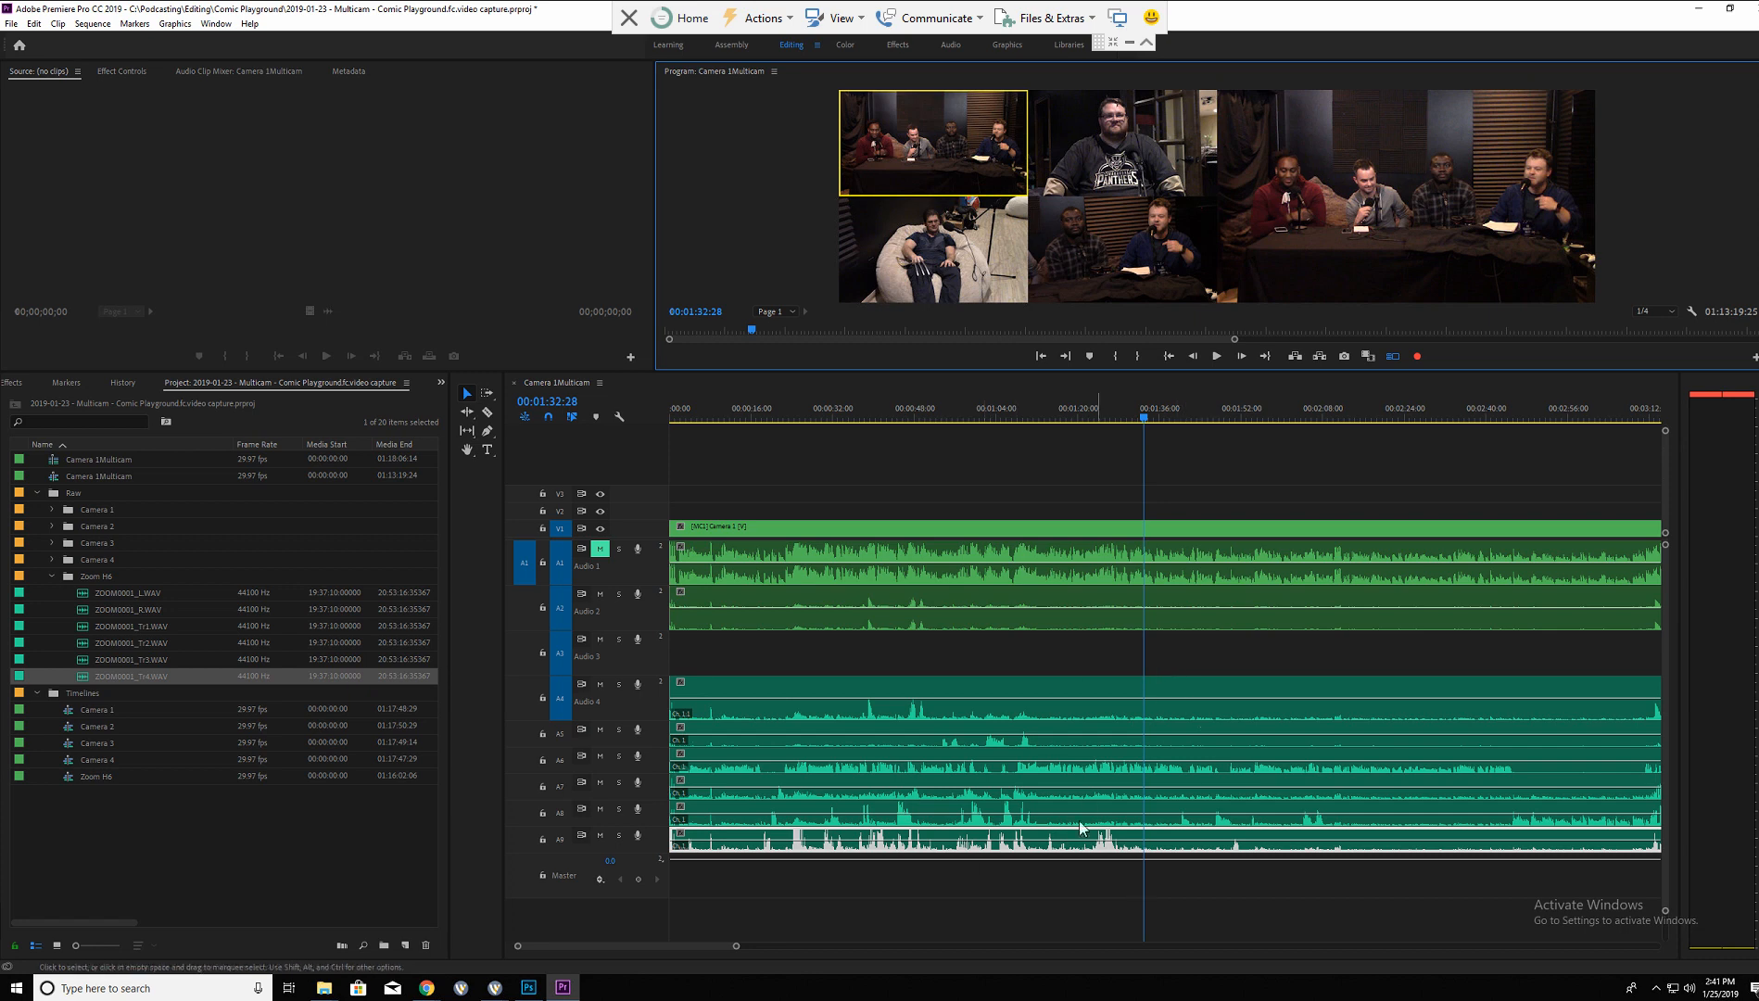
Mute the six Zoom H6 tracks A4 through A9.
click(600, 685)
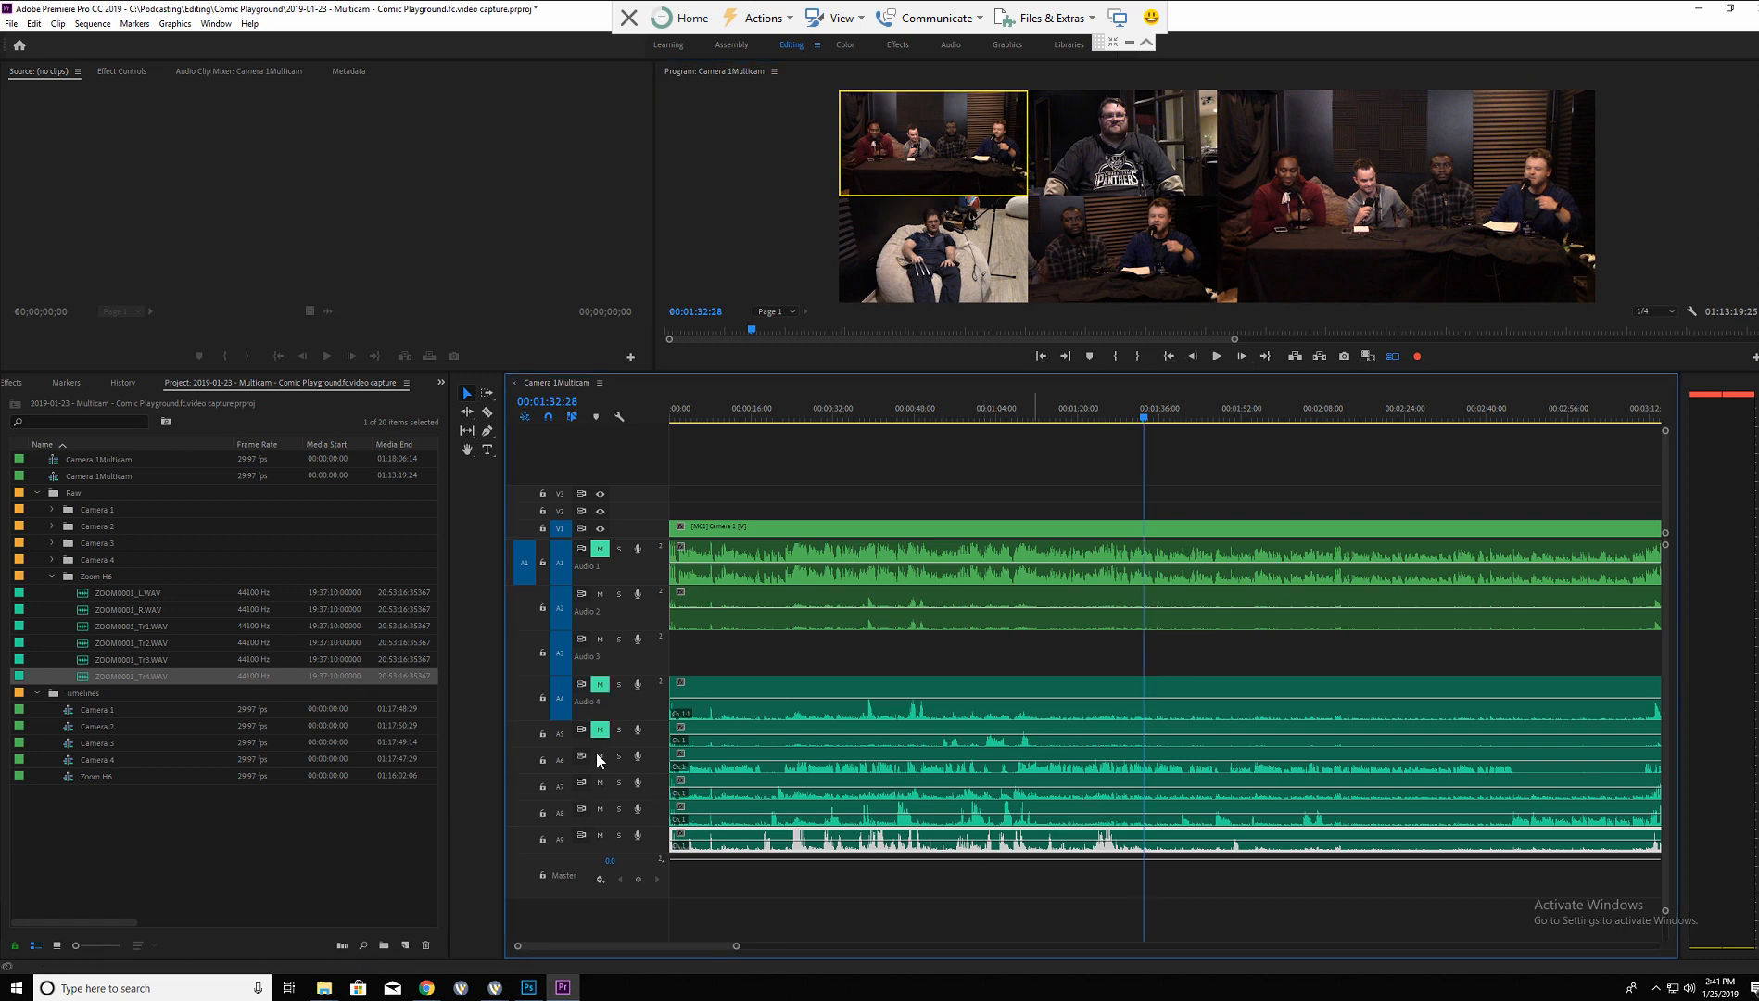
click(597, 837)
Mark the range from 00:01:13:29 to 00:02:00:08 with In and Out points.
drag(1145, 423, 1046, 414)
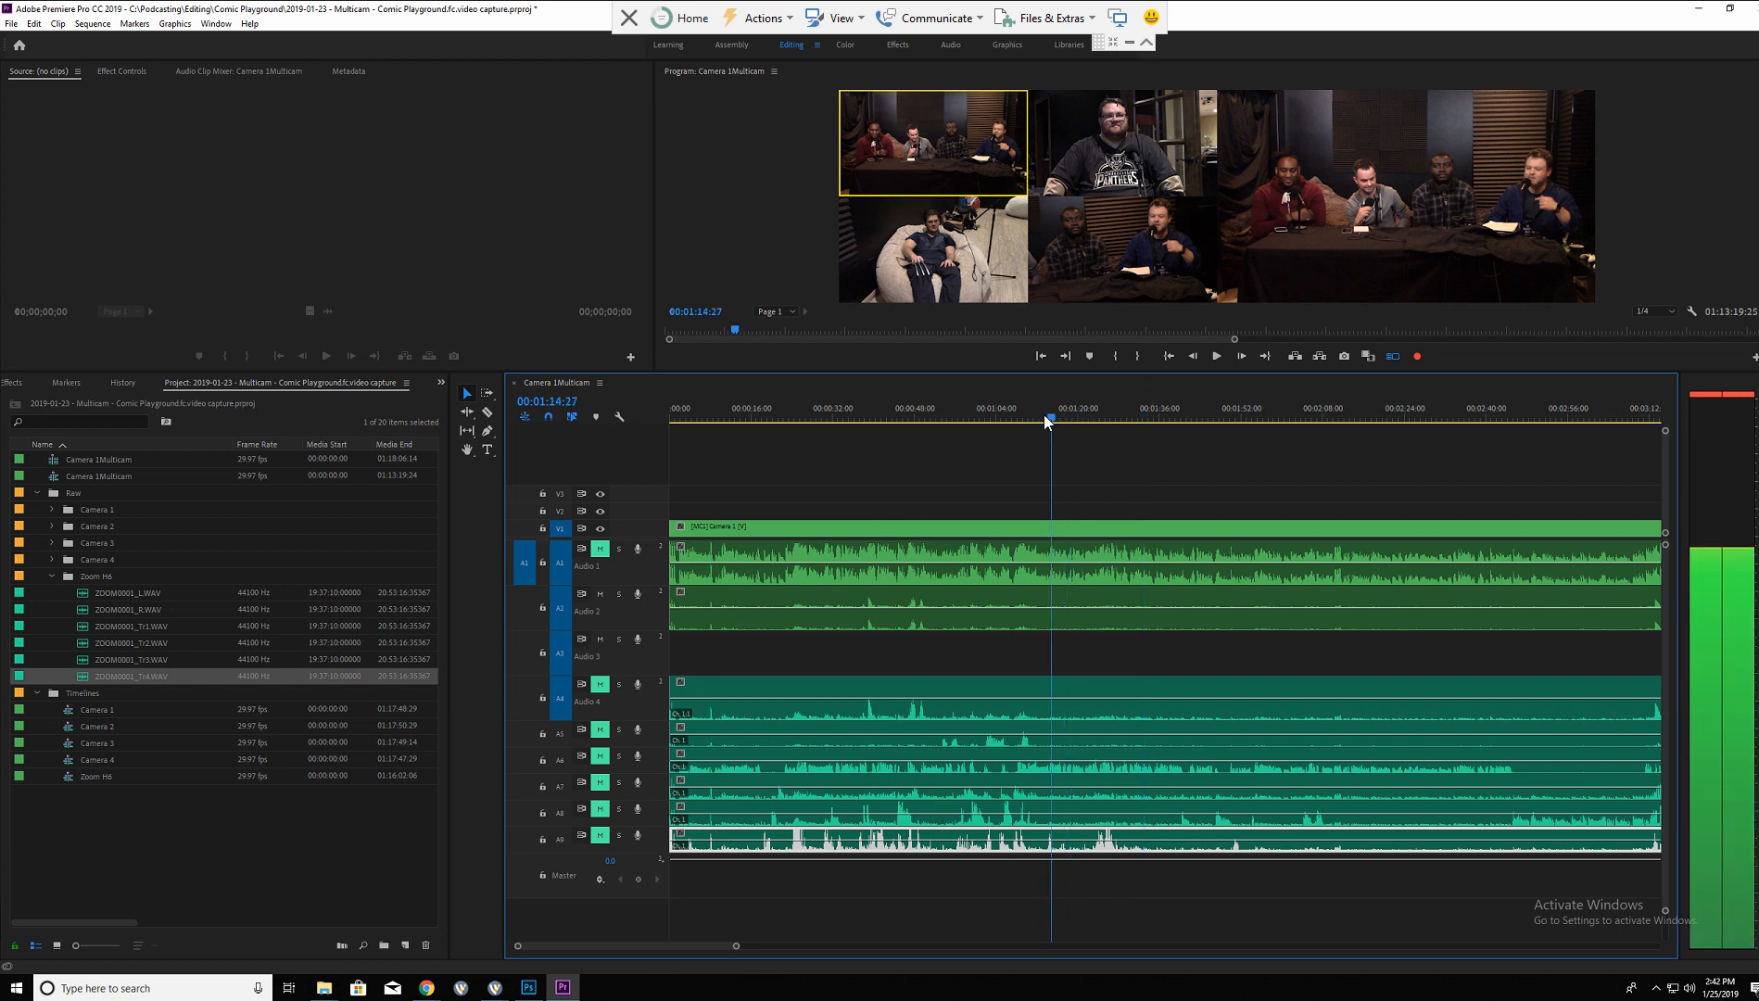
click(1115, 356)
drag(1044, 418, 1111, 418)
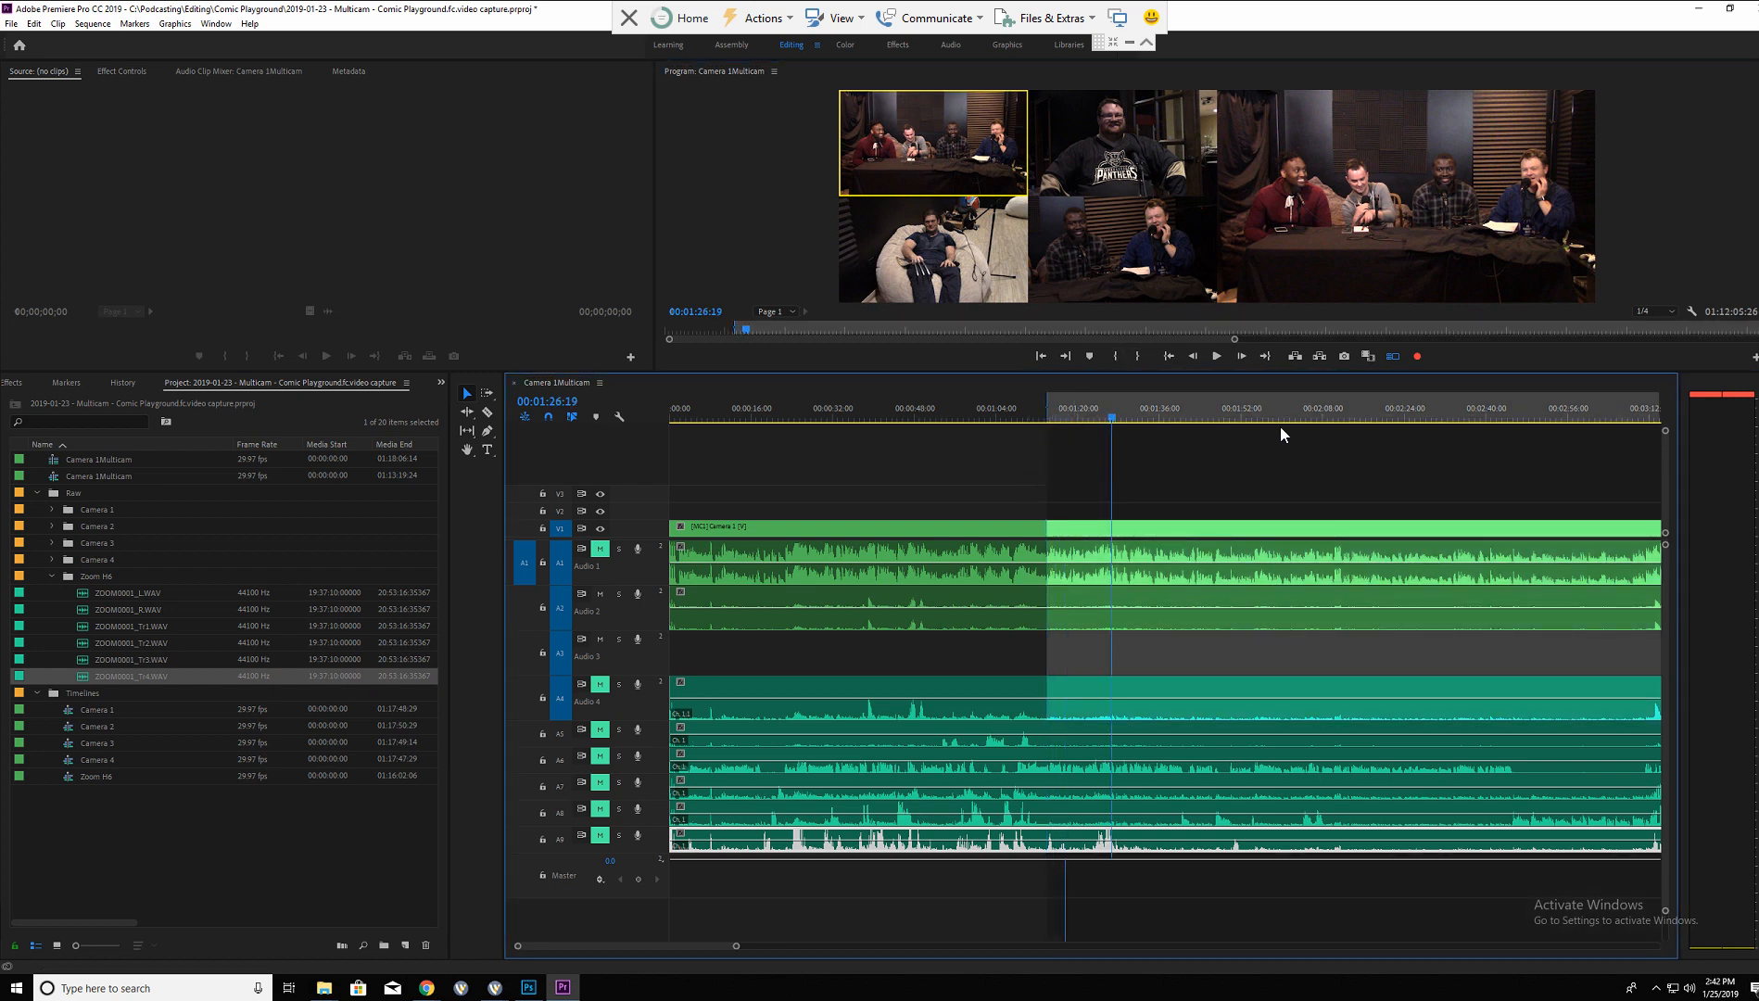
click(1279, 423)
click(1139, 357)
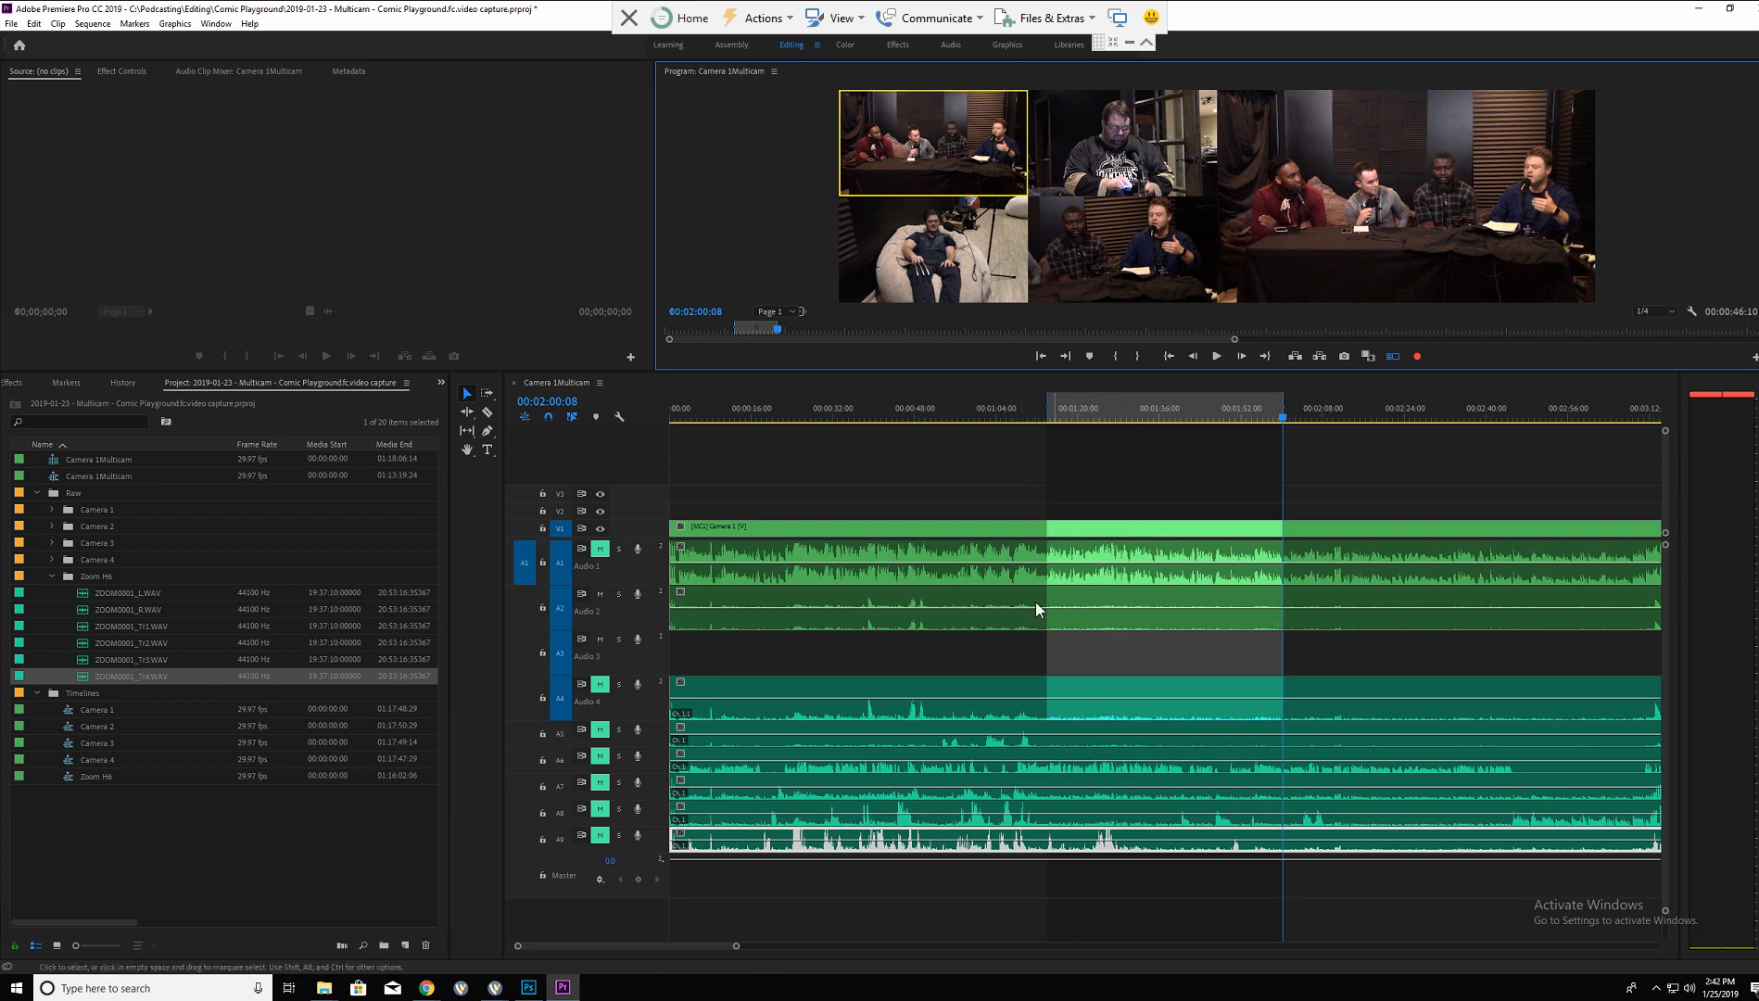
Cut all video and audio clips at the Out and In points, and extract the marked range so the gap closes.
drag(990, 467, 1121, 917)
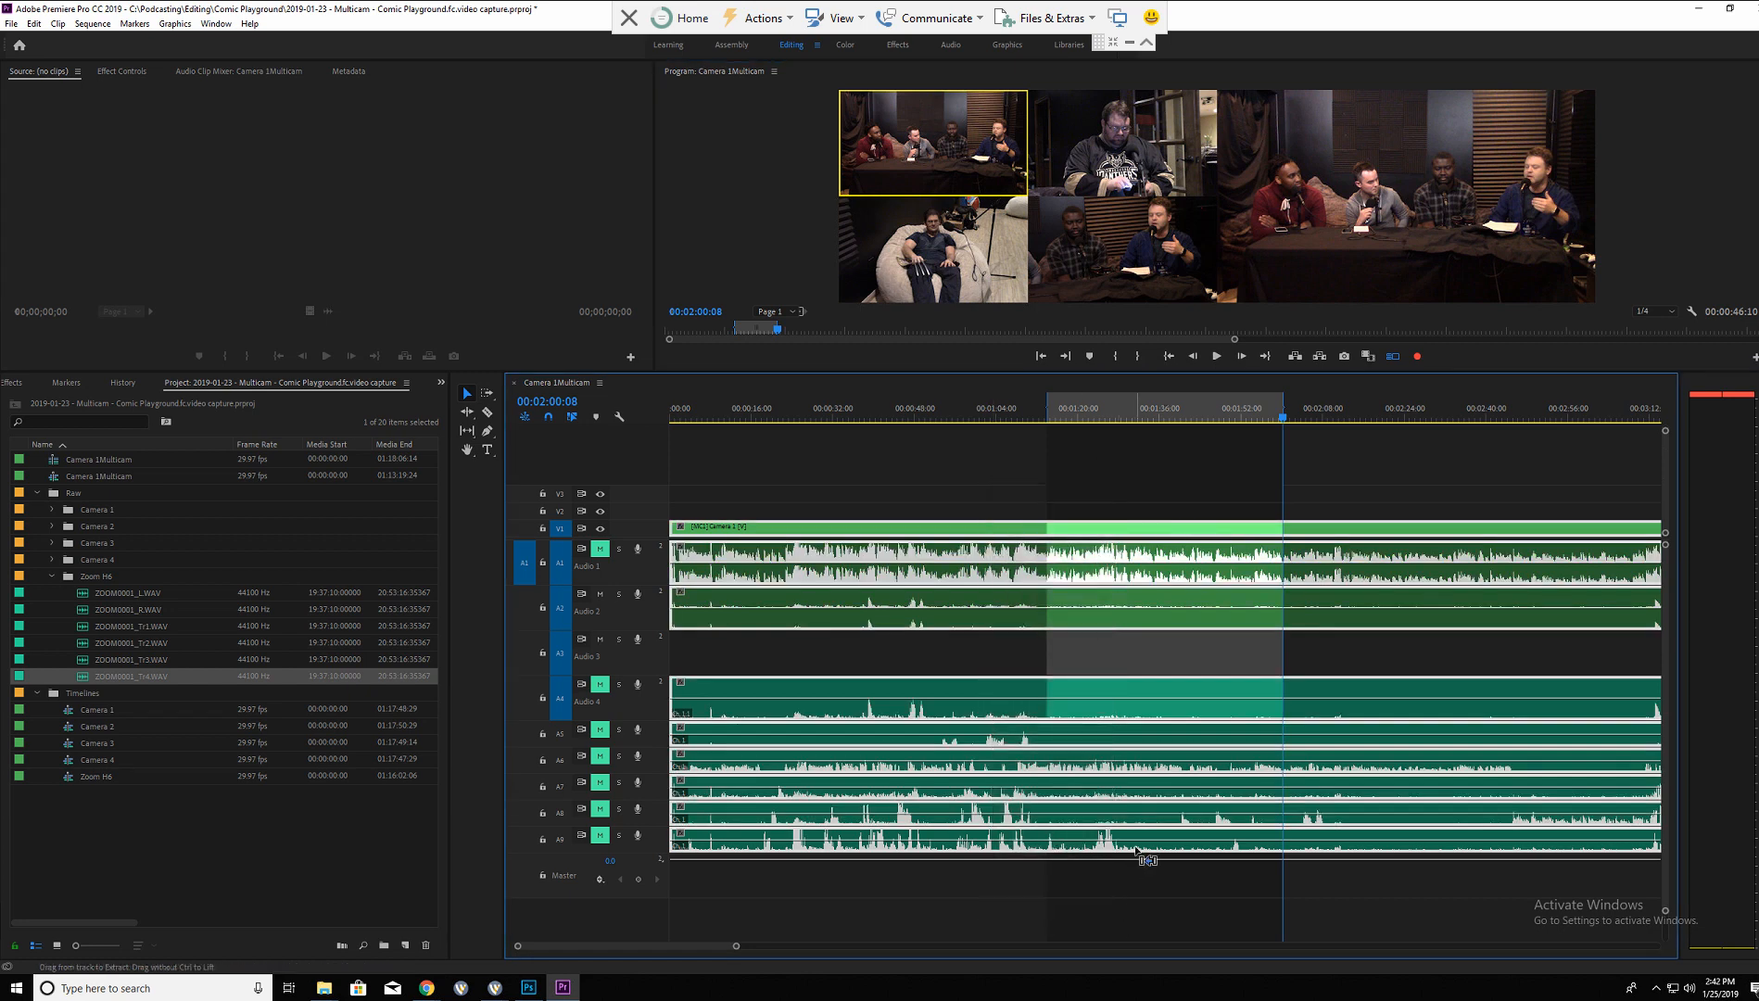
key(ctrl+k)
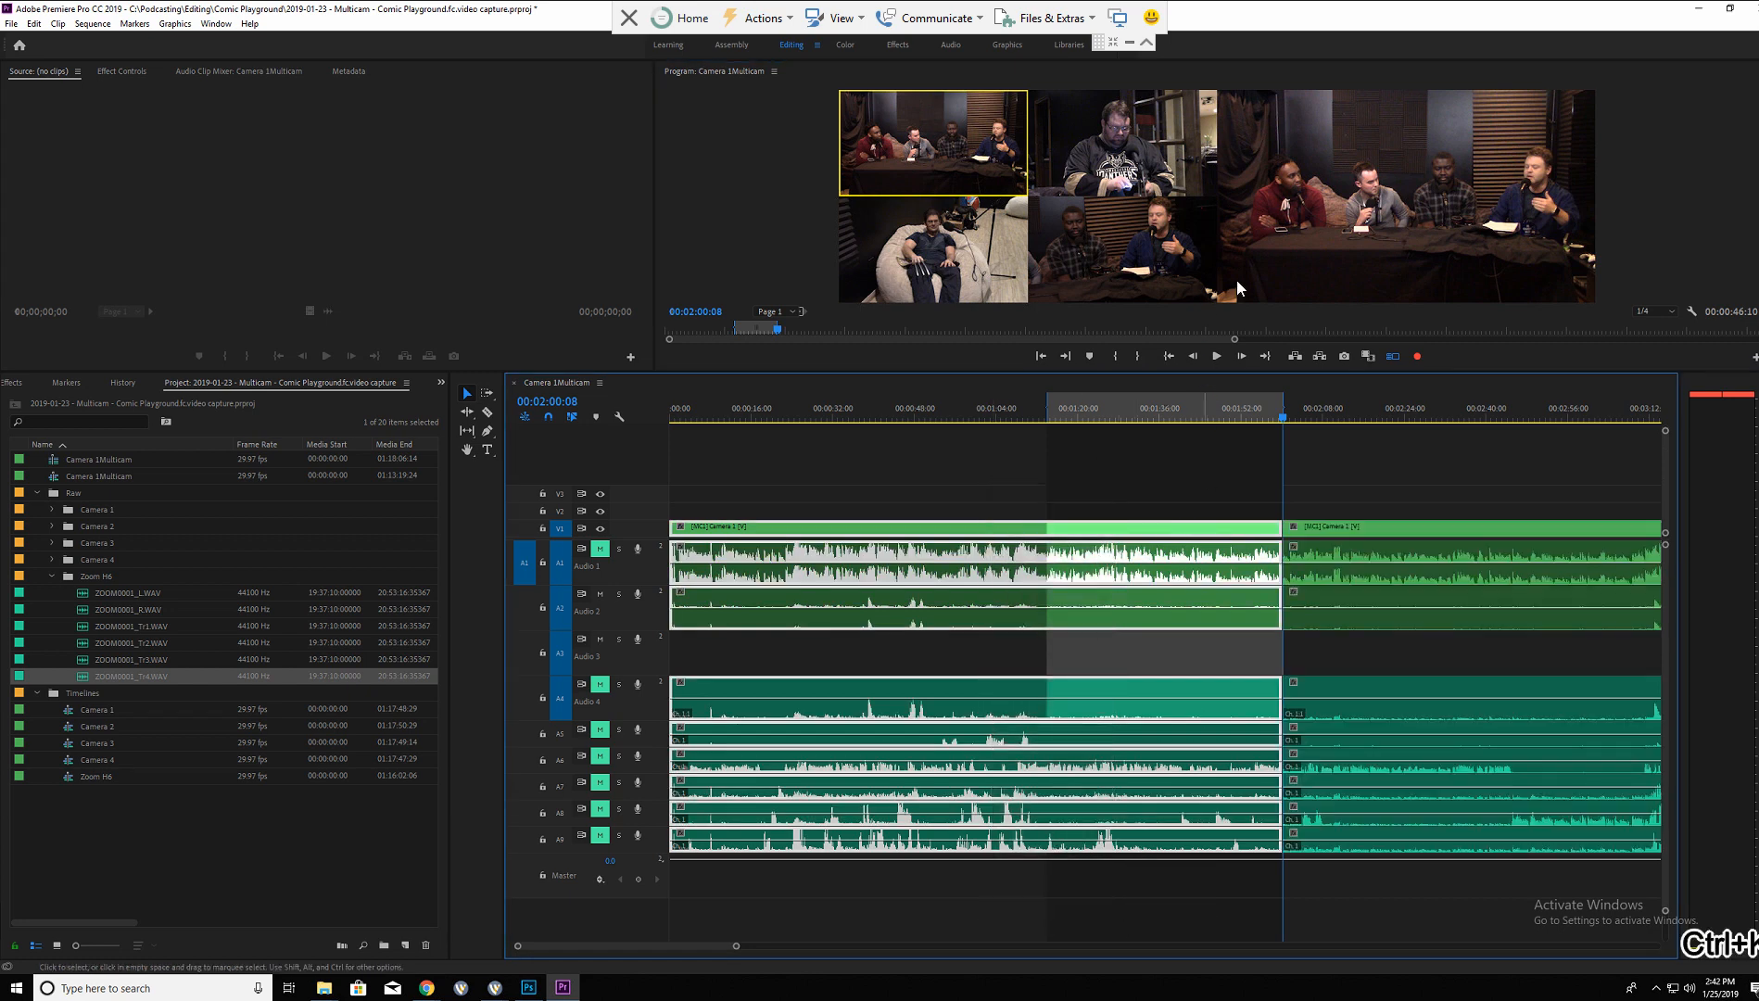
click(1166, 358)
key(ctrl+k)
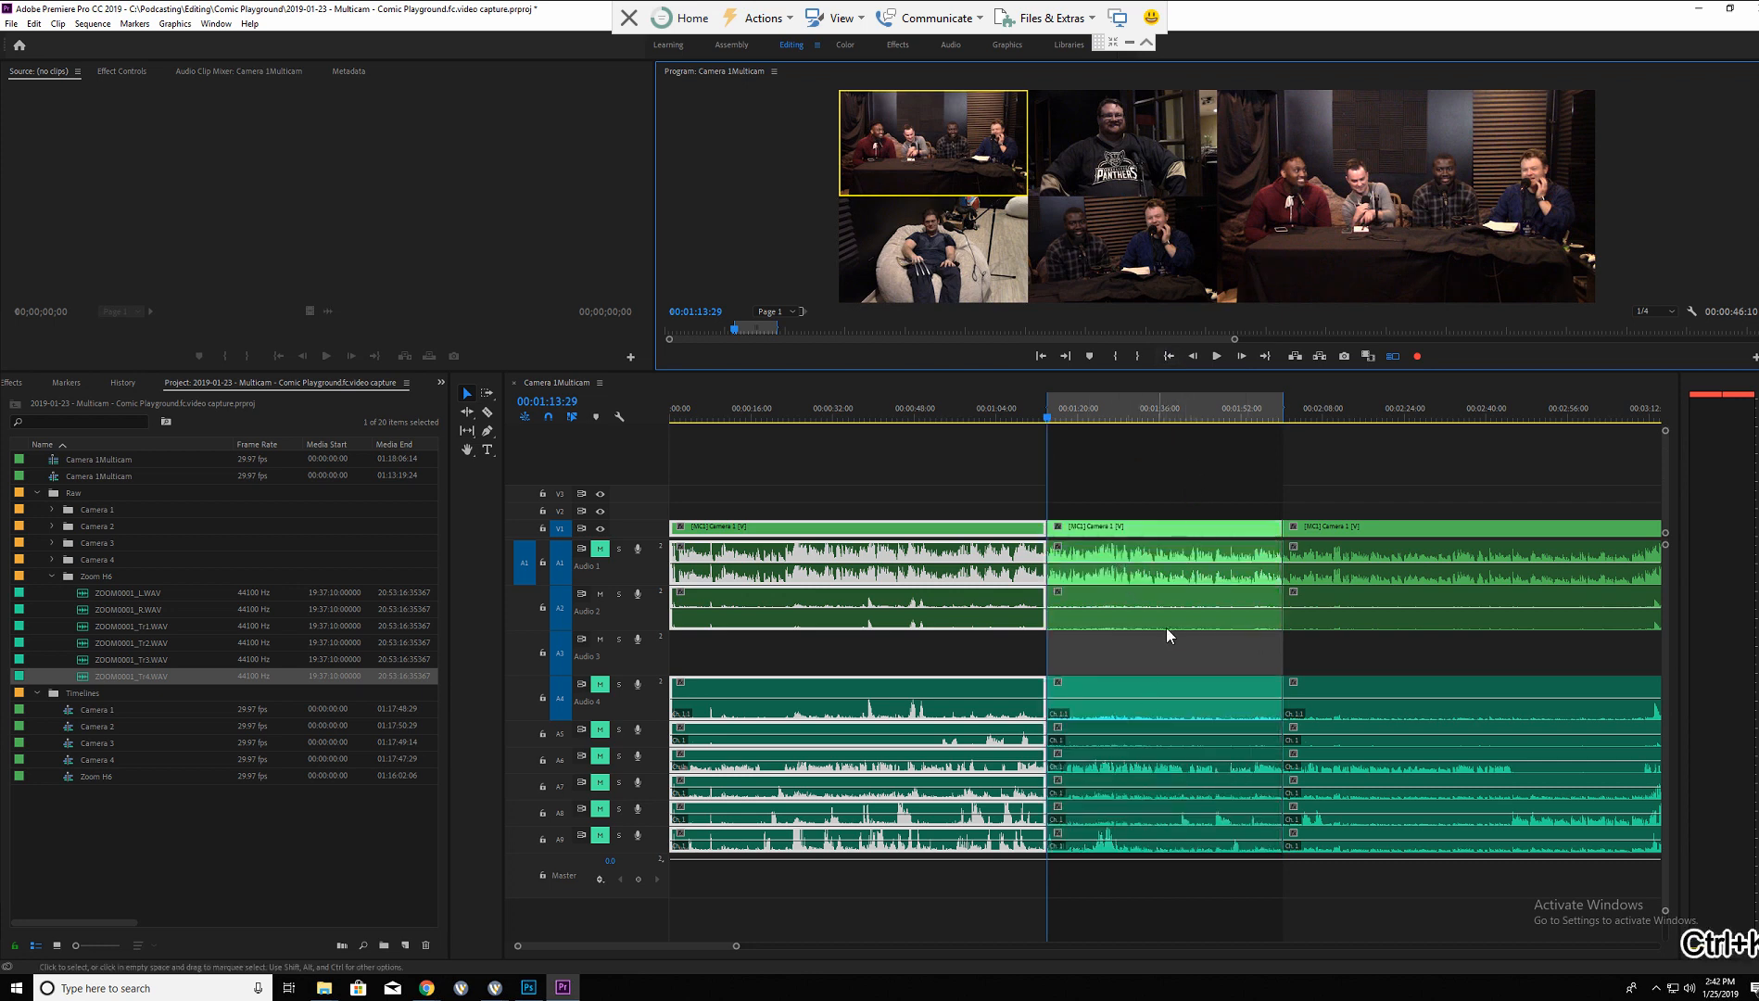
click(1320, 358)
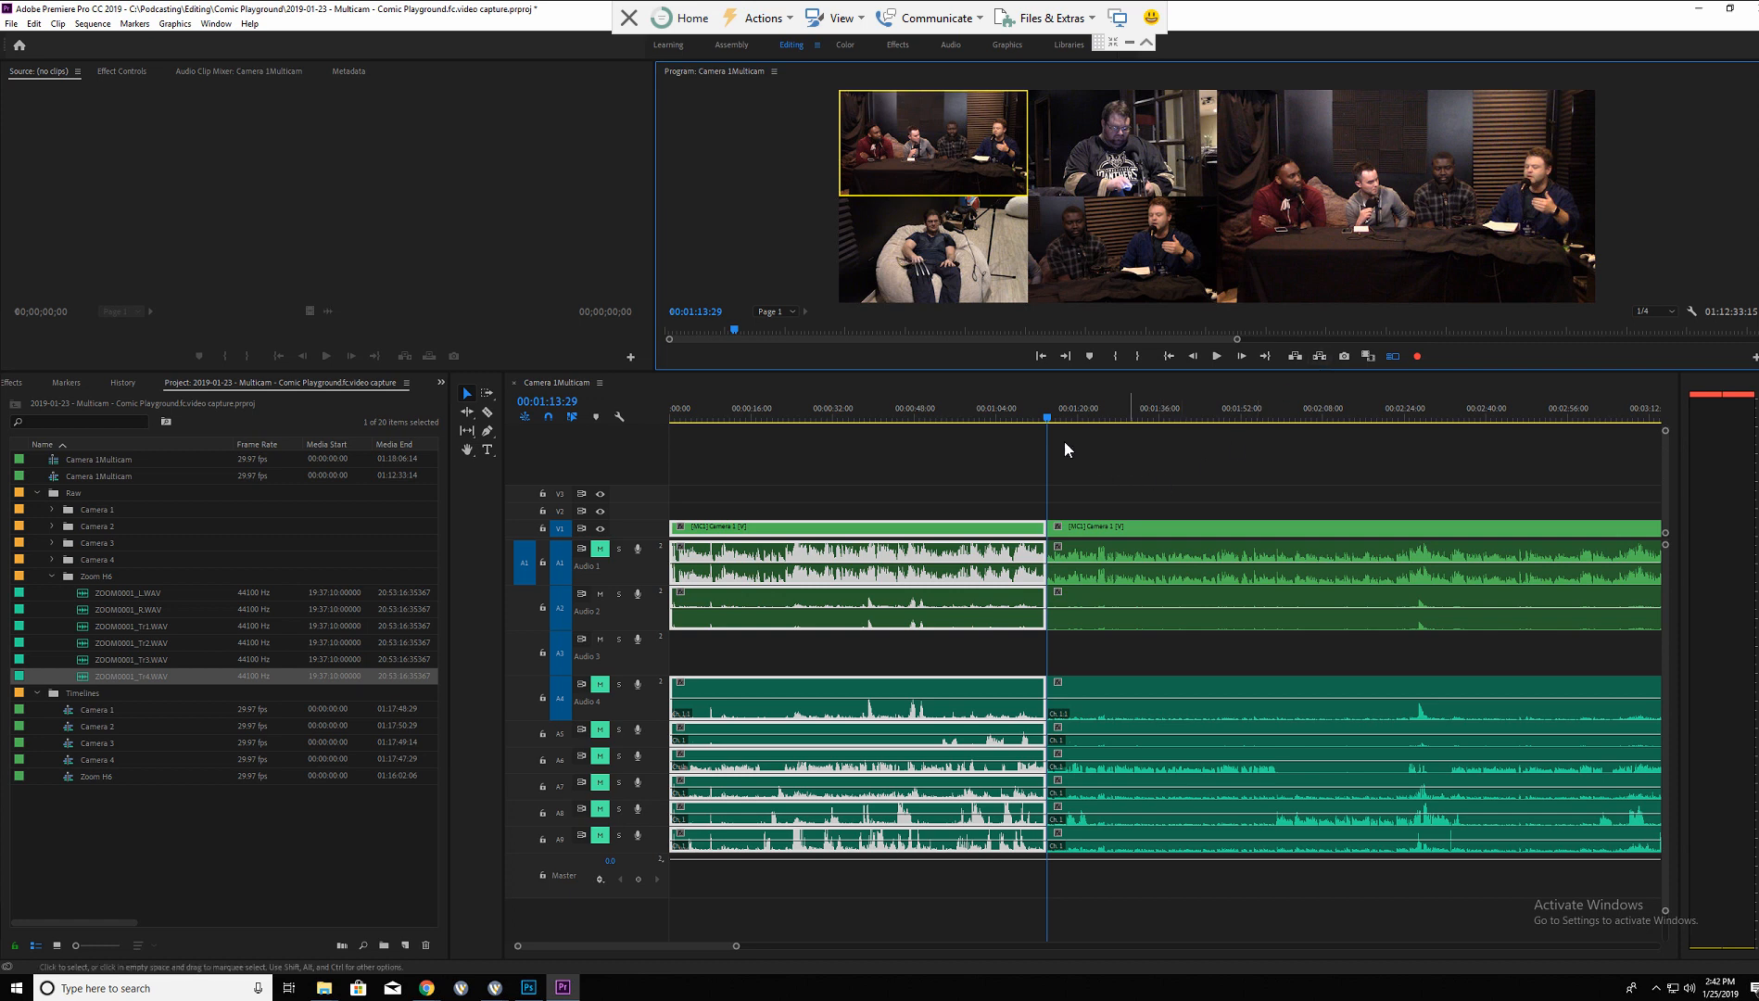
Collapse the Zoom H6 bin, view all clips in the Zoom H6 sequence, and return to the Camera 1Multicam sequence.
drag(1048, 418, 1048, 421)
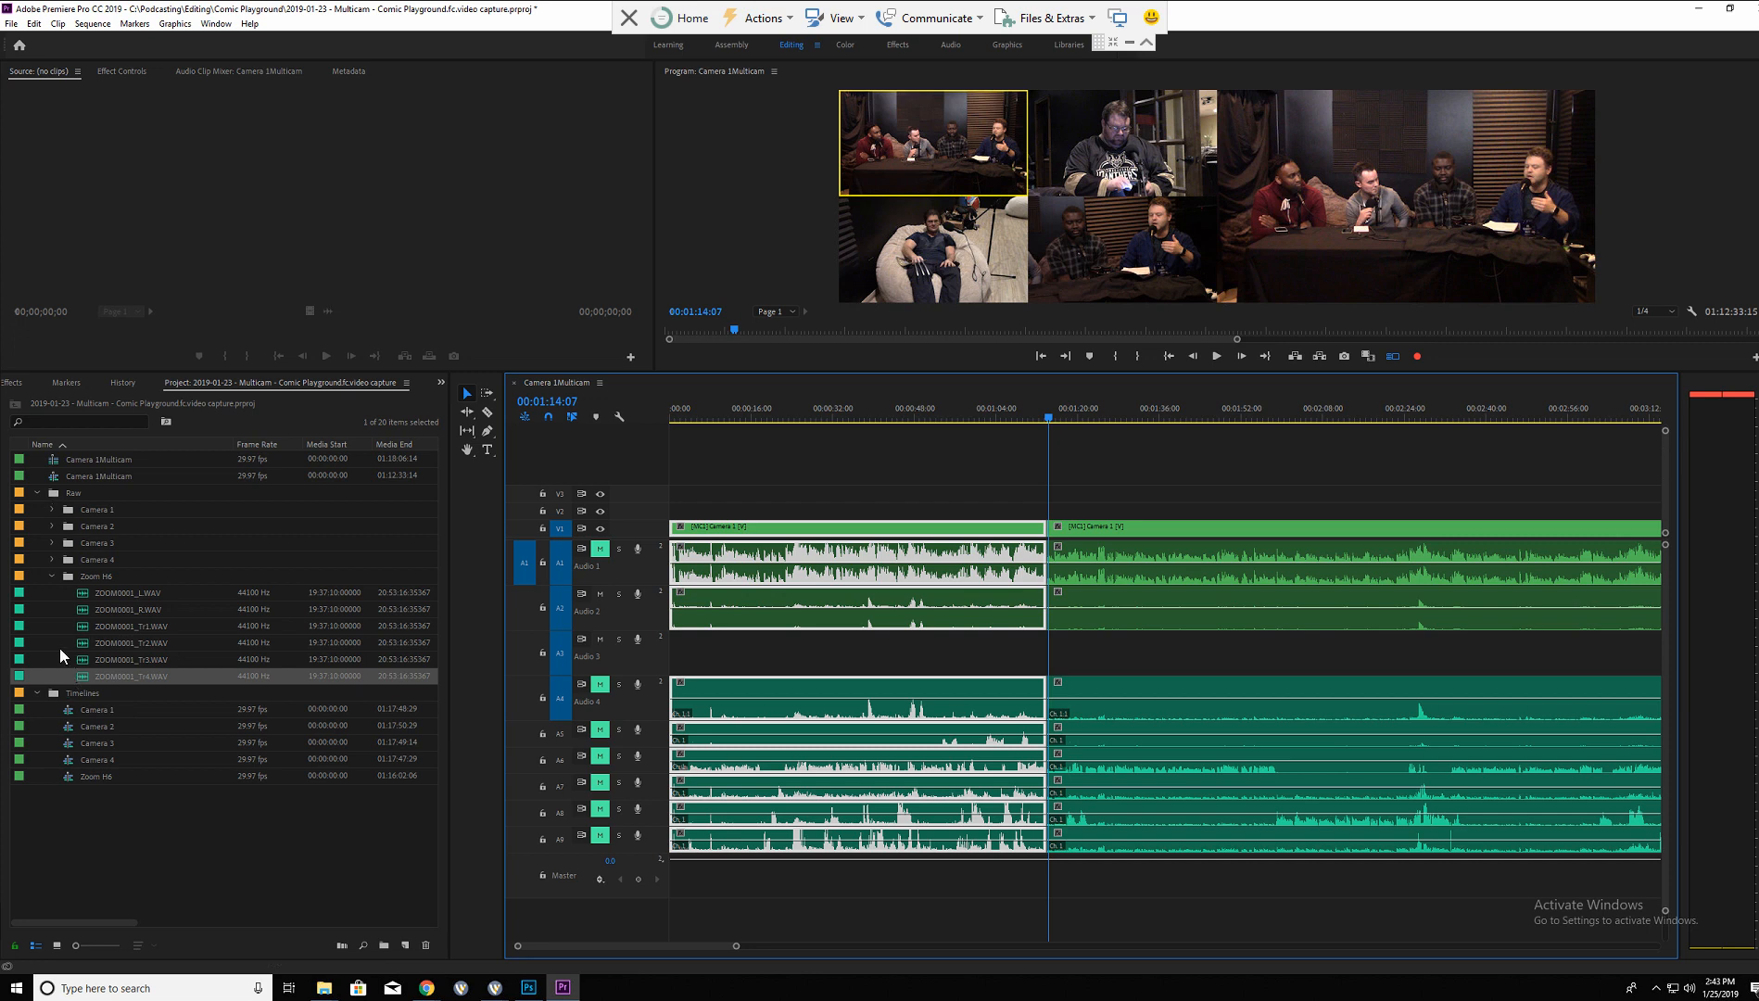
click(51, 576)
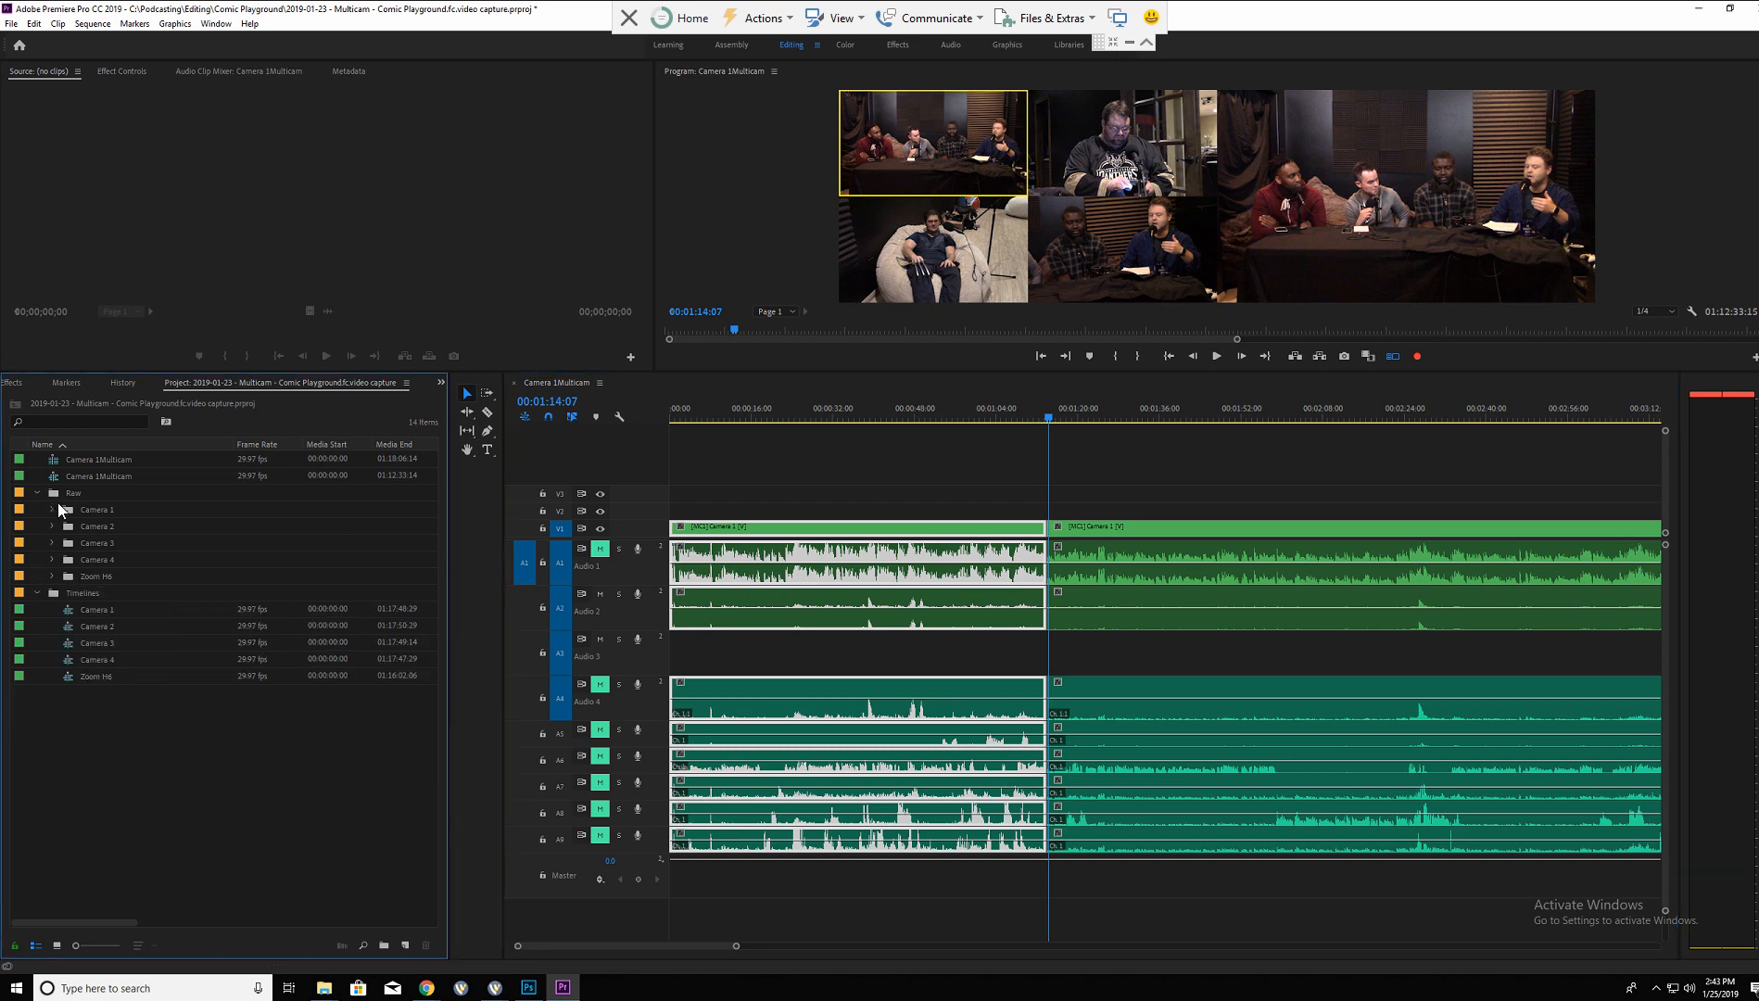
click(72, 677)
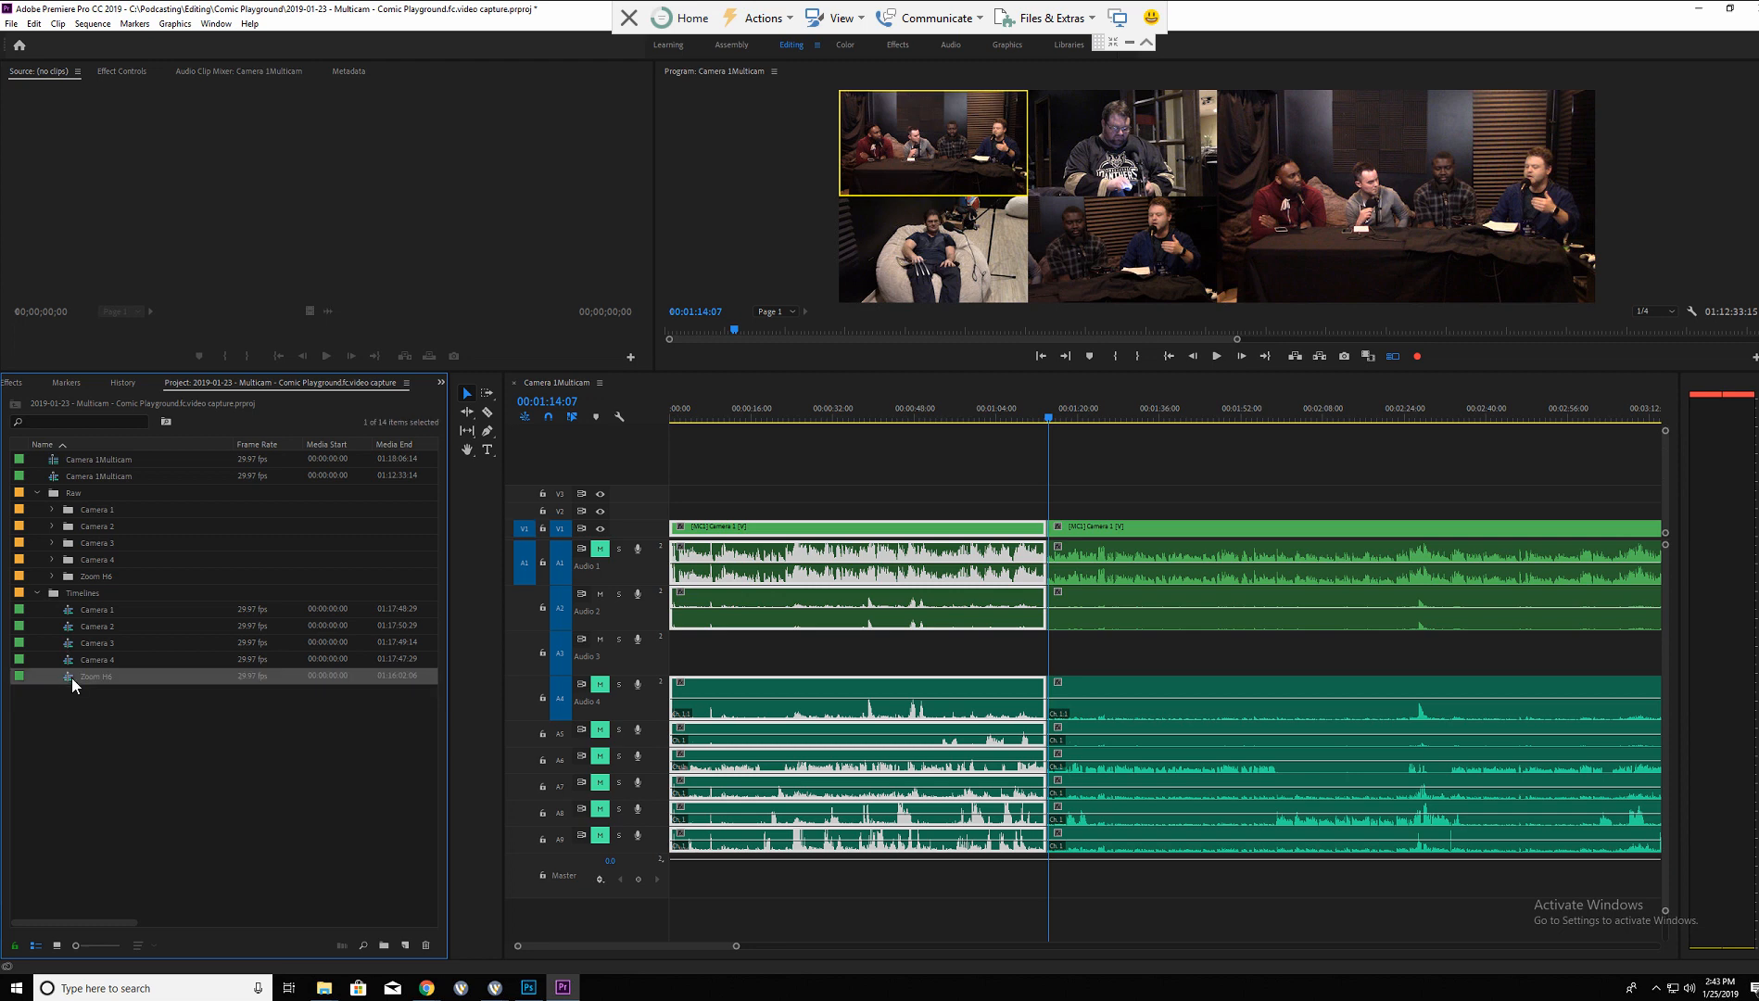
double_click(65, 677)
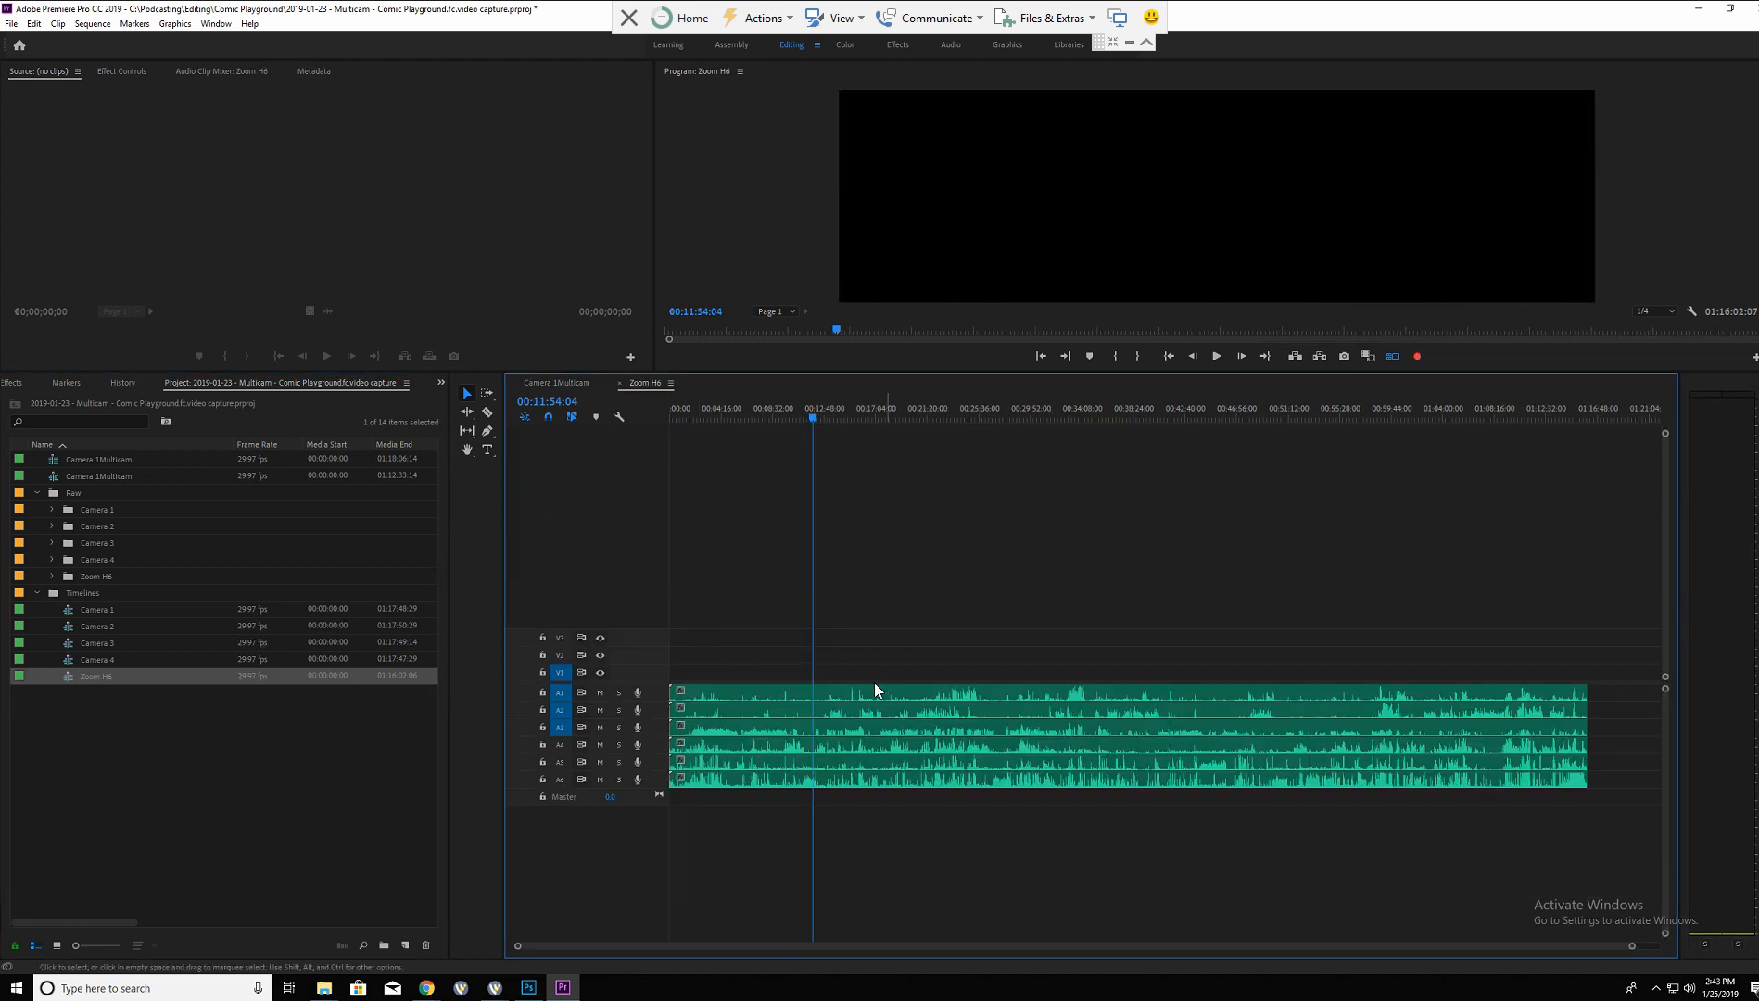
drag(830, 662, 922, 827)
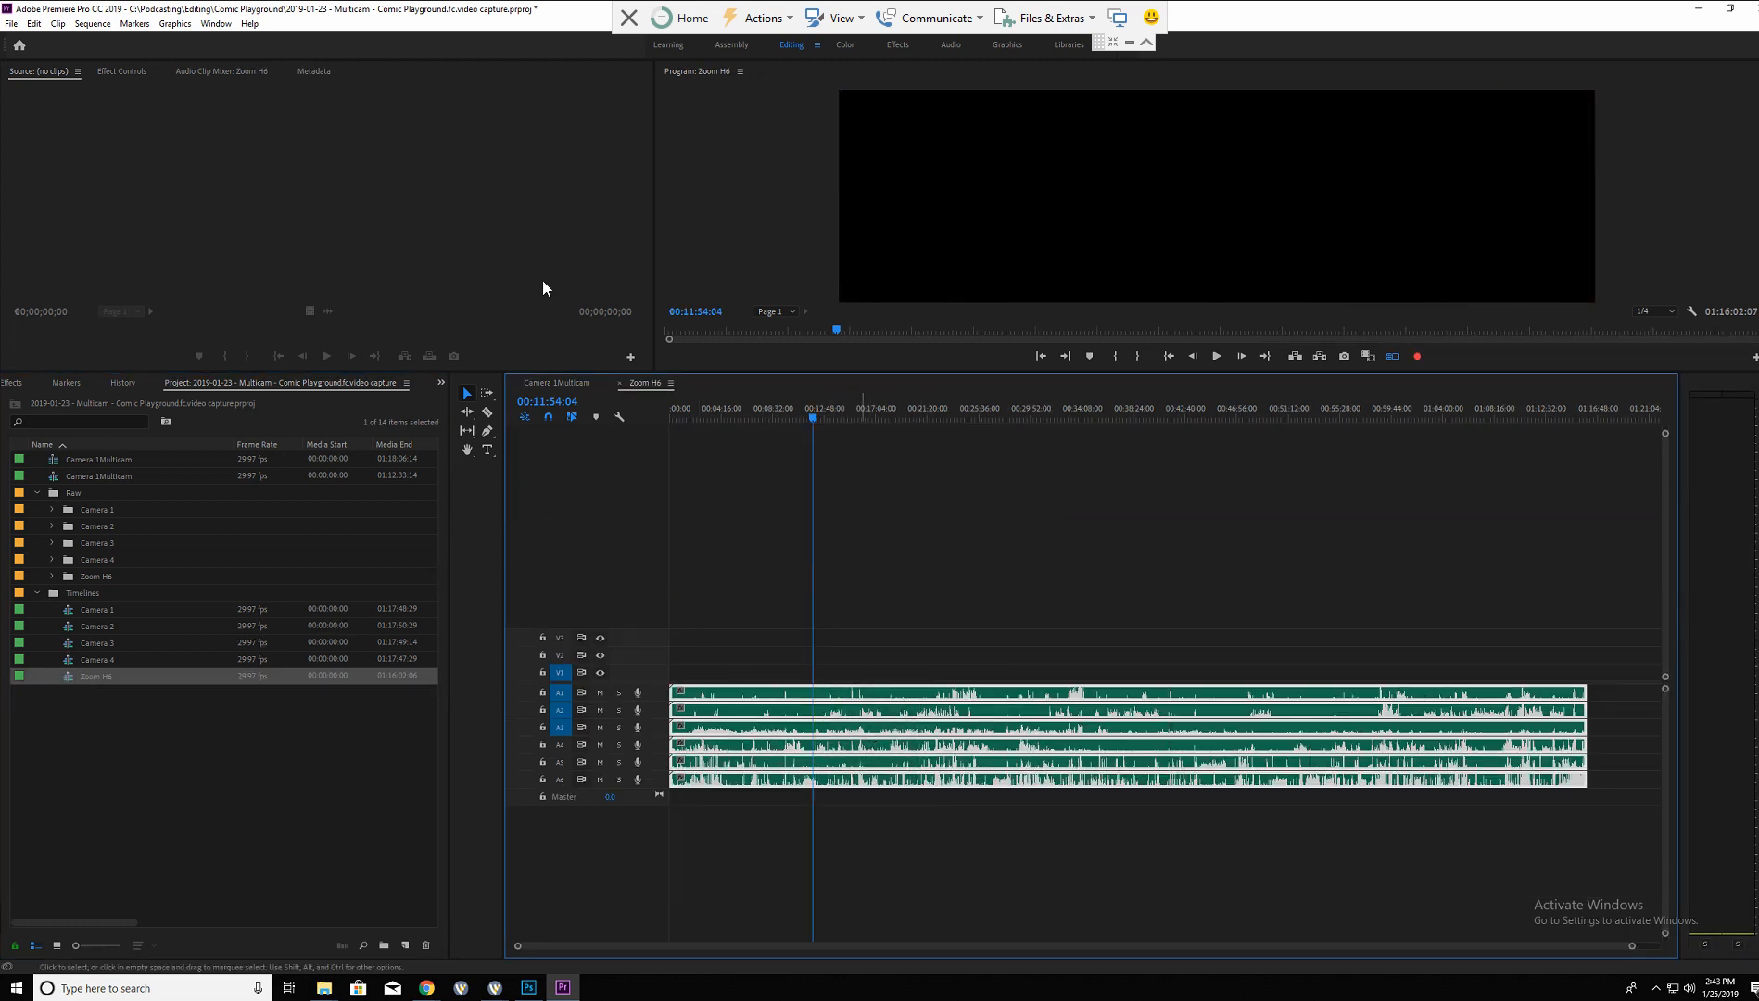
click(535, 383)
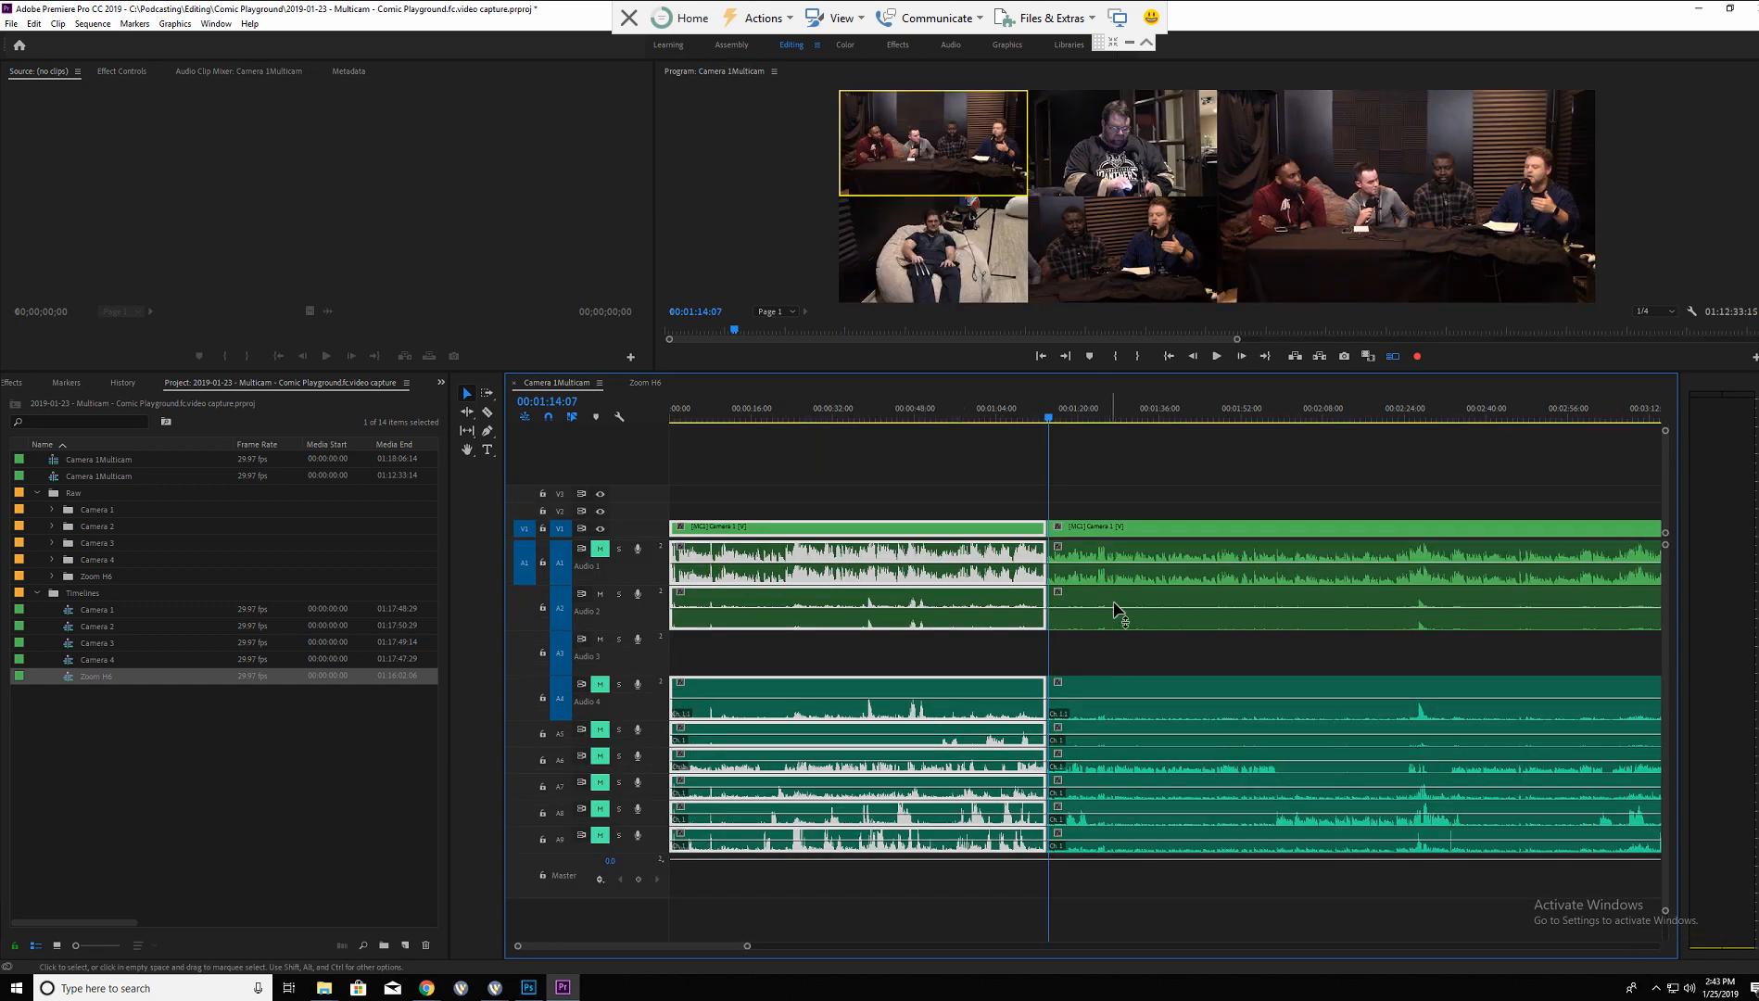
click(1114, 602)
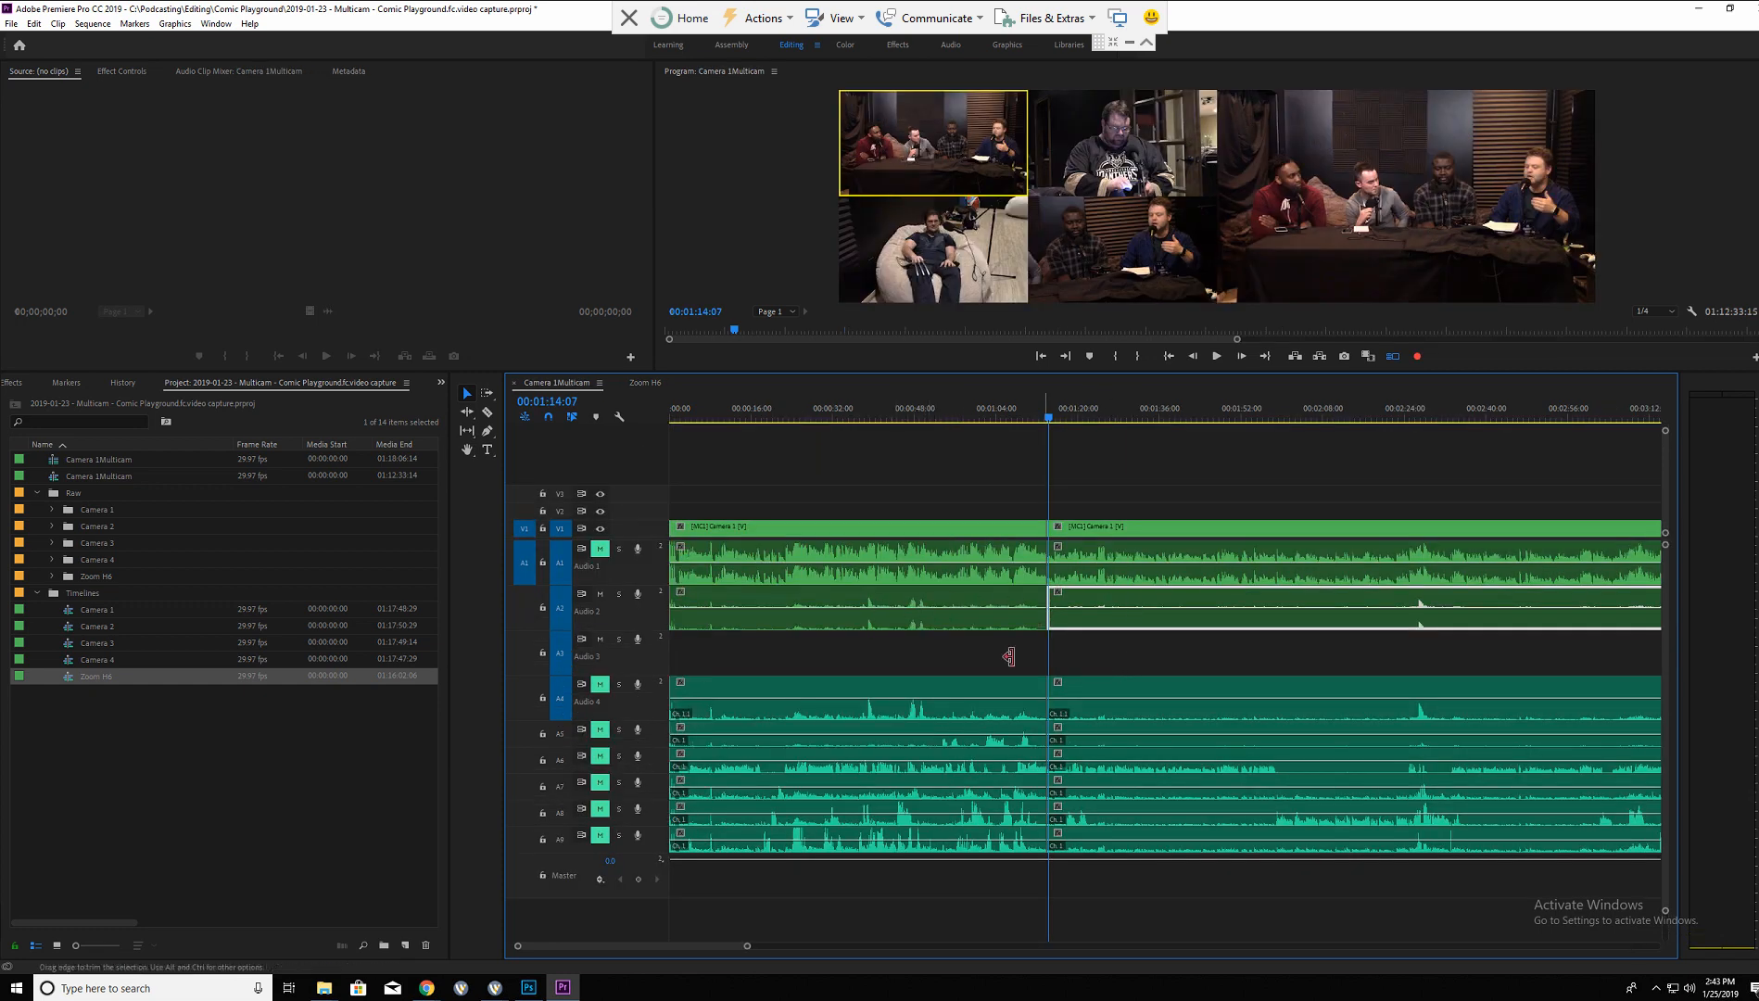
click(992, 694)
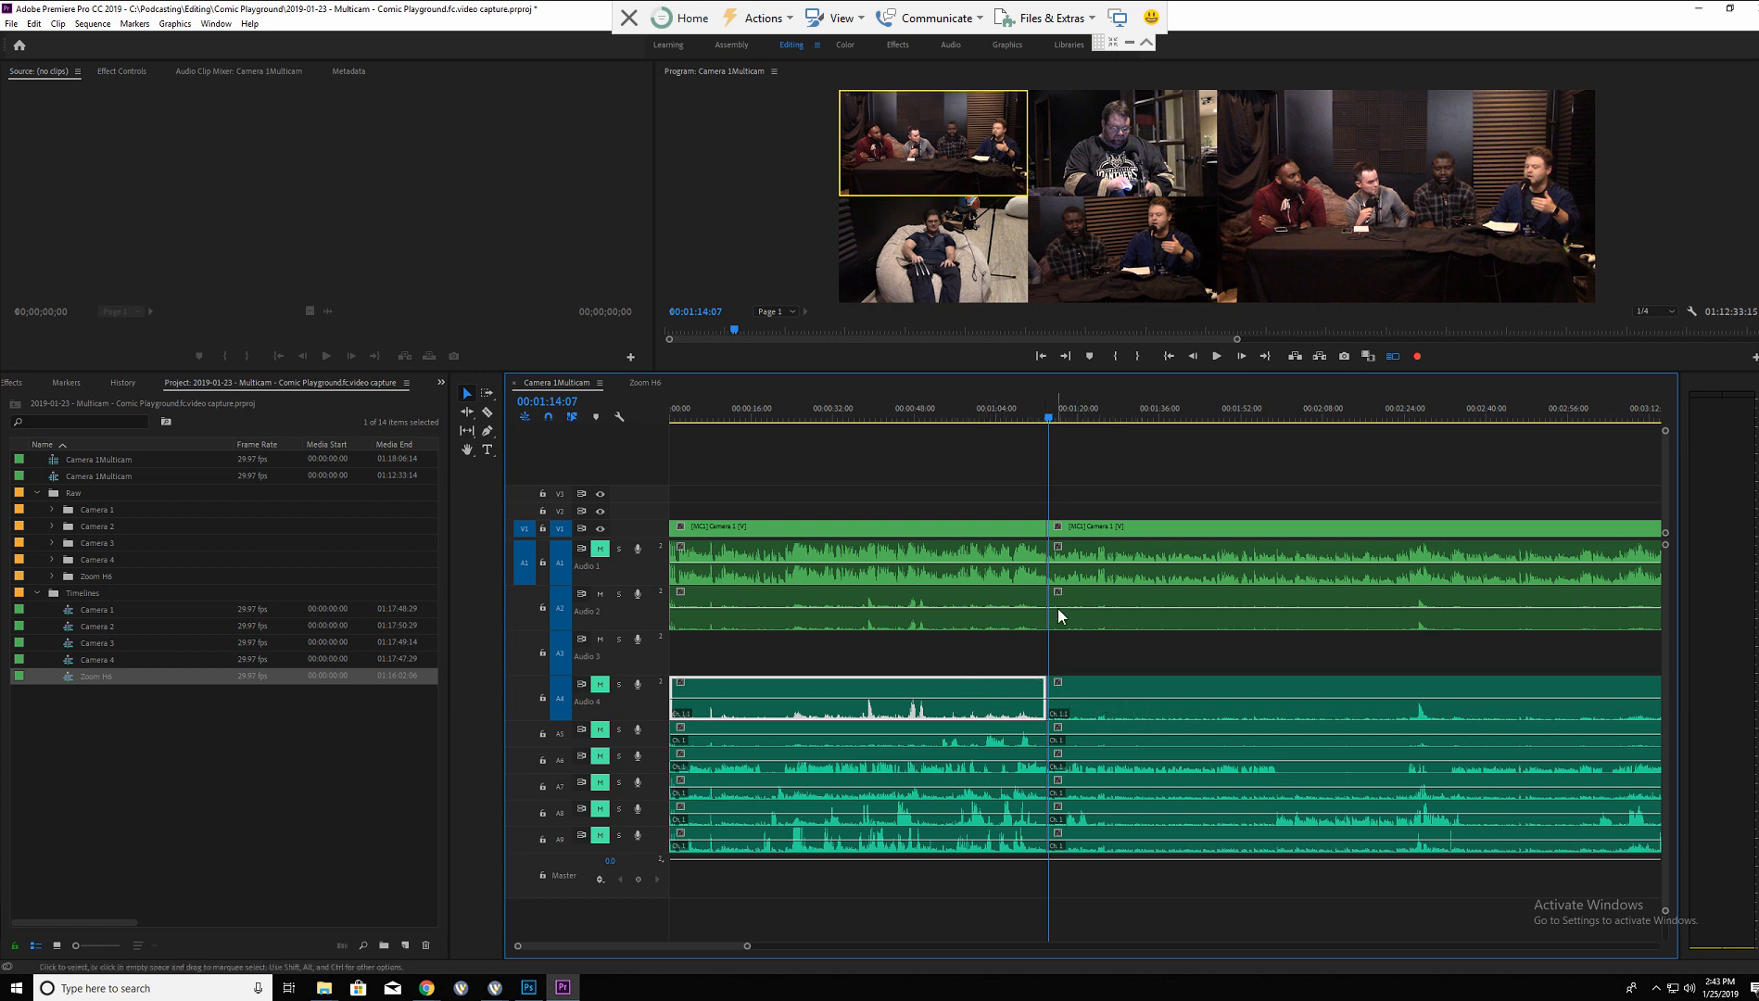
click(1137, 415)
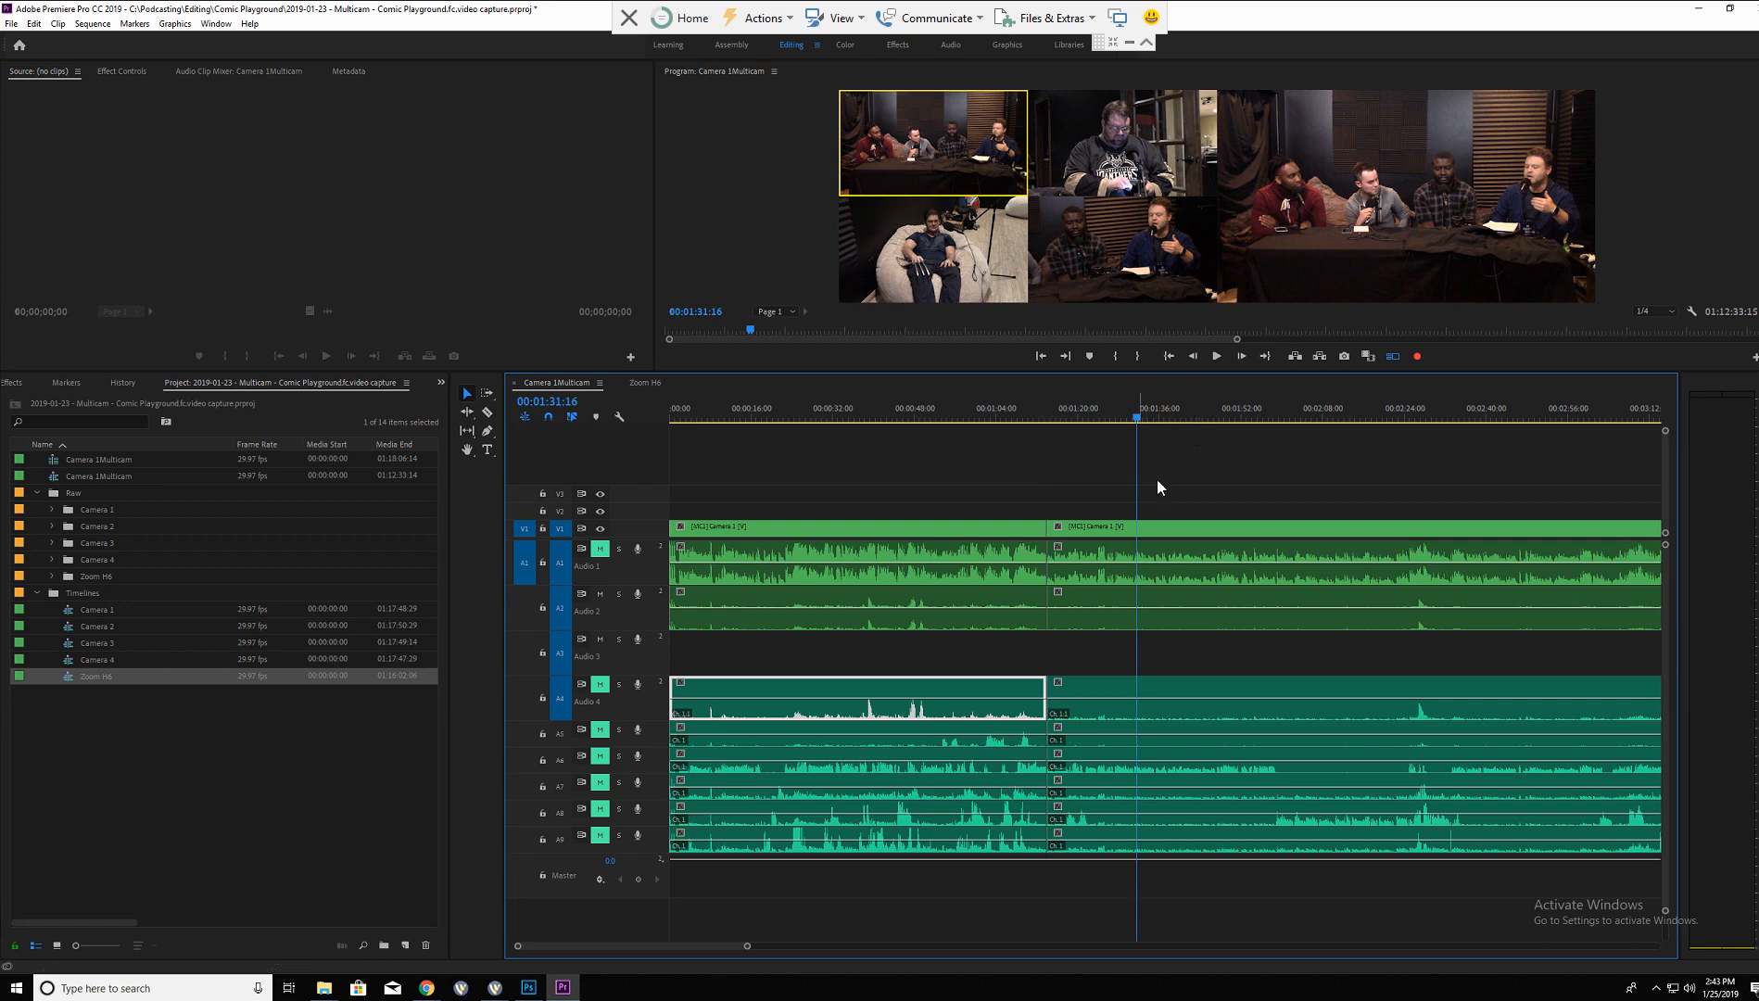
shift+click(1103, 692)
drag(908, 650, 1127, 703)
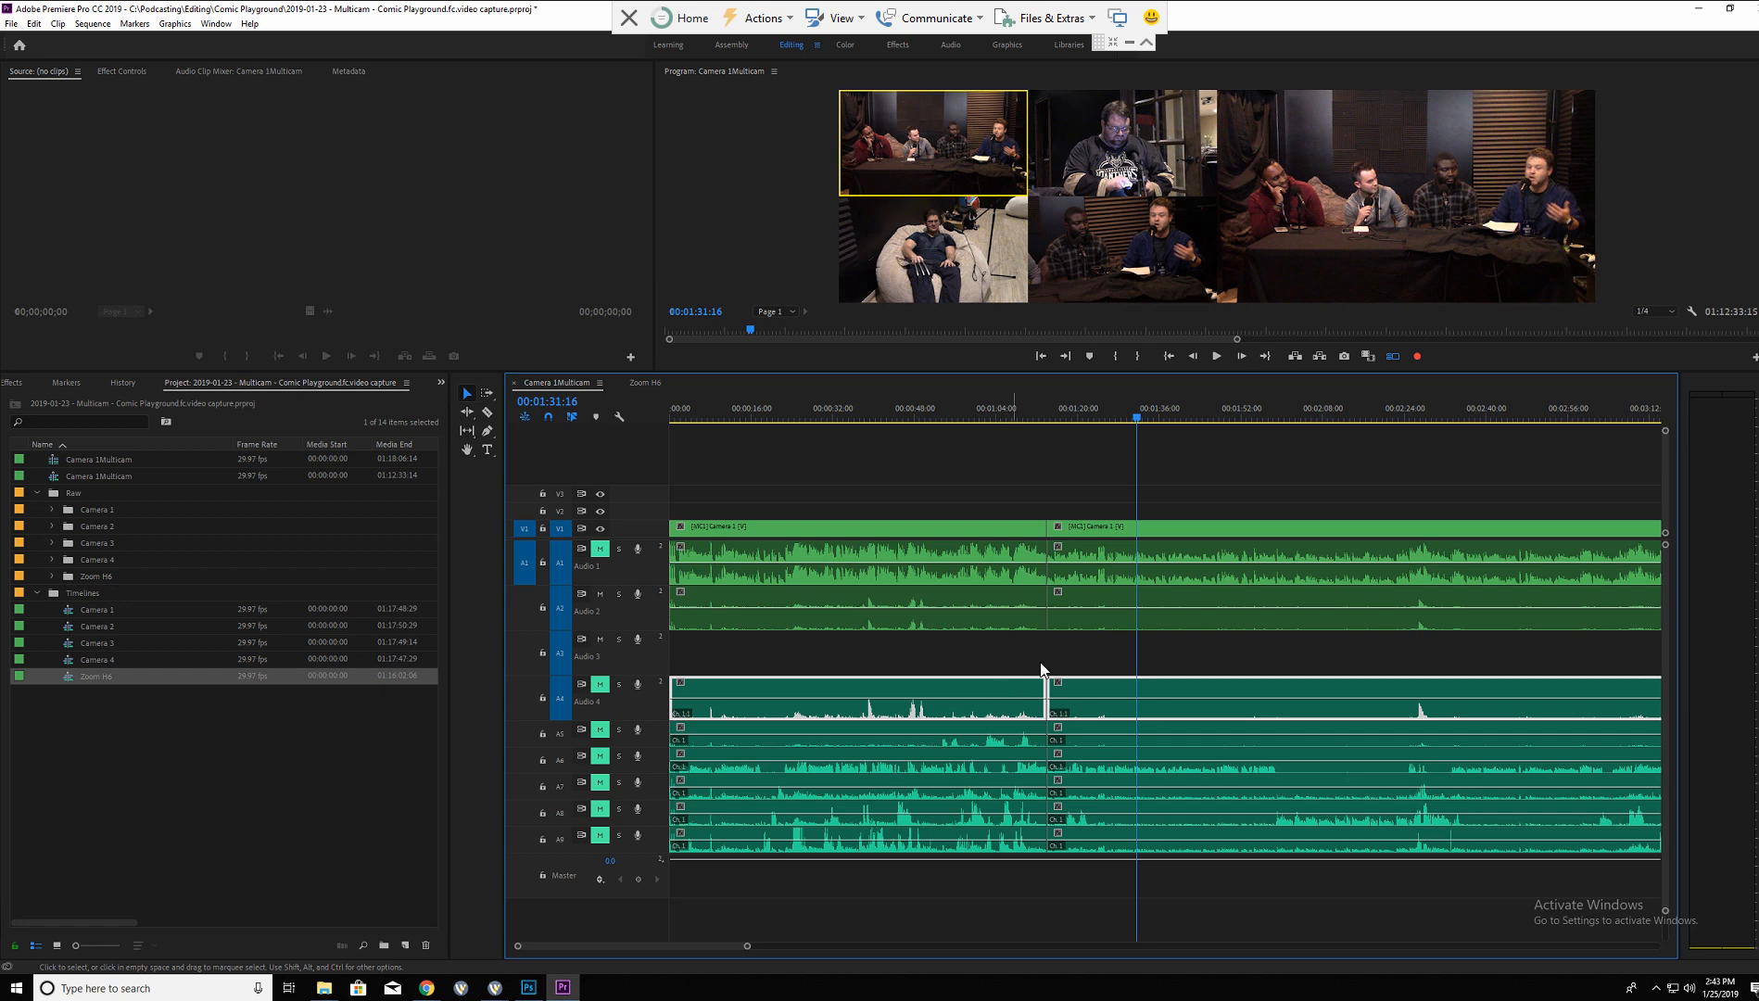
click(947, 676)
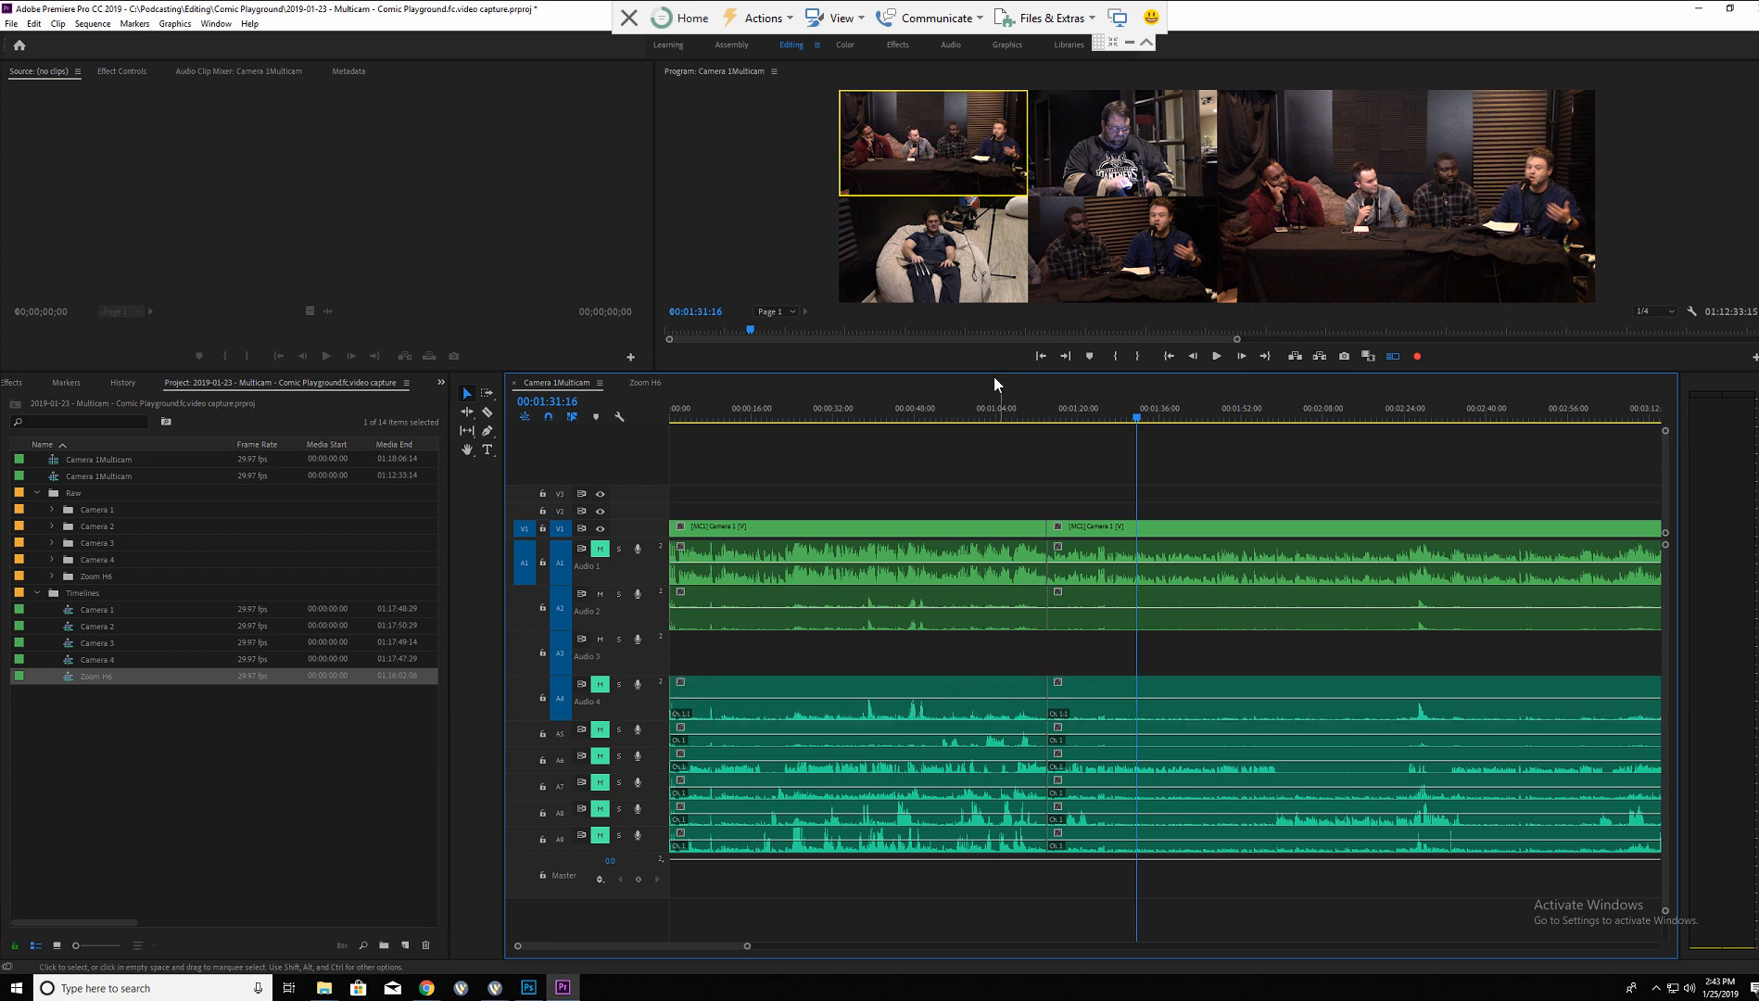
Search the effects for "compress", apply the Single-band Compressor to the A4 clip before the cut, and show its effect controls.
click(920, 697)
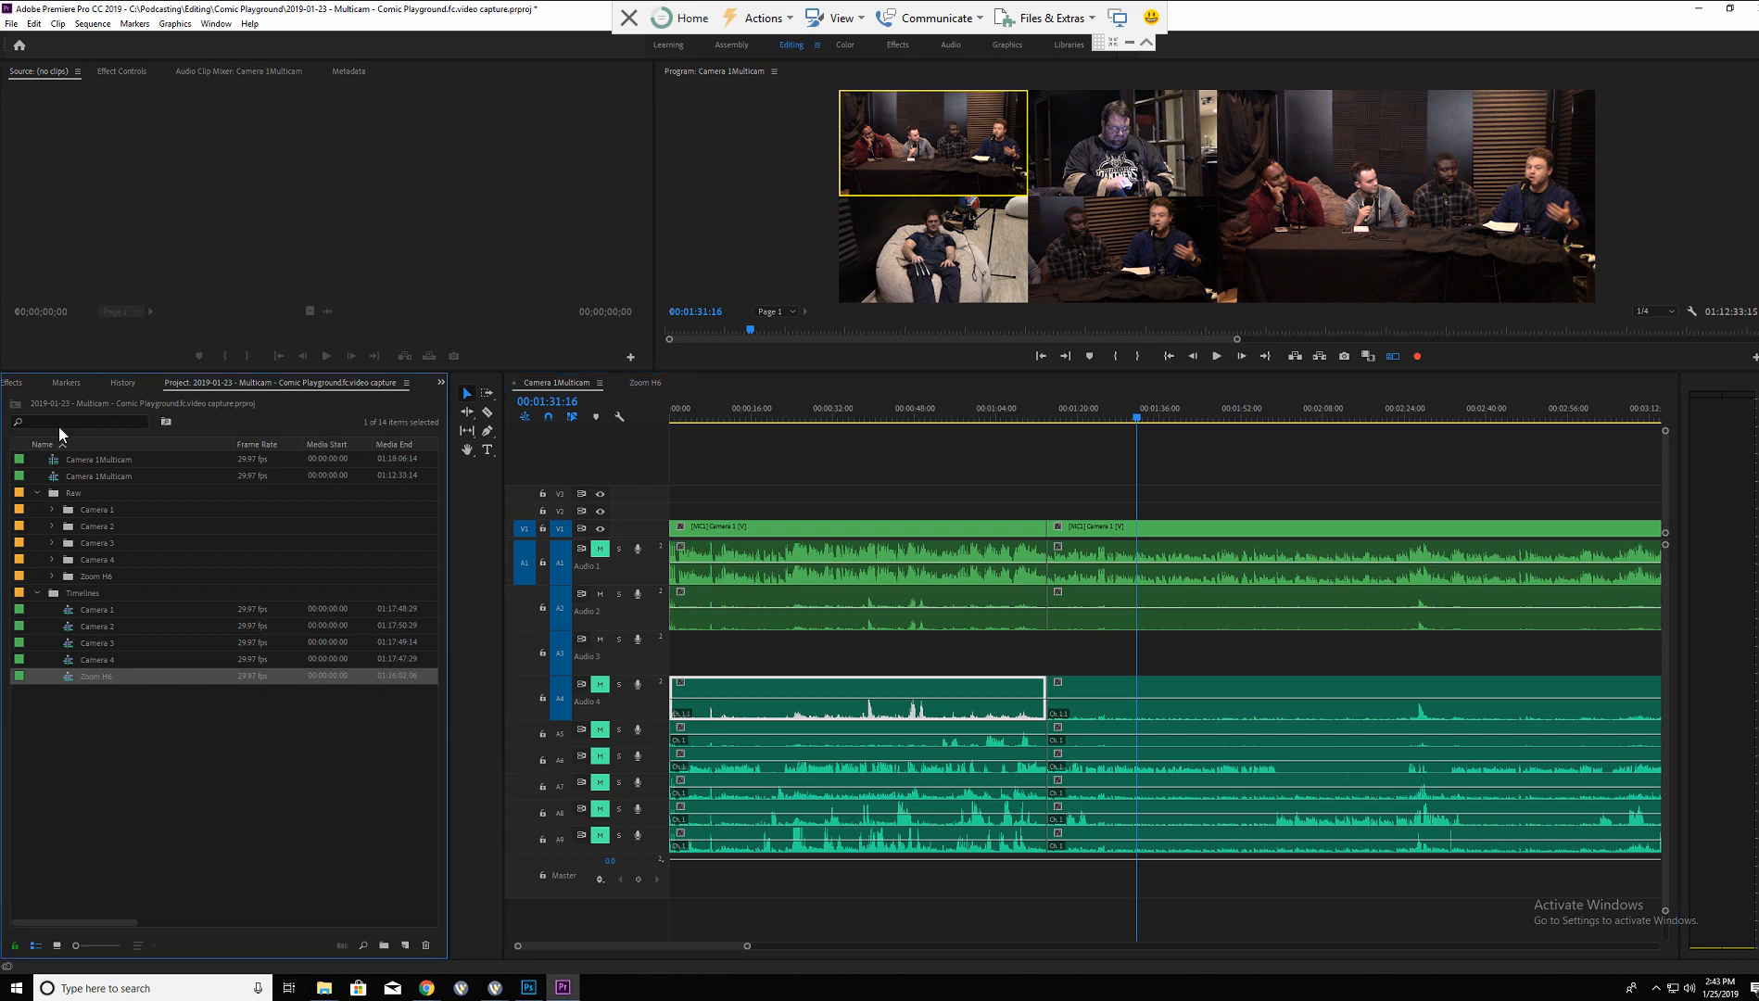
click(16, 383)
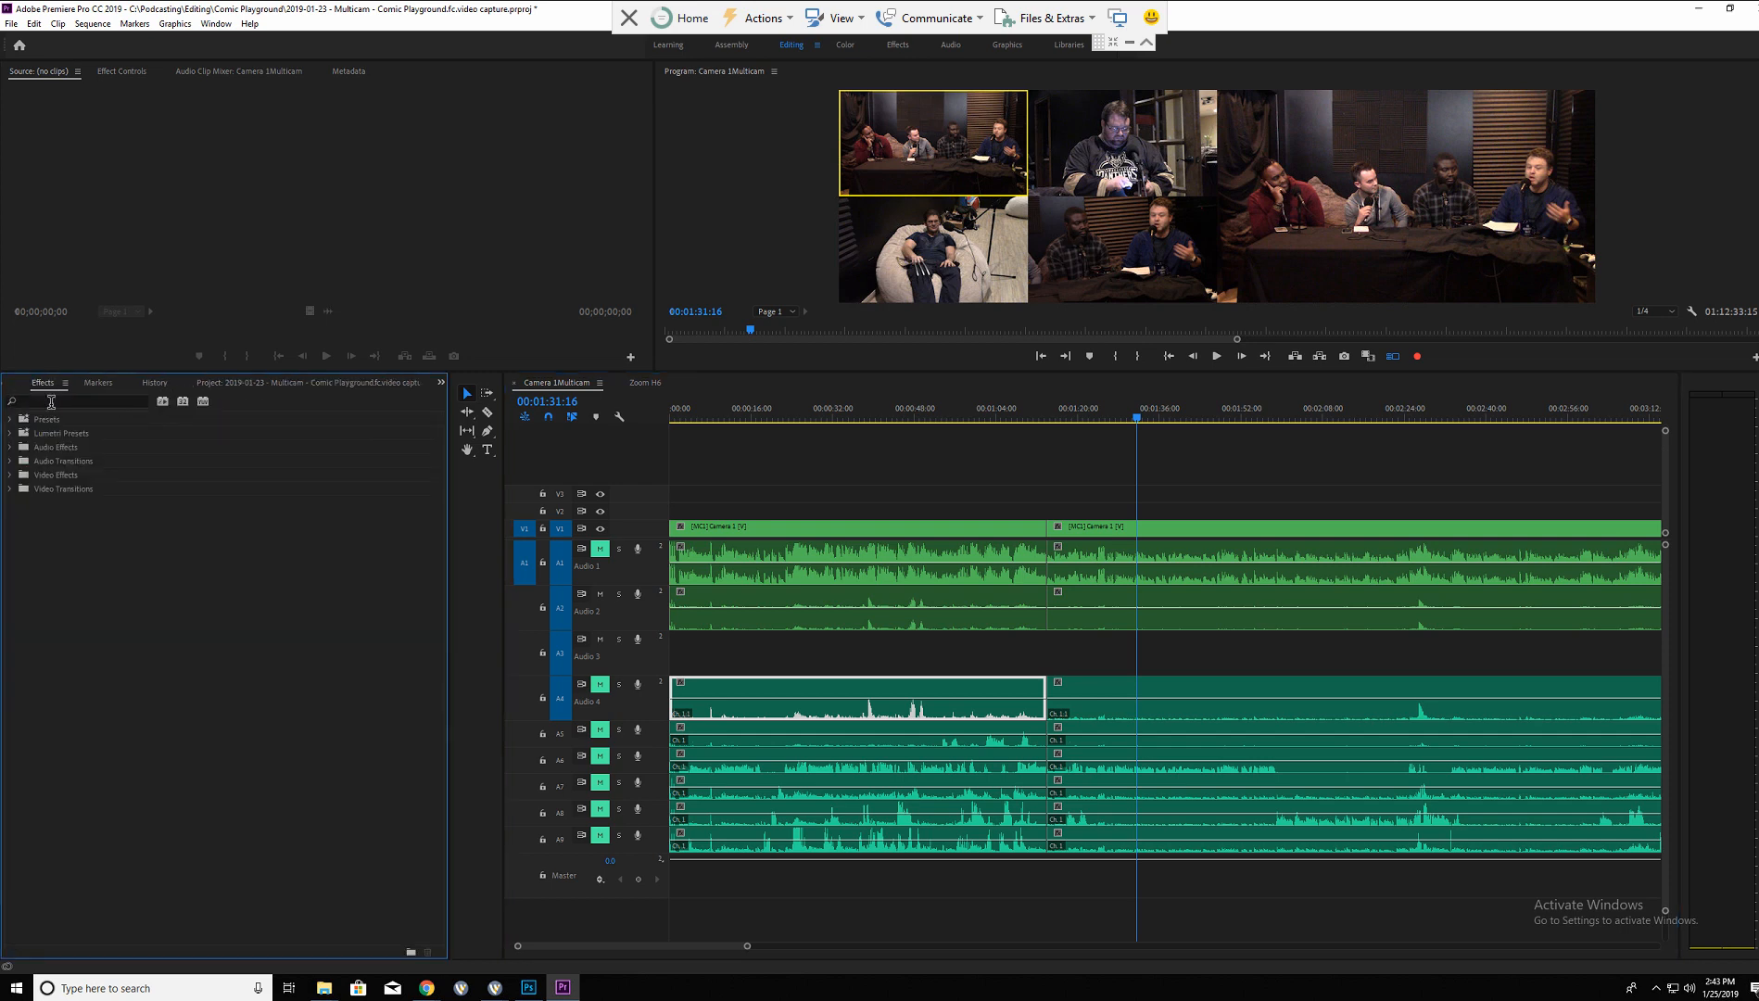
click(48, 402)
text(compress)
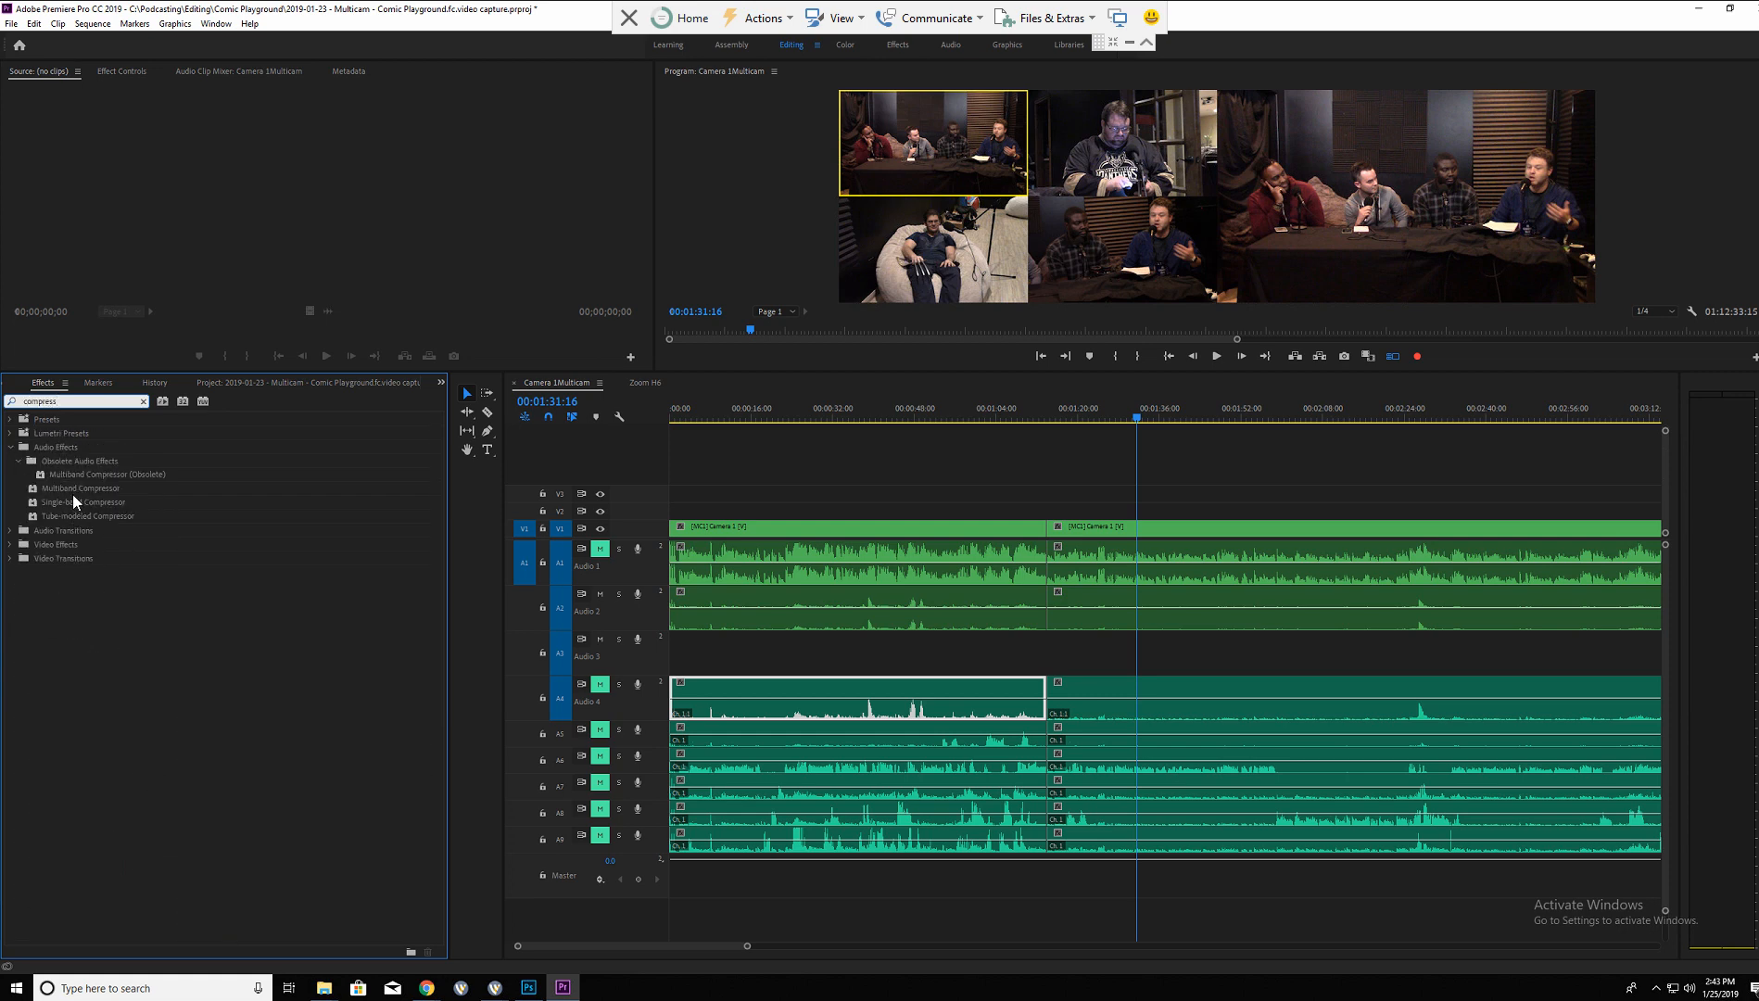
drag(70, 502, 854, 719)
click(845, 703)
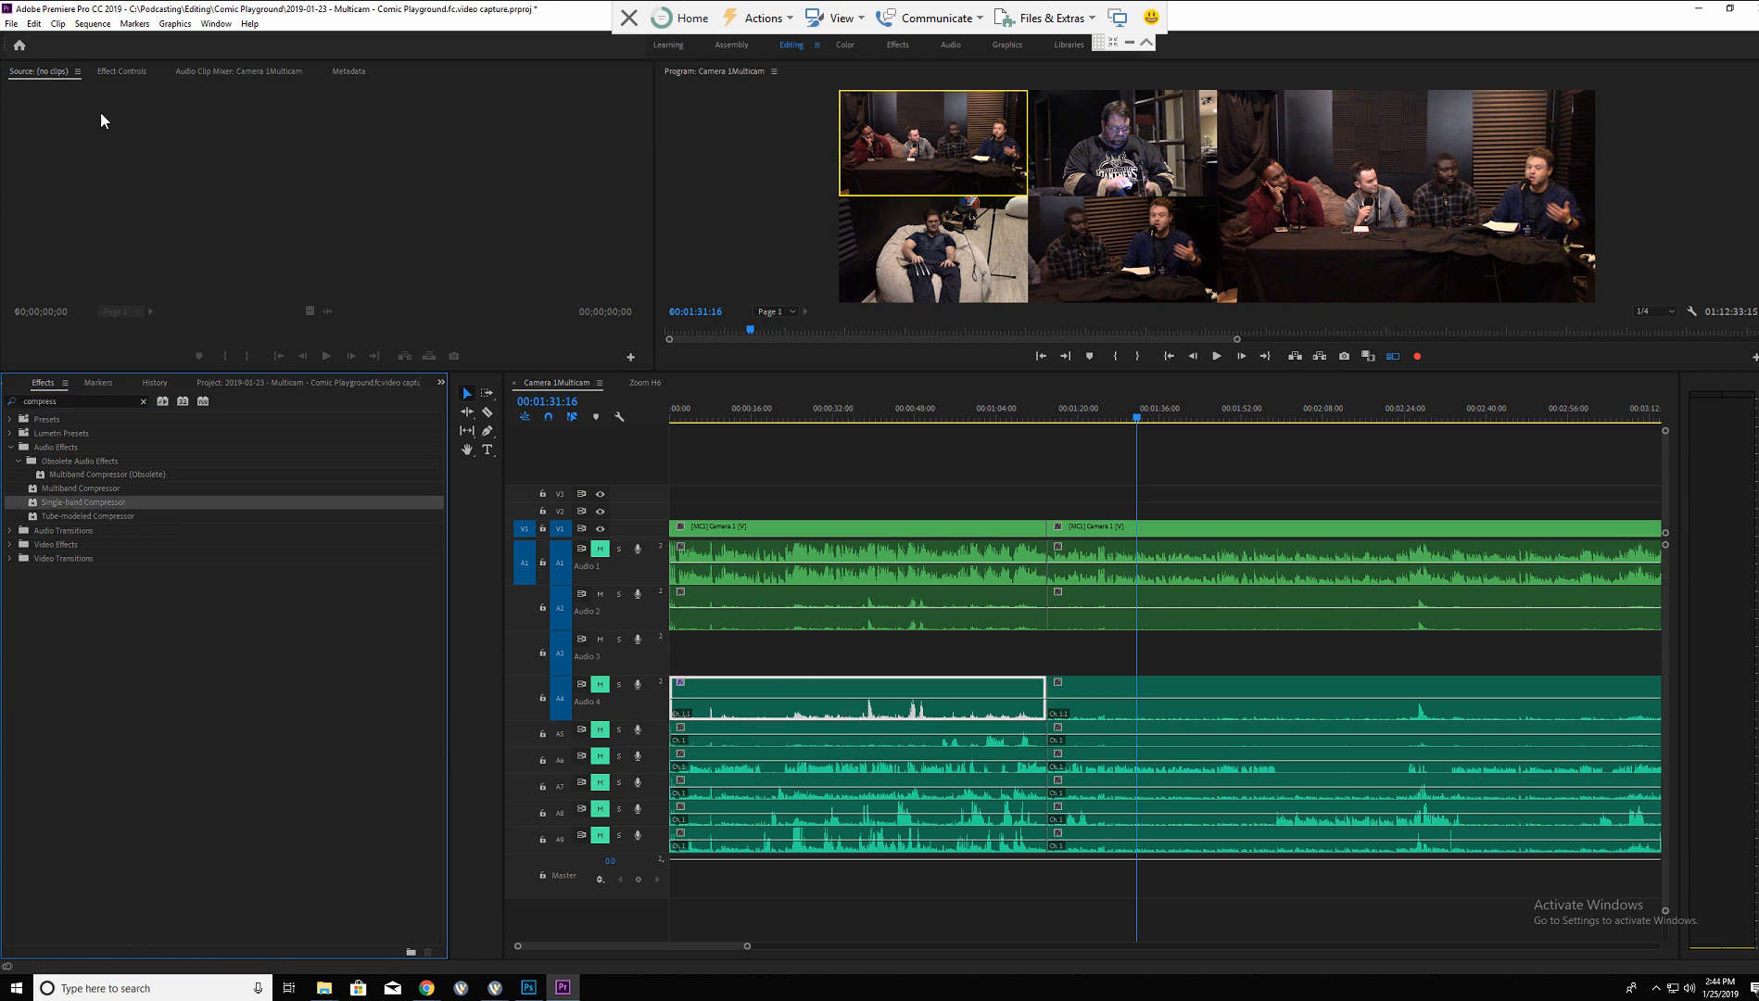
click(102, 71)
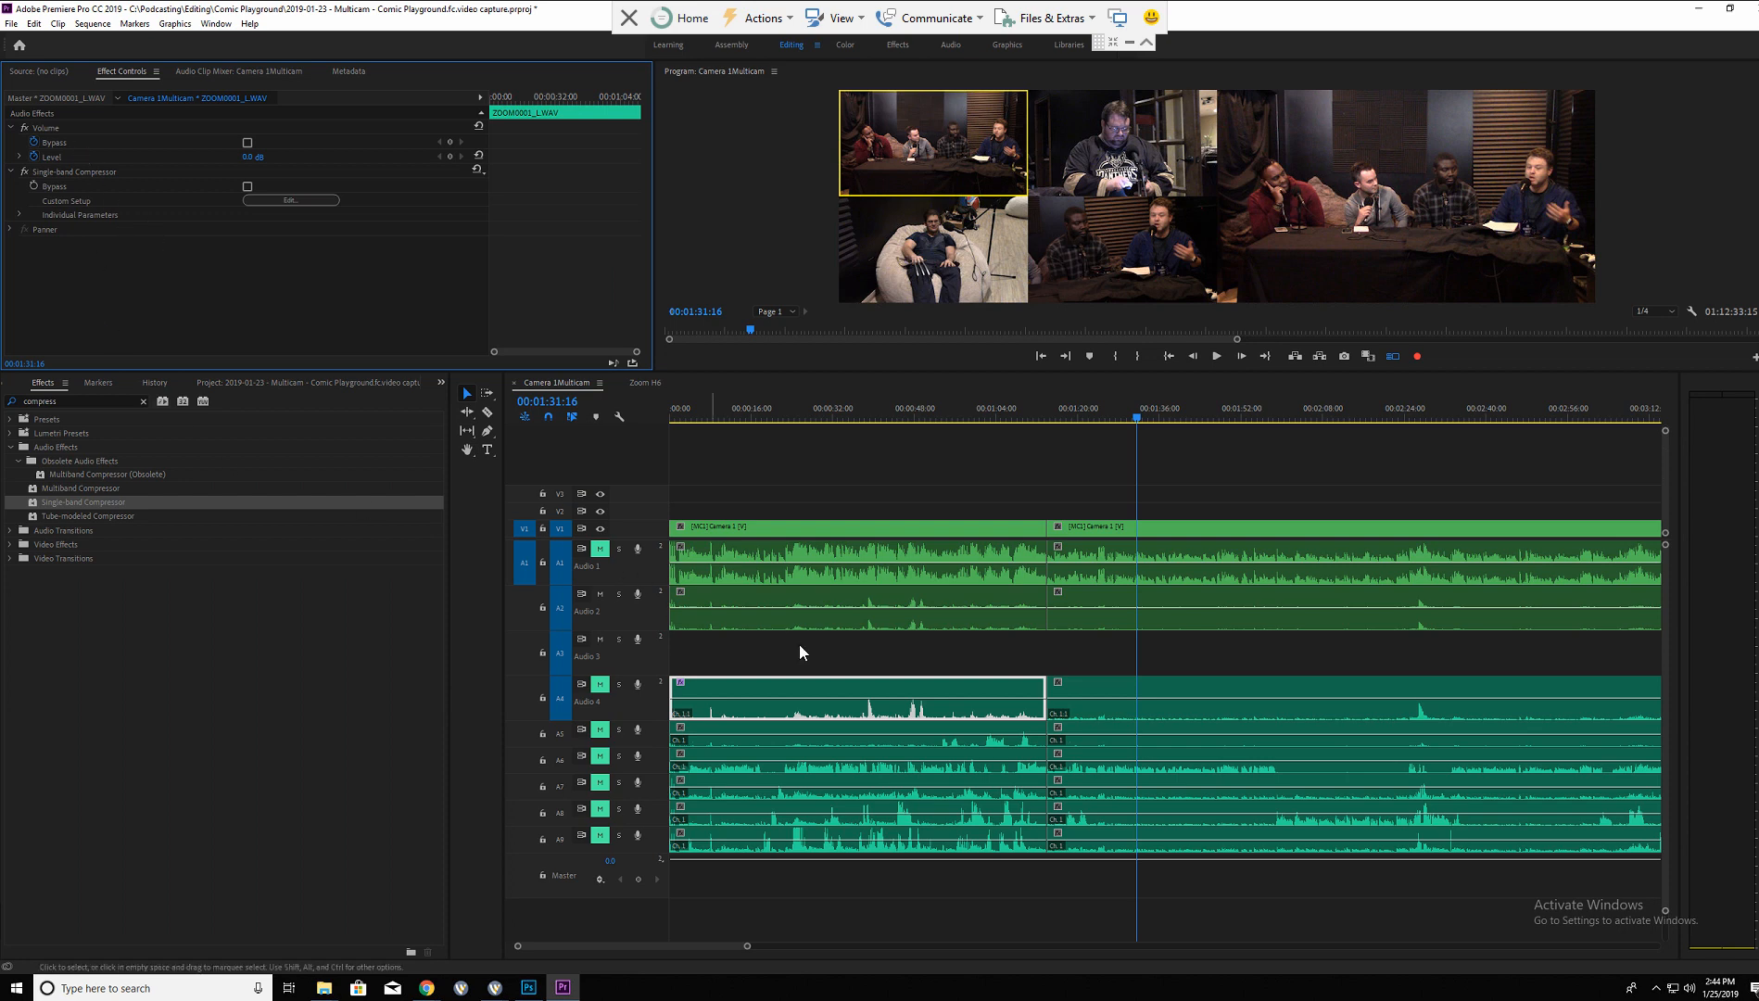
Add a second Single-band Compressor to the A4 clip before the cut, and open its custom setup before closing it again.
drag(83, 502, 86, 288)
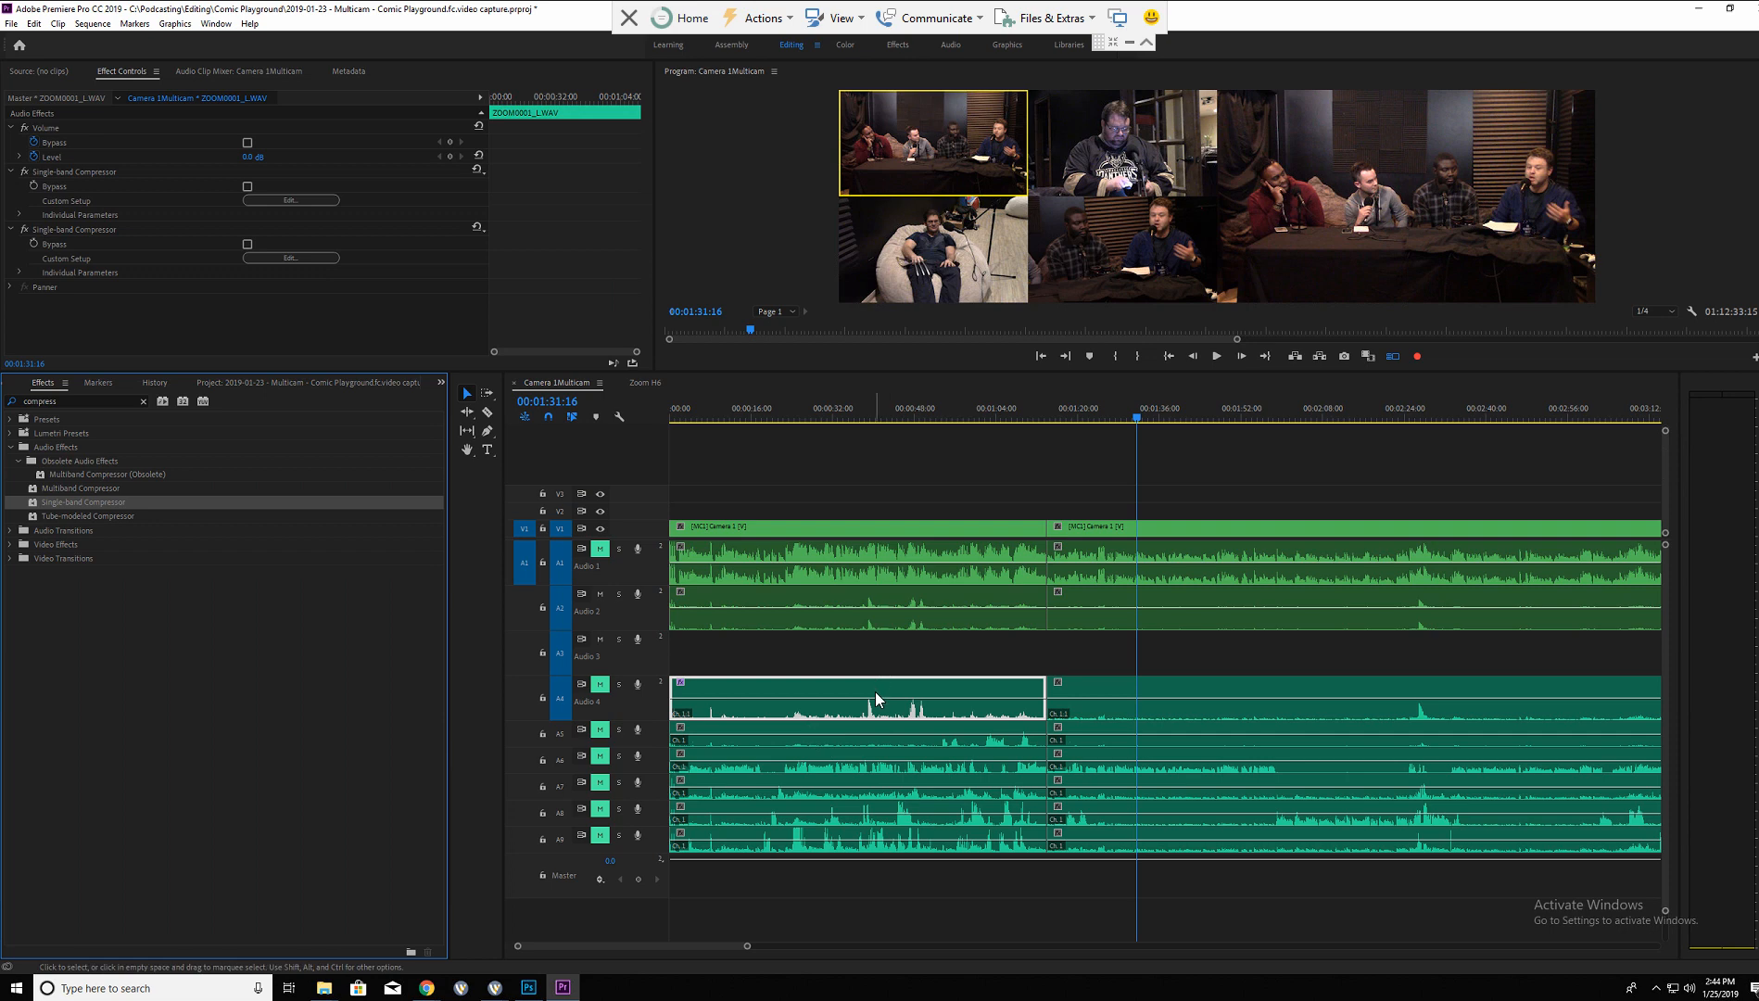
click(91, 229)
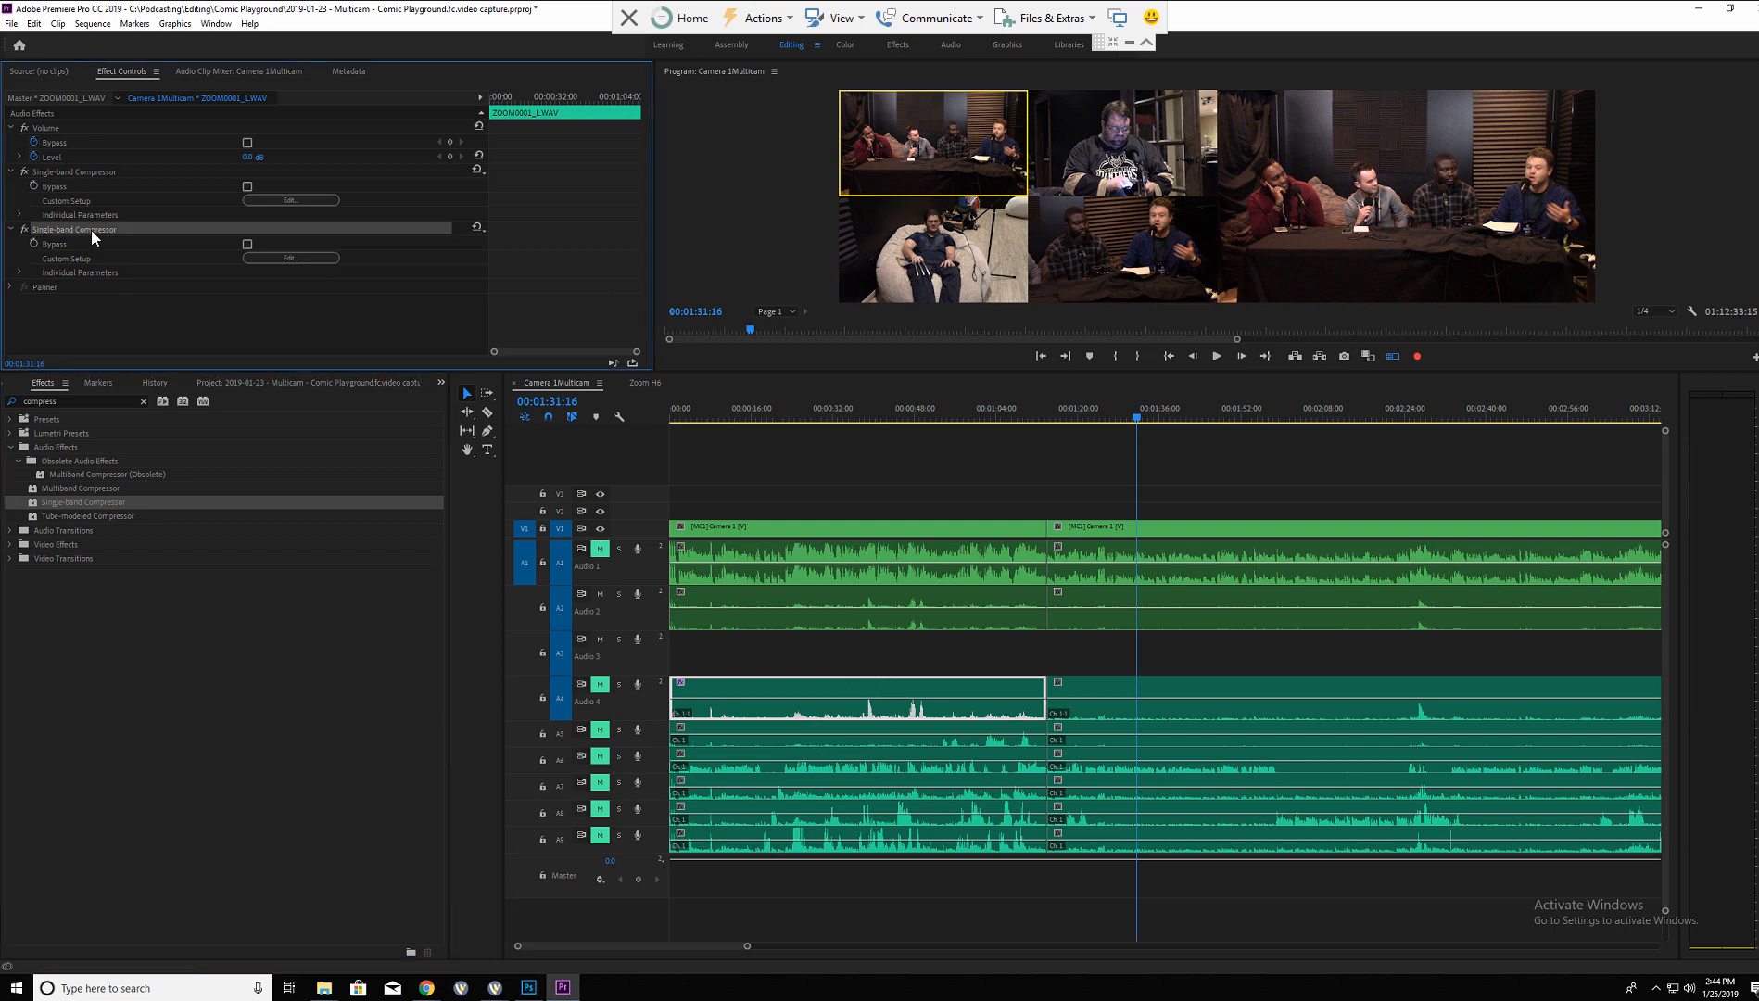
click(282, 260)
drag(891, 556, 944, 558)
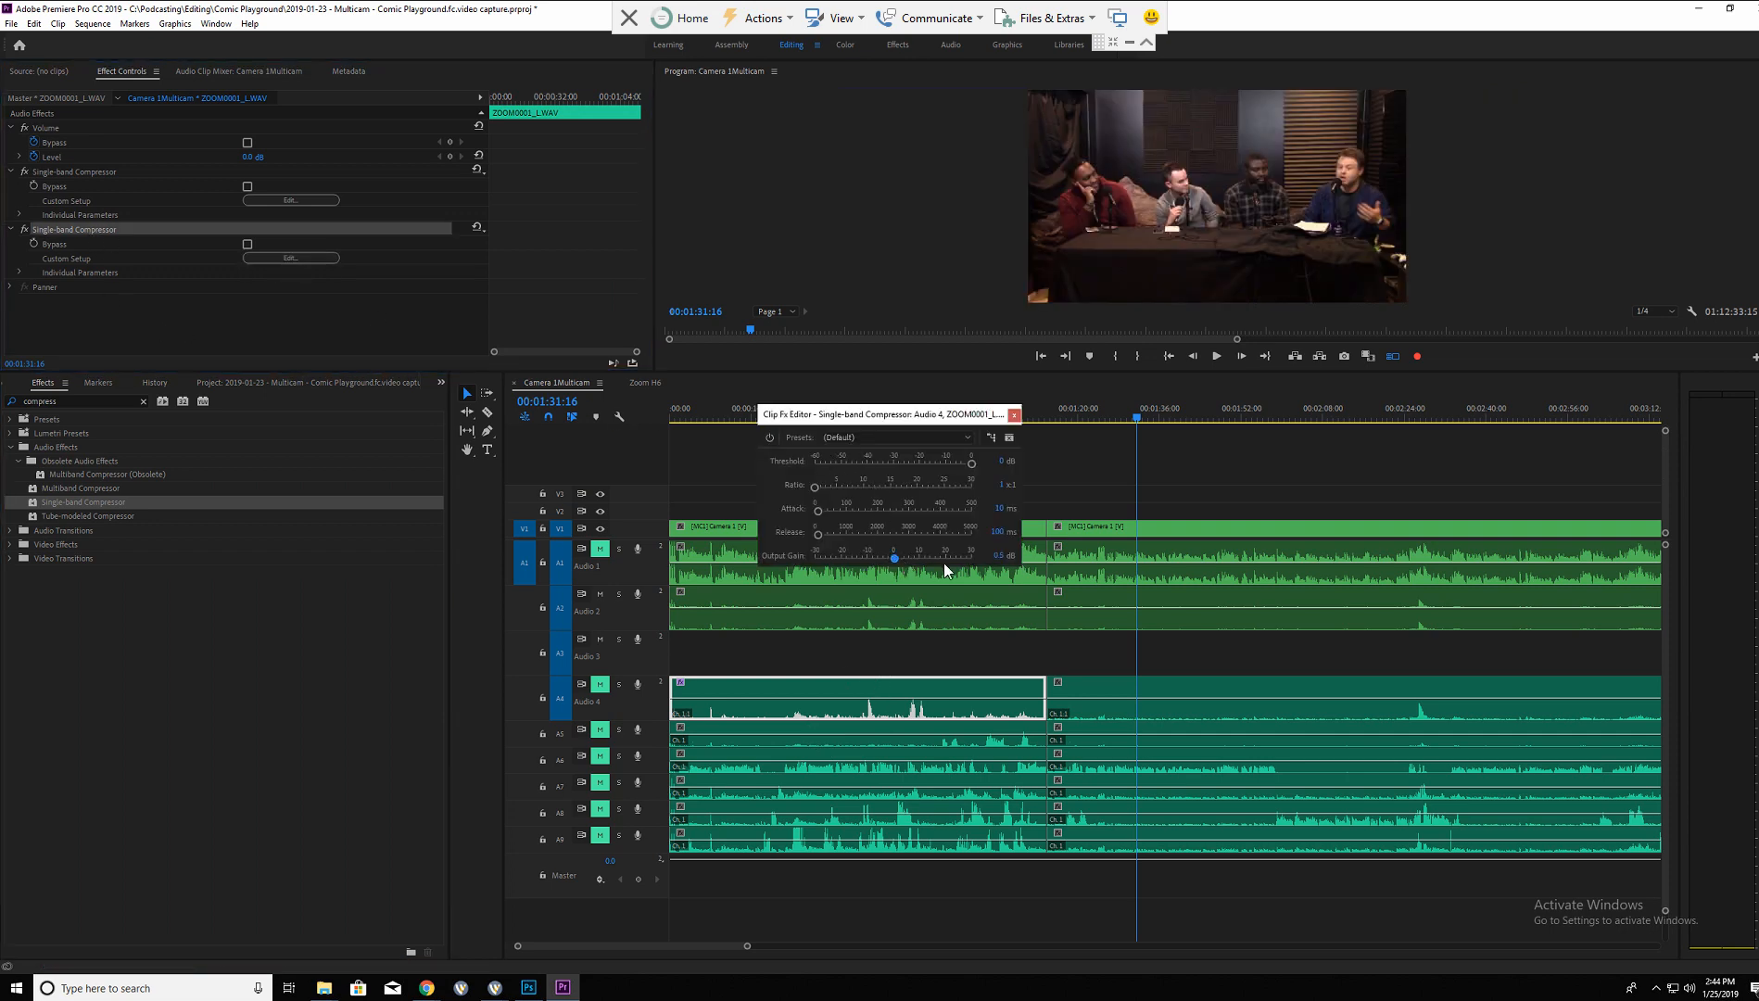
drag(1102, 409, 1000, 413)
click(1015, 415)
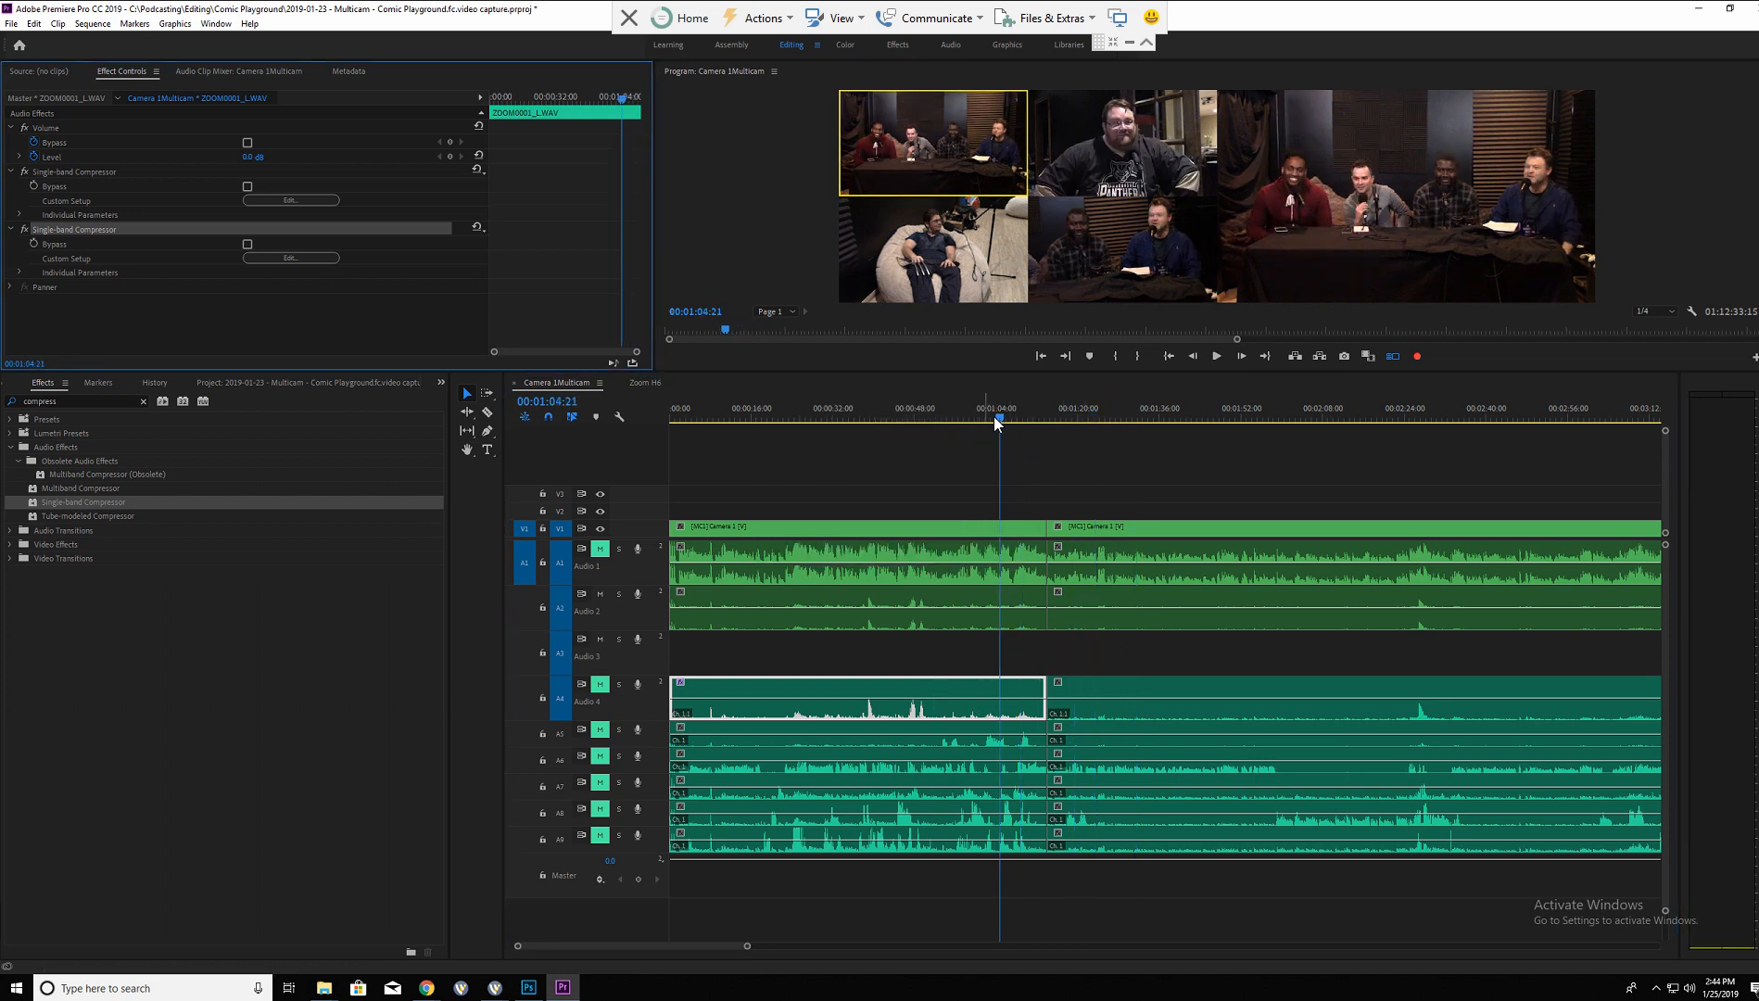
Apply the Single-band Compressor to the A4 clip after the cut.
click(1111, 419)
click(1152, 693)
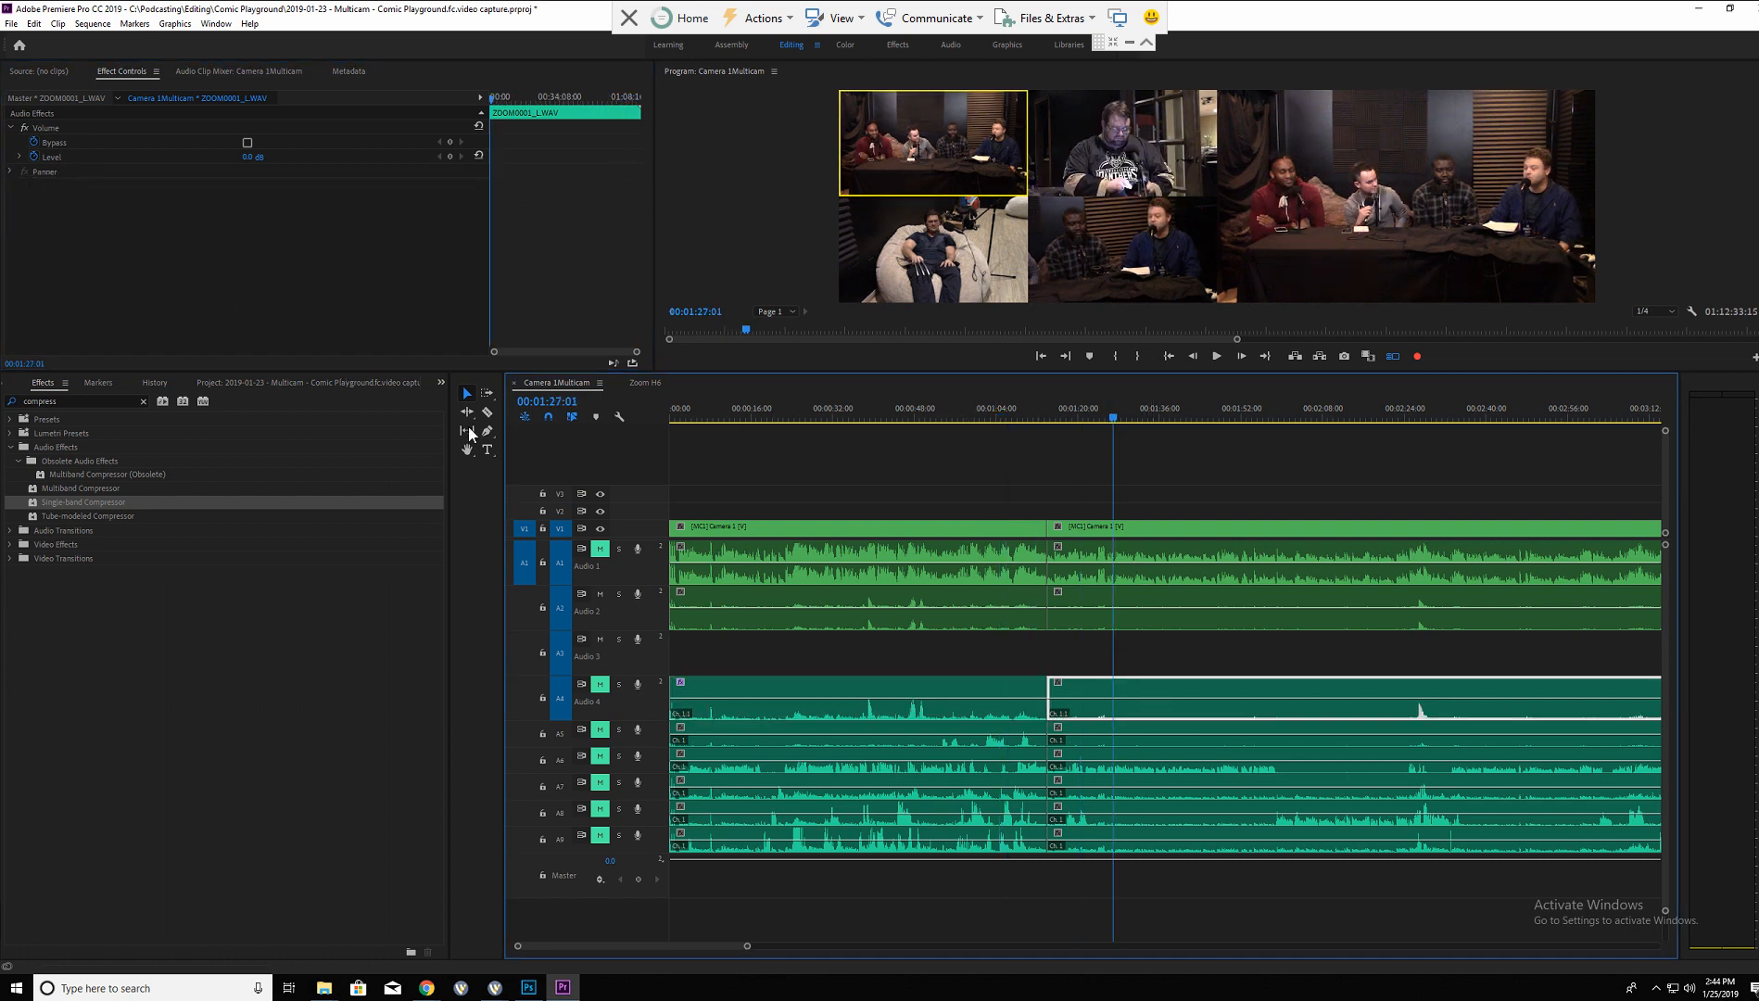
drag(78, 503, 73, 296)
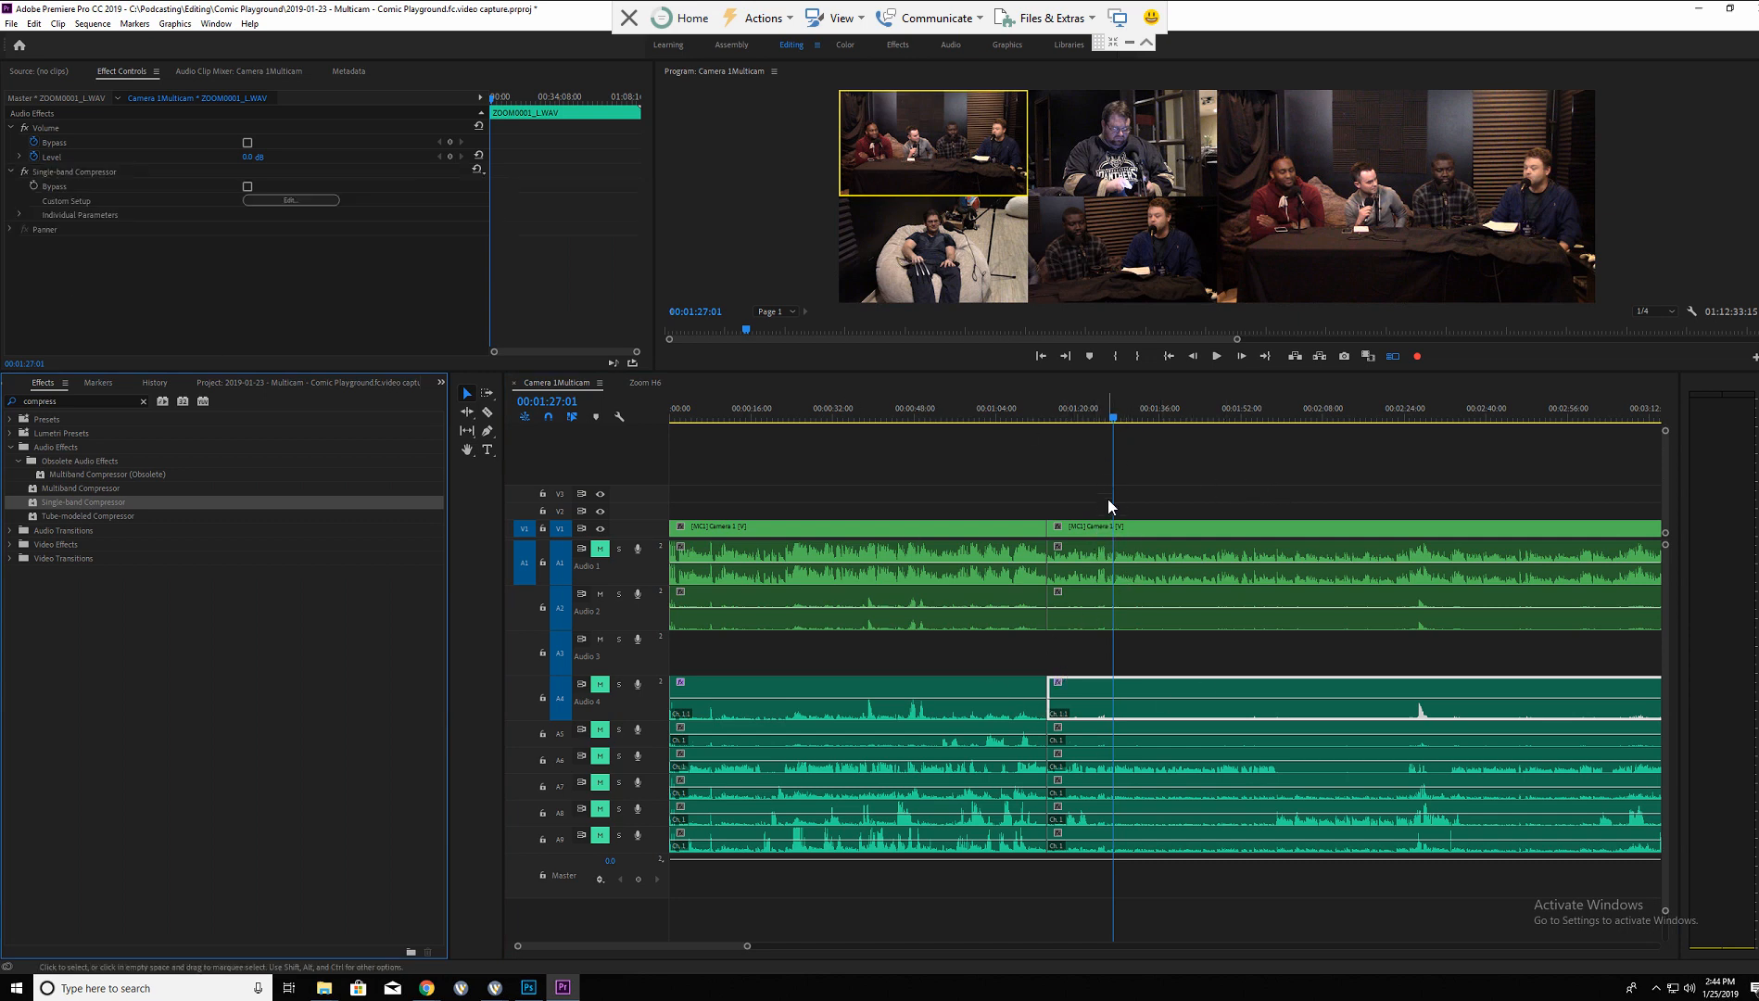
Cut all video and audio clips at 00:01:27:01.
click(1075, 527)
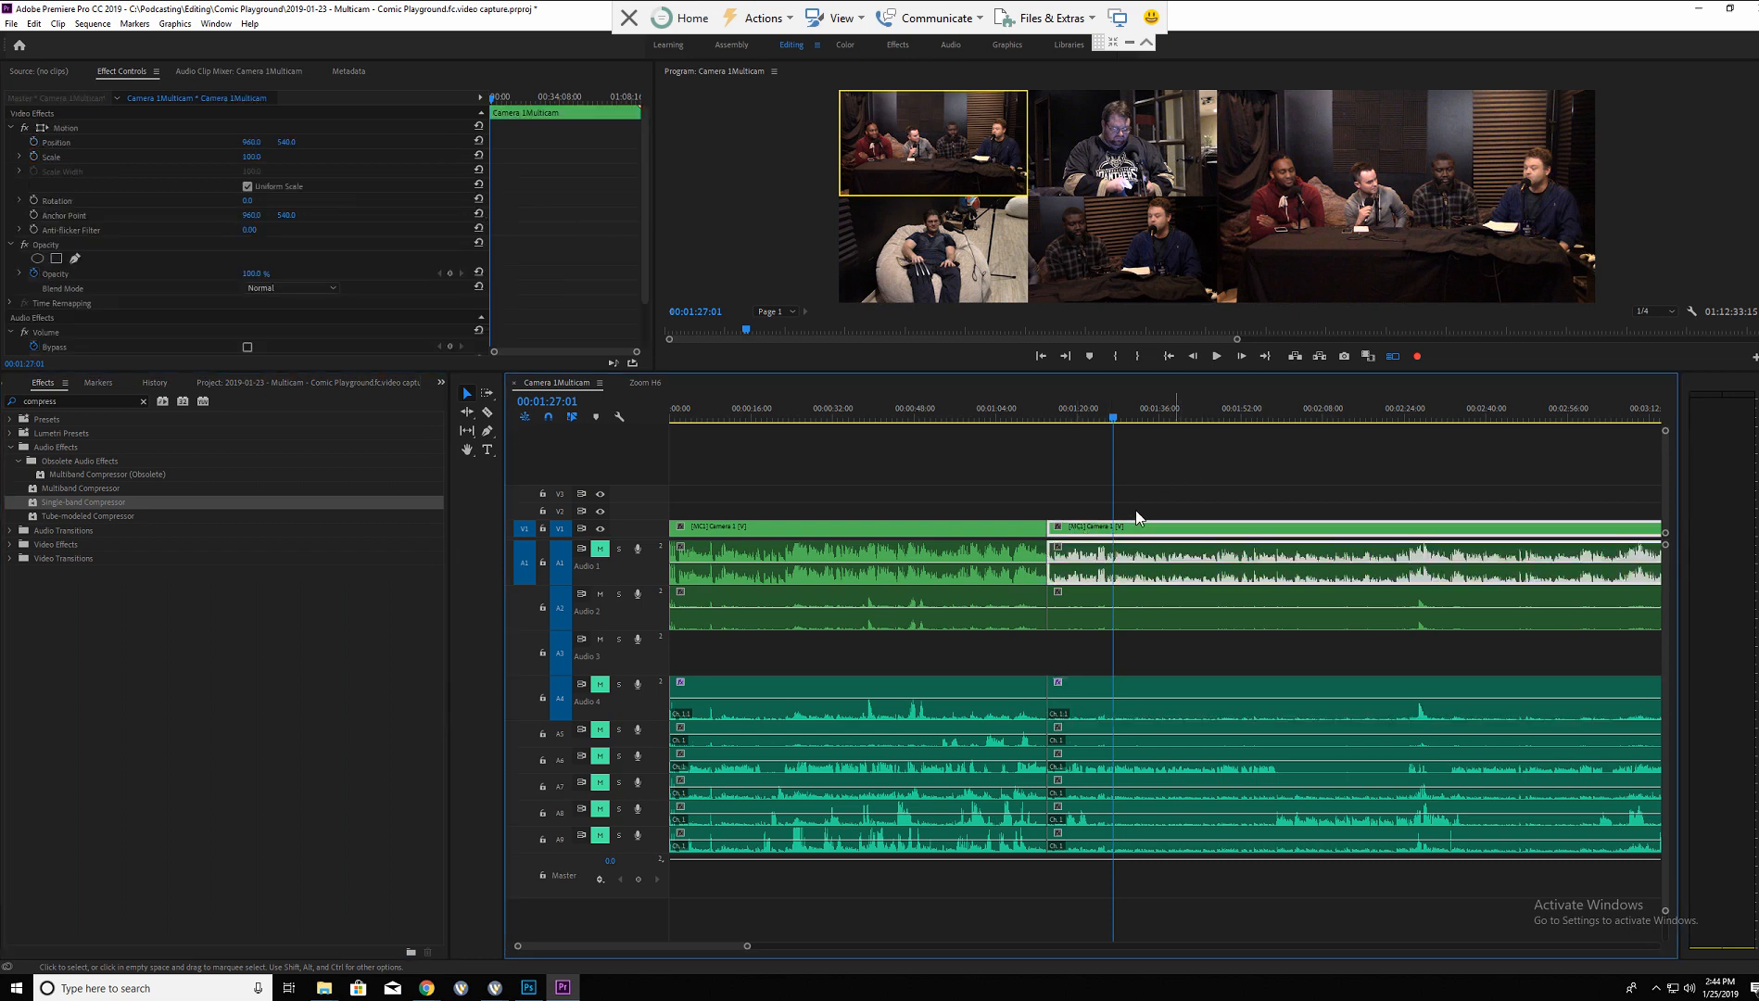
click(1030, 482)
drag(1098, 477, 1164, 926)
key(ctrl+k)
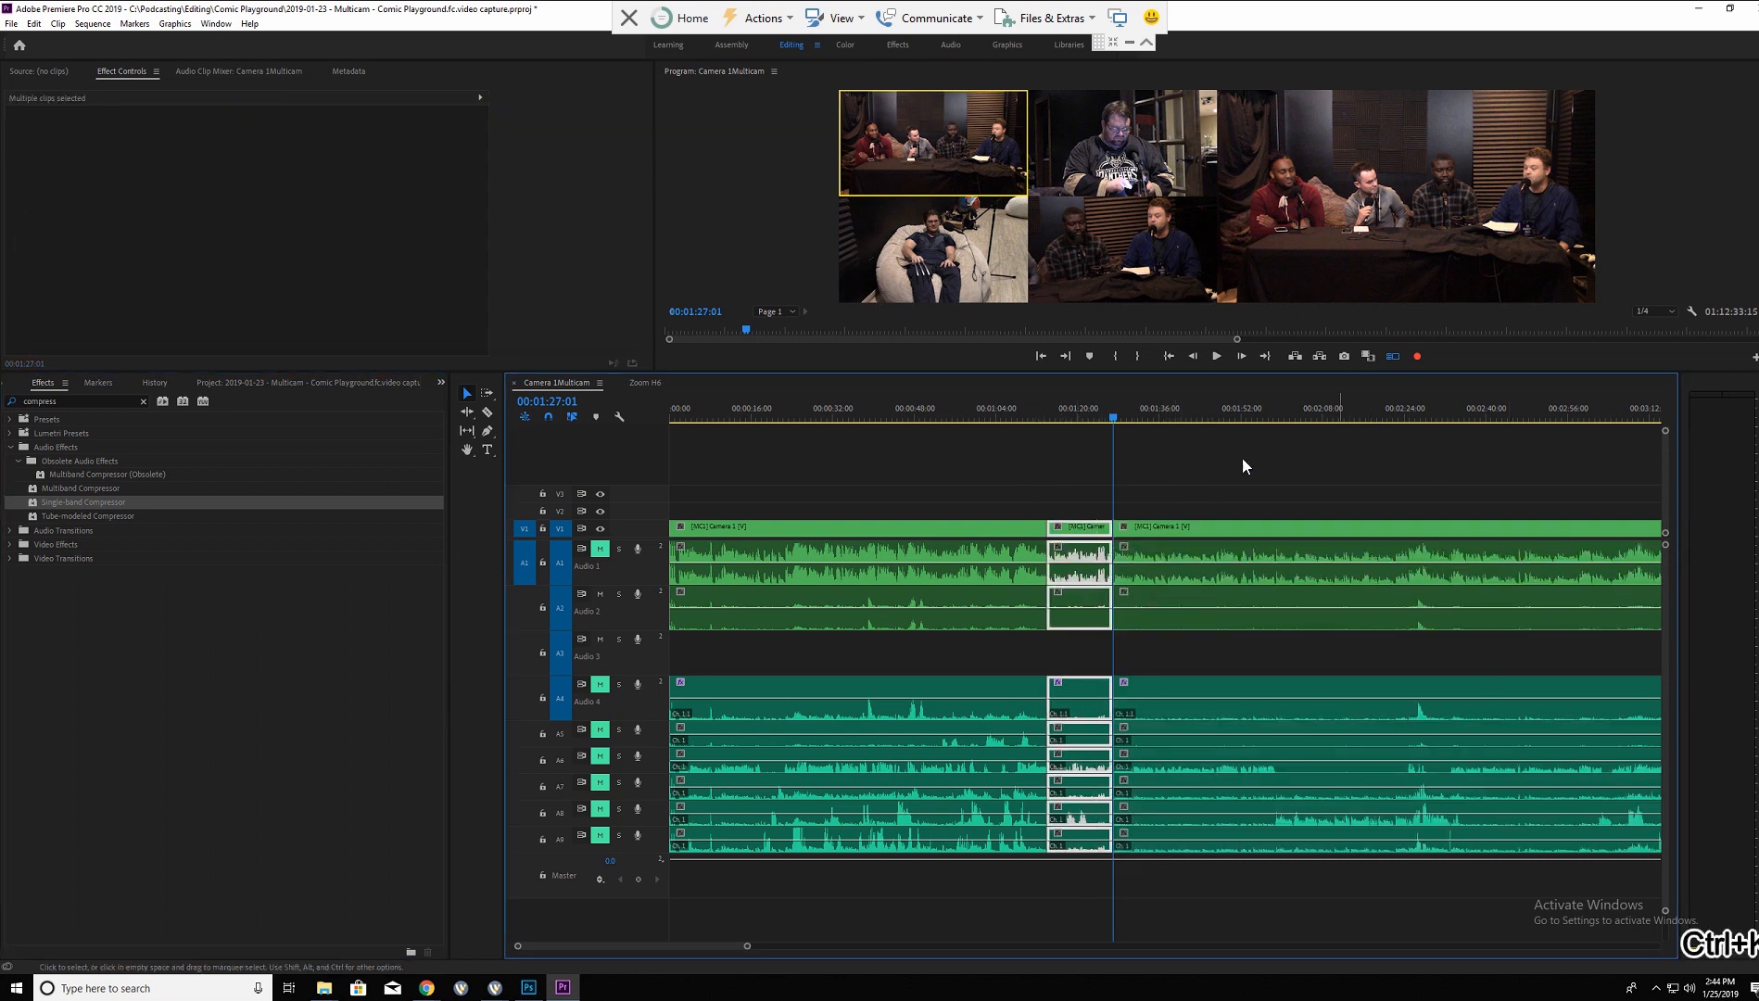
Cut all video and audio clips at 00:01:59:22.
drag(1242, 458, 1359, 869)
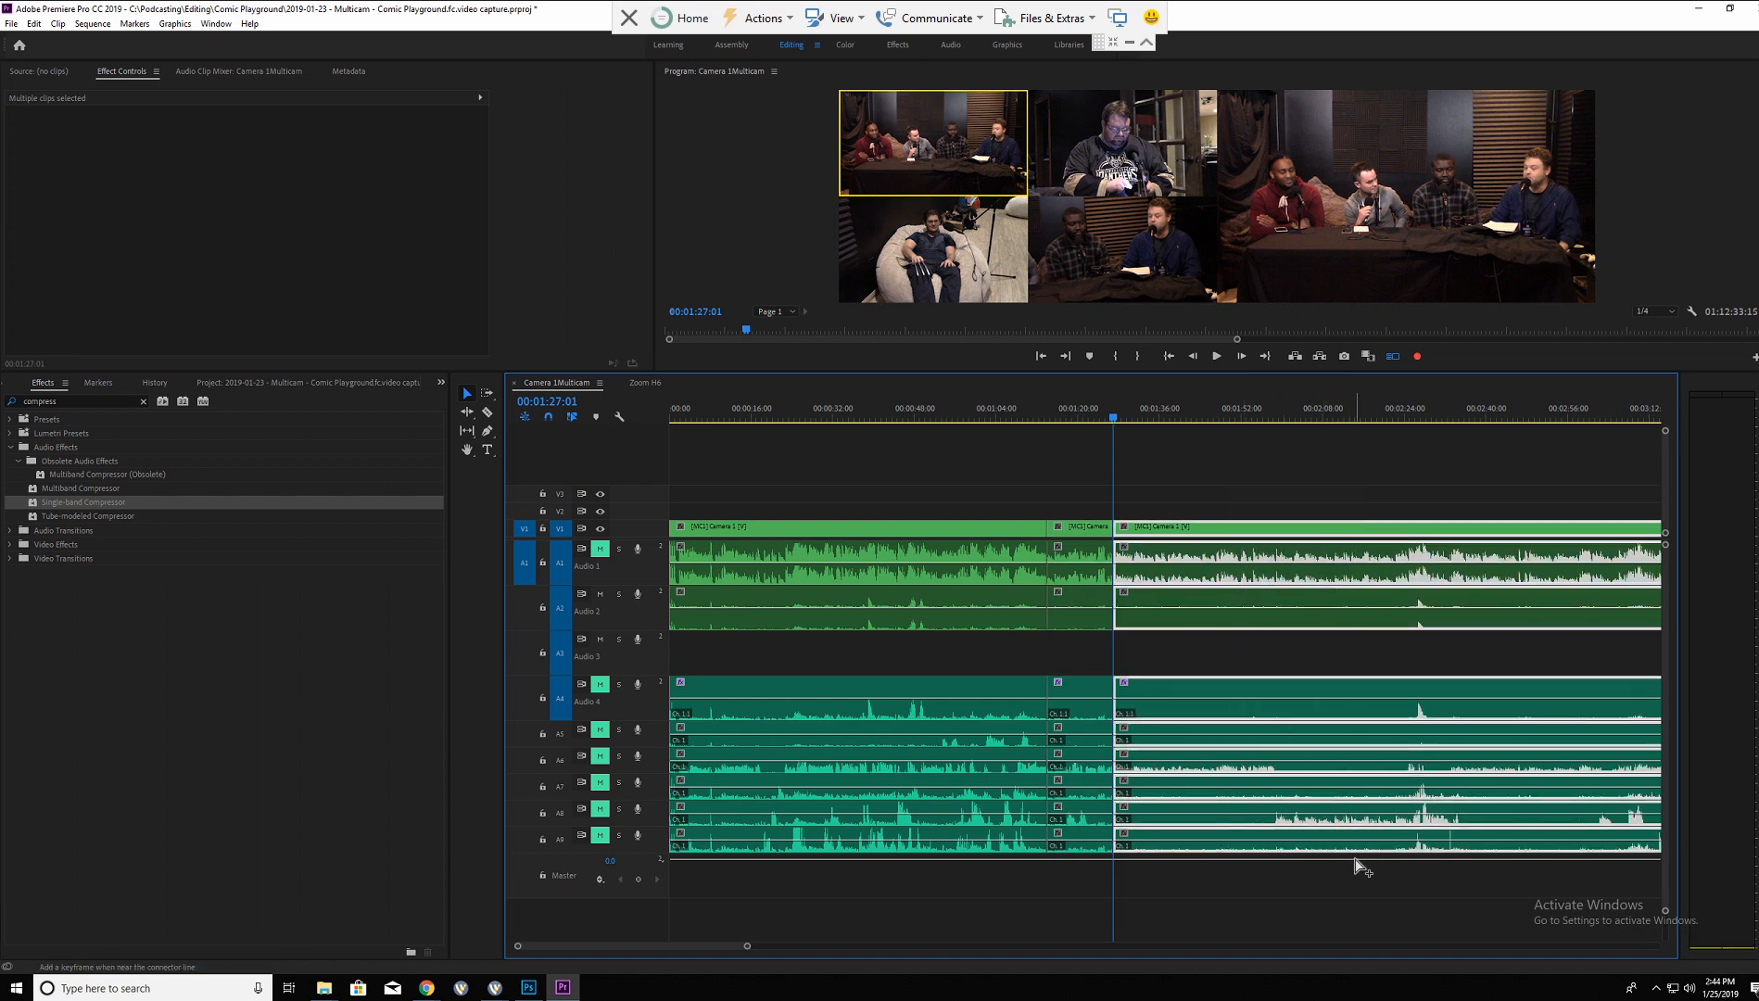
click(1280, 417)
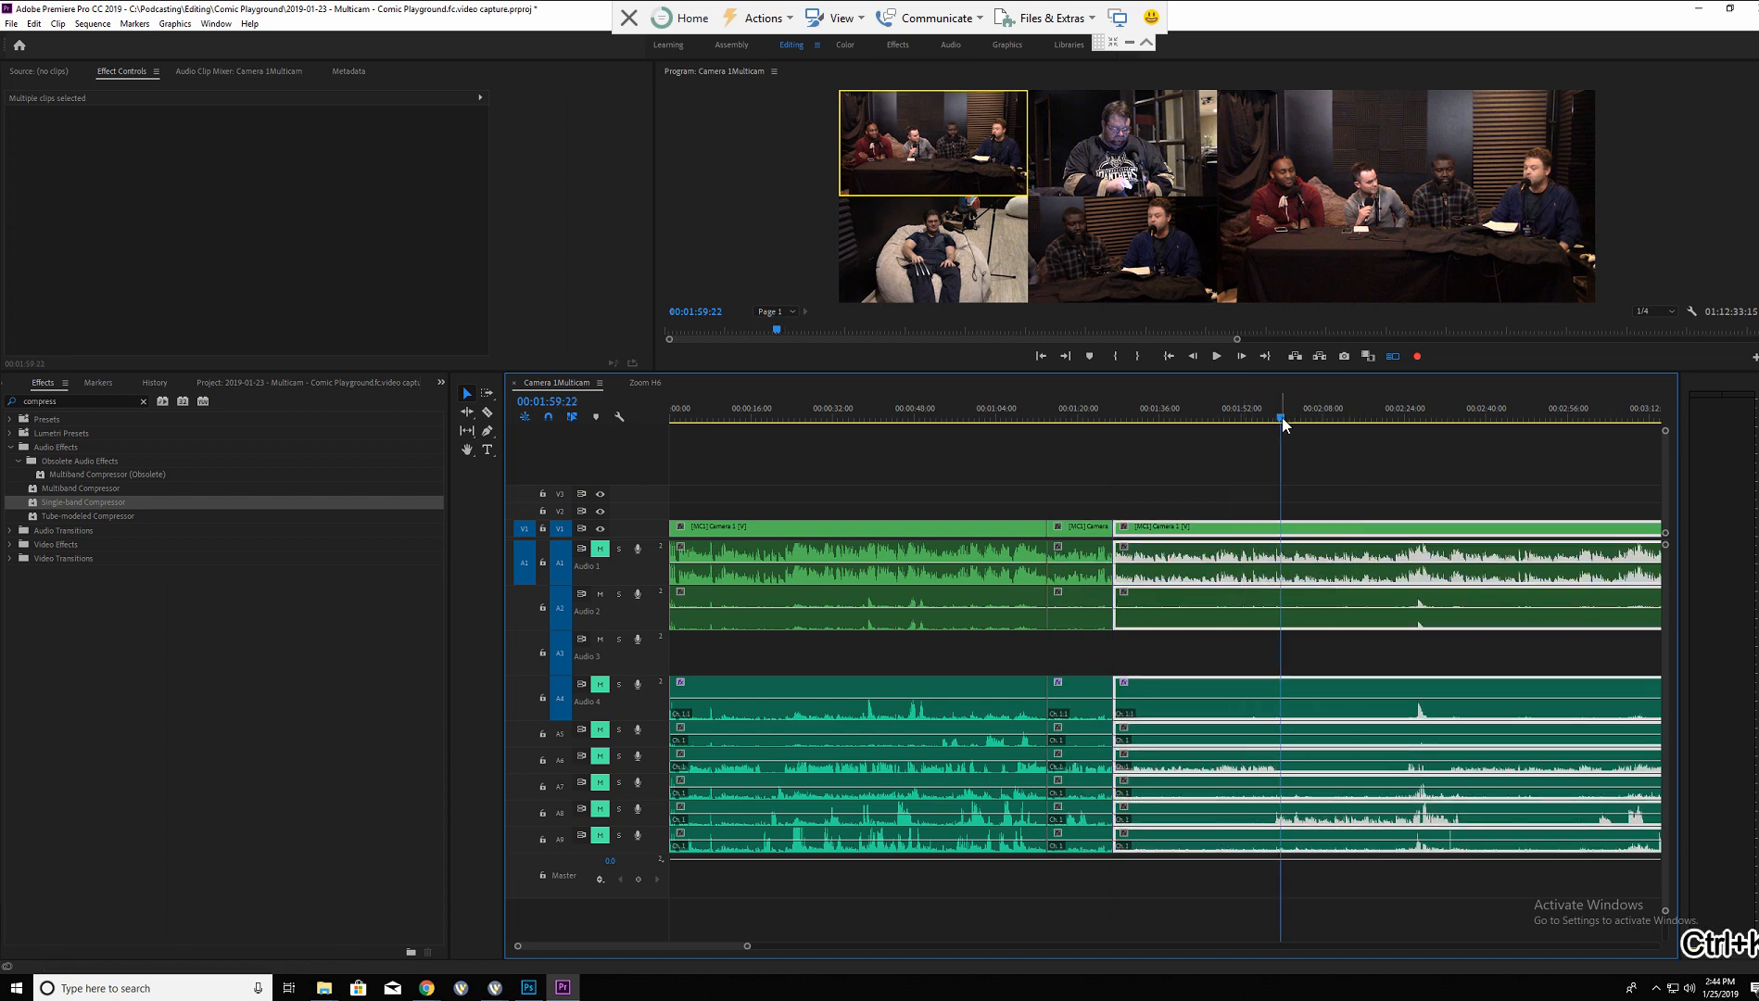
key(ctrl+l)
key(ctrl+k)
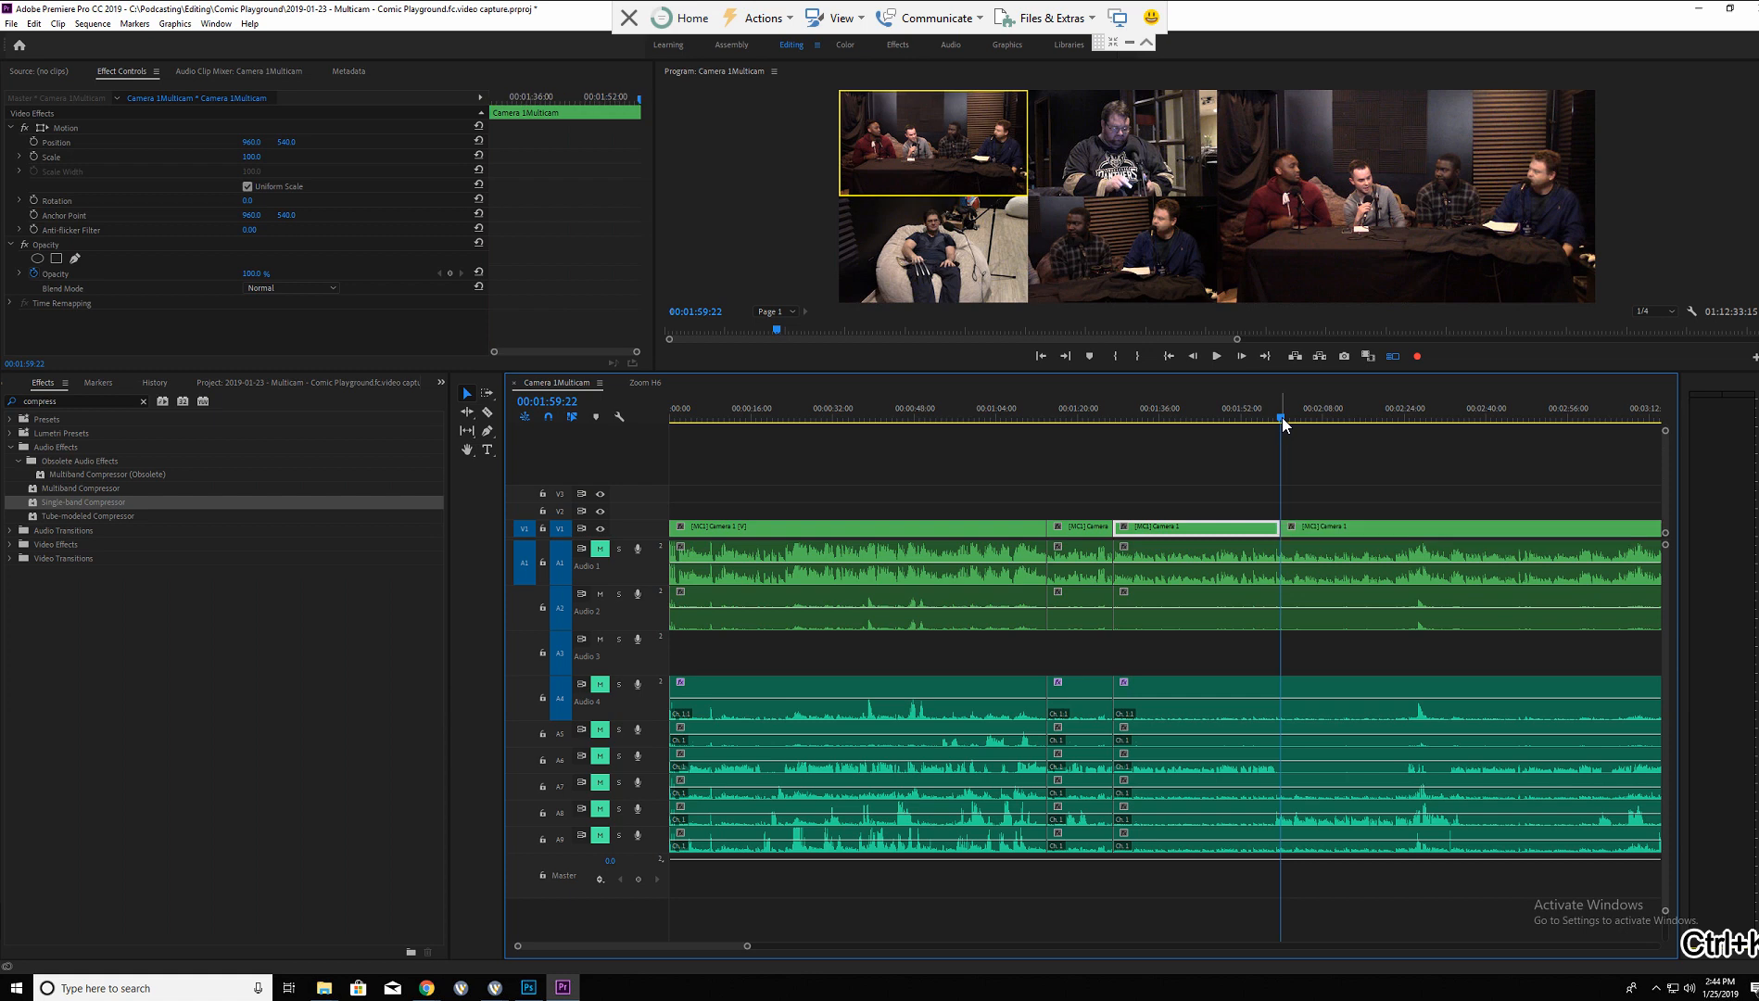
click(1303, 441)
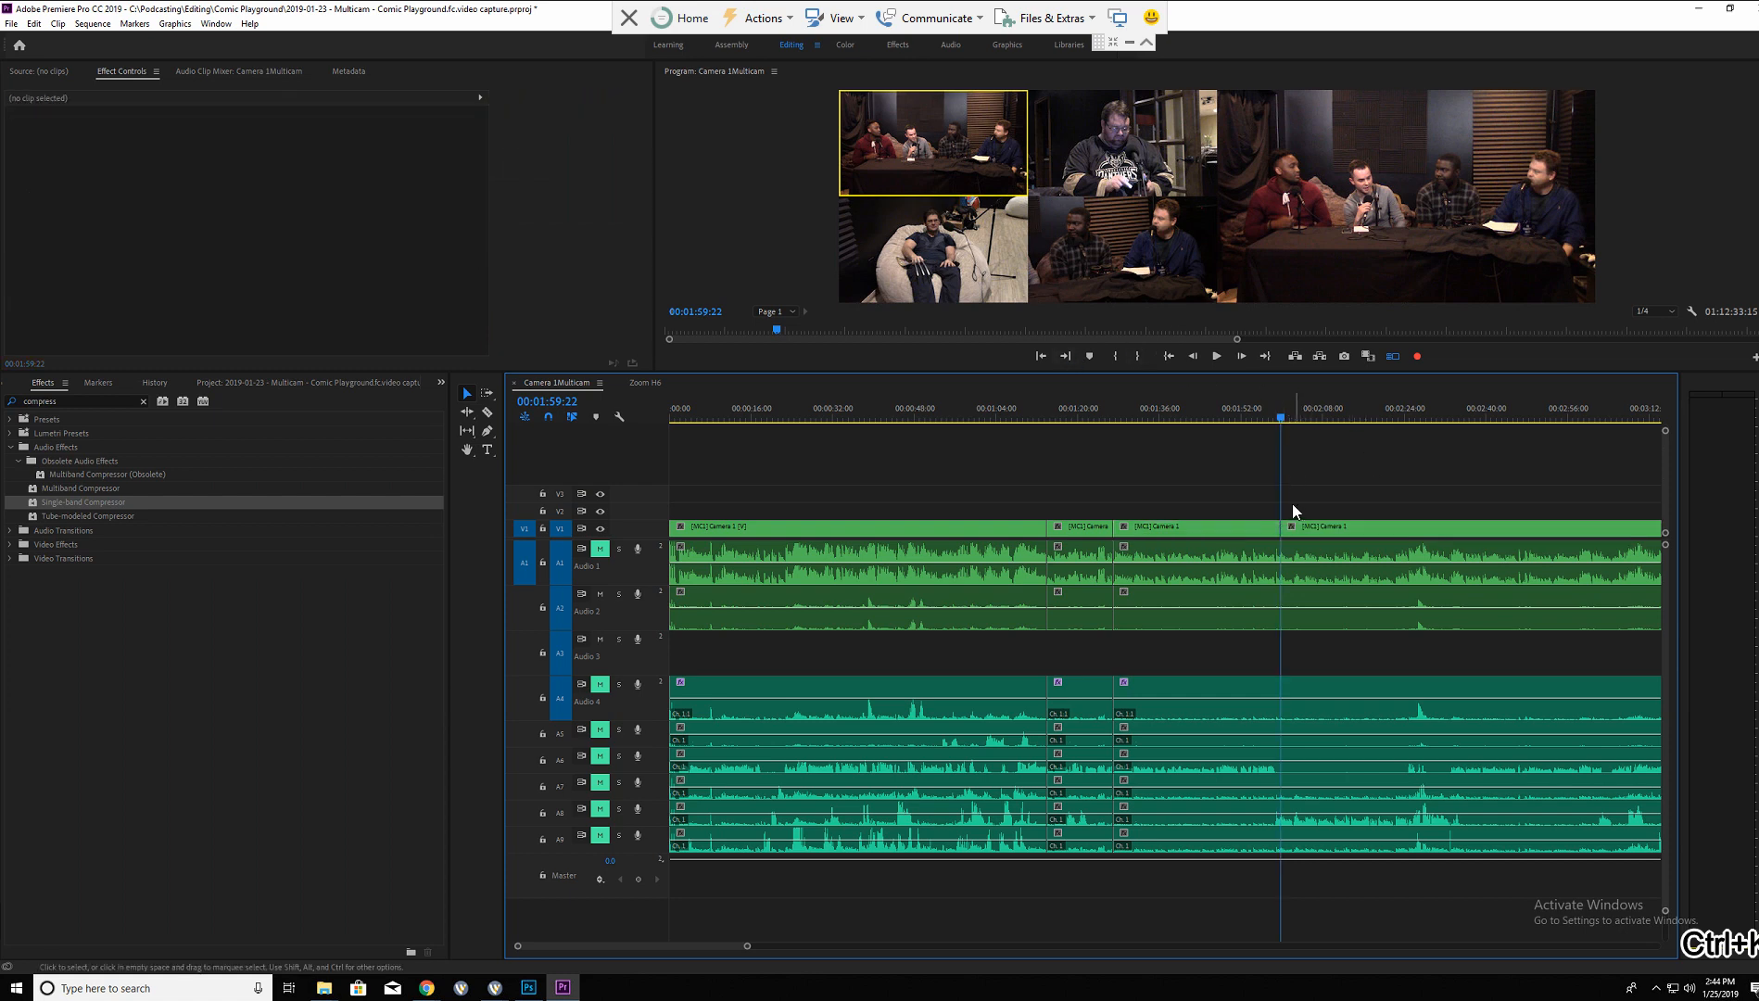
drag(1264, 476, 1355, 866)
key(ctrl+k)
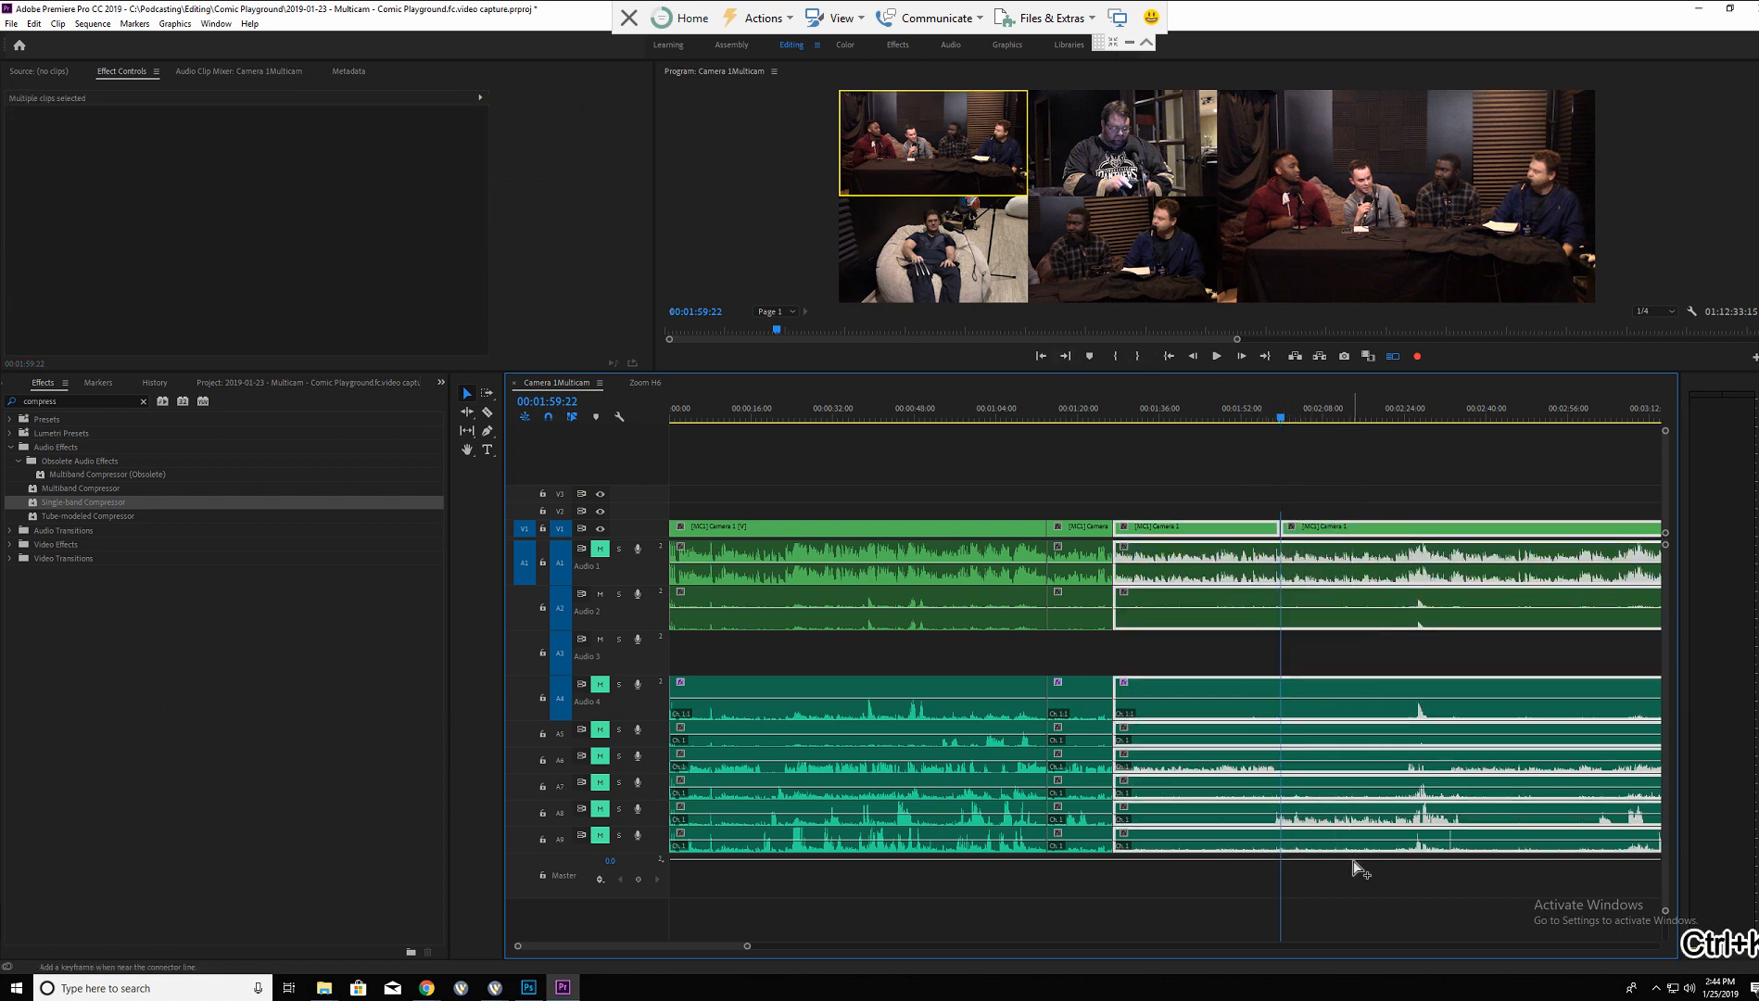
Examine the effect controls of the A4 clips on both sides of the last cut, including the Single-band Compressor entry.
click(1197, 442)
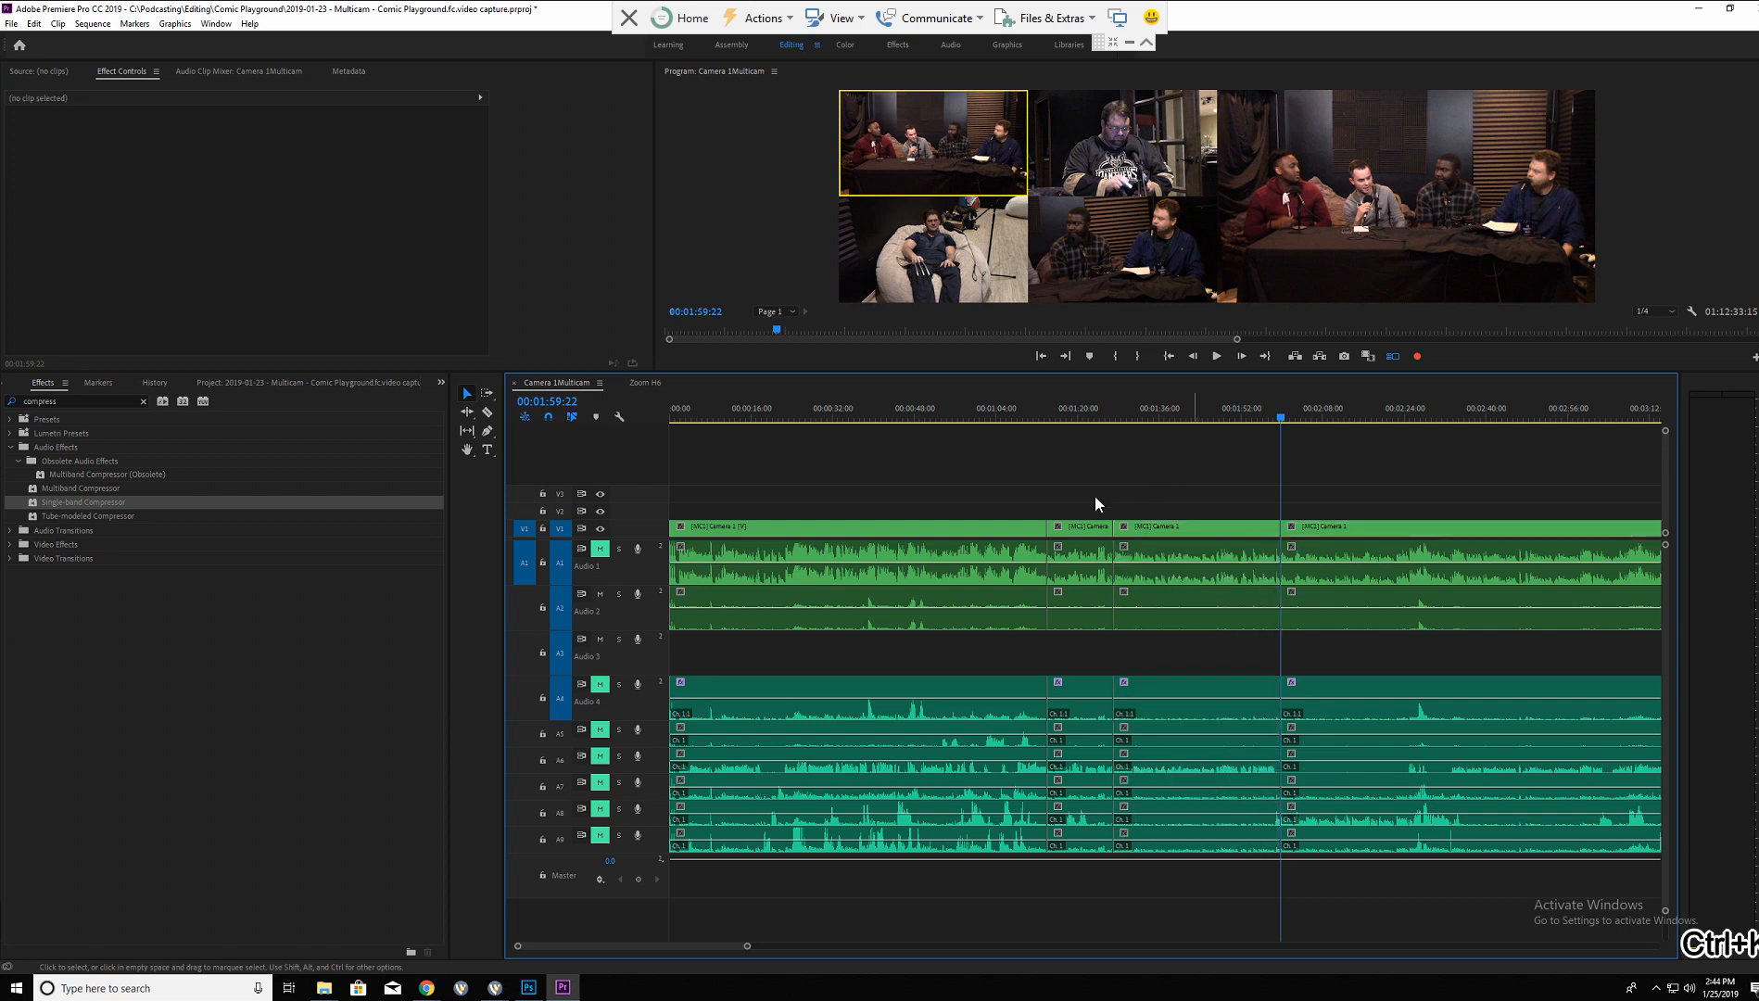
click(1141, 528)
click(1204, 708)
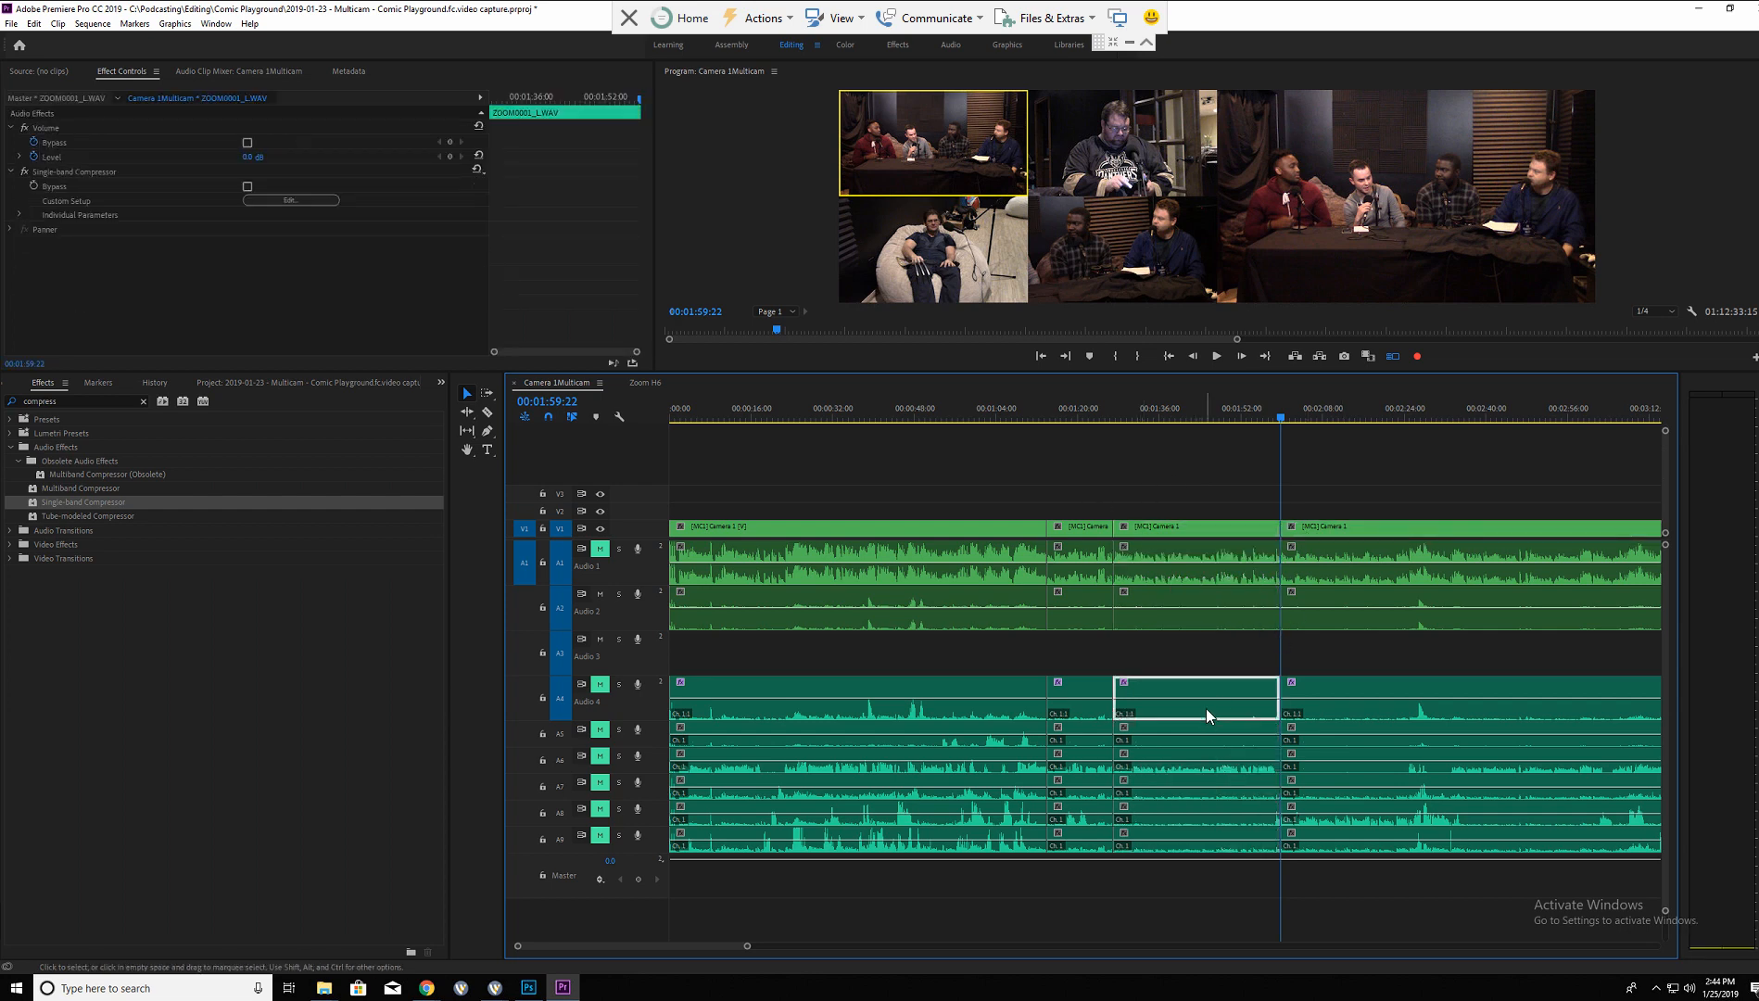
click(1346, 694)
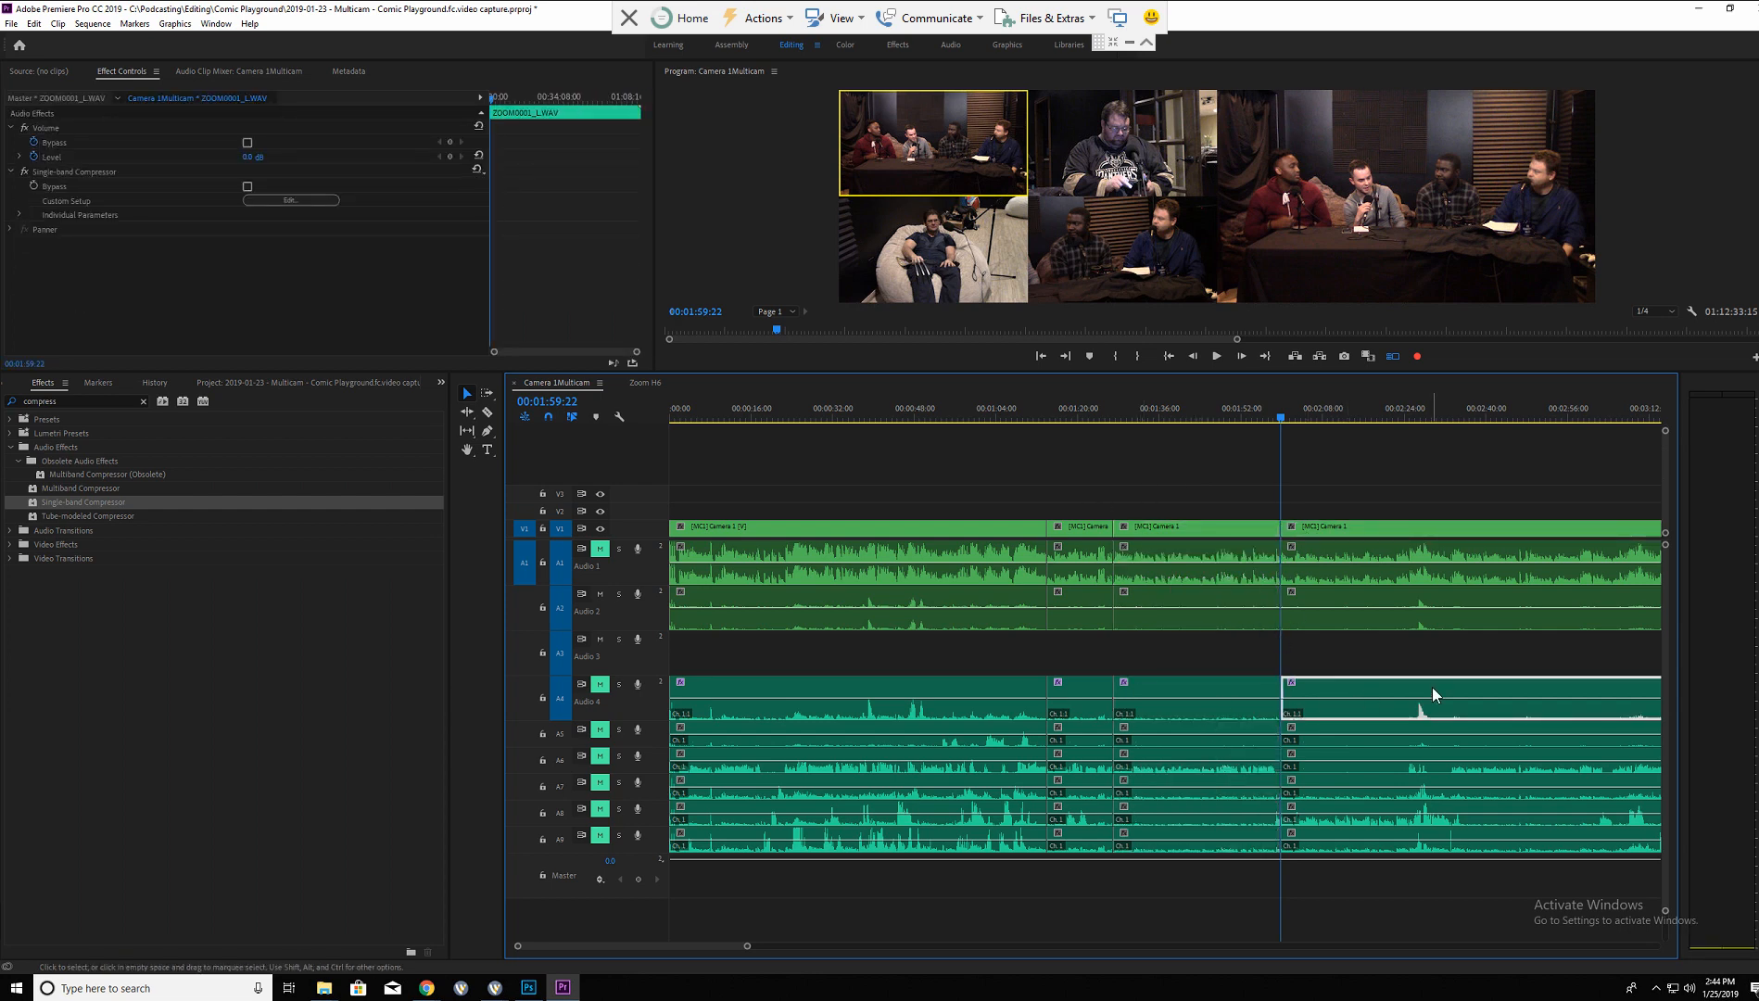
click(68, 171)
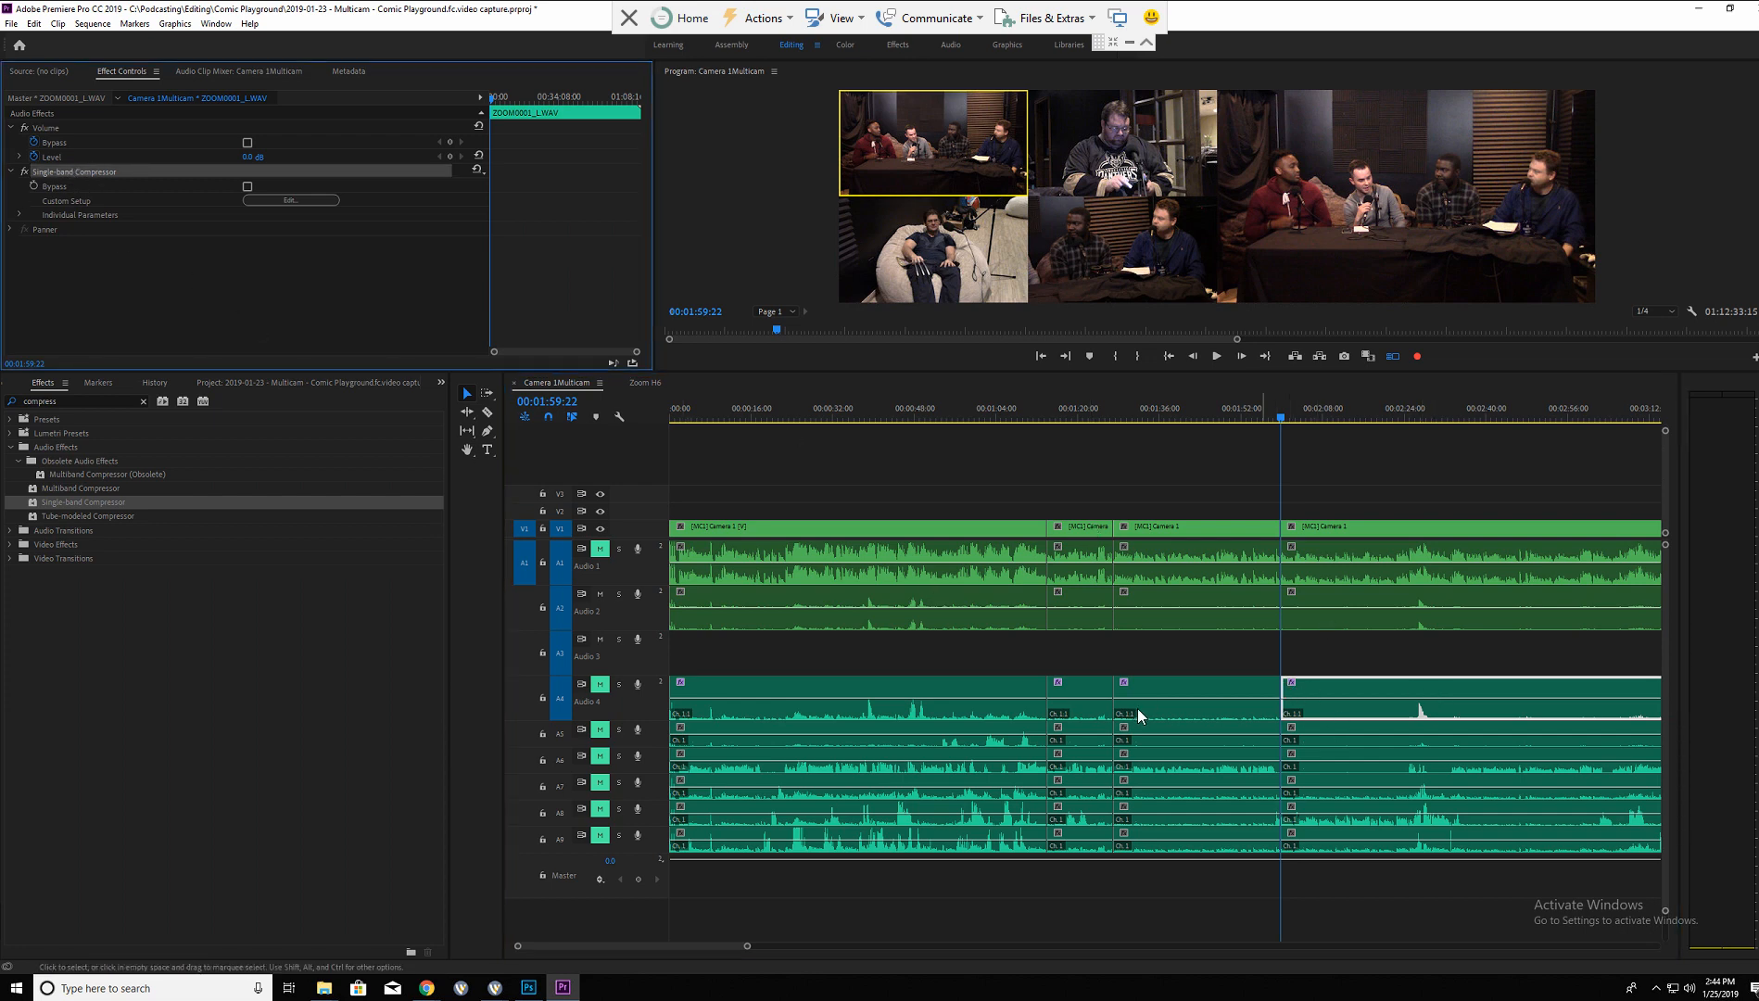
click(1226, 689)
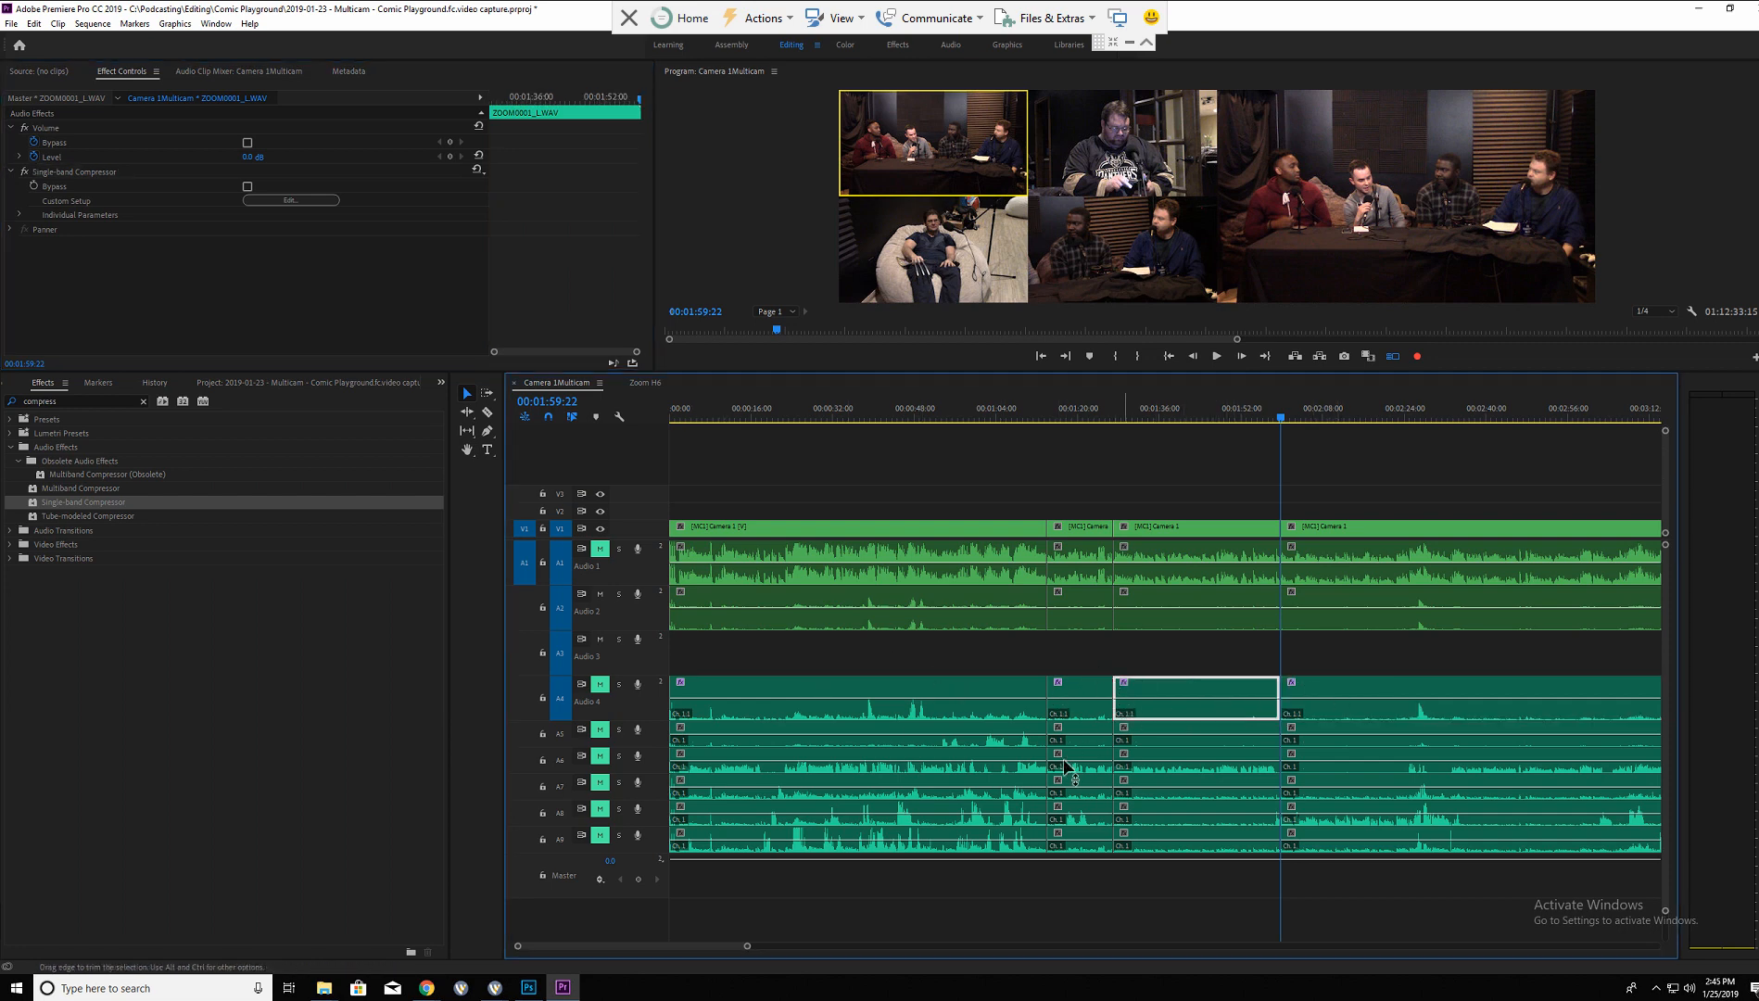
Undo the trial cuts, the compressors, the extraction and the cut at the In point, back to the marked 00:01:13:29 to 00:02:00:08 range.
key(ctrl+z)
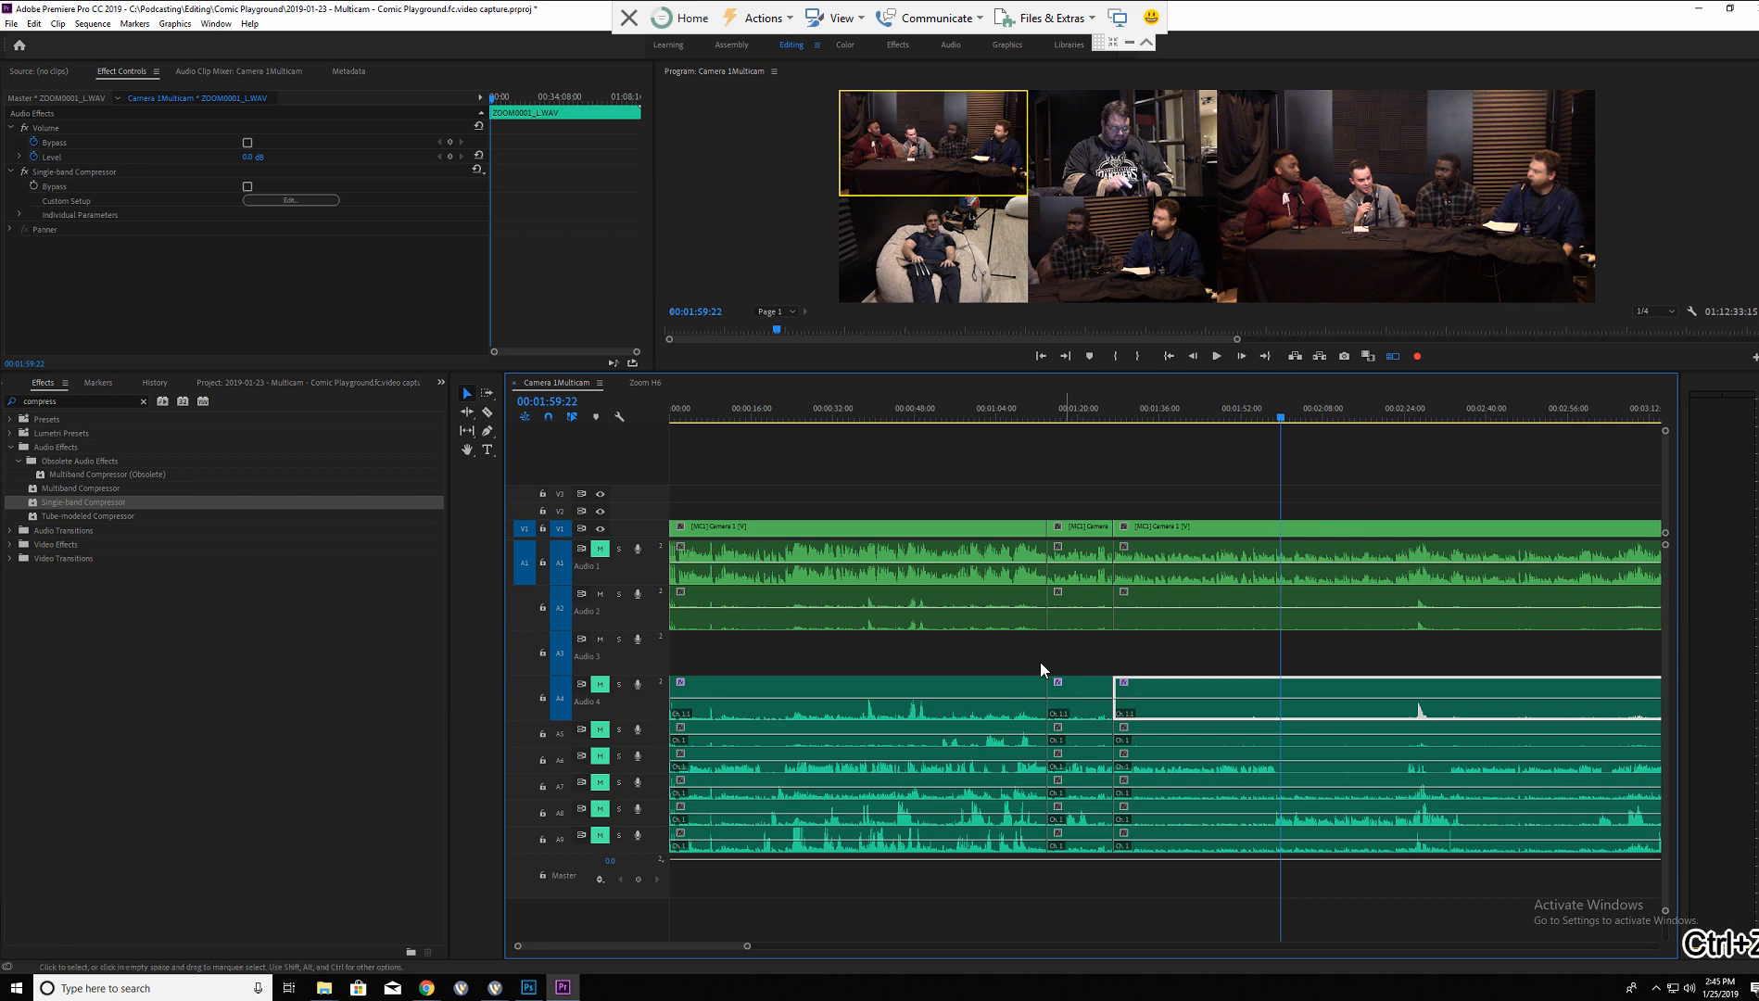
key(ctrl+z)
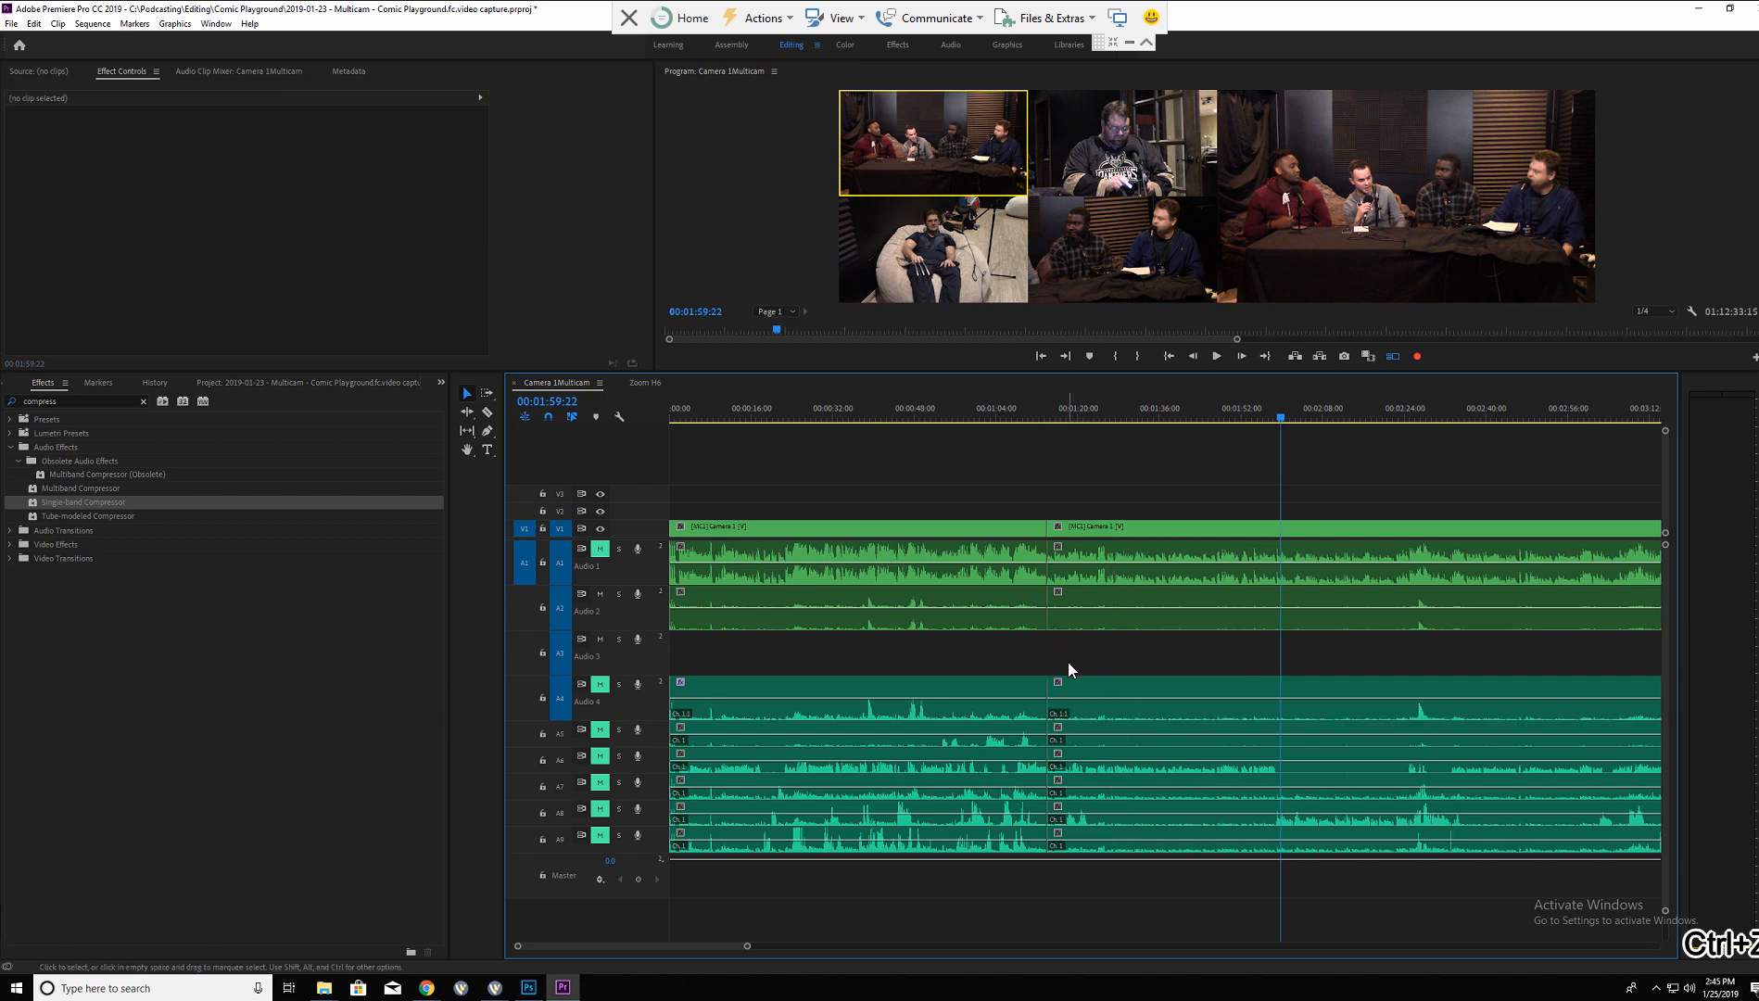
key(ctrl+z)
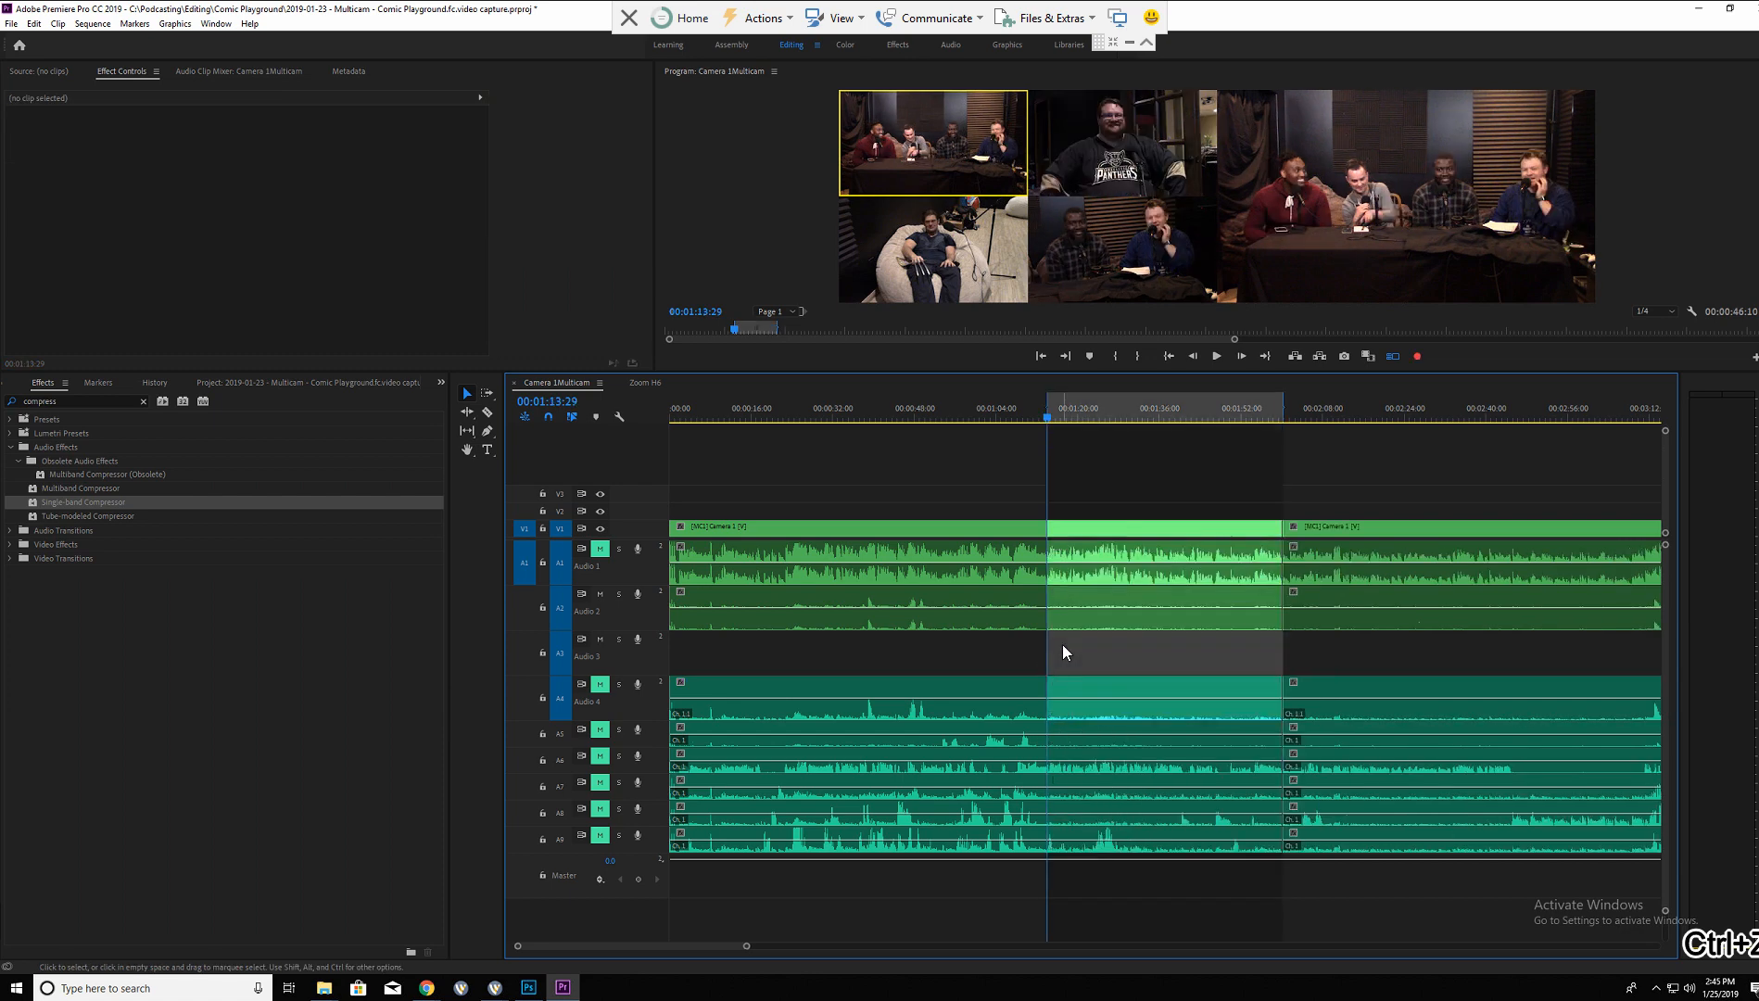
key(ctrl+shift+z)
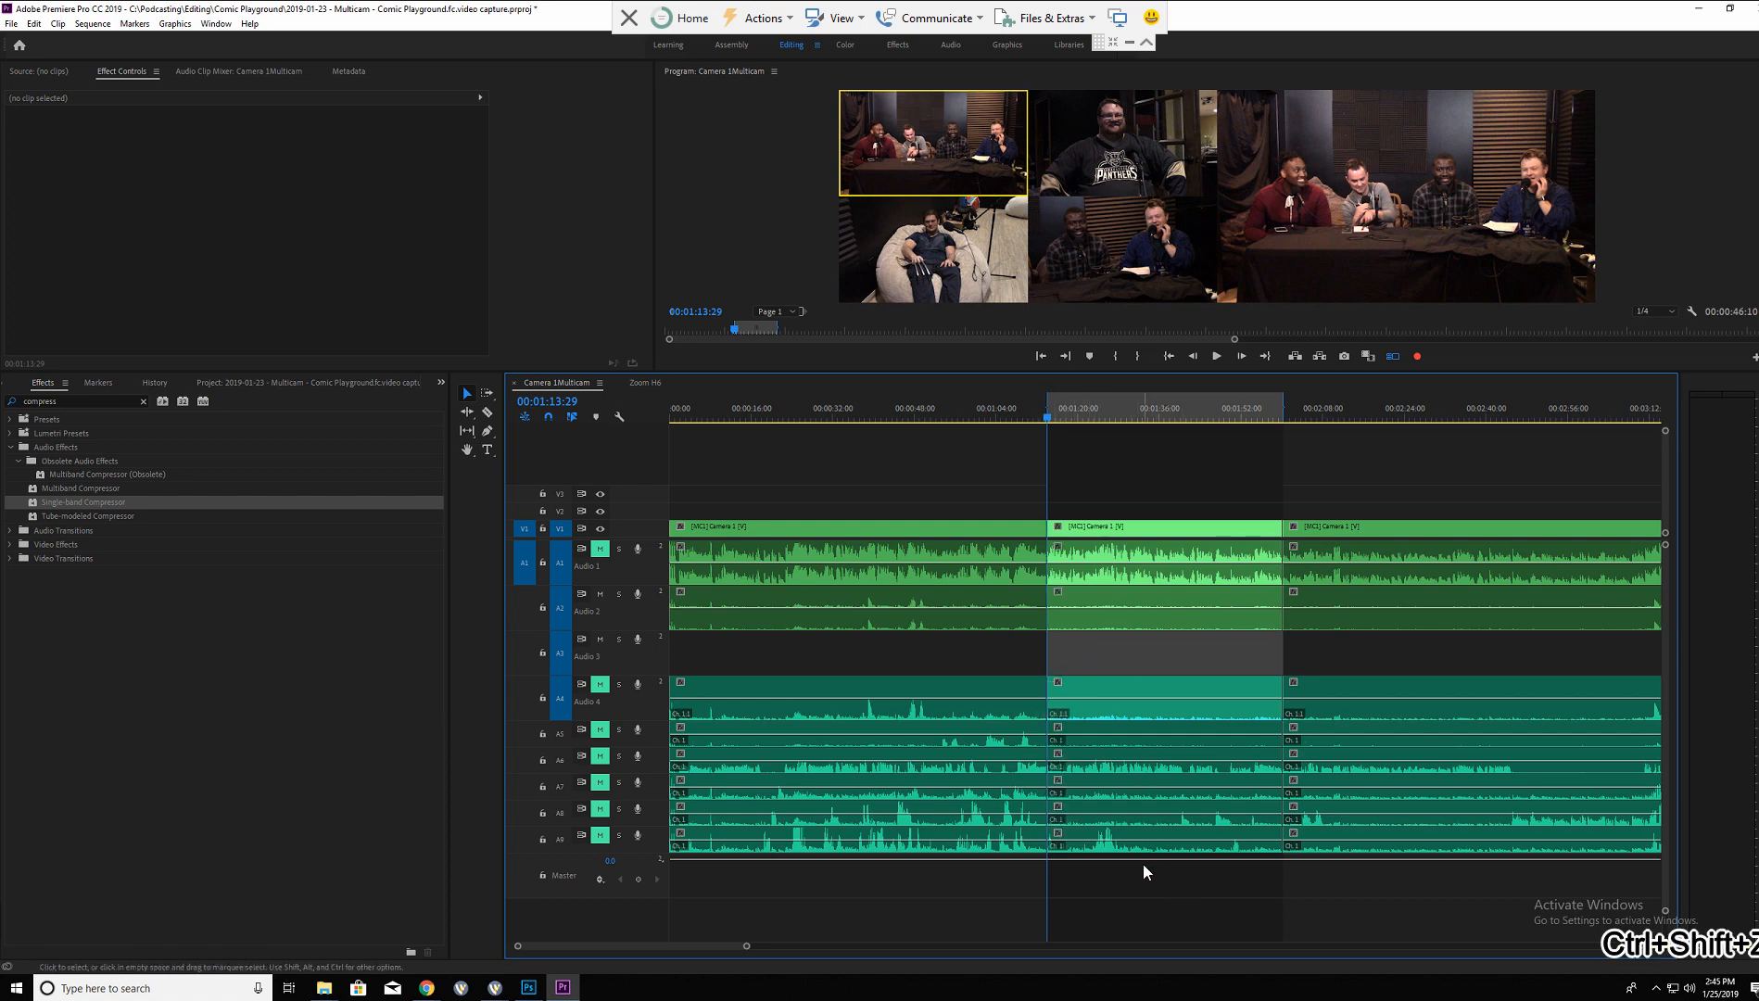
key(ctrl+z)
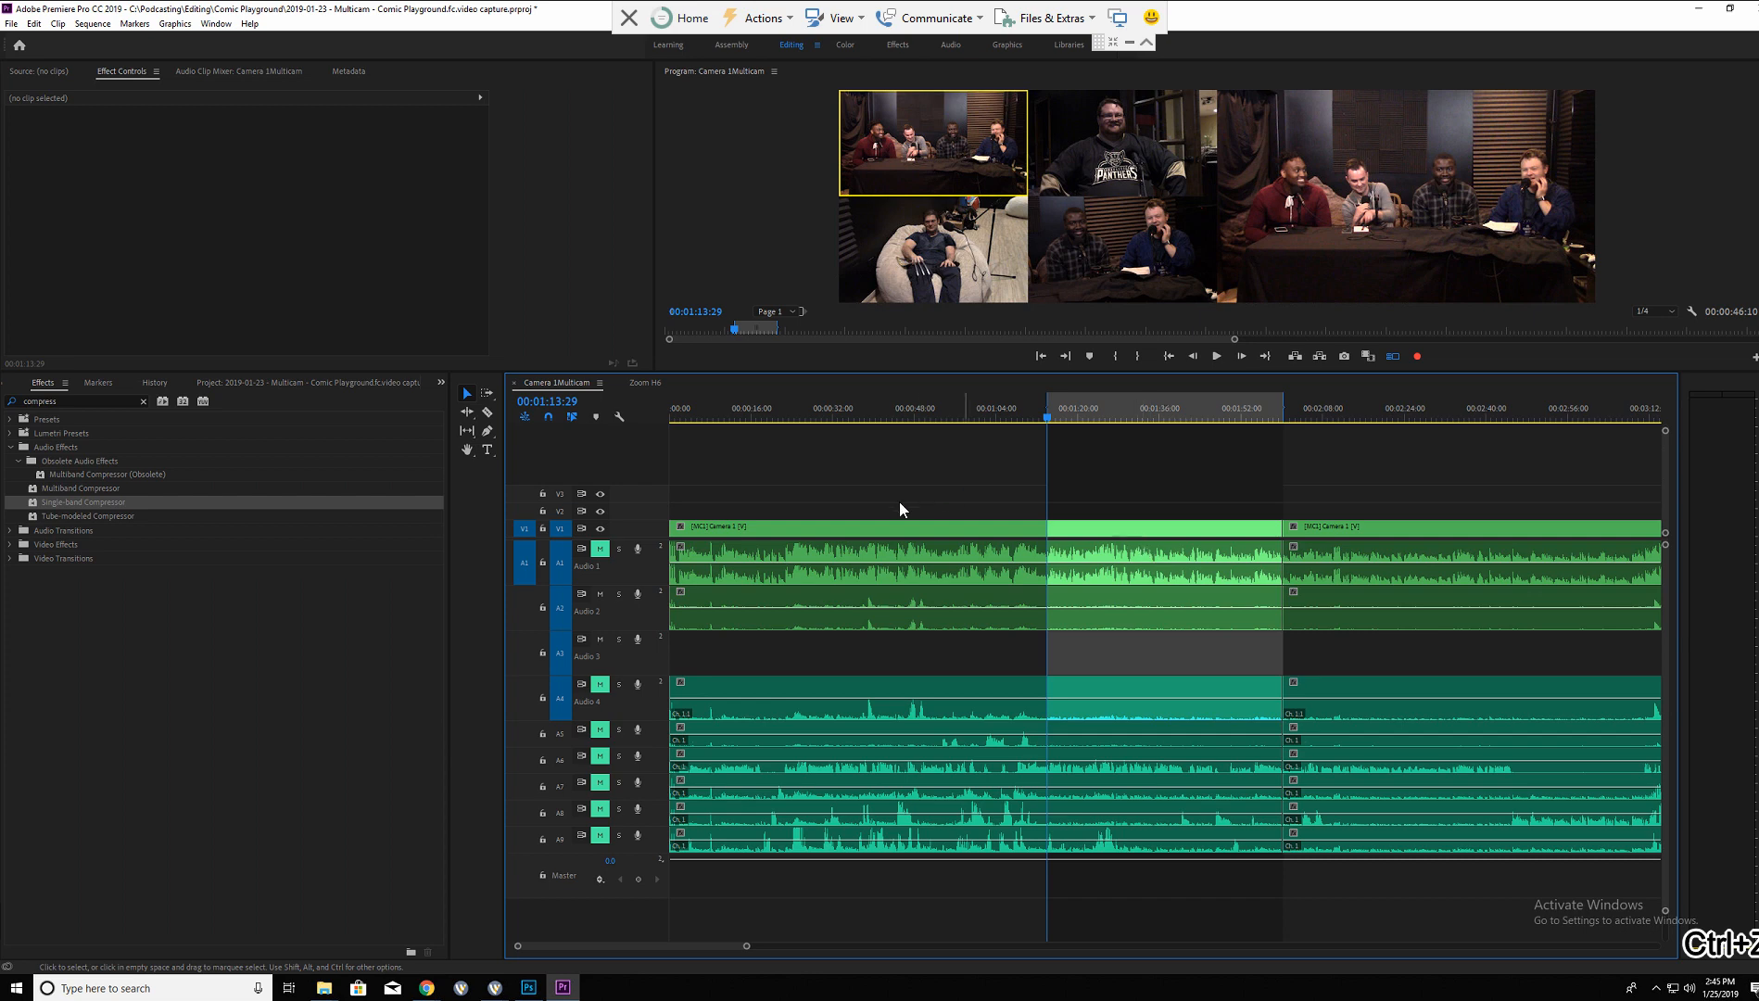
Open the nested Zoom H6 sequence from track A2, view its A1 clip's effect controls, and return to the Camera 1Multicam sequence.
click(1017, 604)
double_click(986, 600)
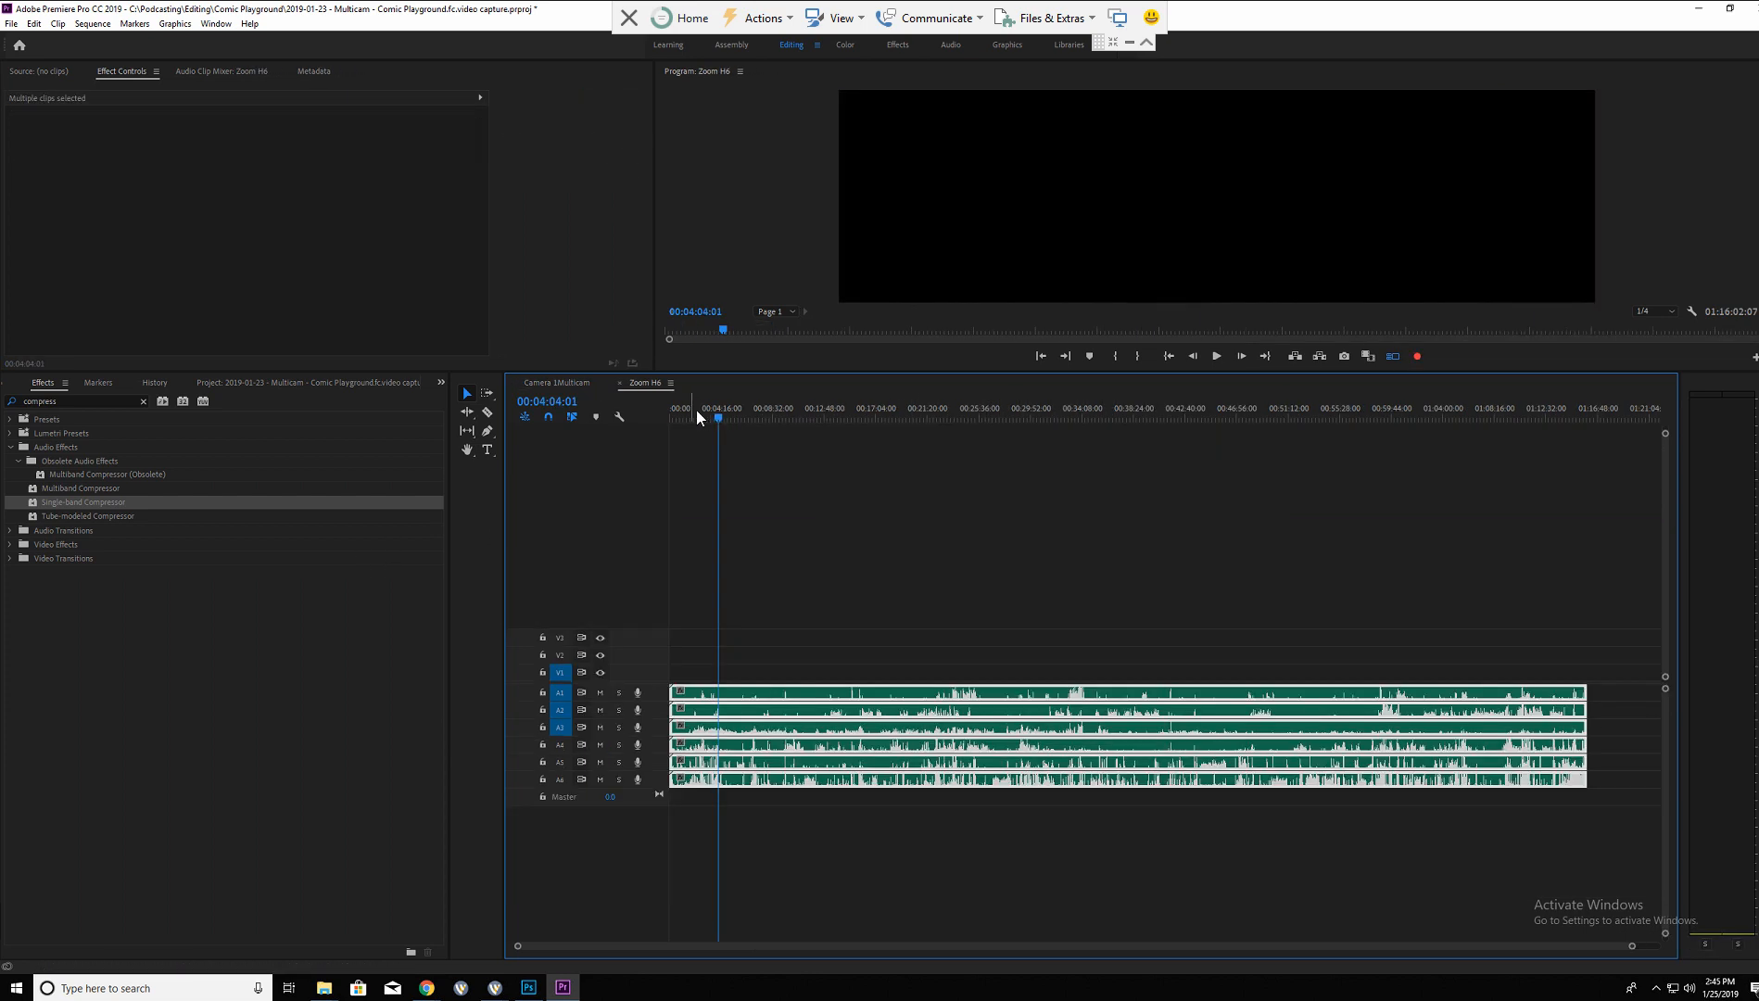
click(848, 653)
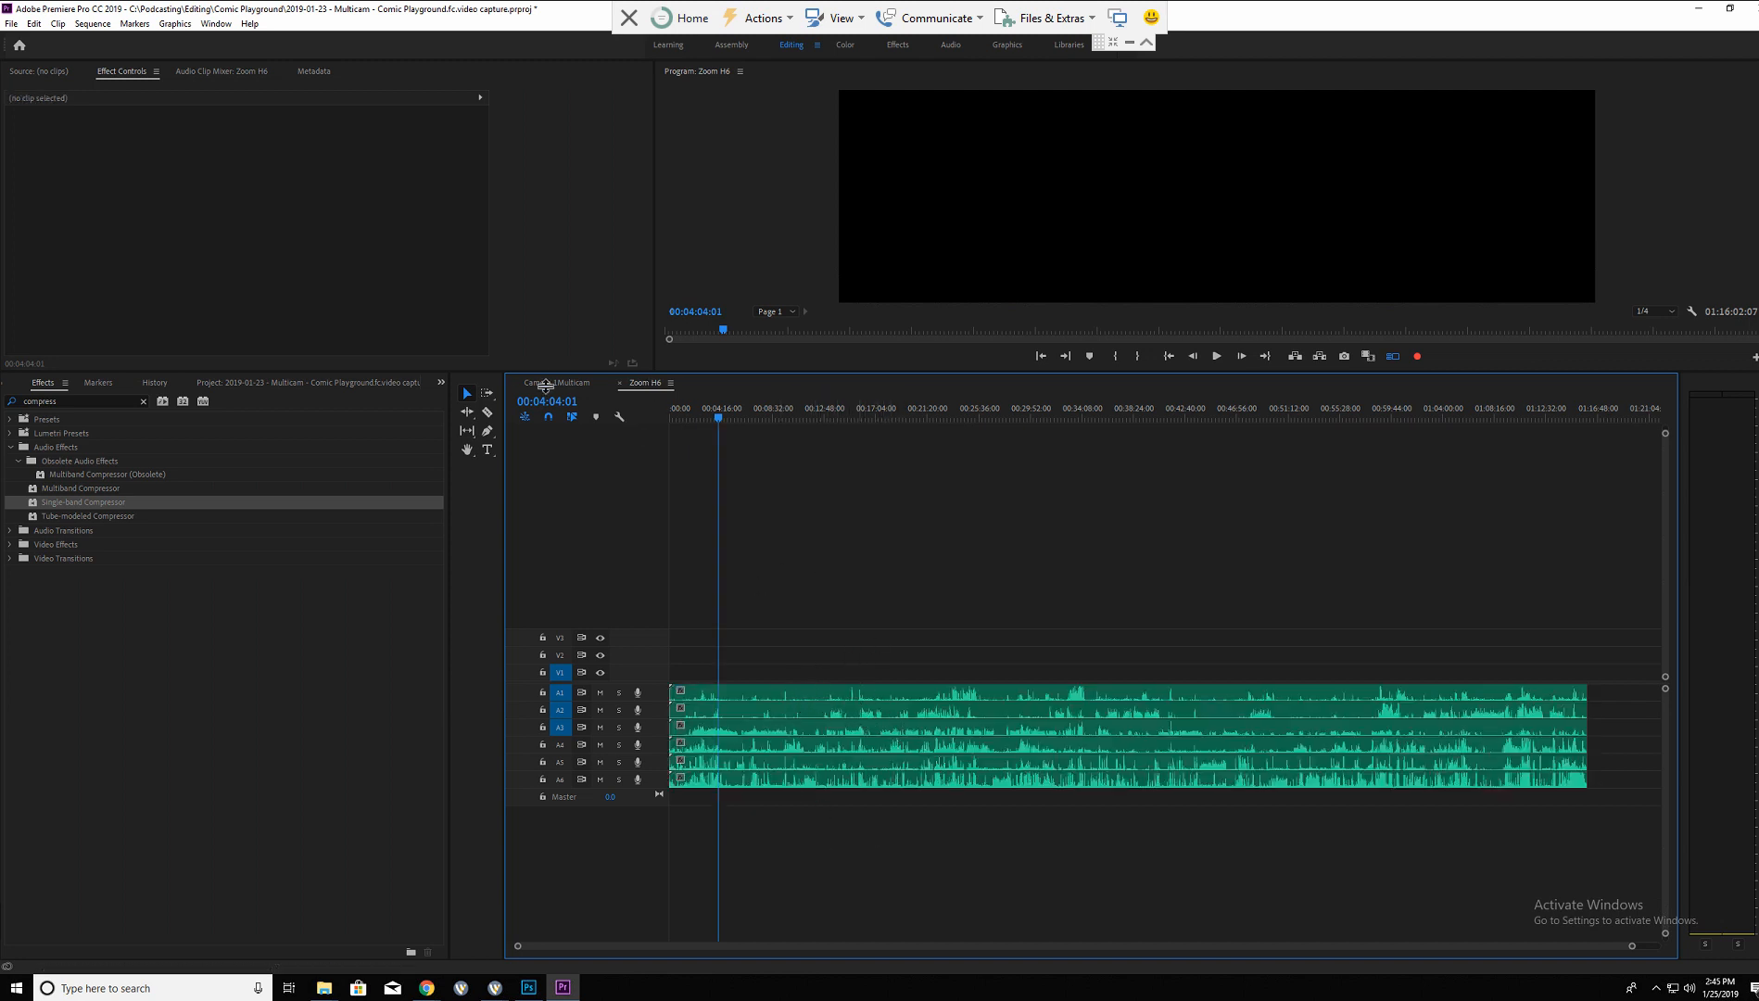
click(806, 692)
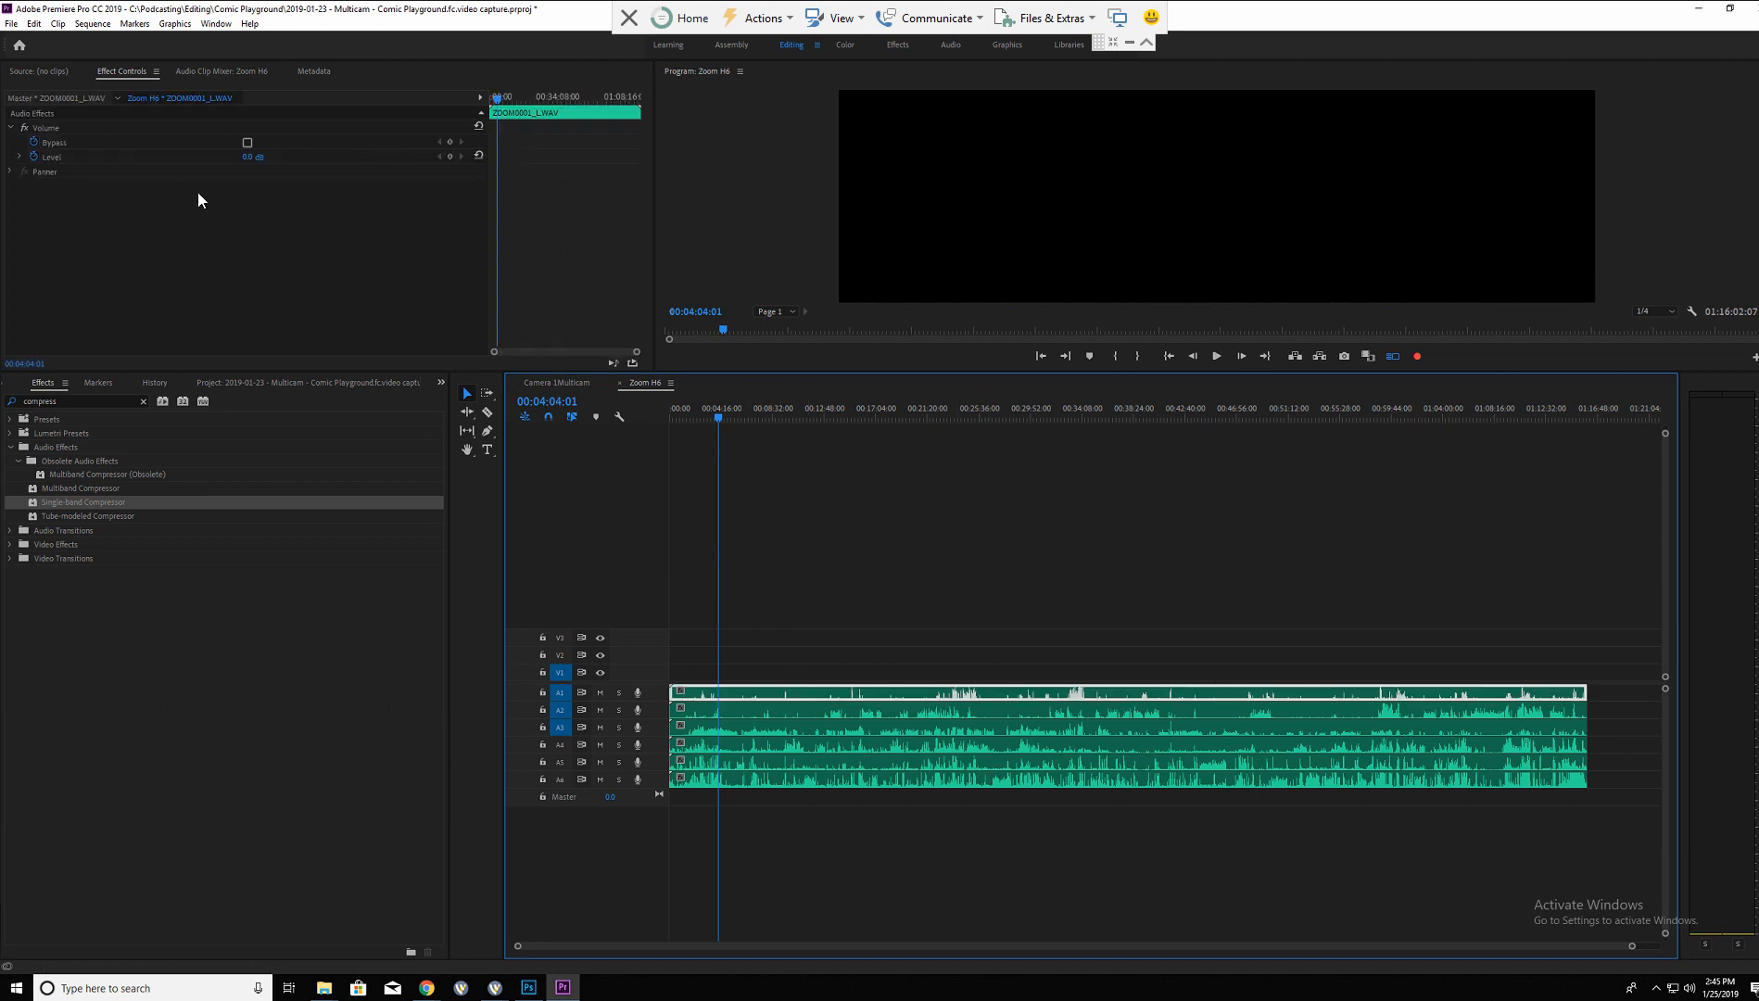
click(535, 383)
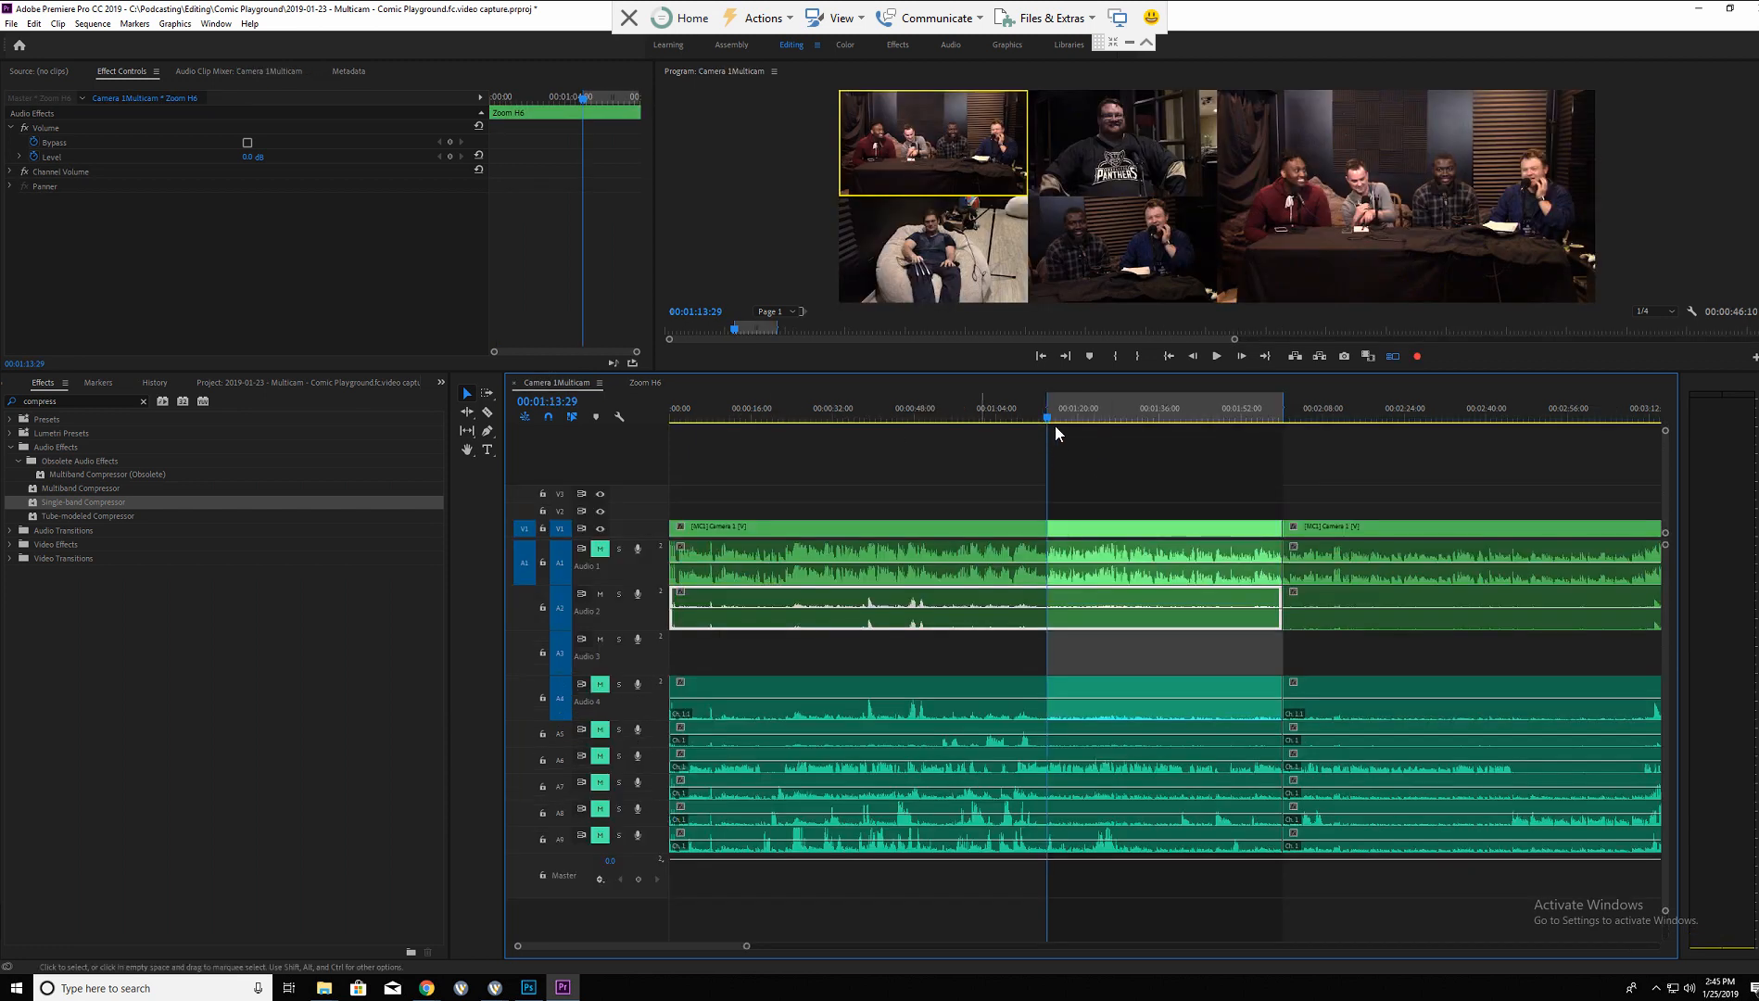
Cut all video and audio clips at 00:01:13:29 and move the playhead to the edit point at 00:02:00:08.
drag(977, 489, 1047, 920)
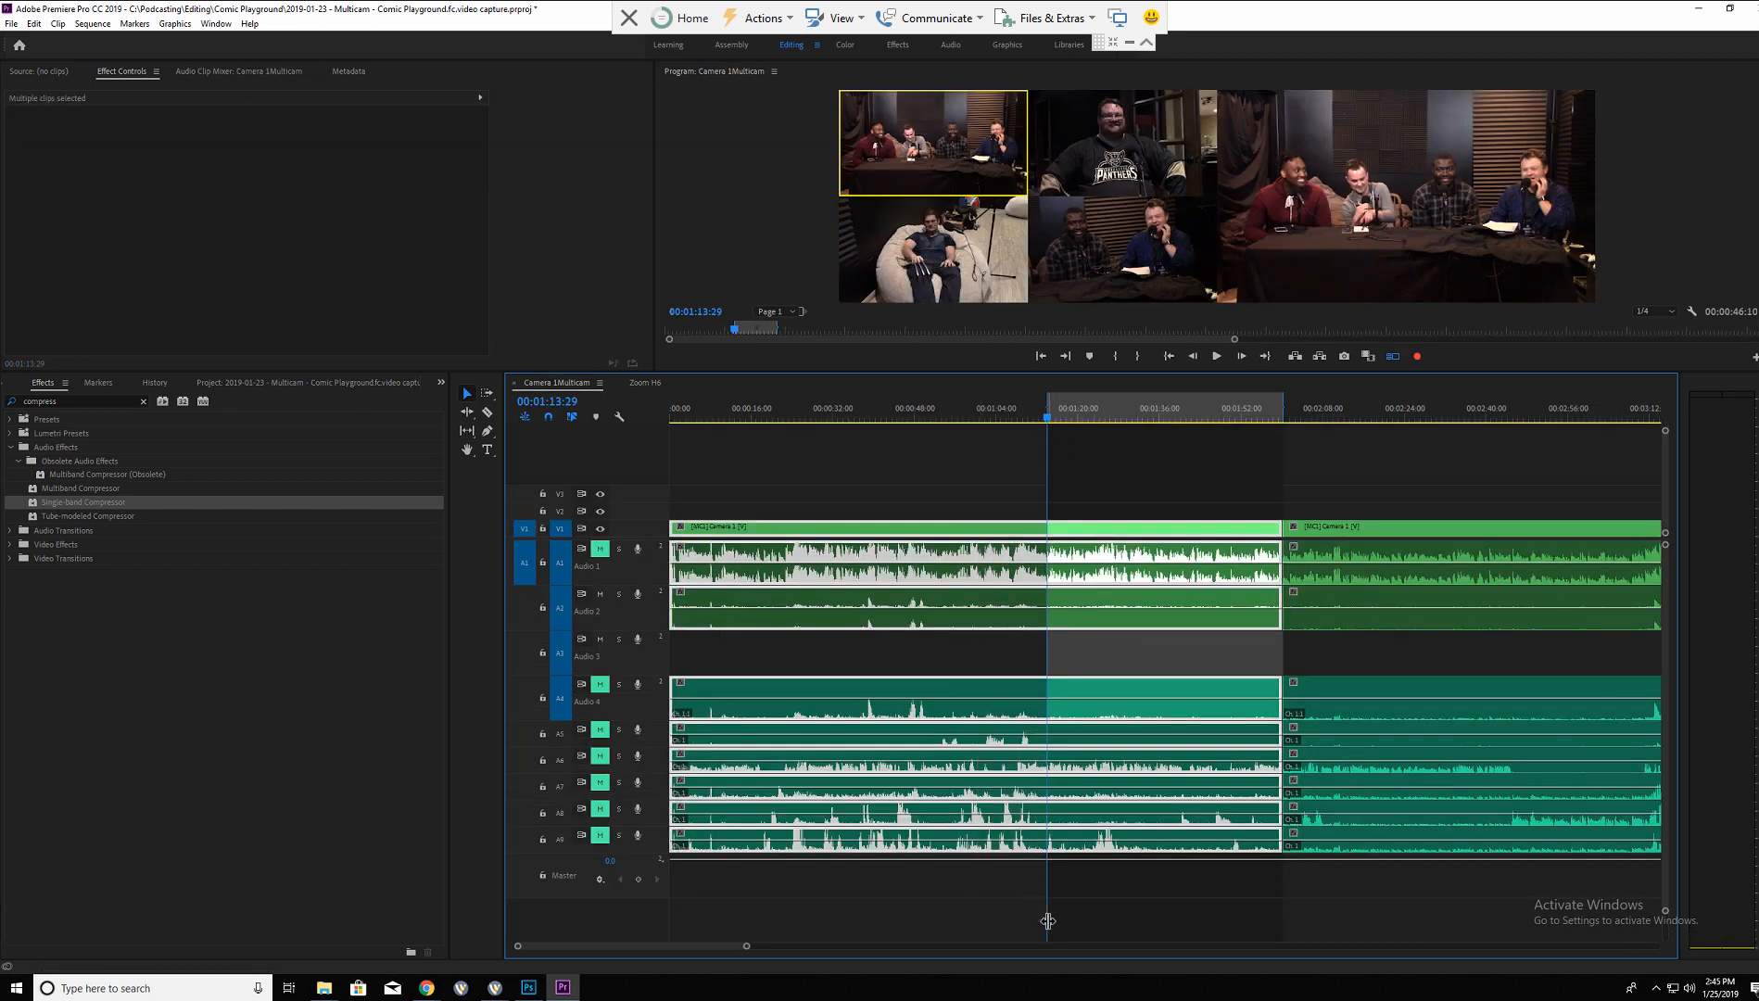
key(ctrl+k)
drag(1241, 411, 1292, 408)
click(1265, 356)
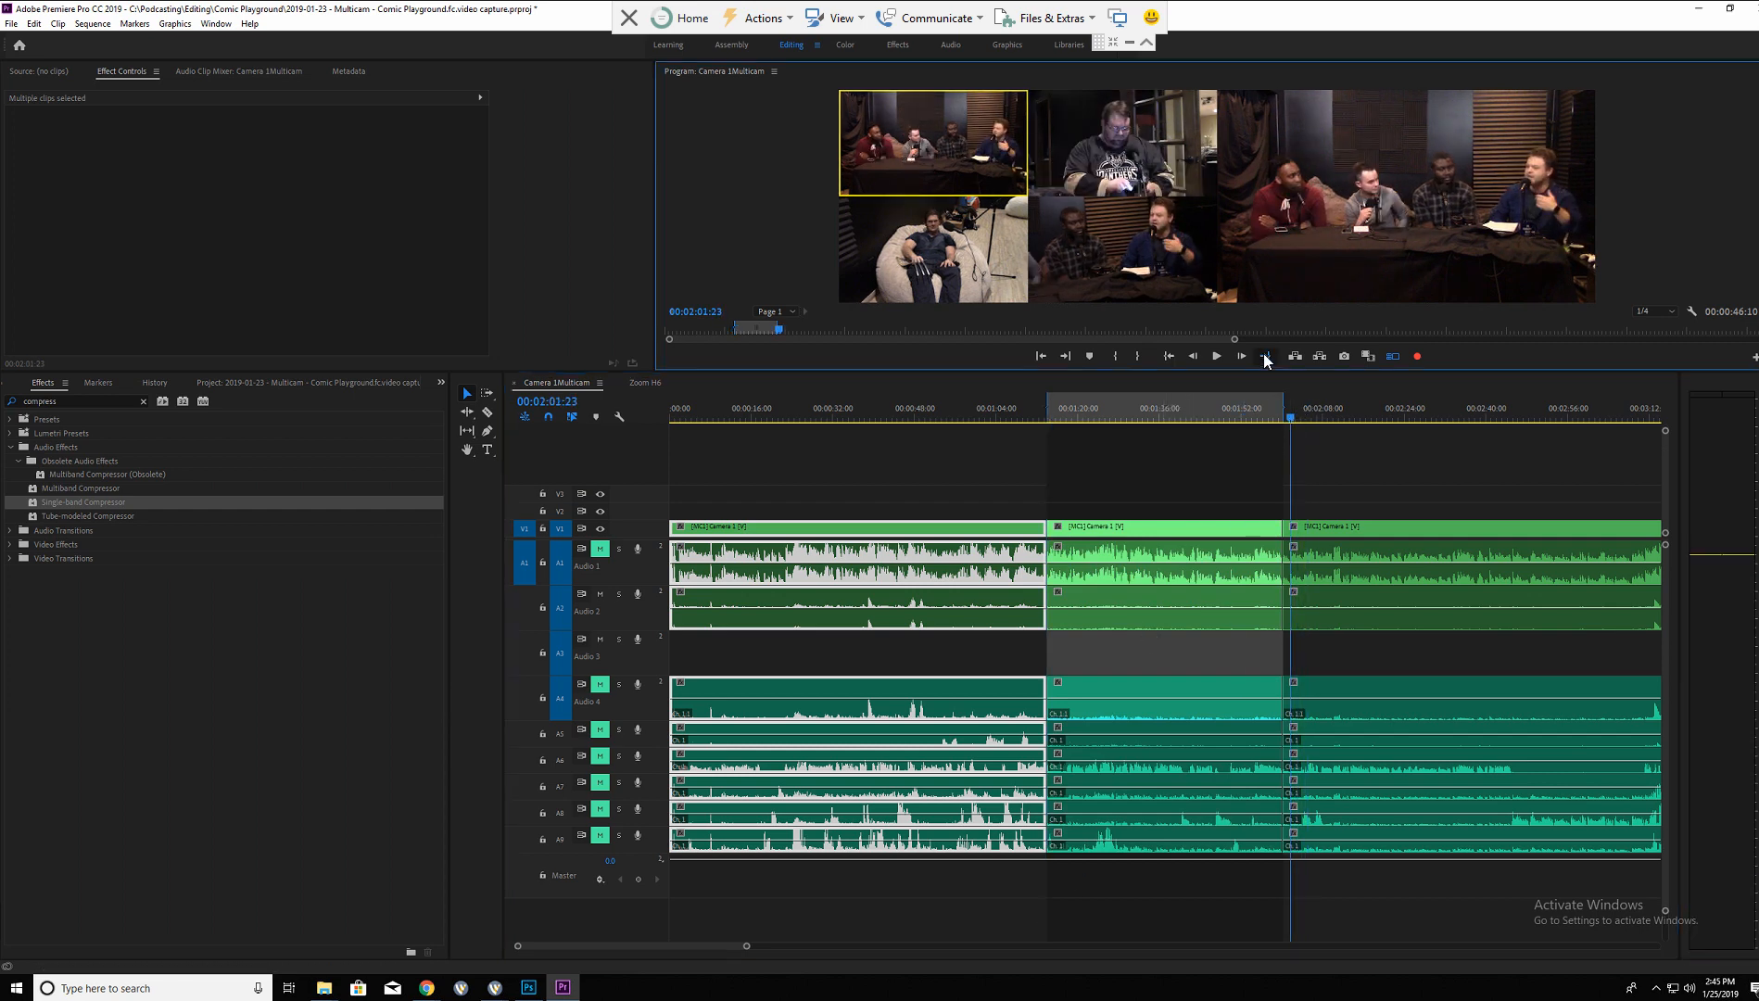
key(ctrl+k)
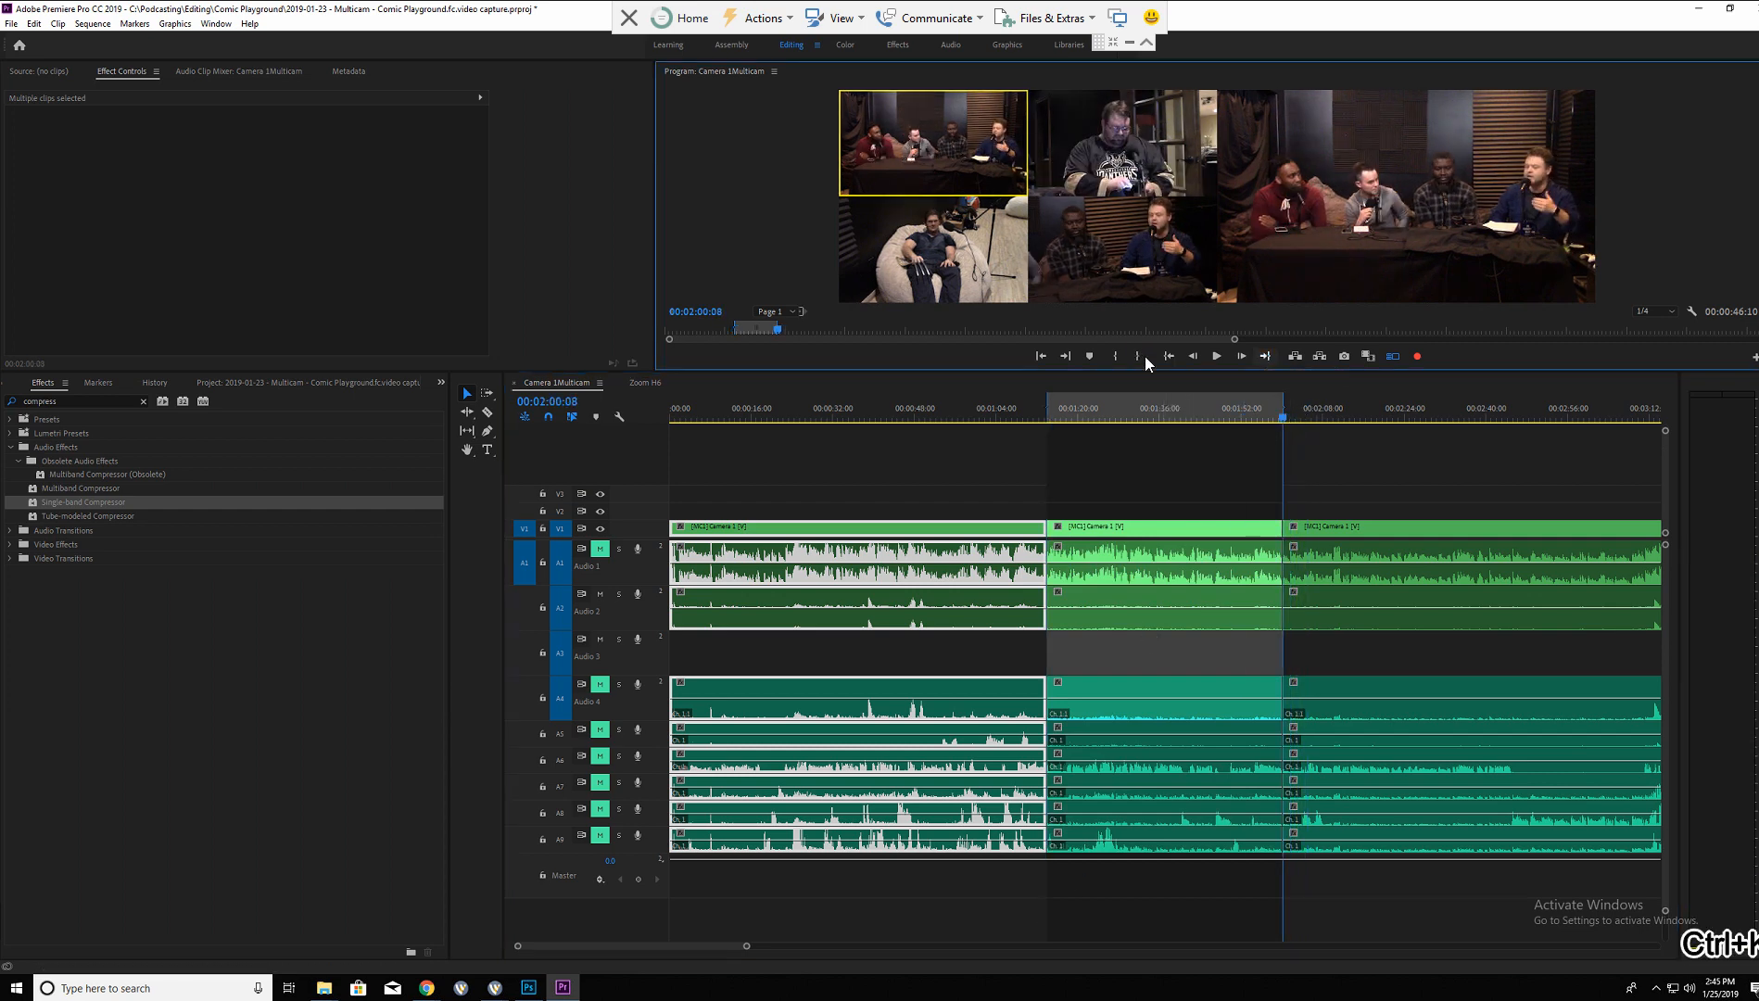
Select all clips inside the marked range and extract the range so the gap closes.
drag(1137, 458, 1183, 700)
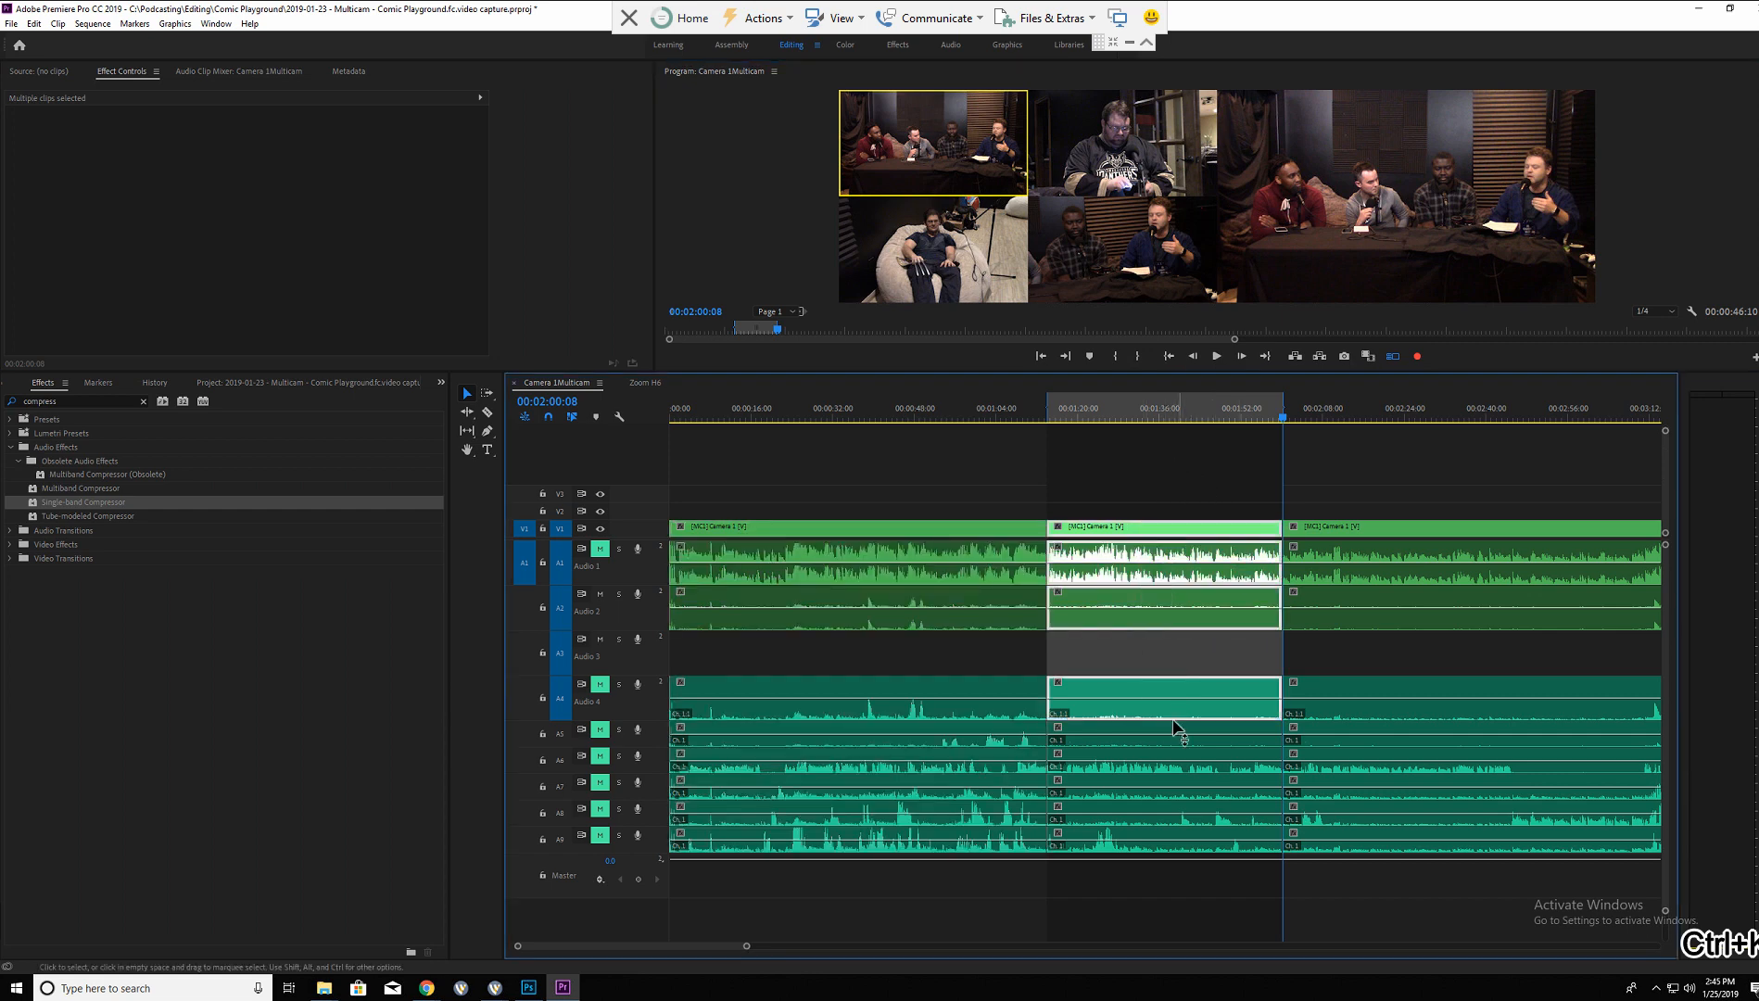
click(1105, 467)
drag(1105, 467, 1214, 885)
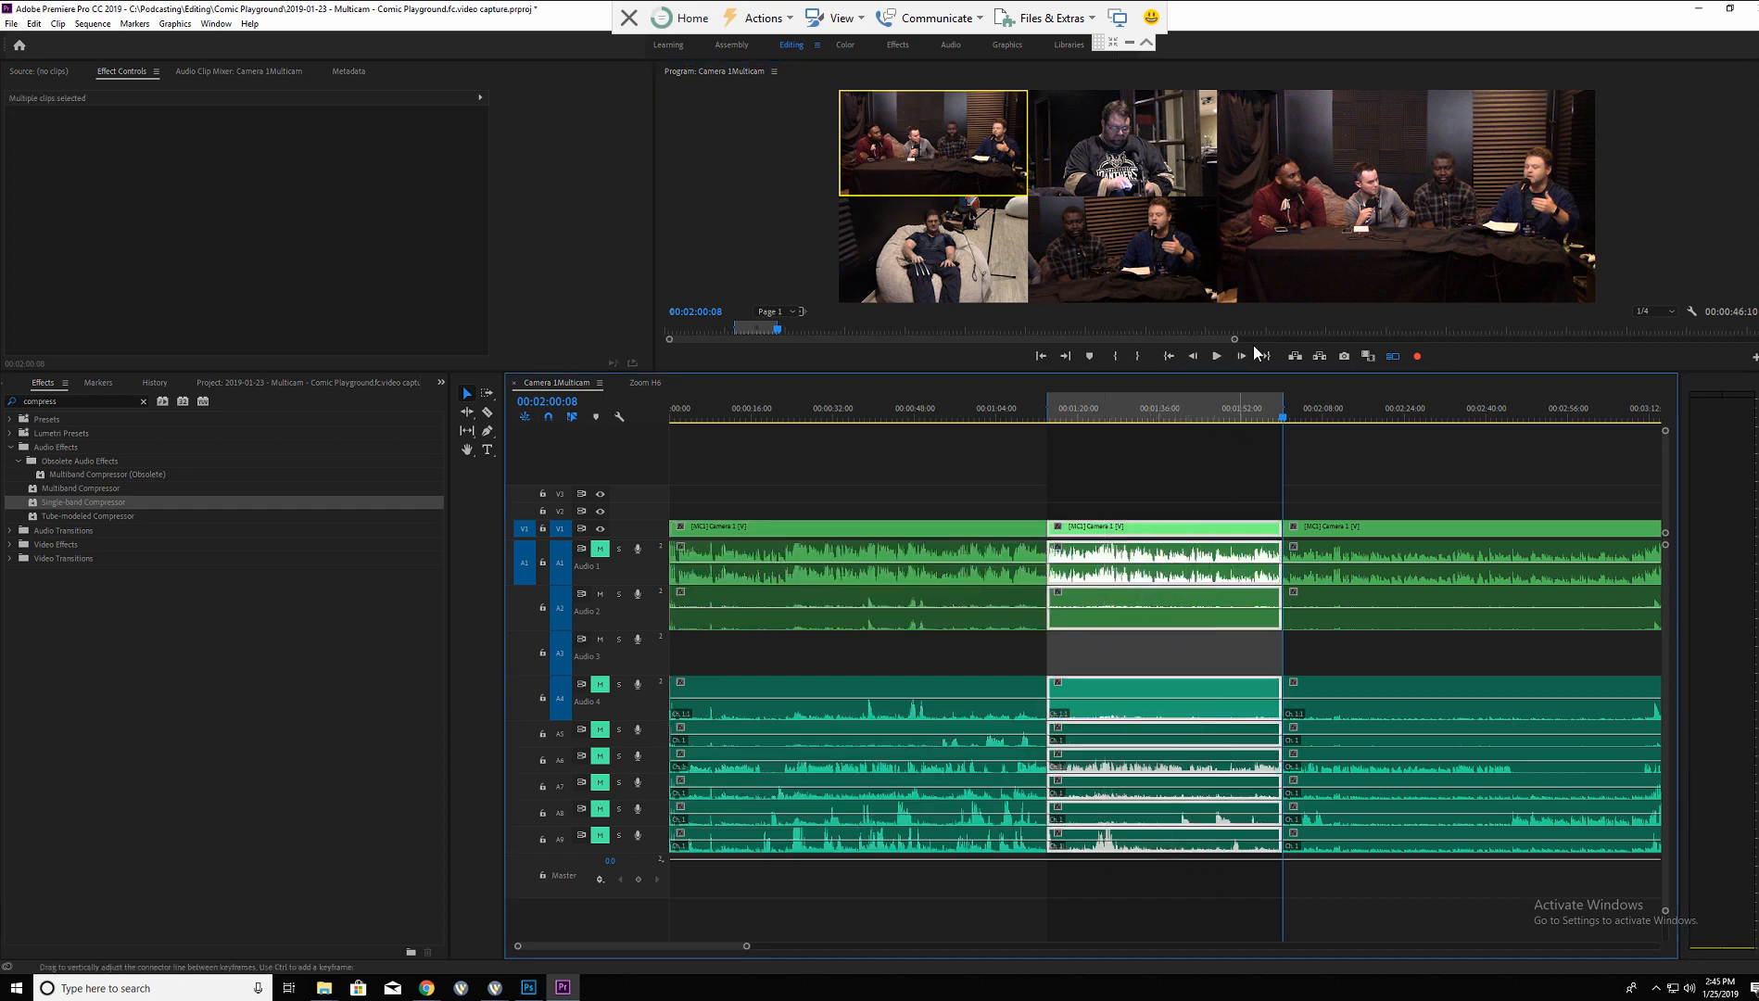
click(1312, 354)
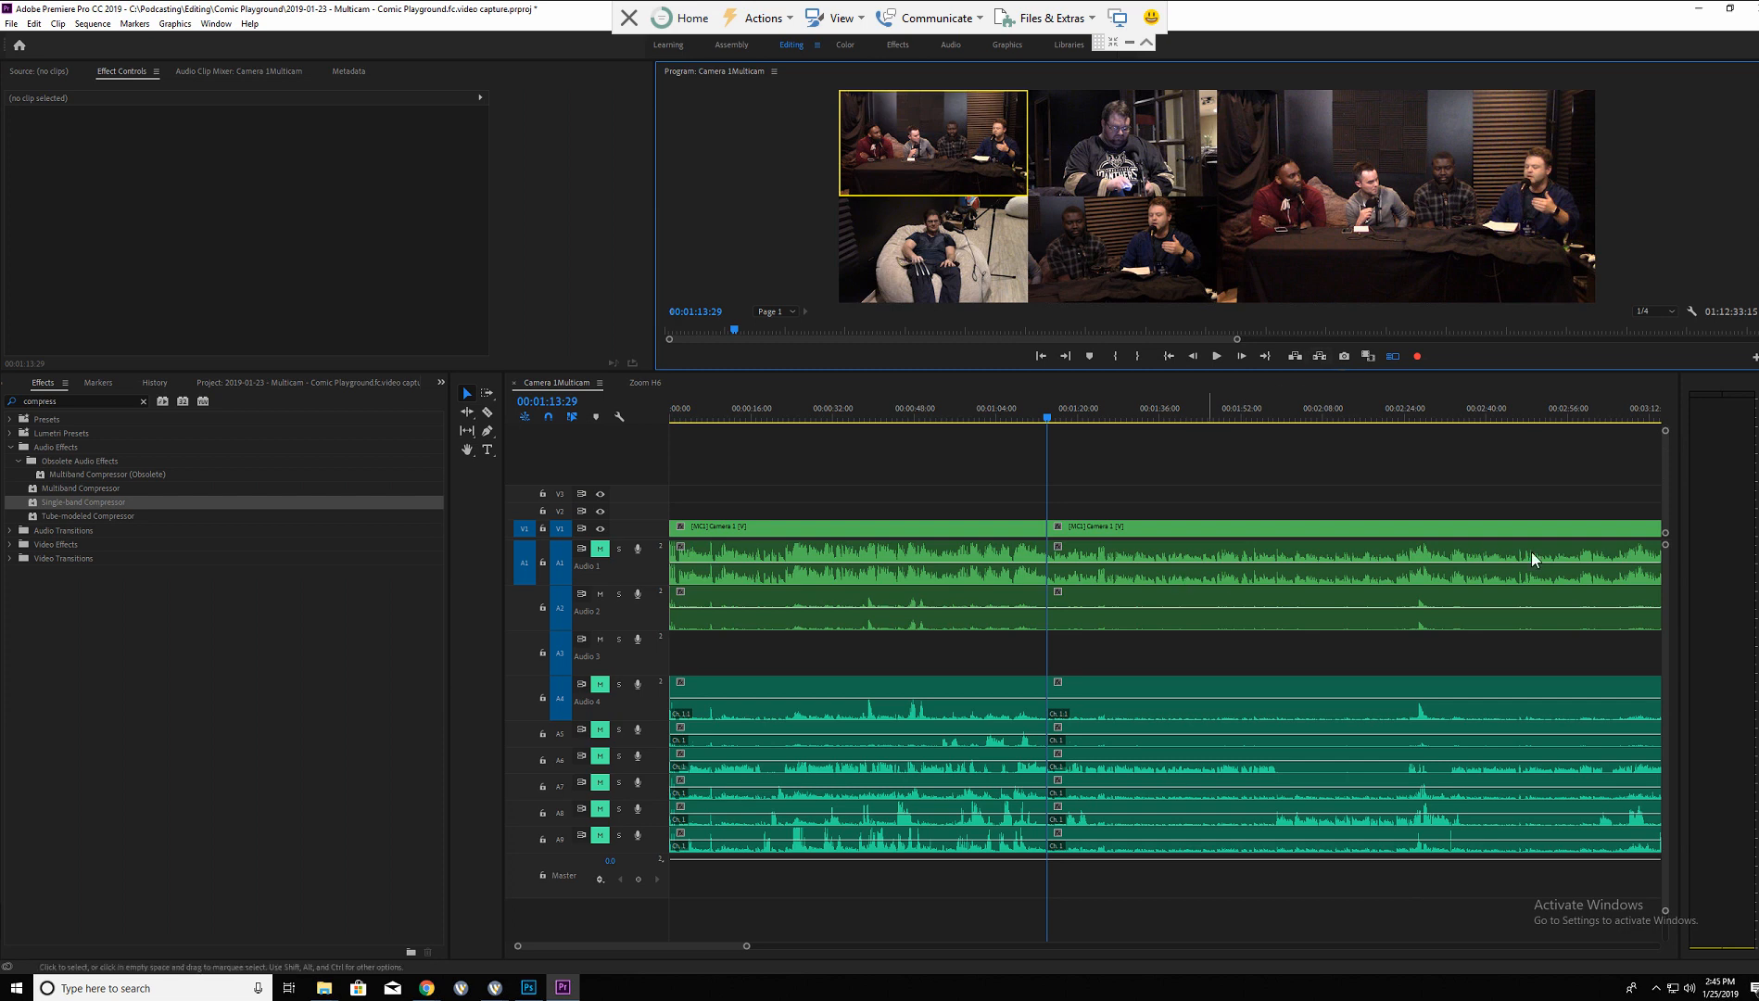
Check the closed cut around 00:01:14:15, then switch to the Zoom H6 sequence.
click(1042, 419)
drag(1042, 419, 1048, 416)
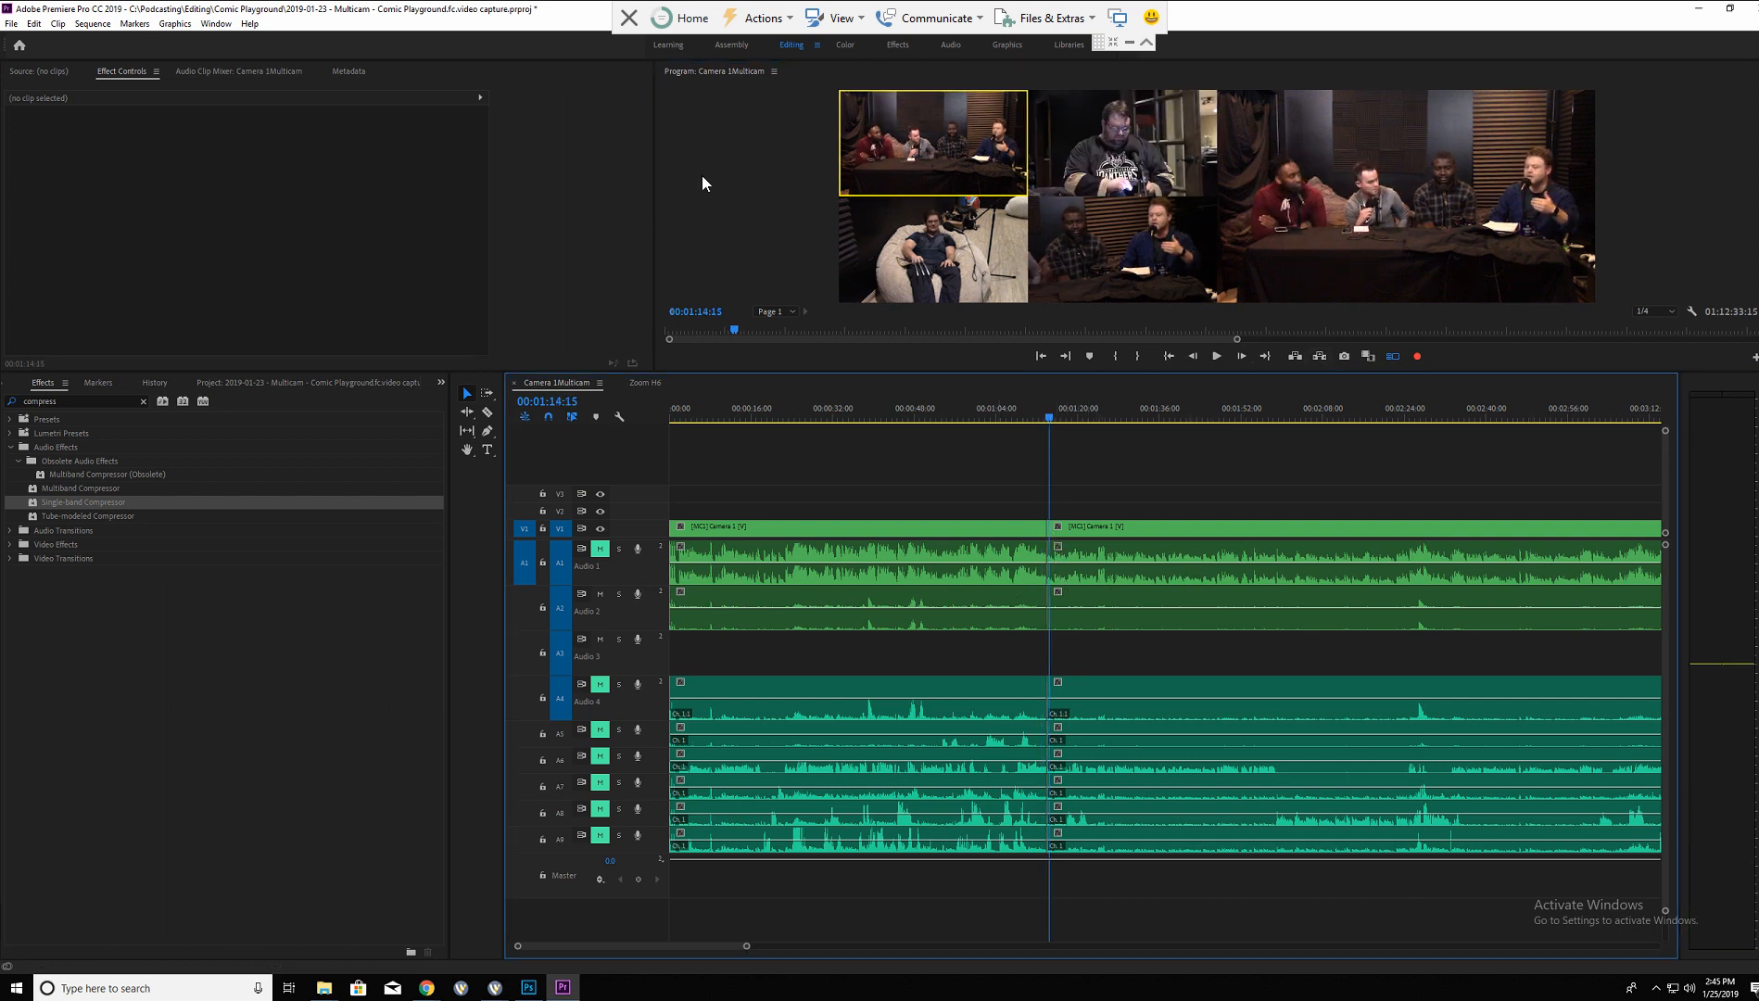
click(854, 621)
click(634, 387)
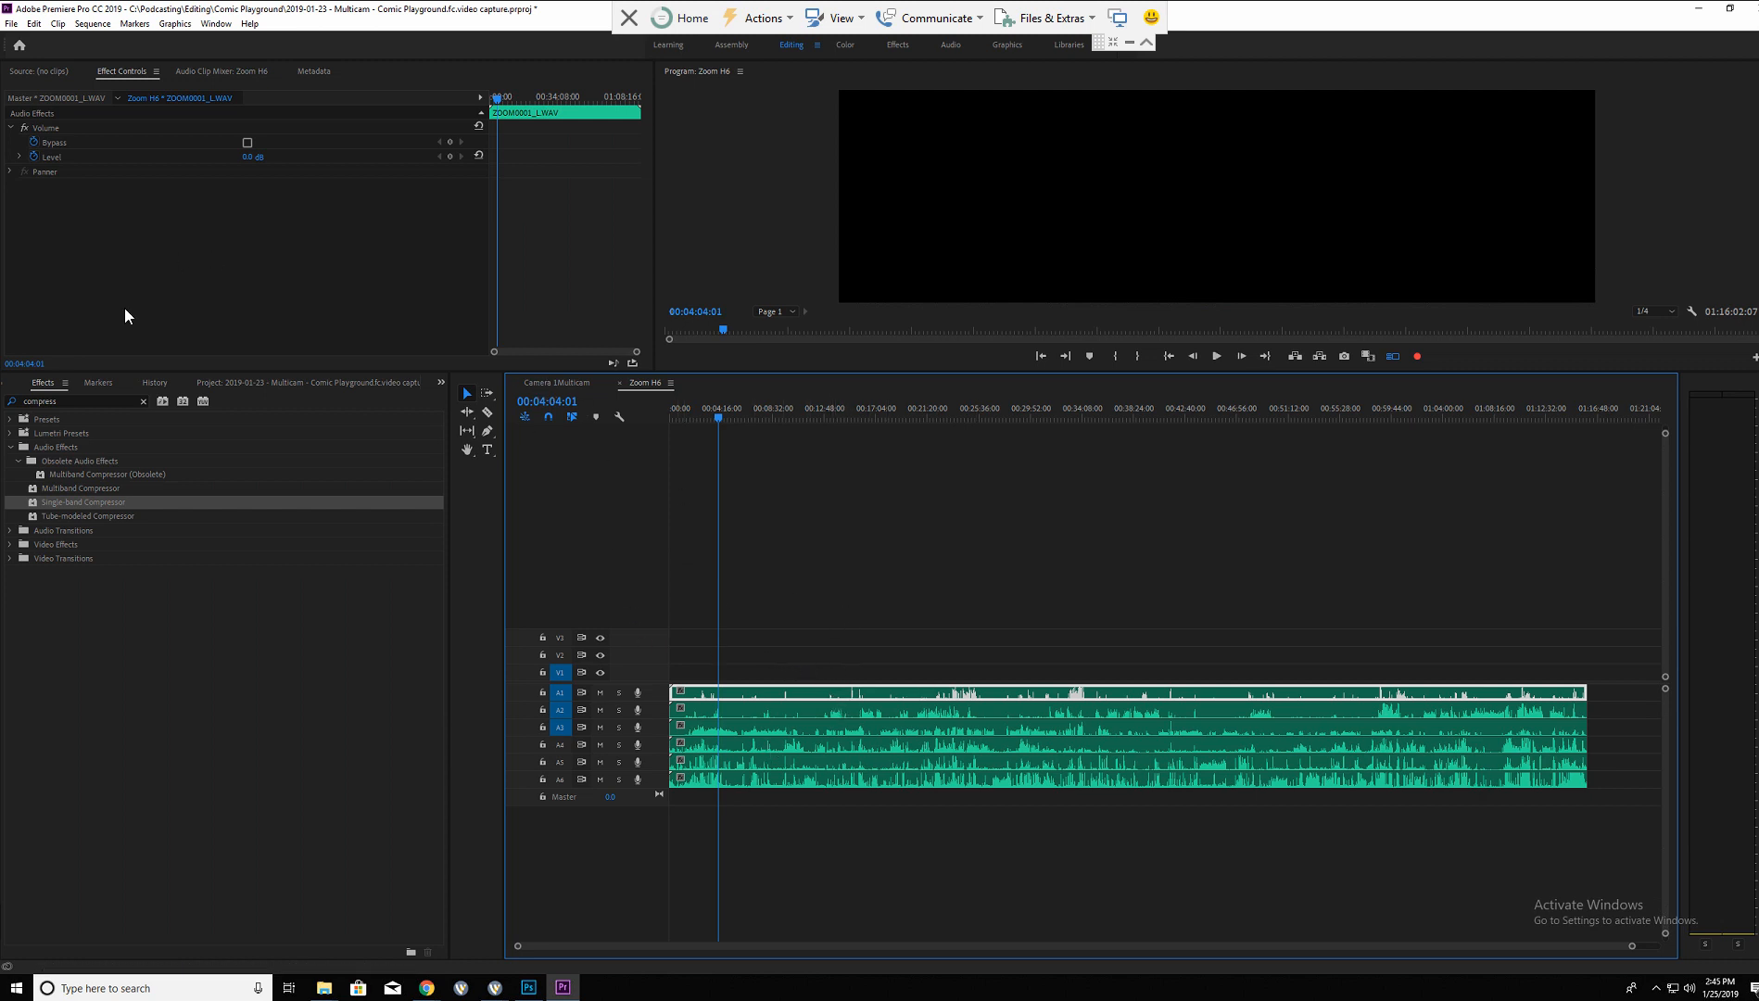
Apply the Single-band Compressor to the A1 clip in Zoom H6 and inspect the effects on both Audio 4 clips in Camera 1Multicam.
drag(65, 500, 119, 267)
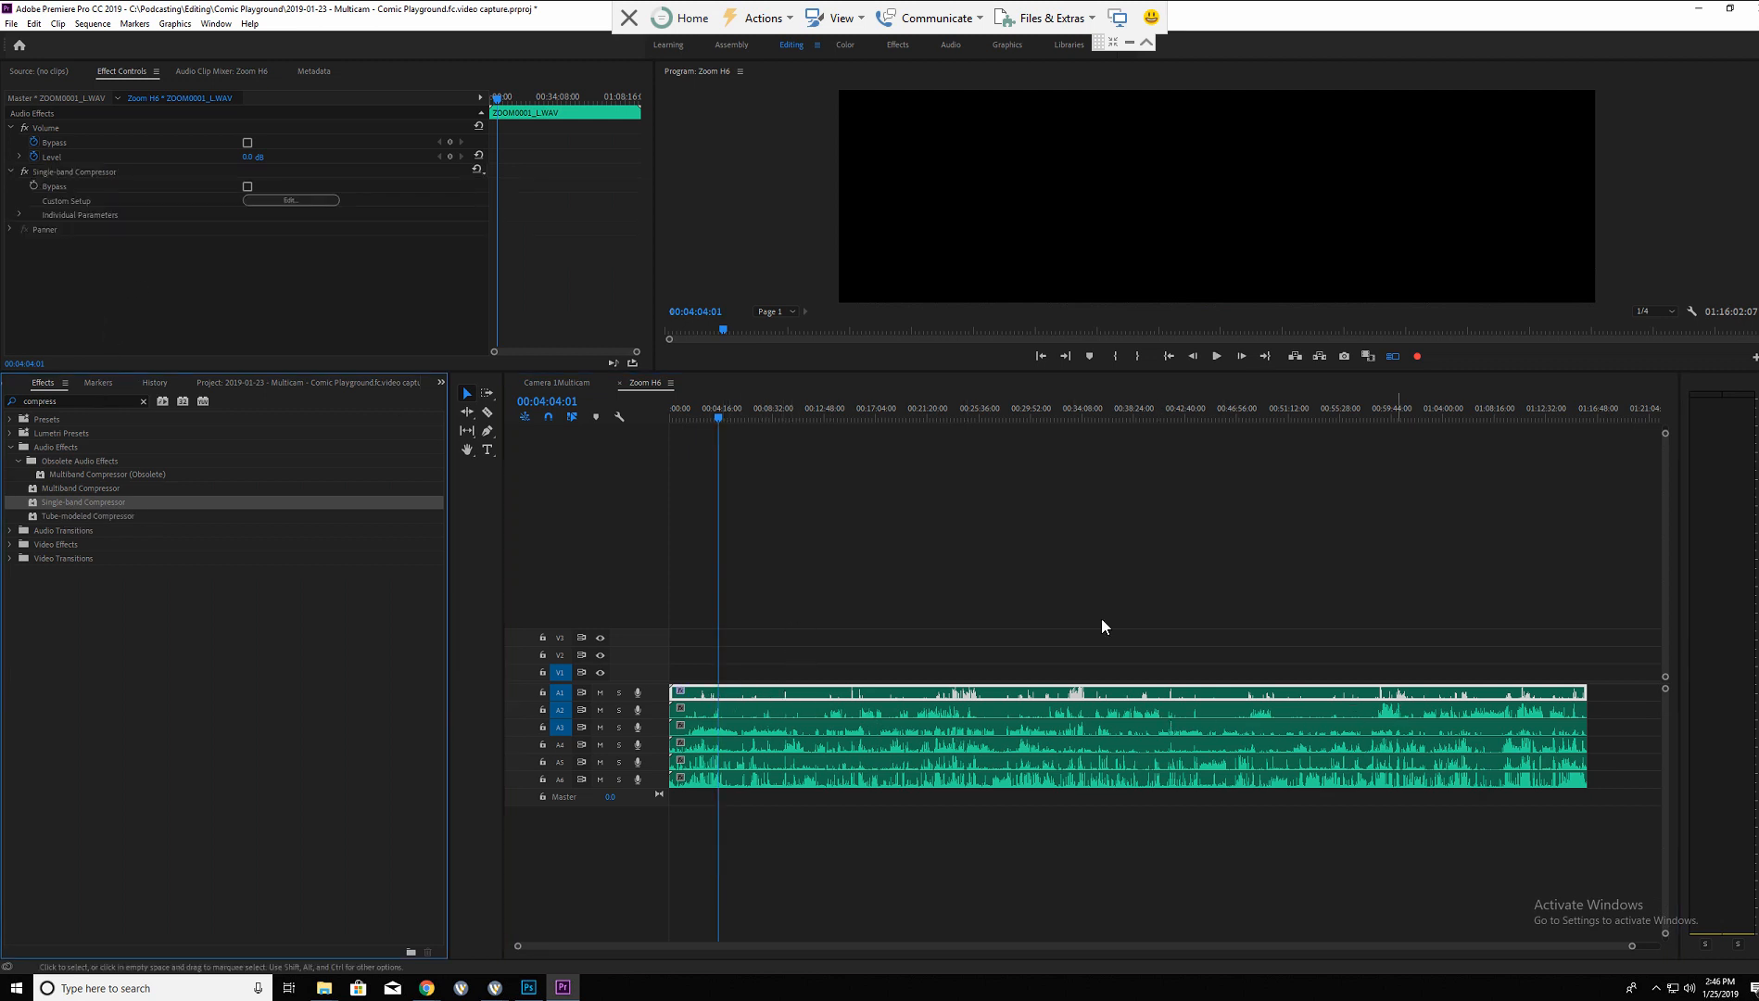
click(556, 381)
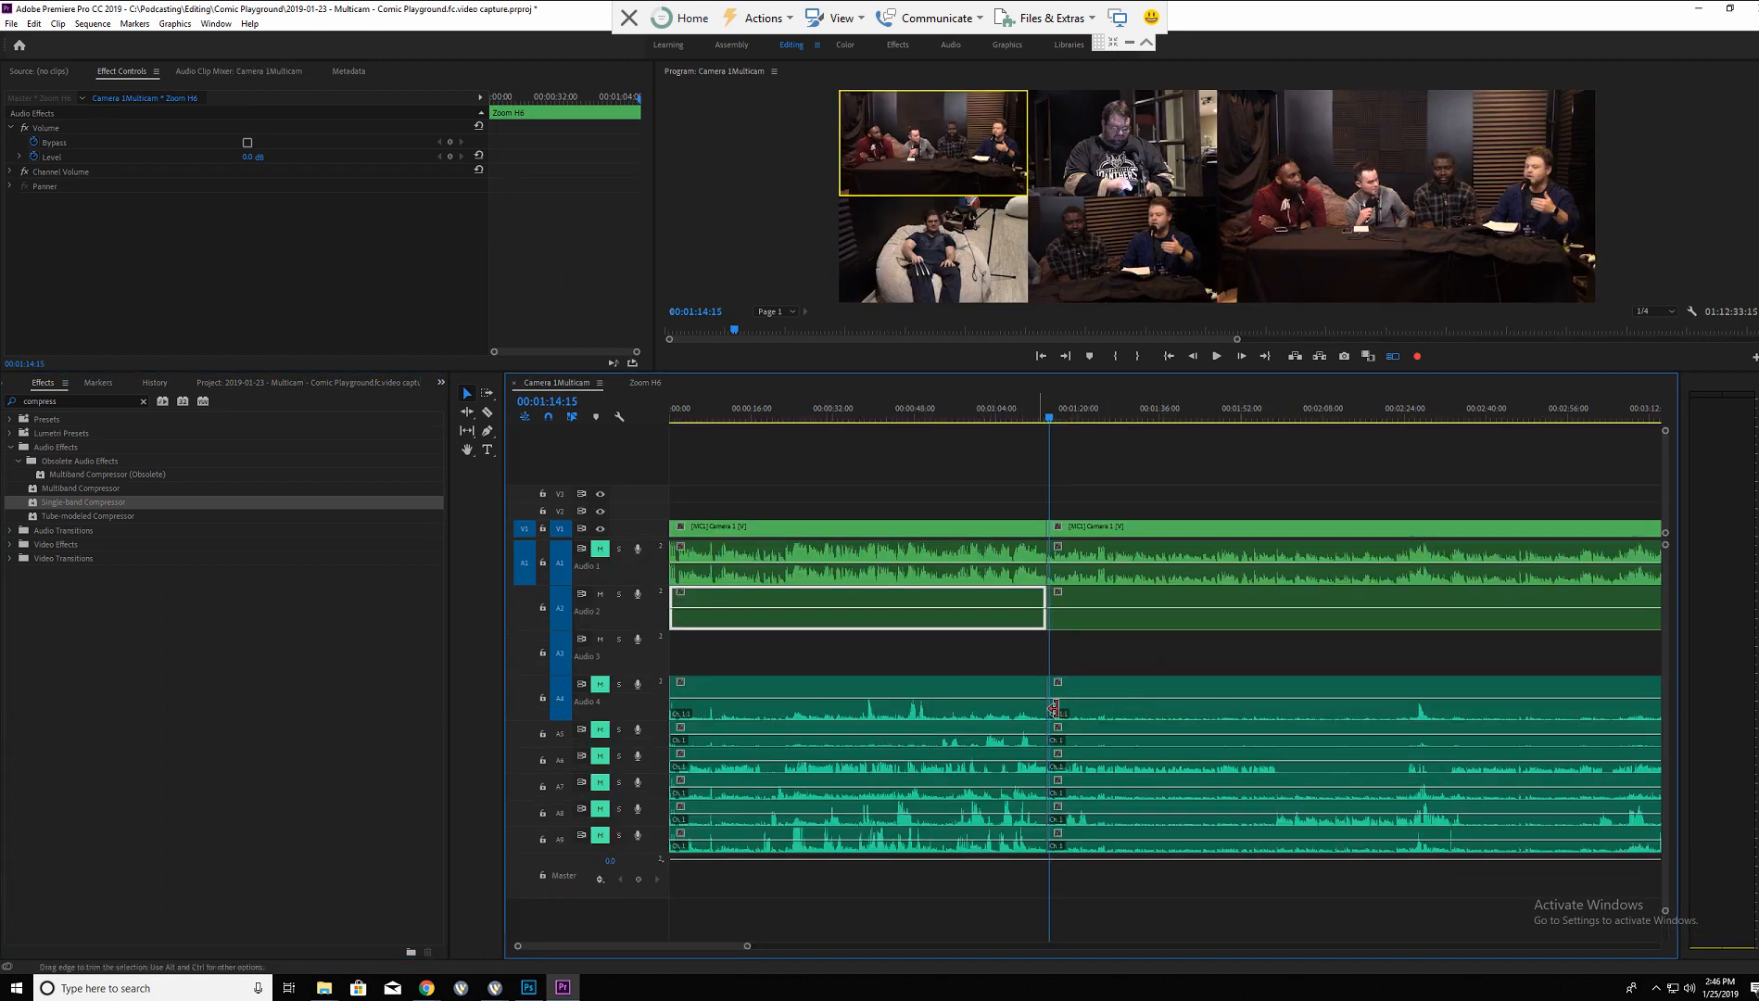
click(1099, 711)
click(1001, 712)
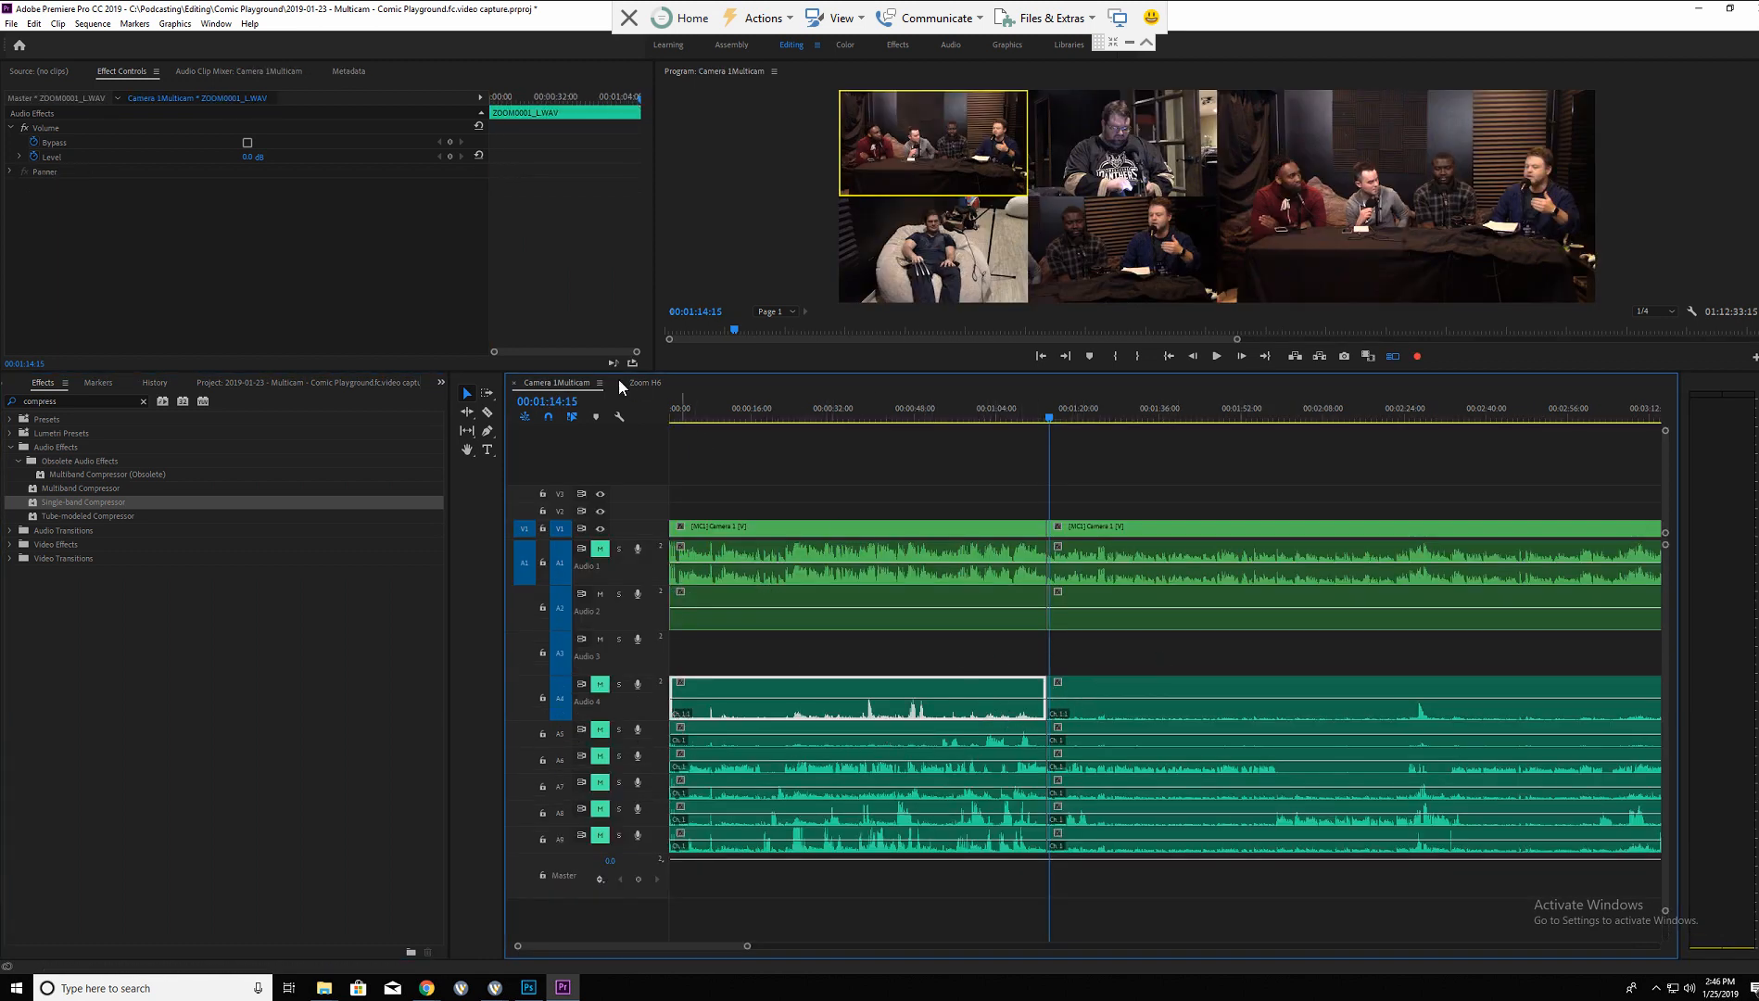
Compare the effects on the Zoom H6 sequence's A1 clip with those on the two Audio 4 clips in Camera 1Multicam.
click(644, 382)
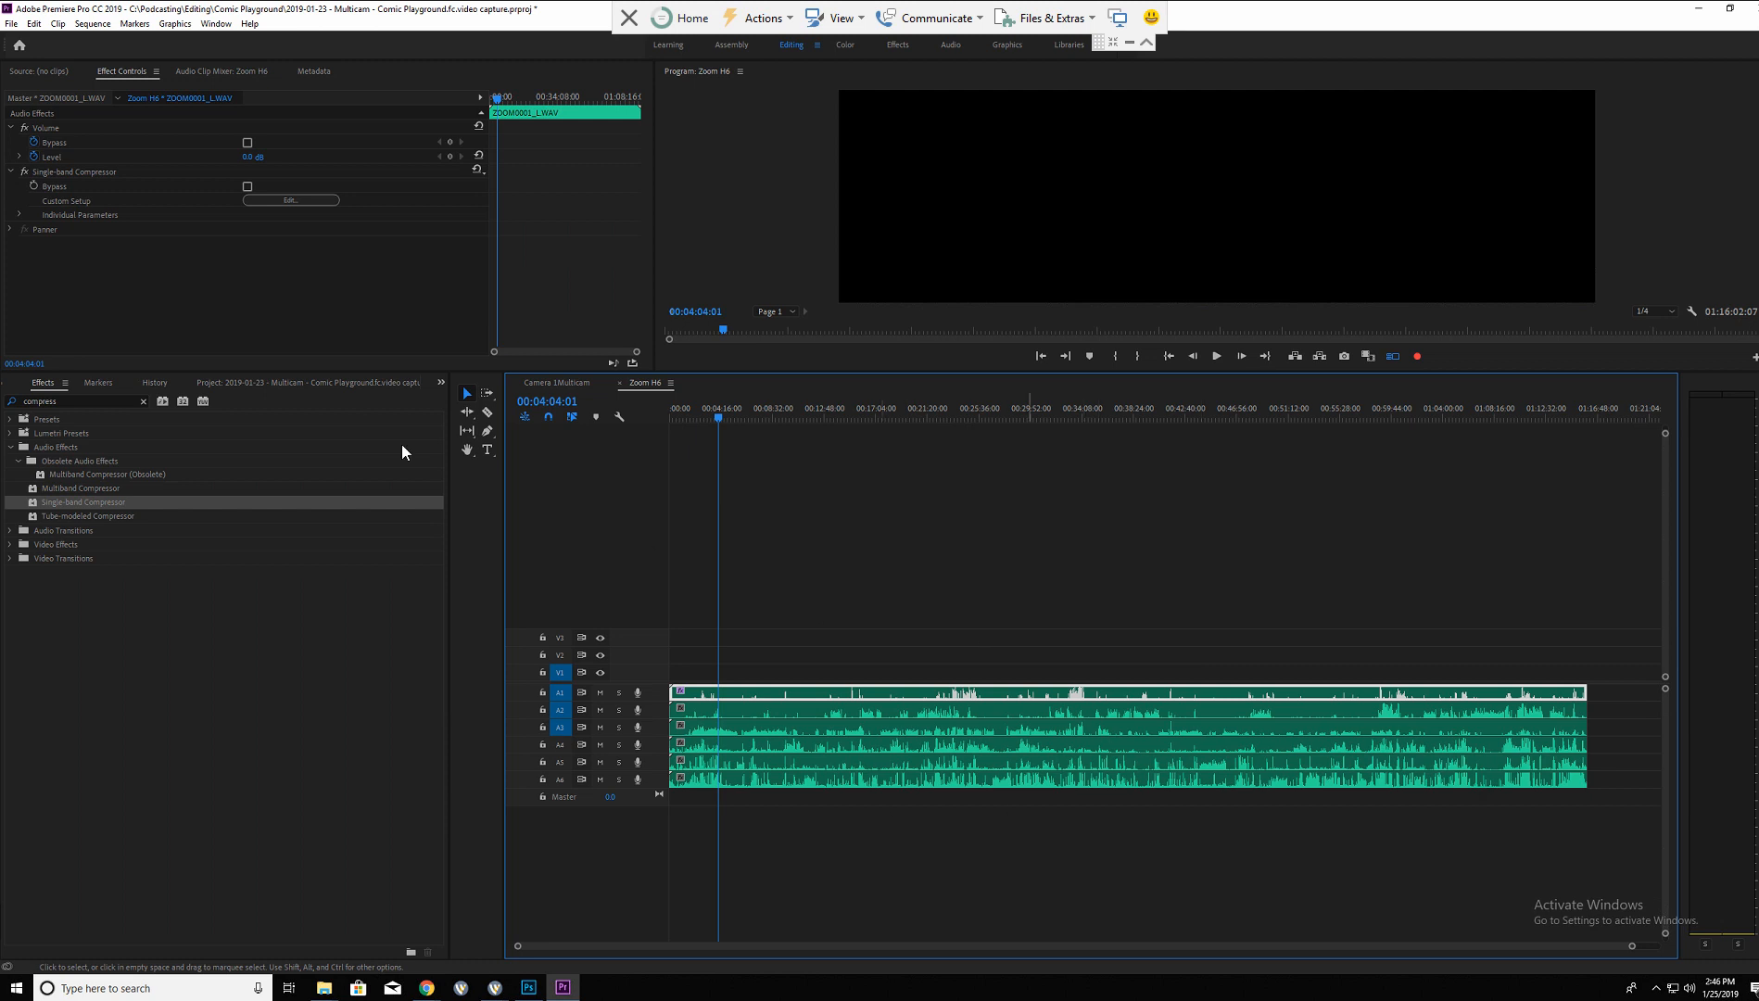
click(544, 386)
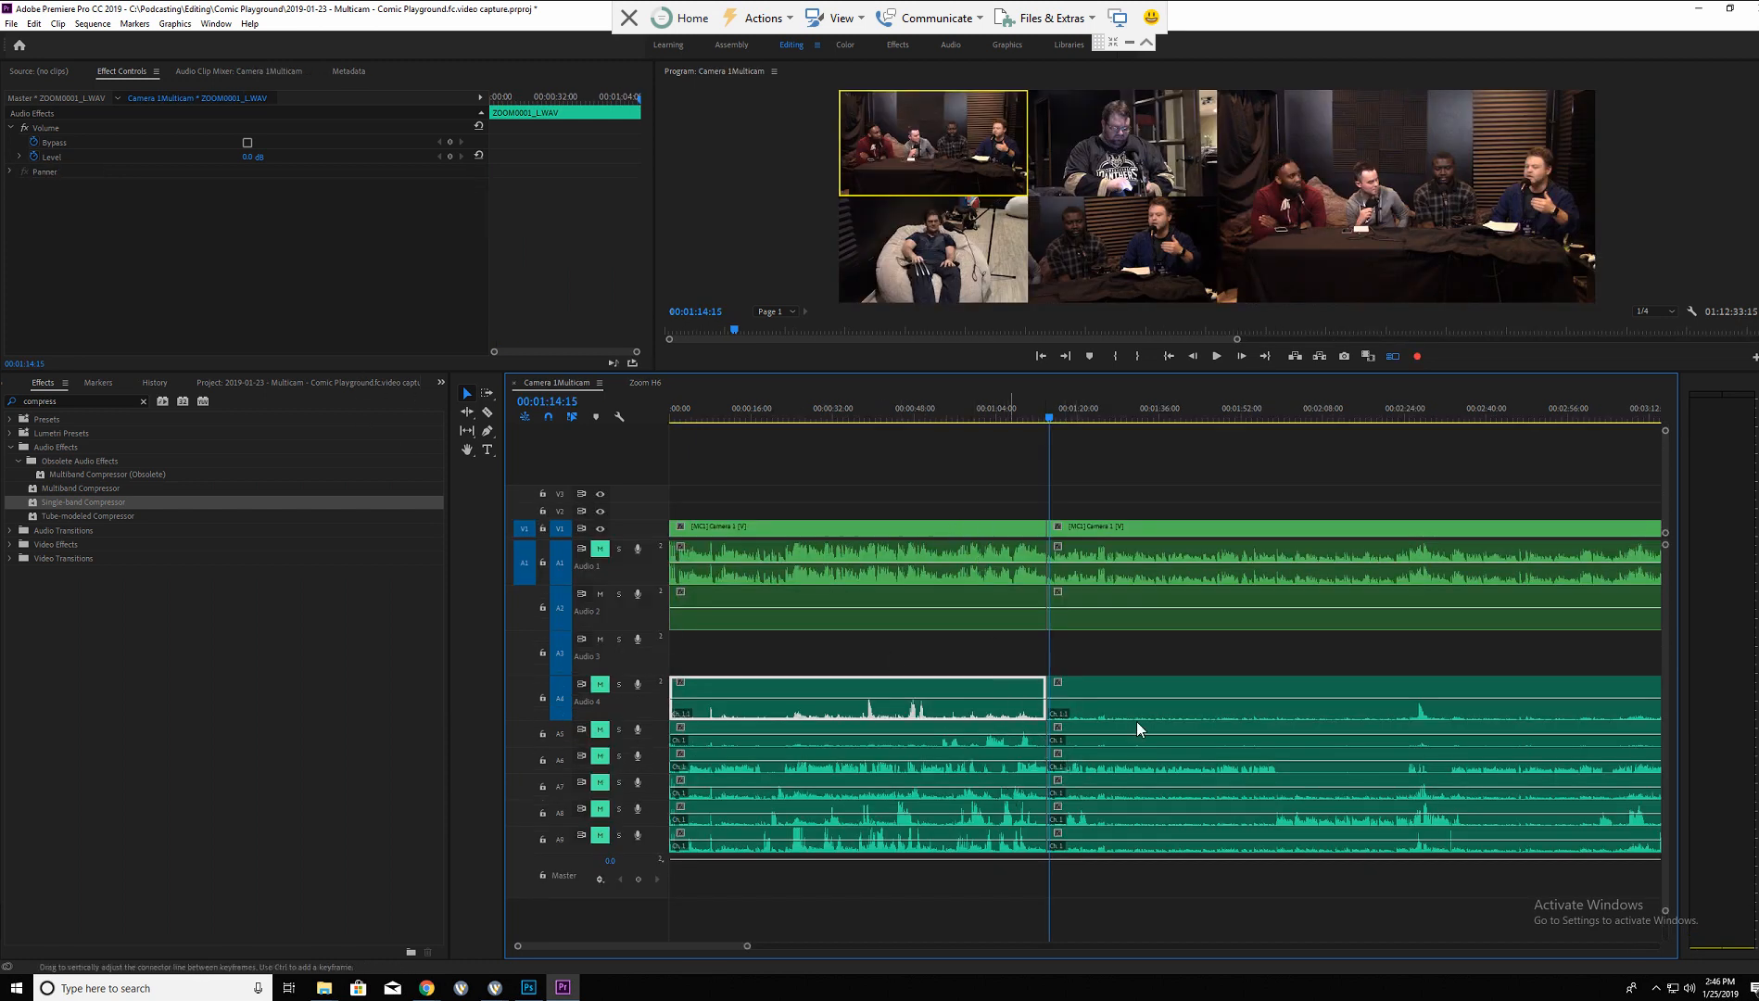
click(1098, 686)
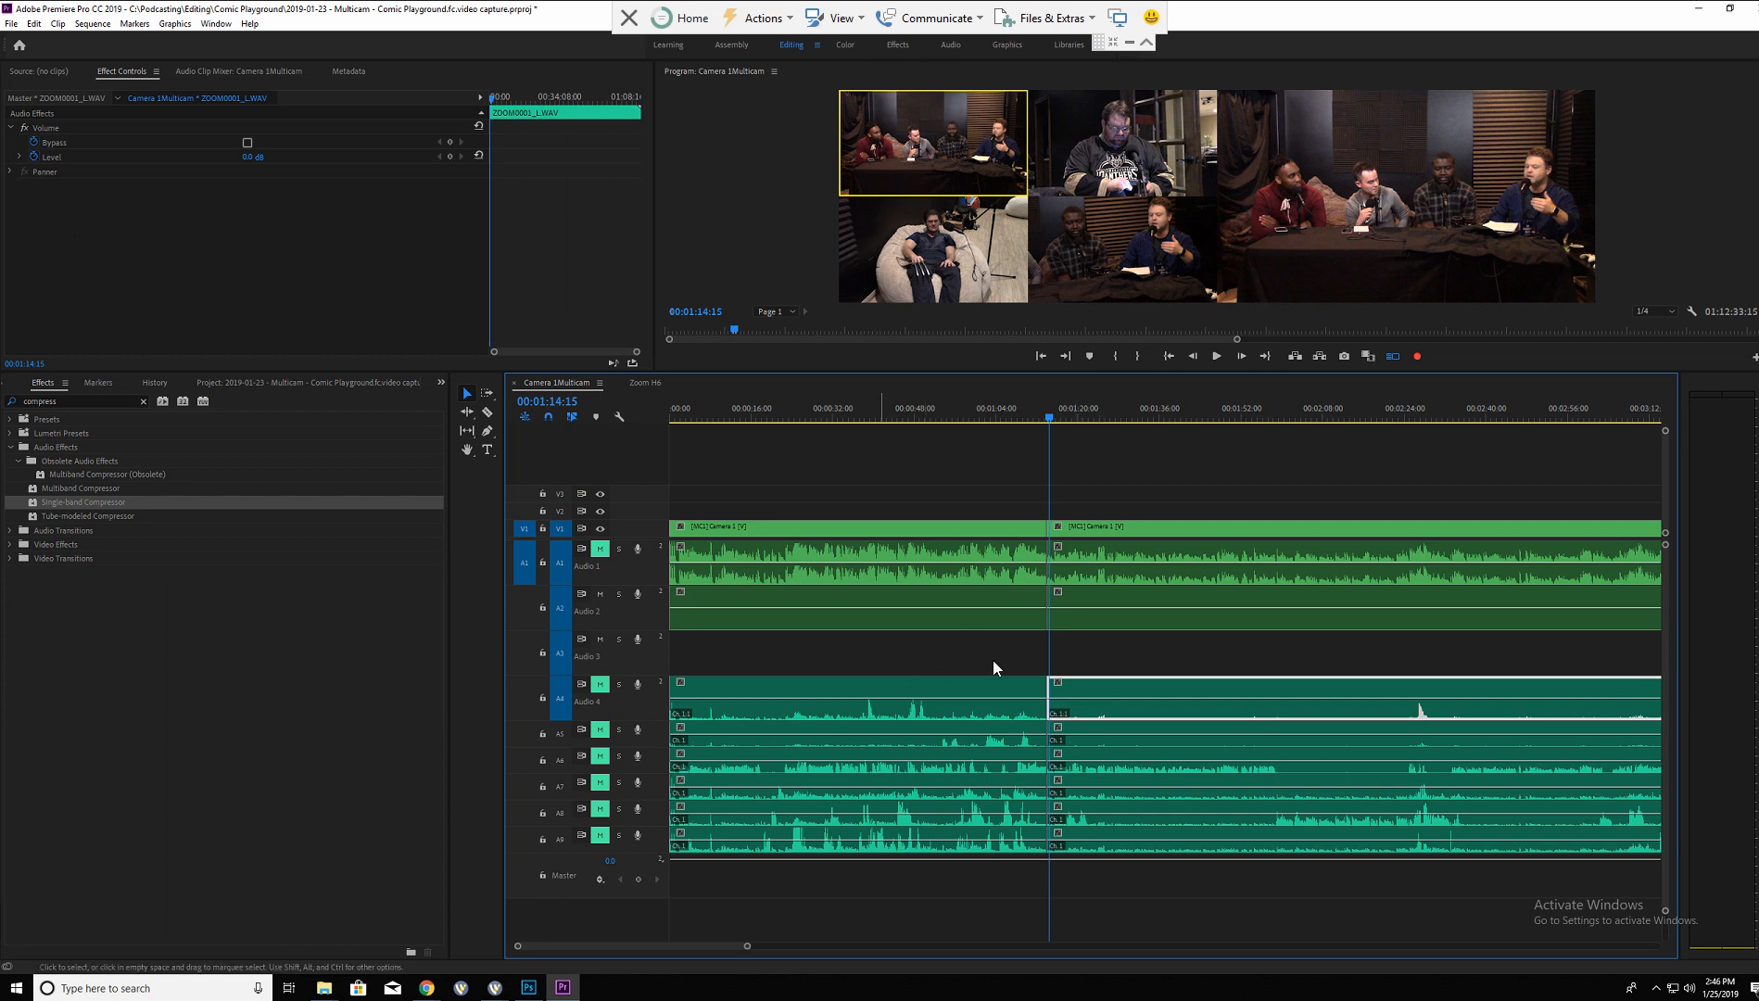
click(1014, 687)
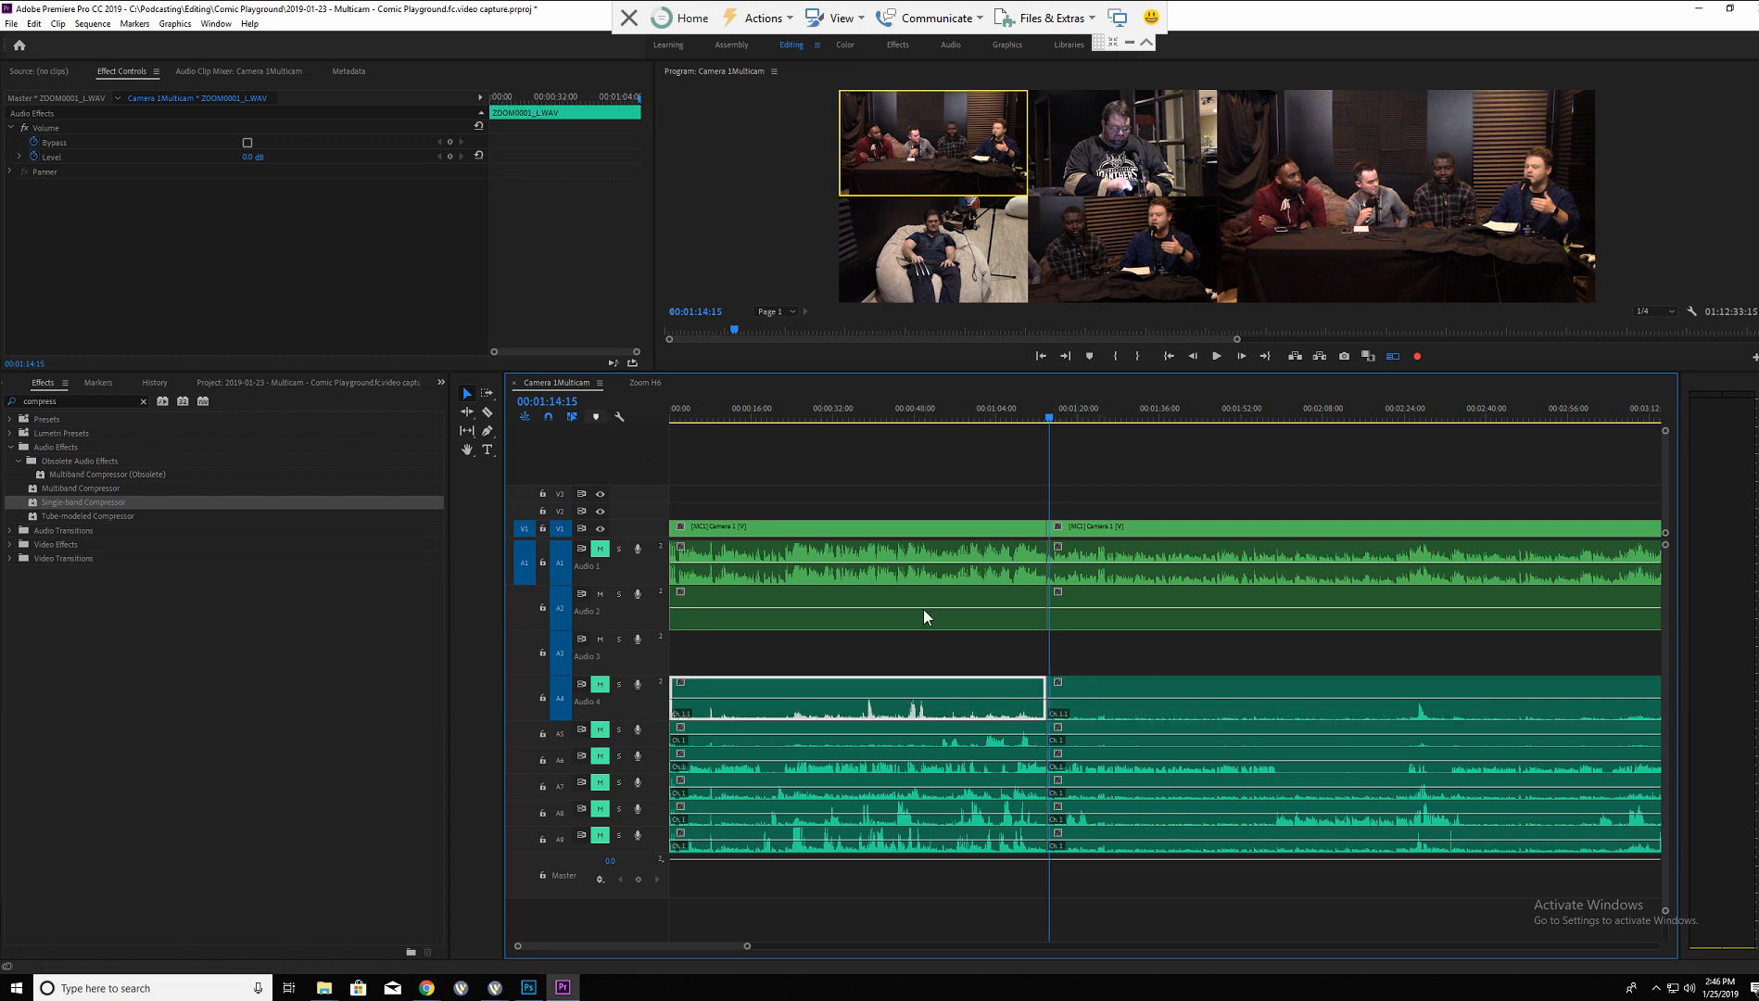
click(251, 263)
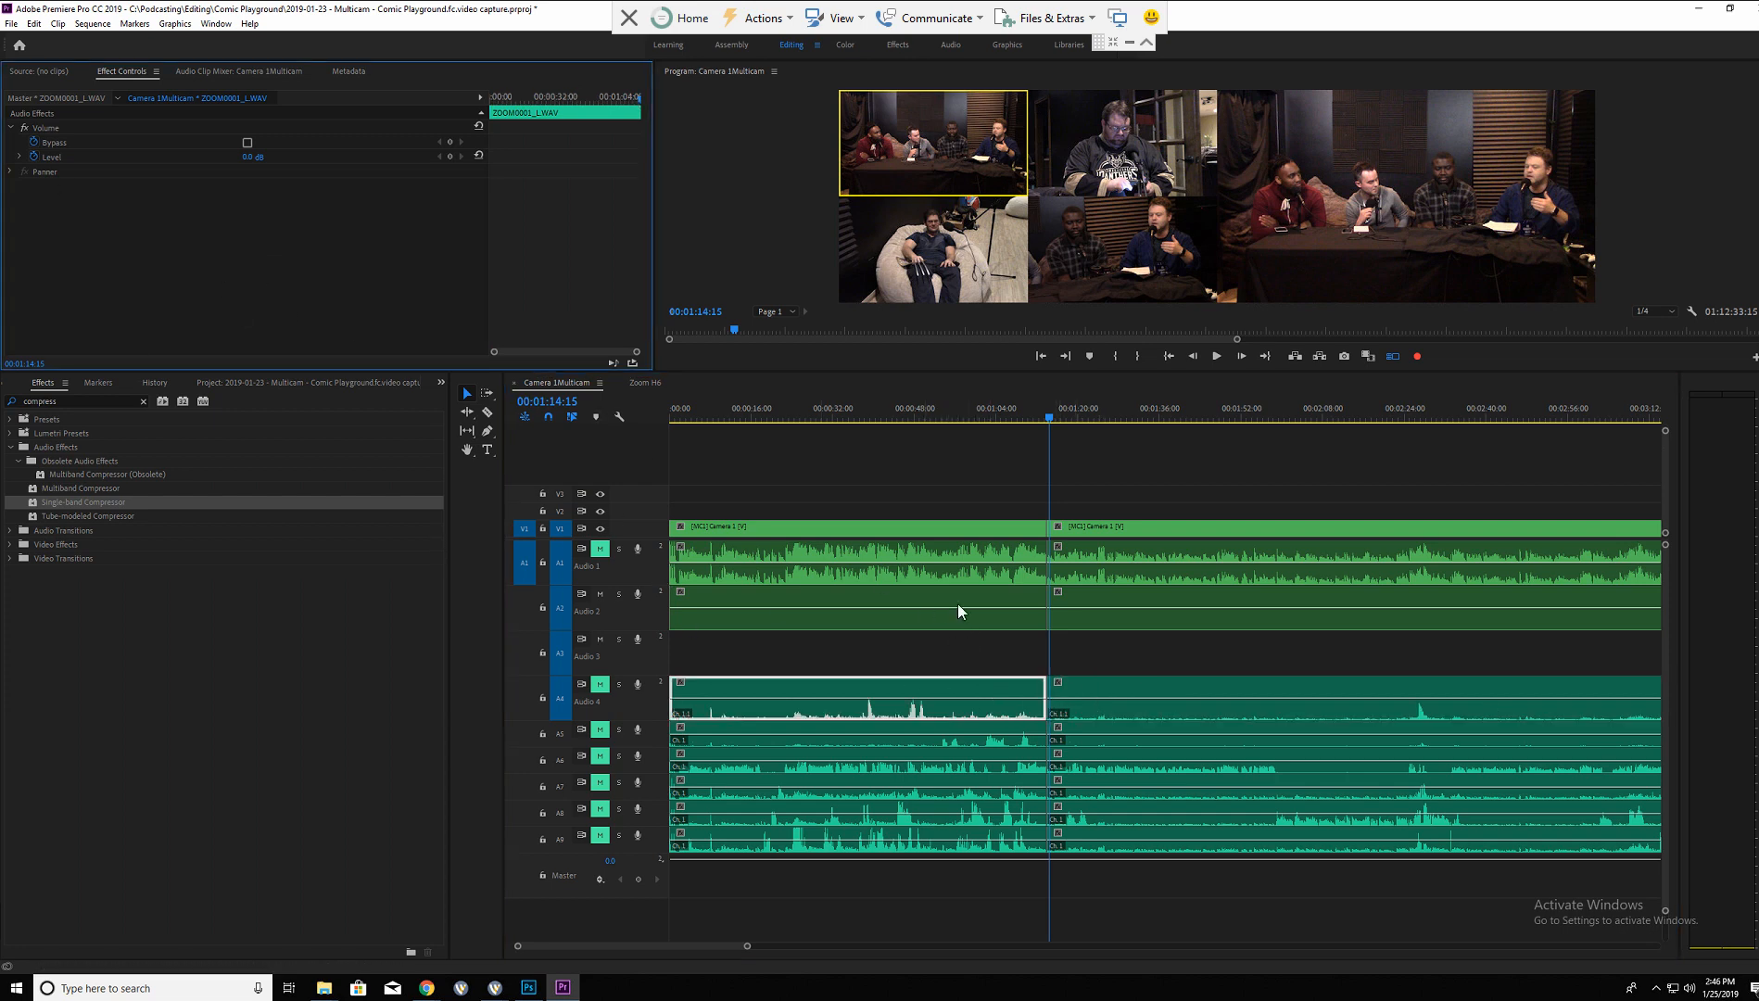
click(1088, 685)
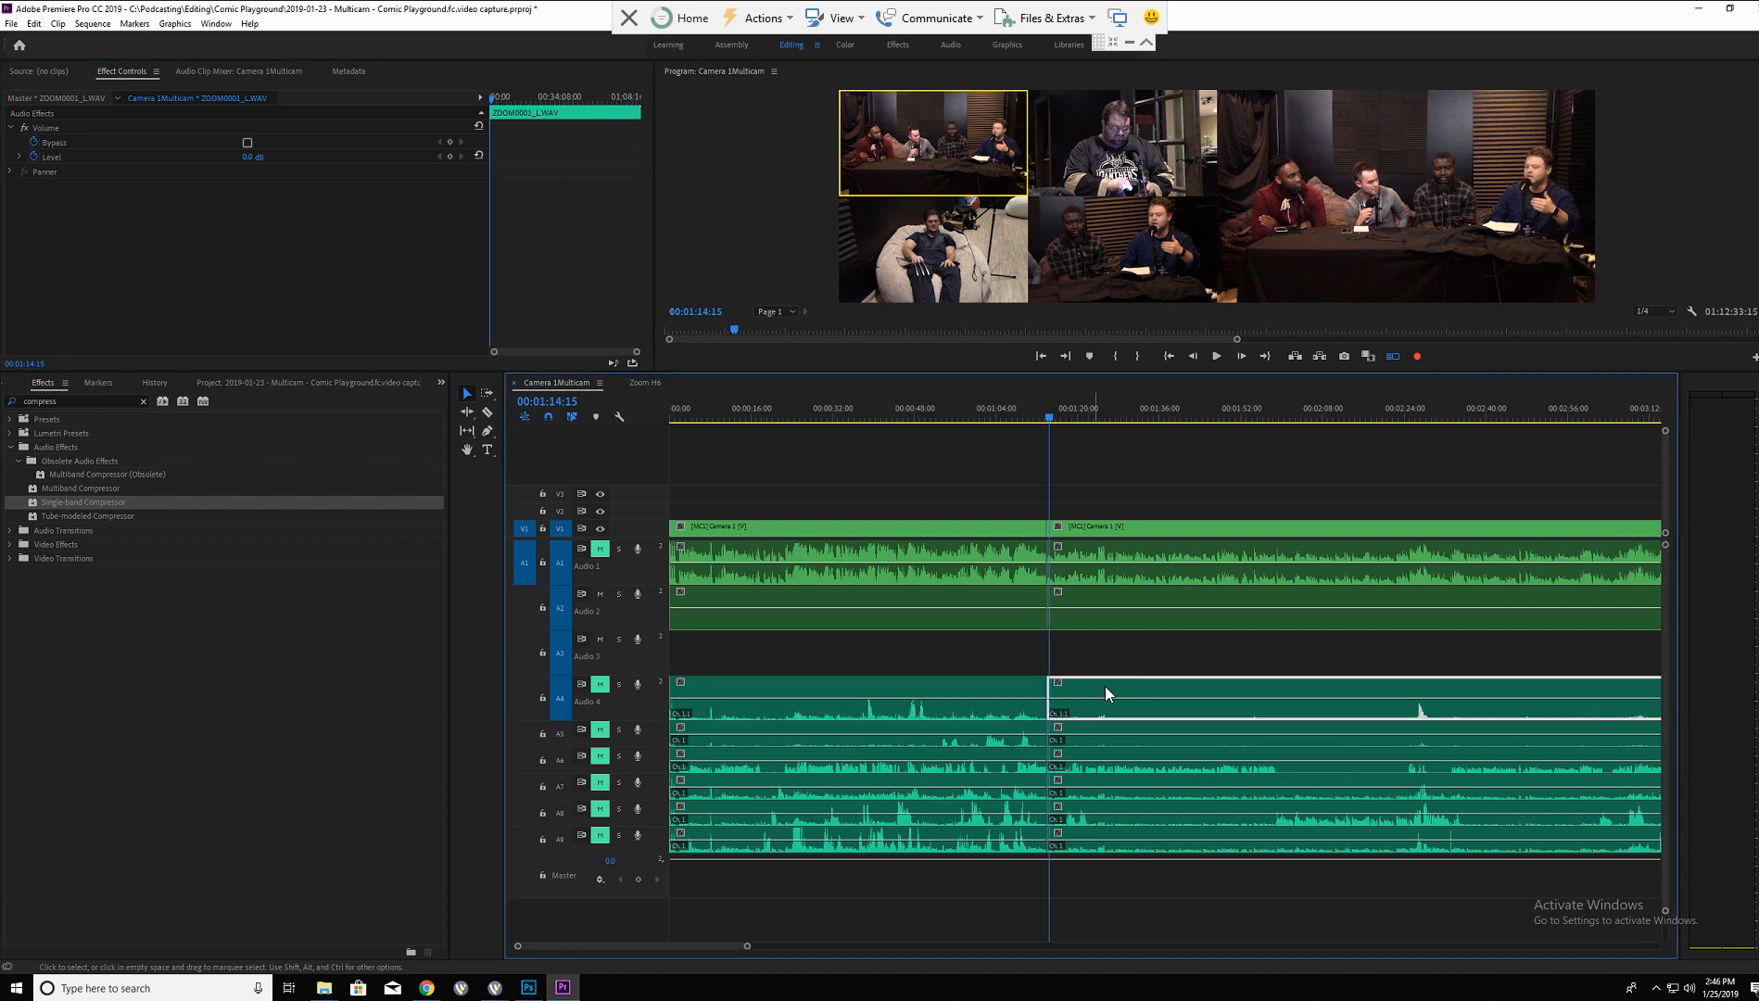
View the second Audio 4 clip in the source monitor and open the nested Zoom H6 sequence from the first Audio 2 clip.
double_click(1105, 688)
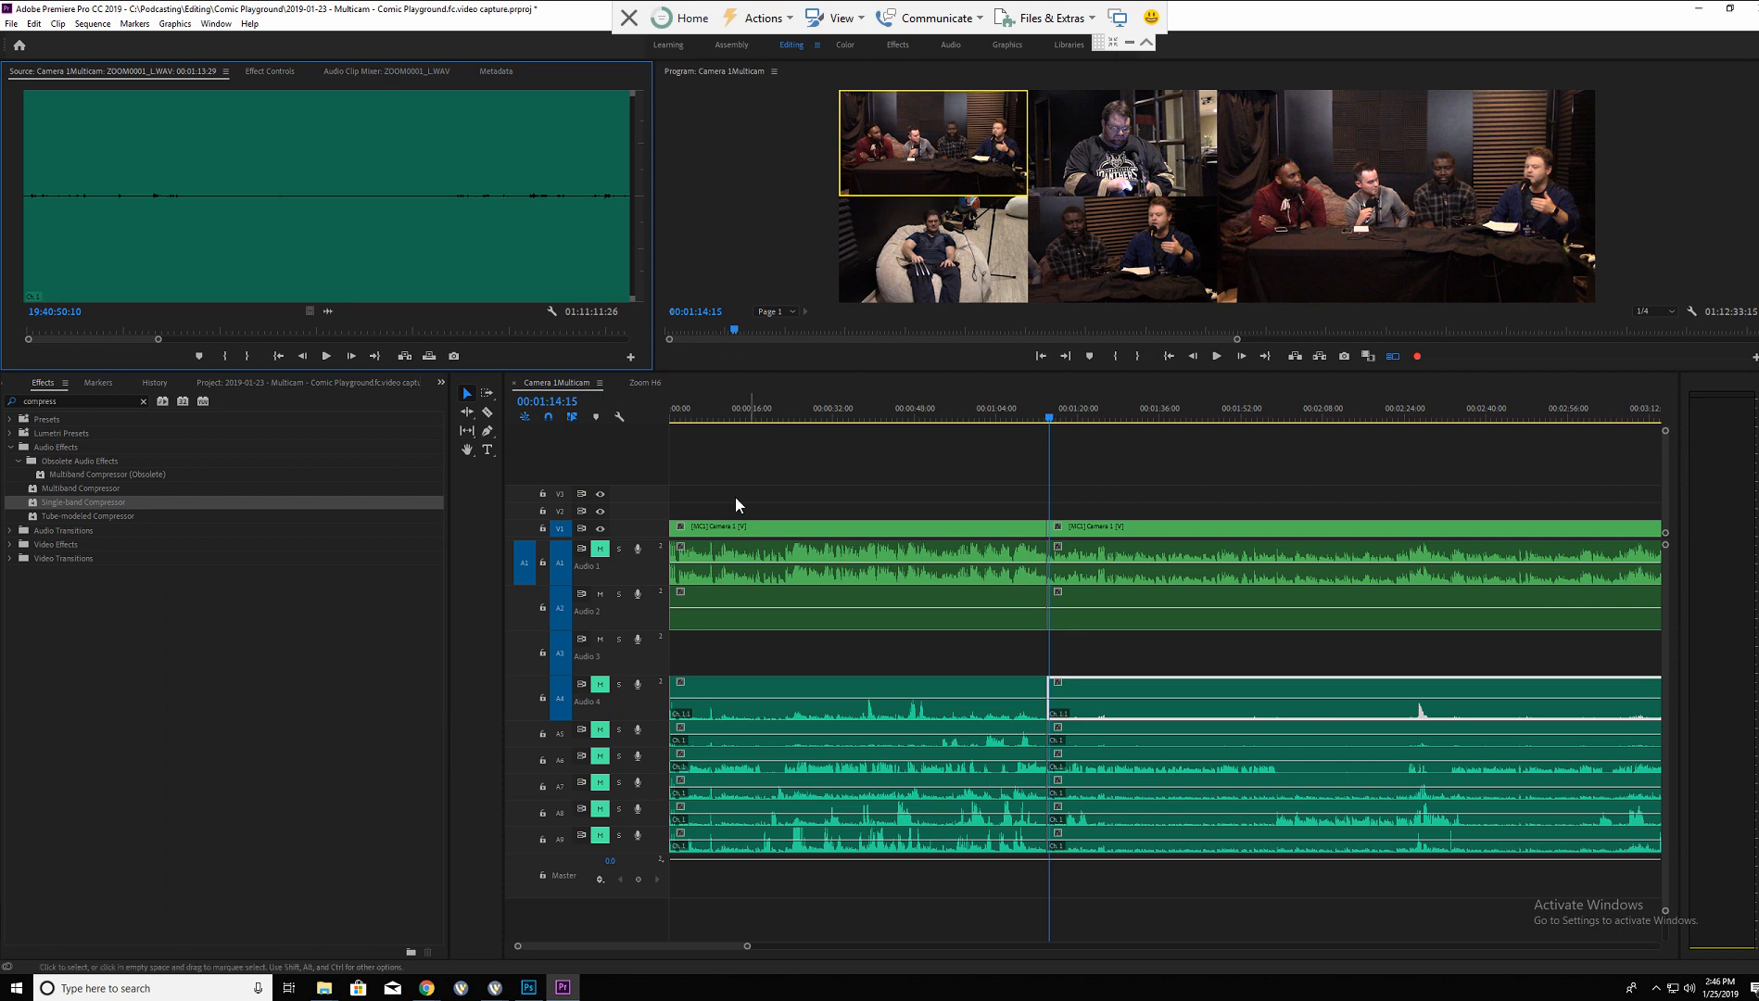
click(642, 382)
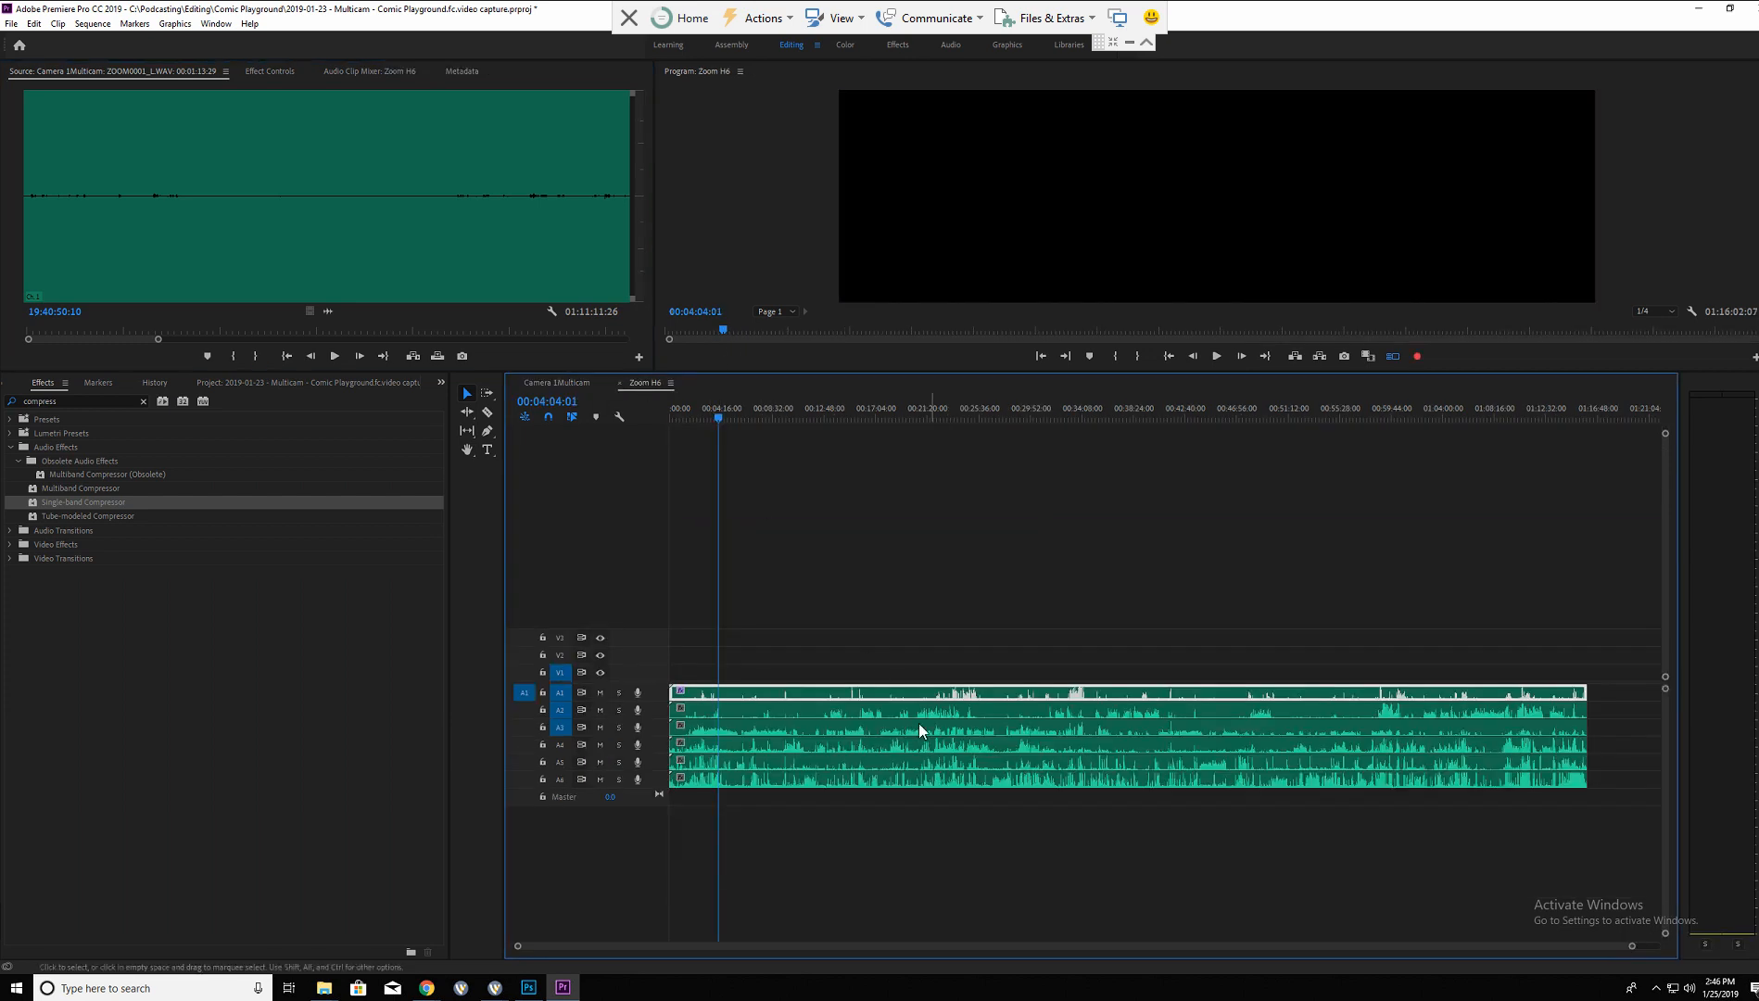
click(548, 384)
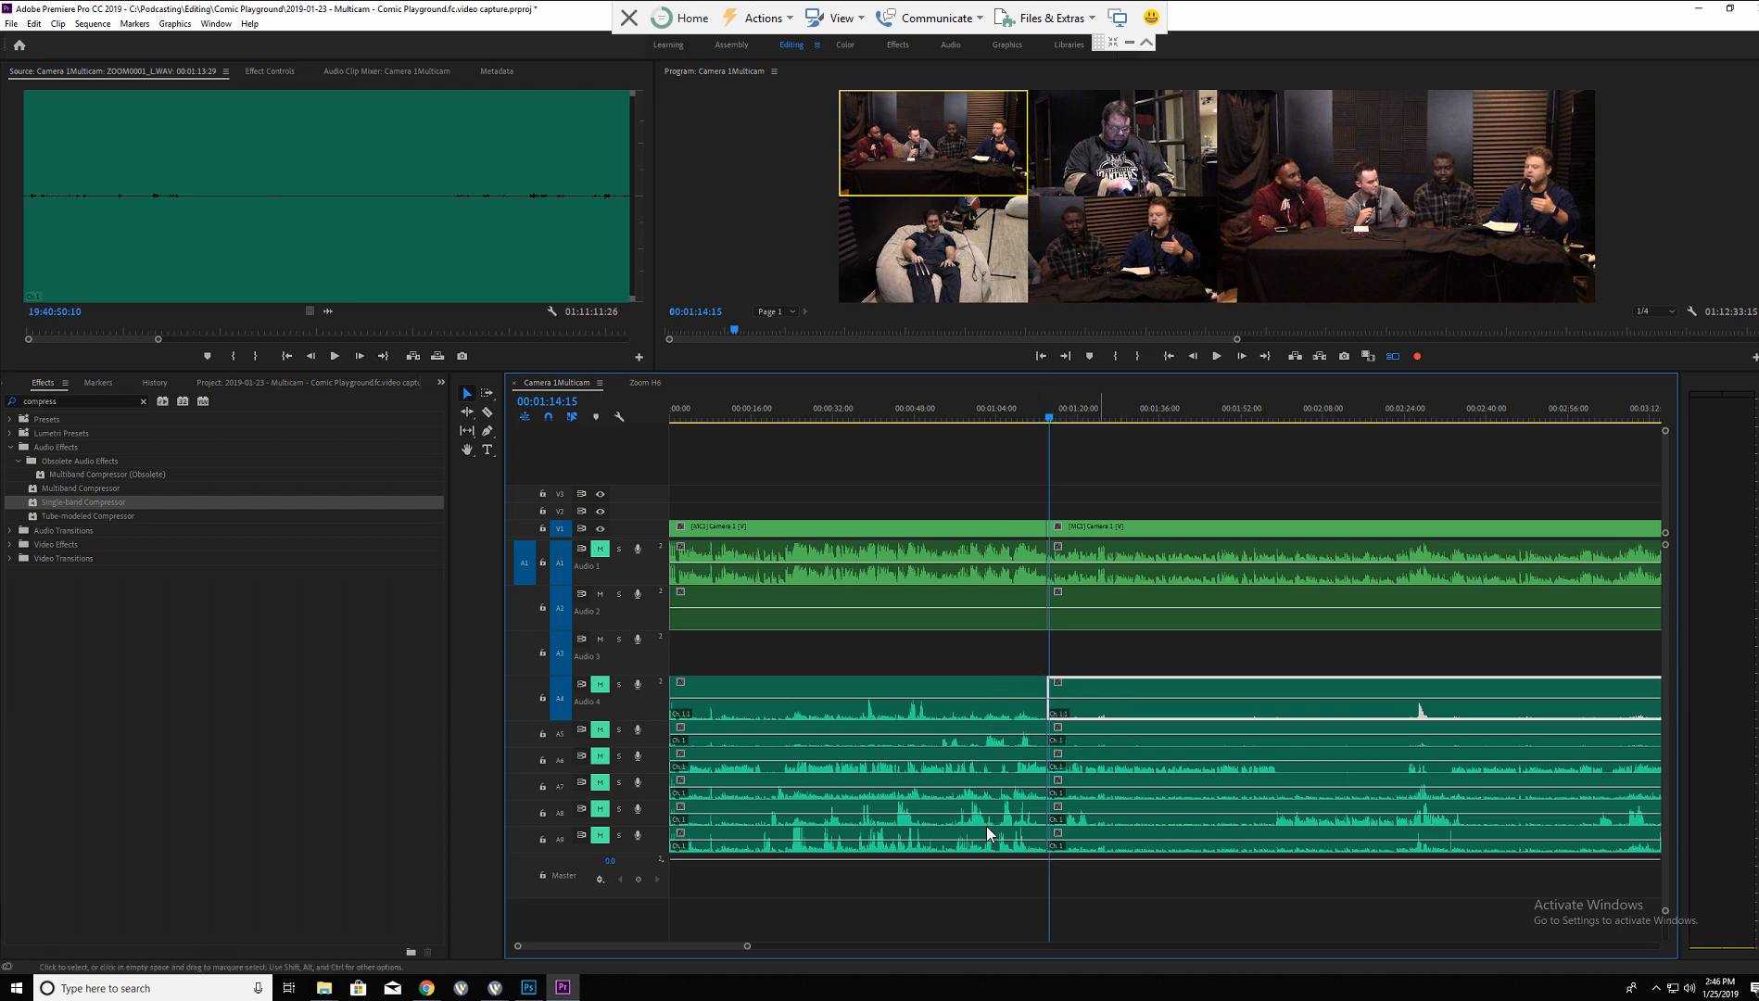
click(1017, 600)
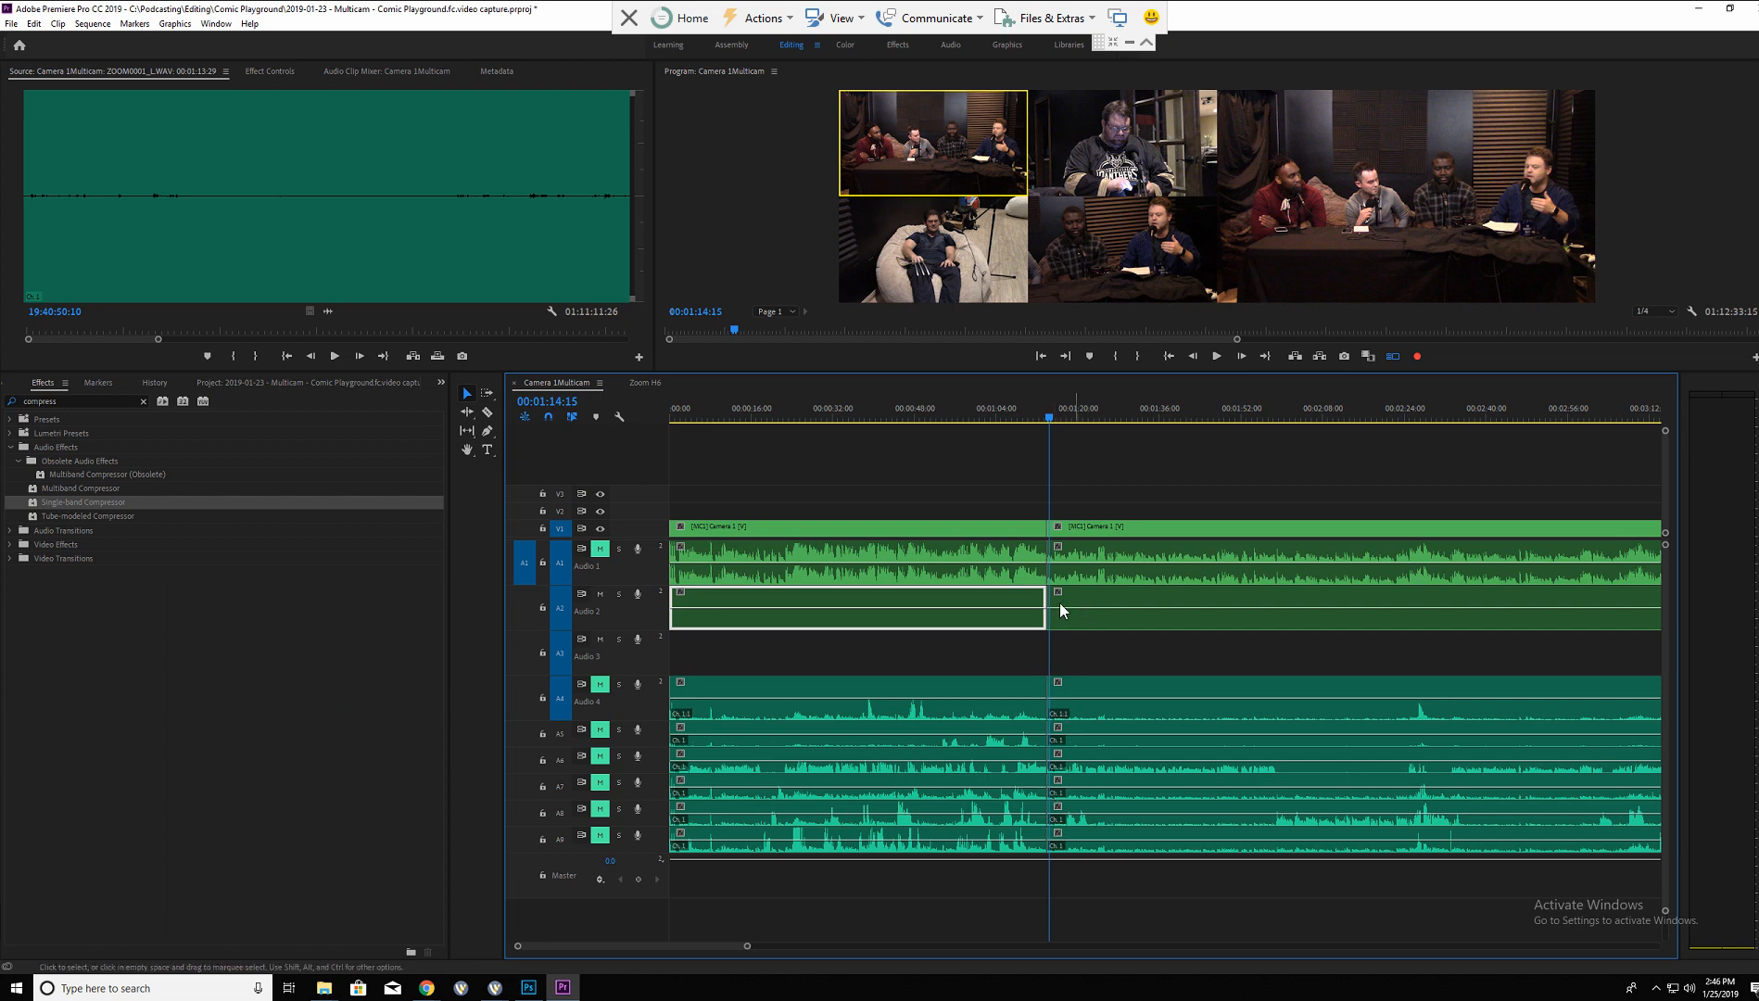
double_click(1008, 600)
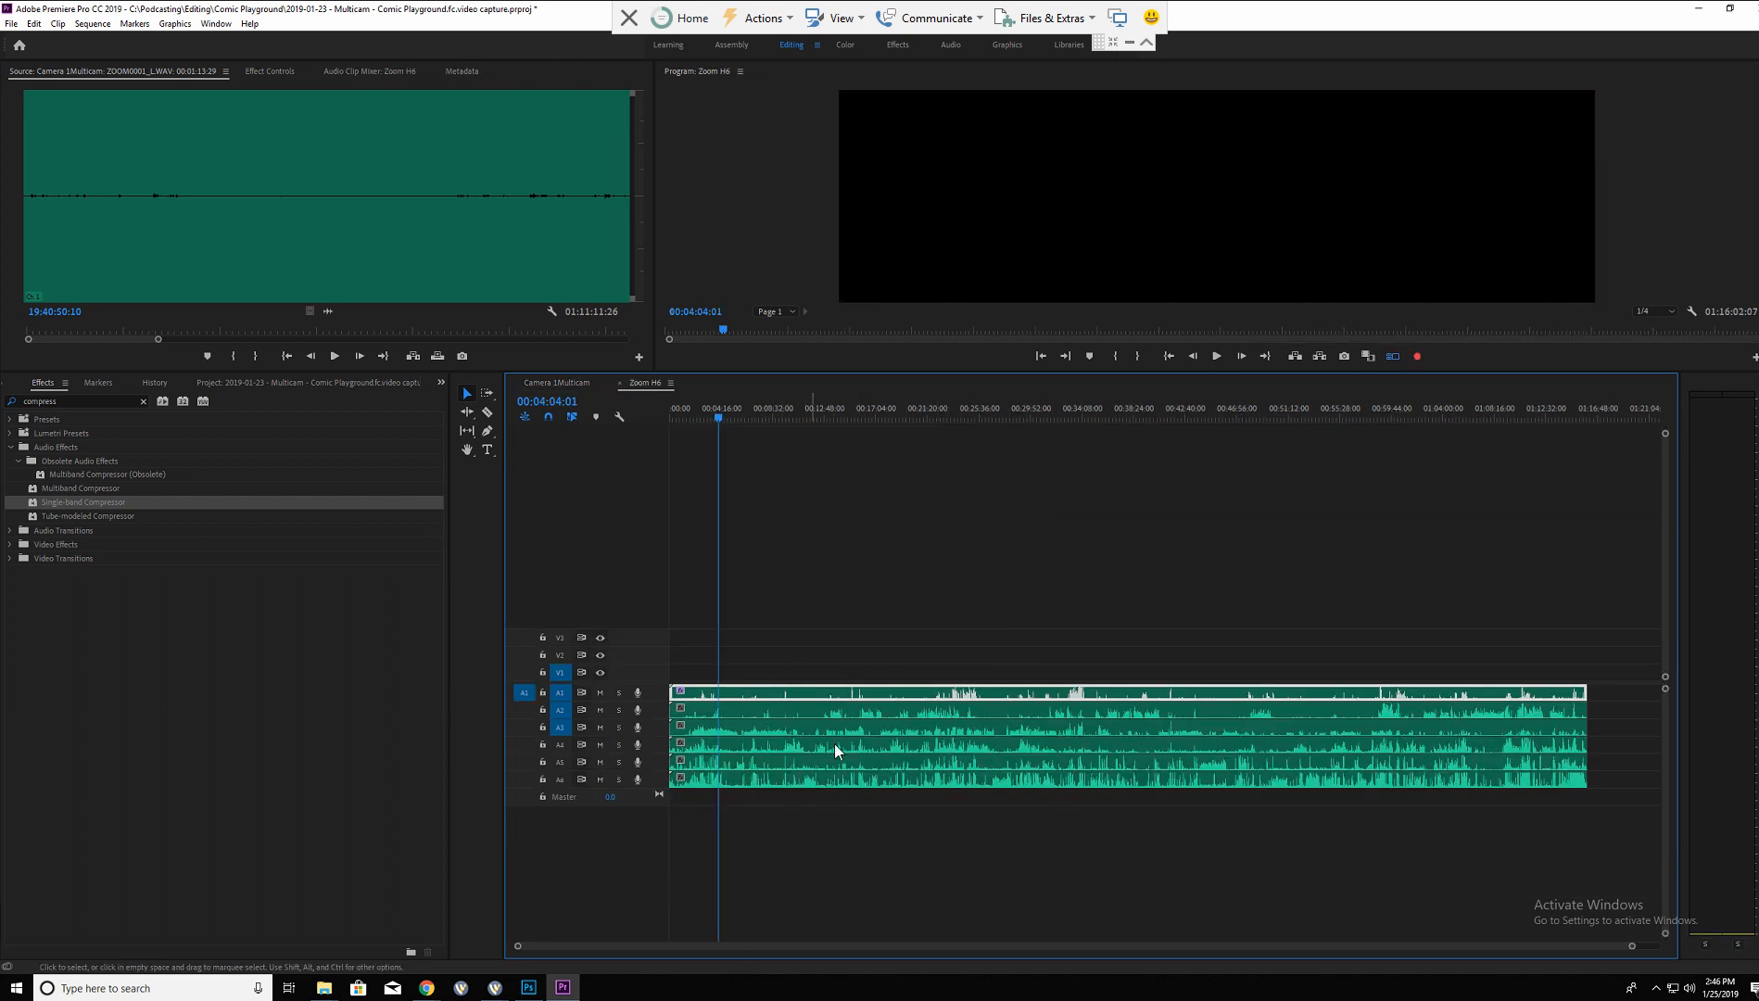
Close the Camera 1Multicam sequence and reopen it from the project's item list.
click(515, 381)
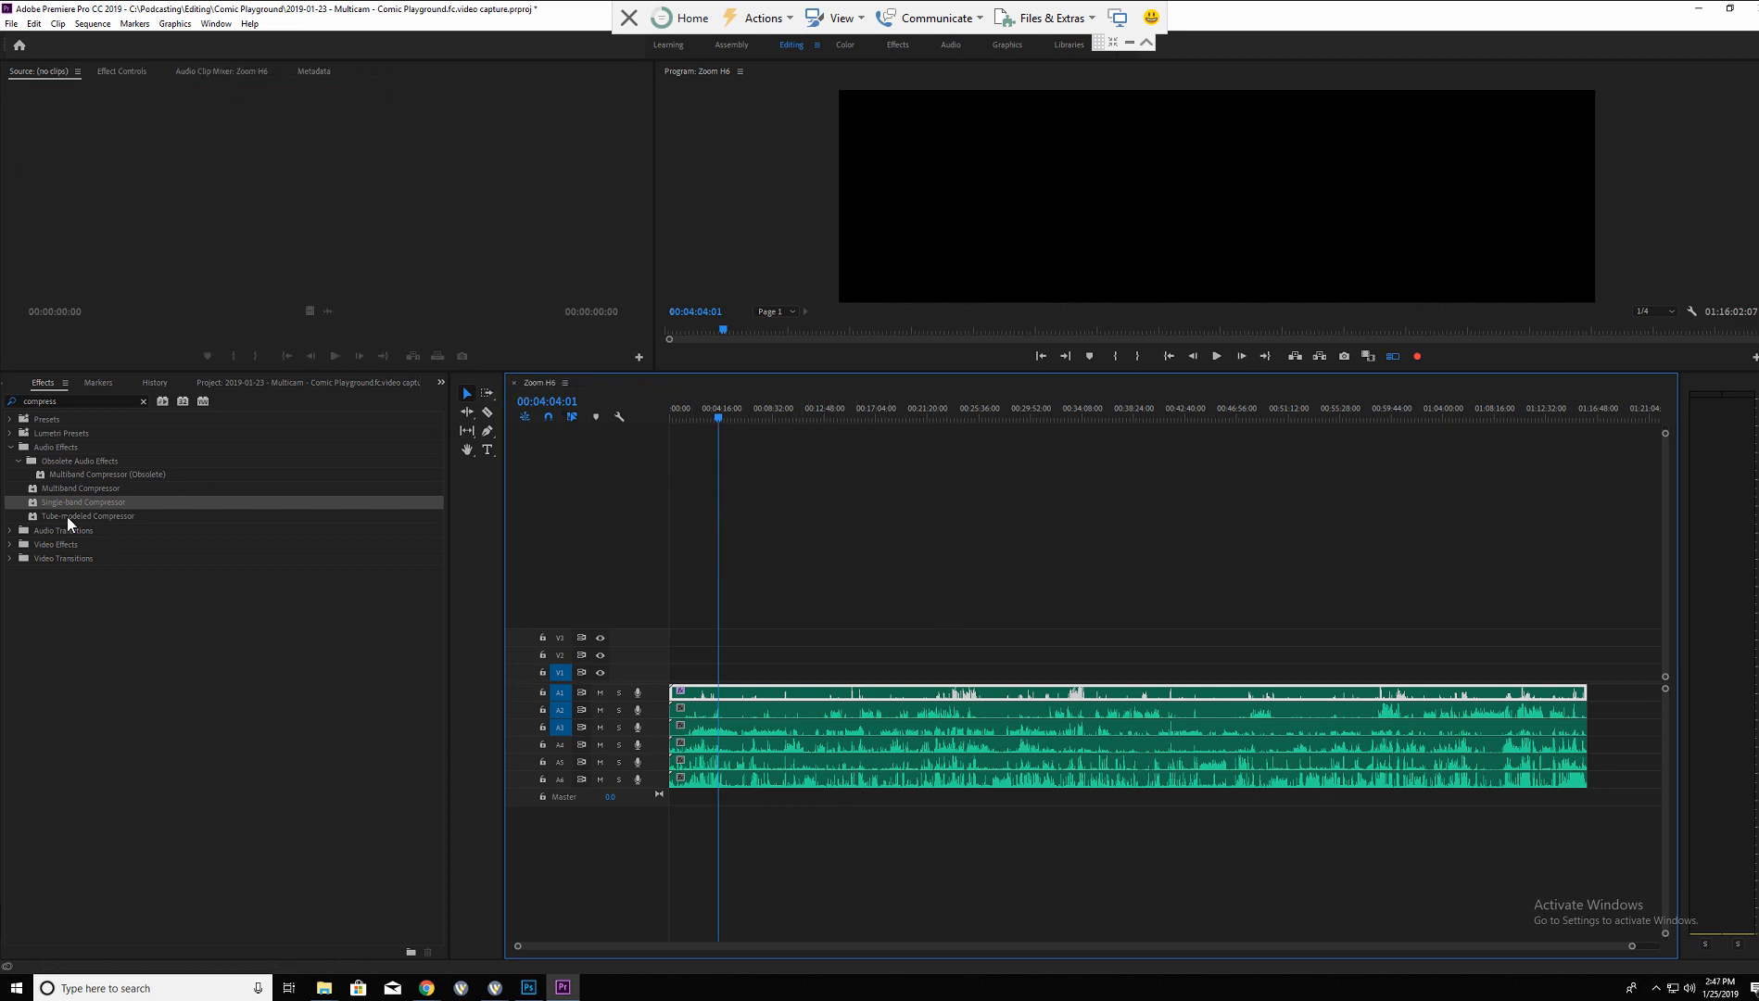
click(211, 381)
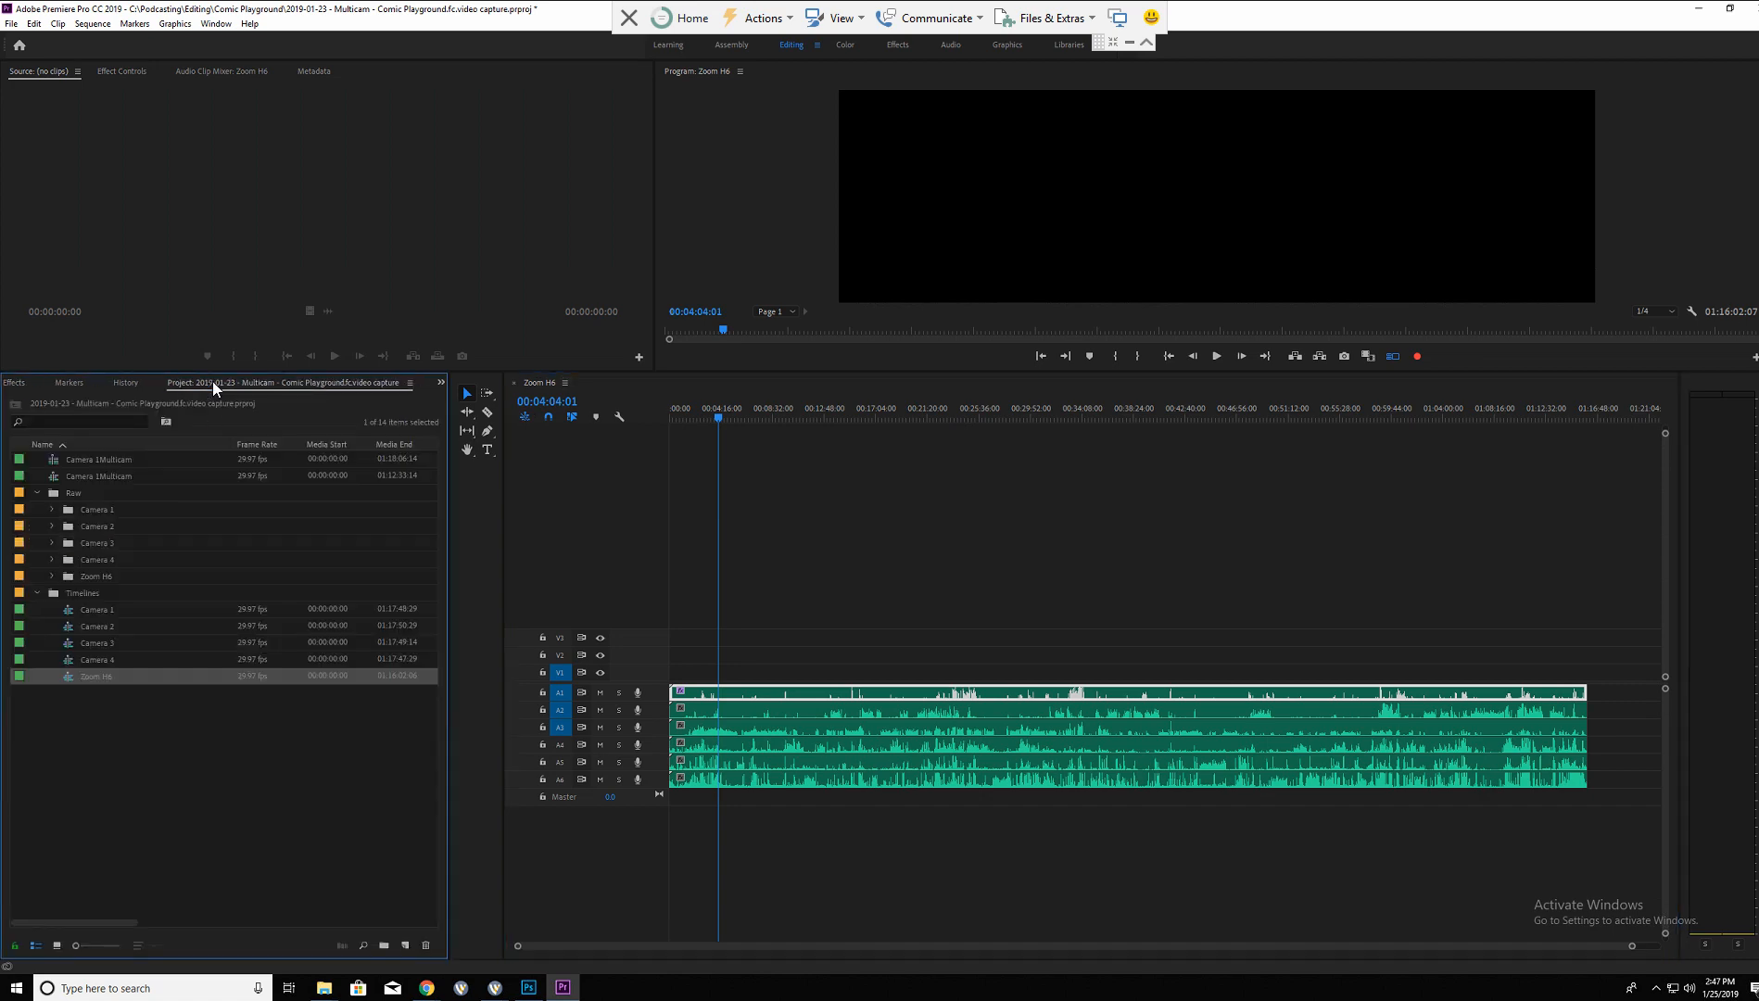
double_click(52, 474)
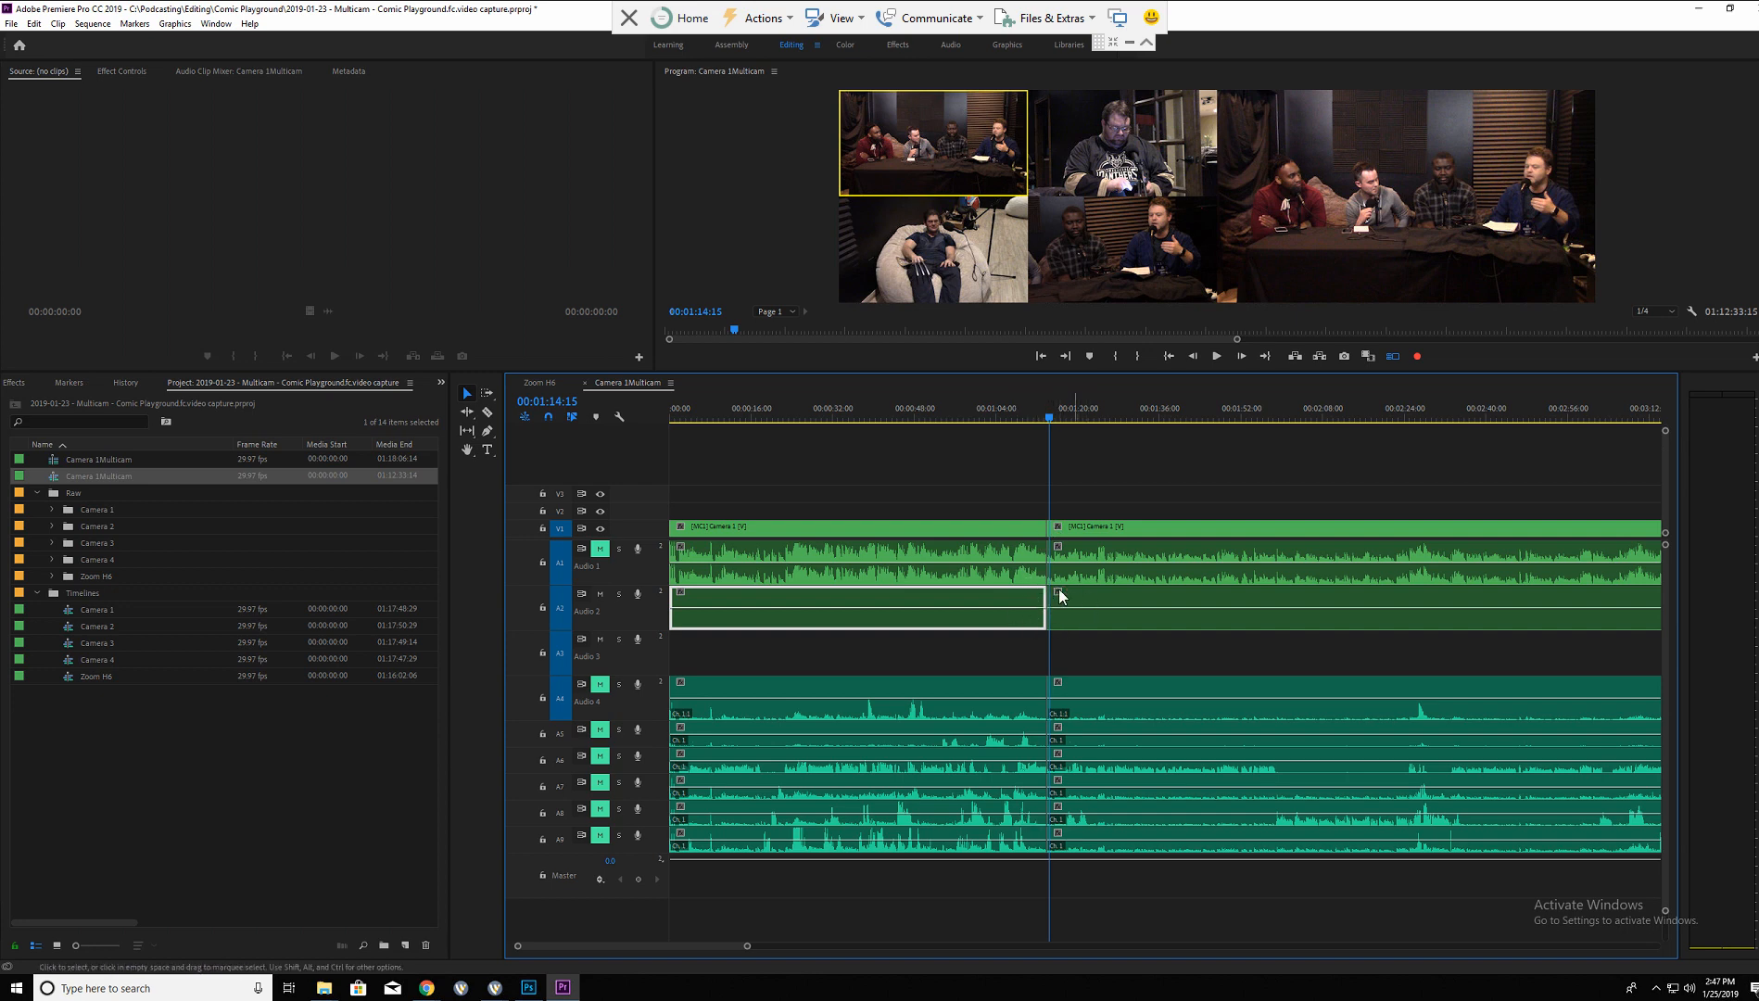
View the Zoom H6 sequence again, and examine the nested Audio 2 clips and the first Camera 1 clip in Camera 1Multicam.
click(550, 387)
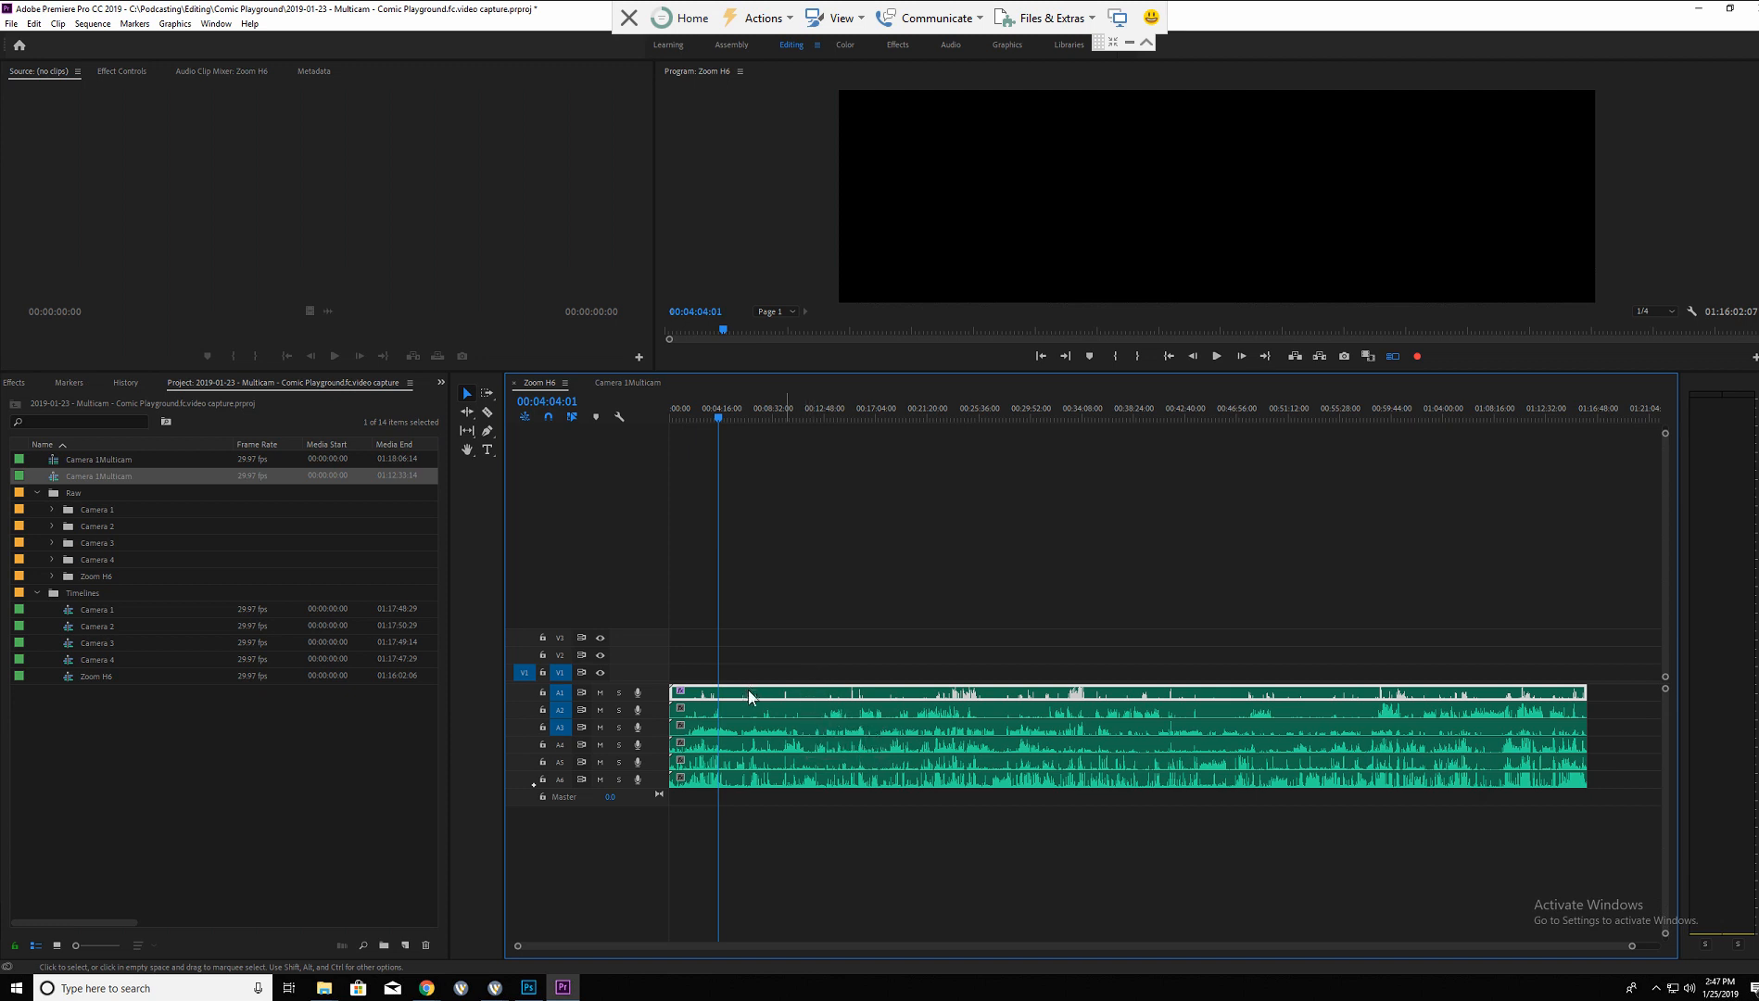
click(615, 385)
click(1118, 597)
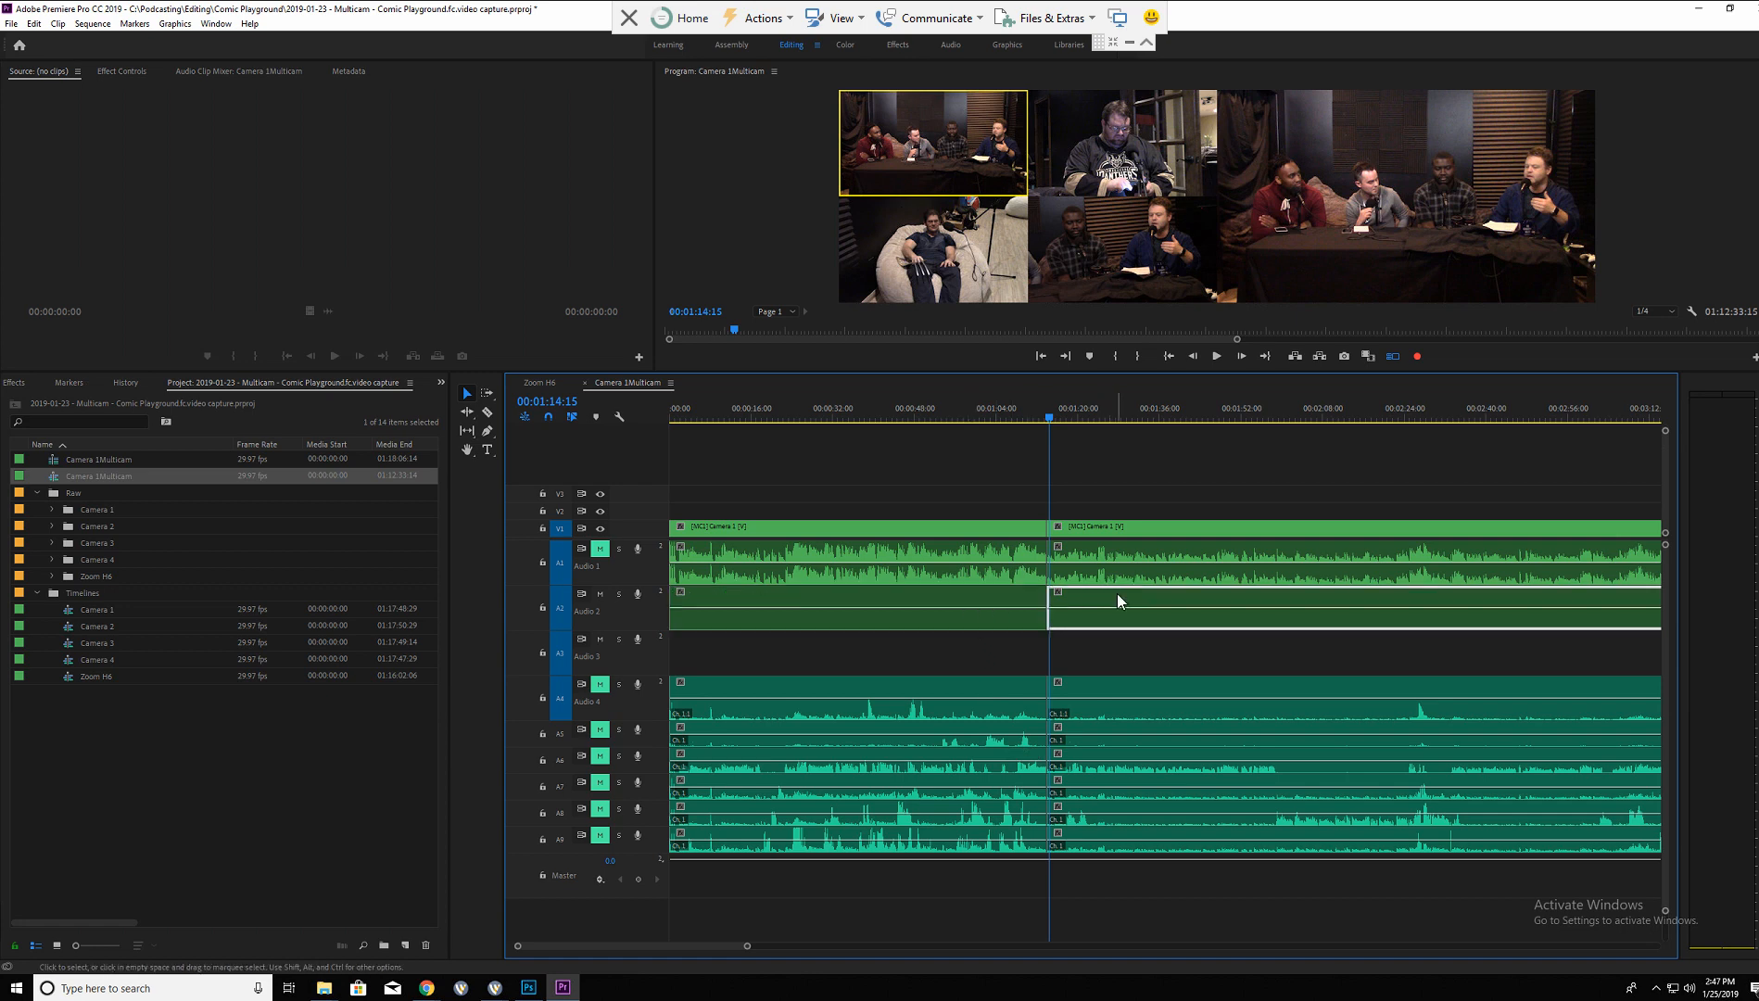
click(1018, 599)
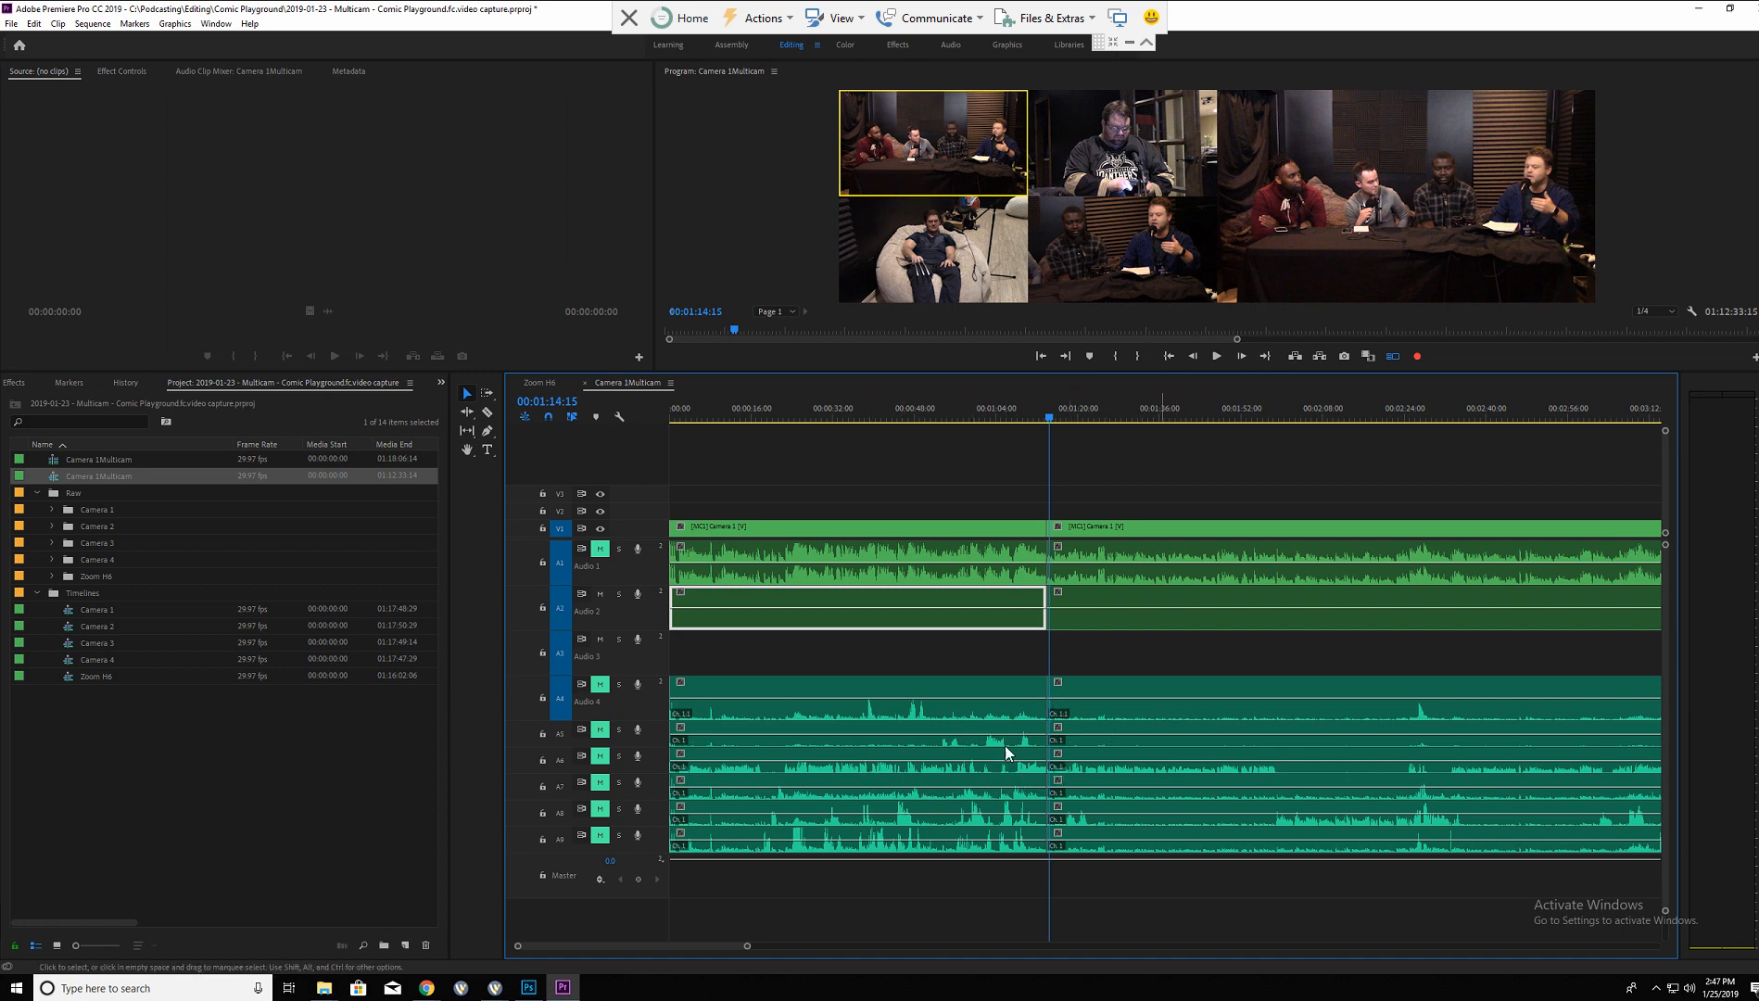
click(842, 659)
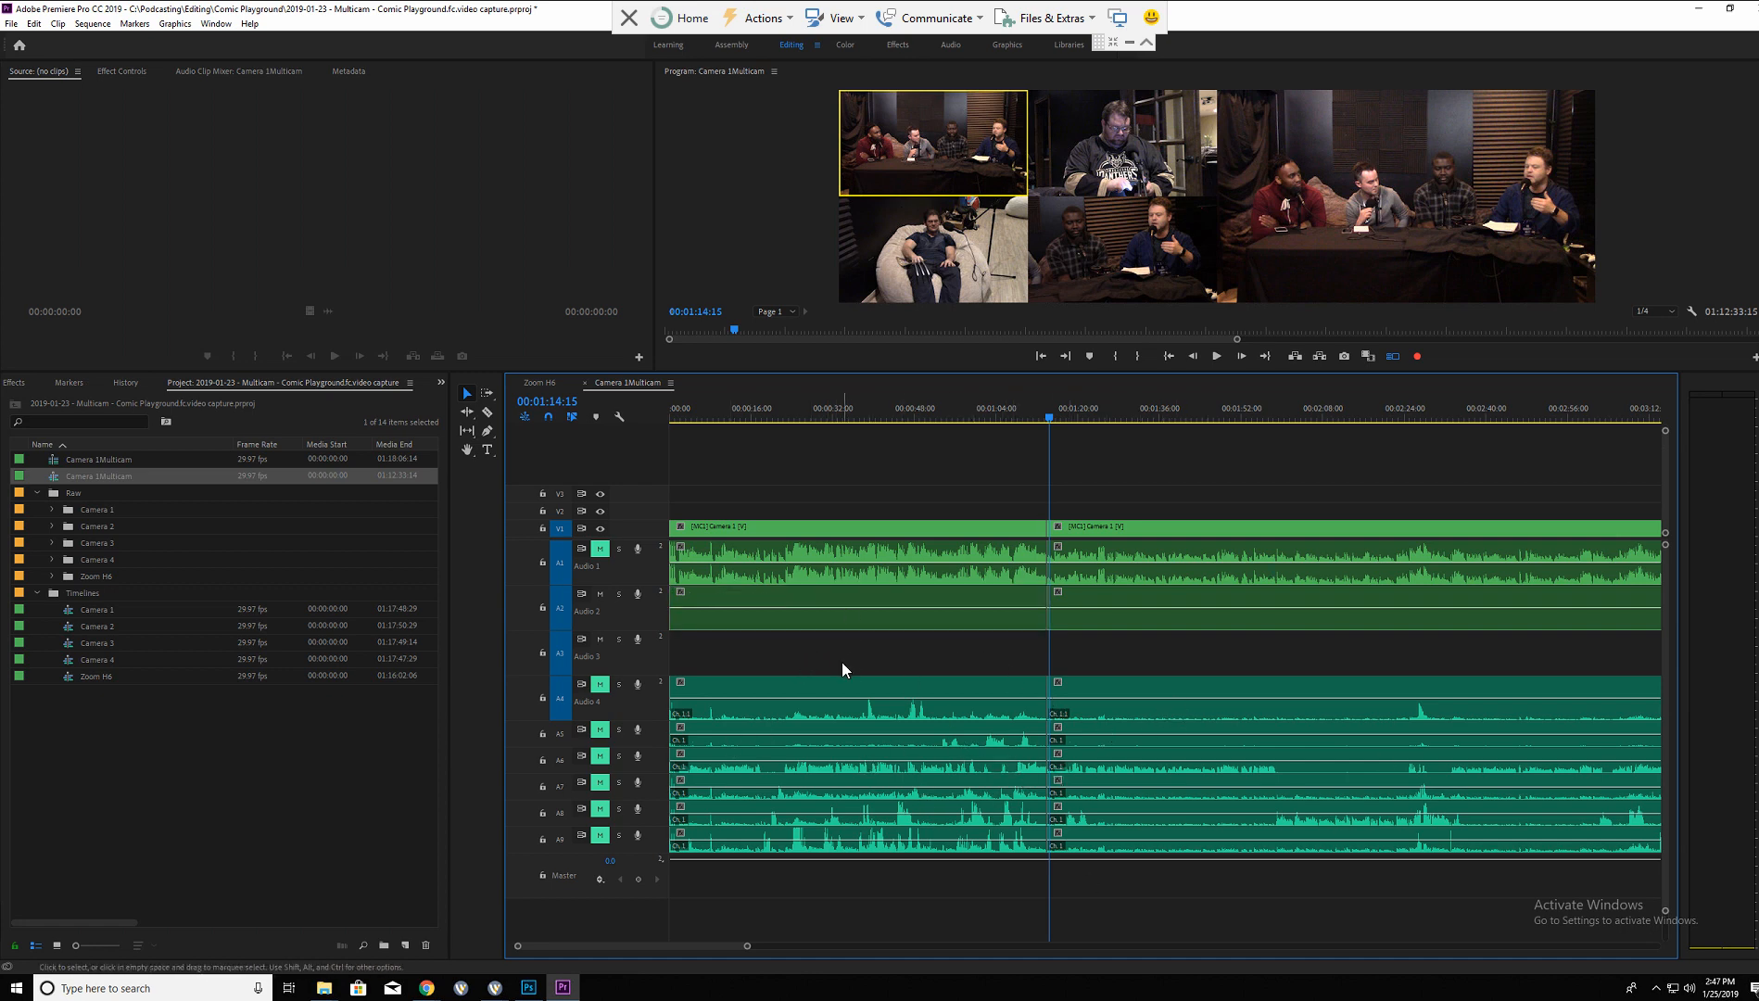
click(877, 572)
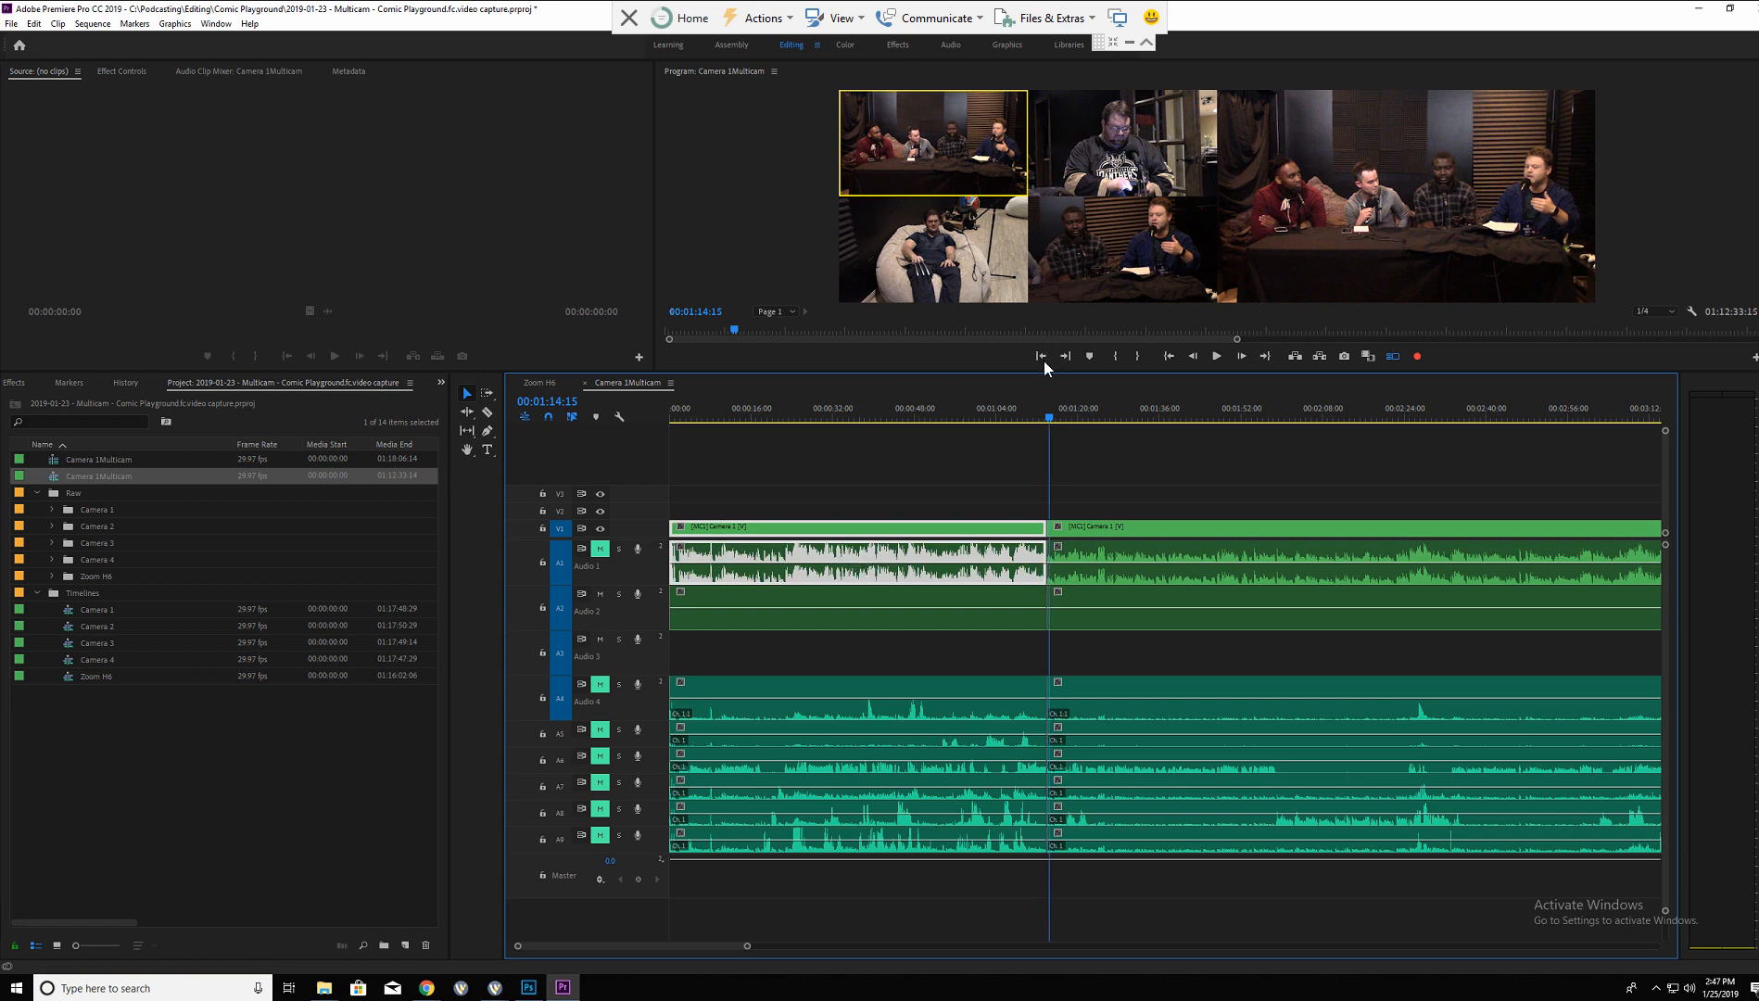
Play the multicam sequence from 00:01:14:15, cut live to Camera 4 at about 00:01:19, and stop at 00:01:22:22.
click(1215, 354)
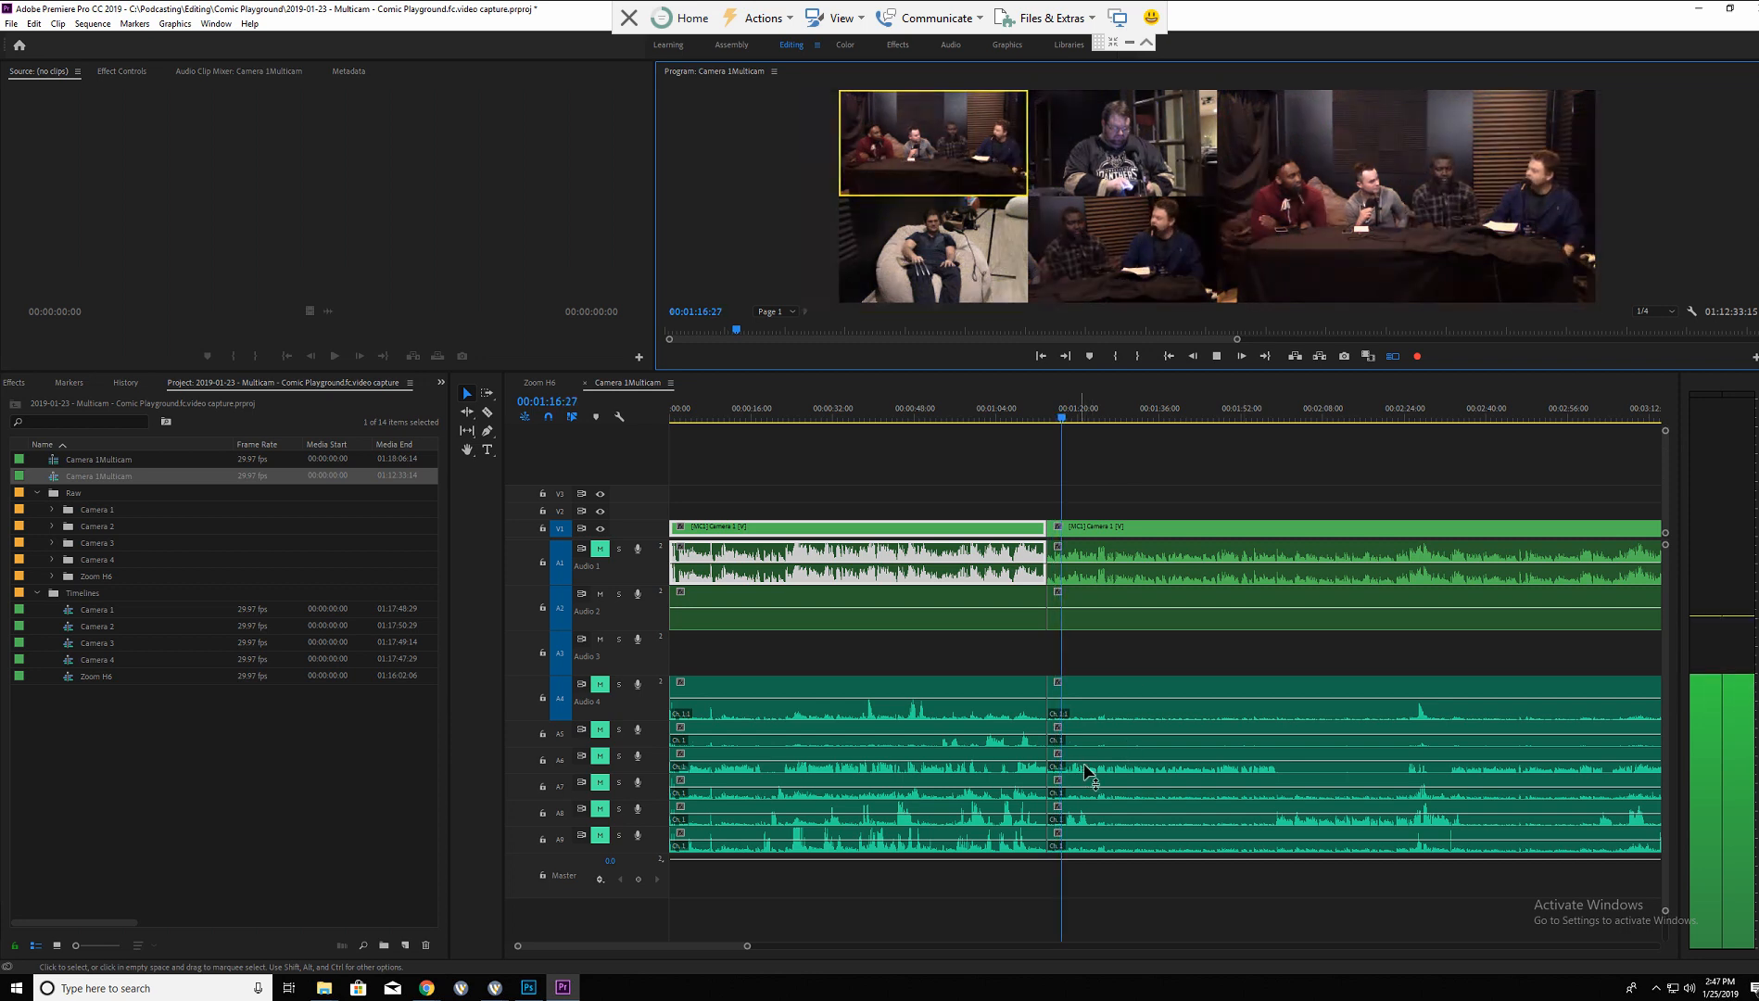
click(1117, 248)
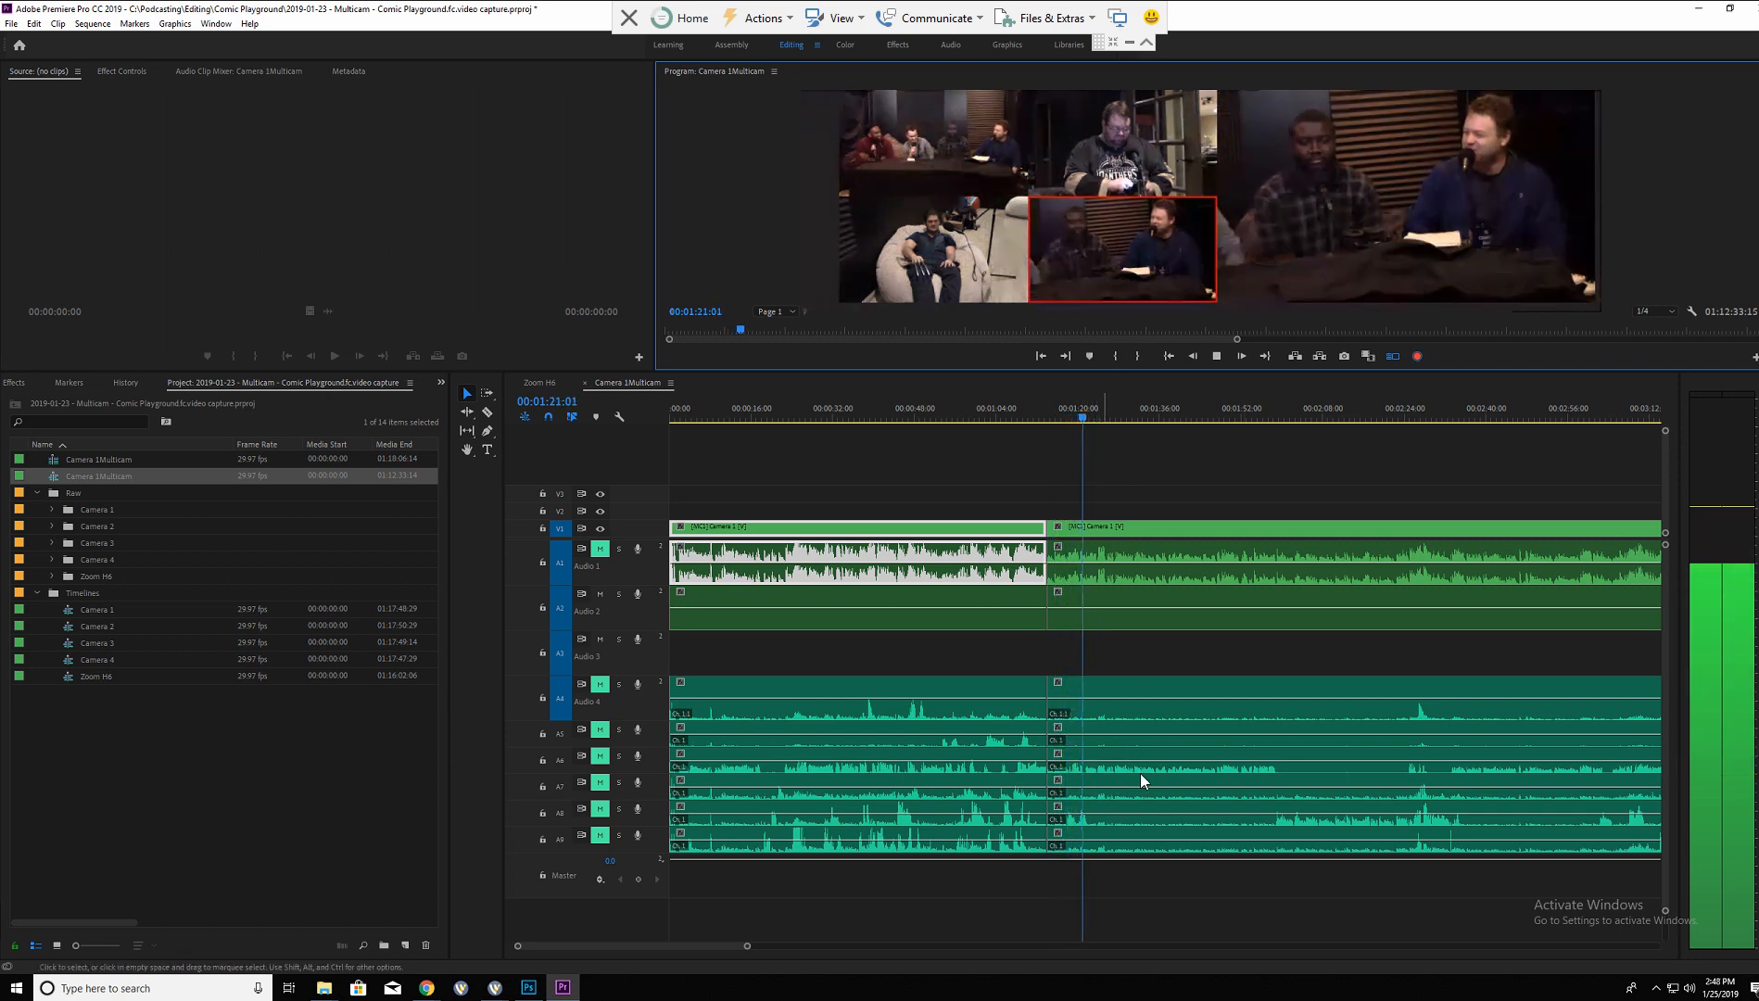
click(1215, 355)
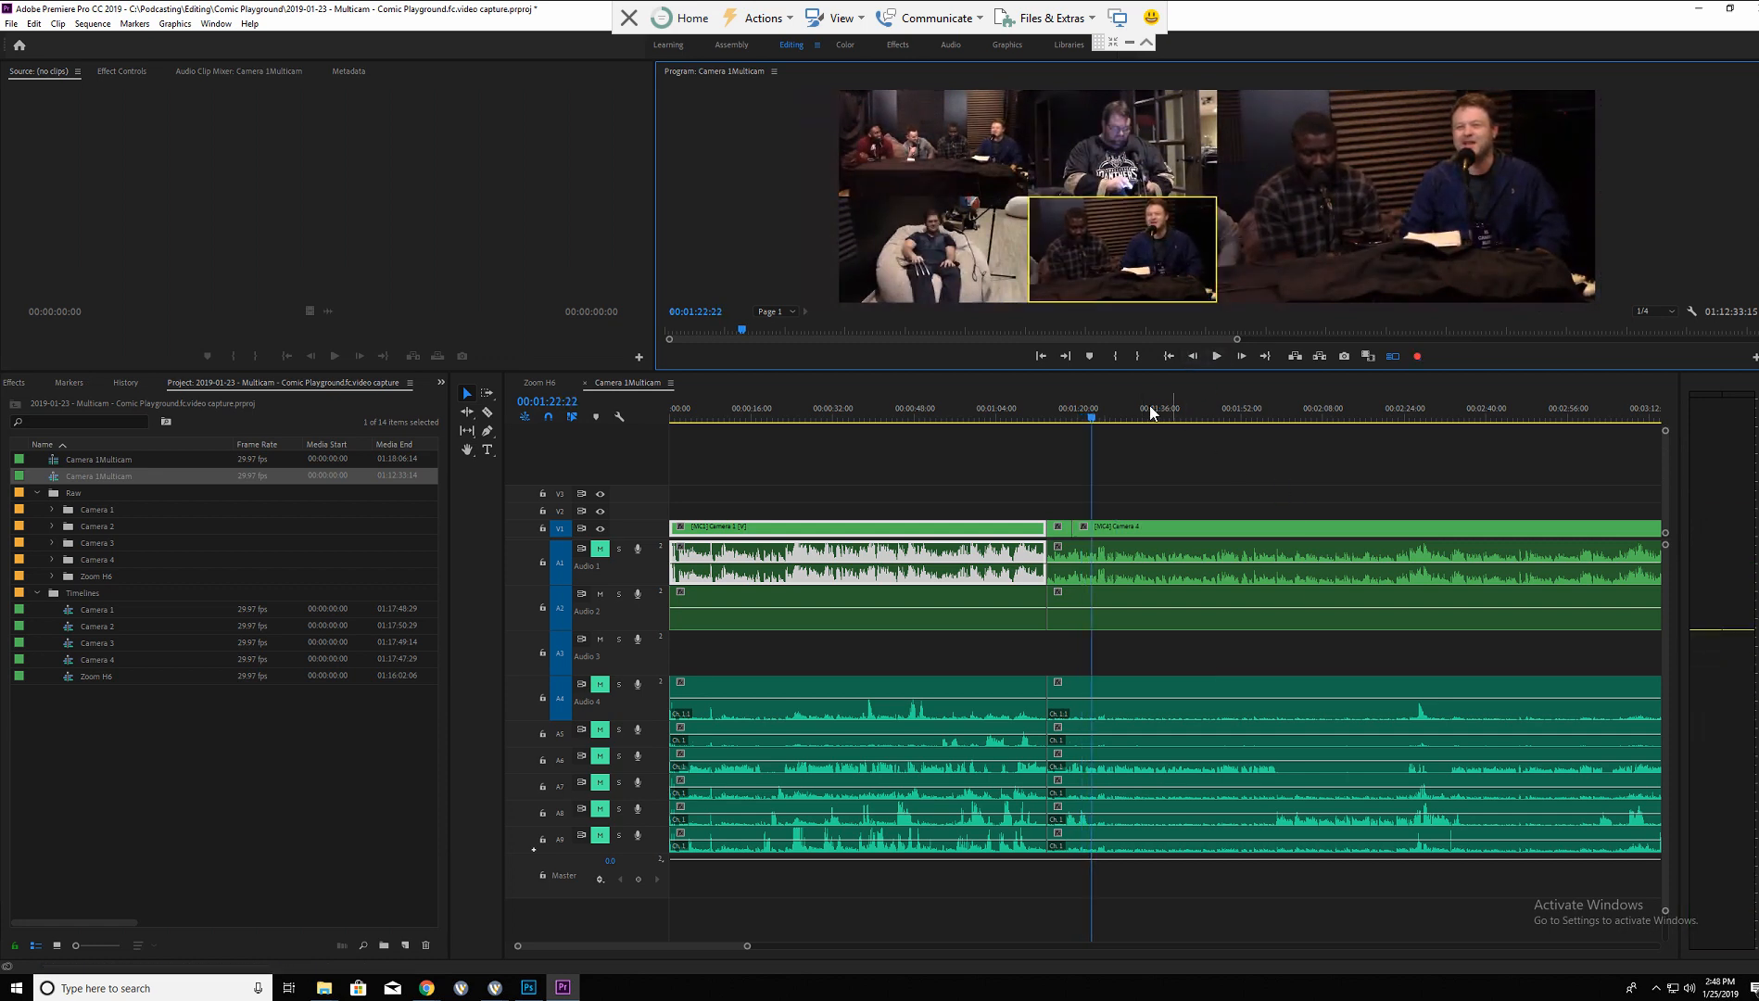
Play from 00:01:57:20, cutting live to Camera 1, to Camera 3 at about 00:02:27 and back to Camera 1, and stop at 00:02:33:00.
click(1145, 419)
drag(1204, 425, 1270, 420)
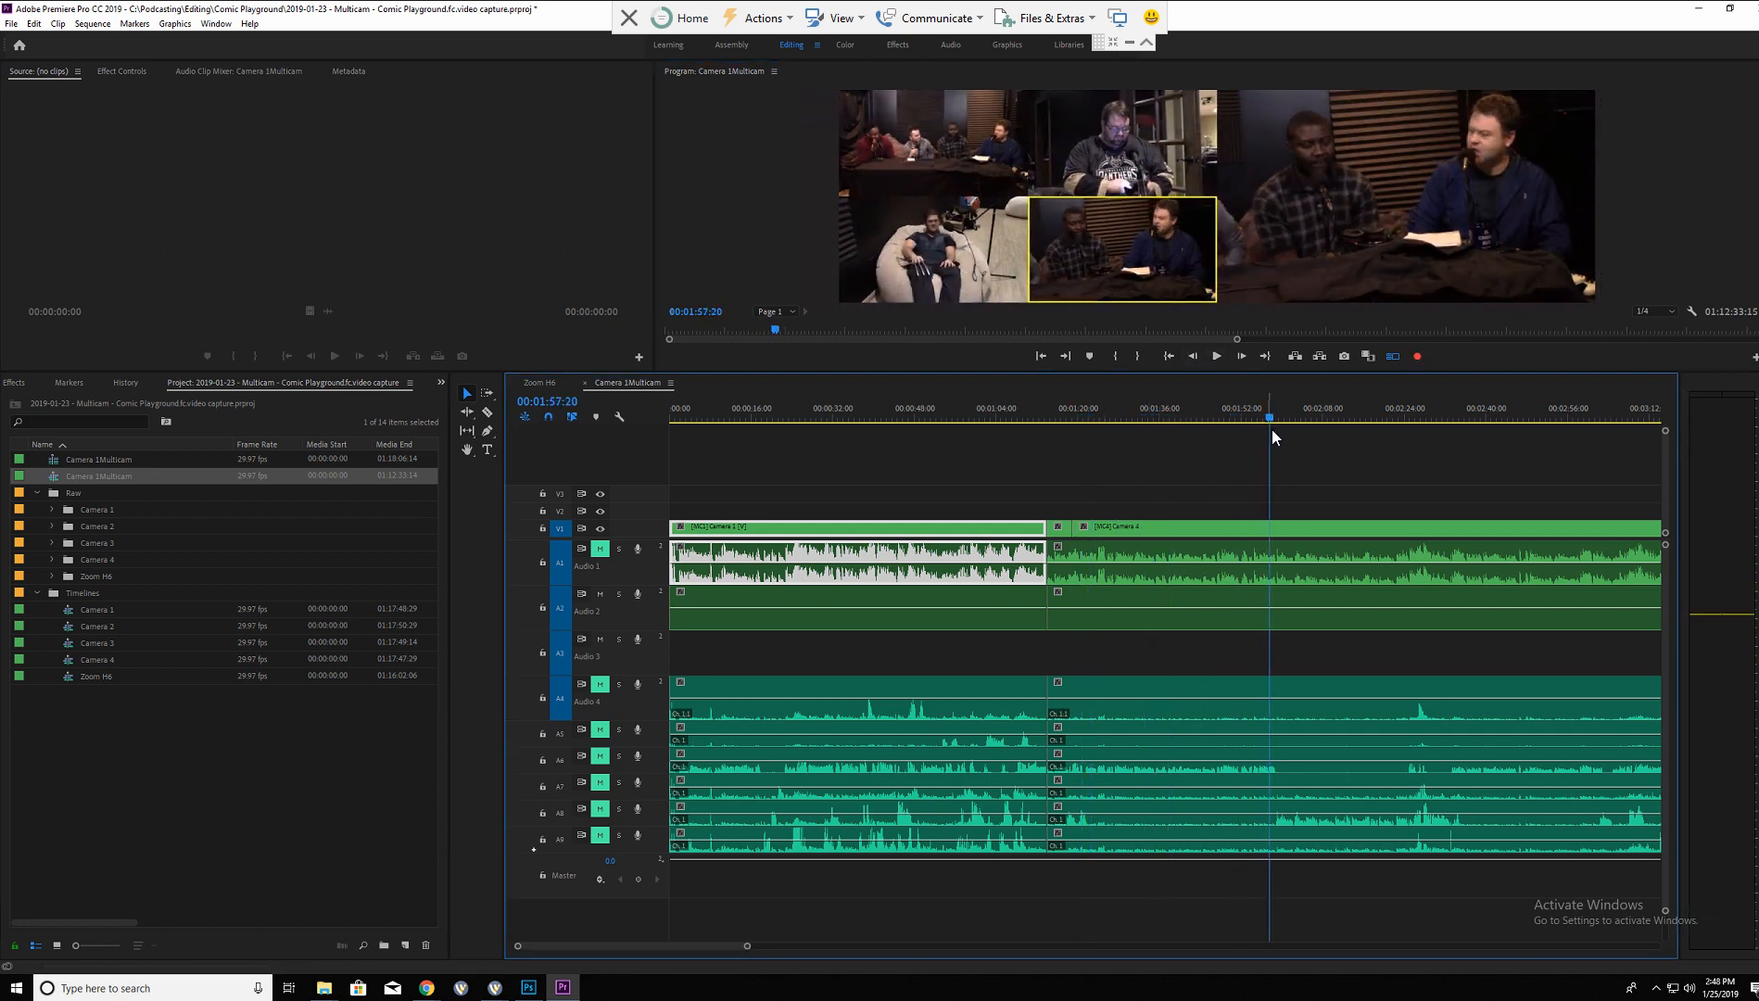
click(1216, 356)
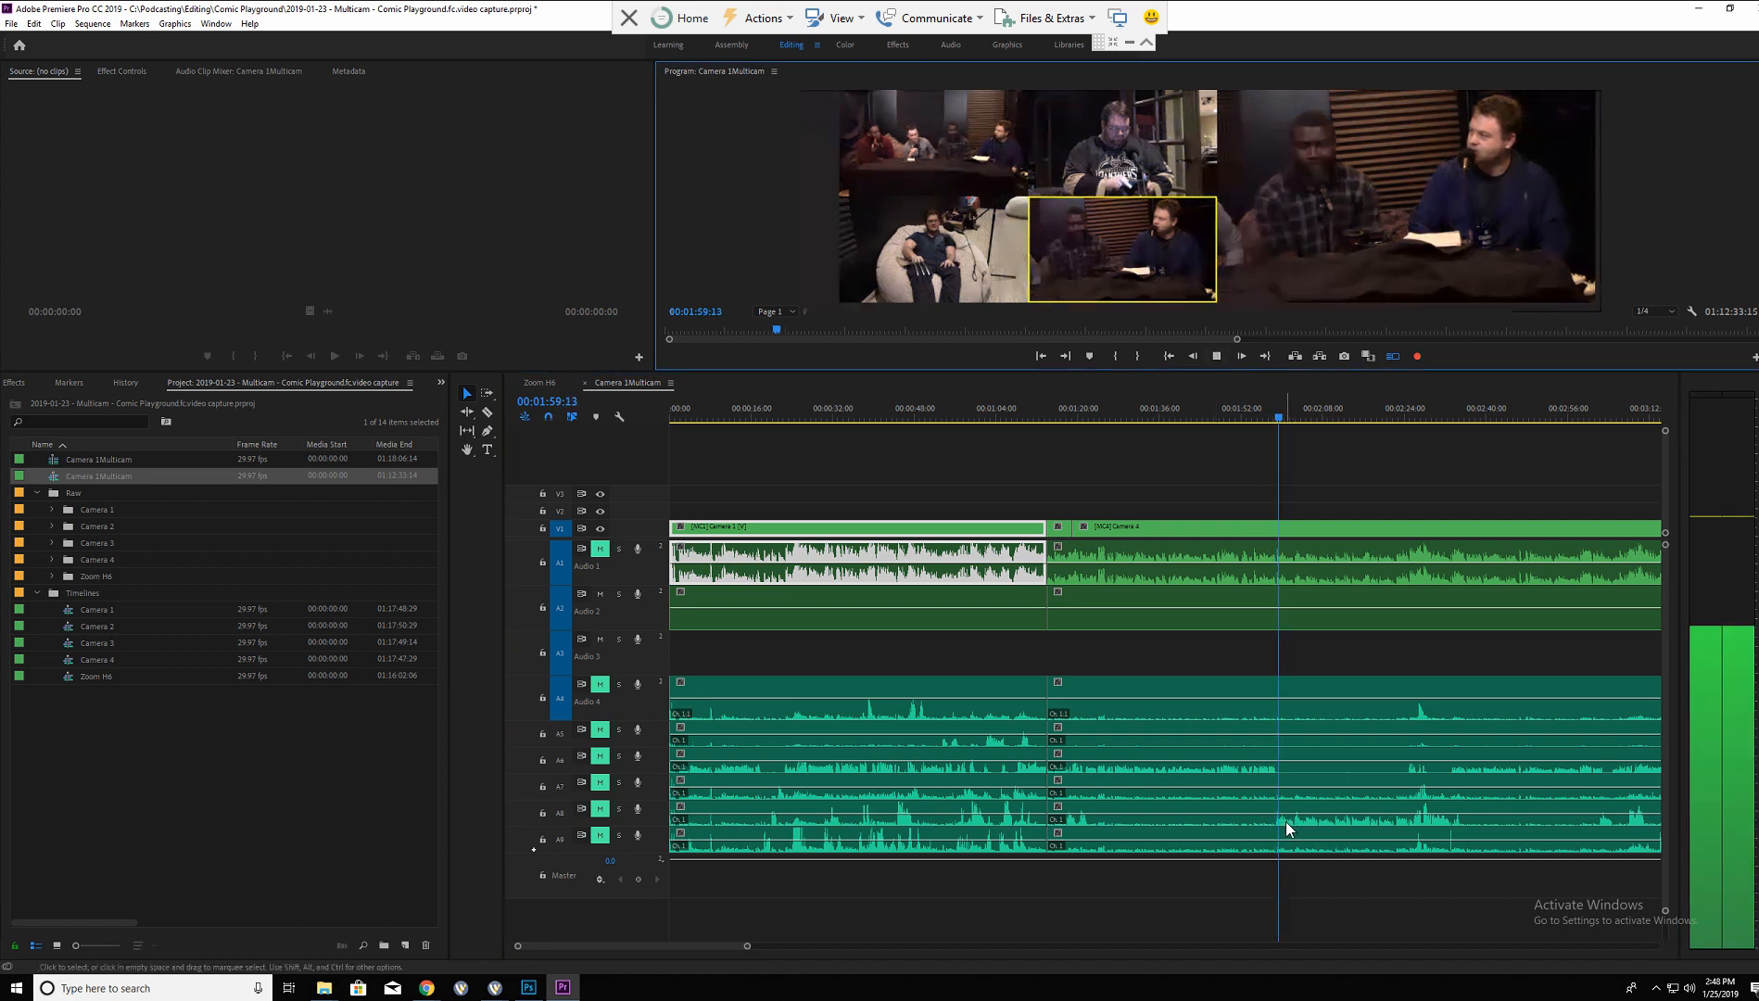
click(907, 162)
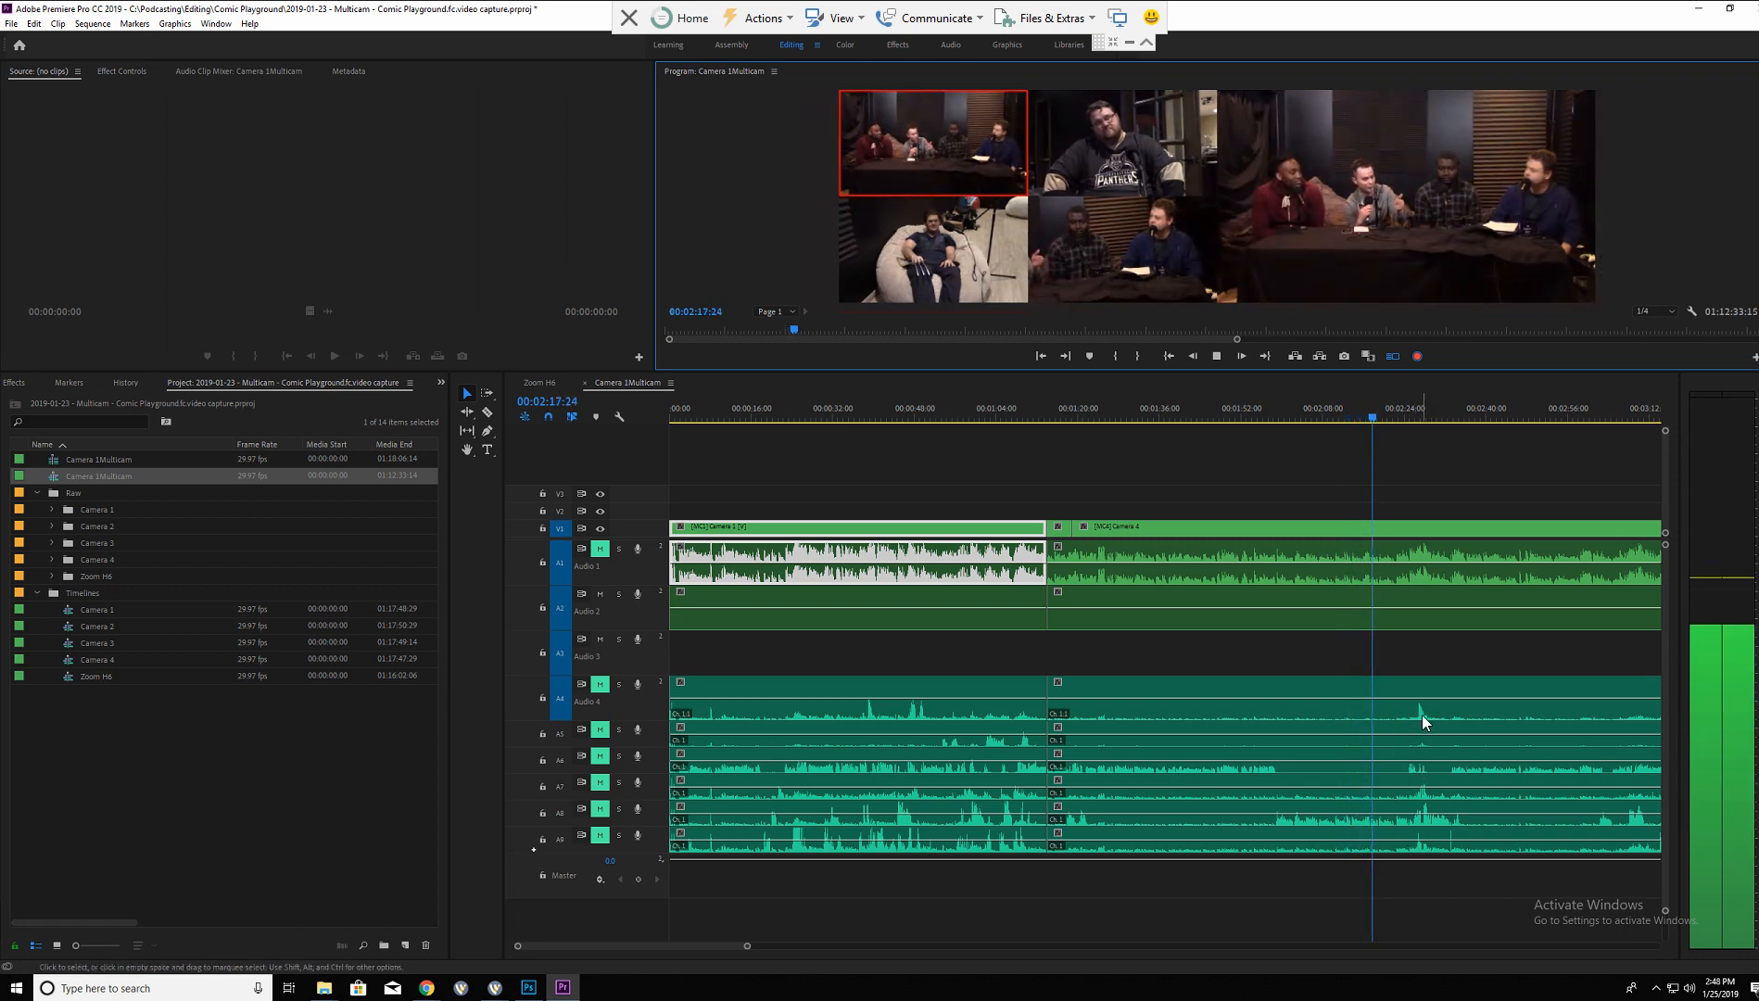
click(968, 243)
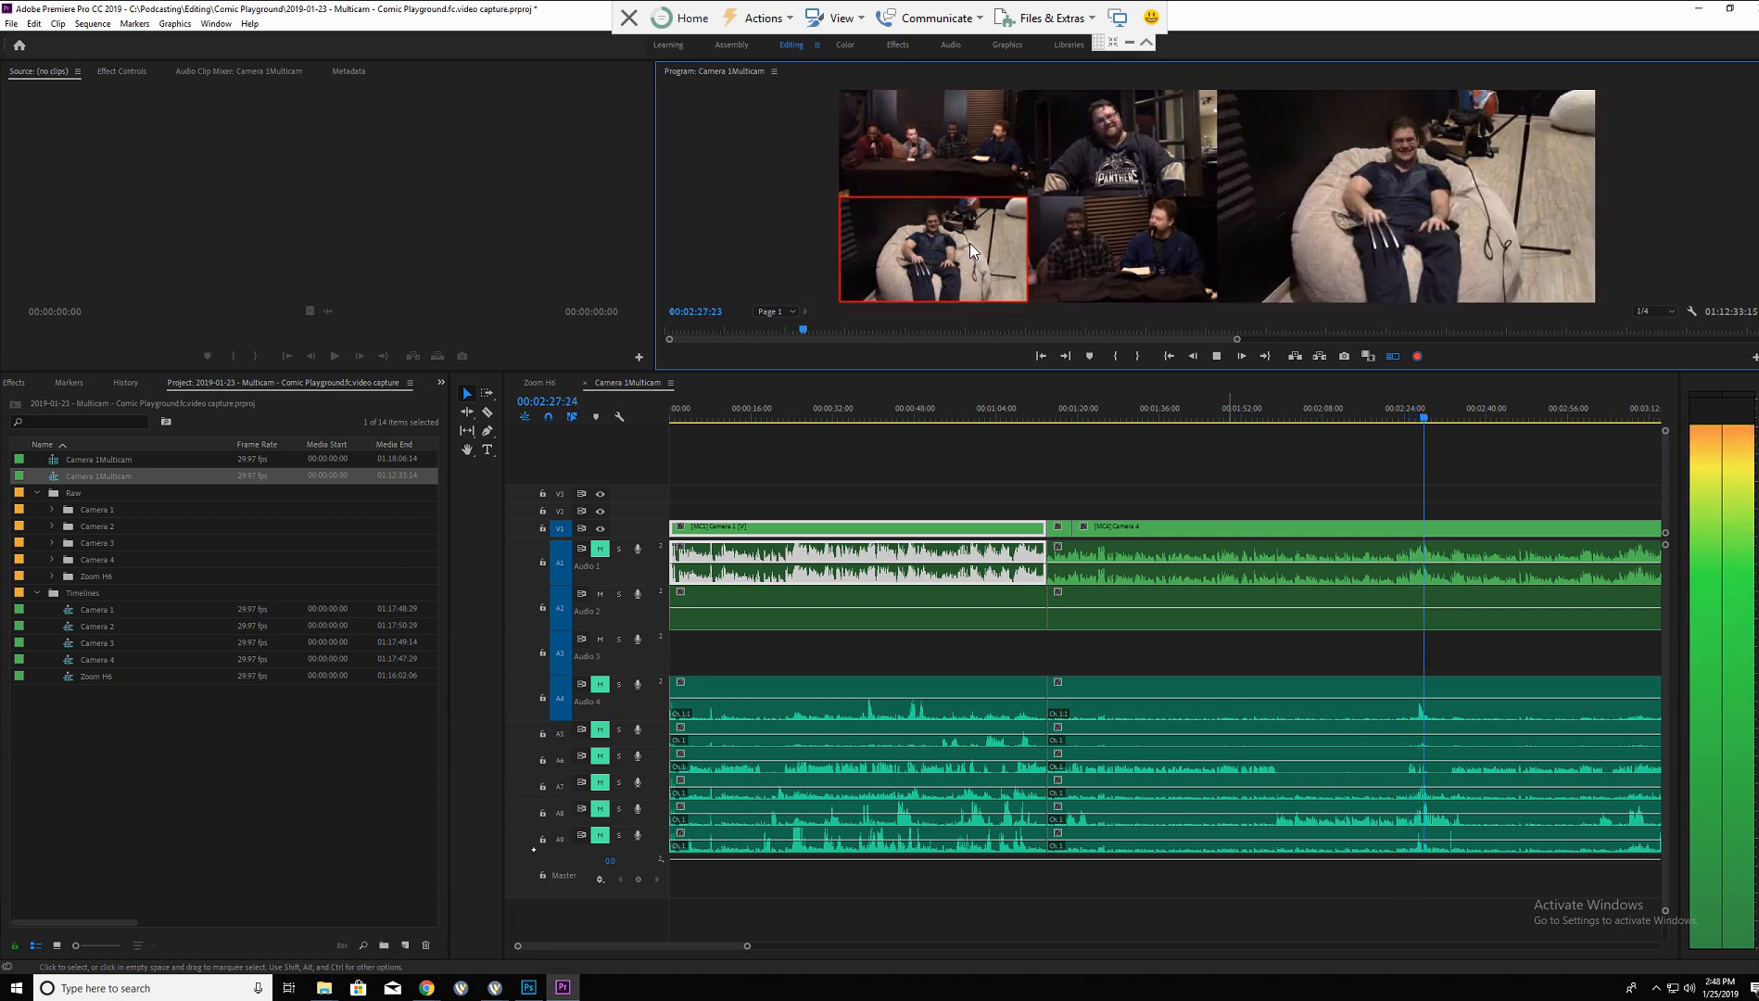
click(940, 158)
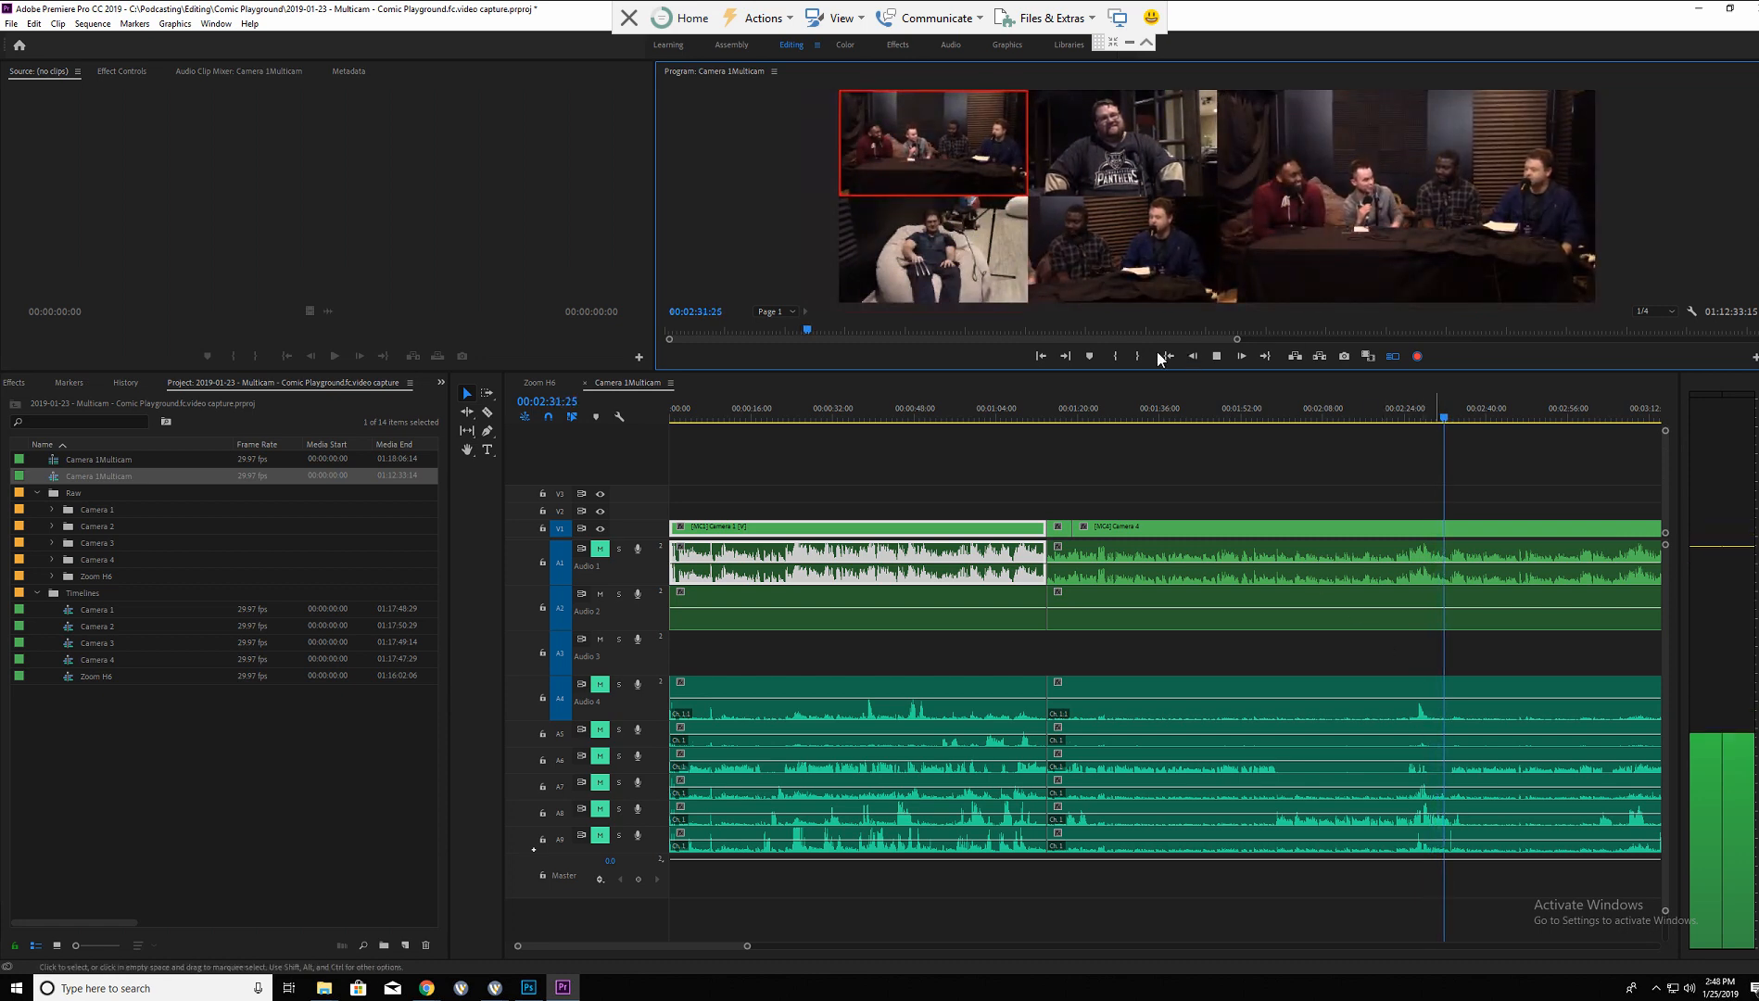
click(1214, 358)
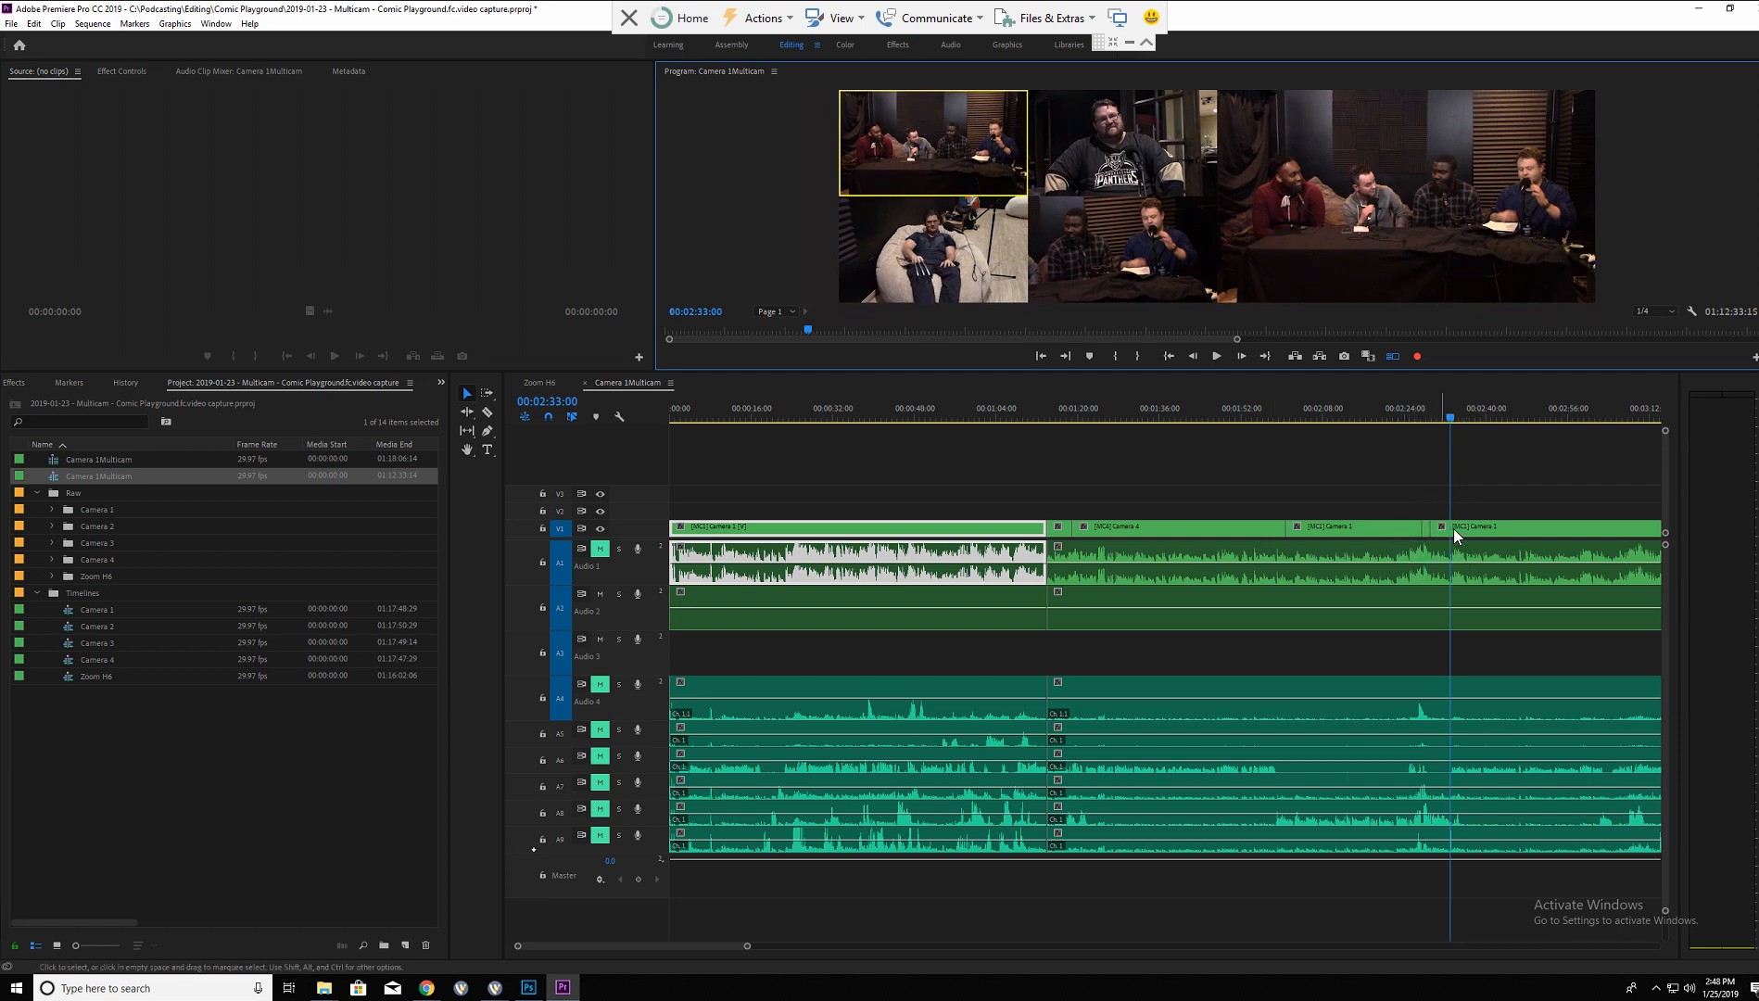
Review the camera segments on V1 and the Audio 1 and Audio 2 clips by selecting them one at a time.
click(1370, 538)
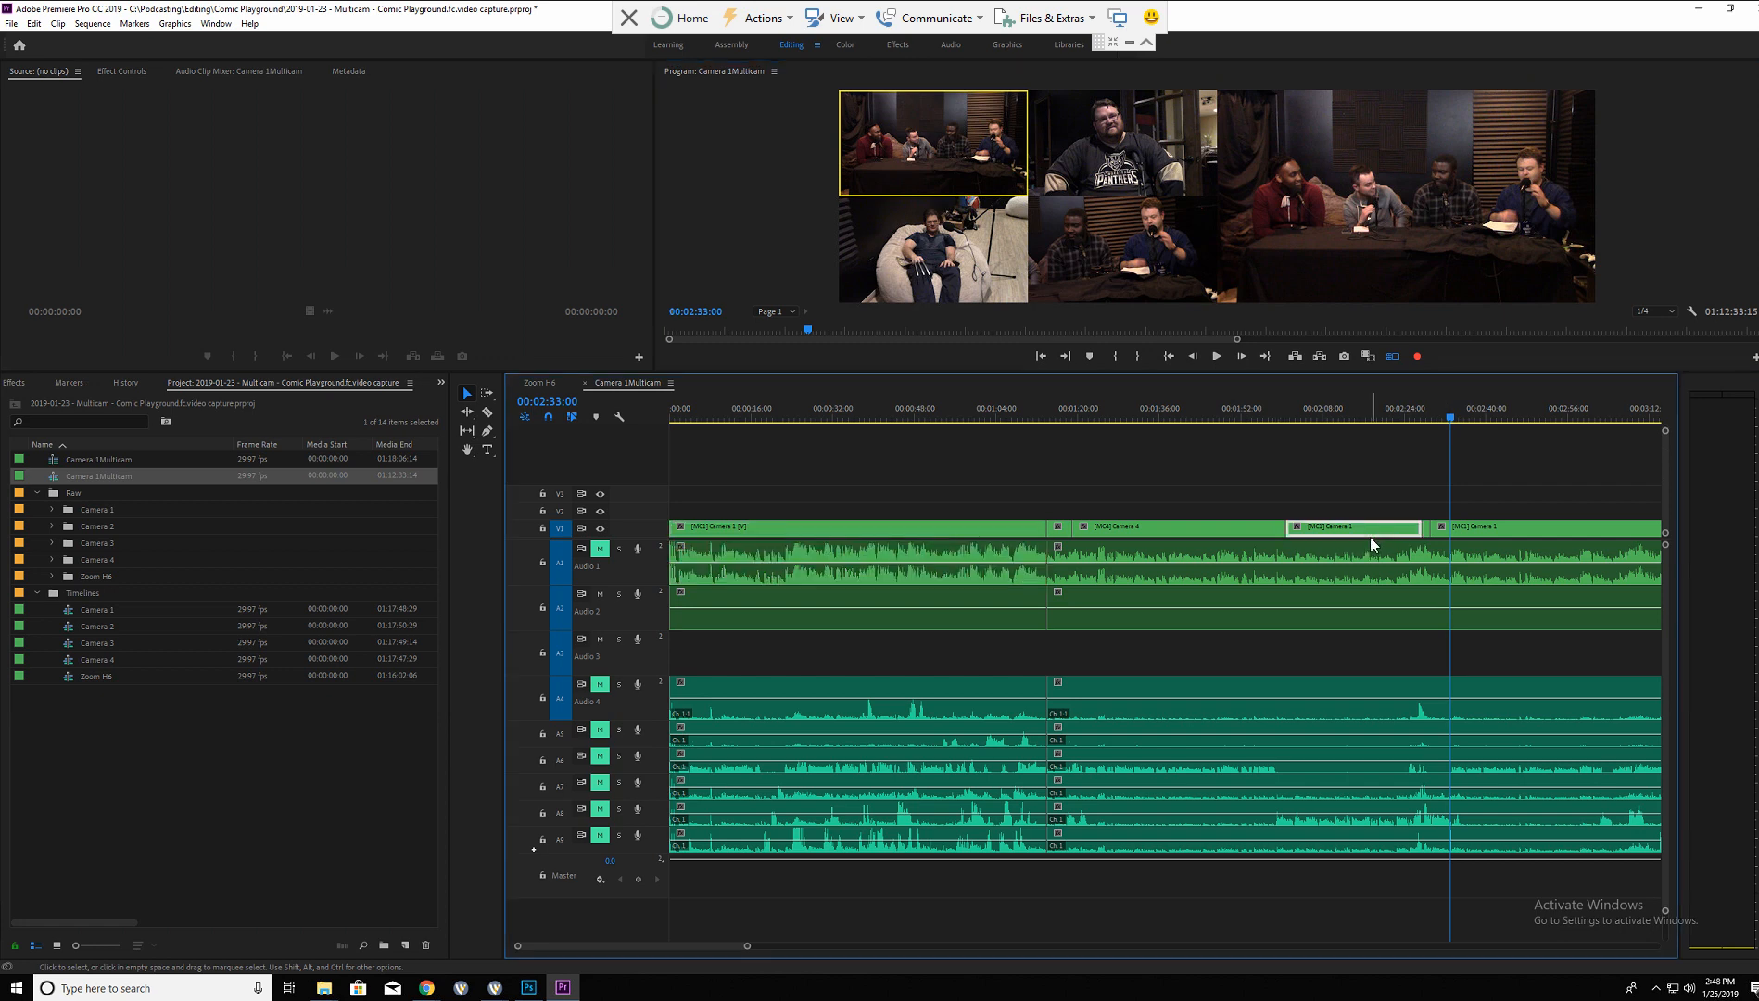
click(777, 533)
click(1187, 528)
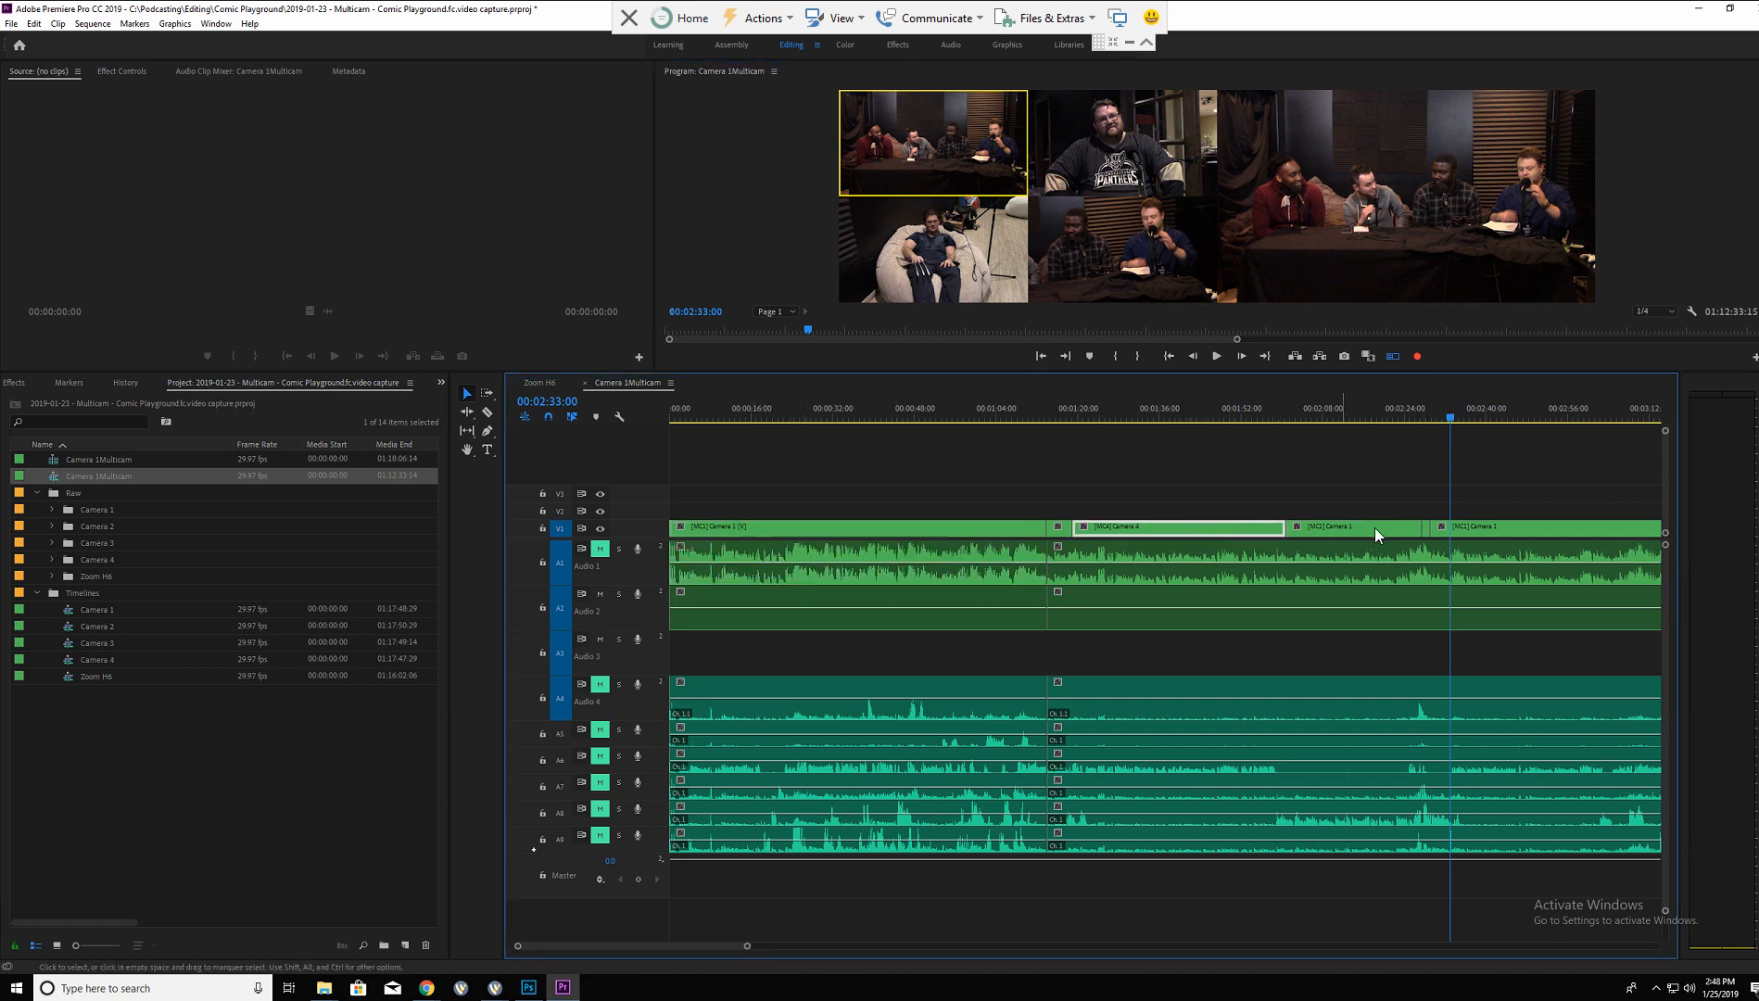
click(1187, 579)
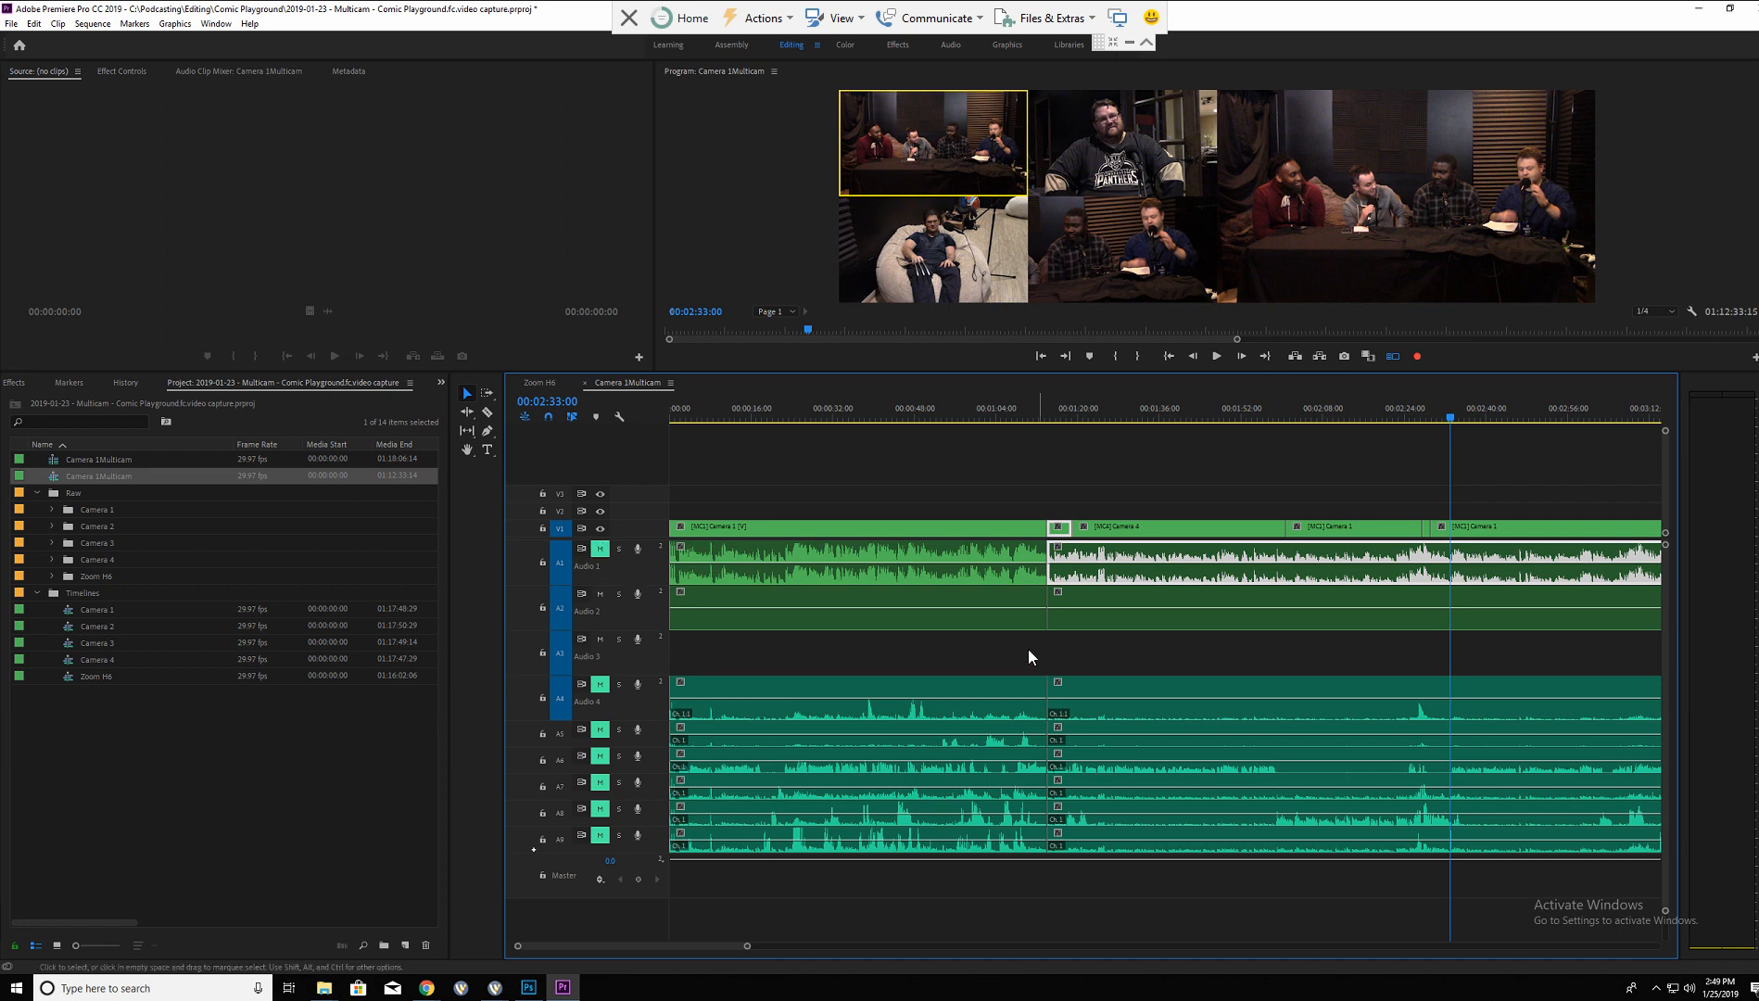
click(1020, 627)
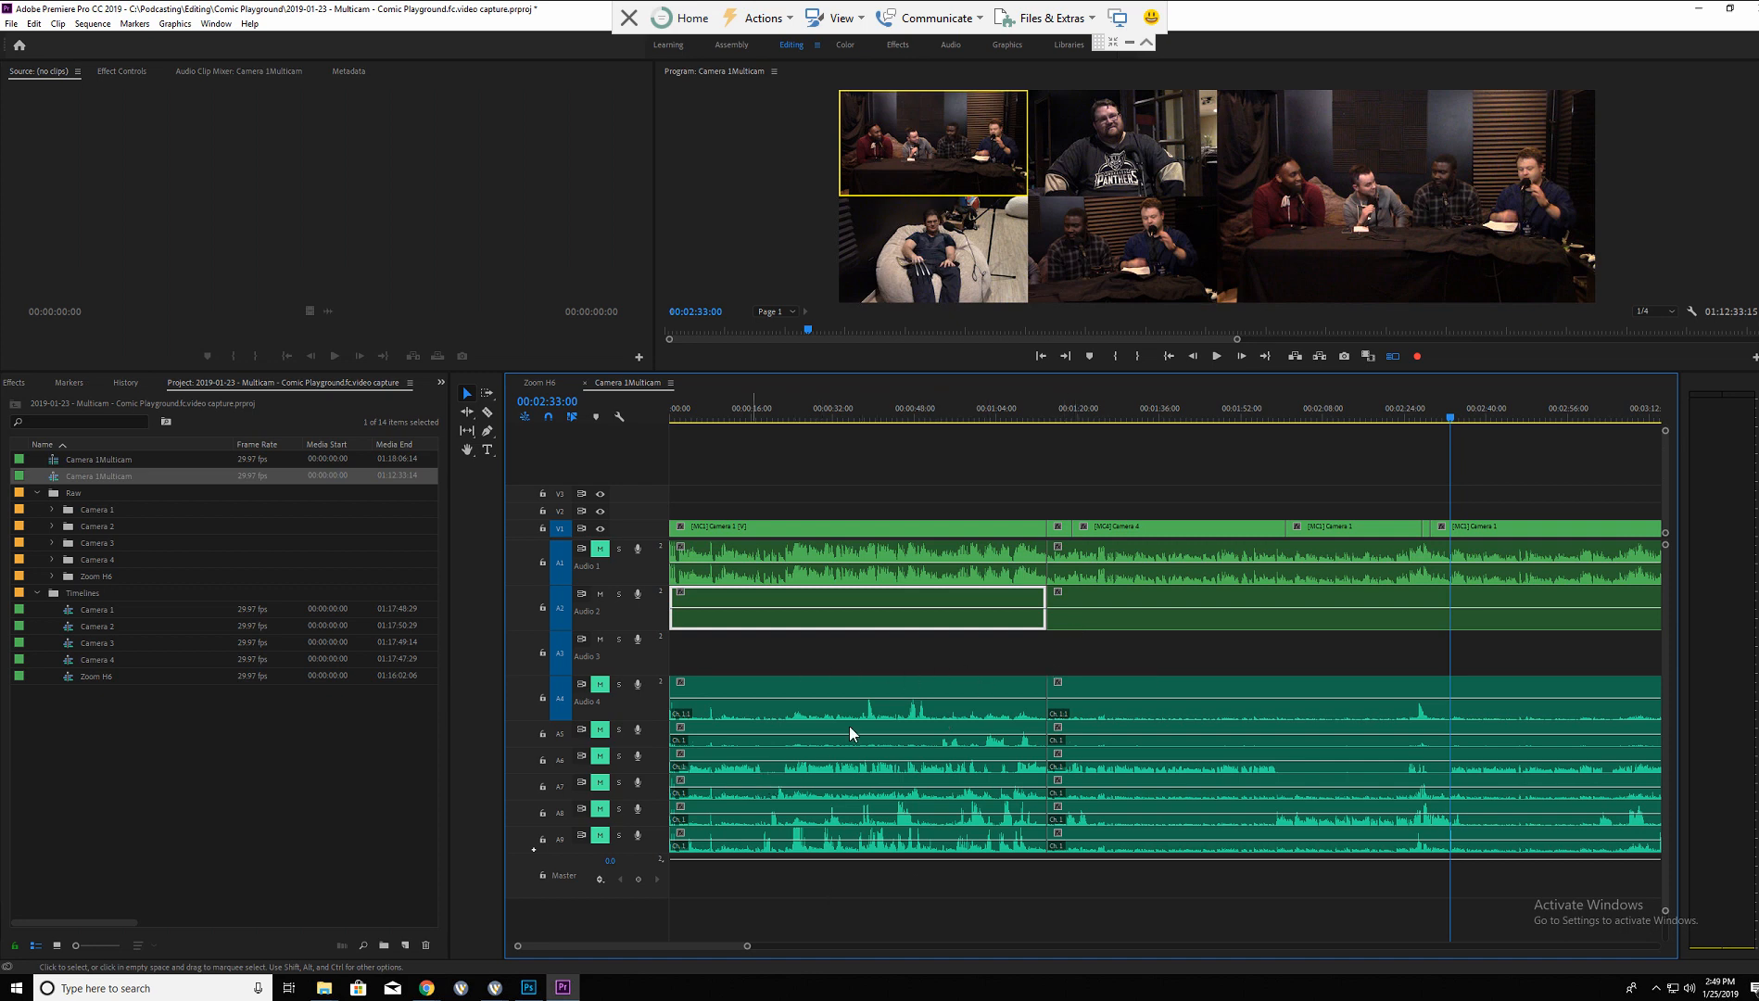
drag(848, 699, 820, 798)
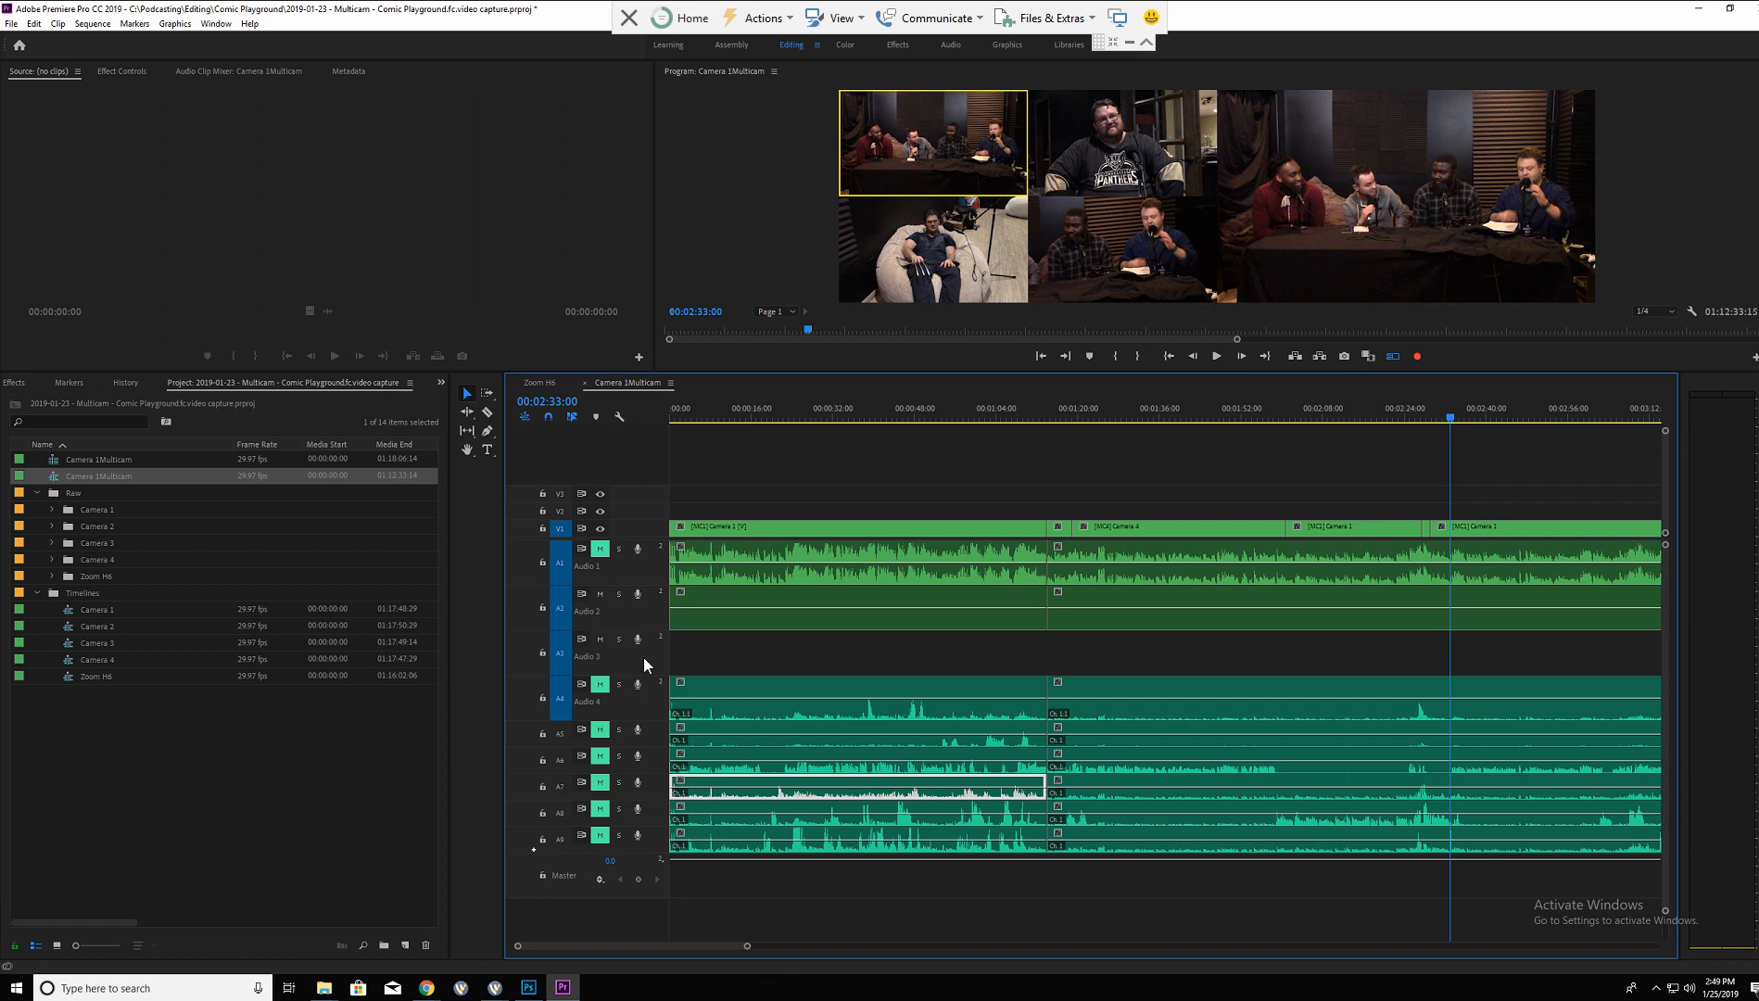
Switch to the Chrome window, view the Dedicated Managers, Inc. home page, and highlight the domain name dedicatedmanagers in its address.
mouse_move(436, 988)
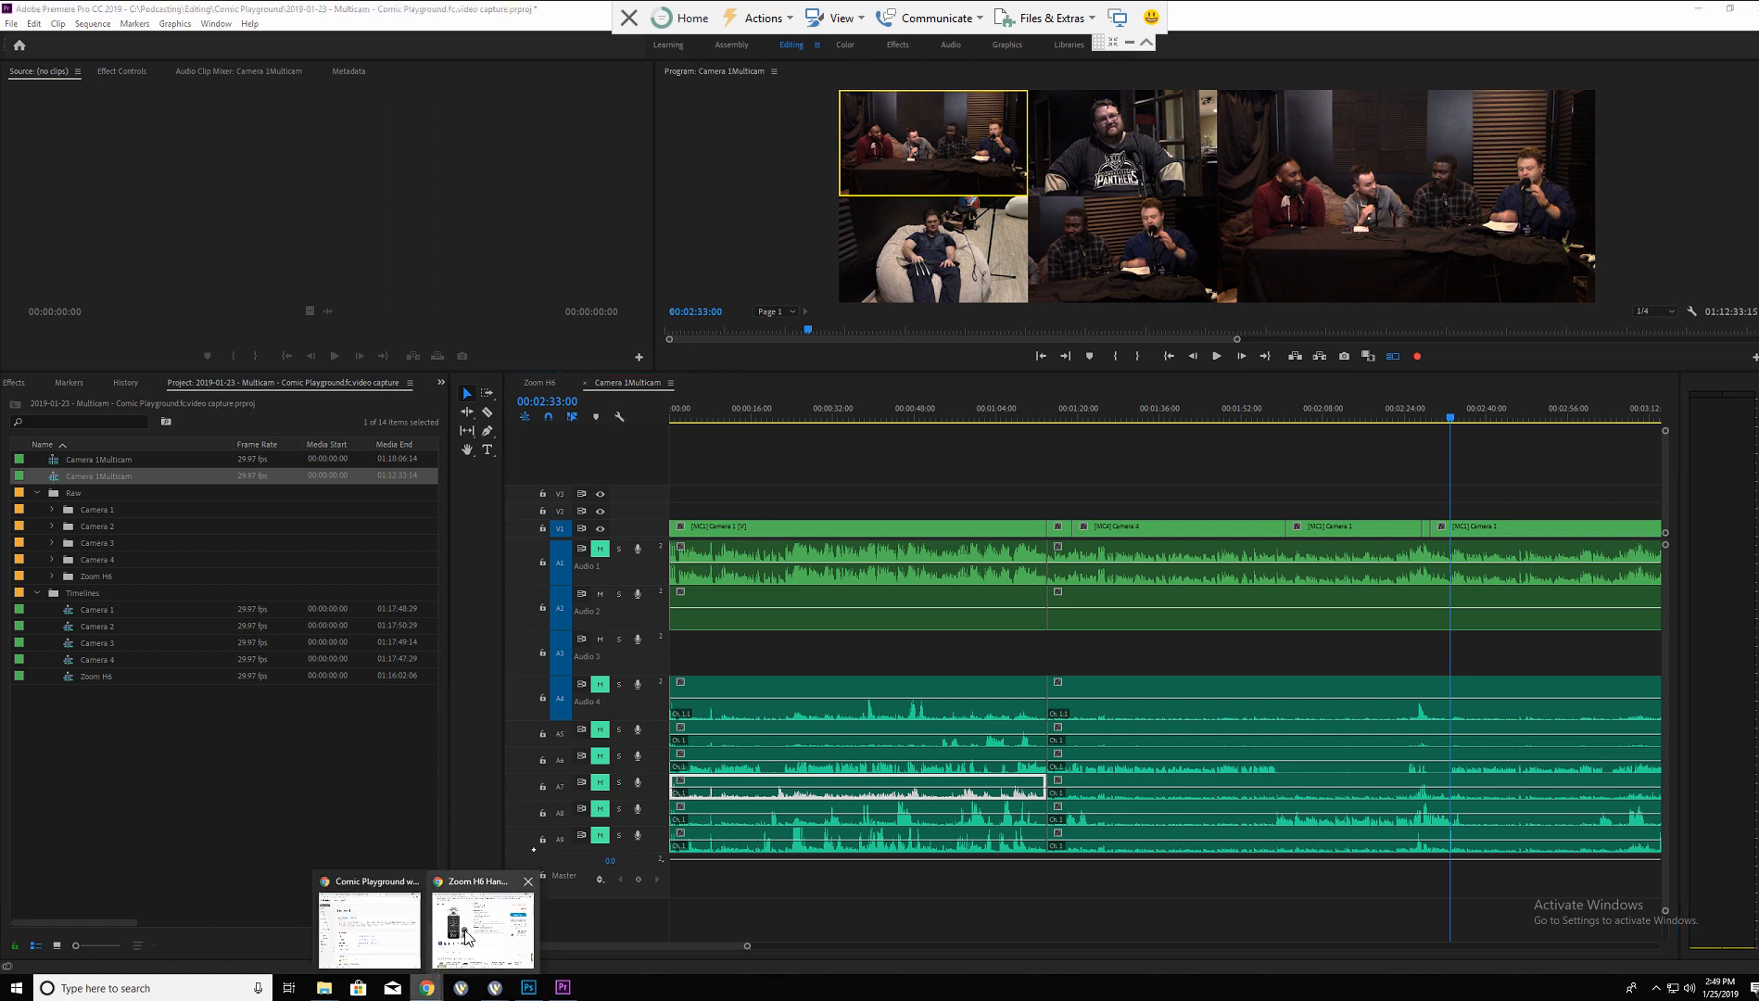
click(468, 936)
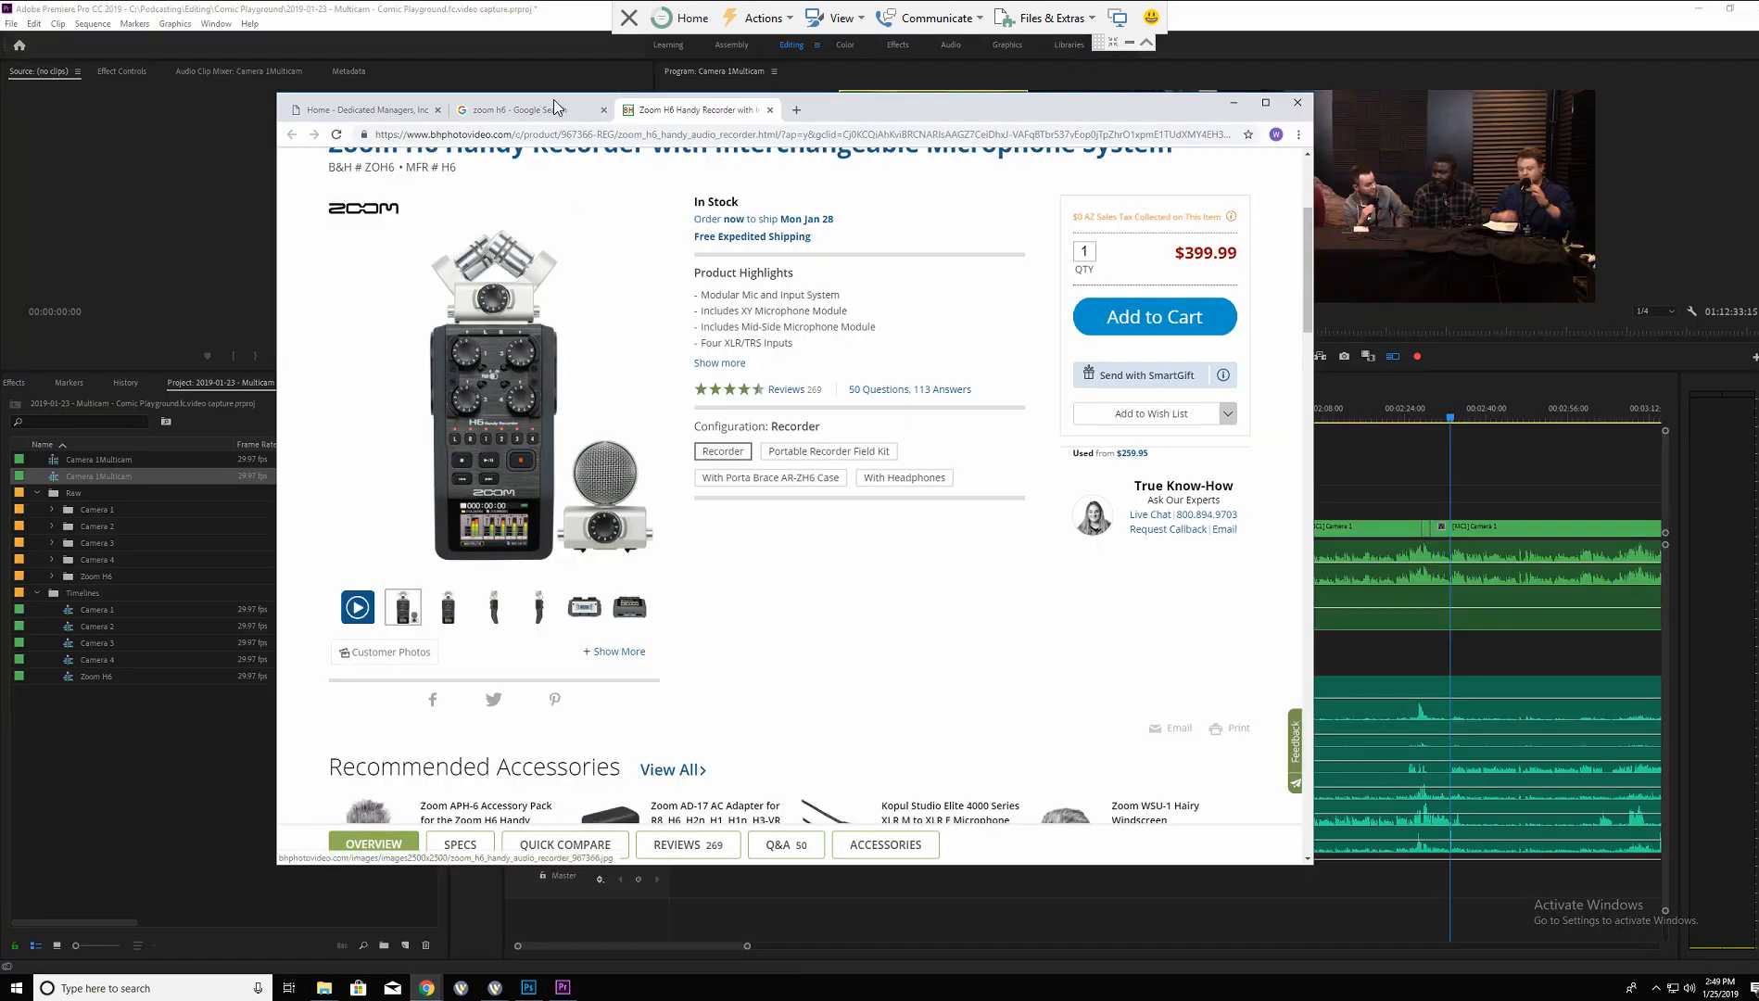
click(390, 110)
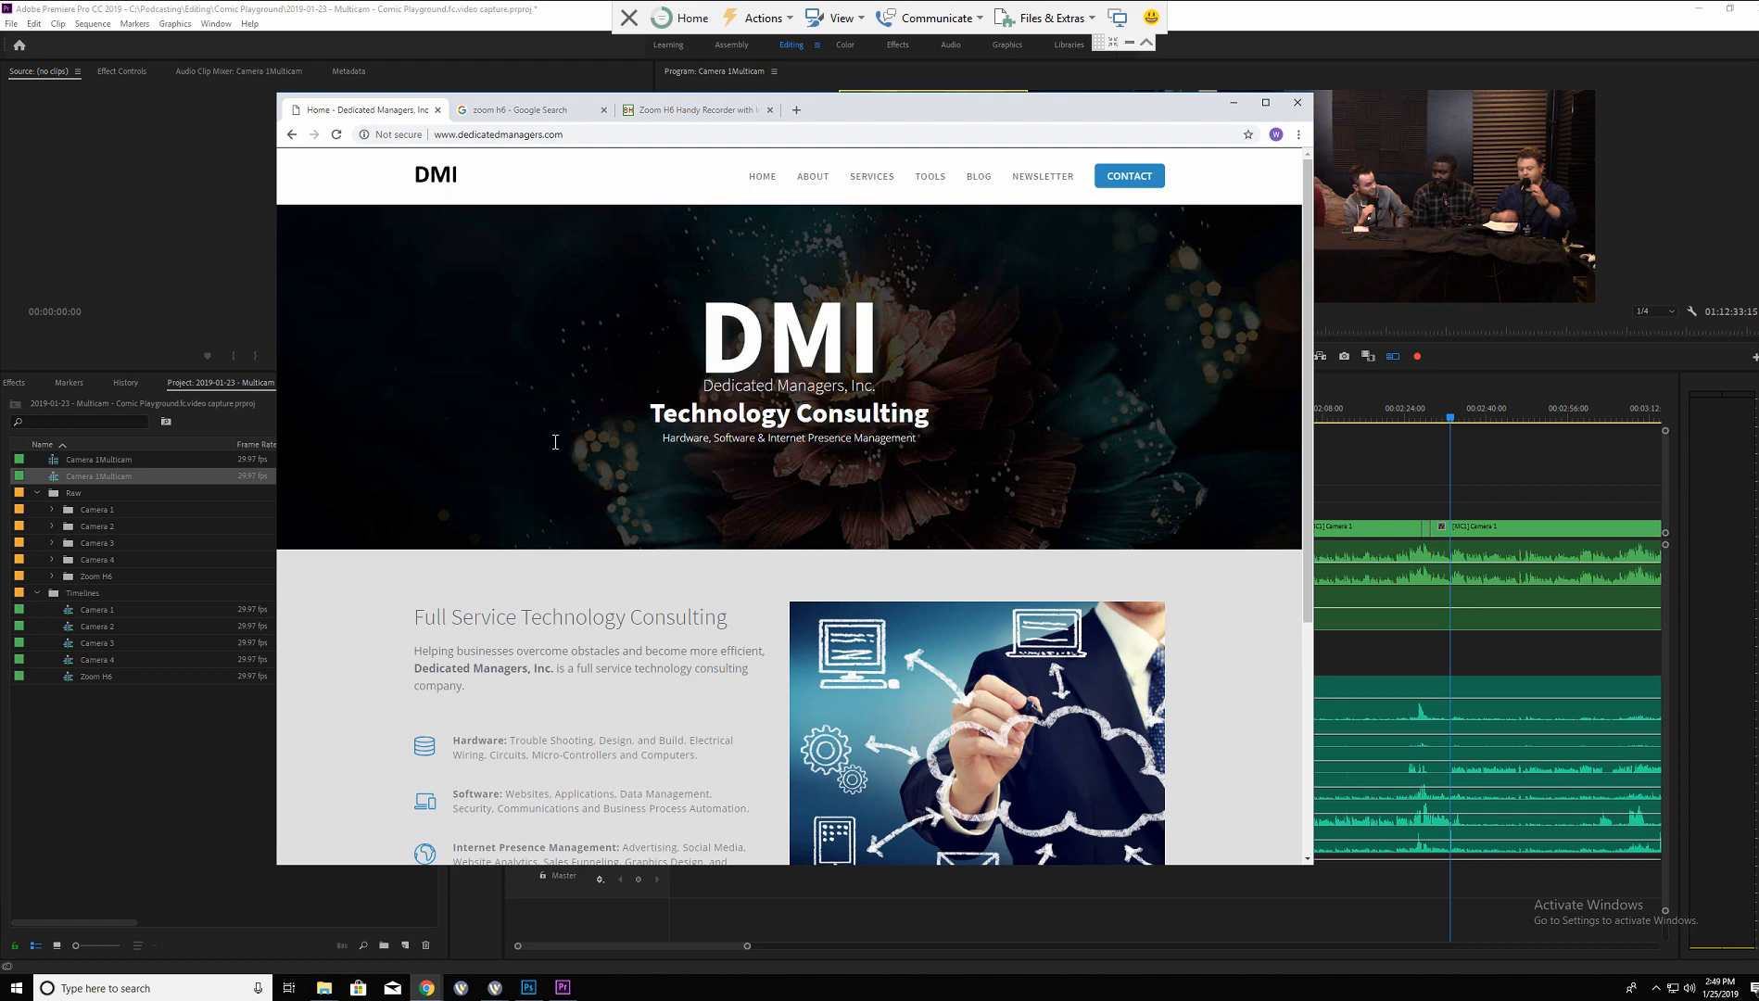
double_click(501, 135)
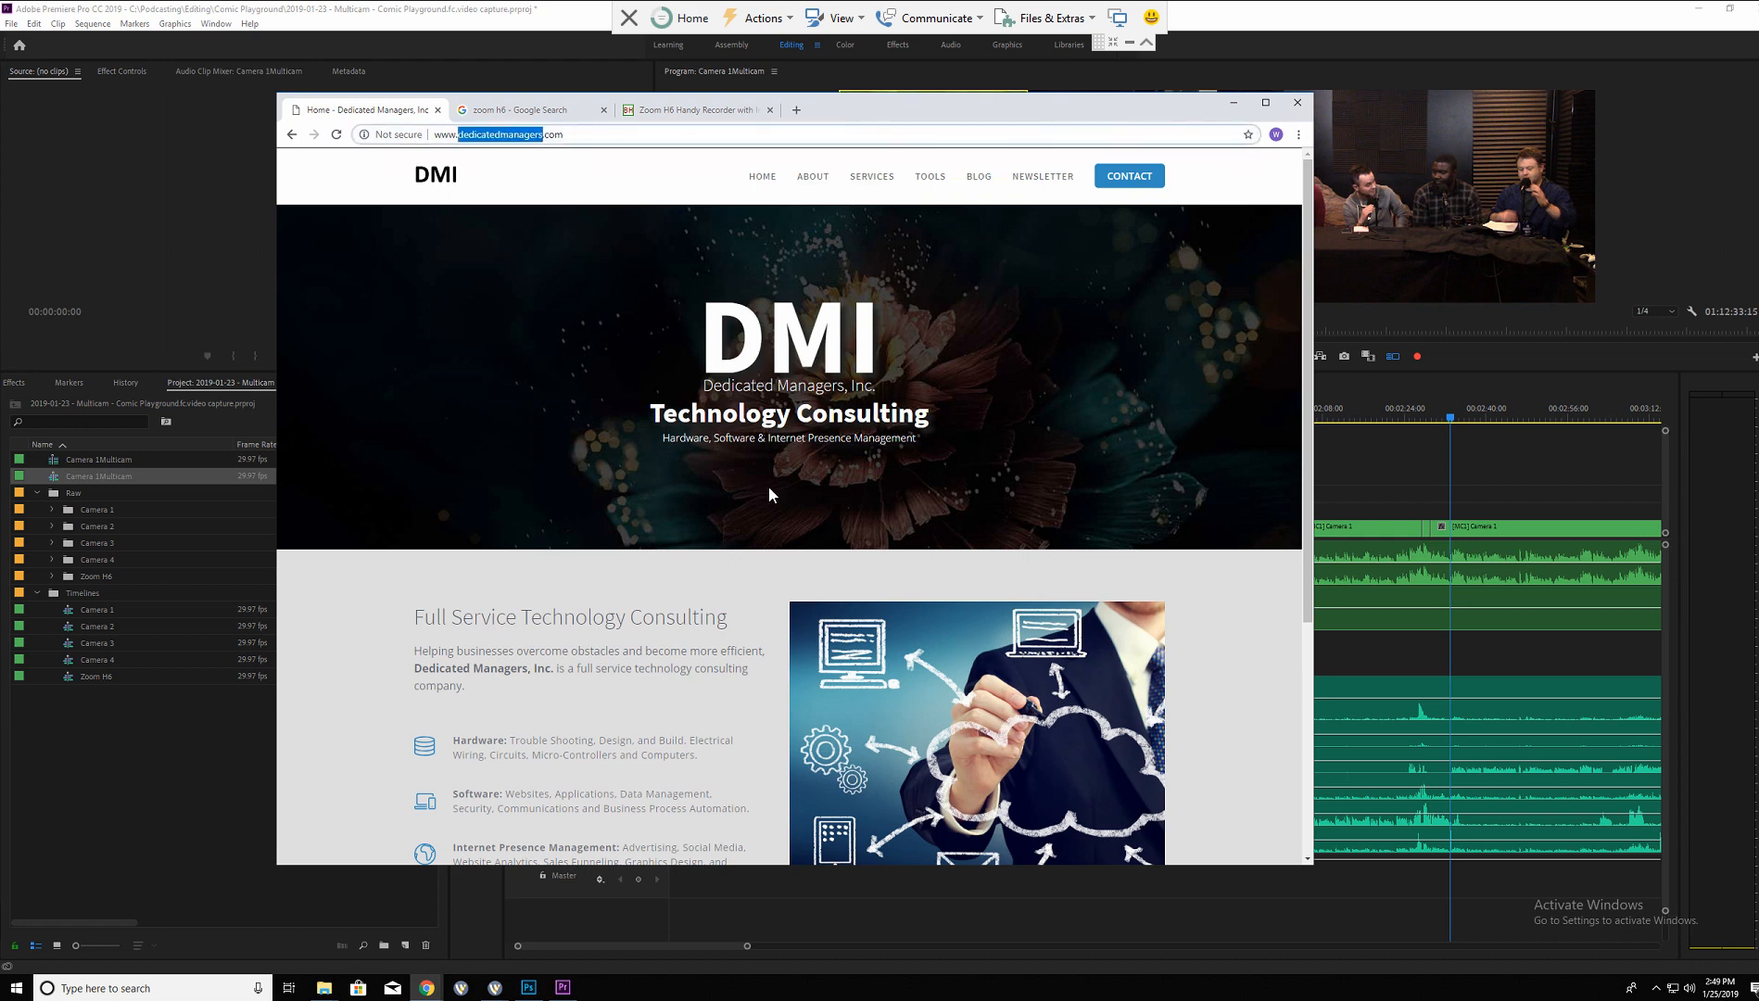
drag(1091, 92, 1089, 76)
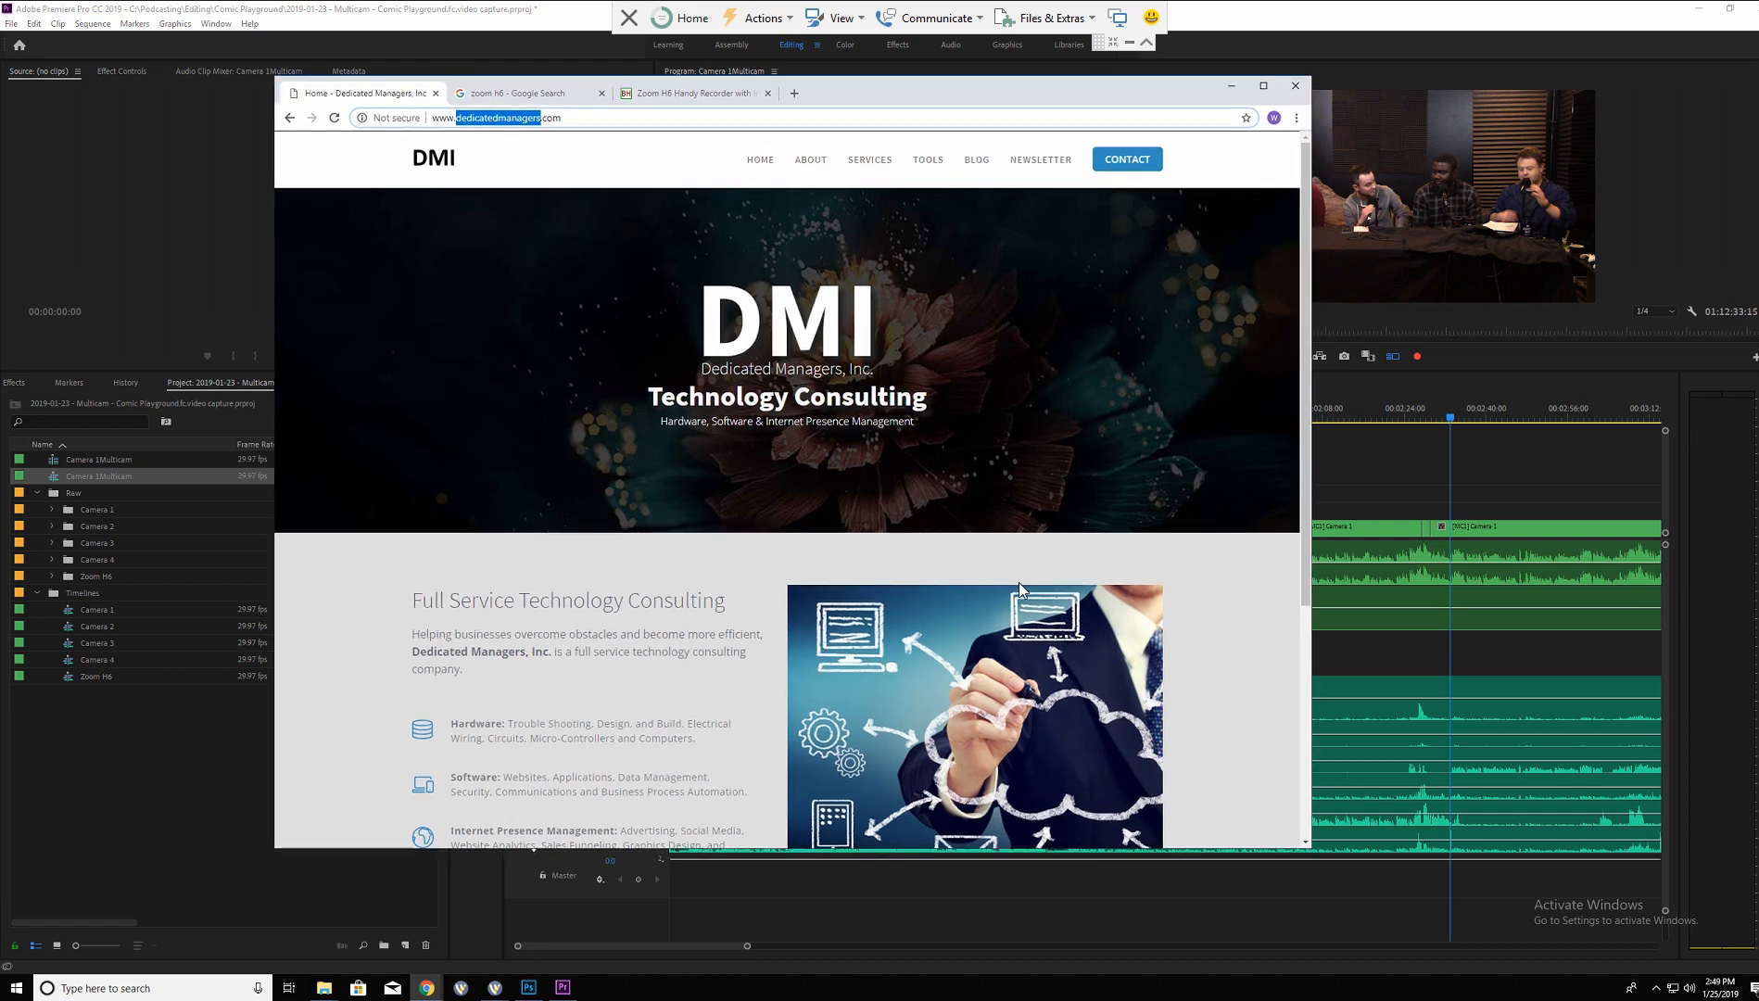